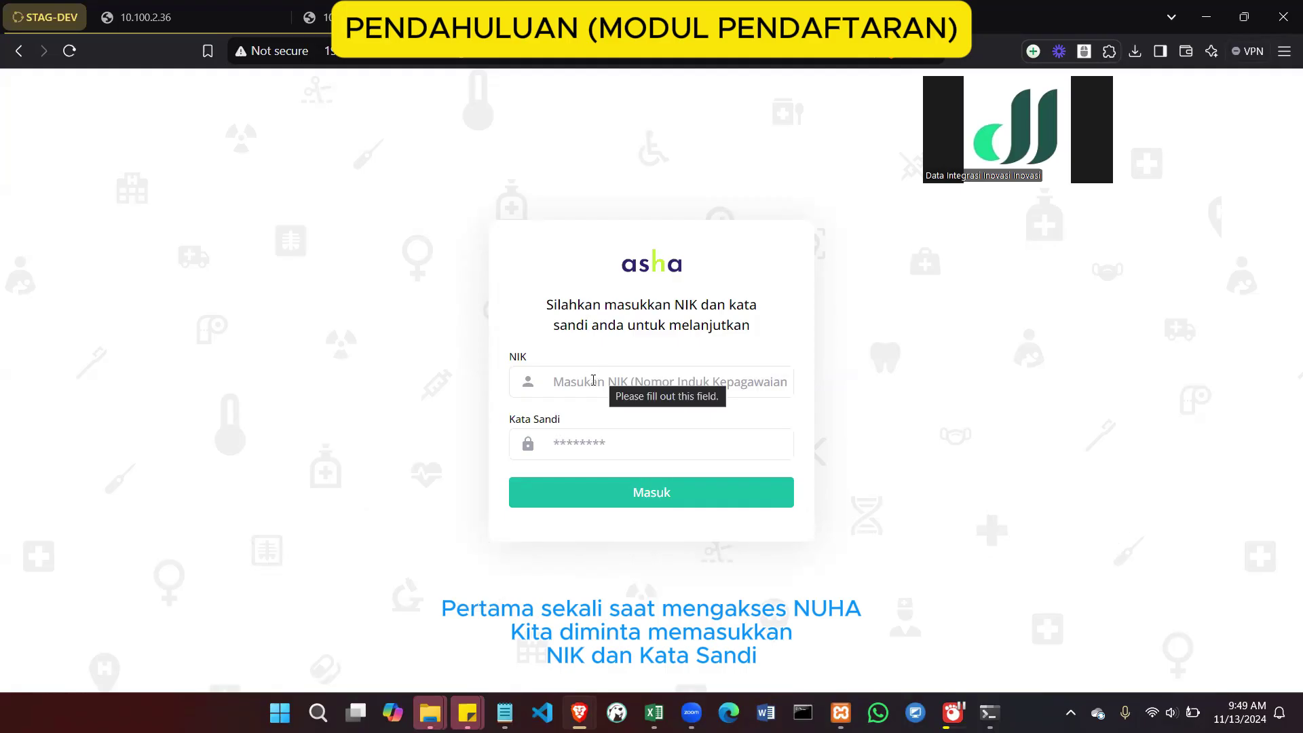
Reload the timed-out login page and sign in with the browser's saved credentials
{"action": "left_click", "coordinate": [593, 381]}
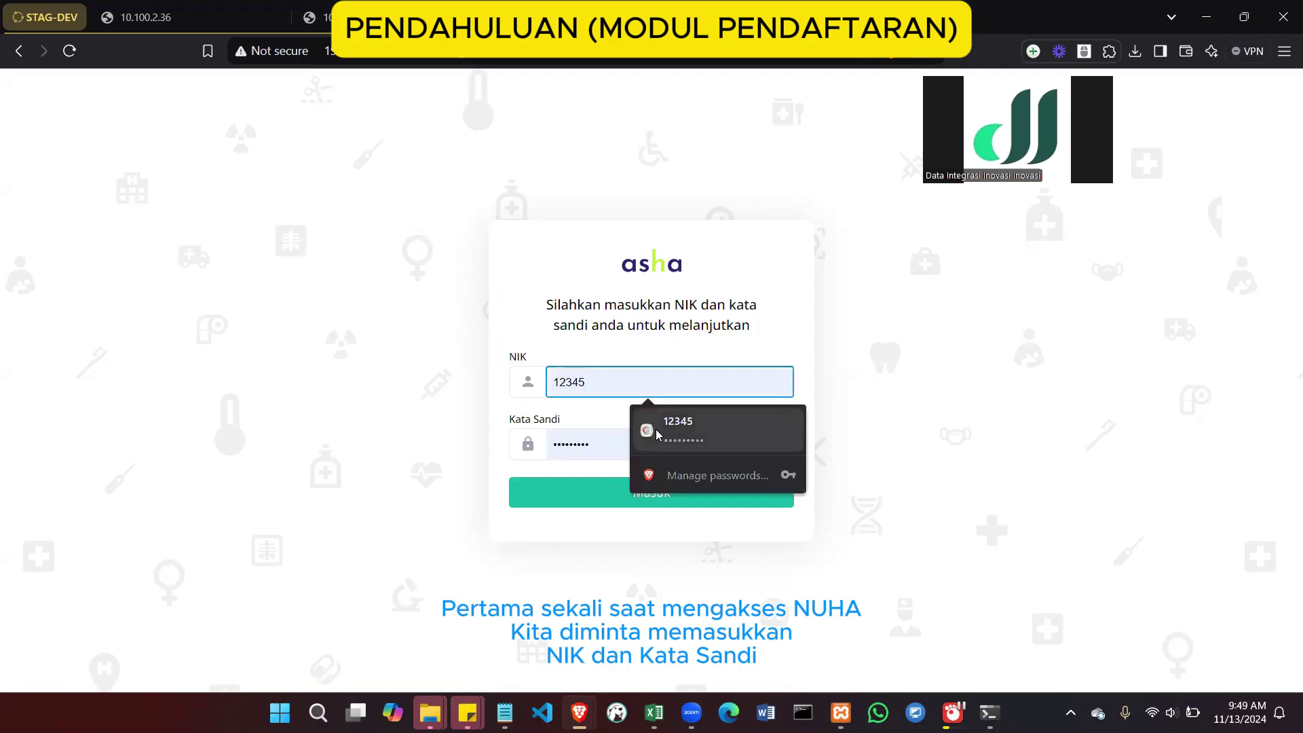
{"action": "left_click", "coordinate": [203, 10]}
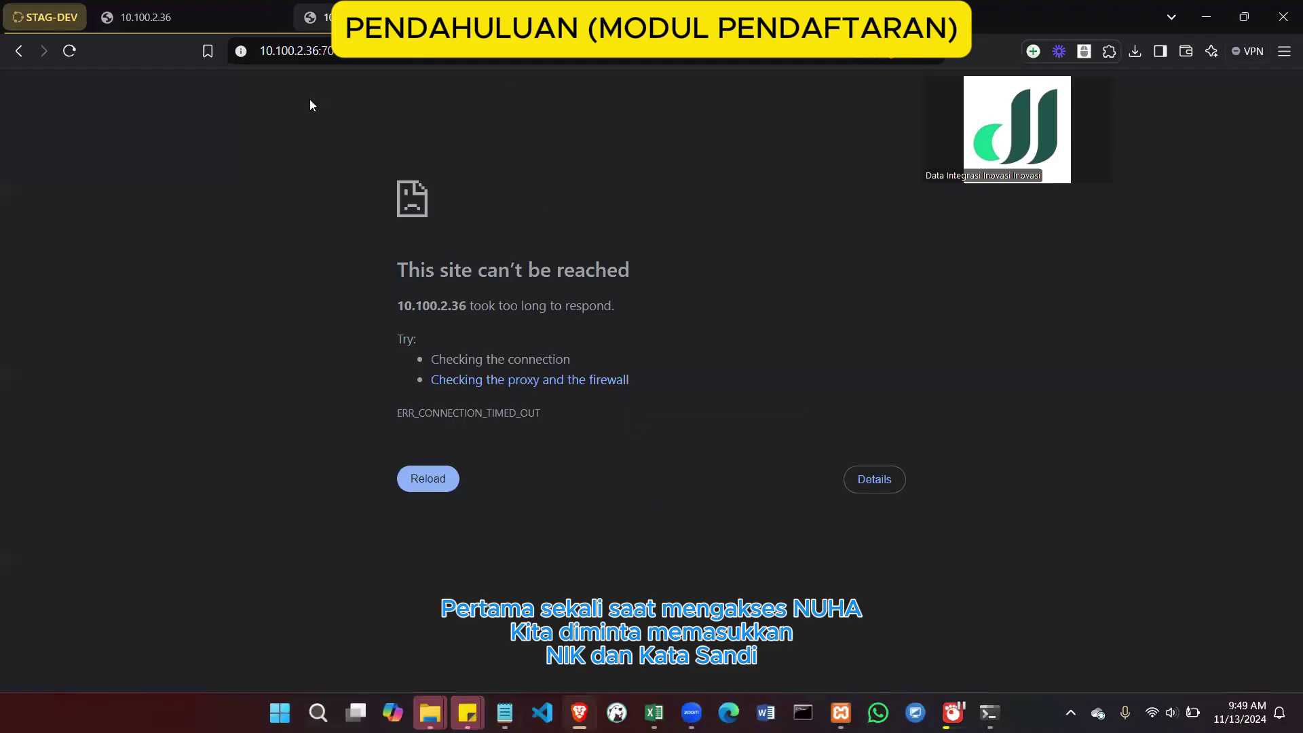
{"action": "key", "text": "F5"}
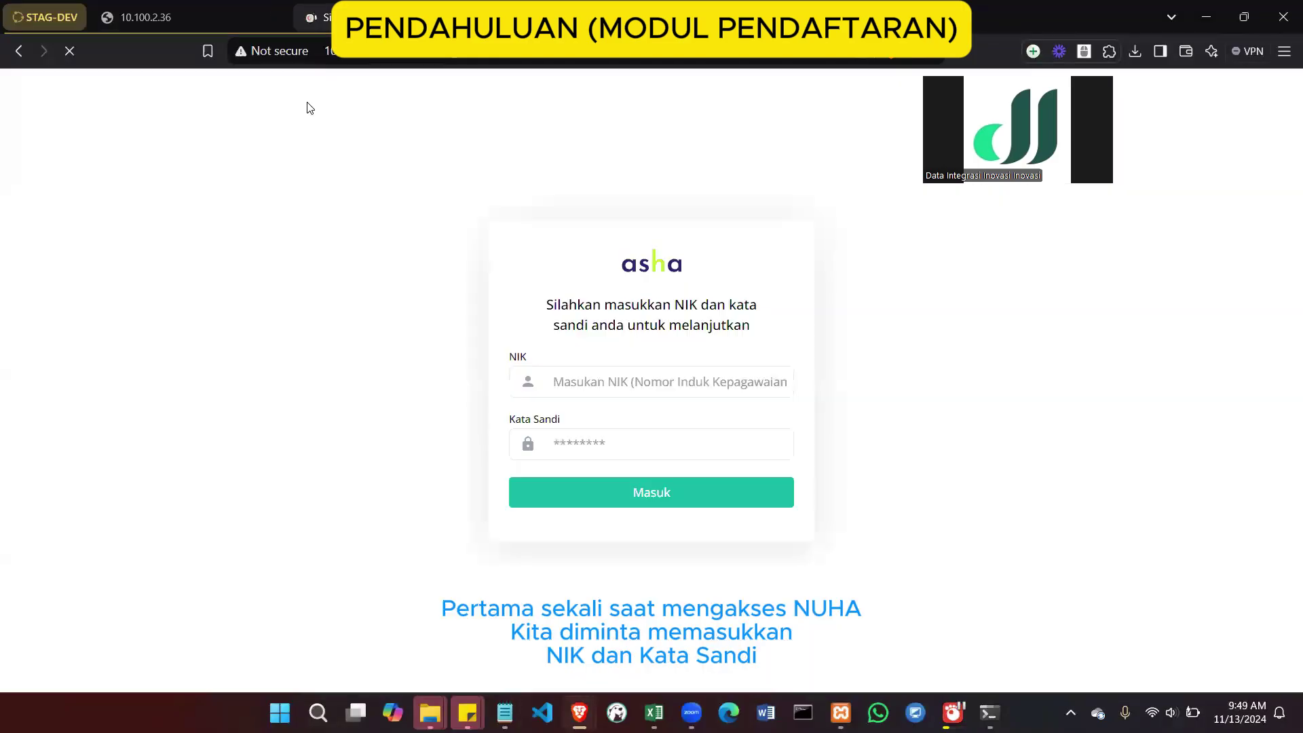
{"action": "left_click", "coordinate": [589, 381]}
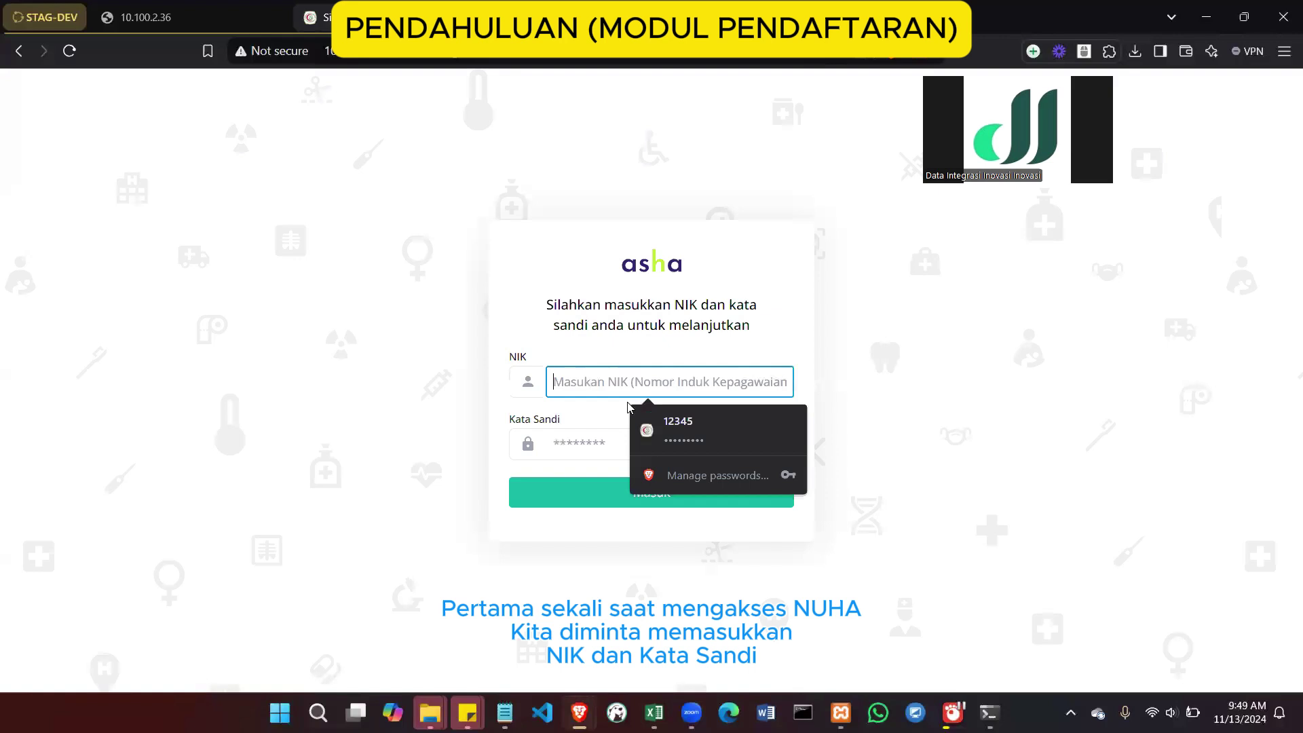
{"action": "left_click", "coordinate": [655, 427]}
{"action": "left_click", "coordinate": [617, 494]}
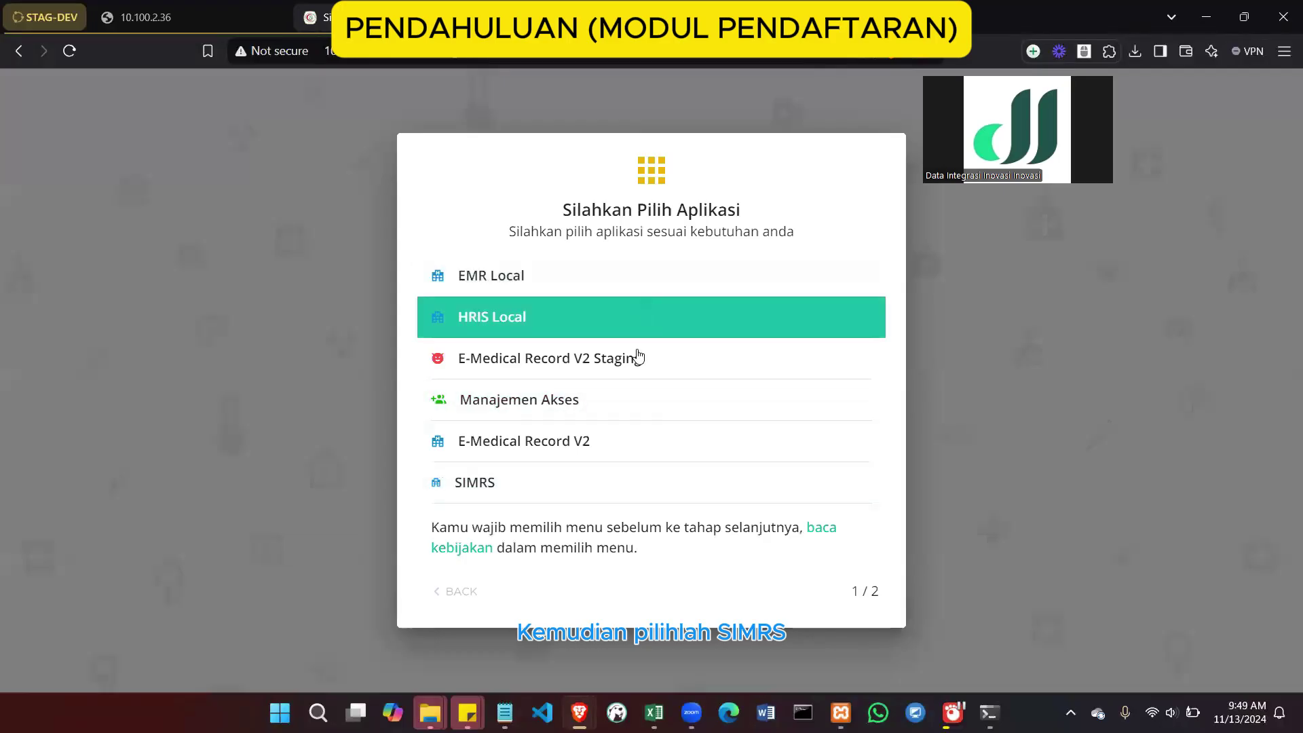
Choose SIMRS from the application picker
{"action": "left_click", "coordinate": [541, 484]}
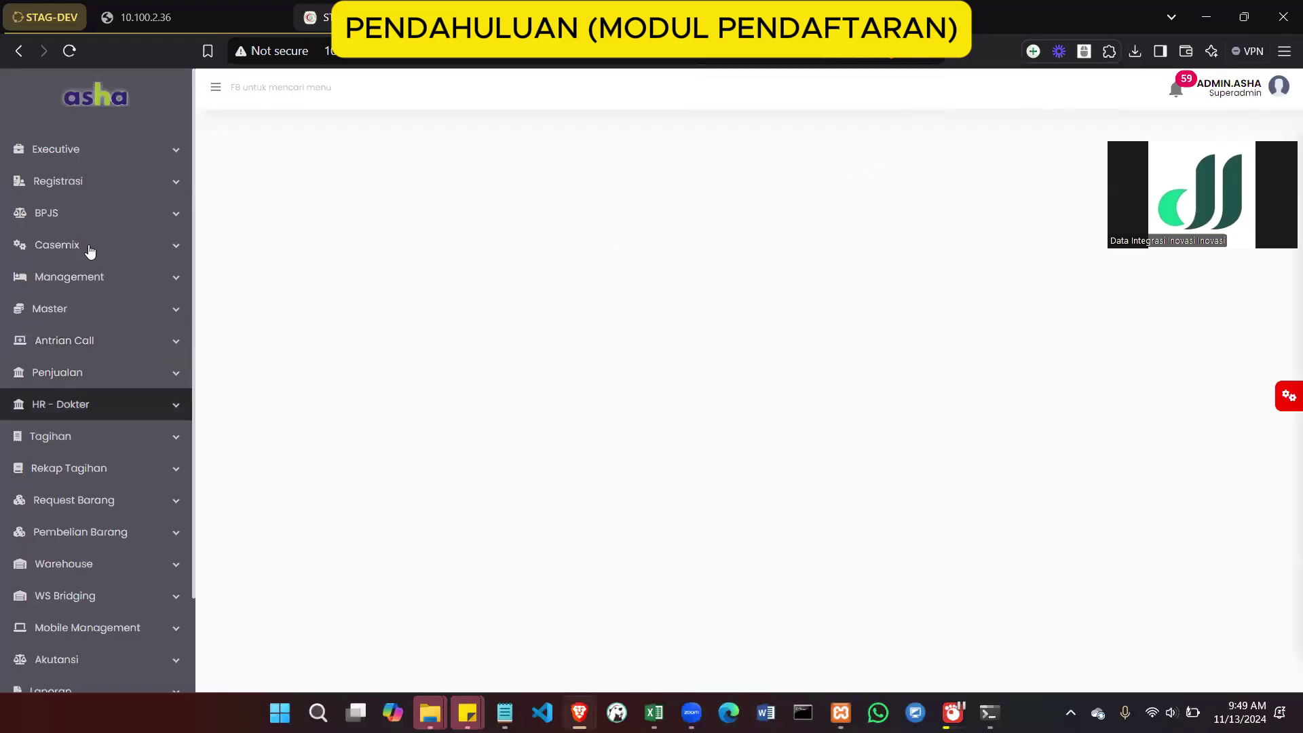
Browse the Registrasi and Management menus, then open Registrasi > Kunjungan Rawat Jalan
{"action": "scroll", "coordinate": [64, 514], "scroll_direction": "down", "scroll_amount": 3}
{"action": "scroll", "coordinate": [64, 514], "scroll_direction": "up", "scroll_amount": 3}
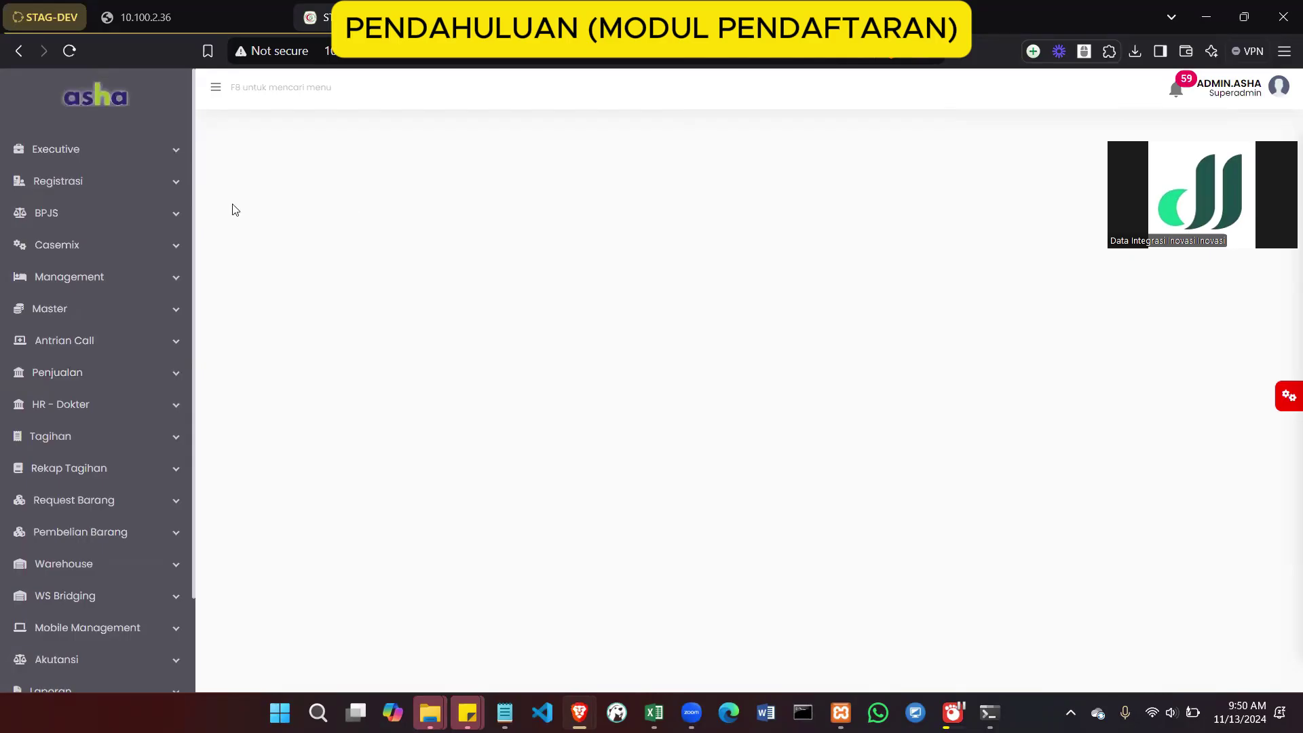
{"action": "left_click", "coordinate": [155, 190]}
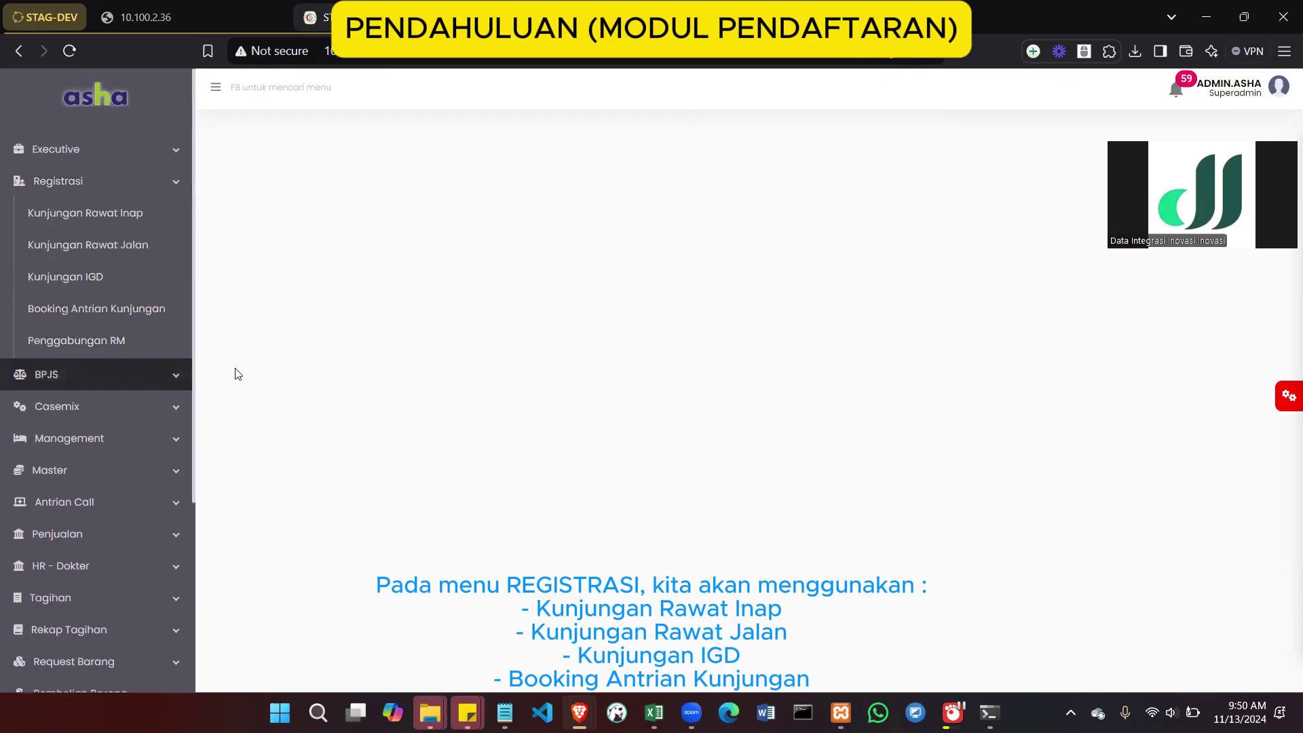
{"action": "left_click", "coordinate": [172, 448]}
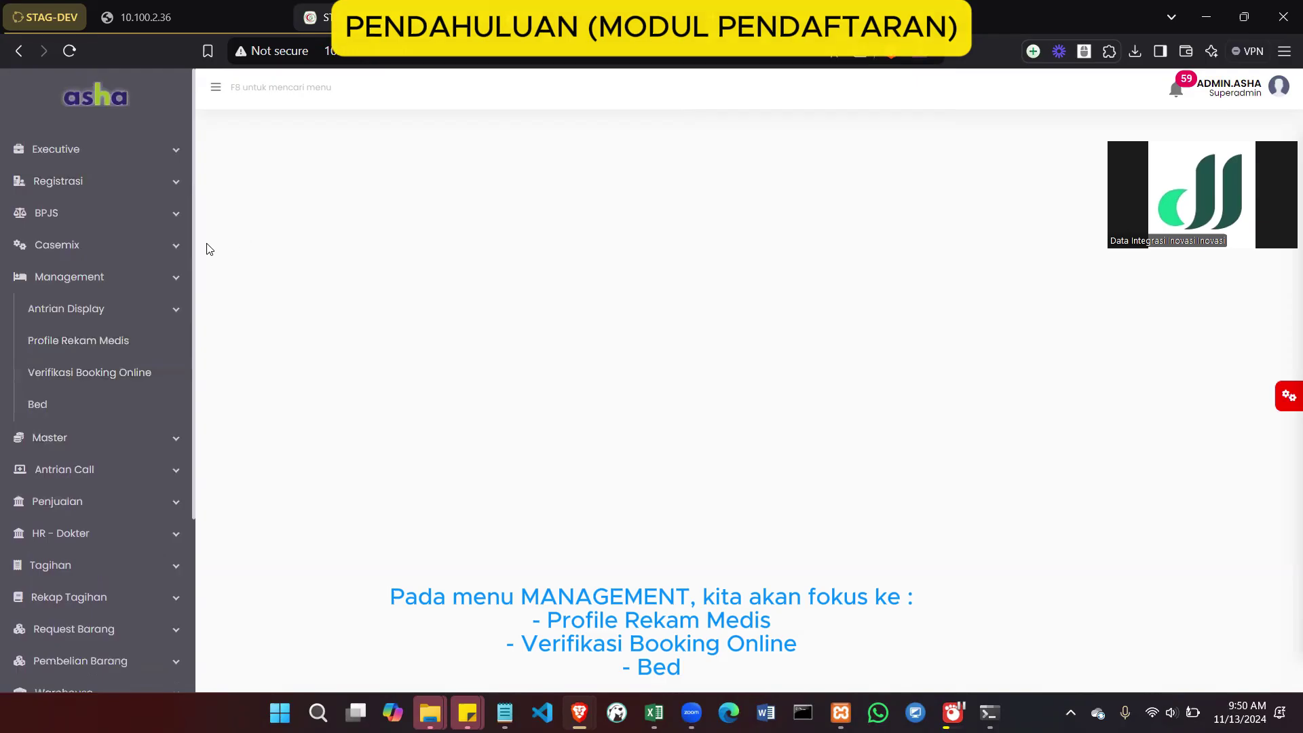
{"action": "left_click", "coordinate": [174, 280]}
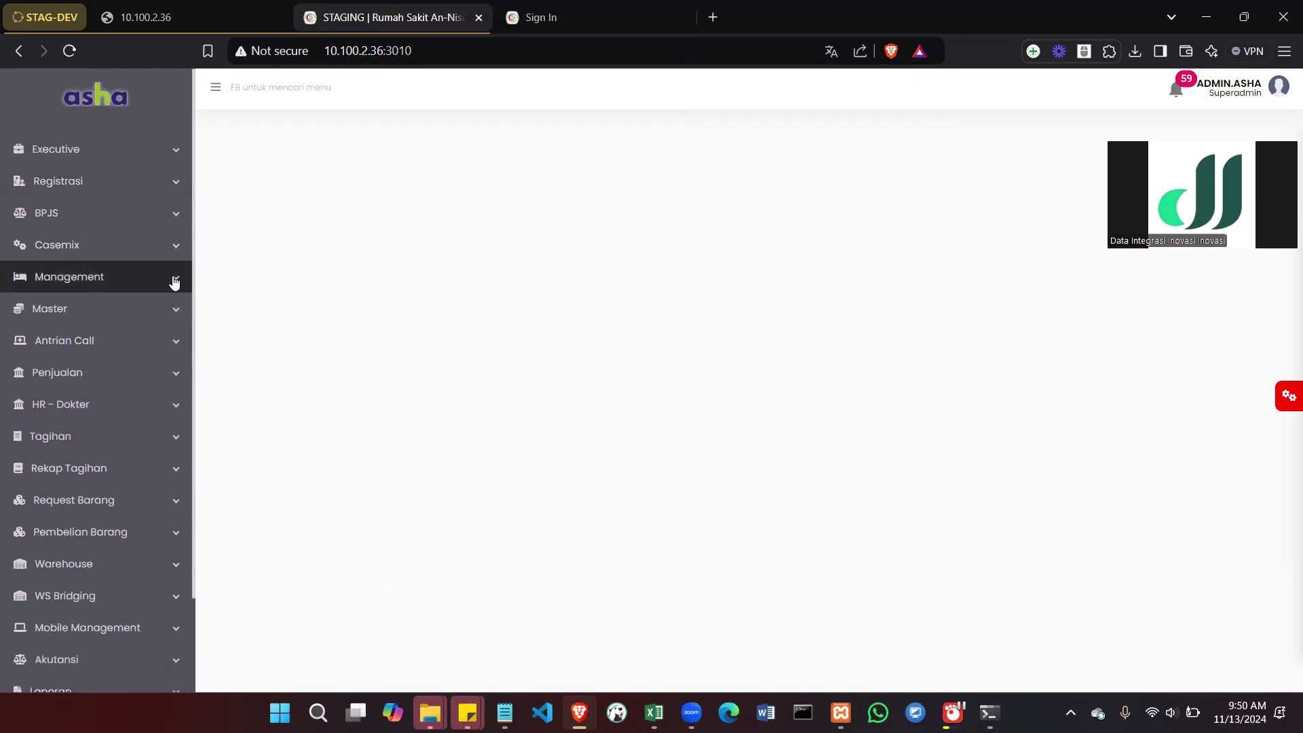
{"action": "left_click", "coordinate": [175, 182]}
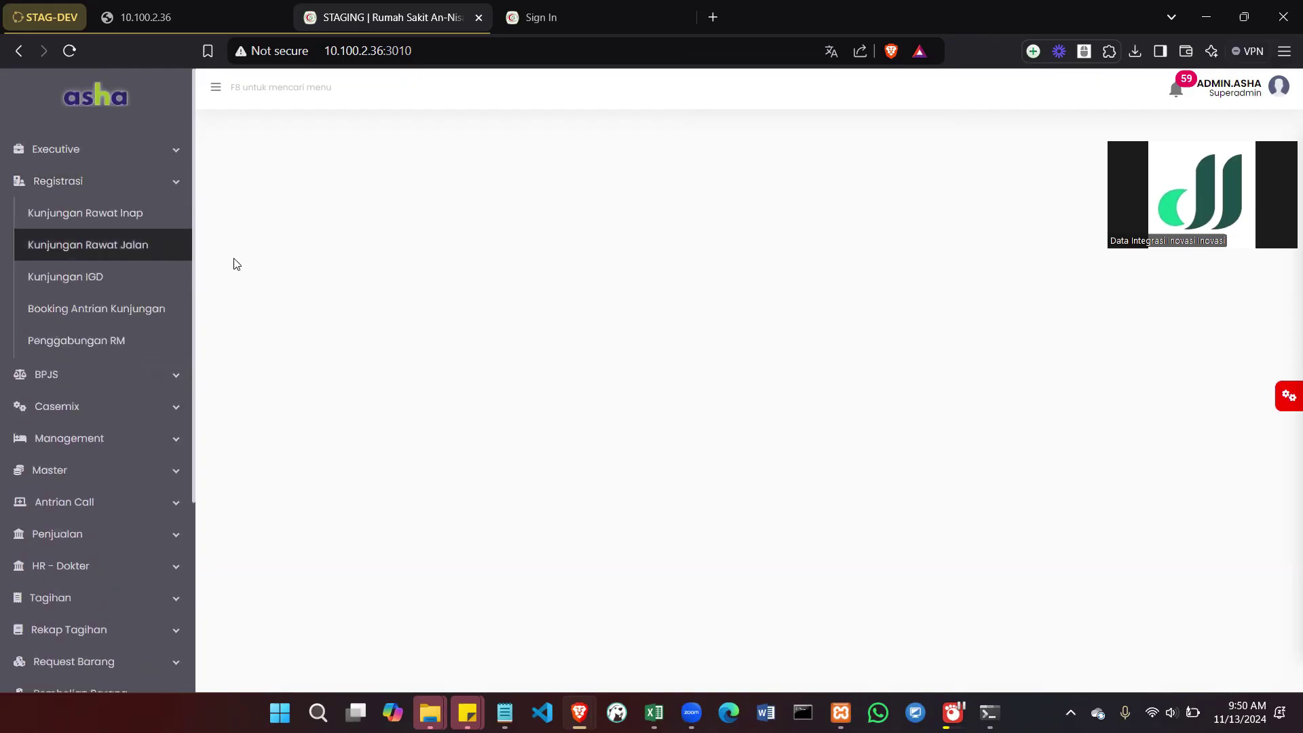
{"action": "left_click", "coordinate": [130, 246]}
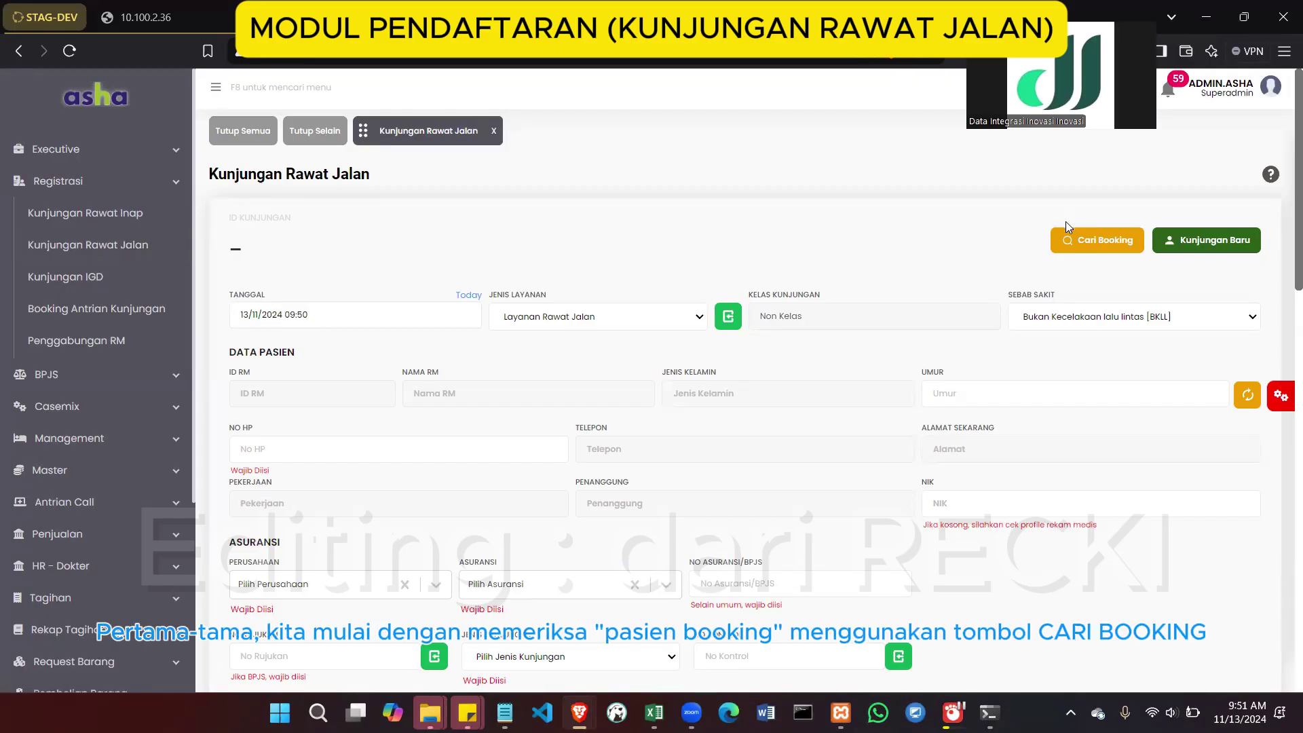
{"action": "left_click", "coordinate": [1068, 244]}
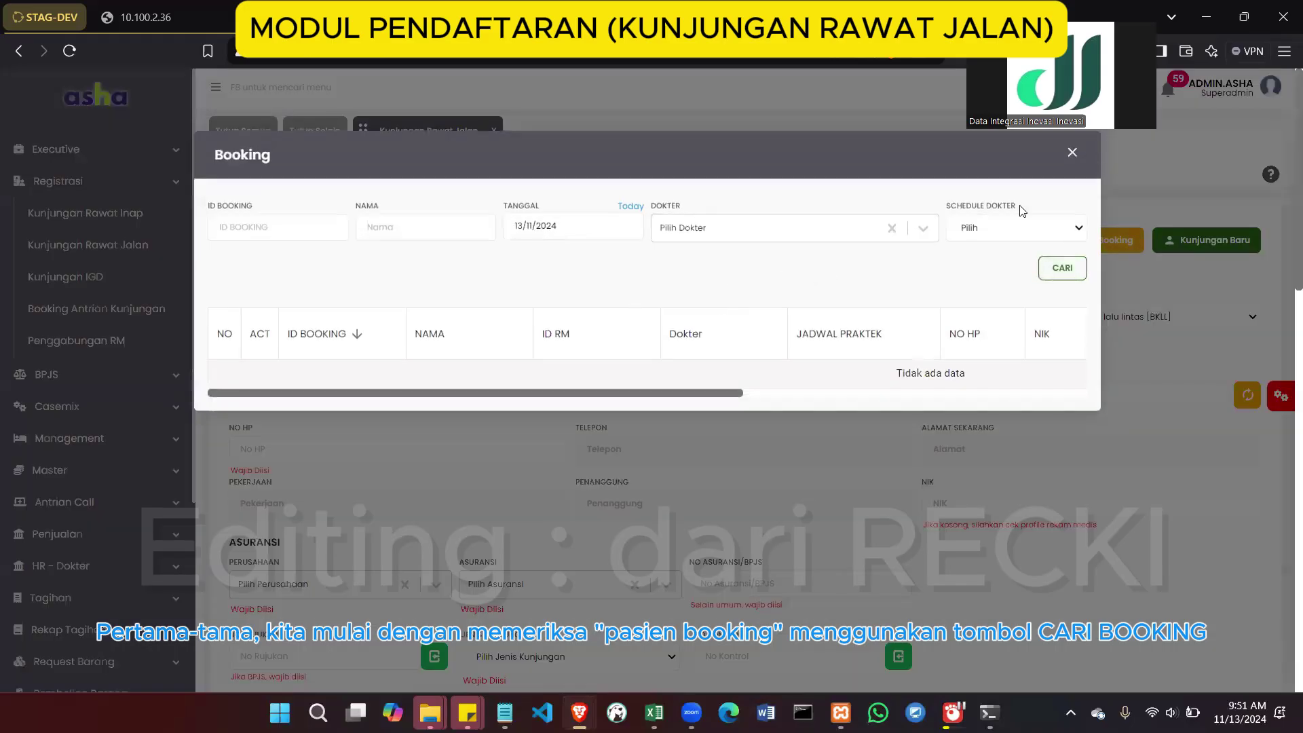
{"action": "left_click", "coordinate": [1071, 154]}
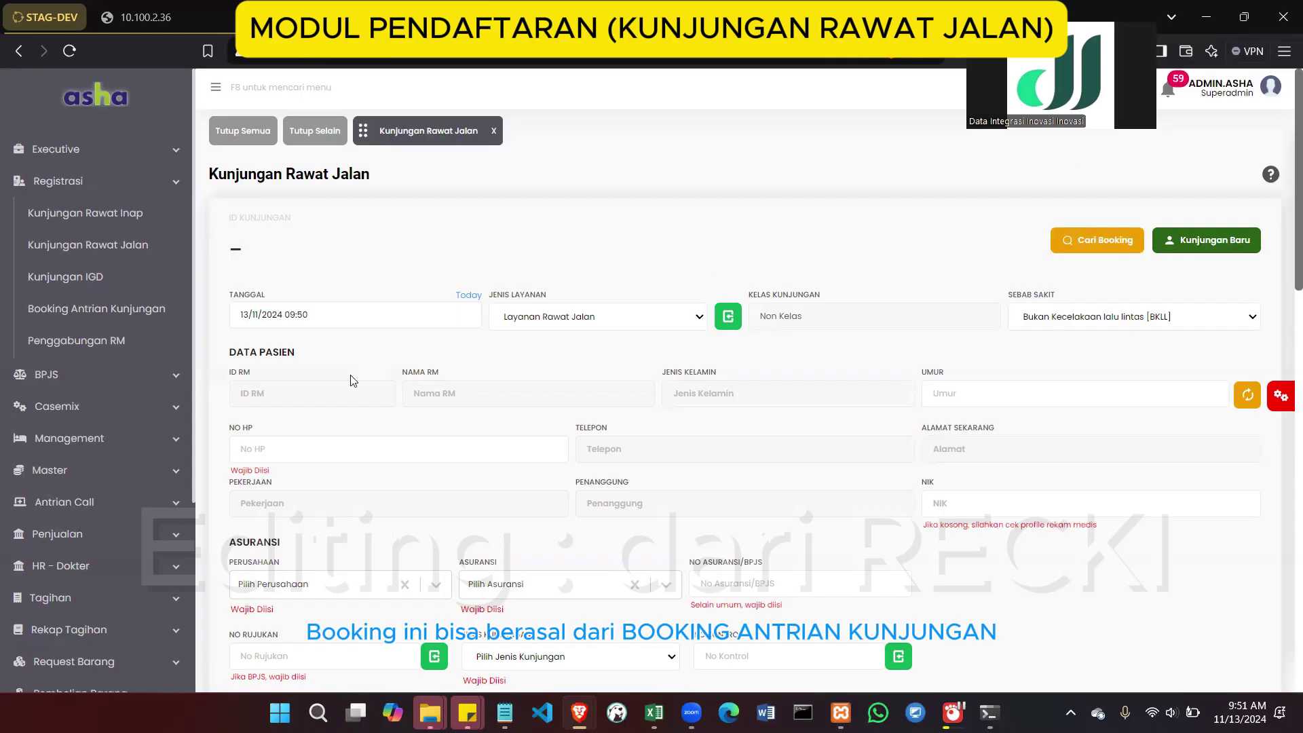
{"action": "left_click", "coordinate": [124, 311]}
{"action": "scroll", "coordinate": [485, 470], "scroll_direction": "down", "scroll_amount": 1}
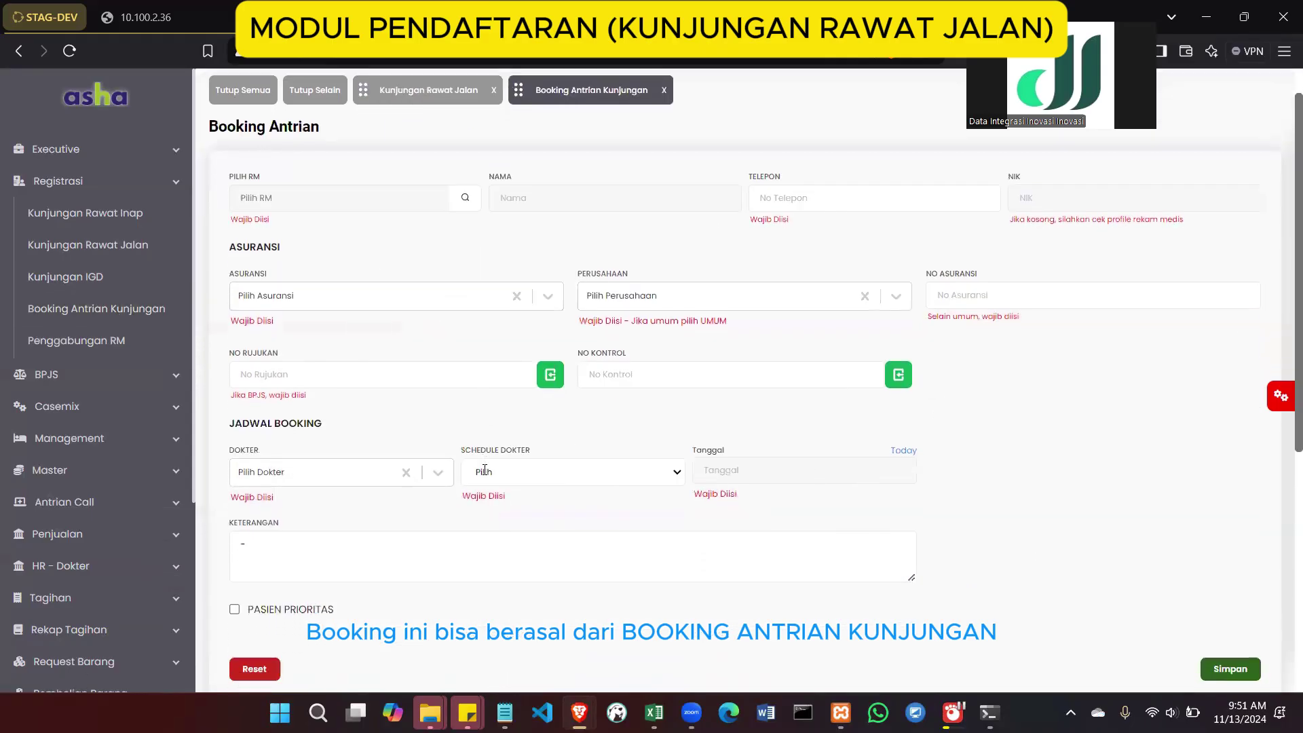
{"action": "scroll", "coordinate": [485, 469], "scroll_direction": "down", "scroll_amount": 4}
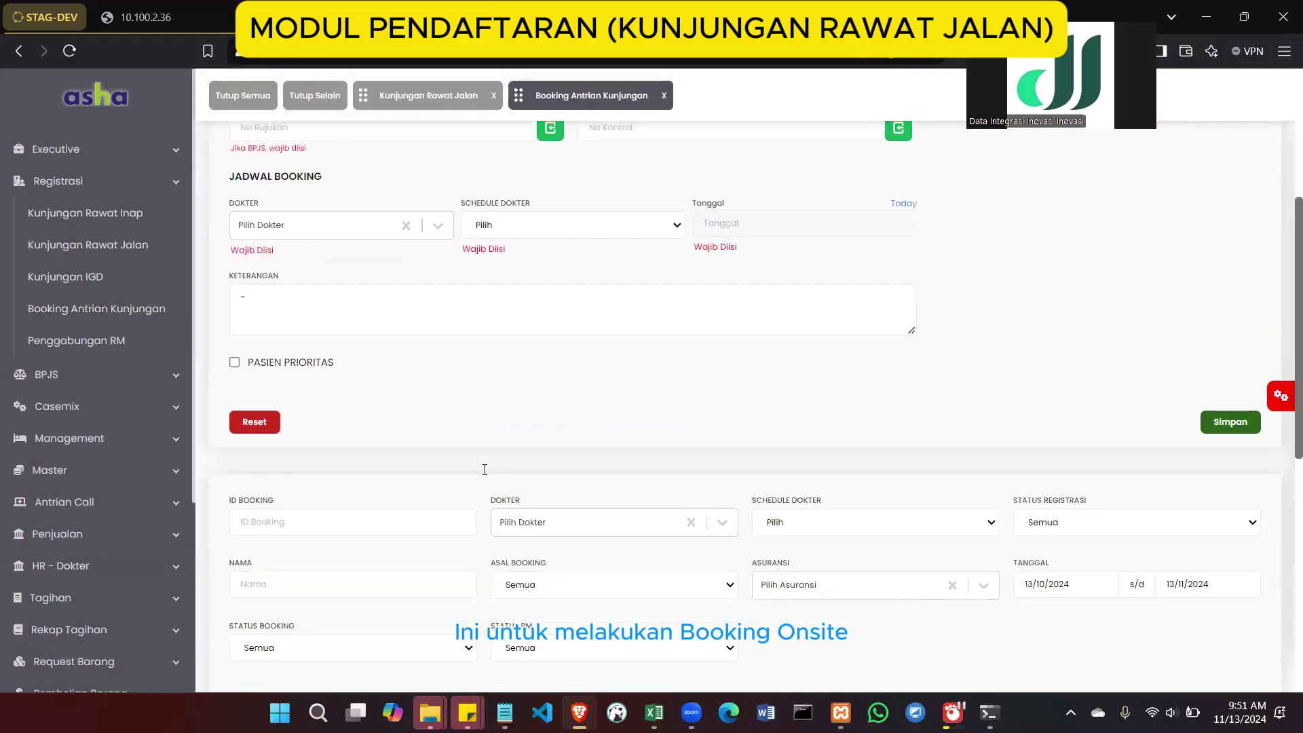
{"action": "scroll", "coordinate": [485, 469], "scroll_direction": "down", "scroll_amount": 3}
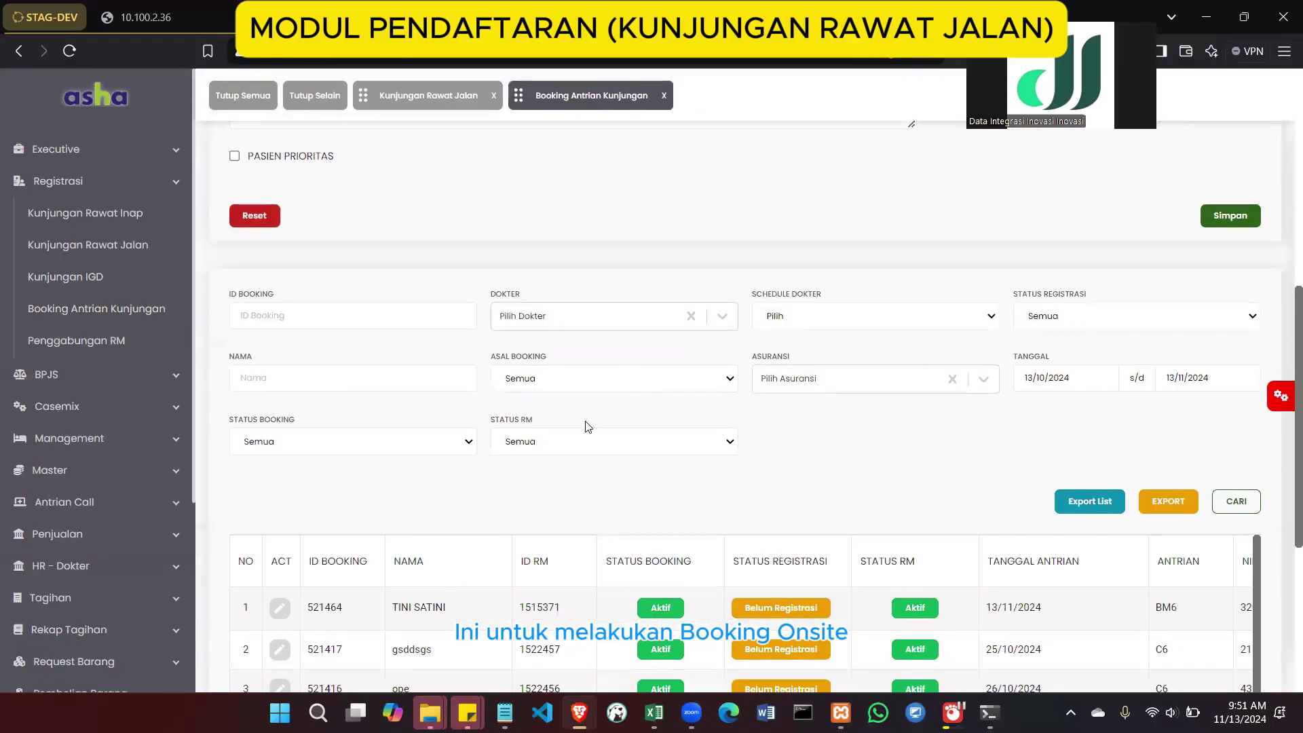
{"action": "scroll", "coordinate": [588, 427], "scroll_direction": "up", "scroll_amount": 8}
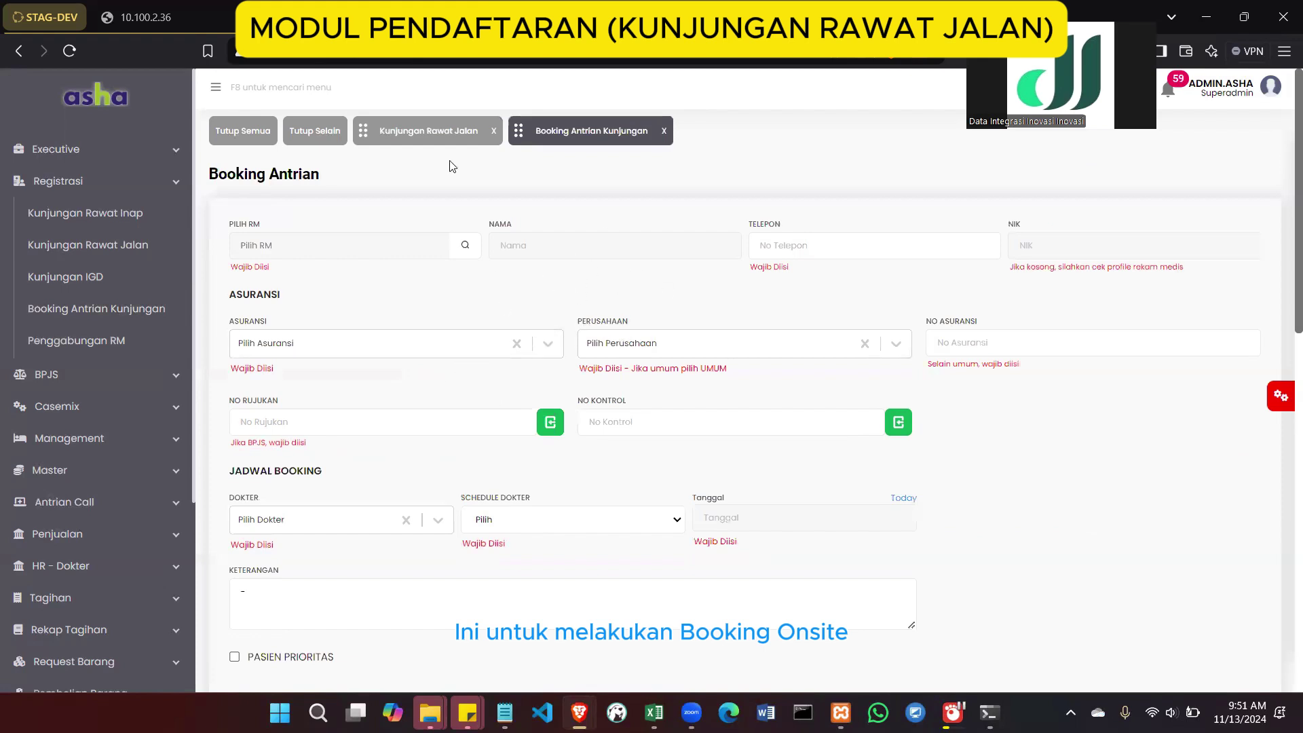
{"action": "scroll", "coordinate": [450, 414], "scroll_direction": "down", "scroll_amount": 10}
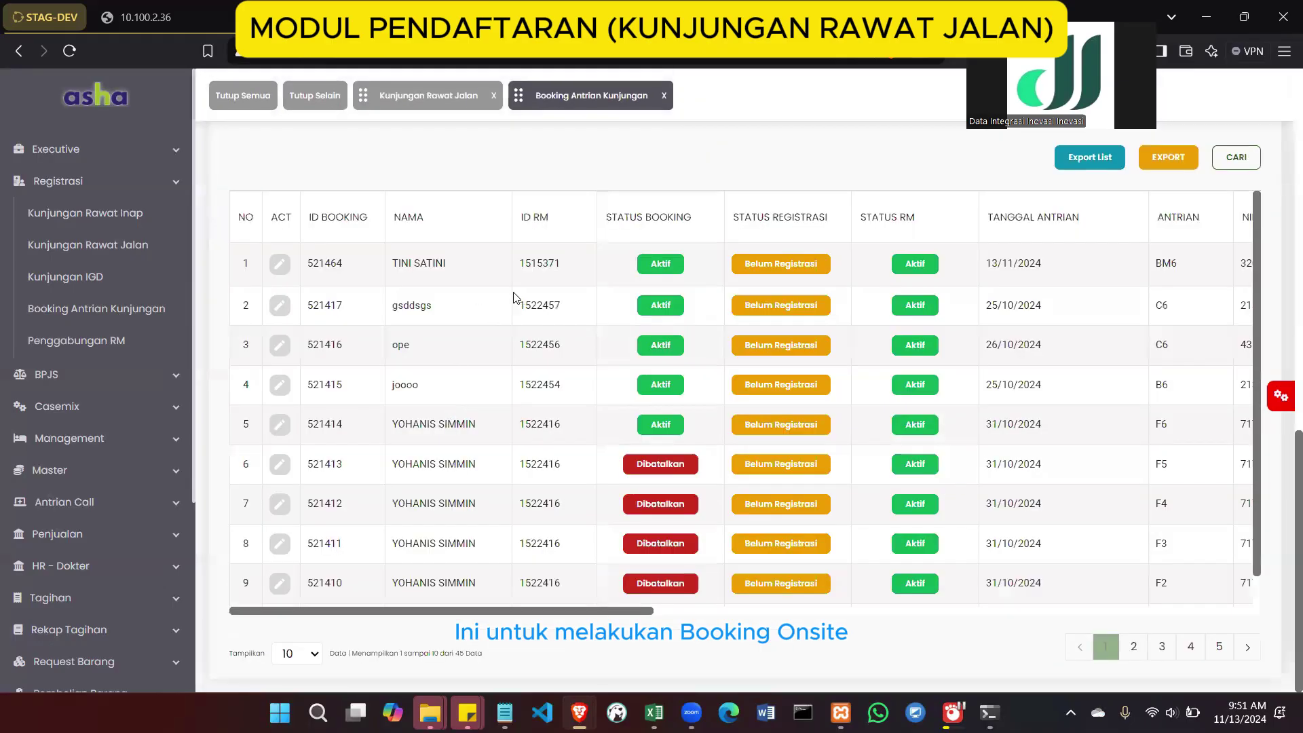
{"action": "scroll", "coordinate": [518, 297], "scroll_direction": "up", "scroll_amount": 1}
{"action": "scroll", "coordinate": [747, 333], "scroll_direction": "up", "scroll_amount": 8}
{"action": "scroll", "coordinate": [747, 332], "scroll_direction": "down", "scroll_amount": 2}
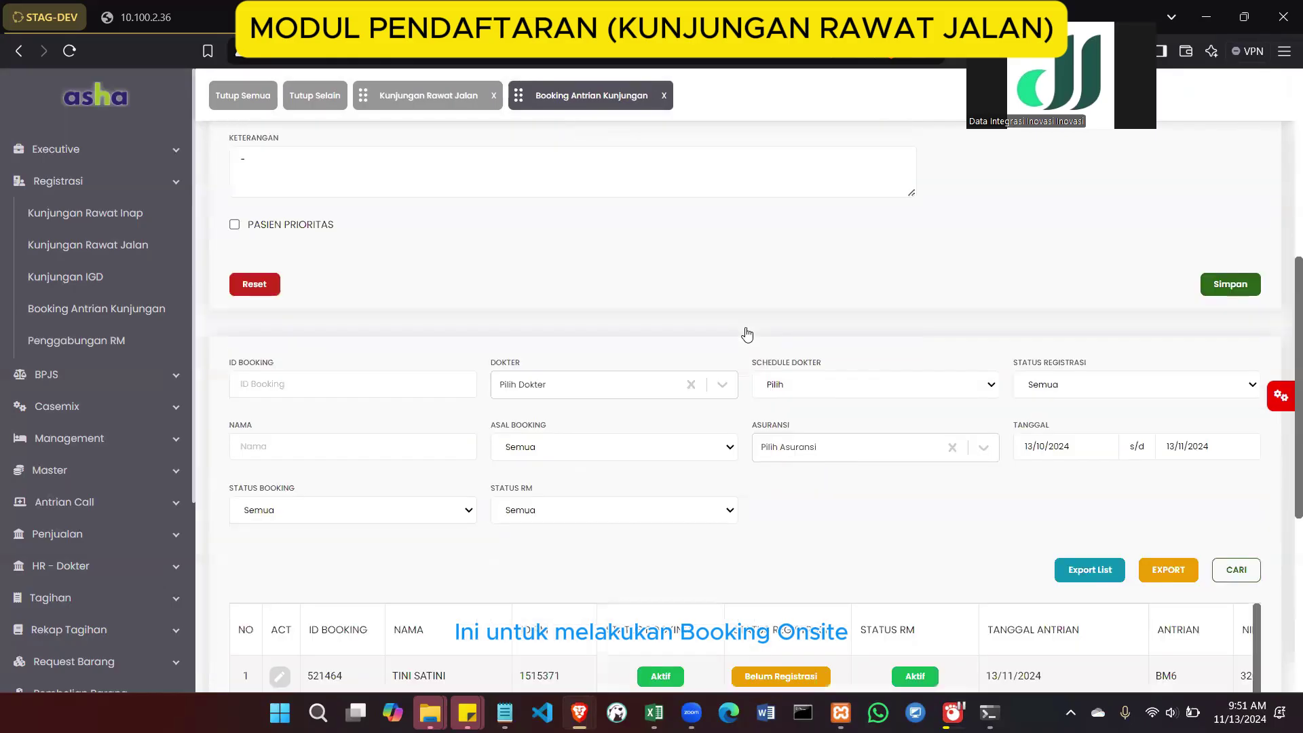
{"action": "scroll", "coordinate": [747, 333], "scroll_direction": "up", "scroll_amount": 6}
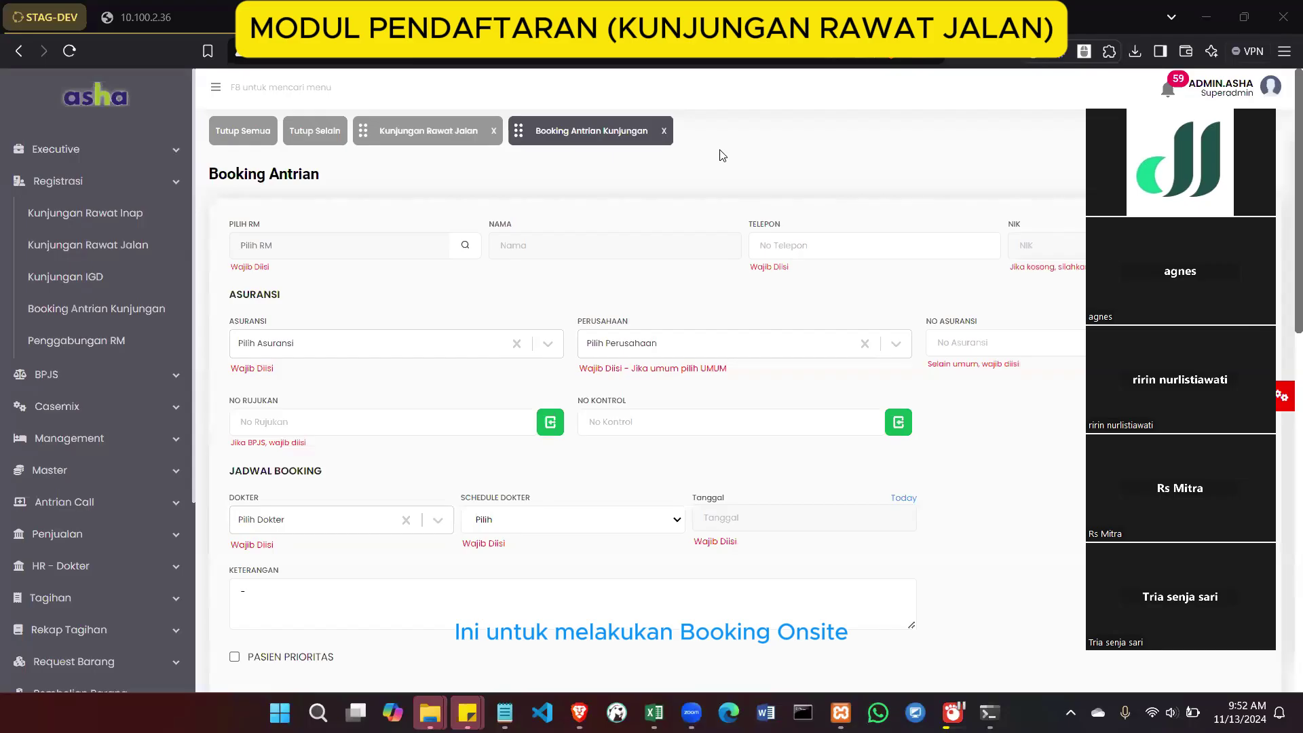
{"action": "left_click", "coordinate": [664, 134]}
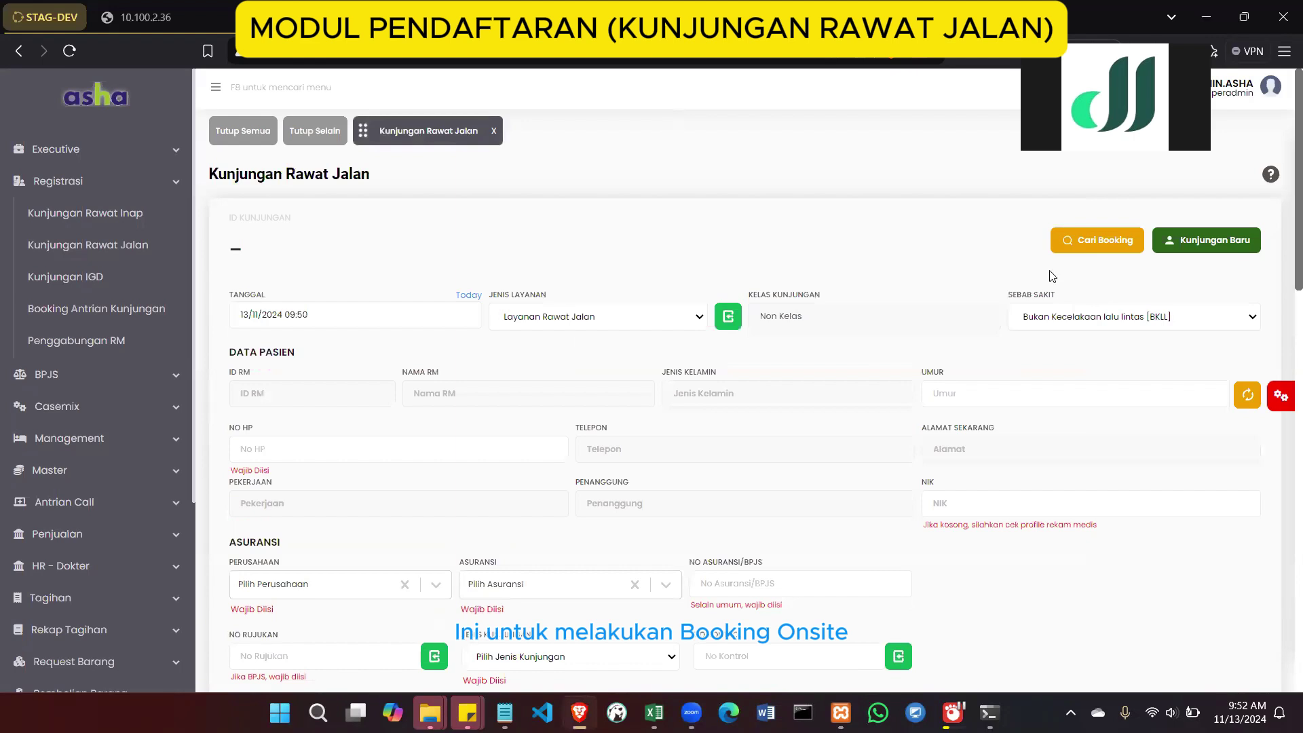
Check and close the Cari Booking search, then go to Booking Antrian Kunjungan
{"action": "left_click", "coordinate": [1081, 243]}
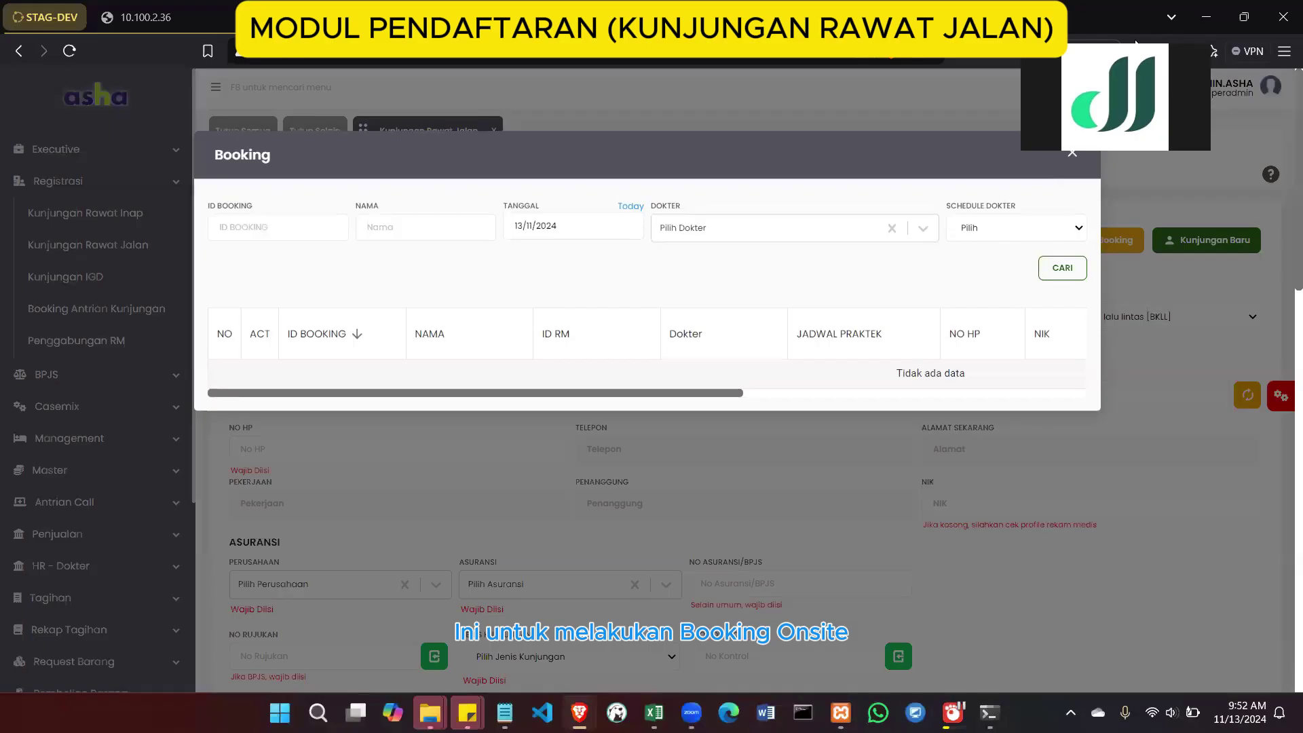
{"action": "left_click", "coordinate": [1072, 154]}
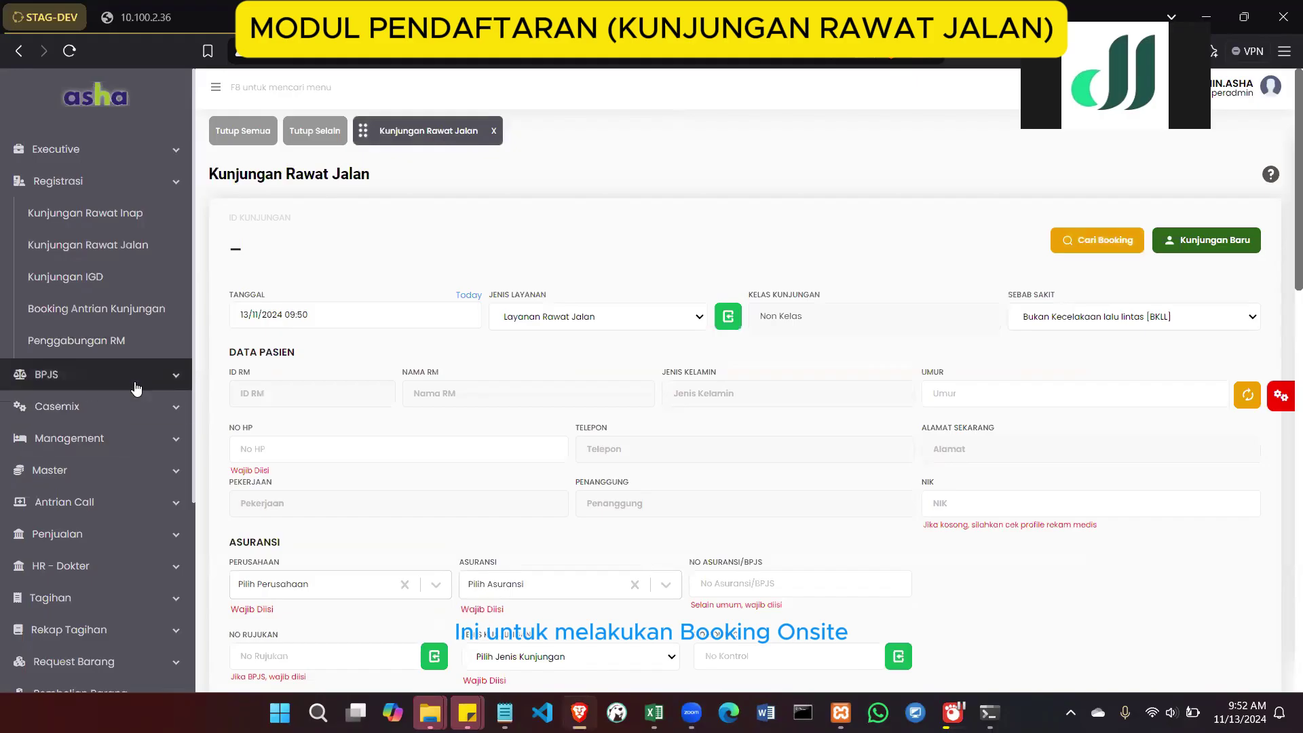
{"action": "left_click", "coordinate": [138, 310]}
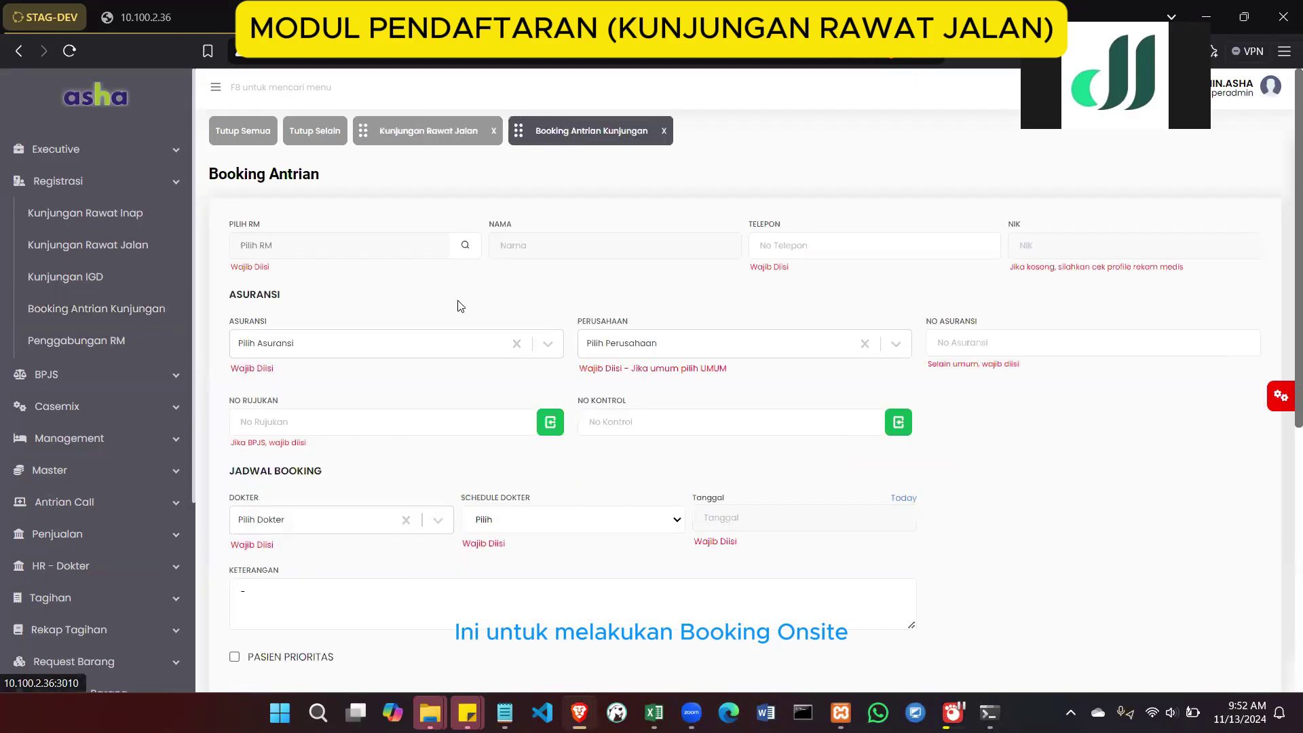
Try the Cari Rekam Medis lookup, close it empty, and expand the Management menu
{"action": "left_click", "coordinate": [466, 247]}
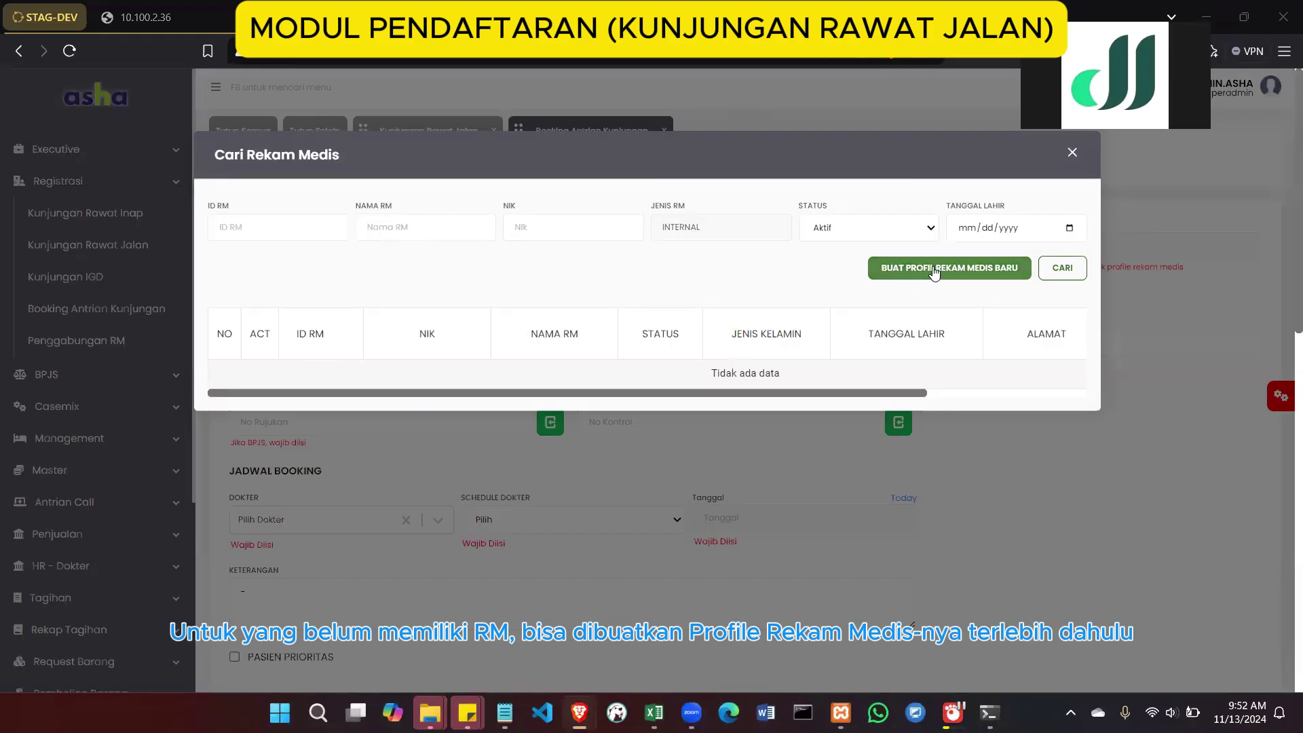
{"action": "left_click", "coordinate": [1071, 153]}
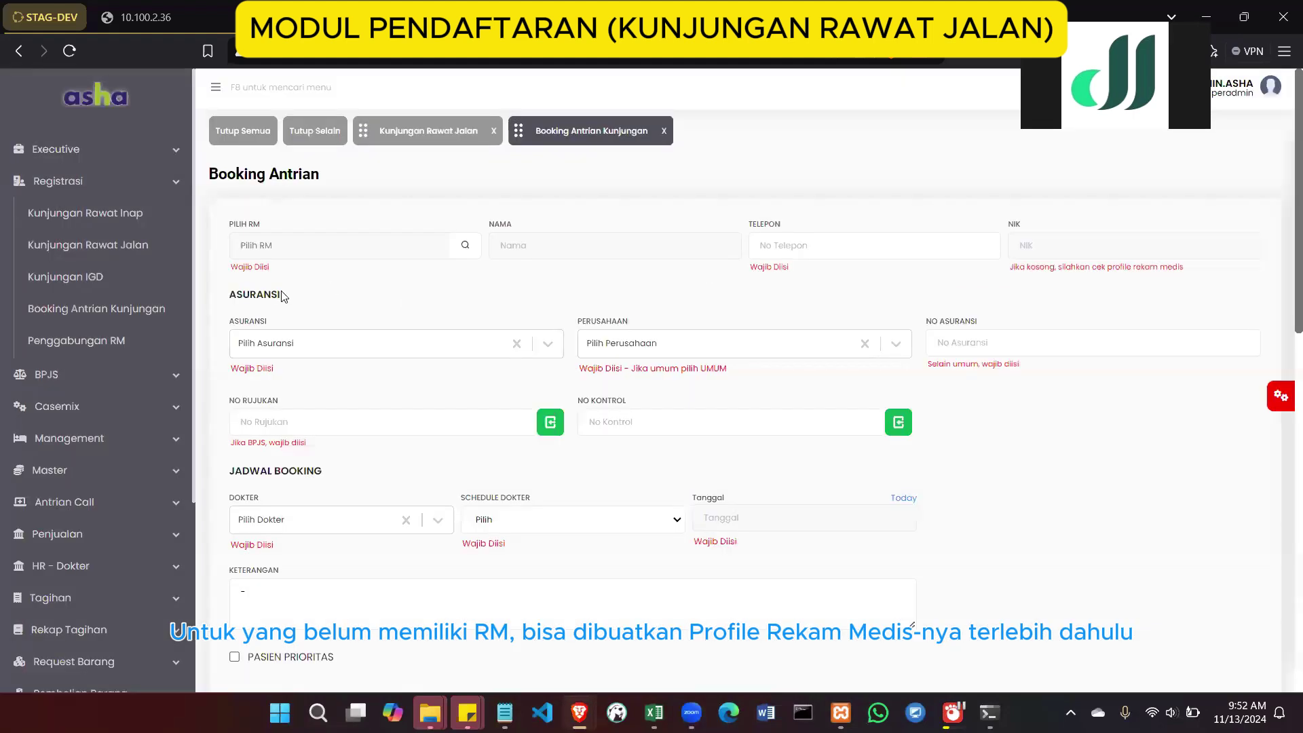
{"action": "left_click", "coordinate": [102, 437]}
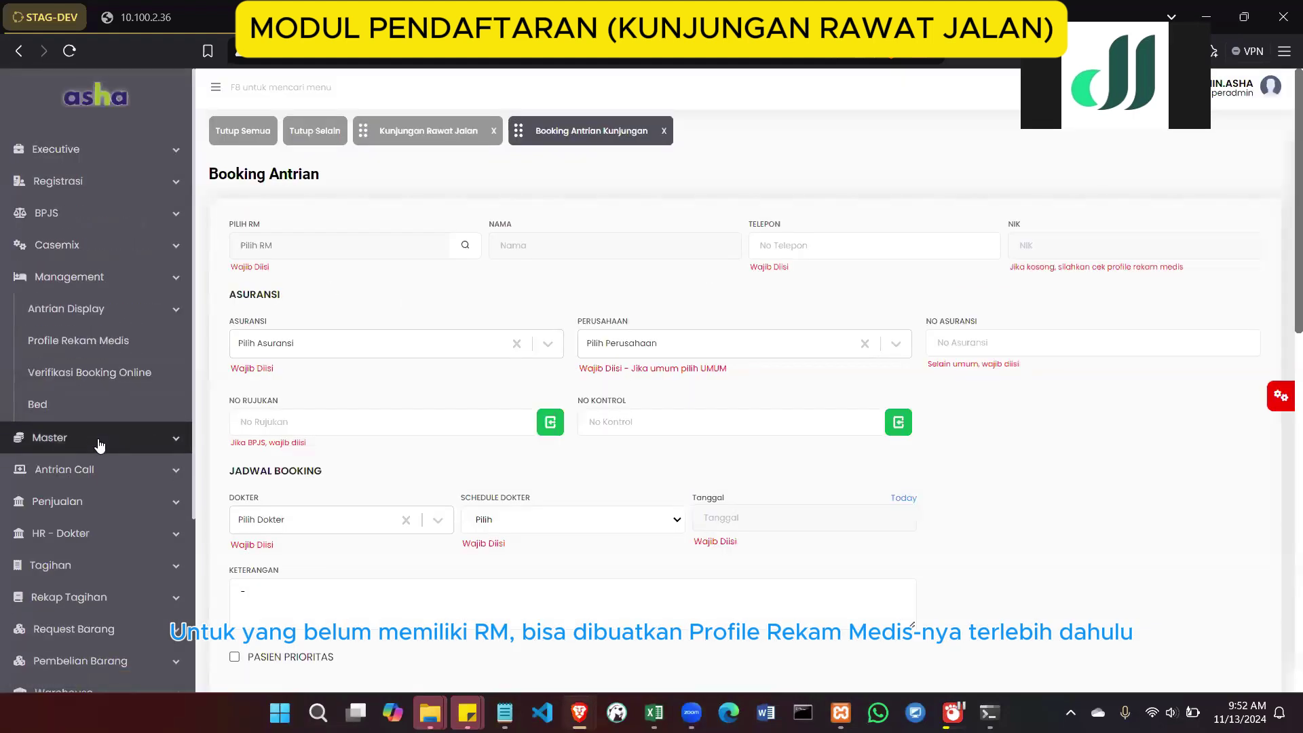
{"action": "left_click", "coordinate": [132, 347]}
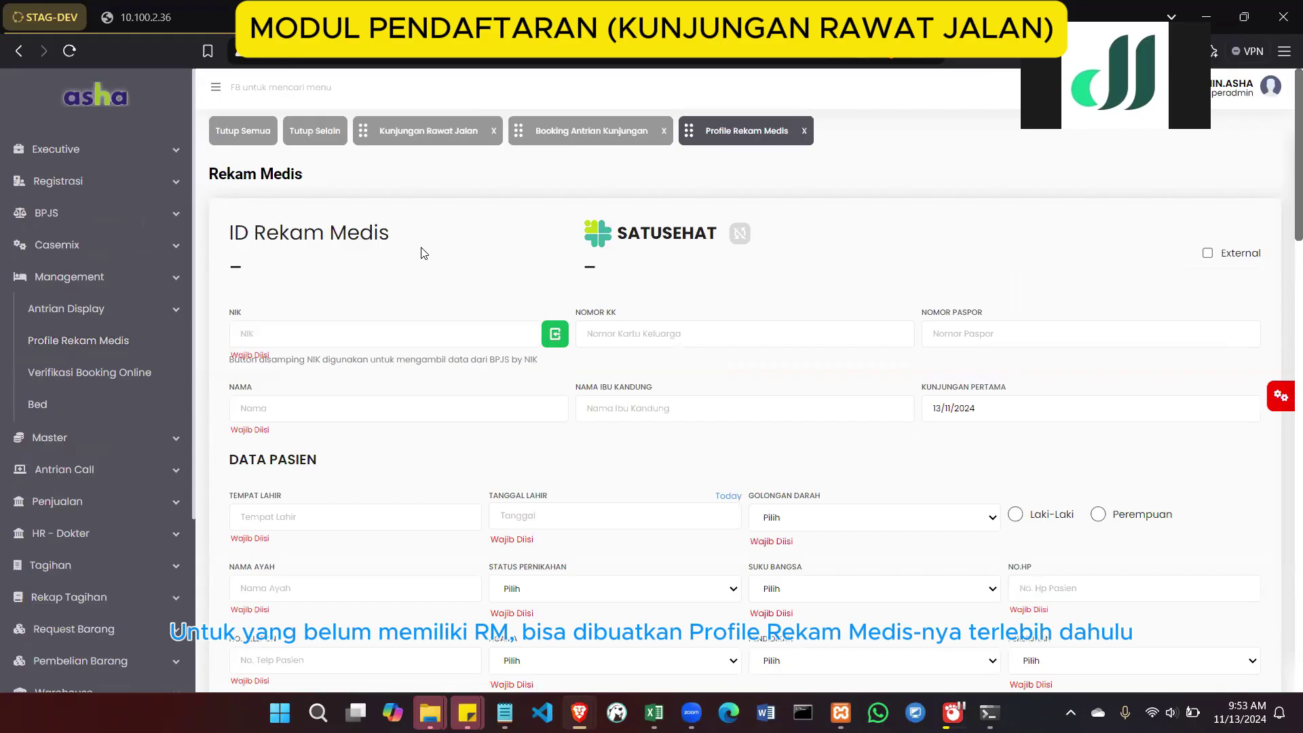
{"action": "scroll", "coordinate": [422, 251], "scroll_direction": "down", "scroll_amount": 1}
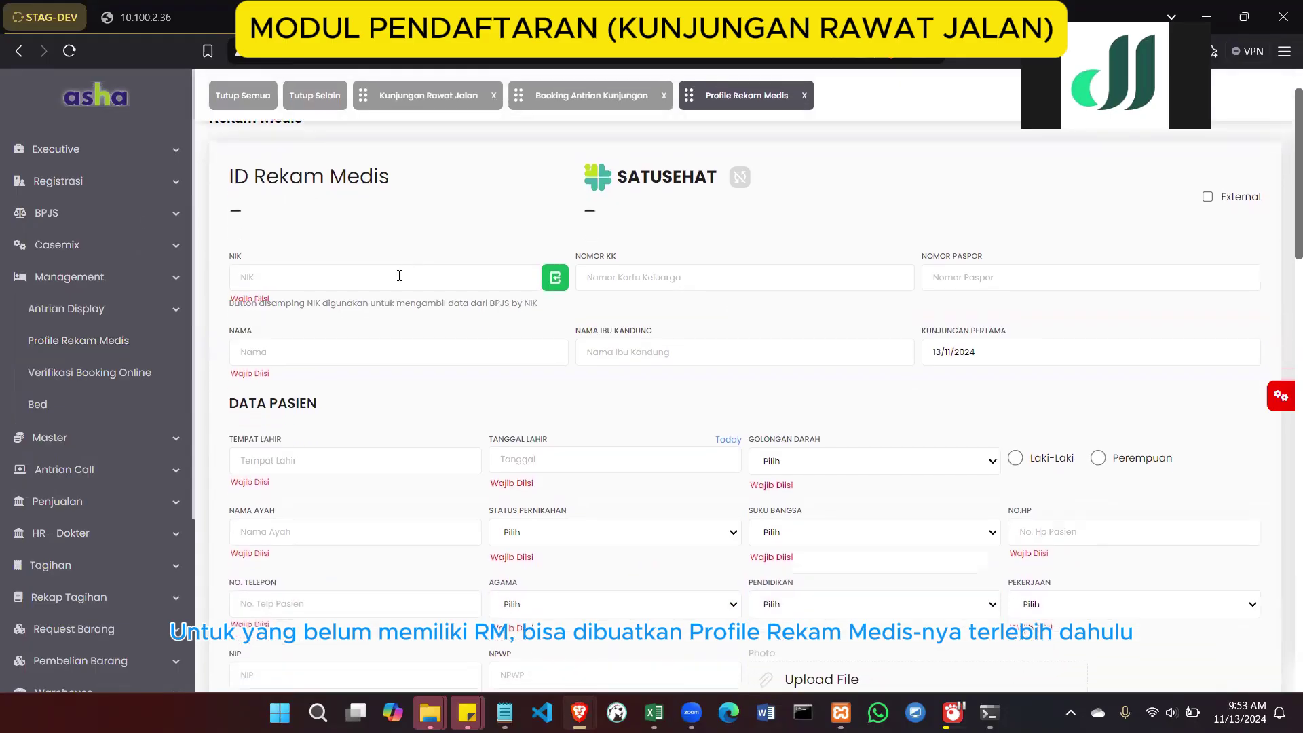
{"action": "left_click", "coordinate": [392, 279]}
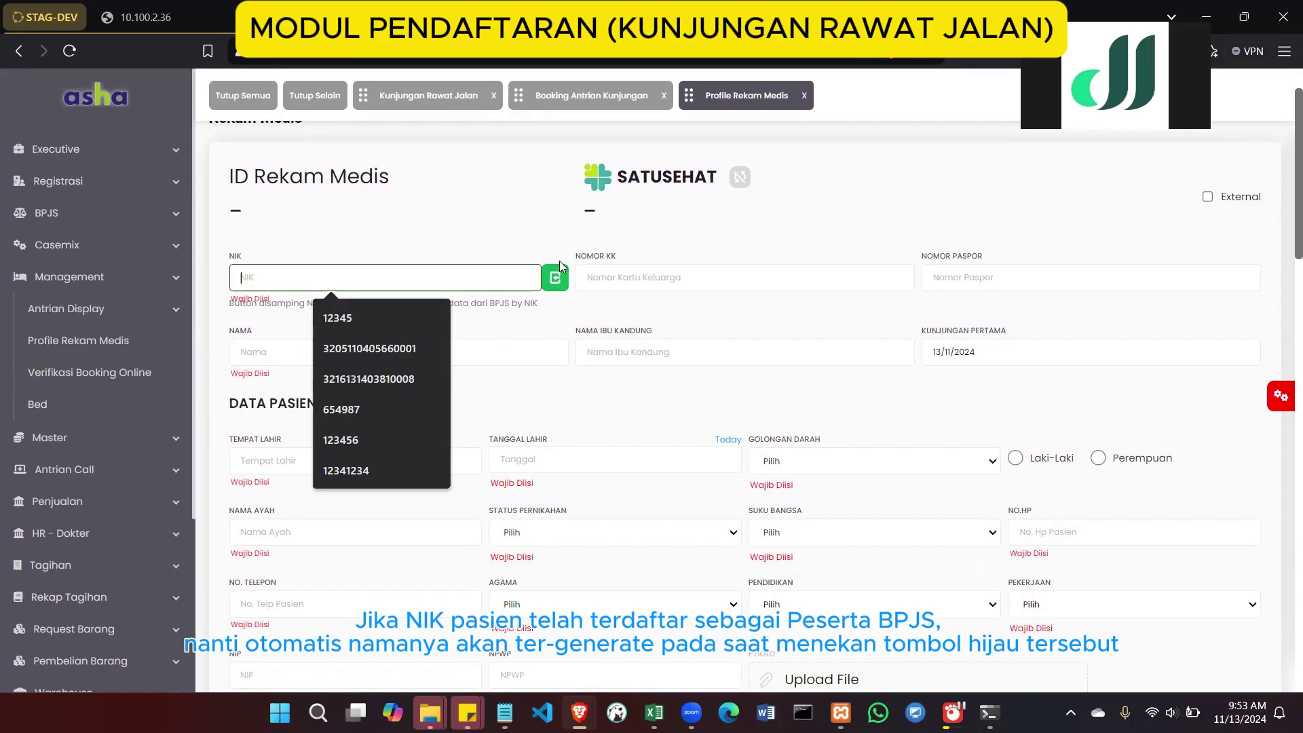
{"action": "left_click", "coordinate": [502, 304]}
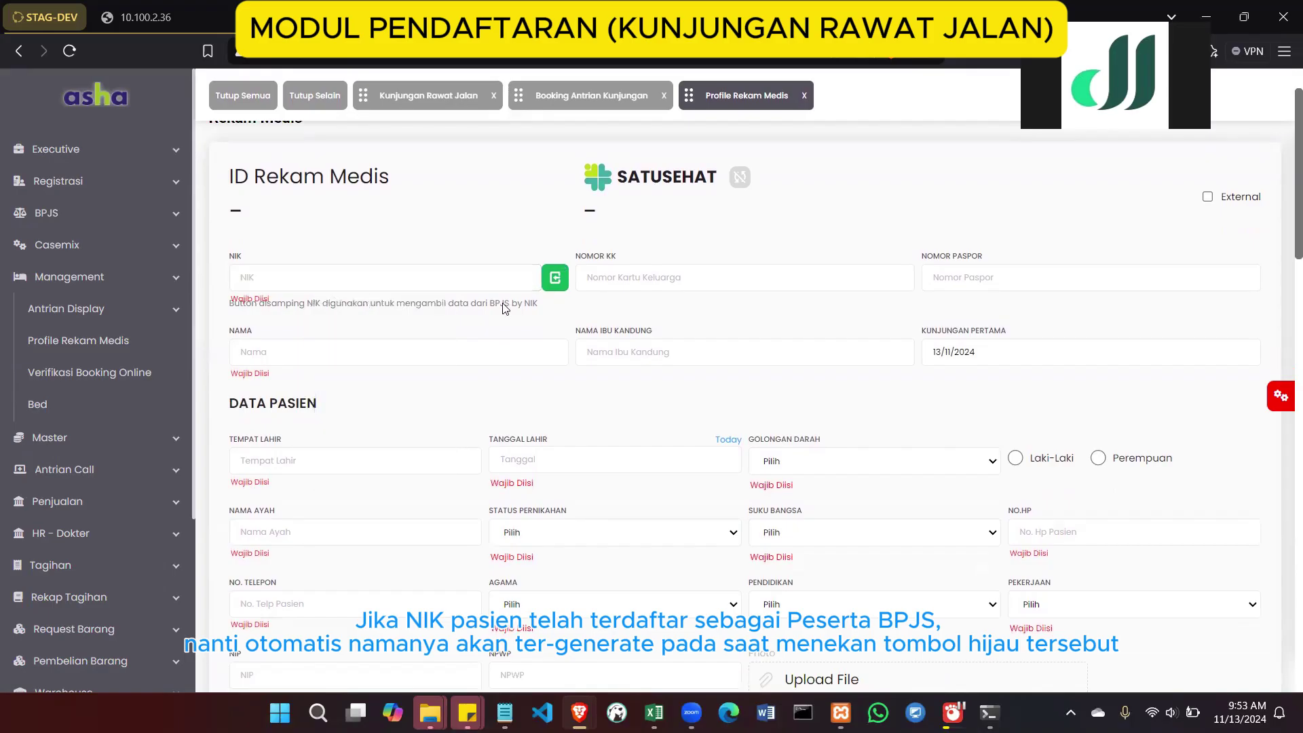
{"action": "left_click", "coordinate": [426, 354]}
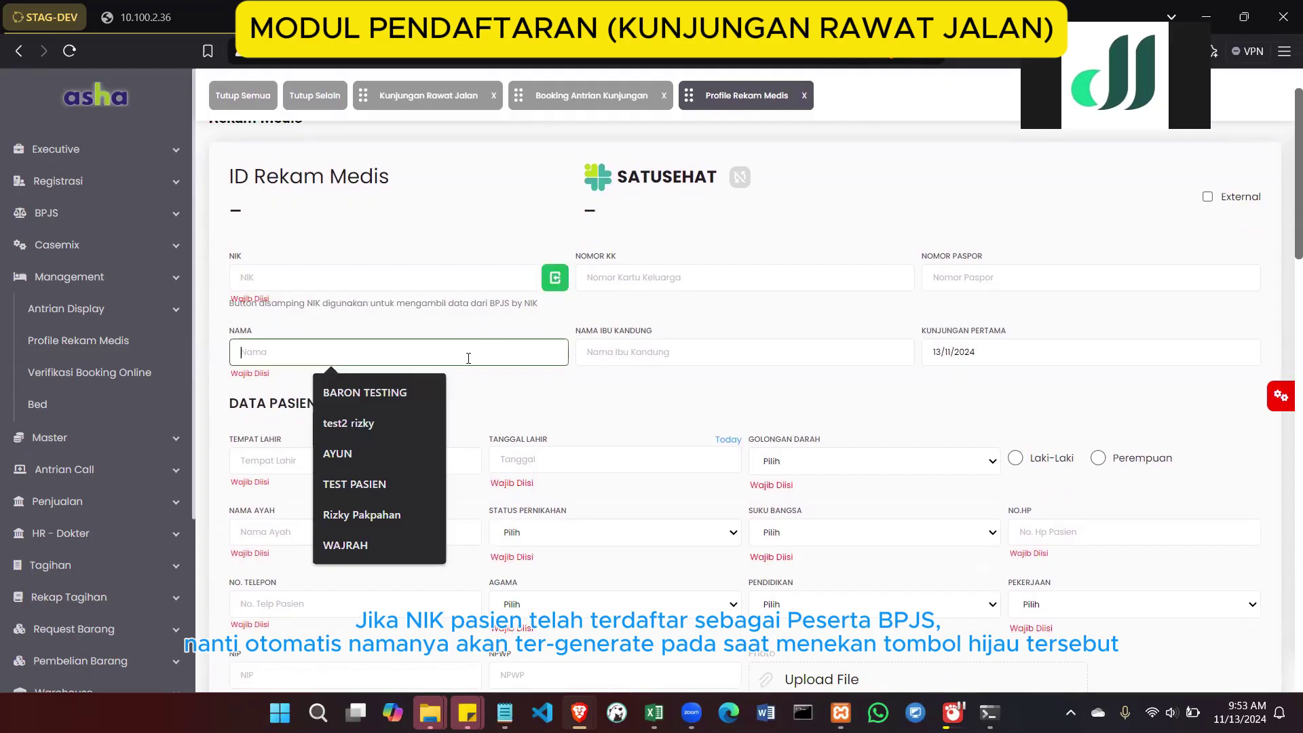
{"action": "left_click", "coordinate": [531, 394]}
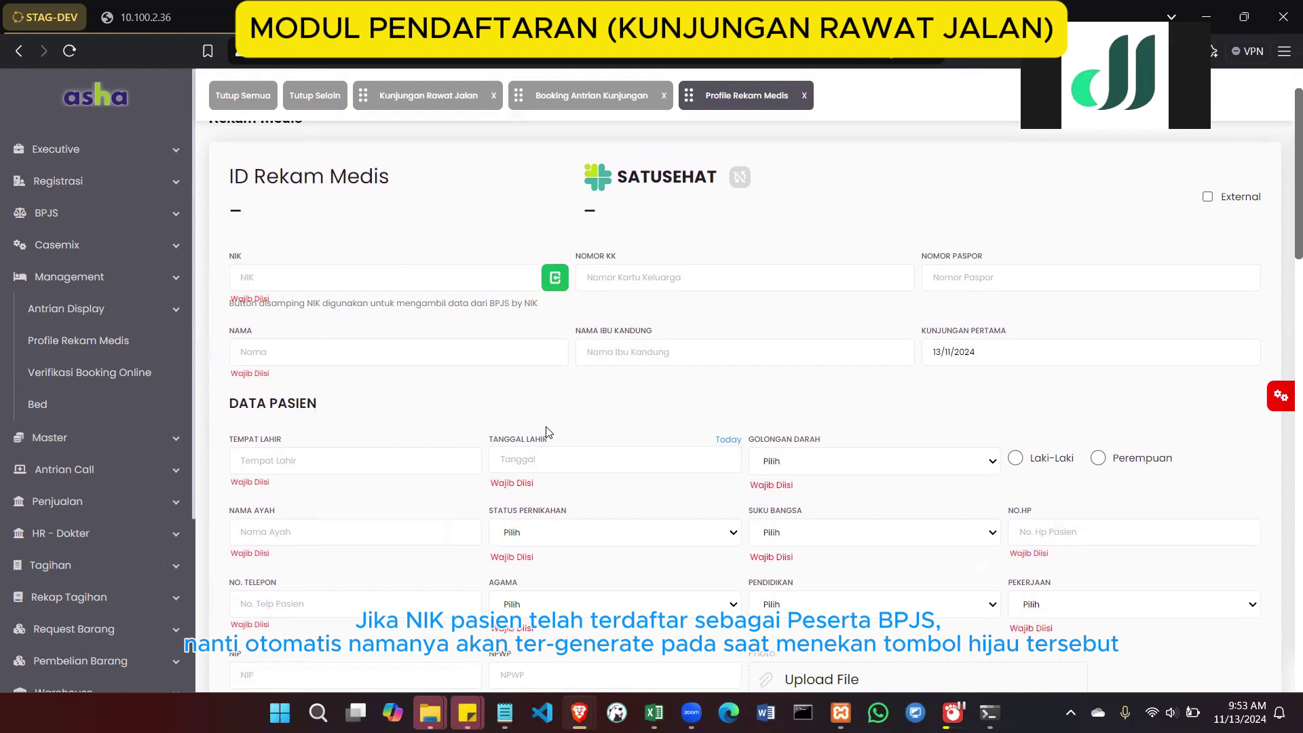
{"action": "left_click", "coordinate": [383, 281]}
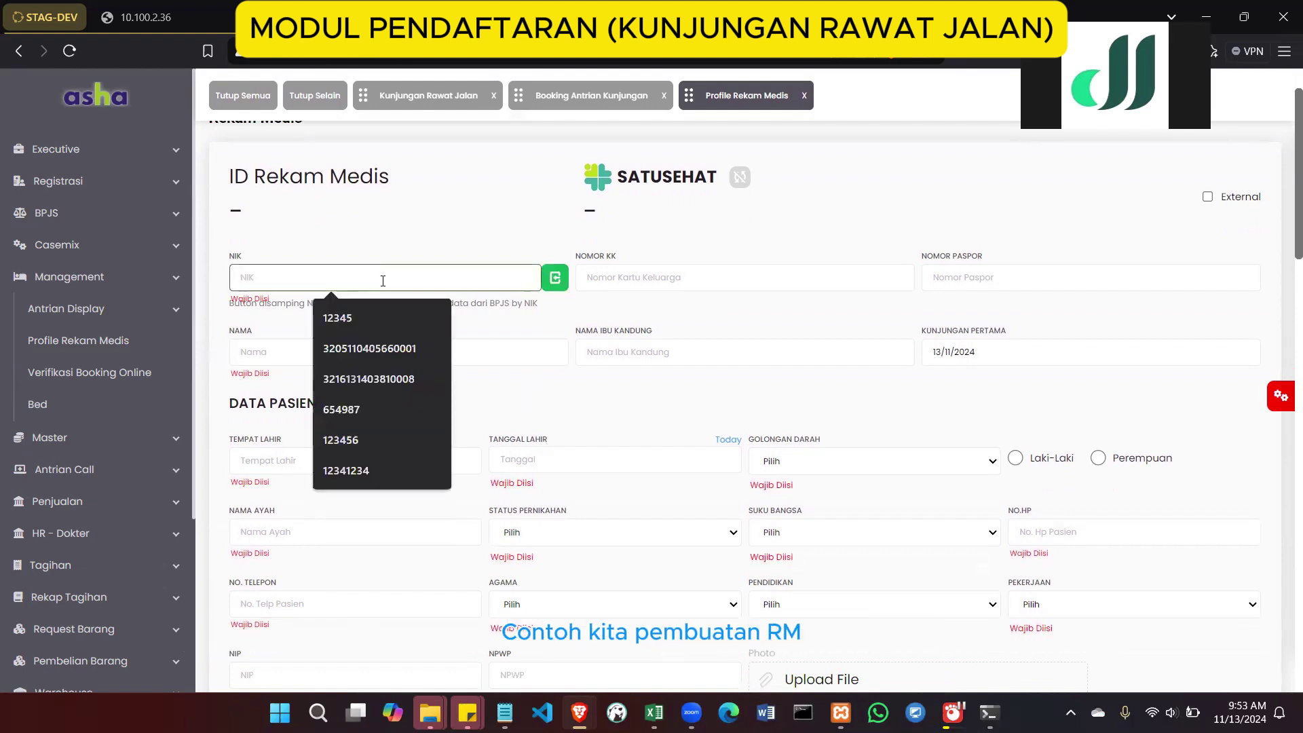
Enter the patient's NIK and the test patient's full name
{"action": "type", "text": "1234567789"}
{"action": "left_click", "coordinate": [286, 358]}
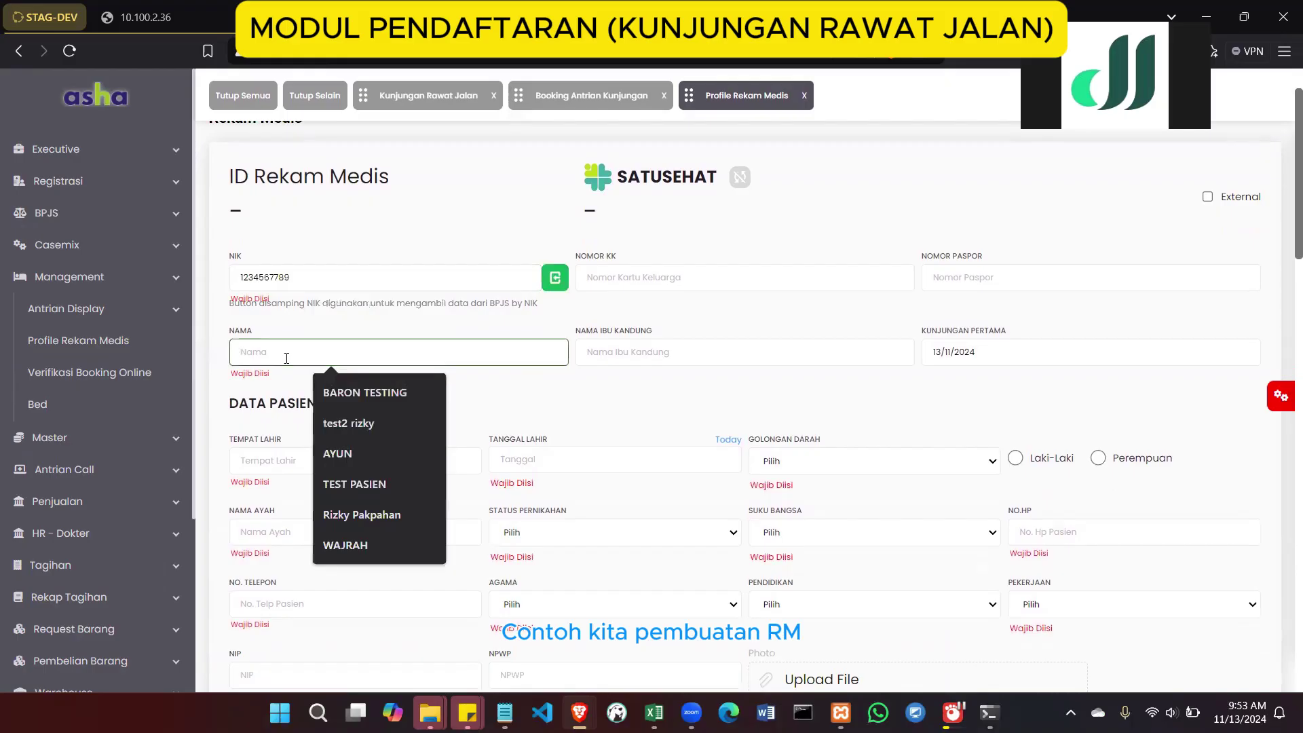
{"action": "type", "text": "PASIEN TEST RM MITRA"}
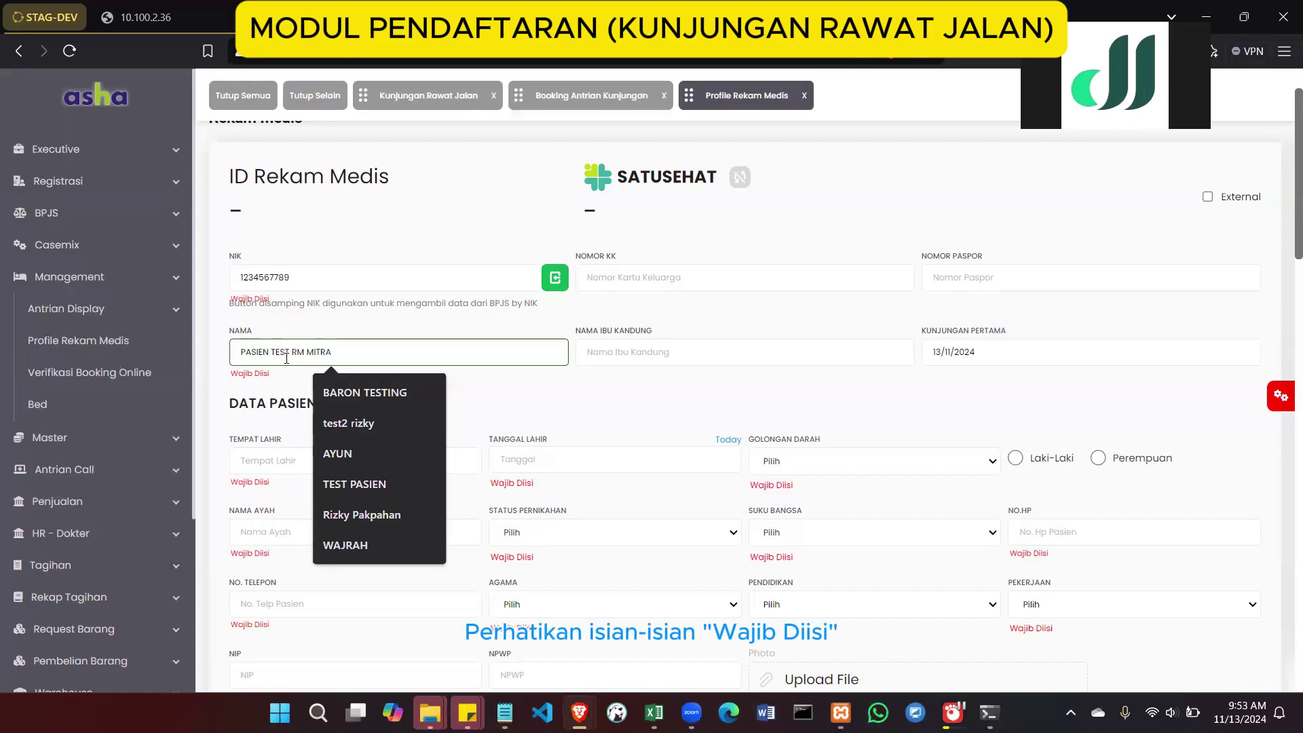
{"action": "type", "text": " JAMBI"}
{"action": "left_click", "coordinate": [495, 415]}
{"action": "scroll", "coordinate": [493, 416], "scroll_direction": "down", "scroll_amount": 1}
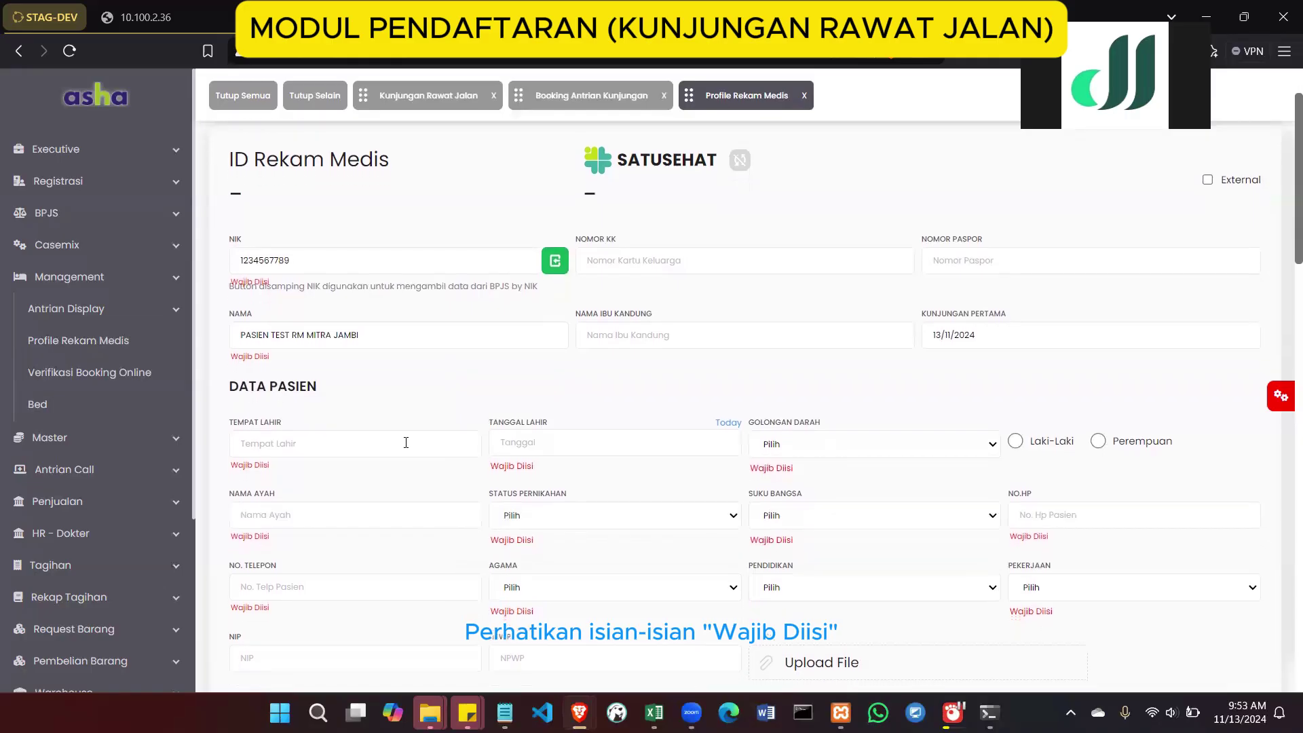
Set birthplace JAMBI, birth date 13/11/2024, blood type unspecified (--), and sex Laki-Laki
{"action": "left_click", "coordinate": [336, 441]}
{"action": "type", "text": "JAMBI"}
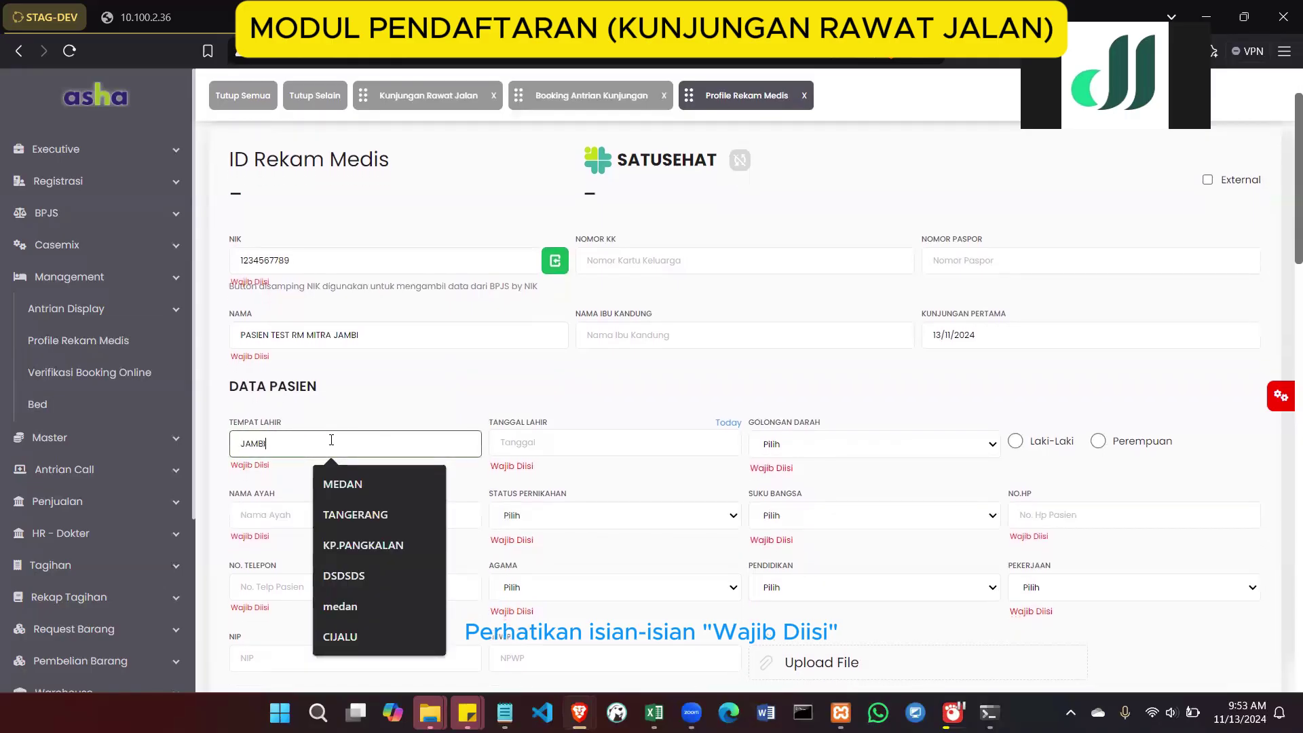
{"action": "left_click", "coordinate": [624, 439]}
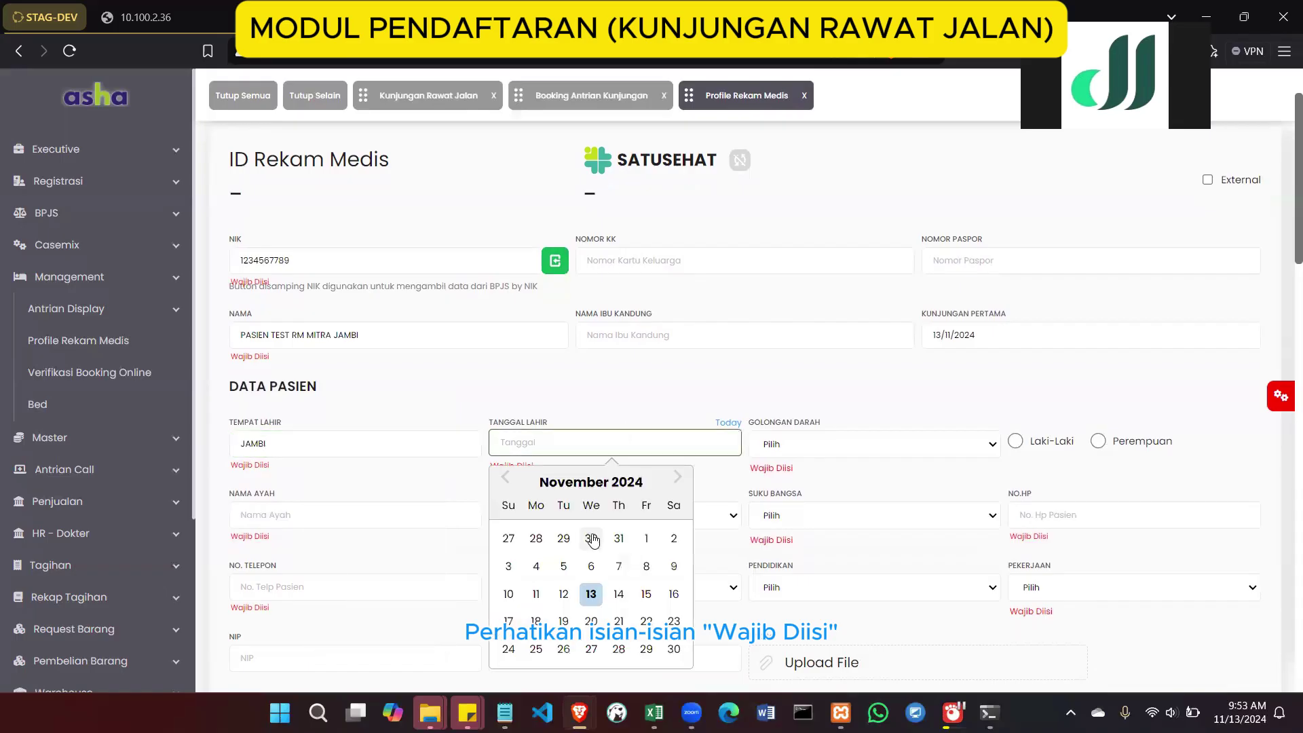
{"action": "left_click", "coordinate": [591, 593]}
{"action": "left_click", "coordinate": [817, 450]}
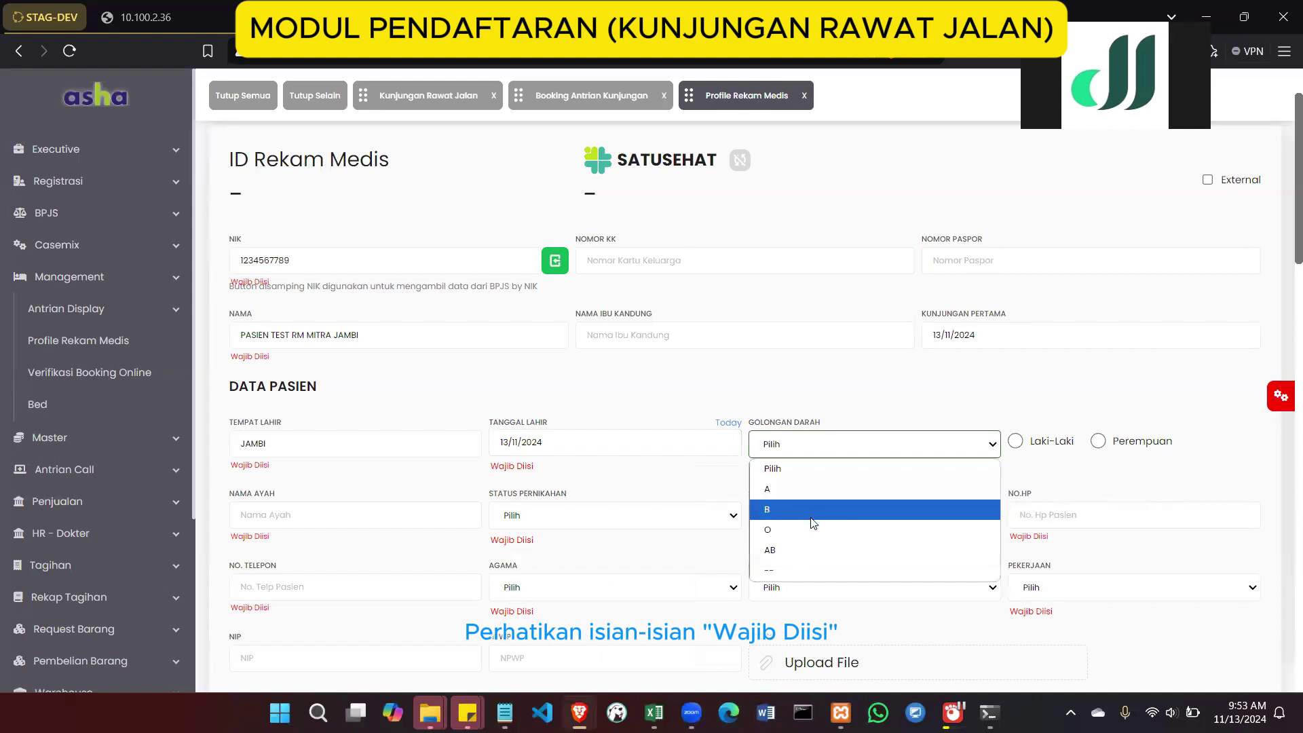
{"action": "left_click", "coordinate": [802, 569]}
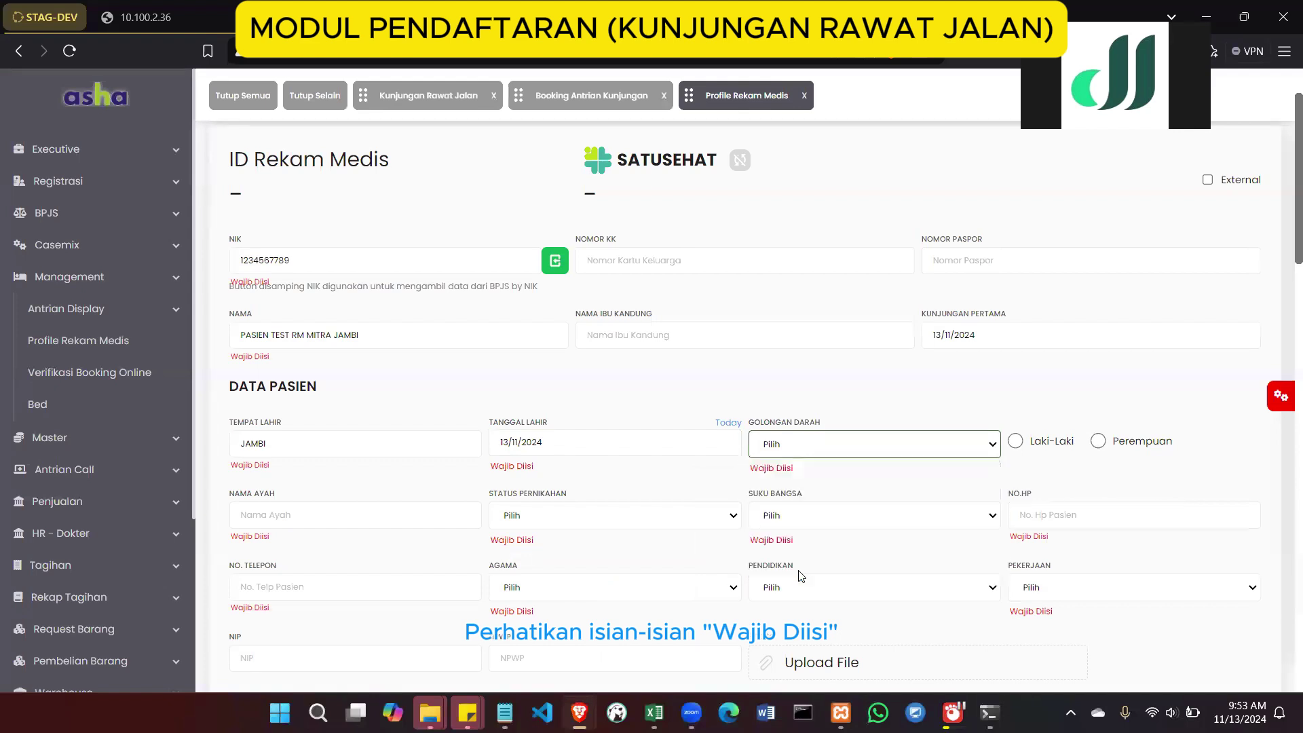
{"action": "left_click", "coordinate": [1015, 441]}
Enter '-' for father's name, marital status Menikah, and ethnicity BATAK
{"action": "scroll", "coordinate": [851, 443], "scroll_direction": "down", "scroll_amount": 2}
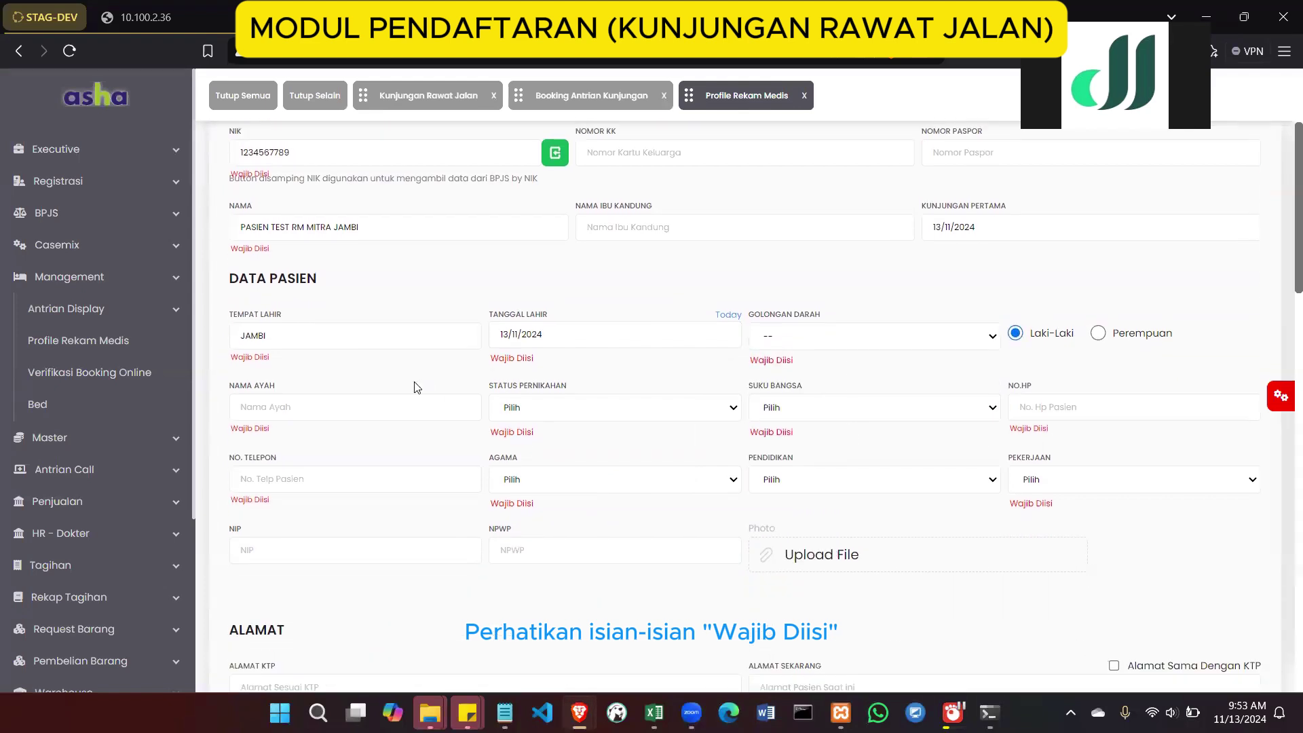
{"action": "left_click", "coordinate": [307, 411]}
{"action": "type", "text": "-"}
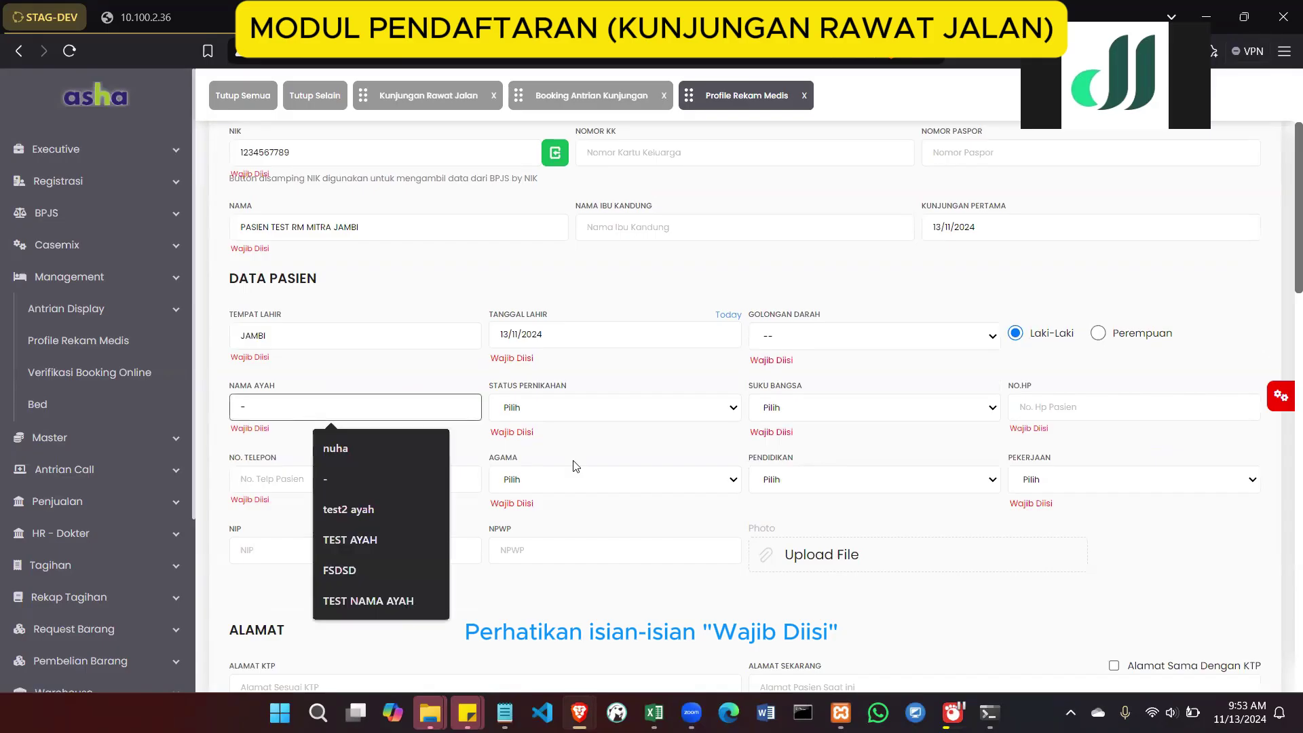
{"action": "left_click", "coordinate": [614, 406]}
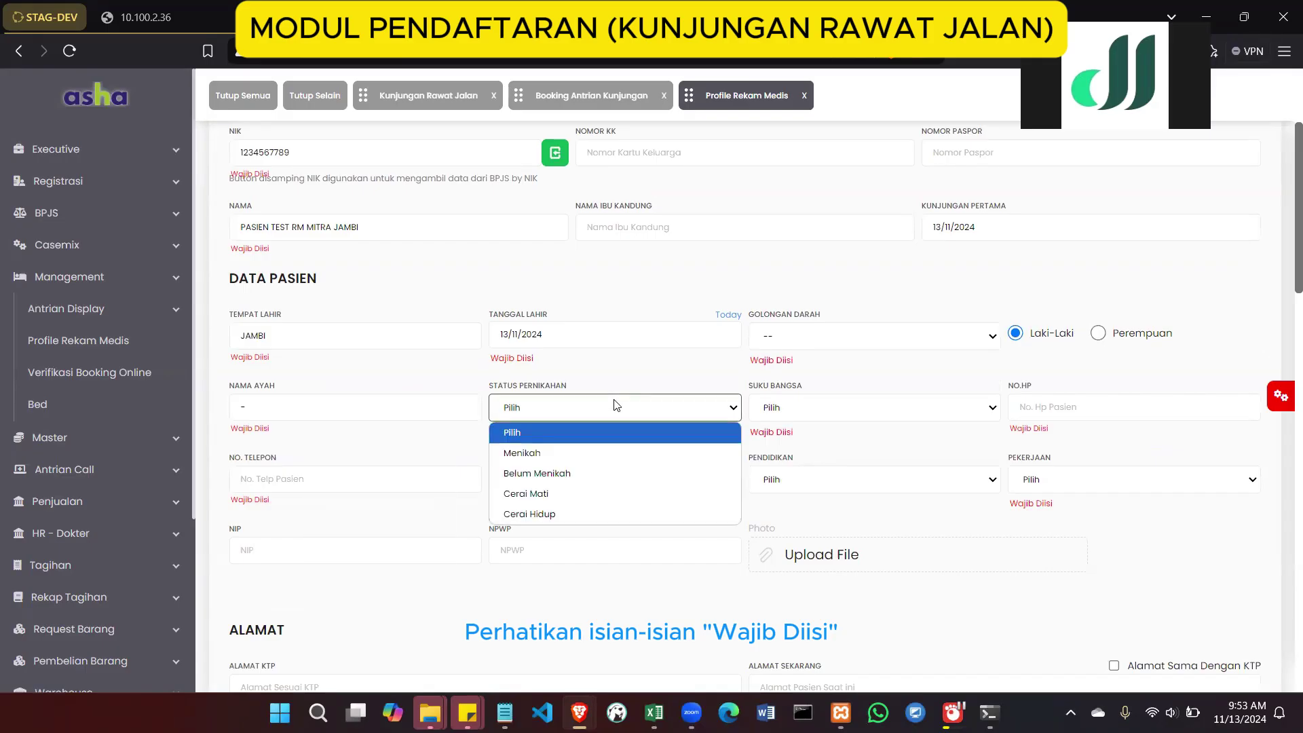
{"action": "left_click", "coordinate": [587, 453]}
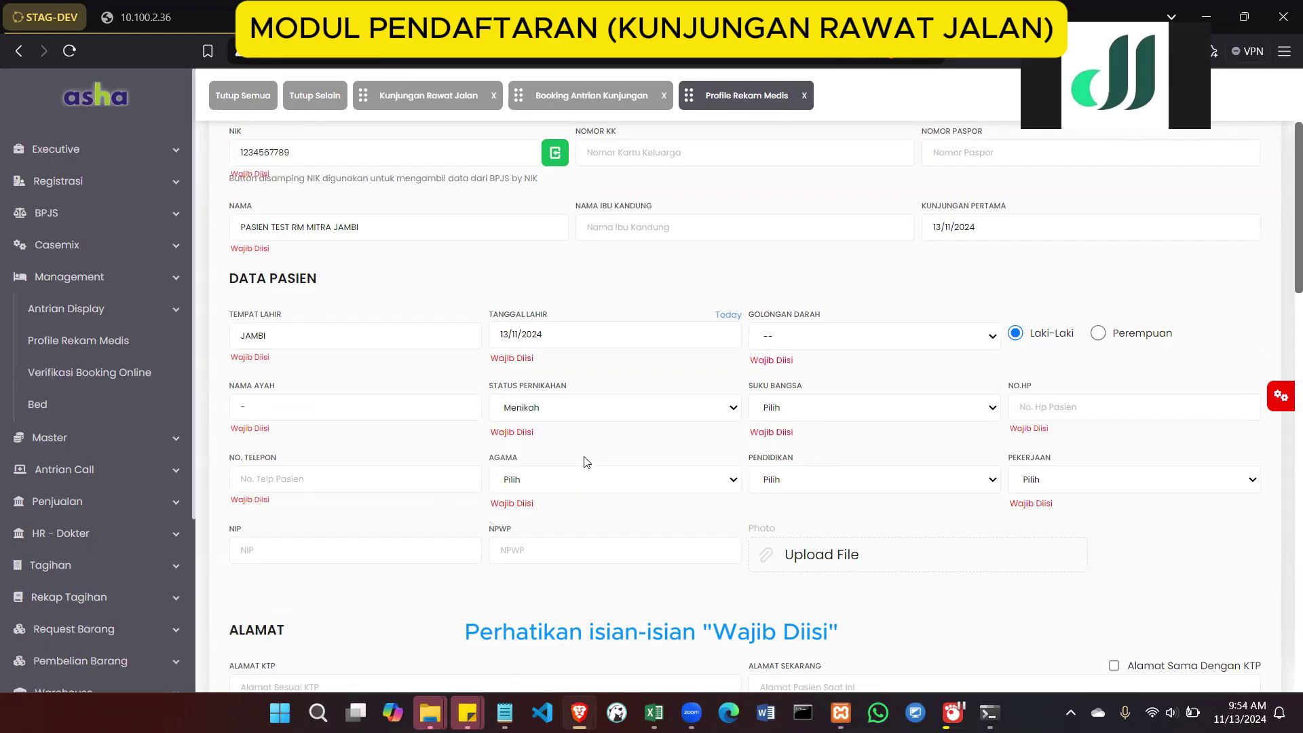
{"action": "left_click", "coordinate": [820, 409]}
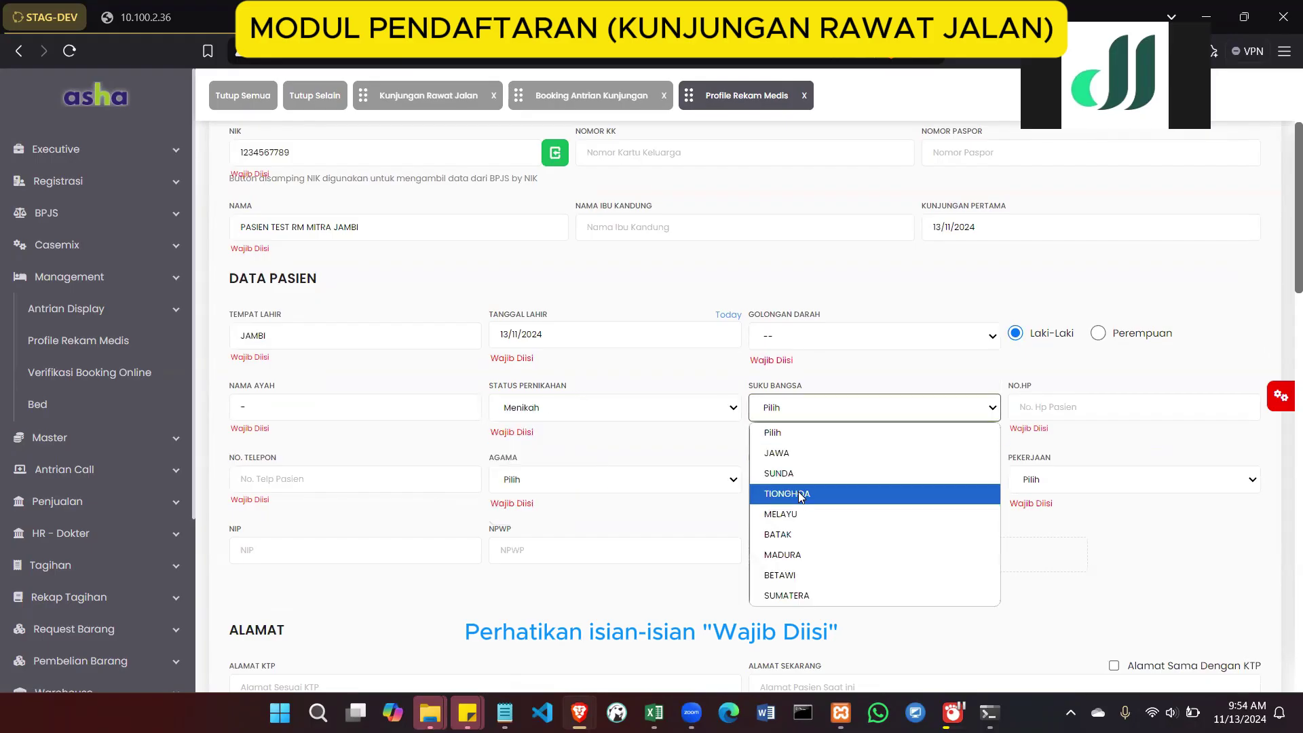
{"action": "left_click", "coordinate": [799, 534]}
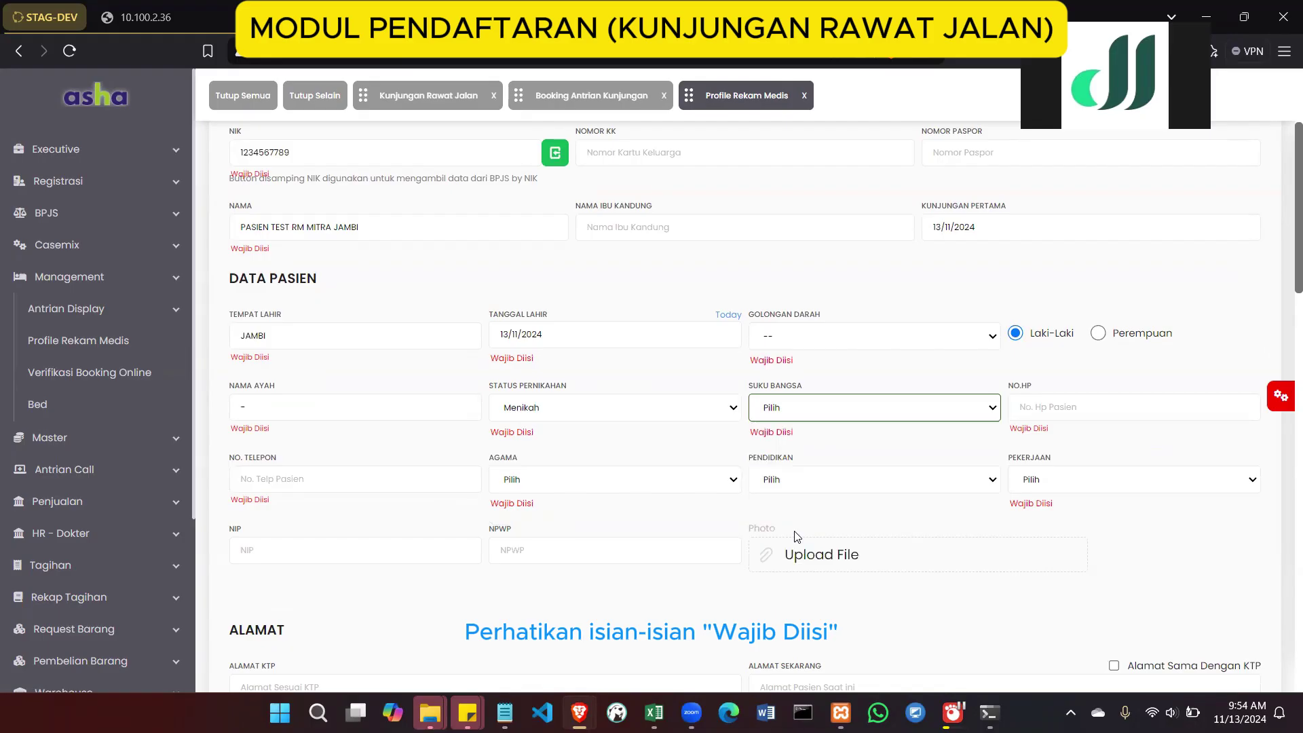
Enter '-' for mobile and telephone numbers and set religion to ISLAM
{"action": "left_click", "coordinate": [1031, 411]}
{"action": "type", "text": "-"}
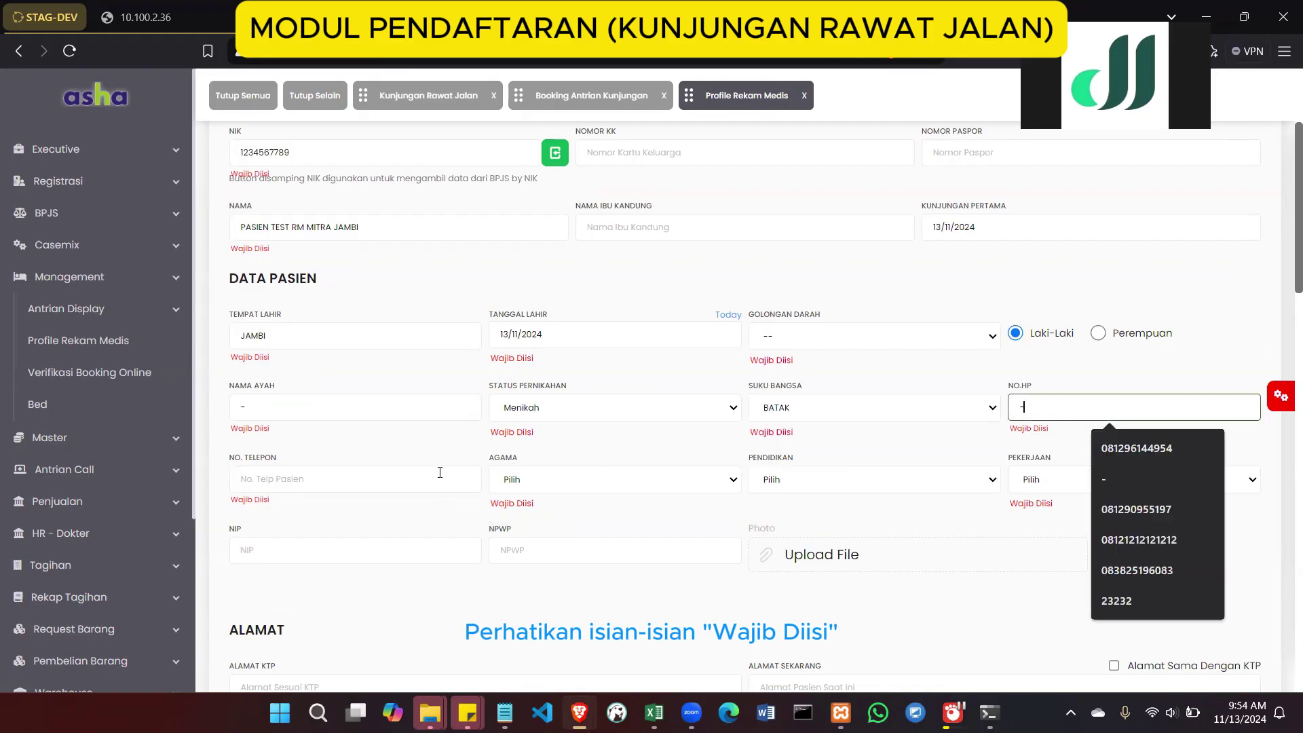
{"action": "left_click", "coordinate": [425, 480]}
{"action": "type", "text": "-"}
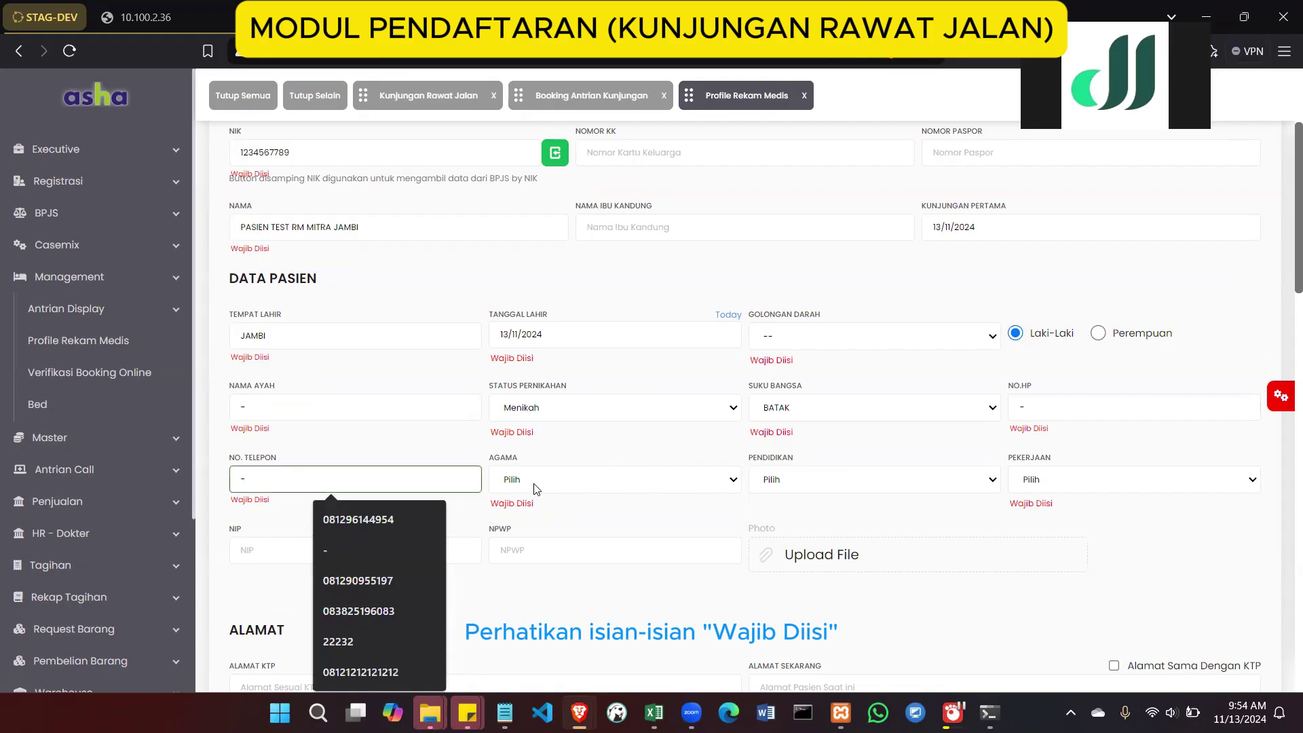
{"action": "left_click", "coordinate": [534, 485]}
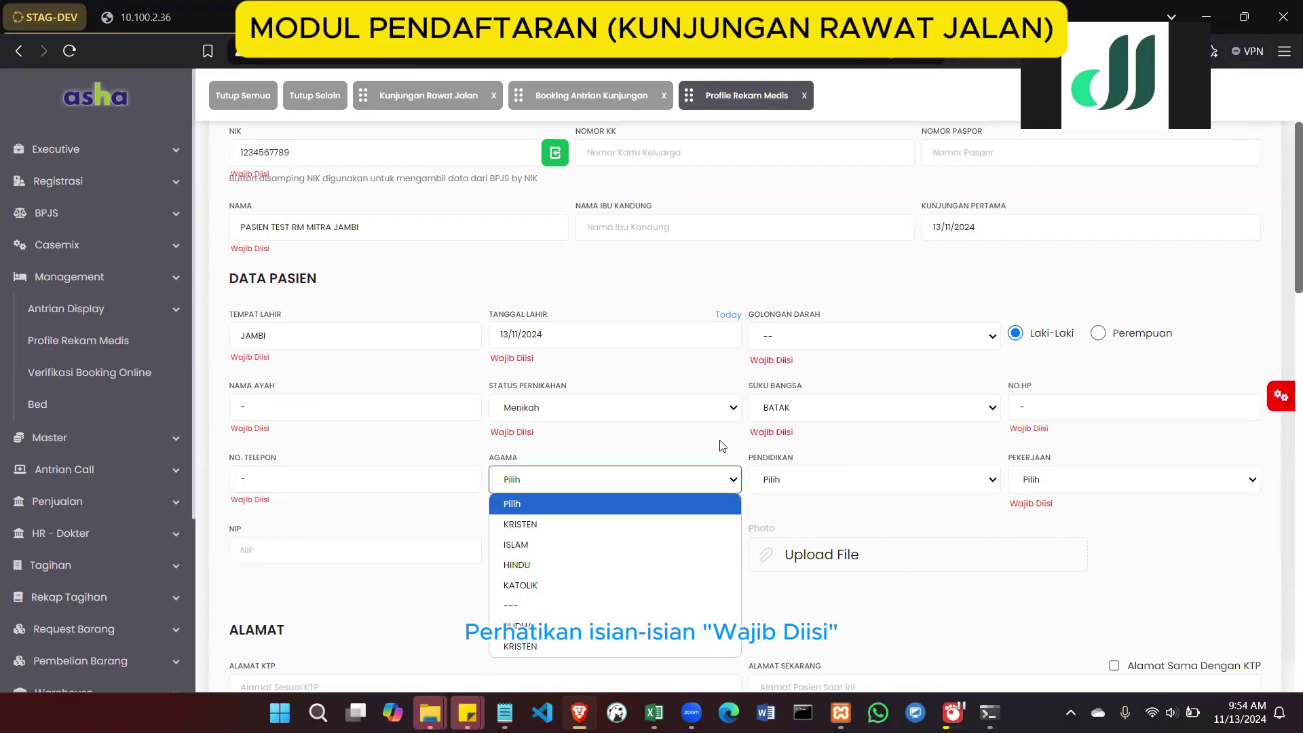
{"action": "scroll", "coordinate": [721, 445], "scroll_direction": "down", "scroll_amount": 1}
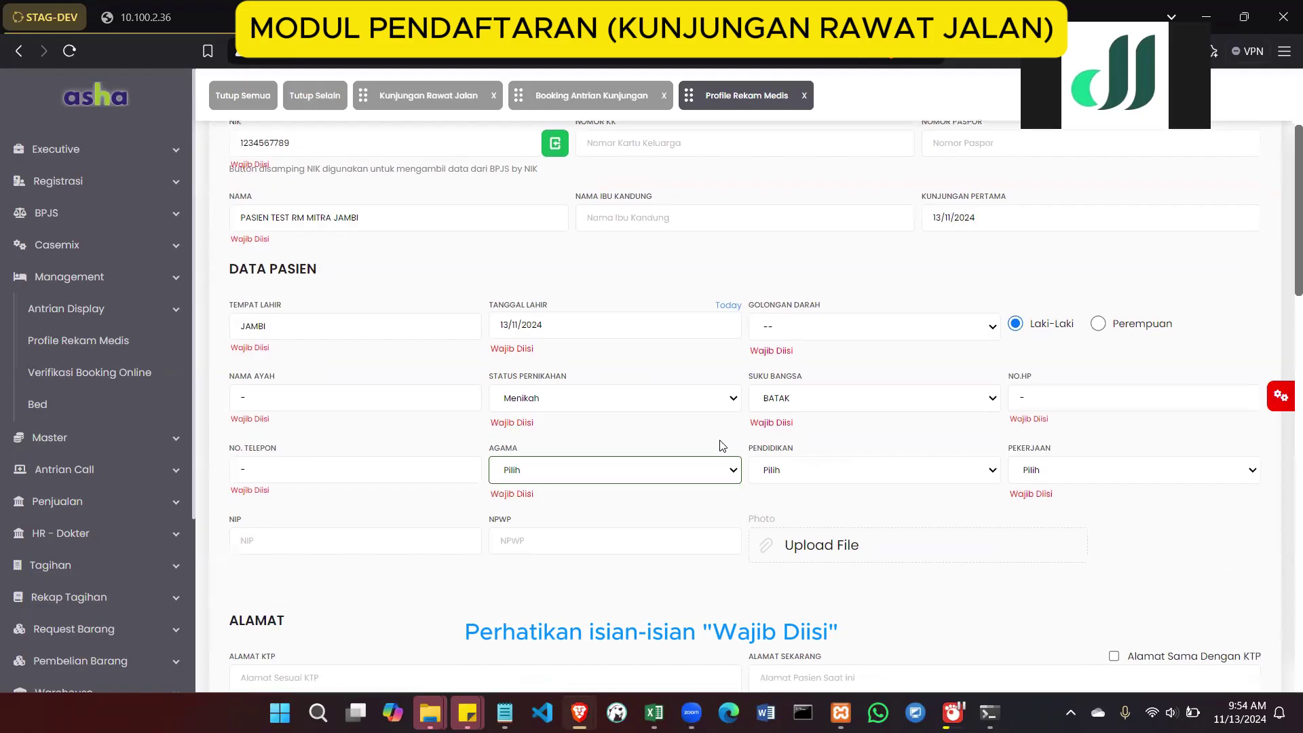
{"action": "left_click", "coordinate": [649, 467]}
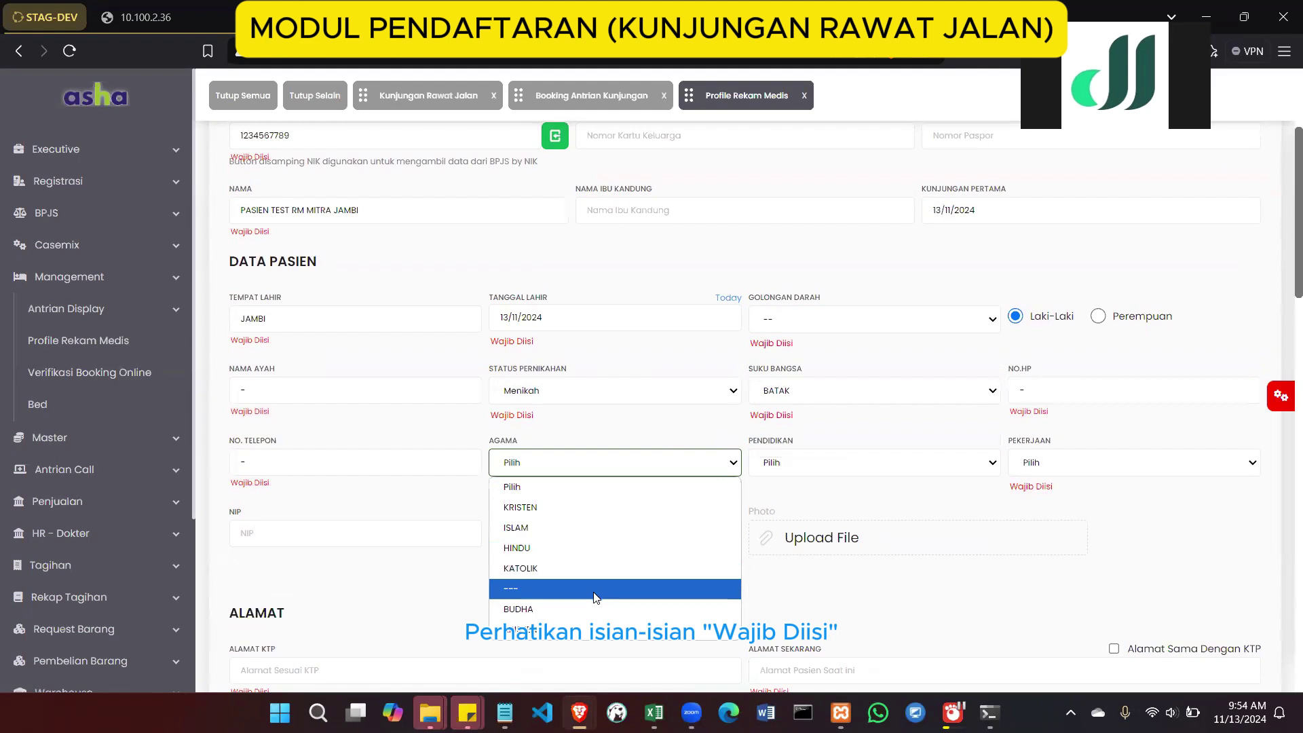
{"action": "left_click", "coordinate": [613, 536]}
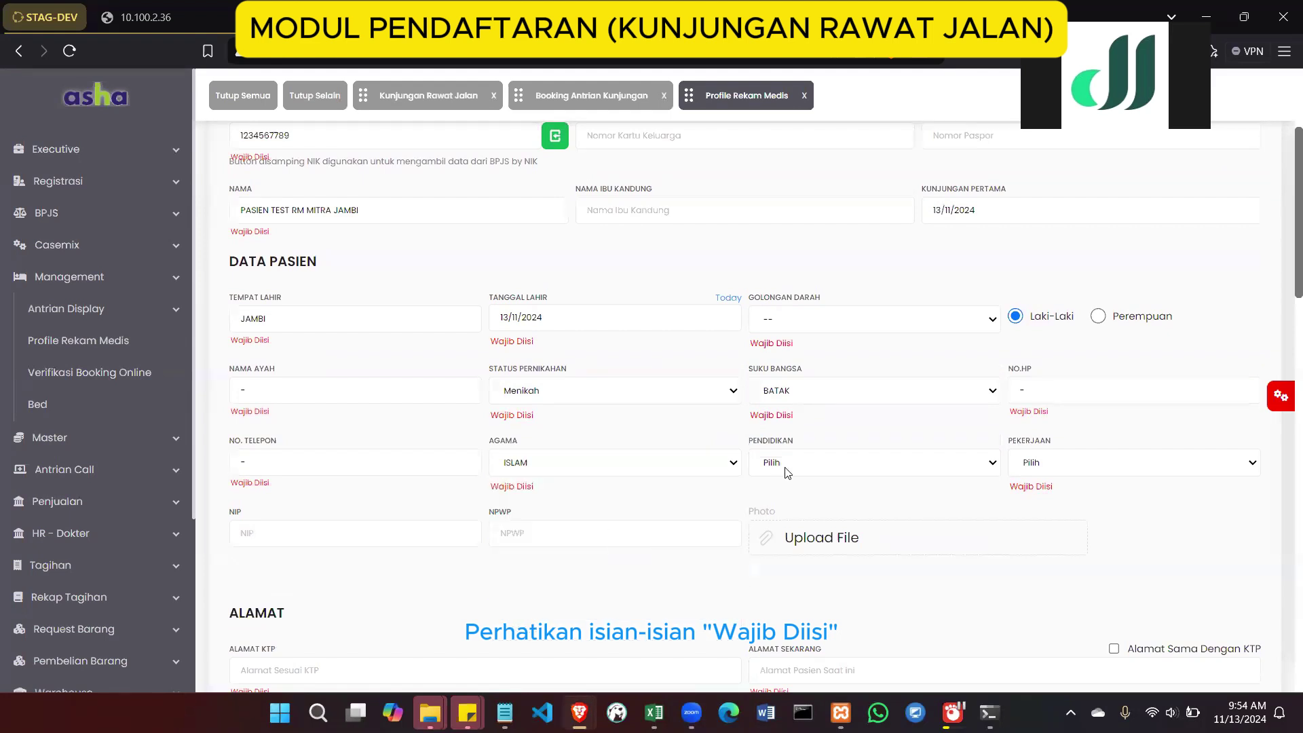
{"action": "scroll", "coordinate": [690, 542], "scroll_direction": "down", "scroll_amount": 3}
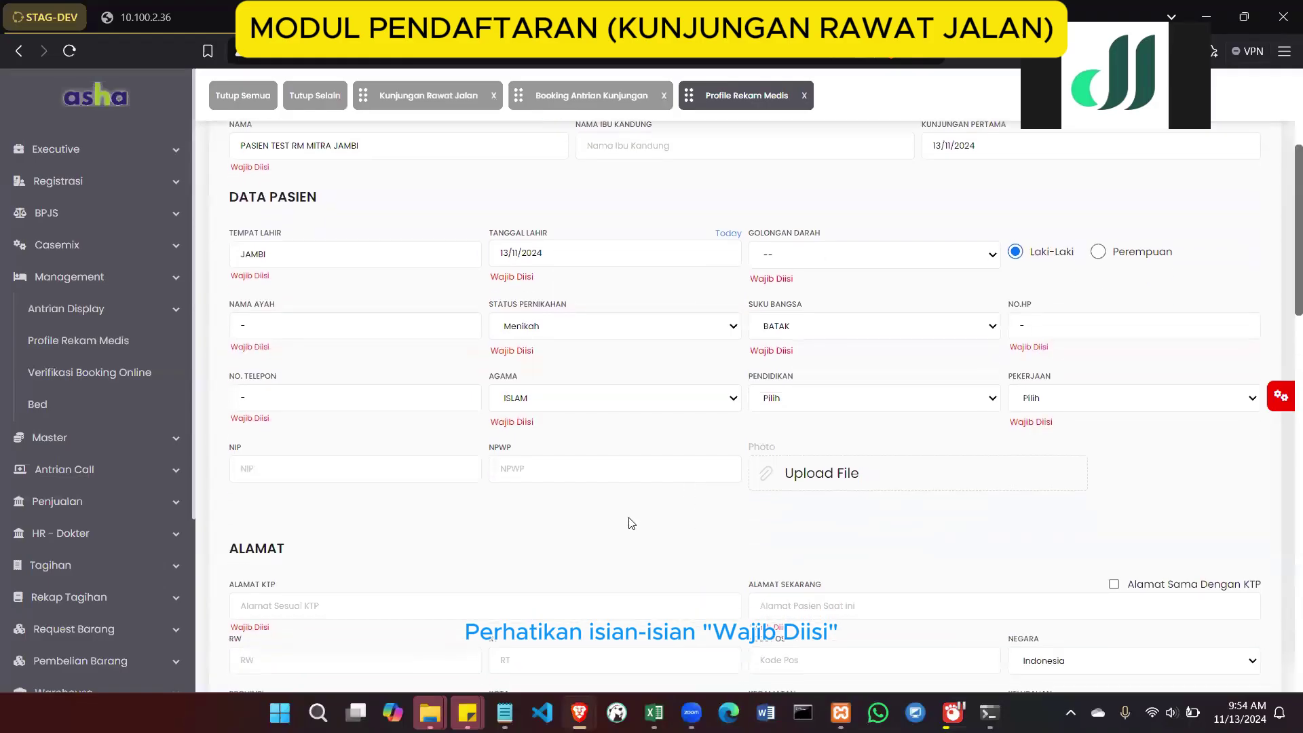
Enter ID-card address 'RS MITRA JAMBI' and make the current address match it
{"action": "left_click", "coordinate": [490, 470]}
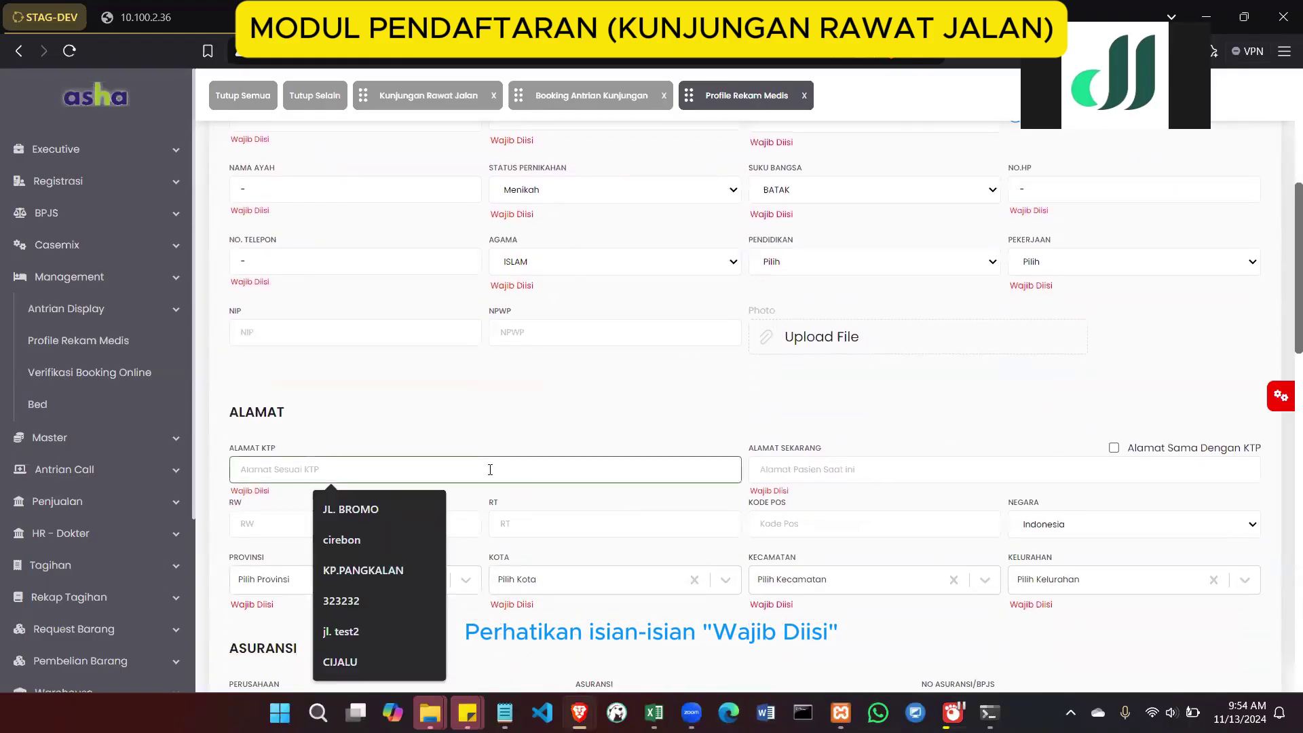
{"action": "type", "text": "RS MITRA JAMBI"}
{"action": "left_click", "coordinate": [1056, 466]}
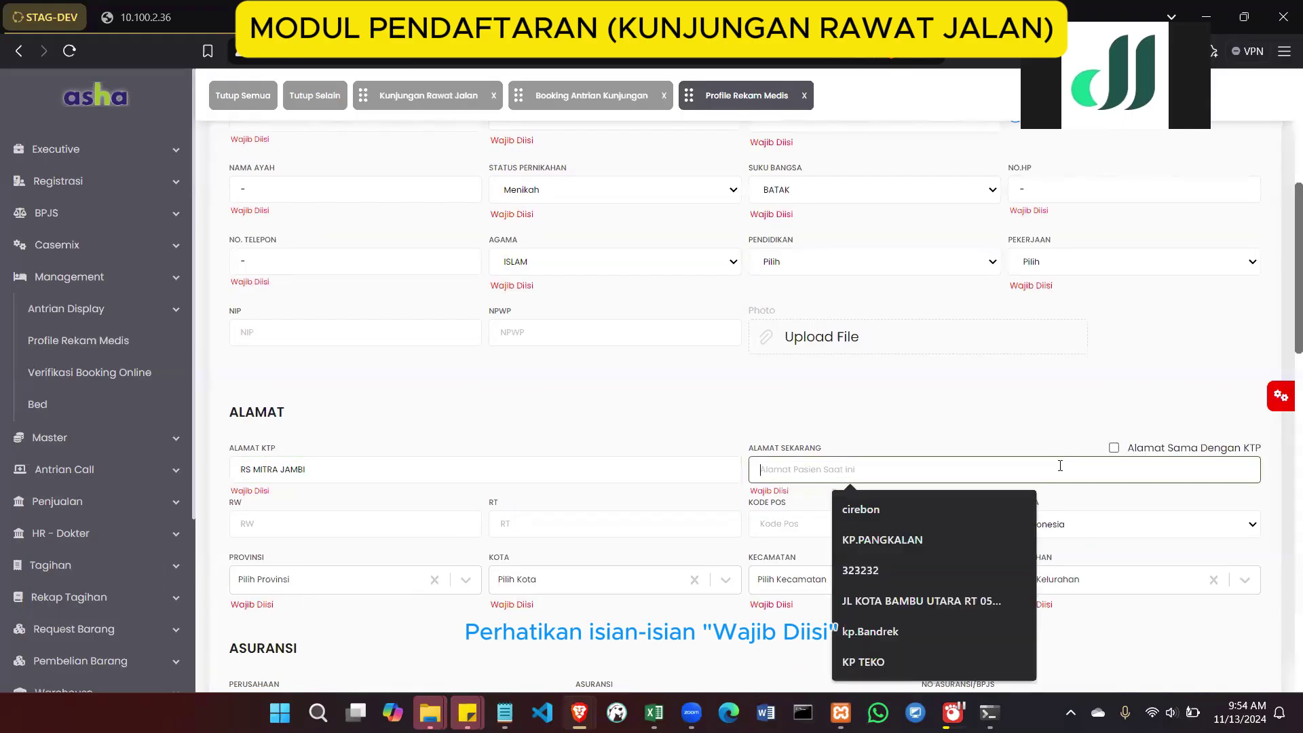
{"action": "left_click", "coordinate": [1114, 449]}
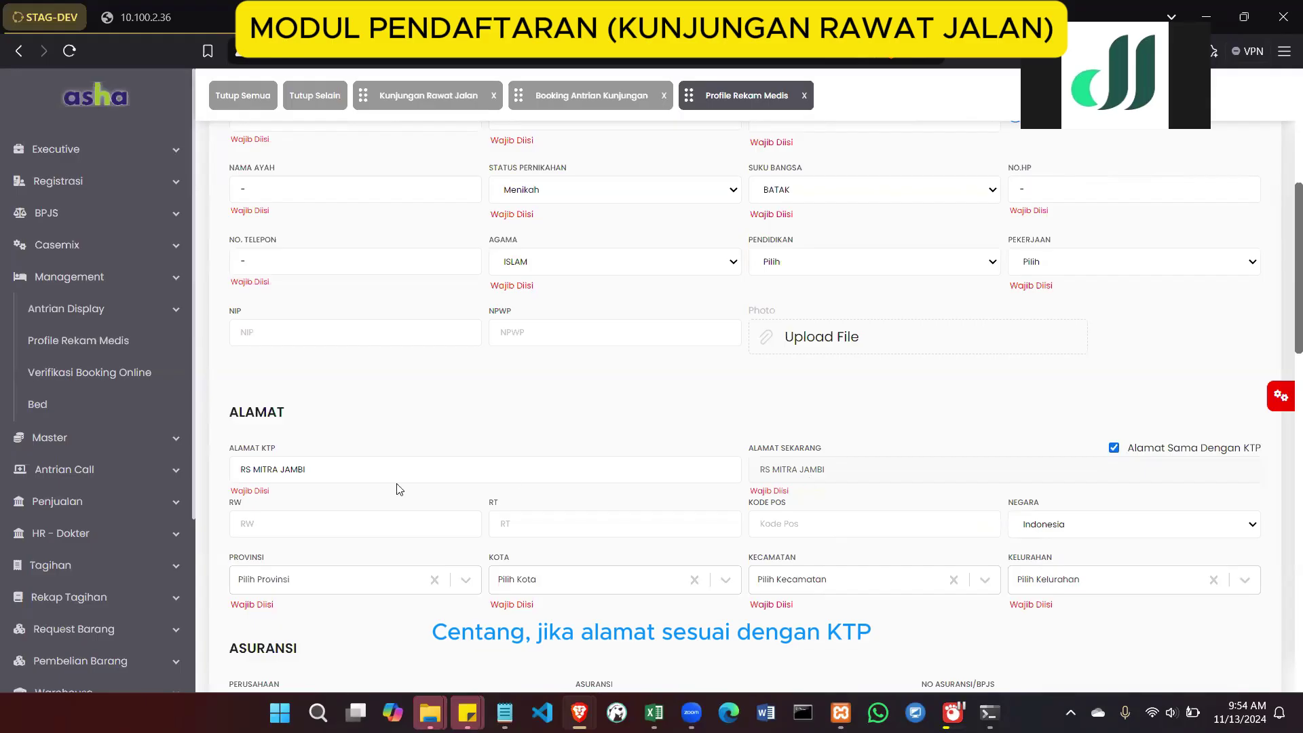
{"action": "scroll", "coordinate": [398, 488], "scroll_direction": "down", "scroll_amount": 2}
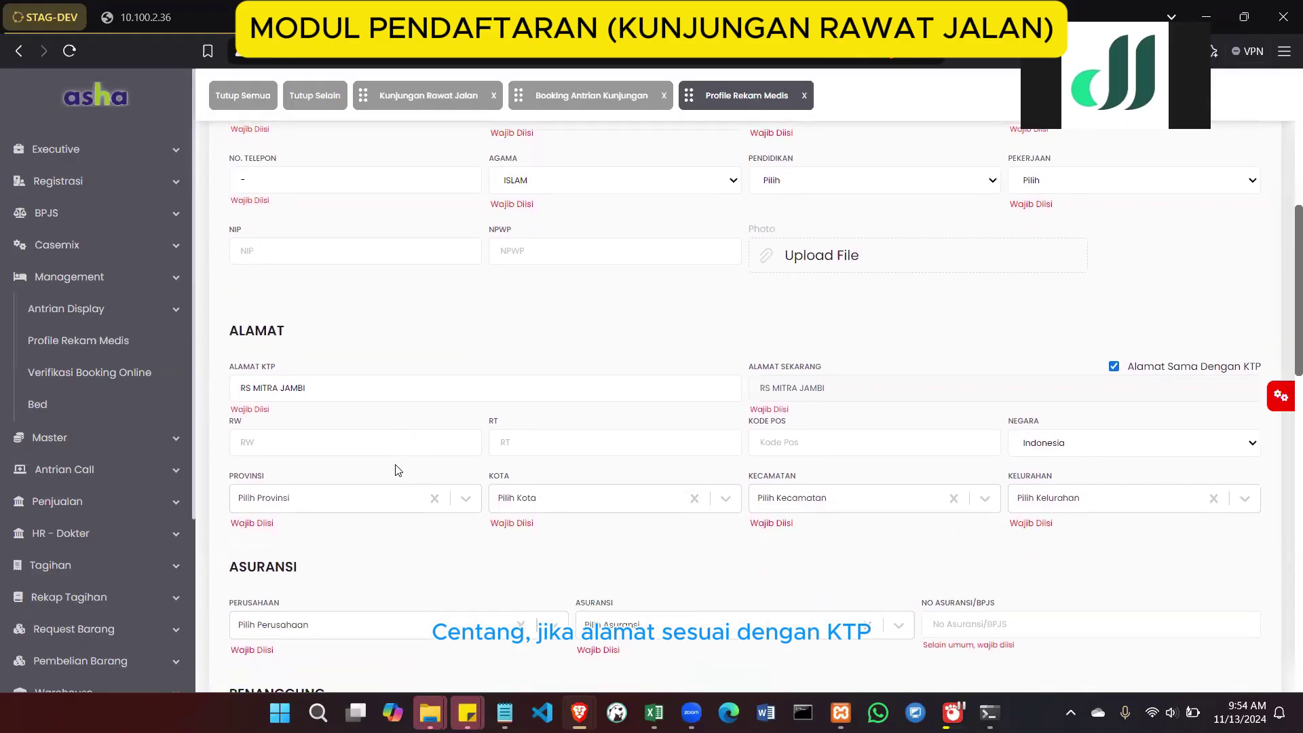
{"action": "left_click", "coordinate": [402, 437]}
{"action": "scroll", "coordinate": [401, 437], "scroll_direction": "down", "scroll_amount": 1}
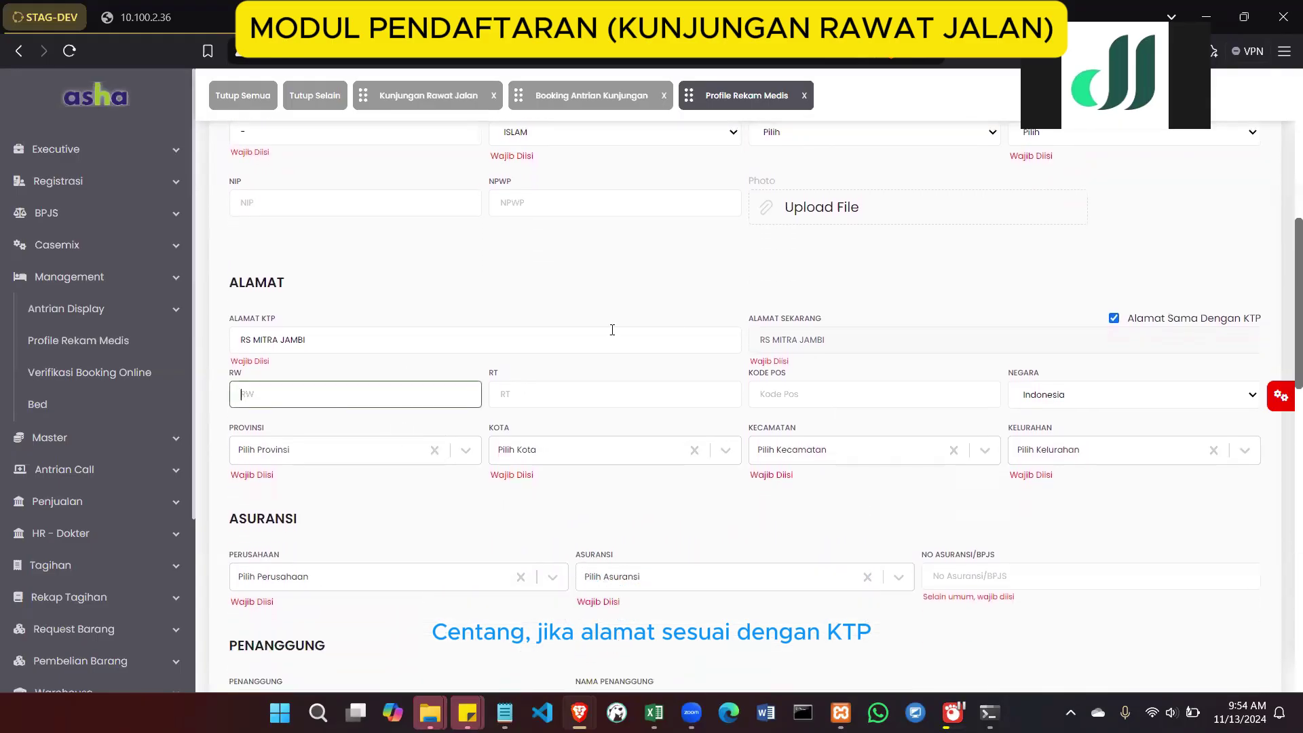
{"action": "scroll", "coordinate": [779, 378], "scroll_direction": "down", "scroll_amount": 1}
Choose province JAMBI, city KOTA JAMBI, district KOTA BARU and sub-district SUKA KARYA
{"action": "left_click", "coordinate": [363, 416]}
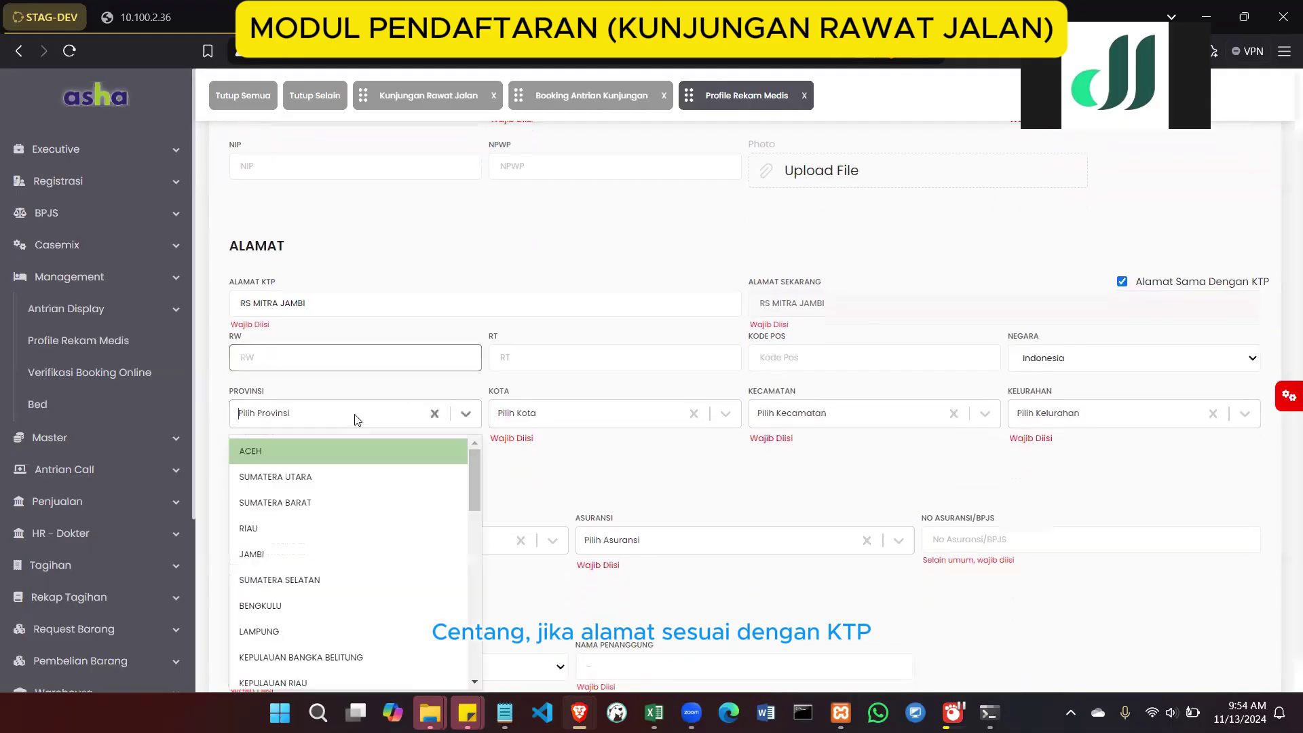
{"action": "type", "text": "JAM"}
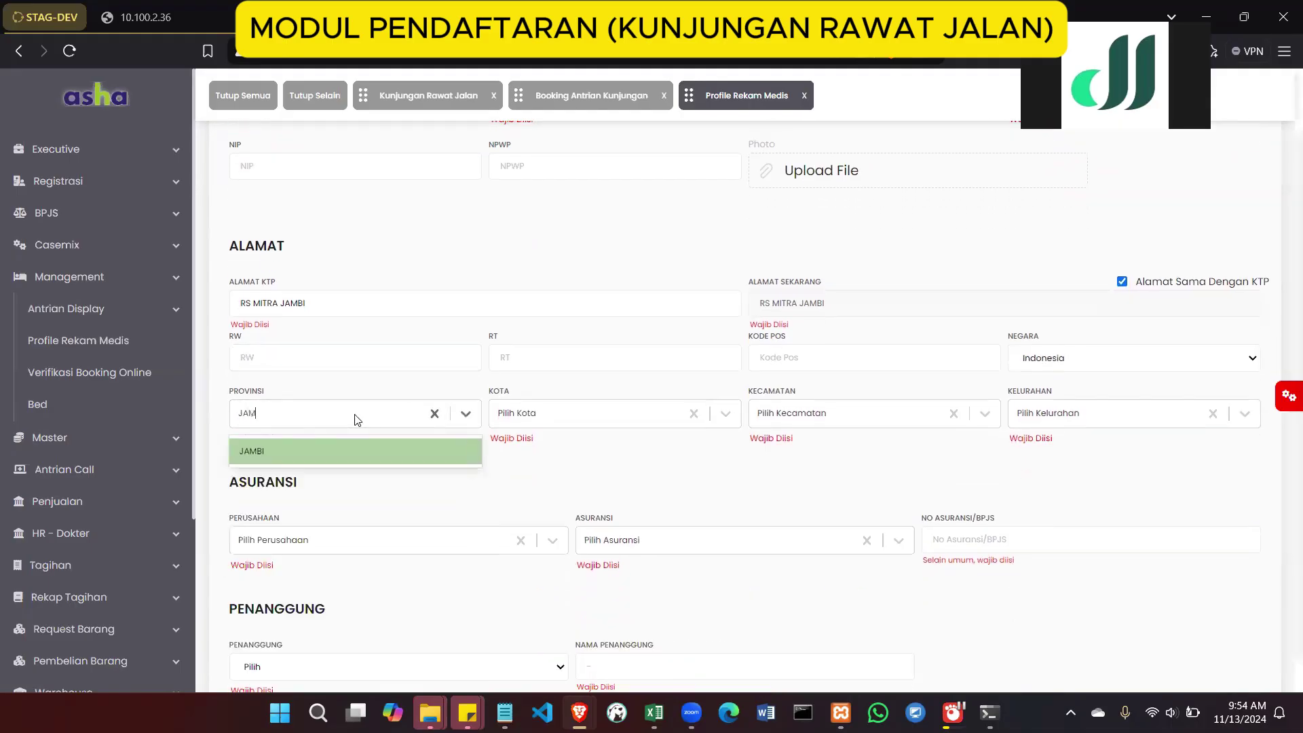
{"action": "left_click", "coordinate": [335, 455]}
{"action": "left_click", "coordinate": [518, 421]}
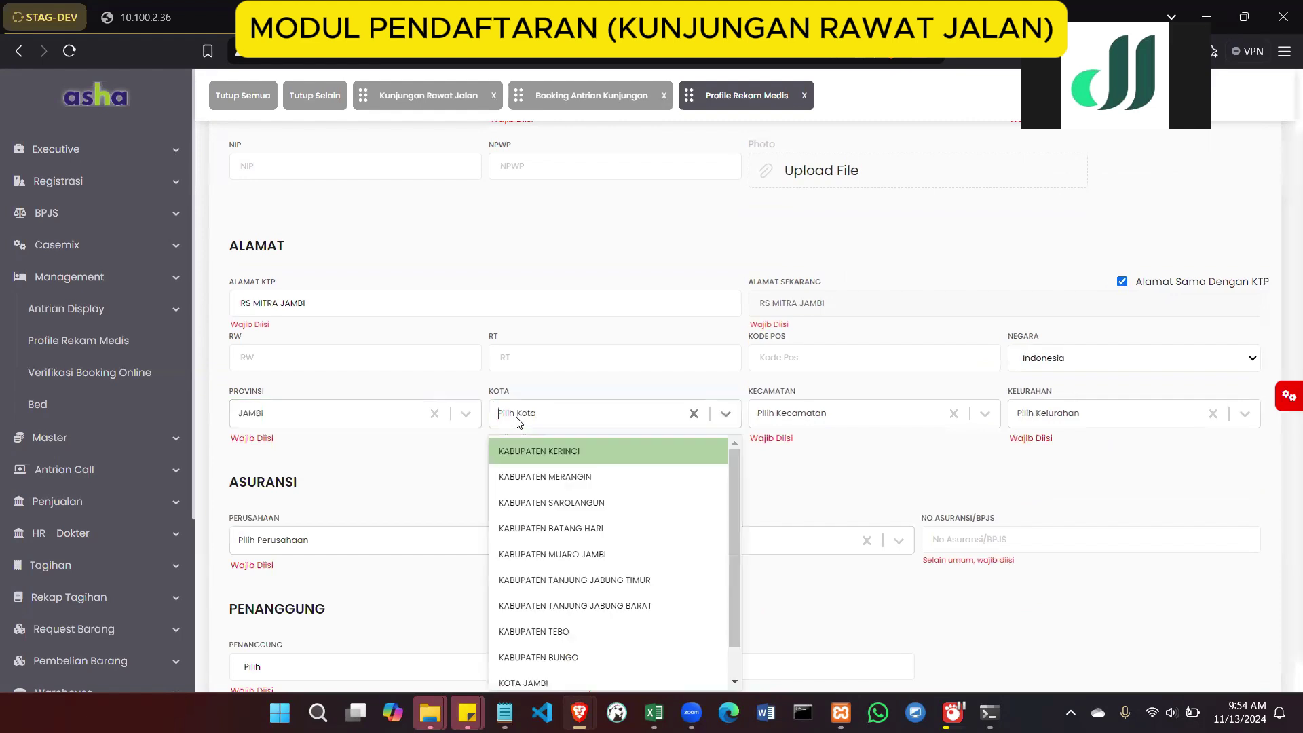
{"action": "type", "text": "JAM"}
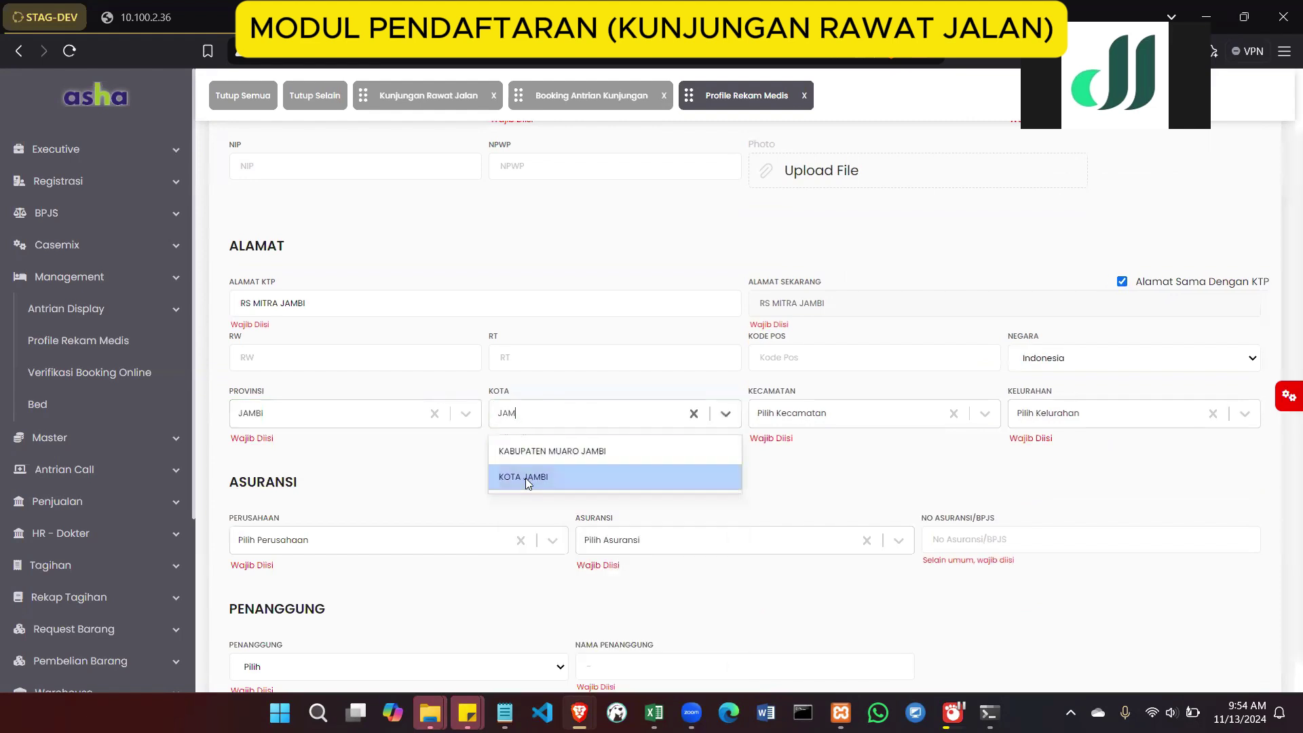
{"action": "left_click", "coordinate": [525, 477]}
{"action": "left_click", "coordinate": [805, 416]}
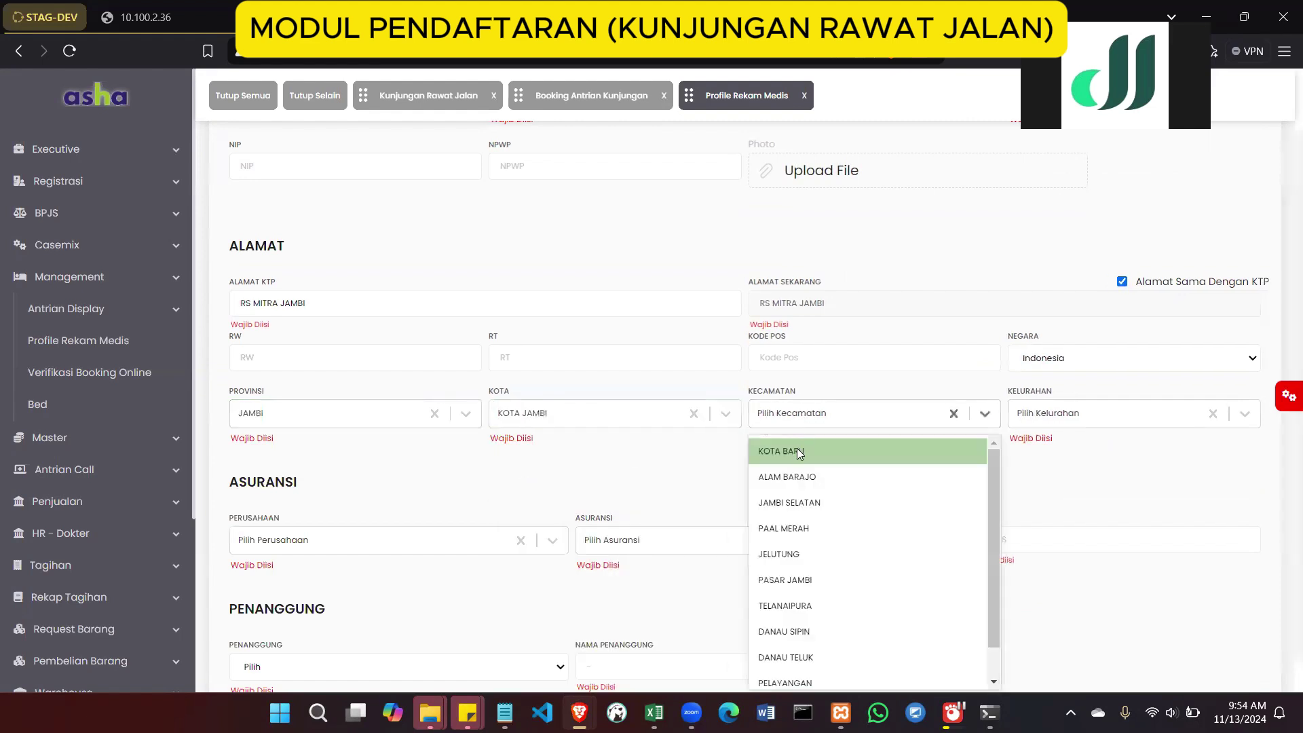
{"action": "left_click", "coordinate": [798, 453]}
{"action": "left_click", "coordinate": [1033, 415]}
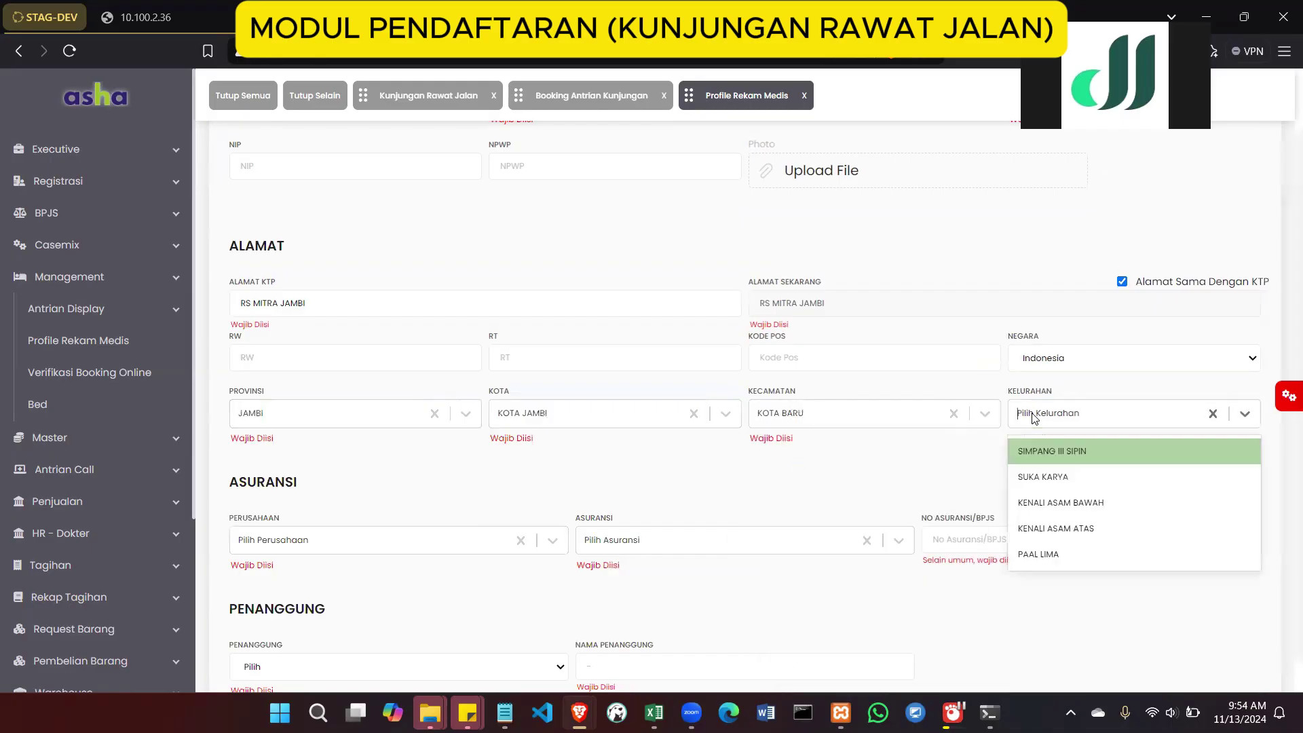
{"action": "left_click", "coordinate": [1036, 478]}
{"action": "scroll", "coordinate": [764, 460], "scroll_direction": "down", "scroll_amount": 2}
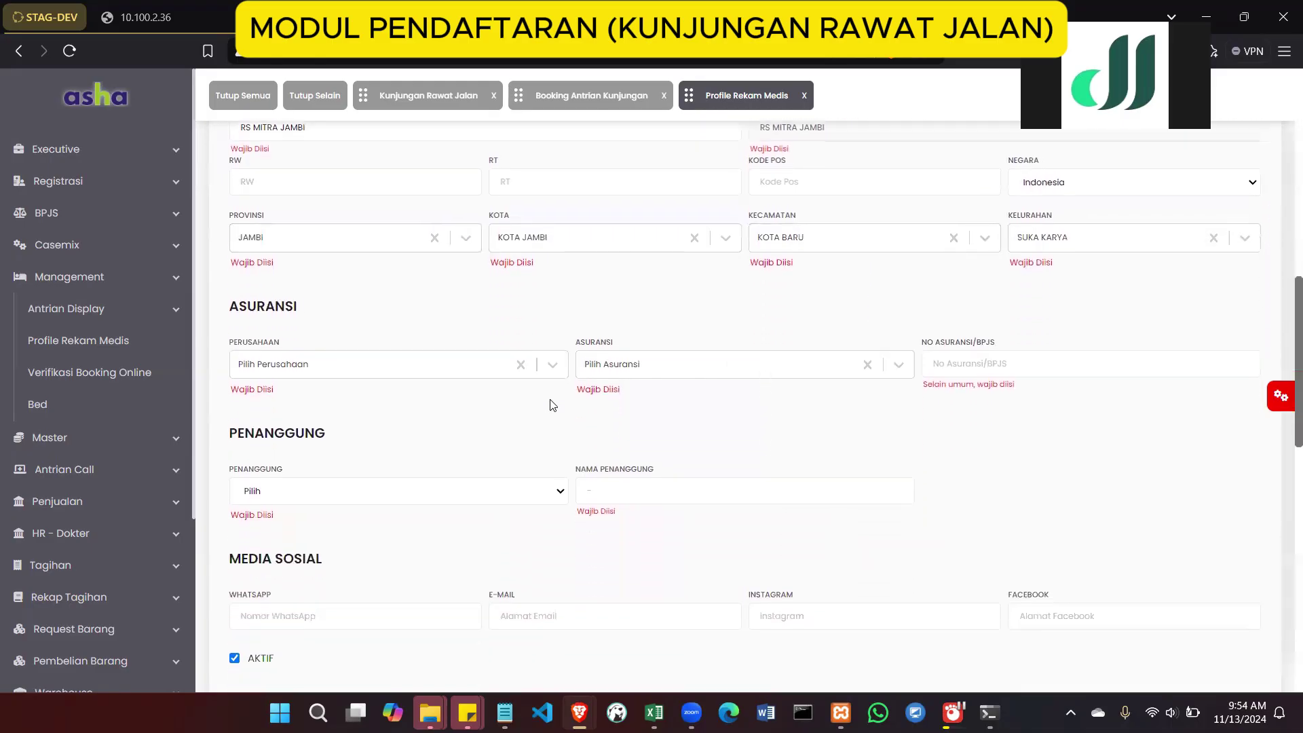
Set insurance company and insurance type to UMUM, with insurance number '-'
{"action": "left_click", "coordinate": [428, 369]}
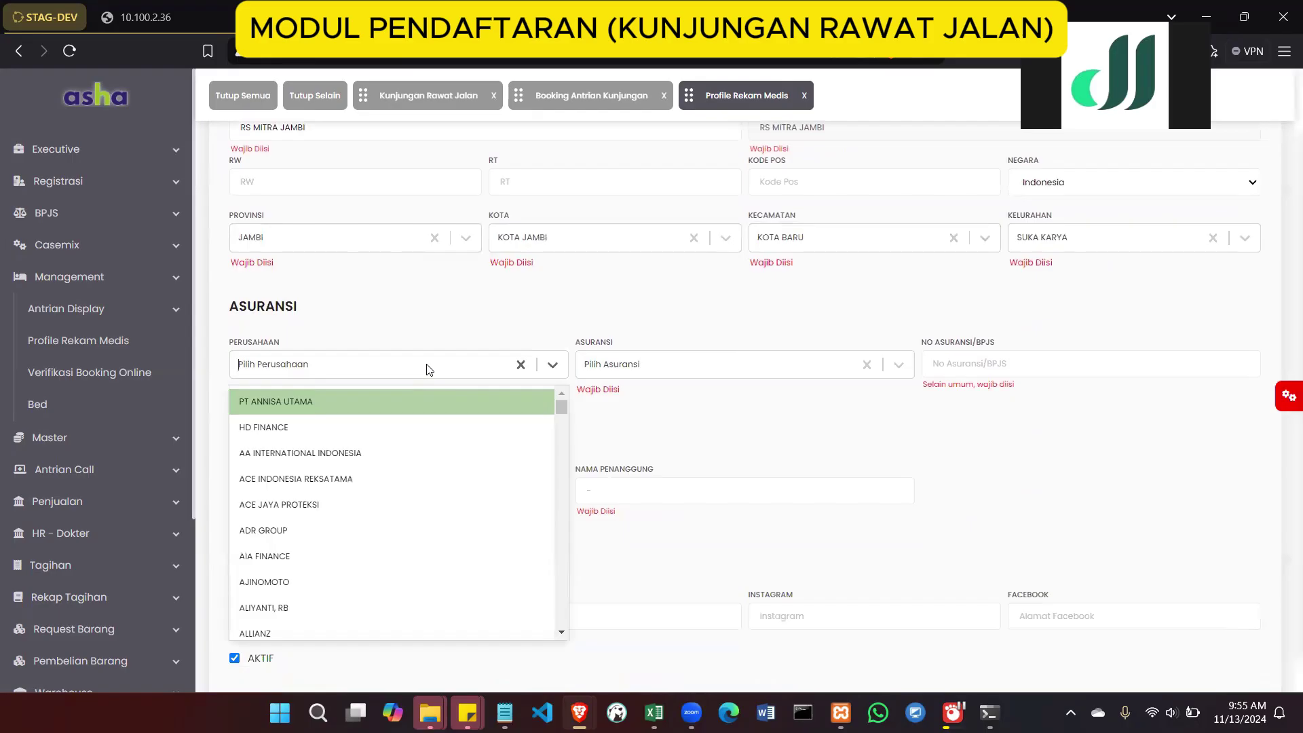
{"action": "type", "text": "UMUM"}
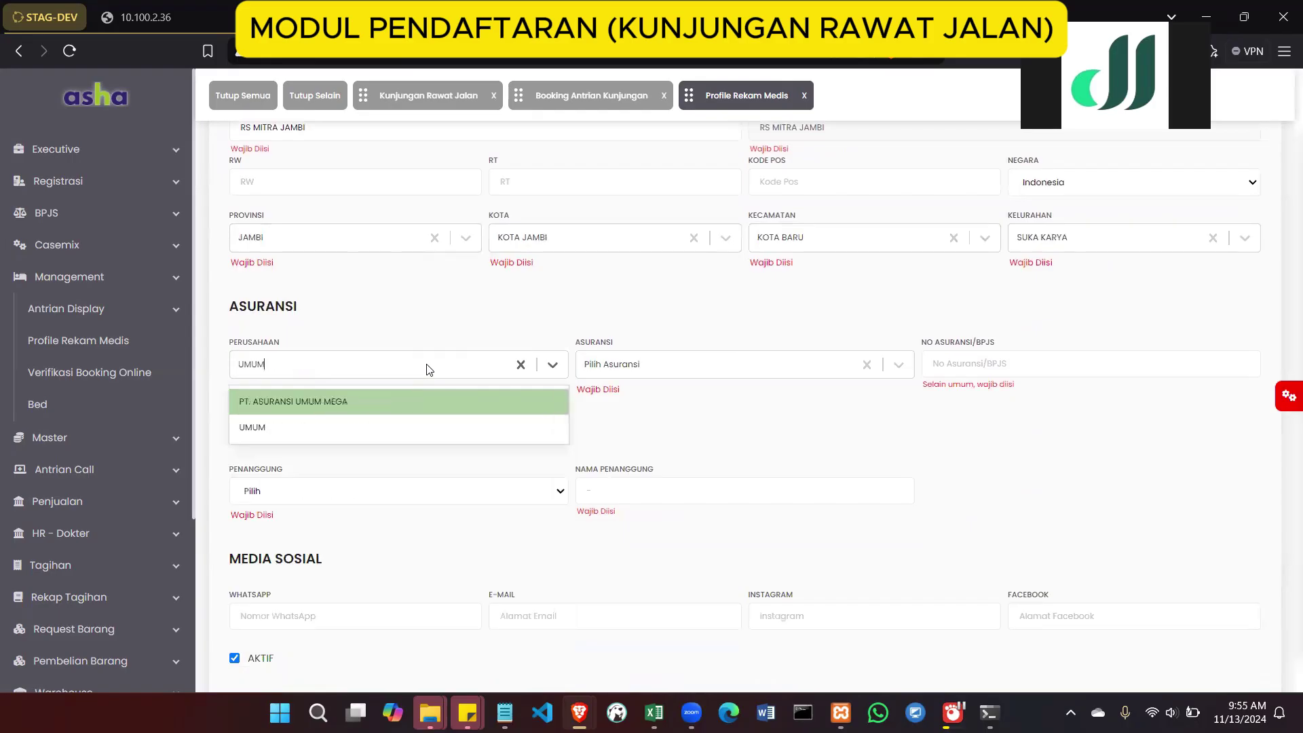
{"action": "left_click", "coordinate": [520, 365]}
{"action": "left_click", "coordinate": [521, 365]}
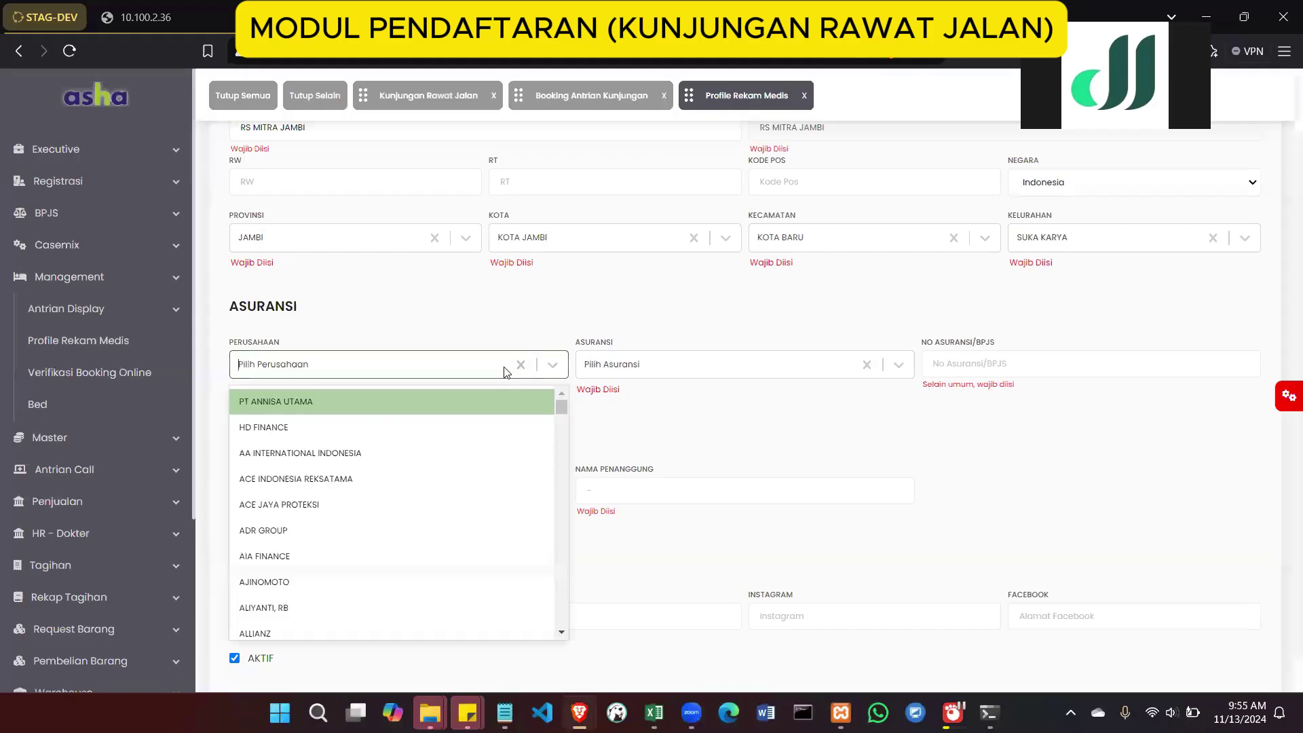
{"action": "type", "text": "UMUM"}
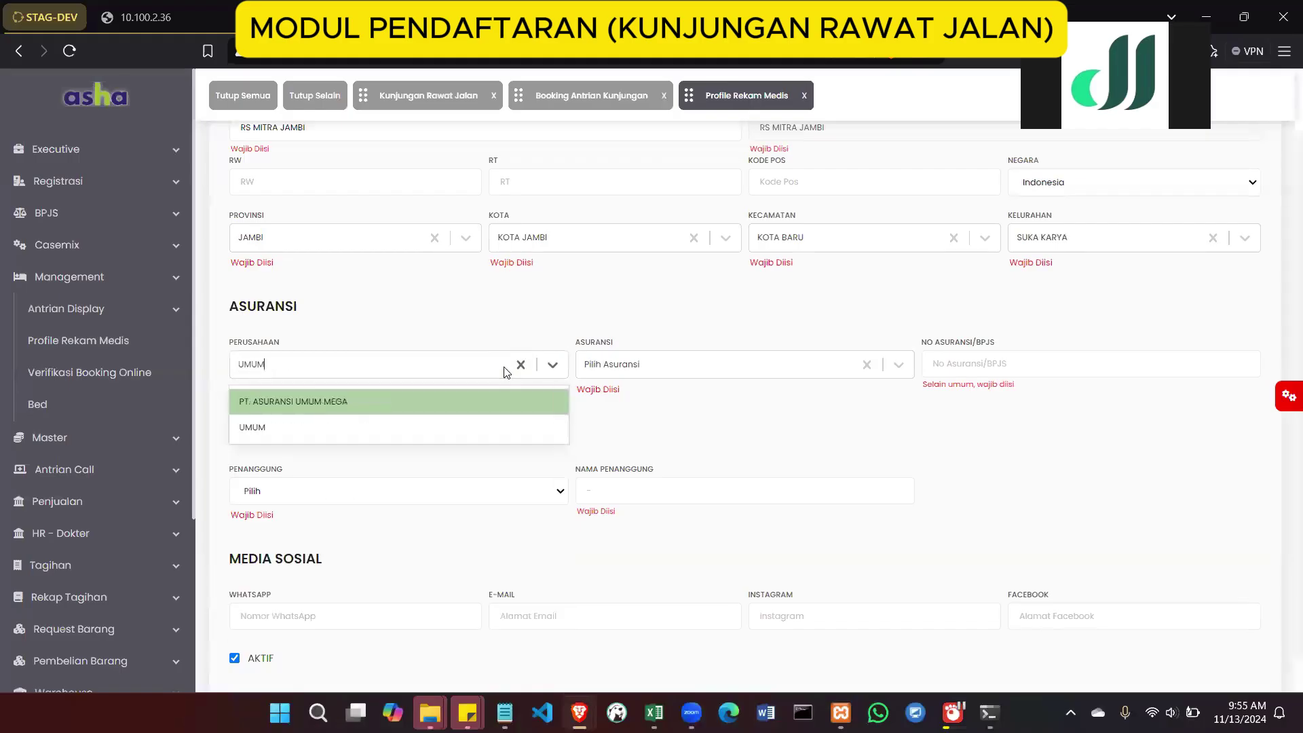
{"action": "left_click", "coordinate": [472, 427]}
{"action": "left_click", "coordinate": [663, 371]}
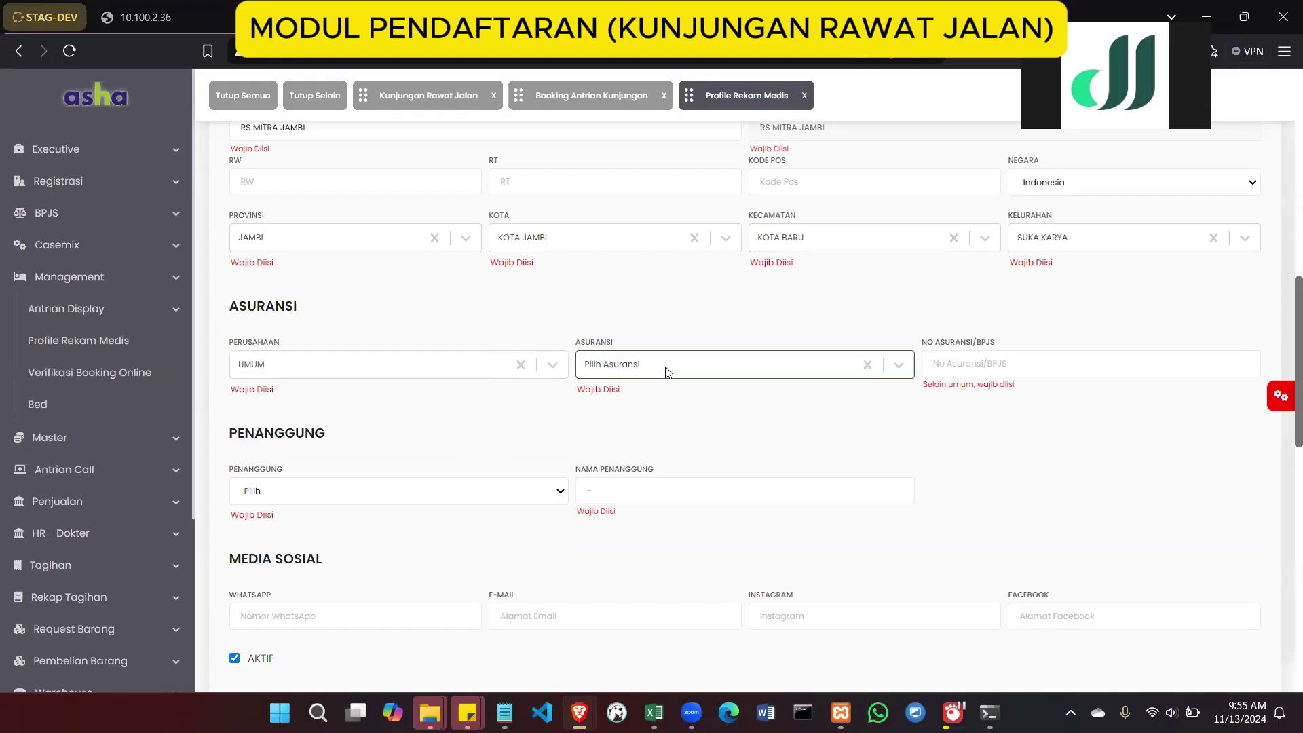
{"action": "type", "text": "UMUM"}
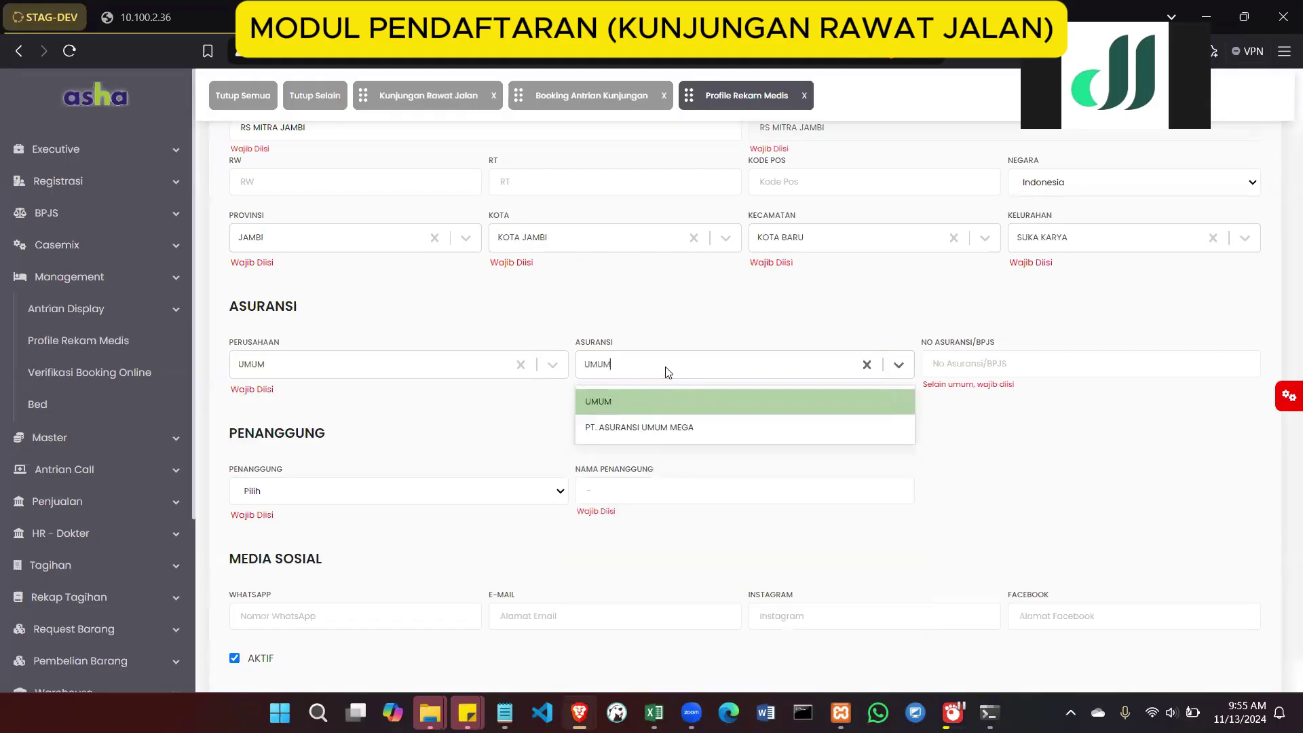
{"action": "left_click", "coordinate": [662, 398]}
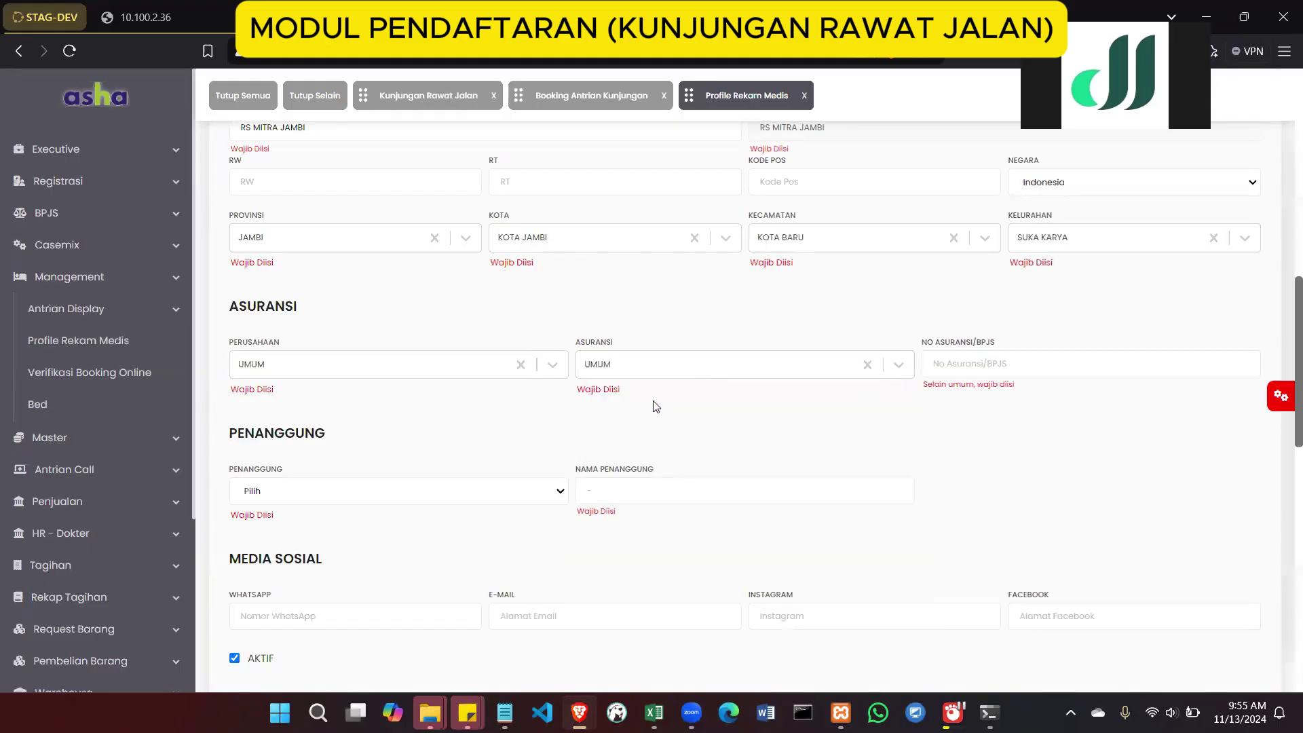
{"action": "left_click", "coordinate": [965, 362]}
{"action": "type", "text": "-"}
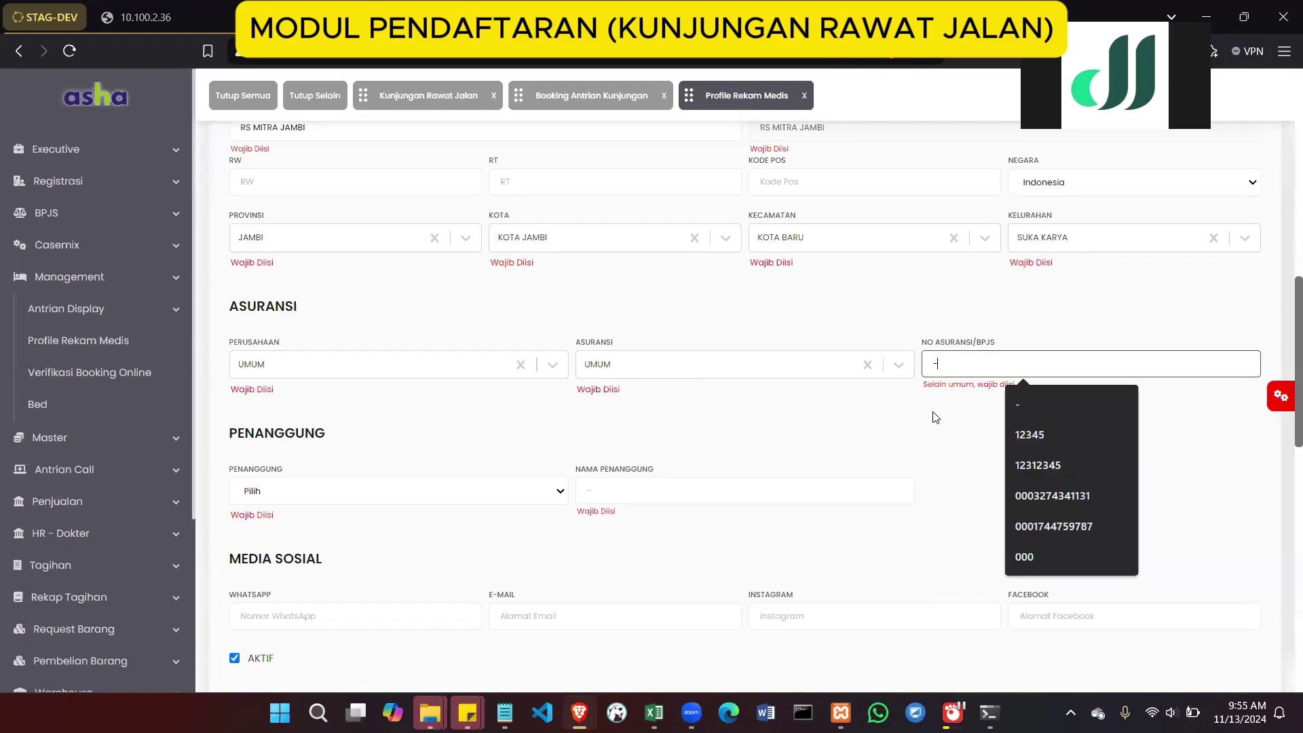
Make the guarantor MANDIRI with guarantor name PASIEN
{"action": "scroll", "coordinate": [937, 416], "scroll_direction": "down", "scroll_amount": 1}
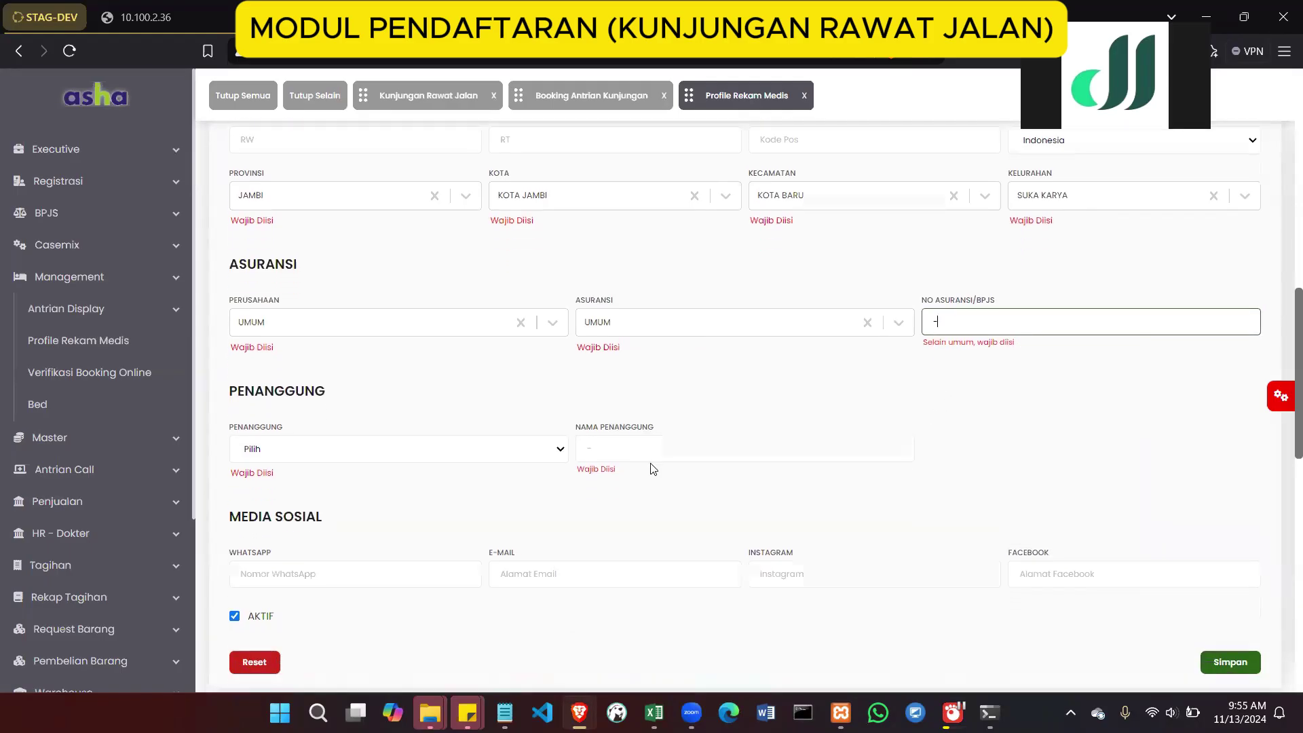
{"action": "left_click", "coordinate": [514, 455]}
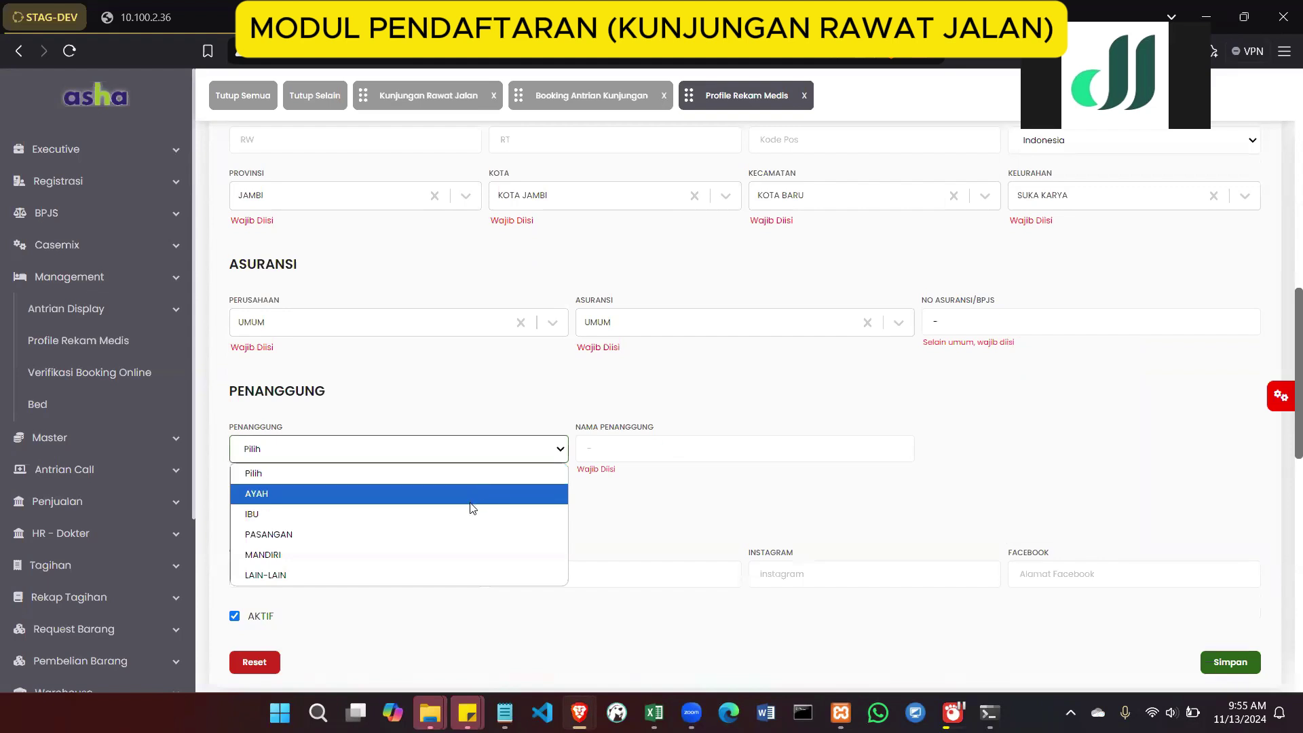
{"action": "left_click", "coordinate": [464, 554]}
{"action": "left_click", "coordinate": [602, 453]}
{"action": "type", "text": "PA"}
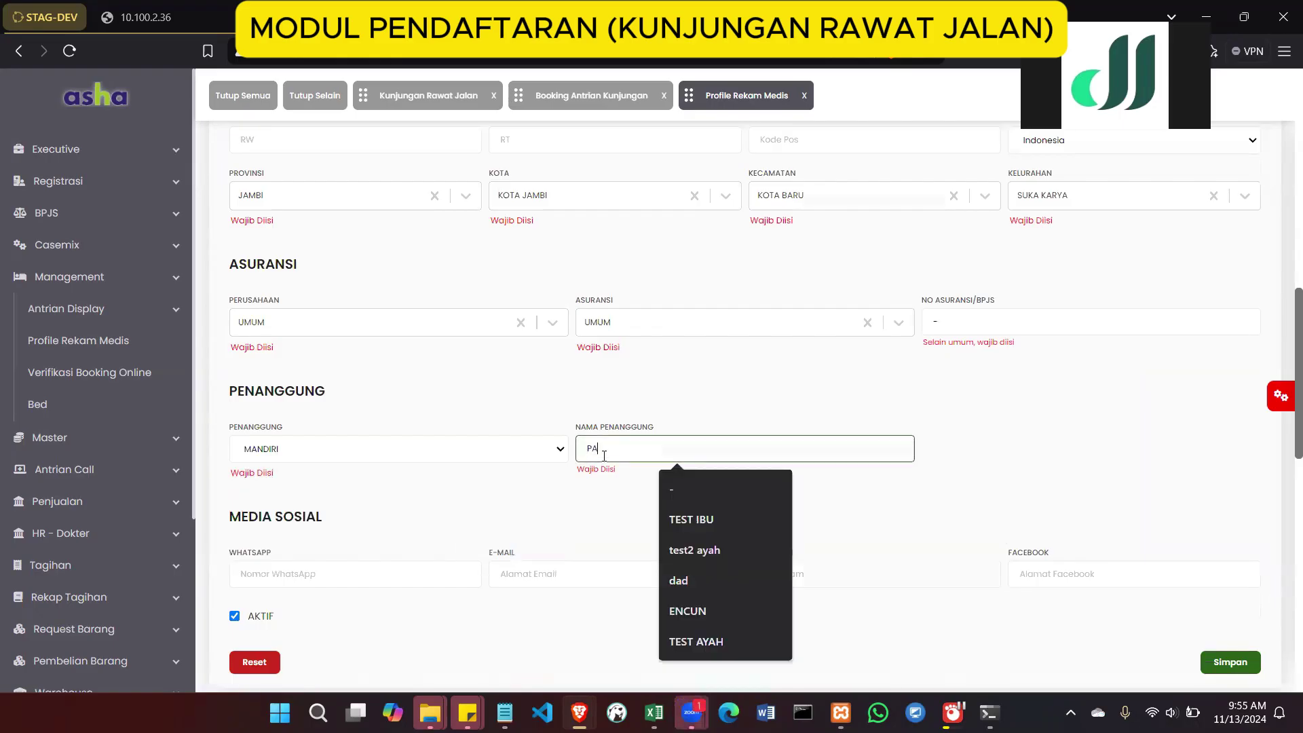
{"action": "type", "text": "SIEN"}
{"action": "scroll", "coordinate": [604, 456], "scroll_direction": "down", "scroll_amount": 1}
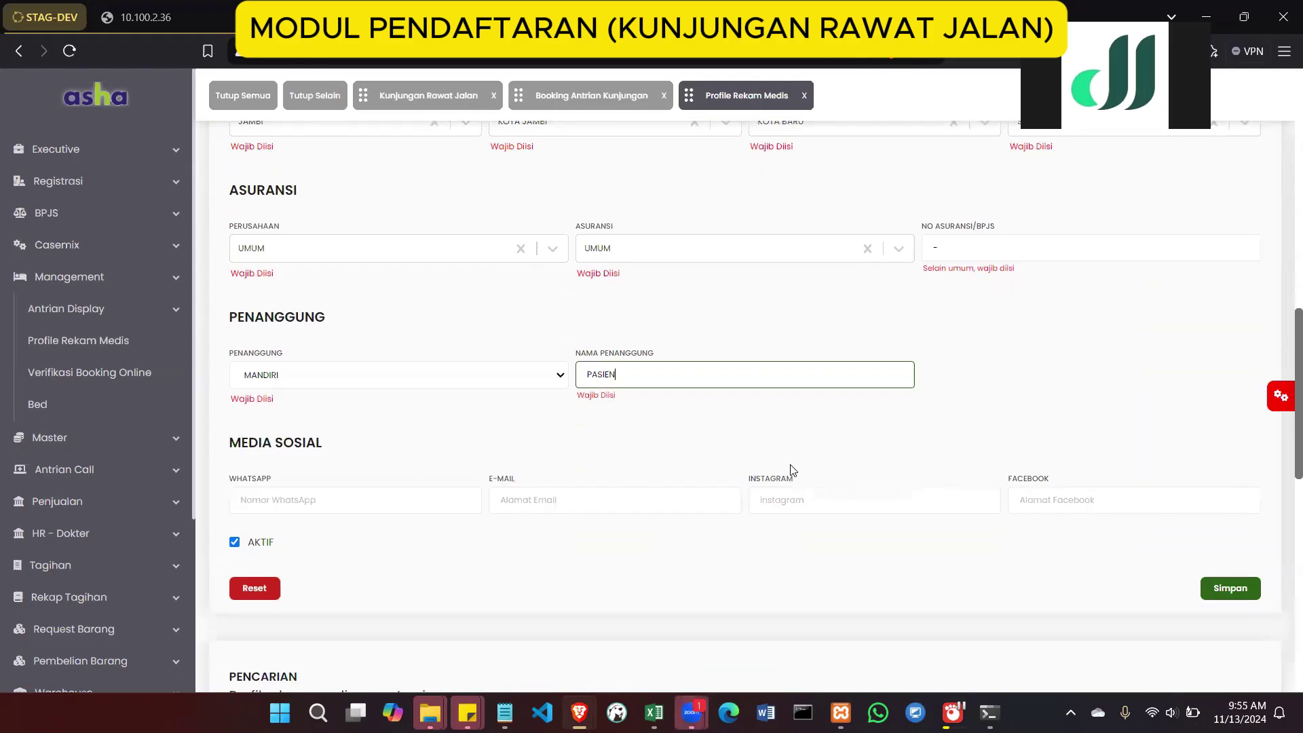
{"action": "scroll", "coordinate": [618, 462], "scroll_direction": "down", "scroll_amount": 1}
{"action": "scroll", "coordinate": [617, 462], "scroll_direction": "down", "scroll_amount": 1}
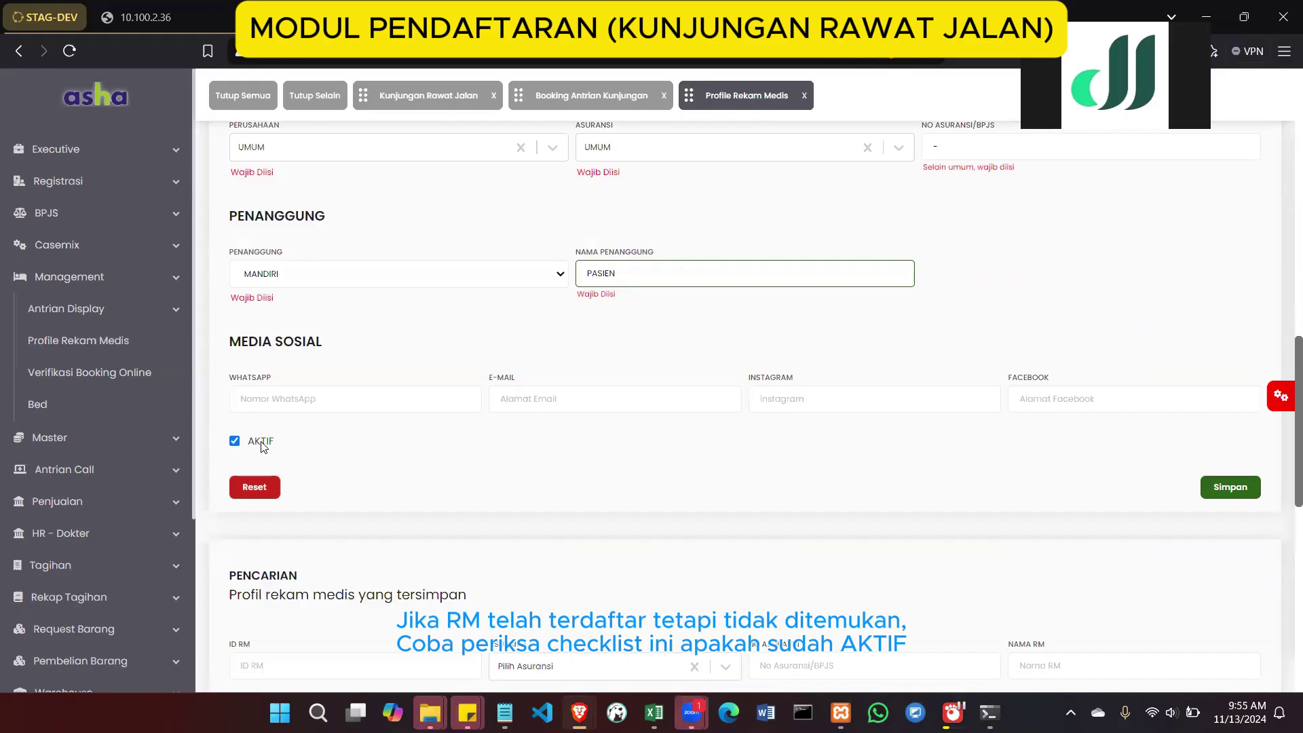
{"action": "left_click", "coordinate": [234, 442]}
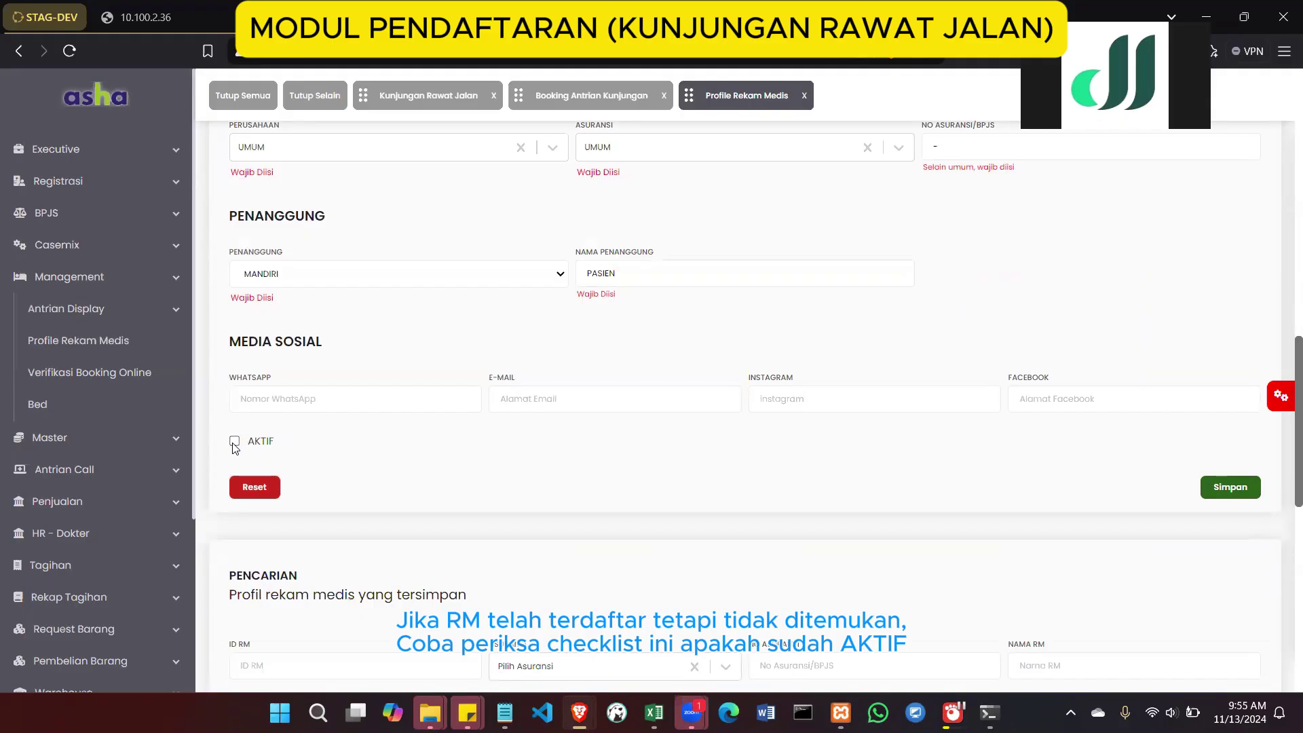
{"action": "left_click", "coordinate": [234, 441]}
{"action": "scroll", "coordinate": [293, 444], "scroll_direction": "down", "scroll_amount": 4}
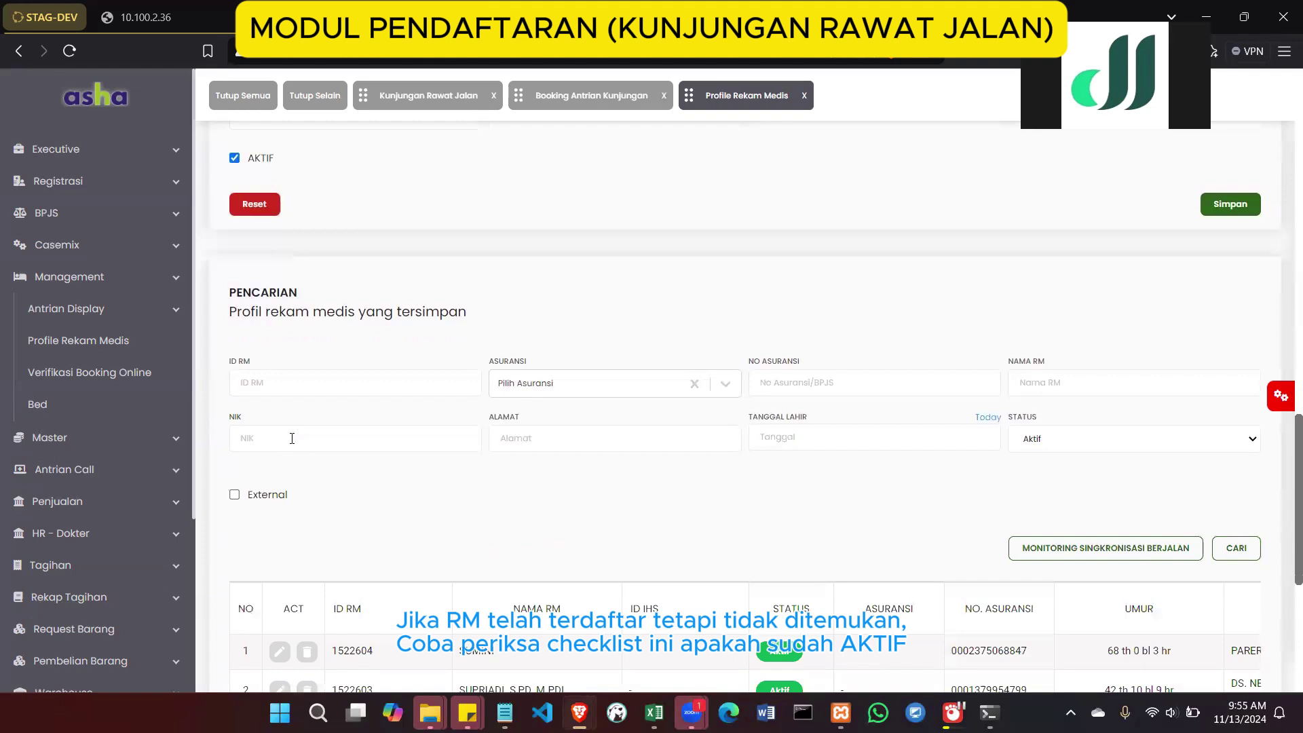
{"action": "scroll", "coordinate": [326, 174], "scroll_direction": "up", "scroll_amount": 2}
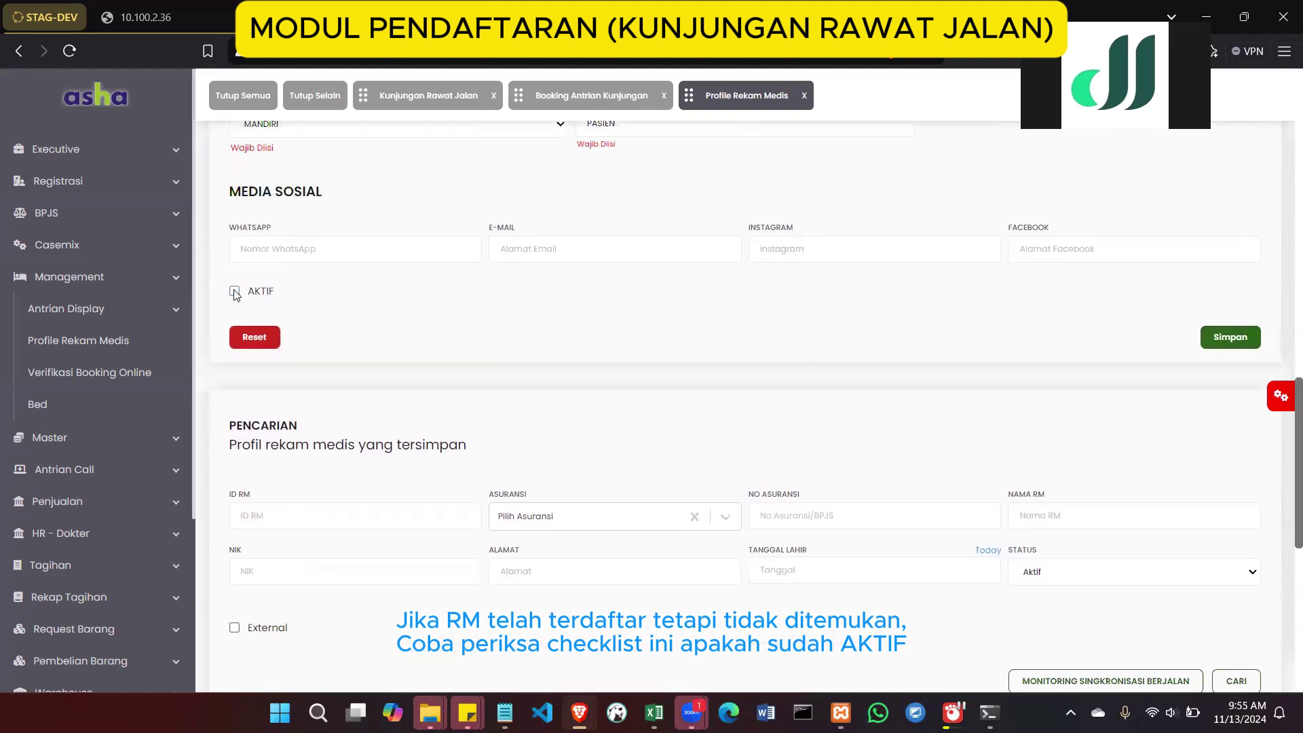
{"action": "left_click", "coordinate": [234, 292]}
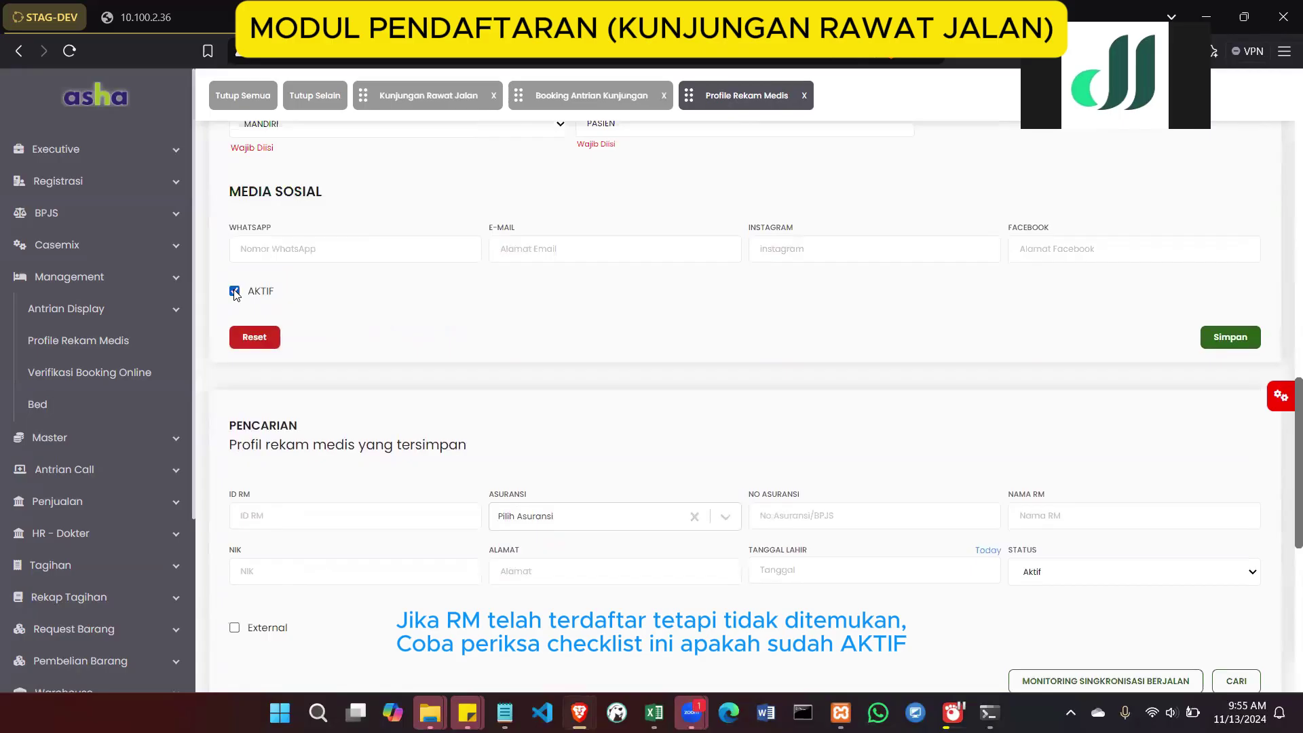
After a first save attempt, set education to D4/S1 and occupation to PEGAWAI BUMN
{"action": "left_click", "coordinate": [1220, 339]}
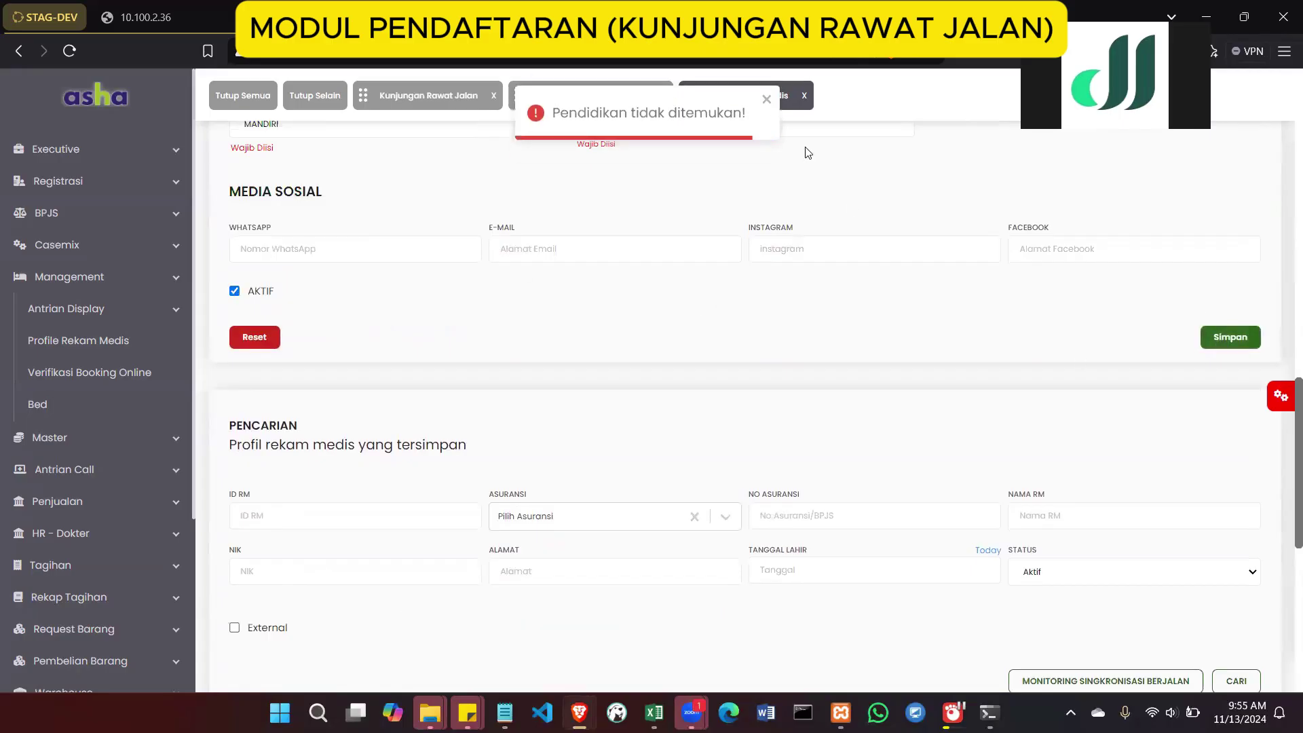
{"action": "scroll", "coordinate": [898, 285], "scroll_direction": "up", "scroll_amount": 6}
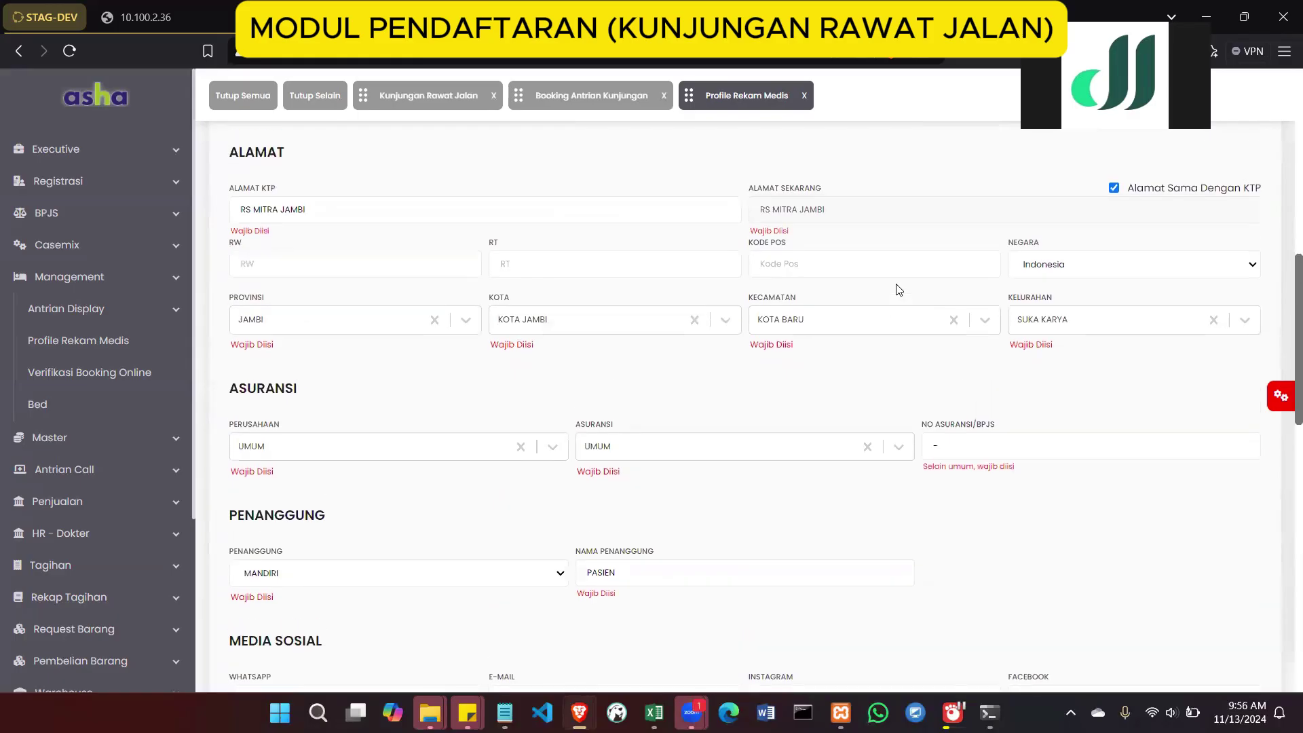
{"action": "scroll", "coordinate": [1011, 326], "scroll_direction": "up", "scroll_amount": 3}
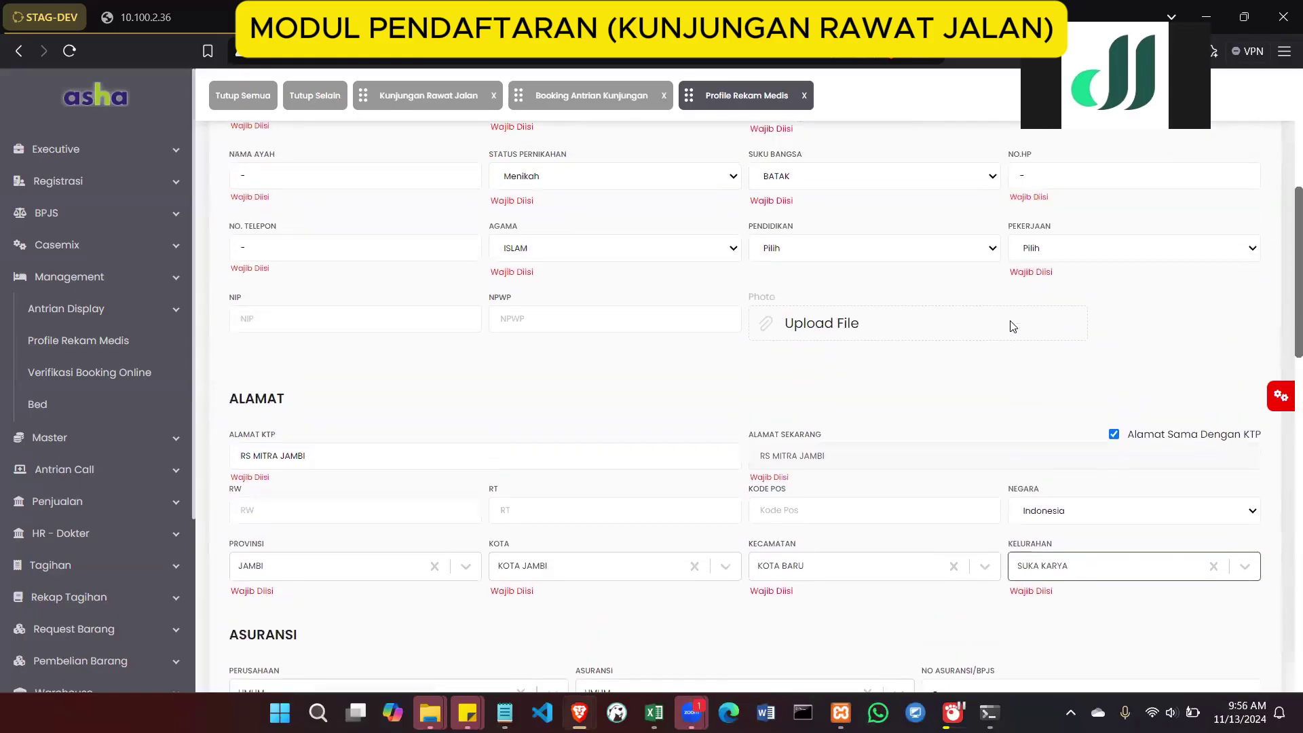
{"action": "scroll", "coordinate": [1012, 326], "scroll_direction": "up", "scroll_amount": 3}
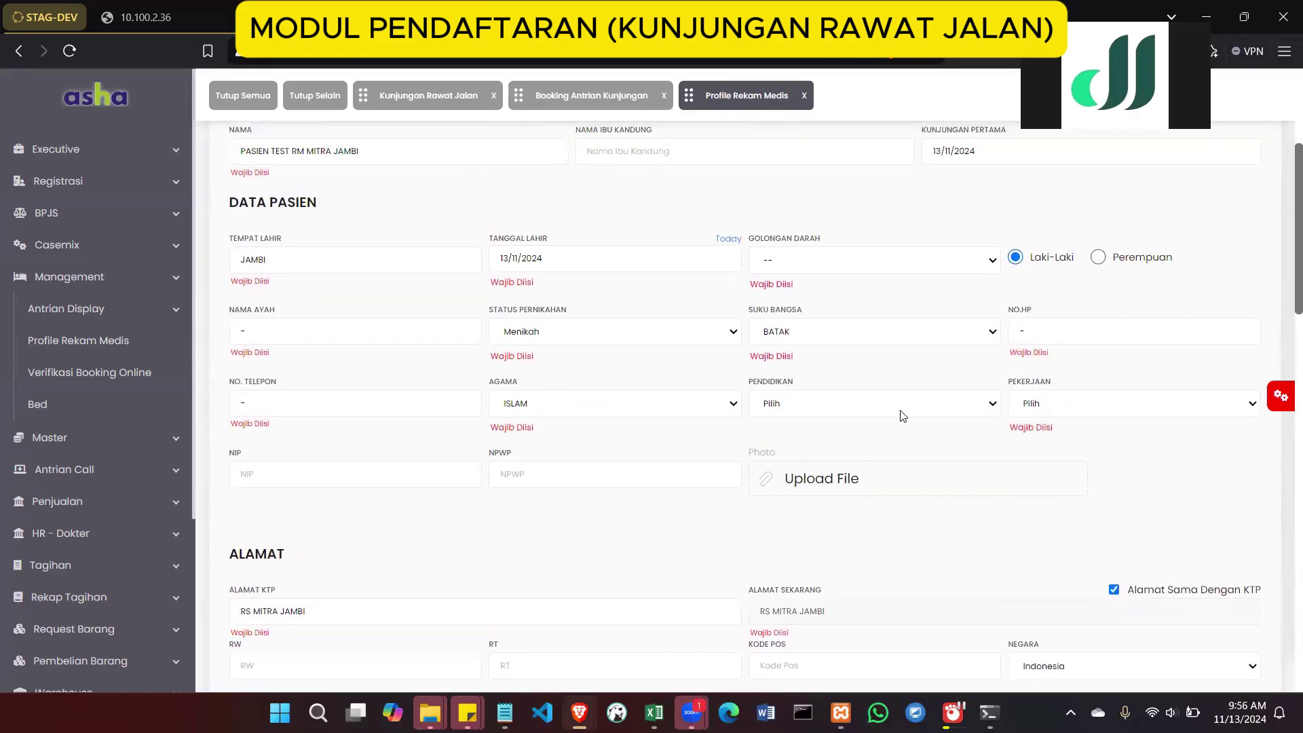
{"action": "left_click", "coordinate": [882, 411]}
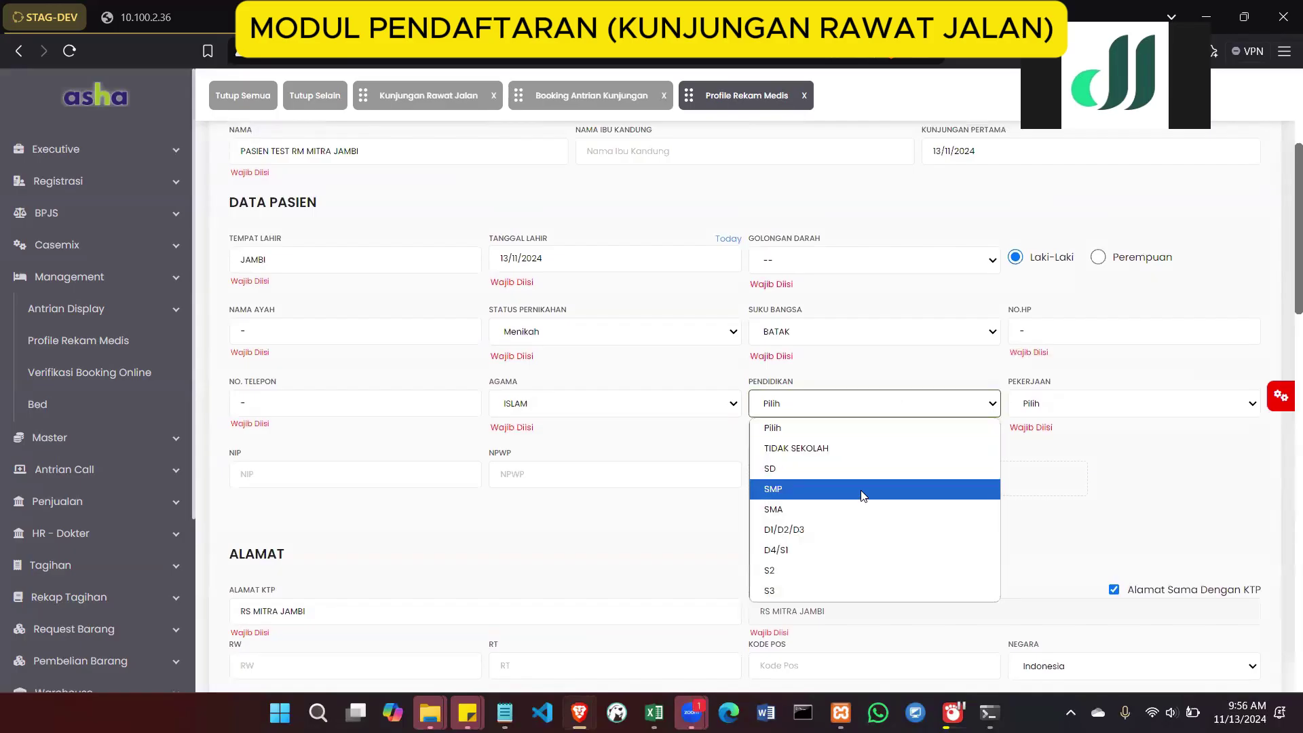
{"action": "left_click", "coordinate": [842, 548]}
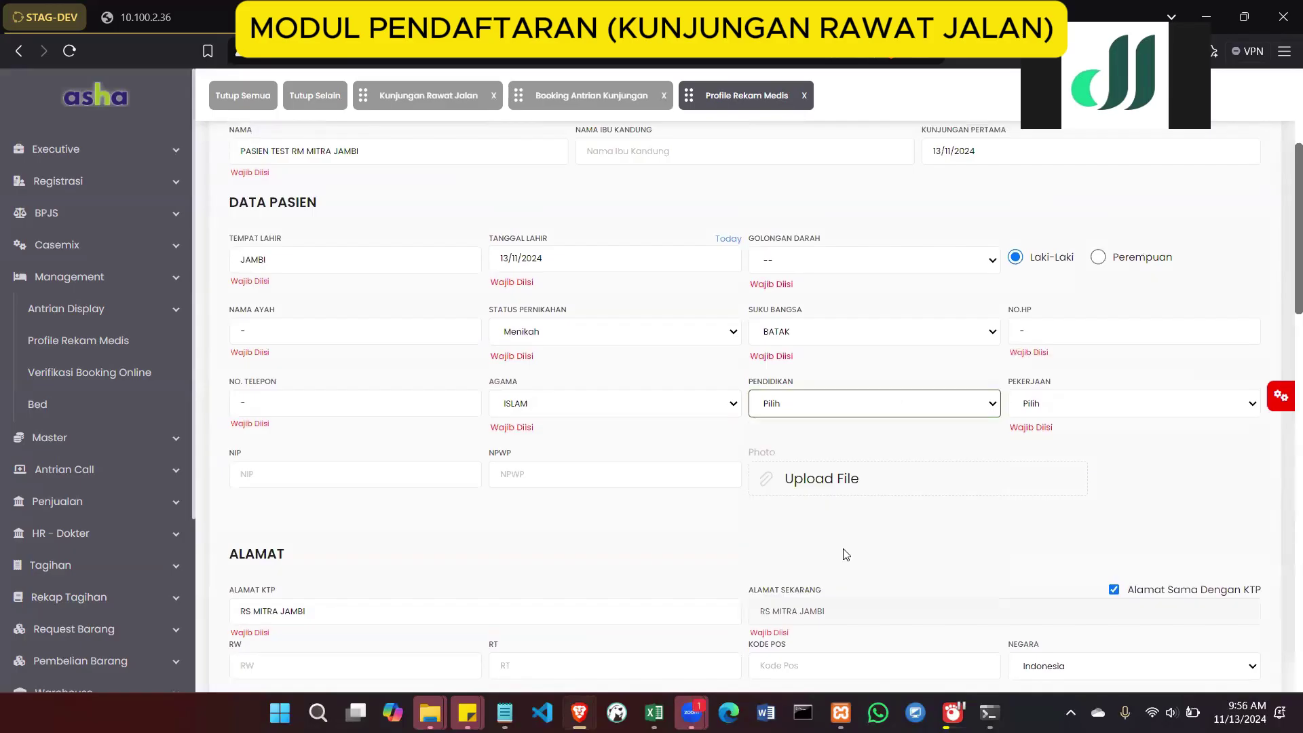
{"action": "left_click", "coordinate": [1030, 405]}
{"action": "left_click", "coordinate": [1075, 303]}
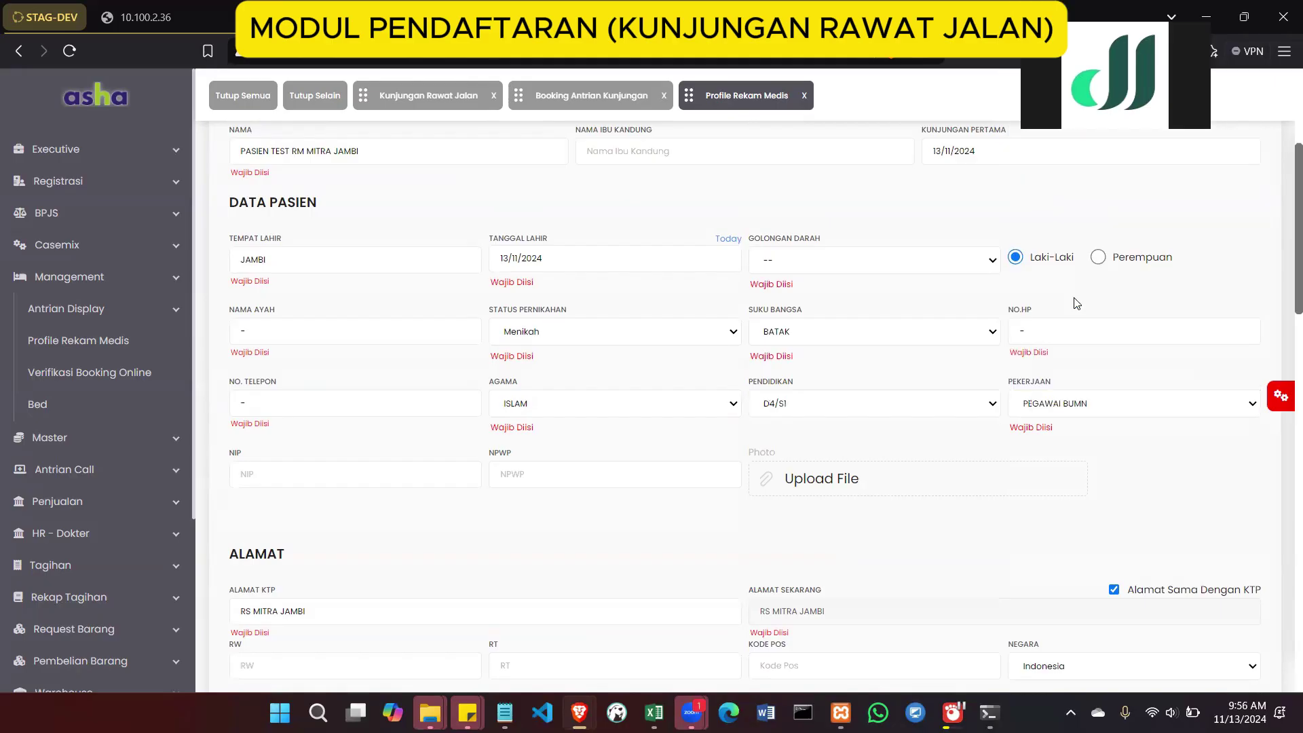
Save the profile and check that the new patient heads the PENCARIAN list
{"action": "scroll", "coordinate": [1034, 448], "scroll_direction": "down", "scroll_amount": 15}
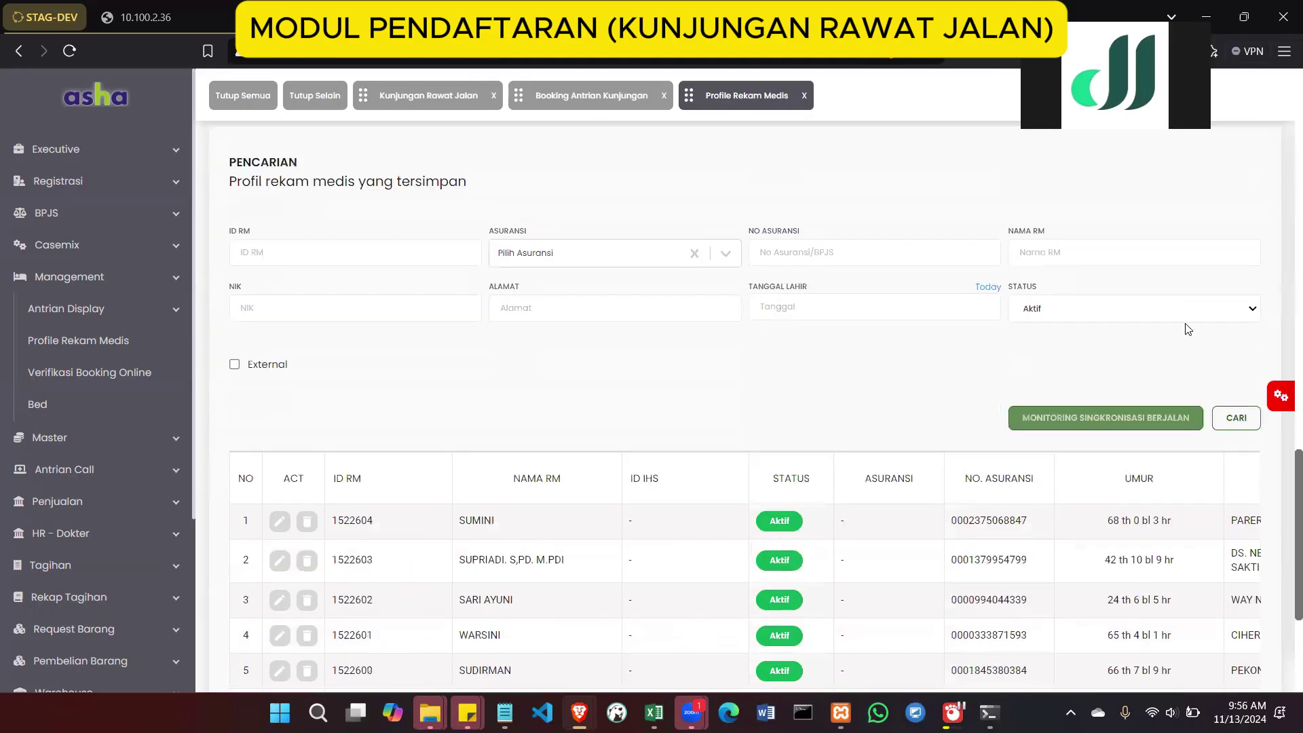
{"action": "scroll", "coordinate": [1187, 329], "scroll_direction": "up", "scroll_amount": 2}
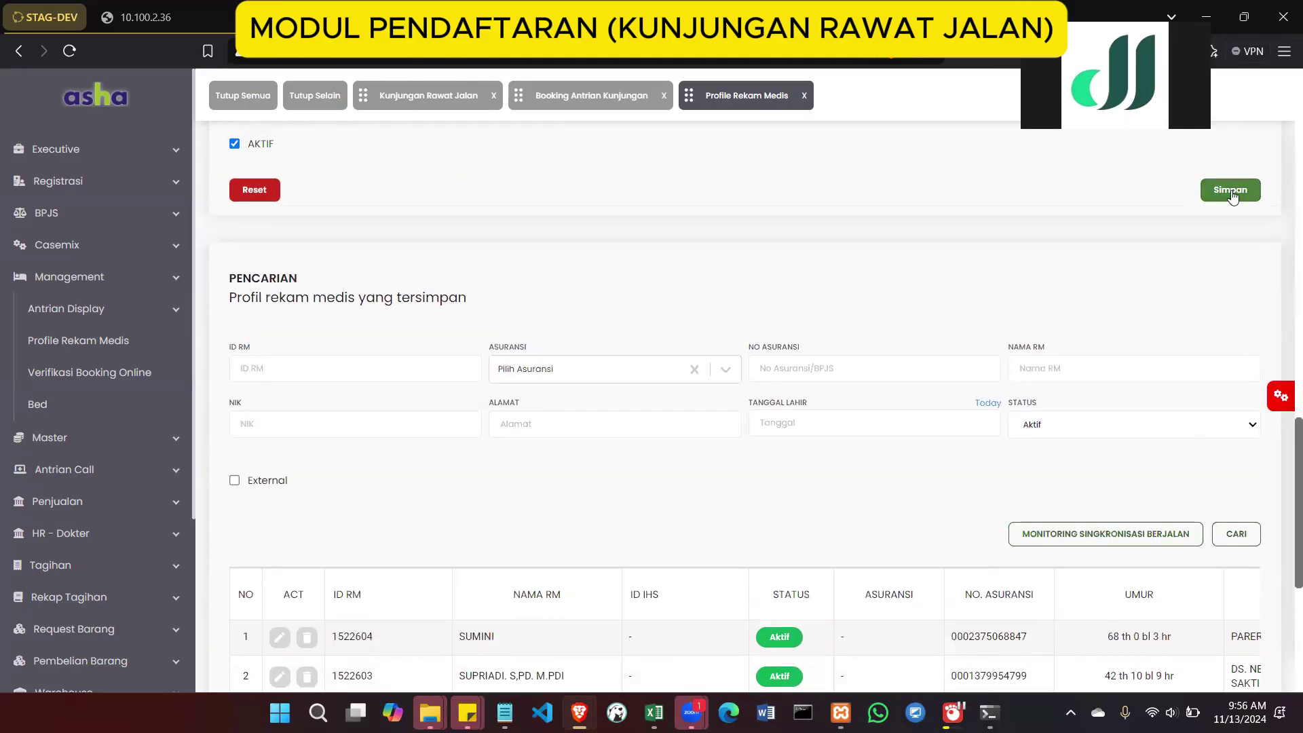
{"action": "left_click", "coordinate": [1231, 194]}
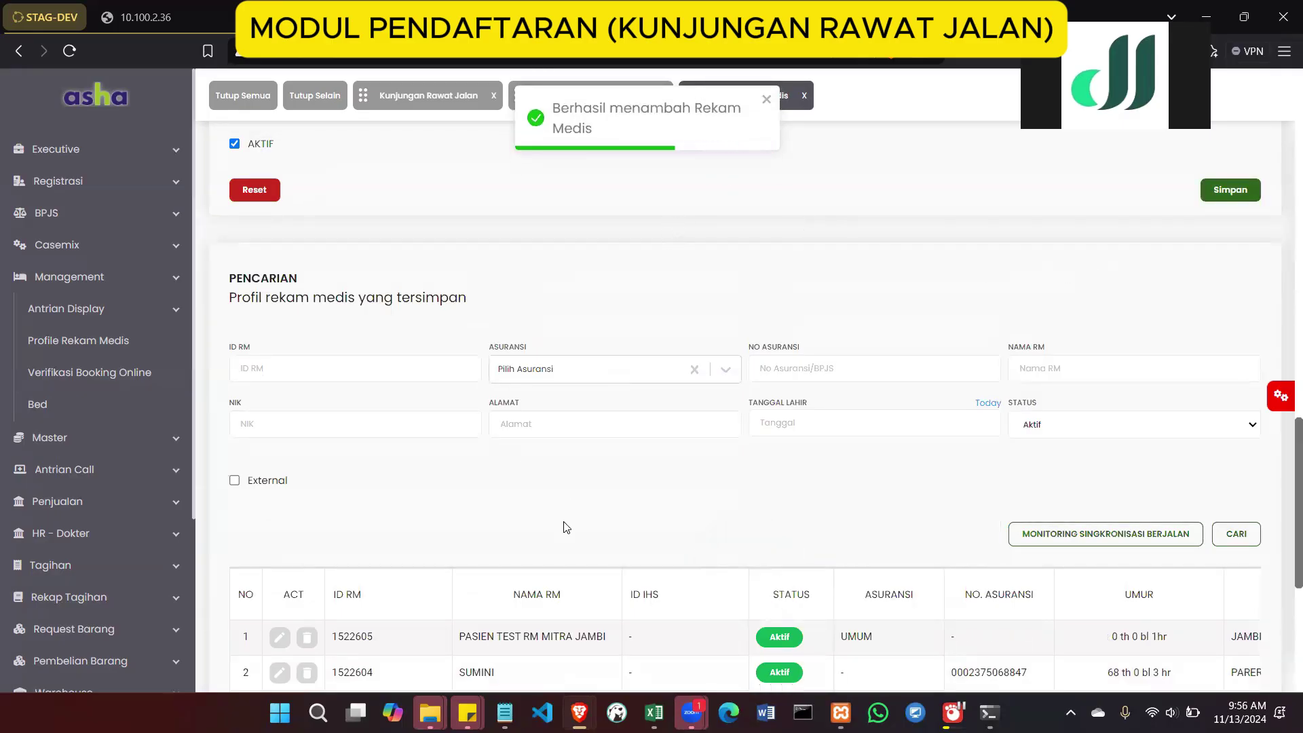
{"action": "scroll", "coordinate": [563, 527], "scroll_direction": "down", "scroll_amount": 3}
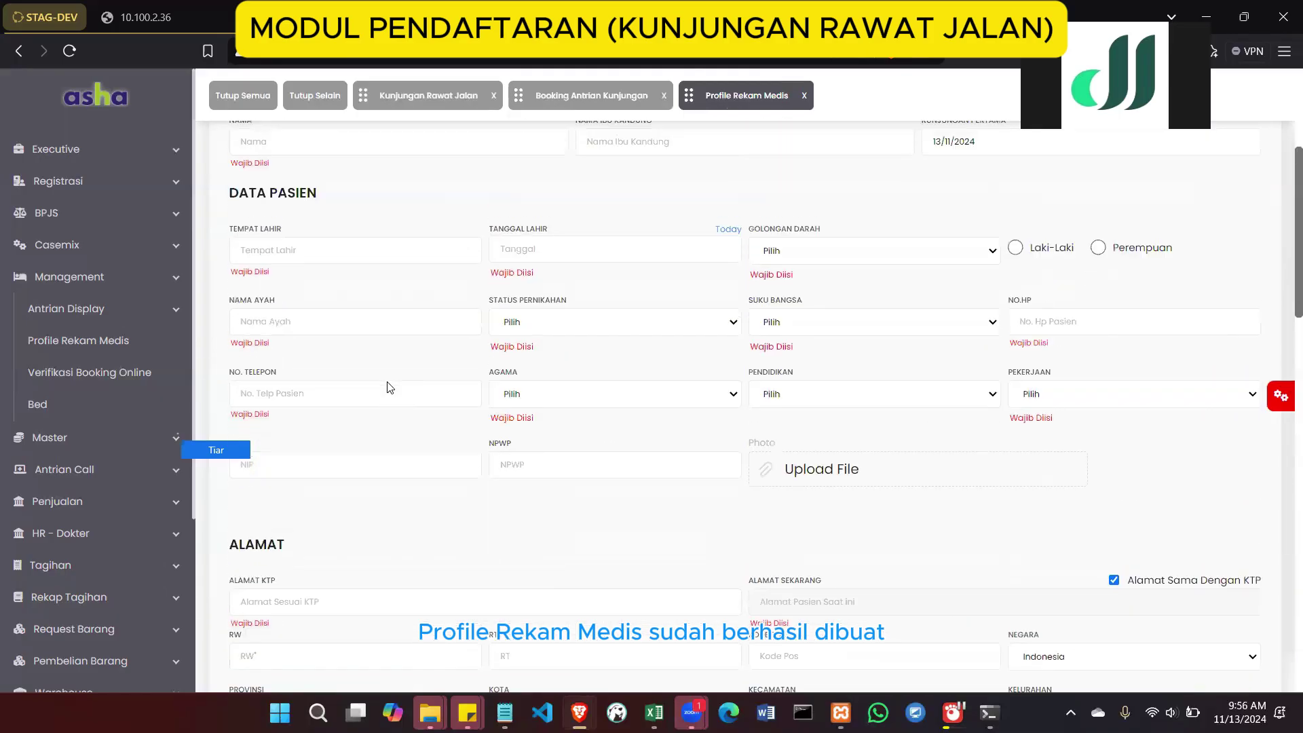
{"action": "scroll", "coordinate": [386, 388], "scroll_direction": "up", "scroll_amount": 4}
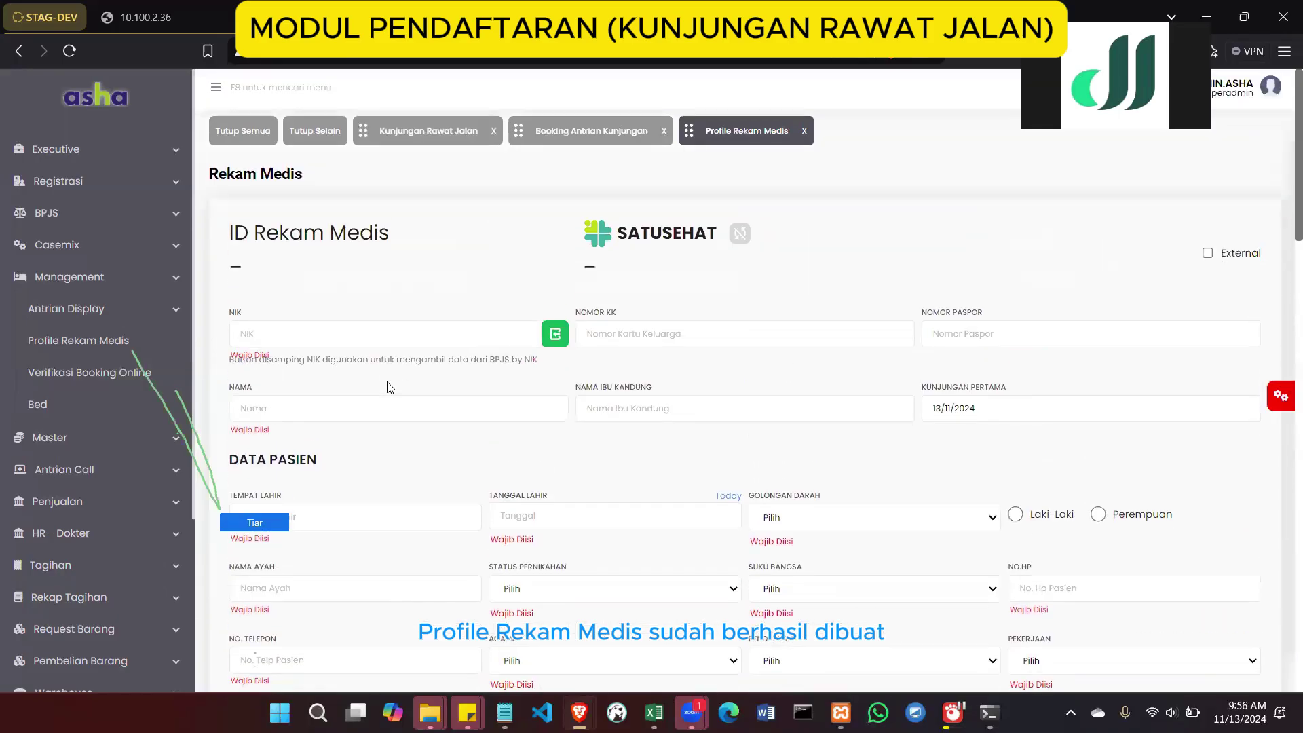
{"action": "scroll", "coordinate": [574, 340], "scroll_direction": "down", "scroll_amount": 10}
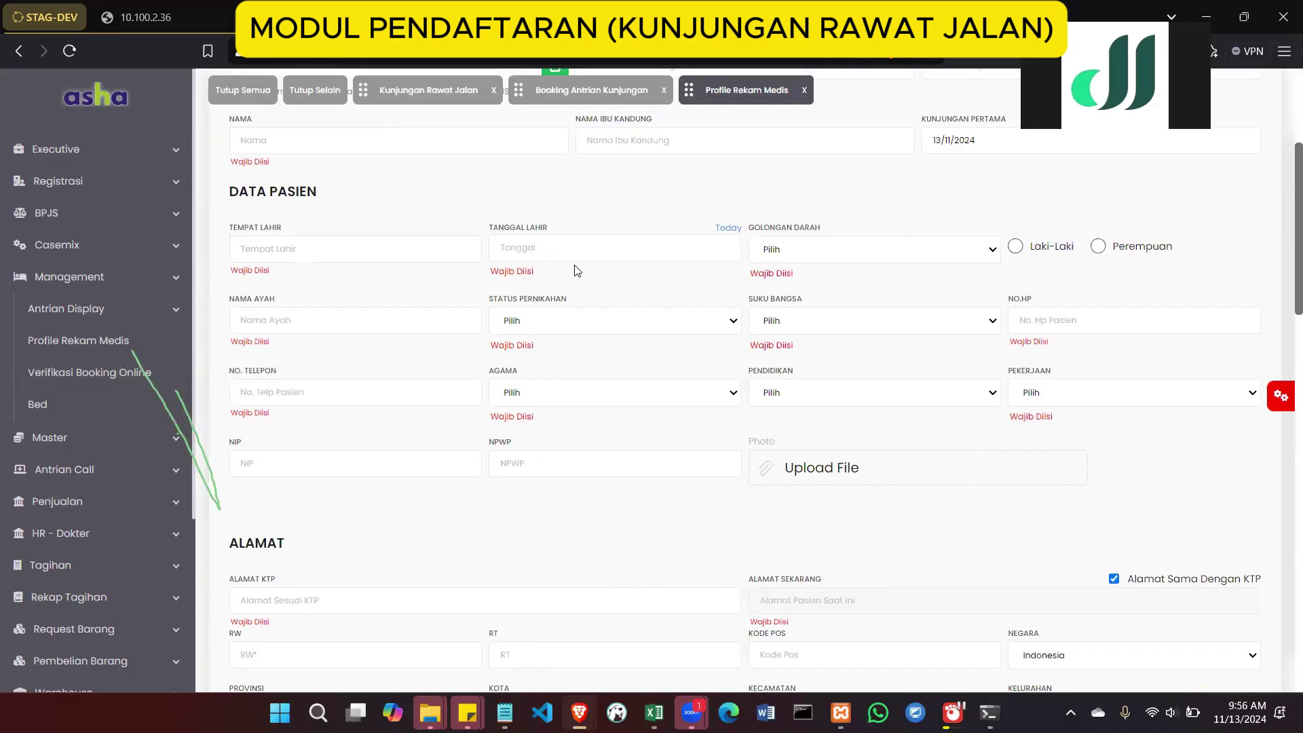
{"action": "scroll", "coordinate": [505, 467], "scroll_direction": "down", "scroll_amount": 7}
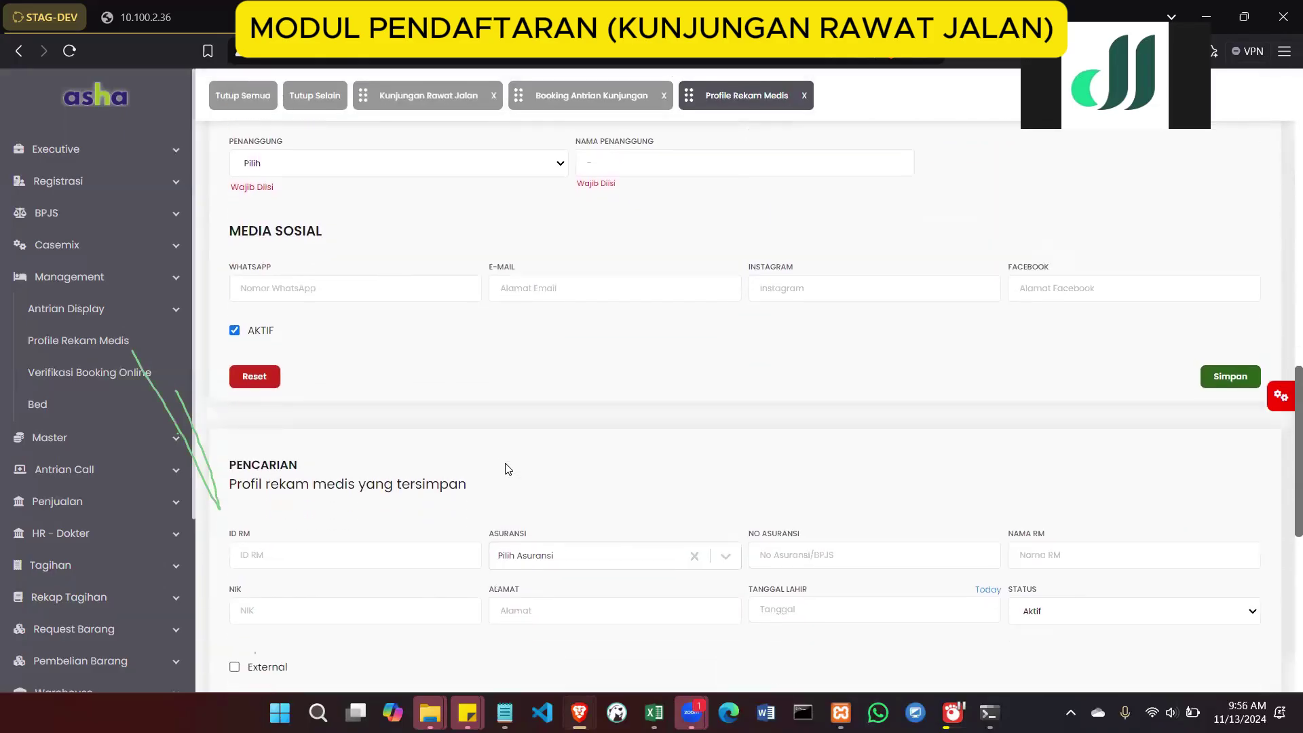
{"action": "scroll", "coordinate": [505, 468], "scroll_direction": "down", "scroll_amount": 3}
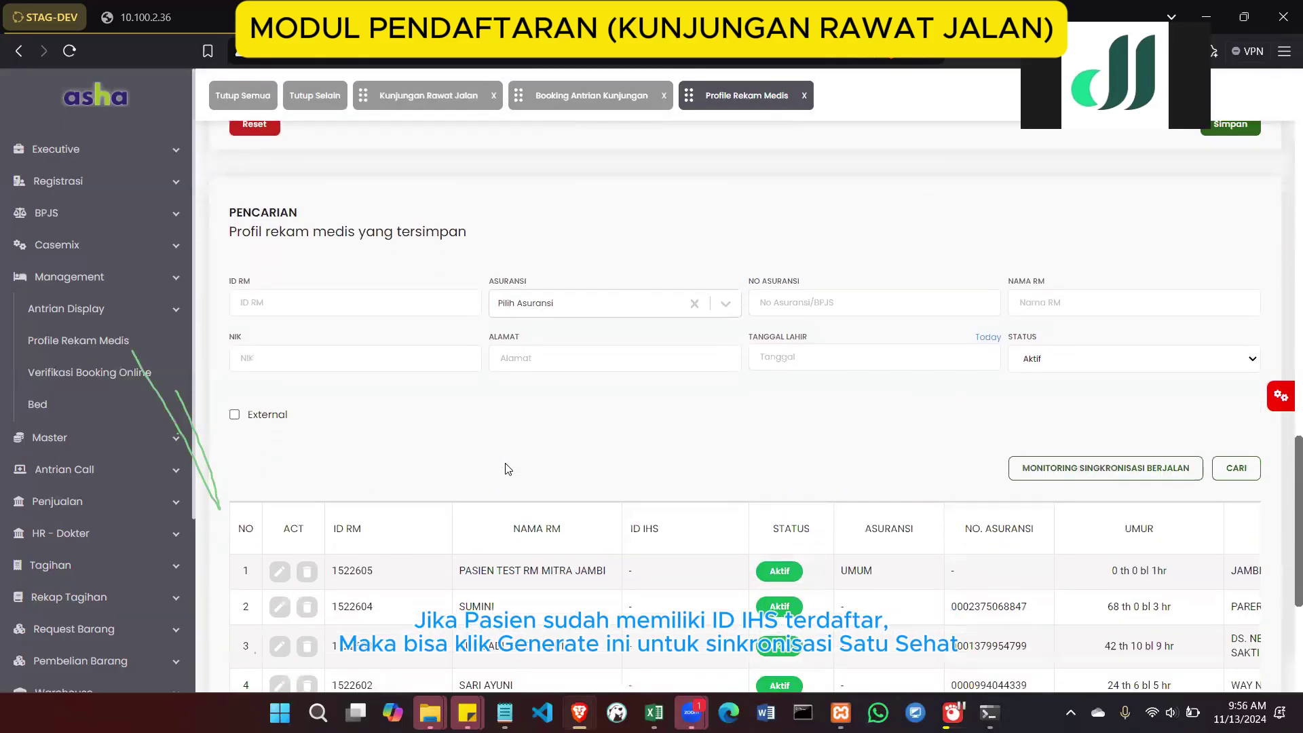
Open the row-1 patient record, copy its record ID, and return to Kunjungan Rawat Jalan
{"action": "left_click", "coordinate": [280, 575]}
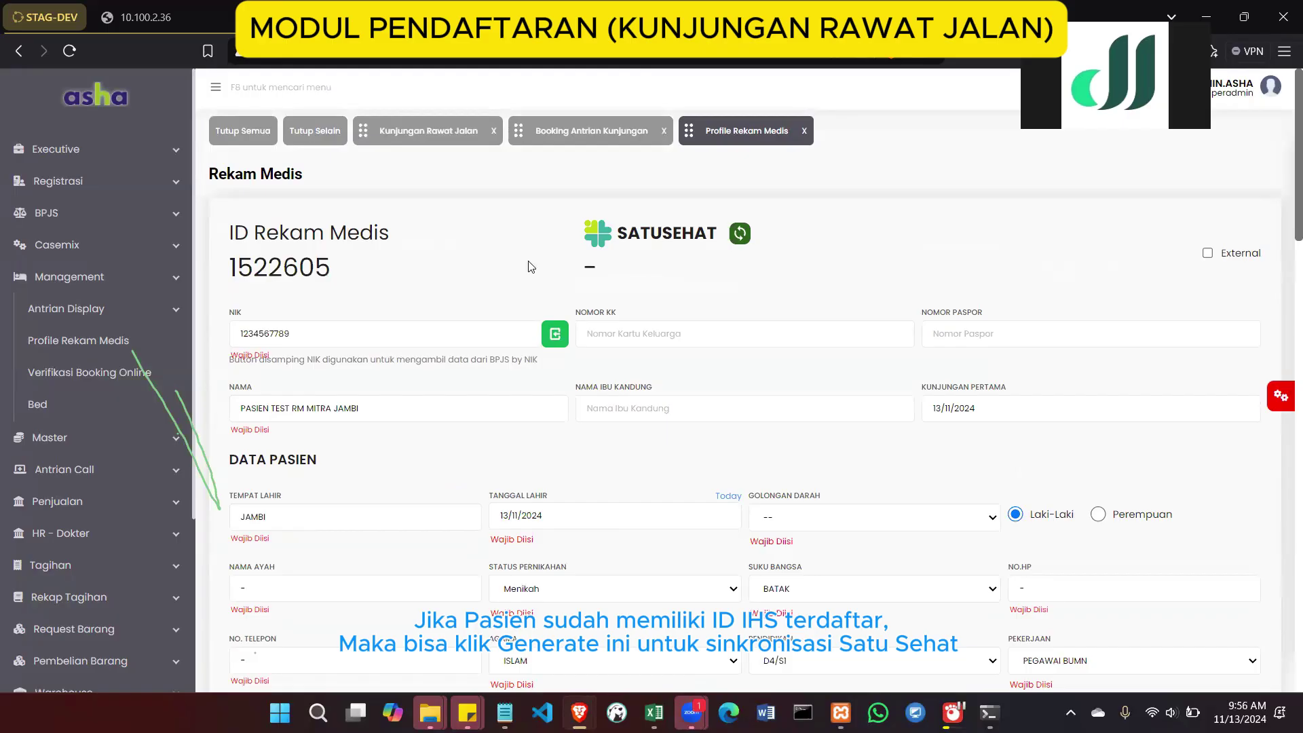
{"action": "scroll", "coordinate": [548, 303], "scroll_direction": "down", "scroll_amount": 5}
{"action": "scroll", "coordinate": [548, 303], "scroll_direction": "down", "scroll_amount": 9}
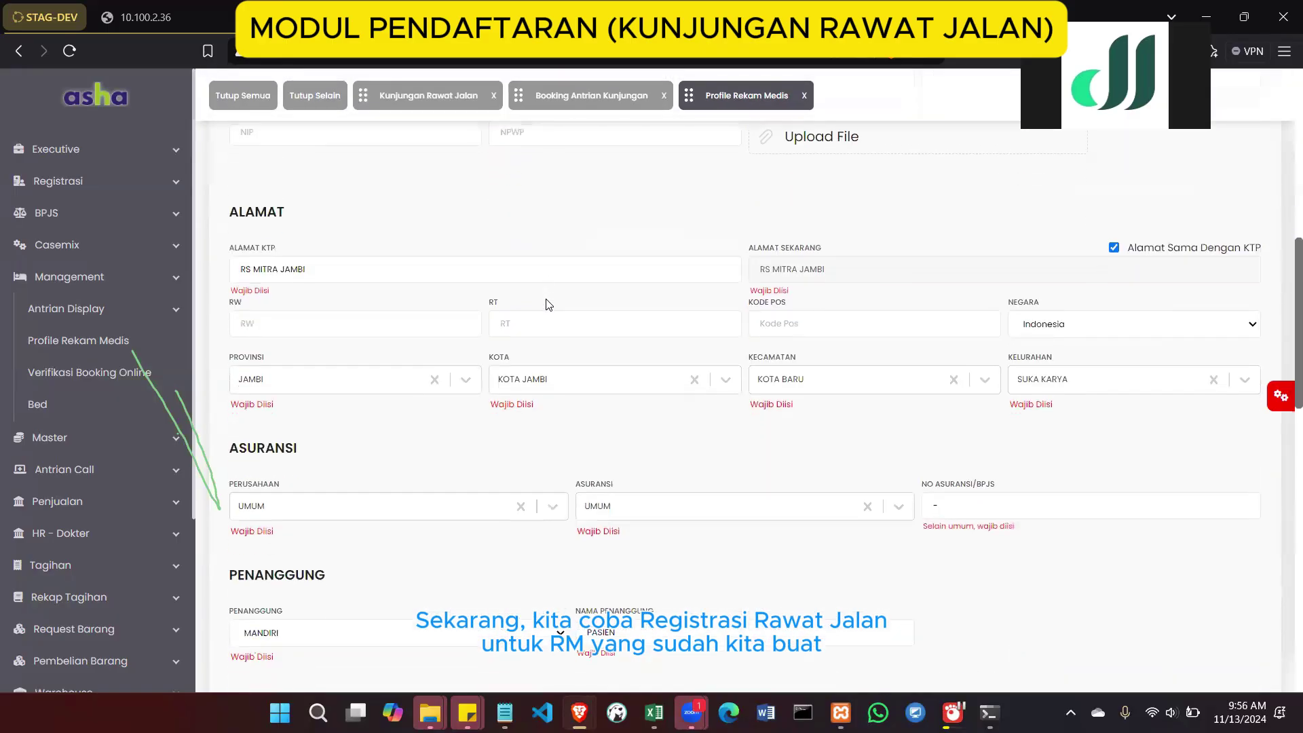
{"action": "scroll", "coordinate": [548, 303], "scroll_direction": "down", "scroll_amount": 7}
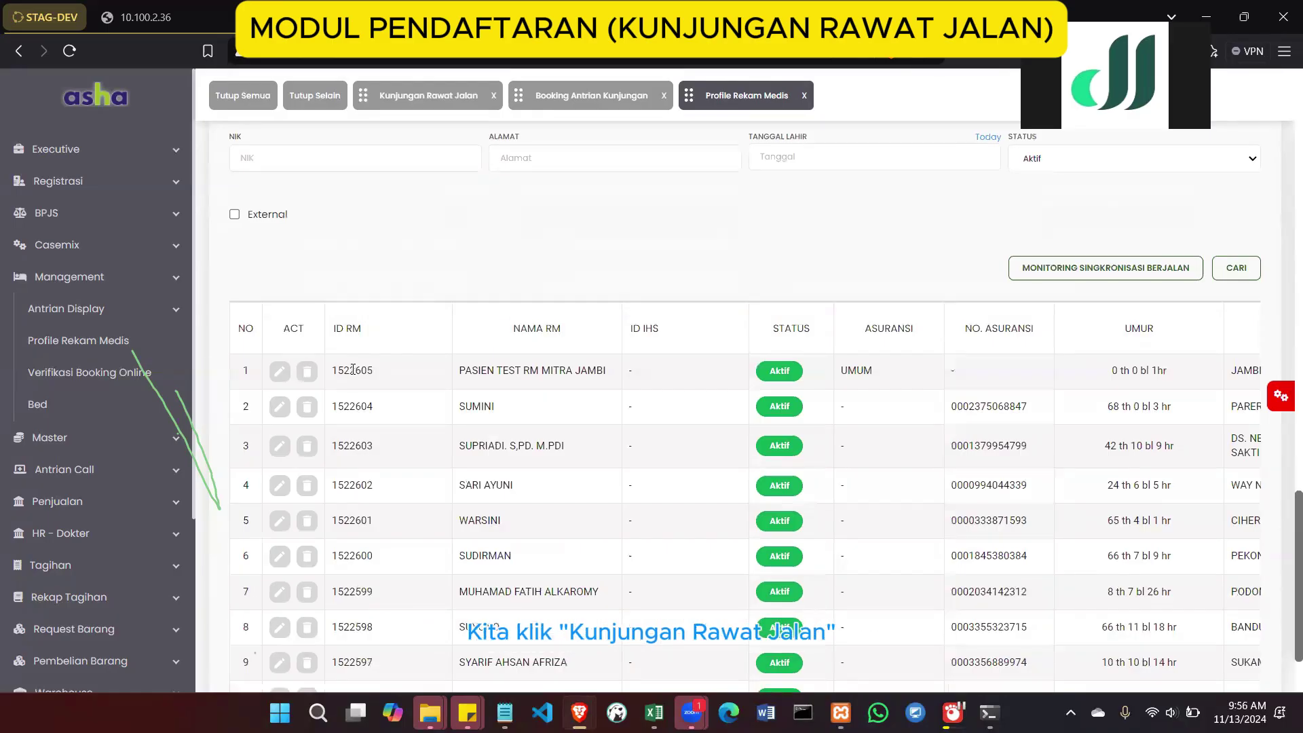
{"action": "double_click", "coordinate": [352, 369]}
{"action": "key", "text": "ctrl+c"}
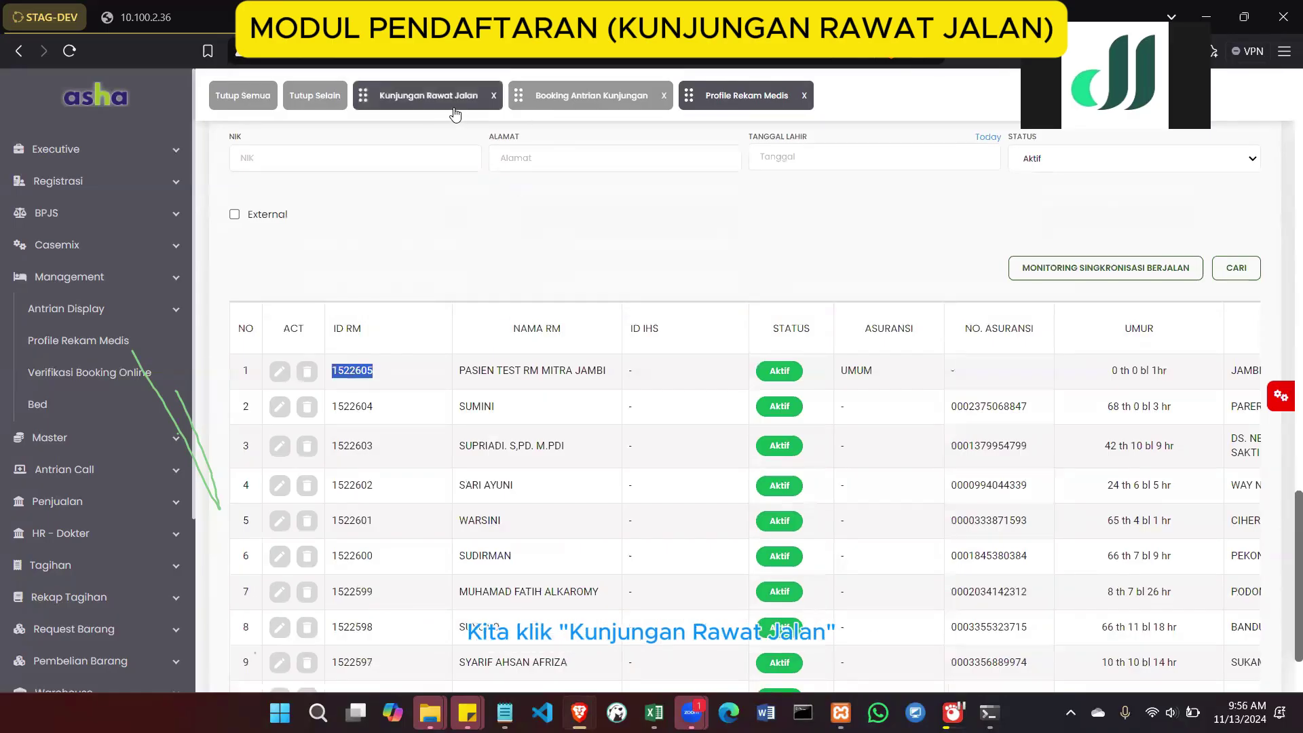
{"action": "left_click", "coordinate": [431, 110]}
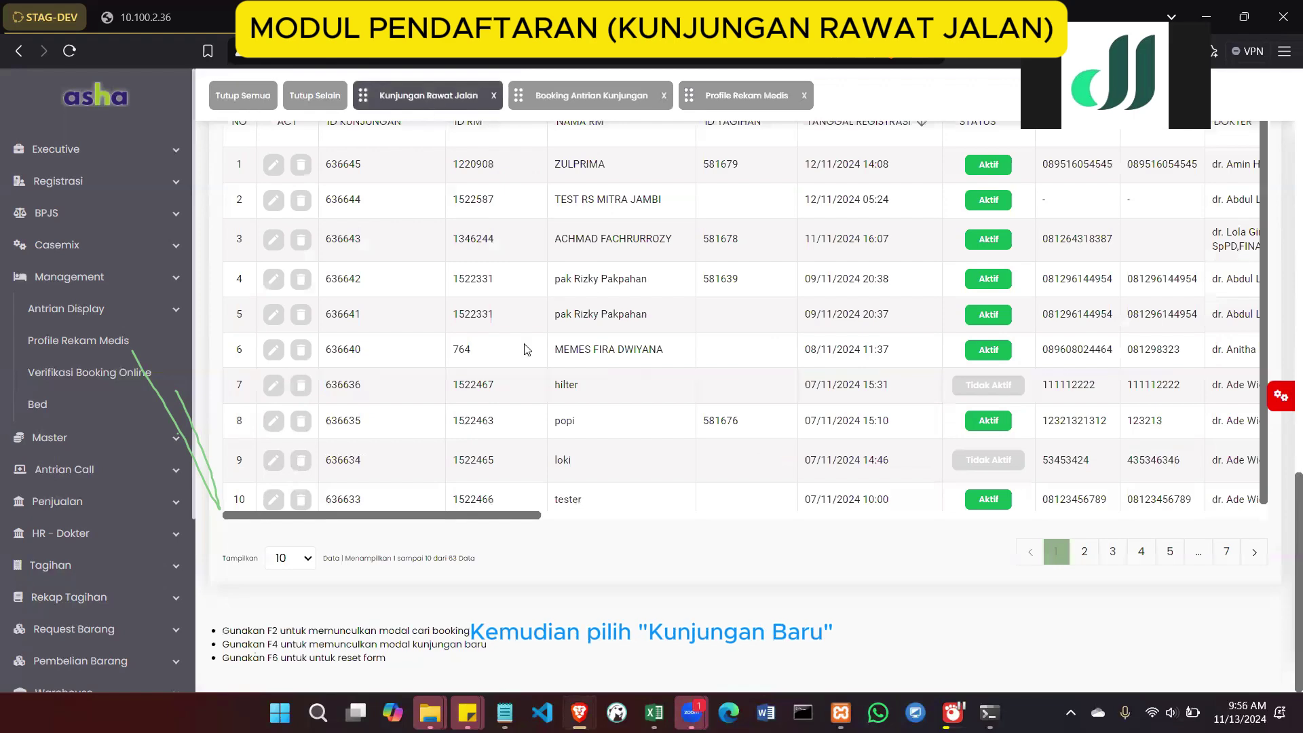
{"action": "scroll", "coordinate": [1046, 330], "scroll_direction": "up", "scroll_amount": 10}
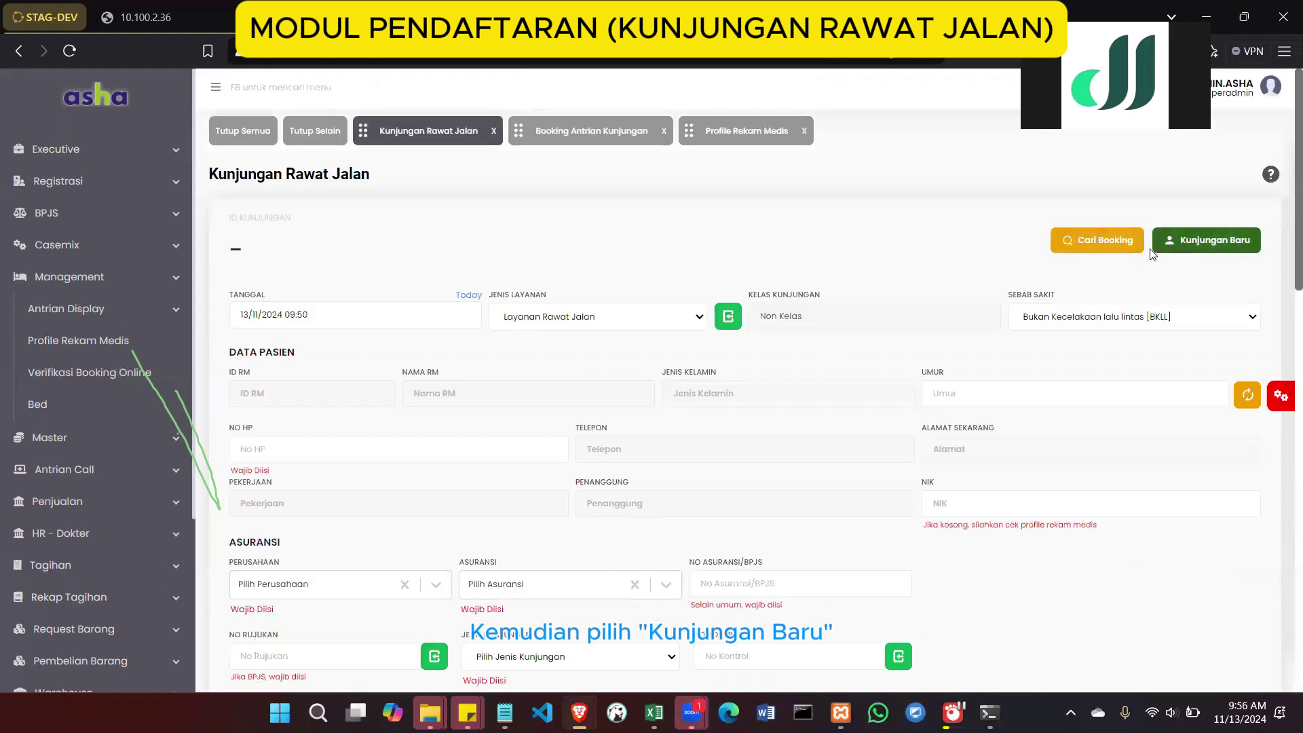
Start a new visit, search ID RM 1522605, and pick the test patient's row
{"action": "left_click", "coordinate": [1180, 243]}
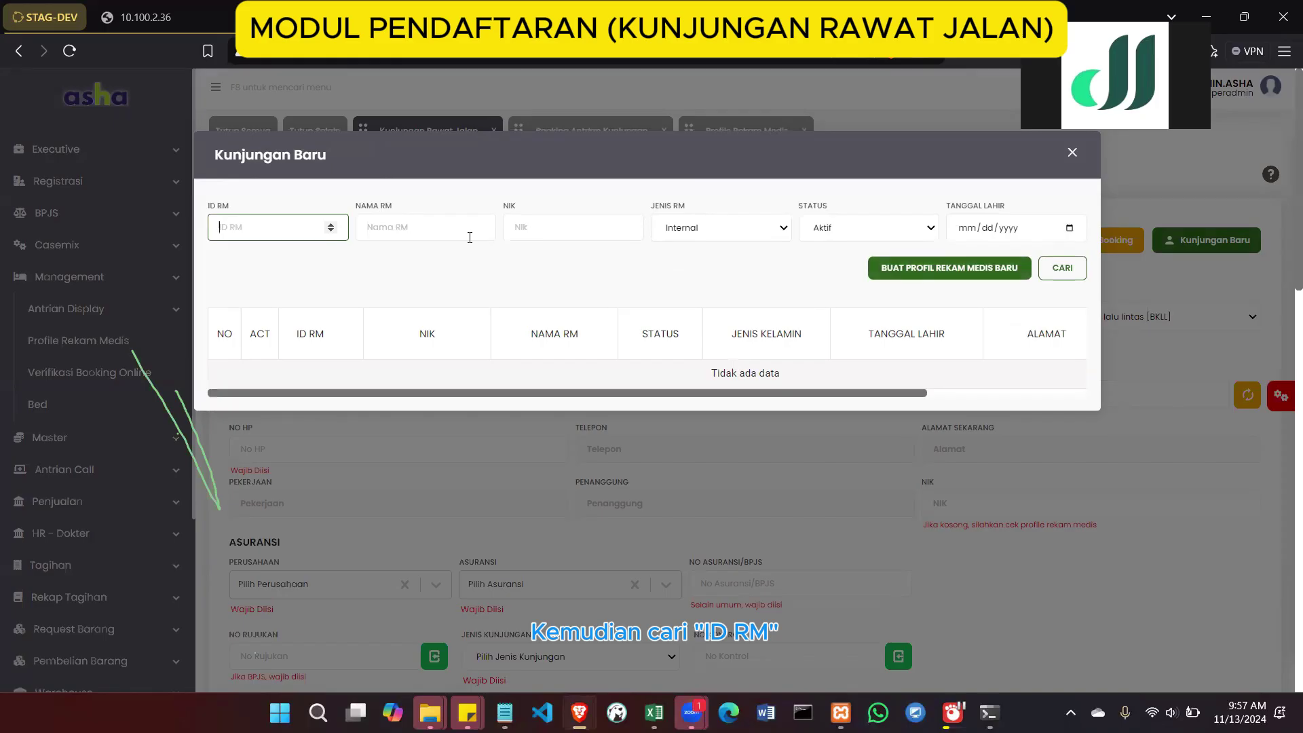
{"action": "key", "text": "ctrl+v"}
{"action": "double_click", "coordinate": [247, 227]}
{"action": "left_click", "coordinate": [263, 228]}
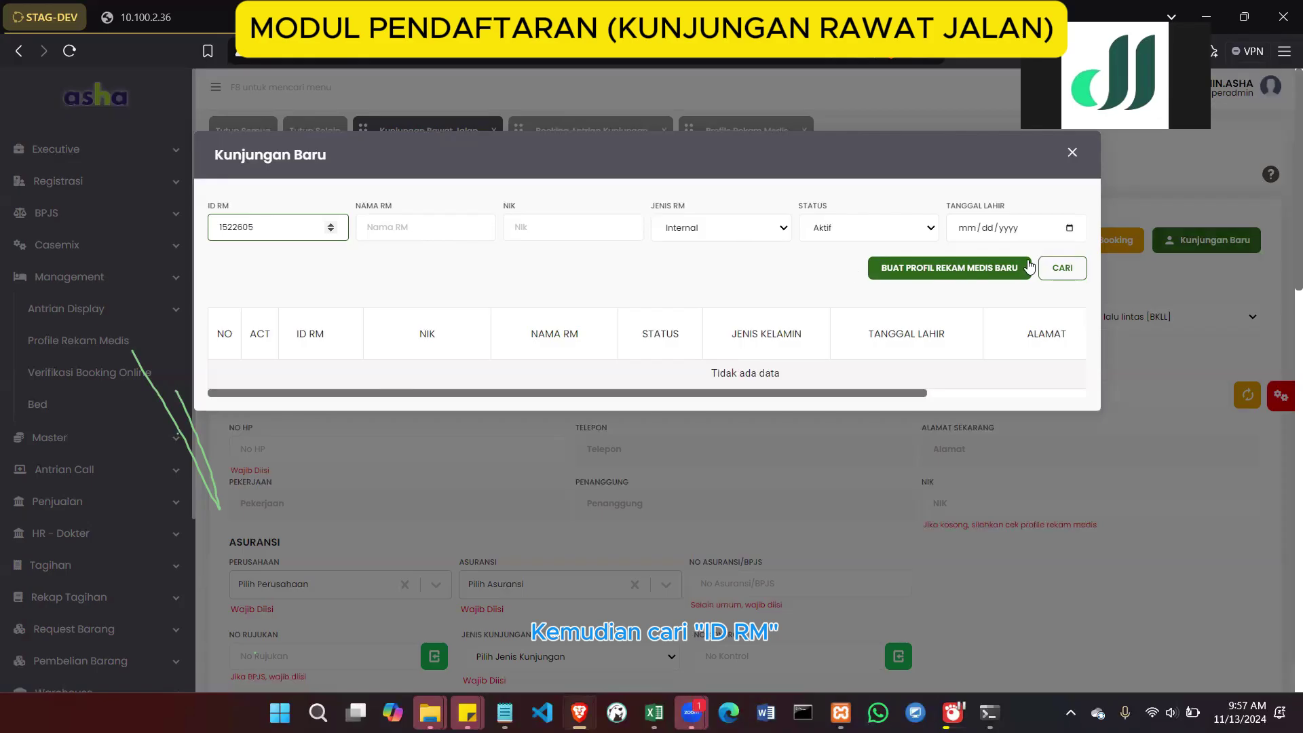
{"action": "left_click", "coordinate": [1053, 269]}
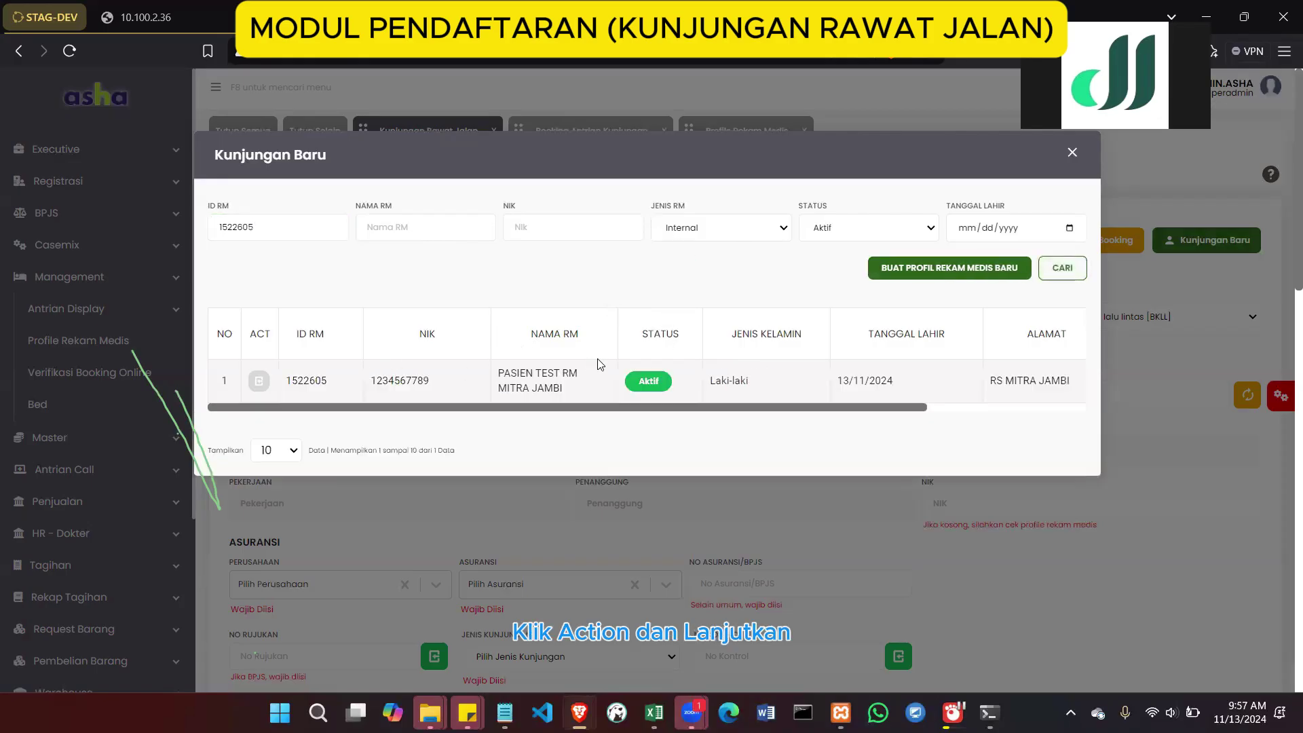
{"action": "left_click", "coordinate": [258, 382]}
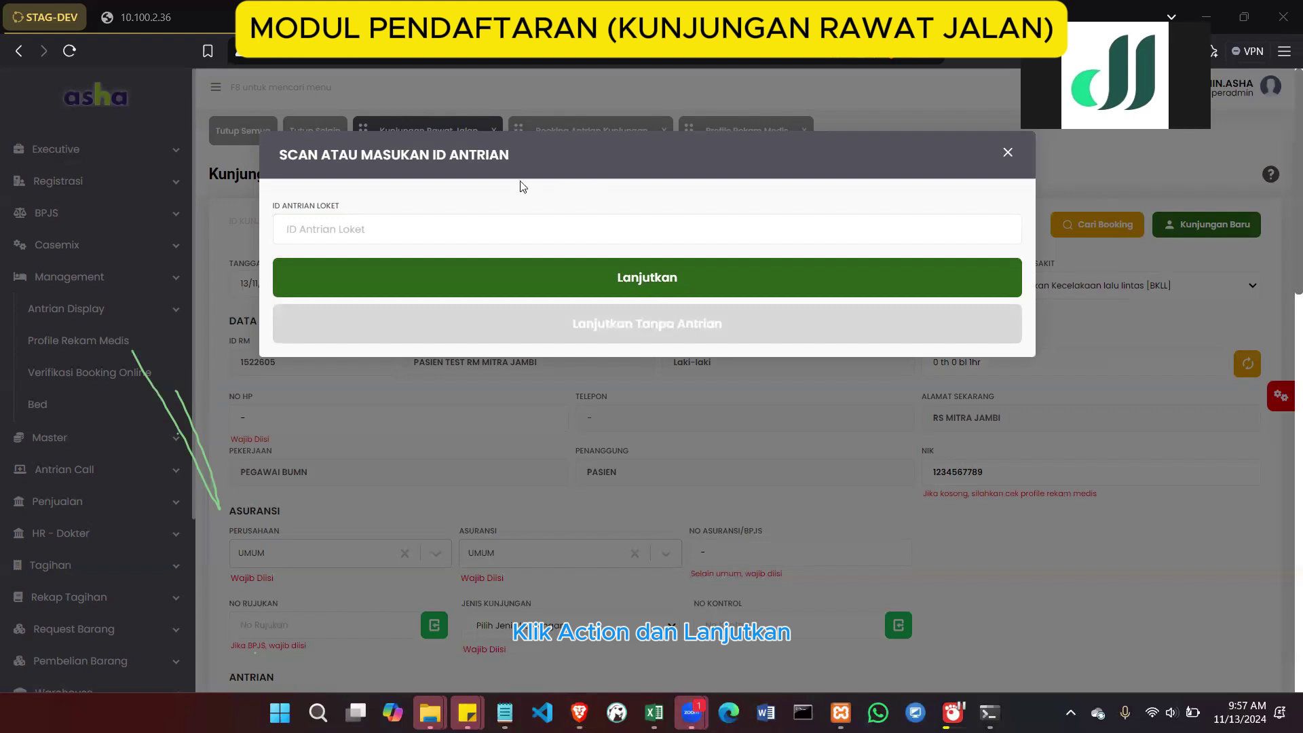
Skip the counter queue ID with Lanjutkan Tanpa Antrian
{"action": "left_click", "coordinate": [473, 233]}
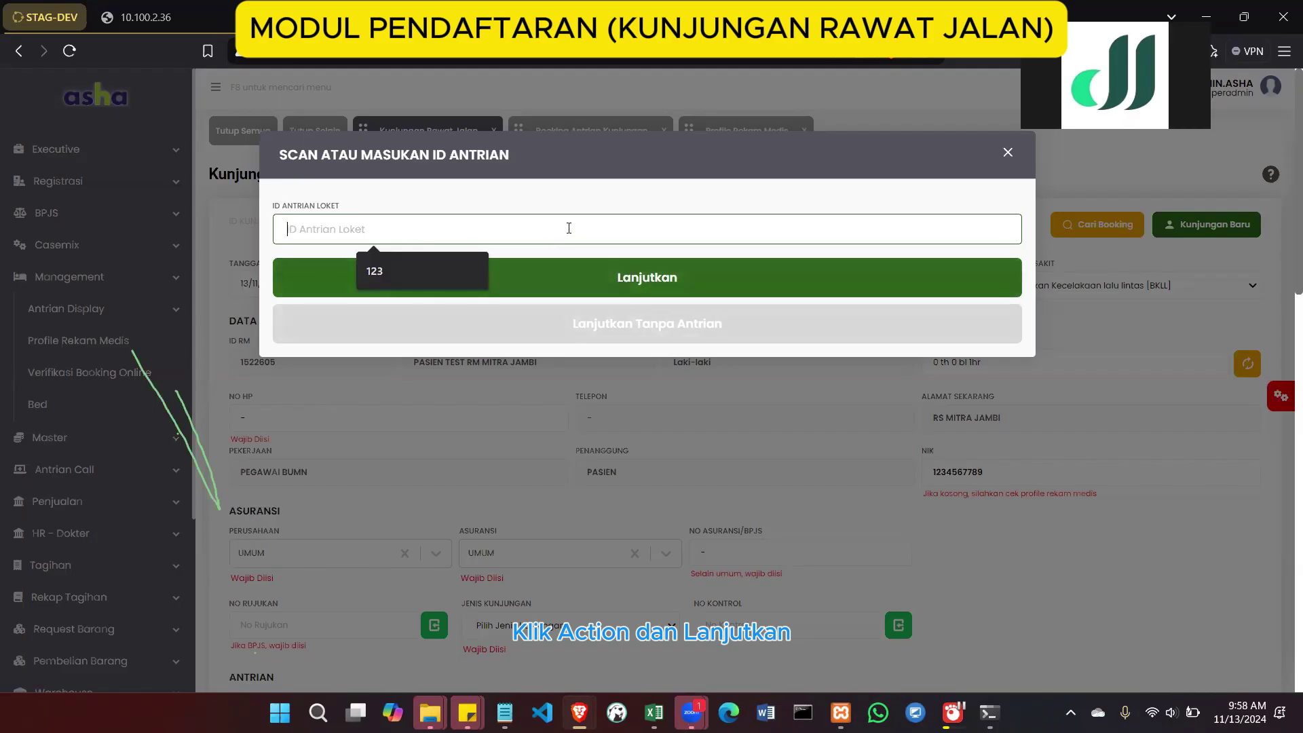
{"action": "left_click", "coordinate": [563, 320]}
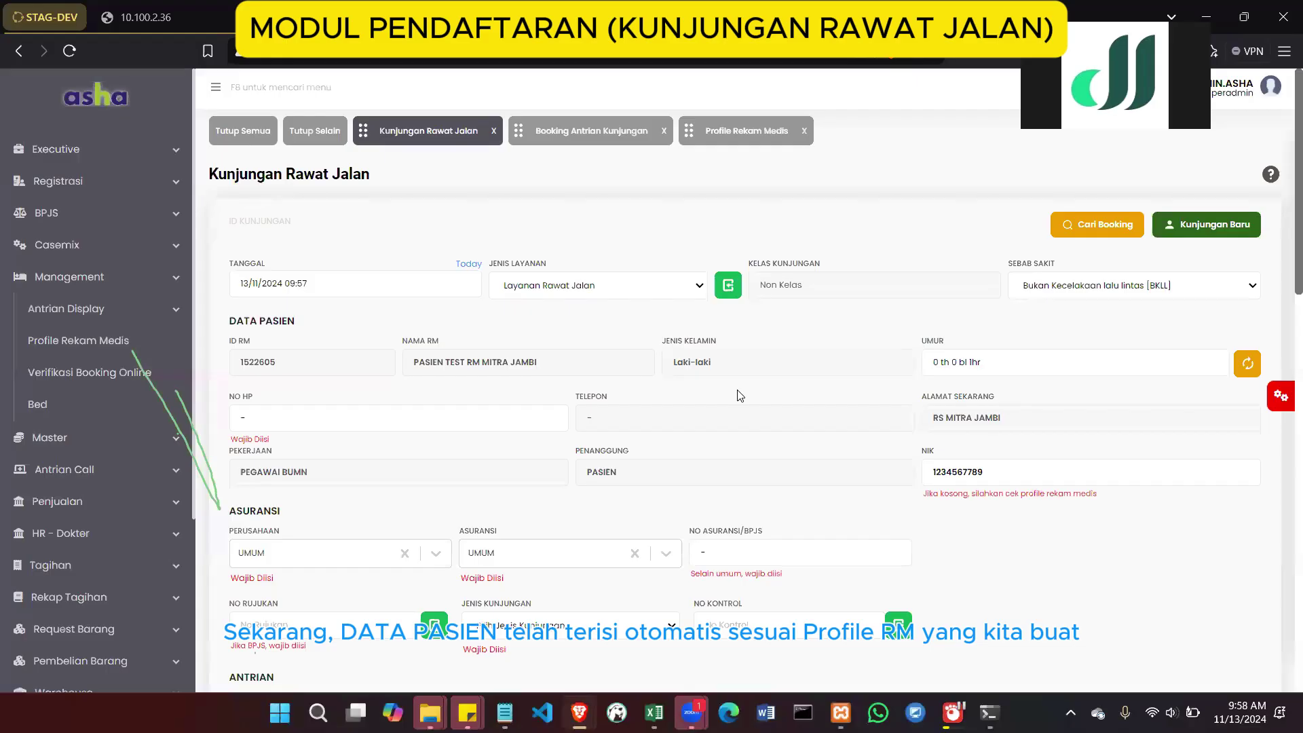
{"action": "scroll", "coordinate": [740, 396], "scroll_direction": "down", "scroll_amount": 3}
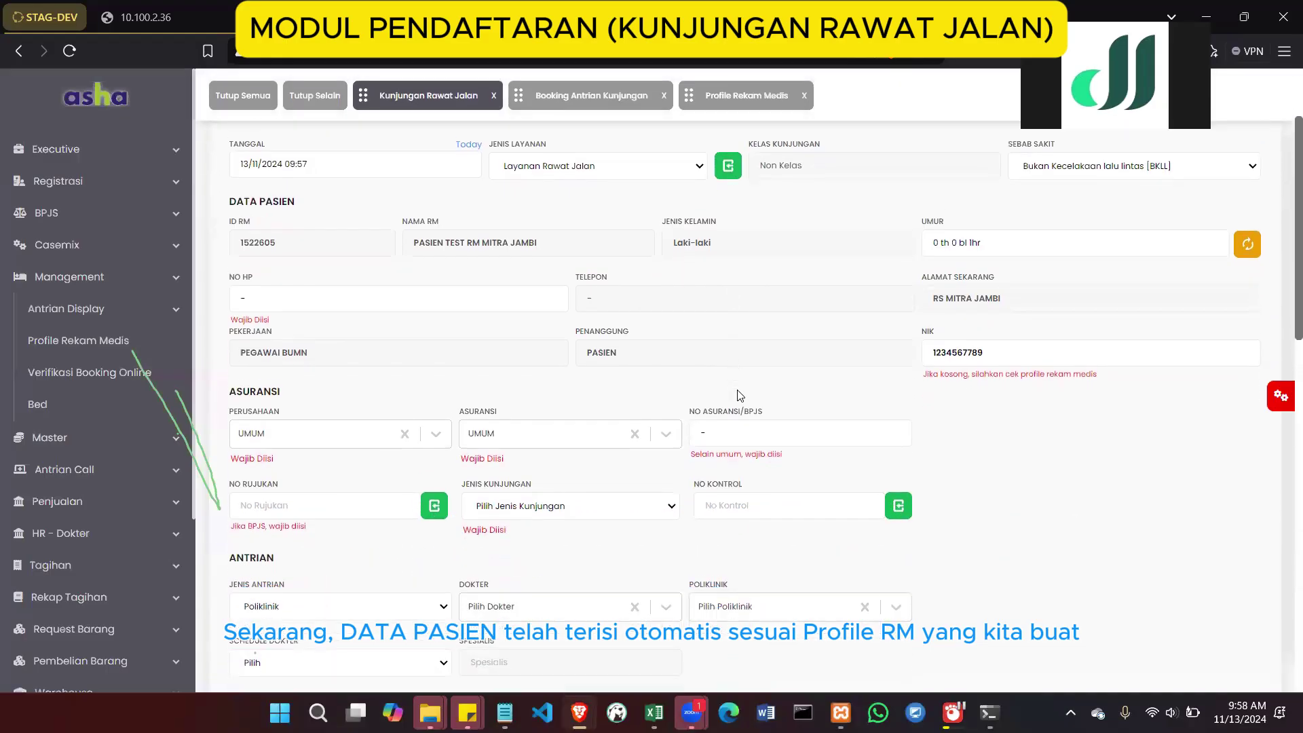
{"action": "scroll", "coordinate": [739, 396], "scroll_direction": "up", "scroll_amount": 1}
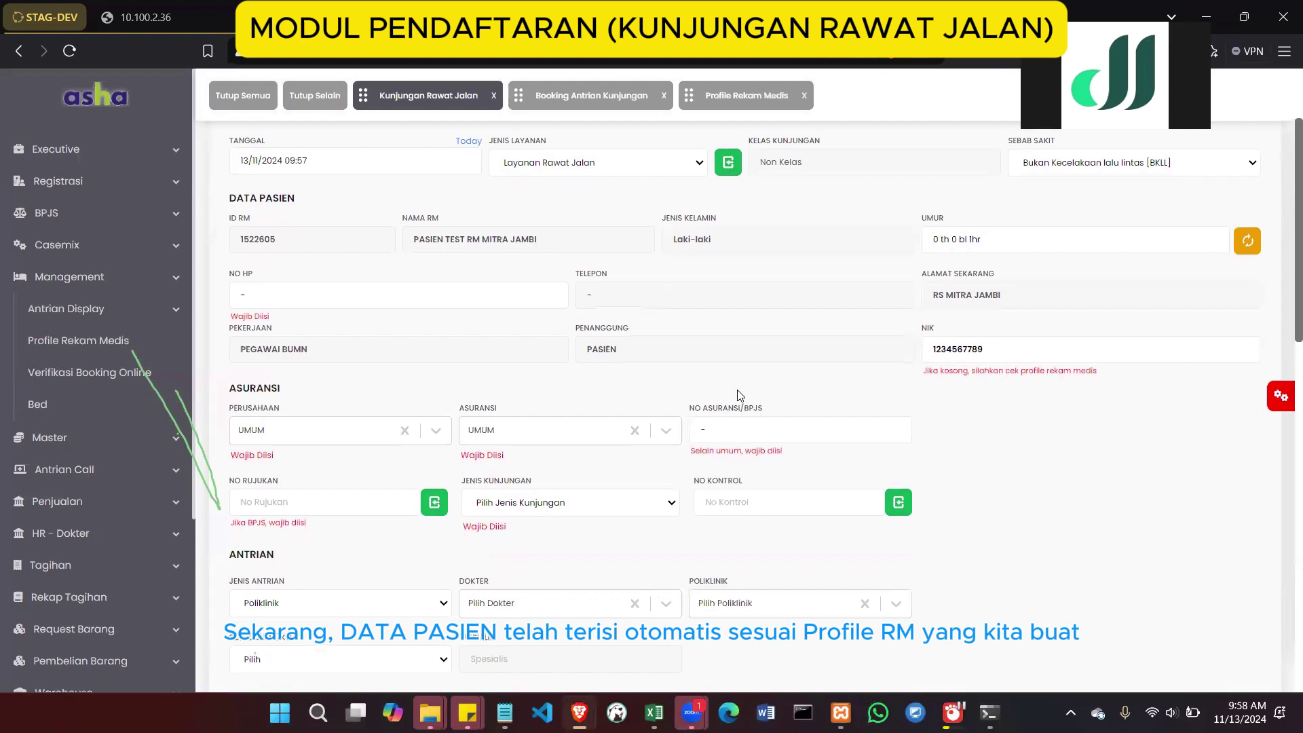
{"action": "scroll", "coordinate": [740, 396], "scroll_direction": "up", "scroll_amount": 3}
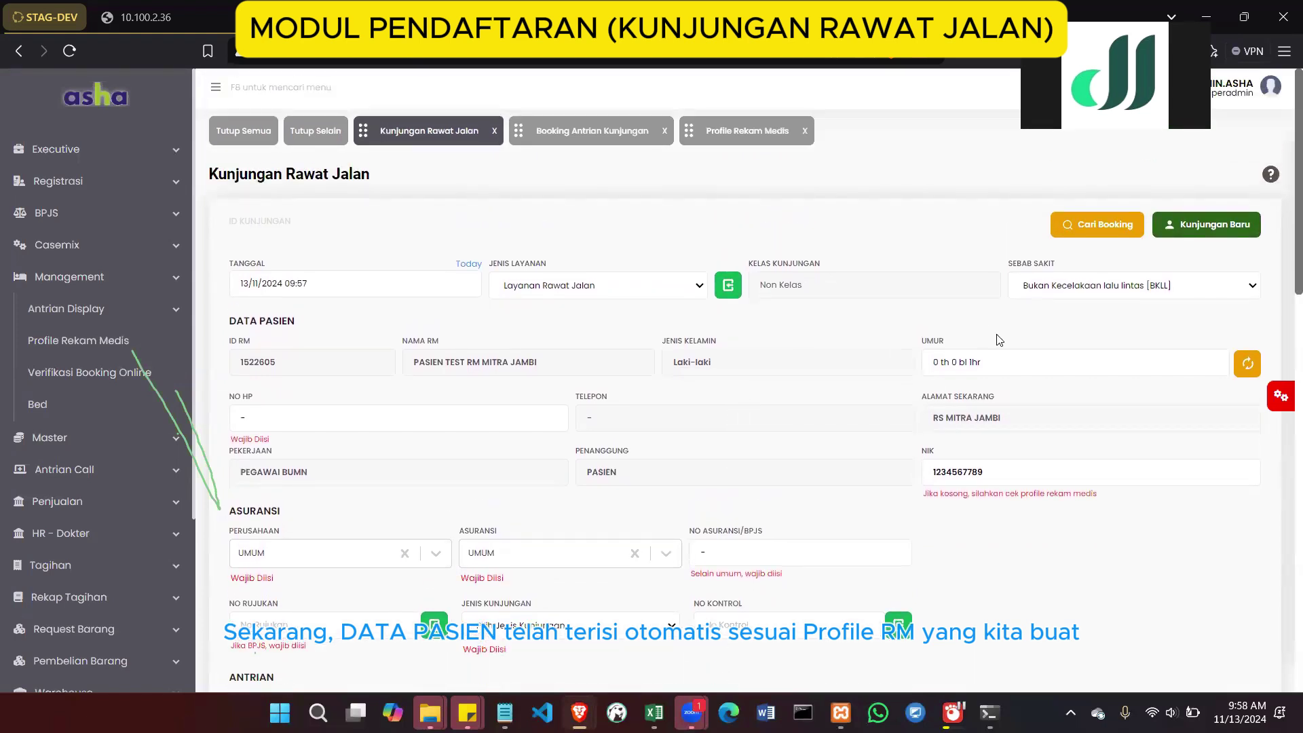
{"action": "left_click", "coordinate": [994, 362]}
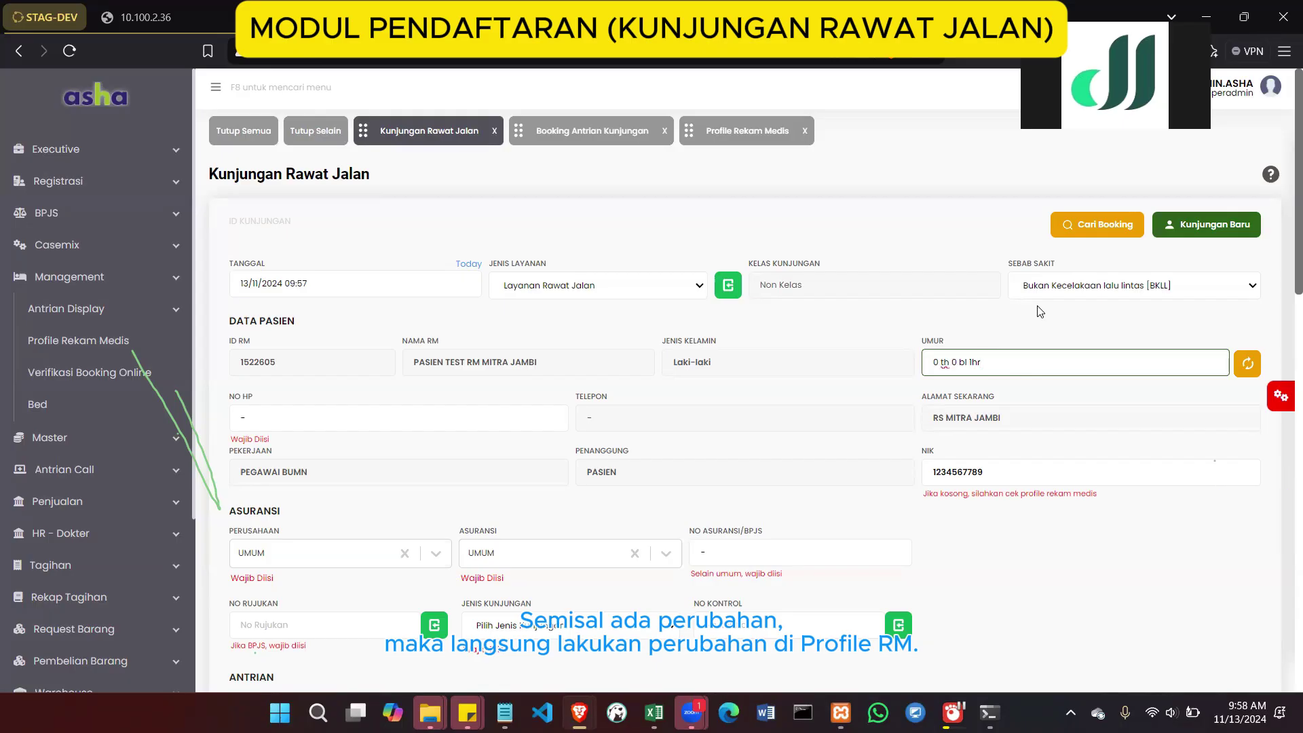
{"action": "scroll", "coordinate": [889, 380], "scroll_direction": "down", "scroll_amount": 5}
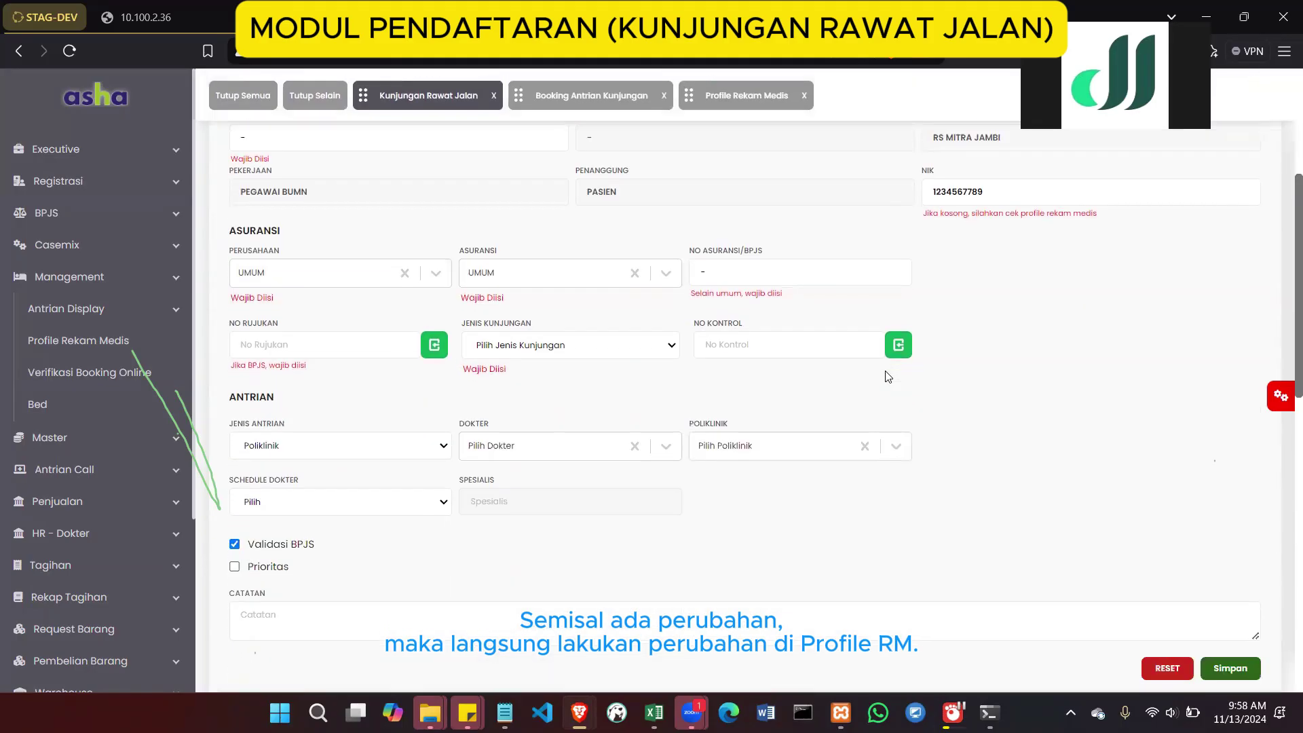
{"action": "scroll", "coordinate": [1031, 389], "scroll_direction": "up", "scroll_amount": 5}
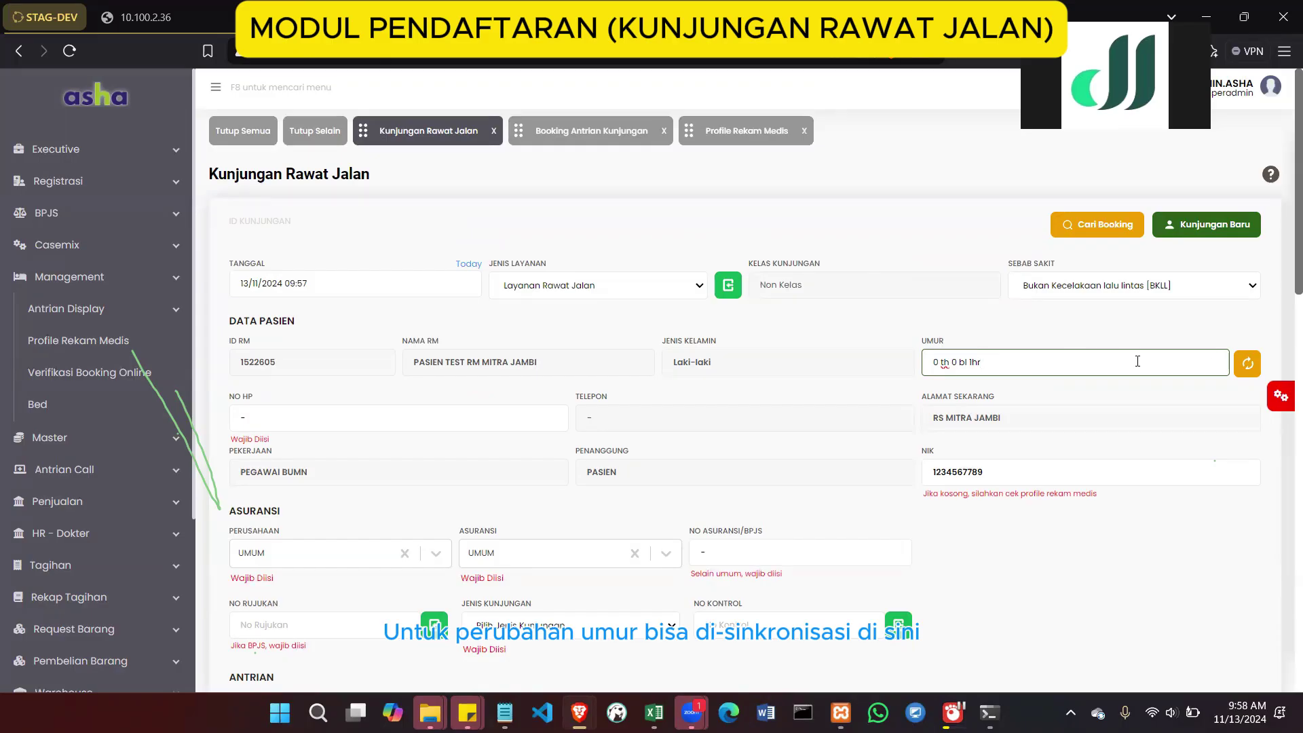
{"action": "left_click", "coordinate": [1248, 365]}
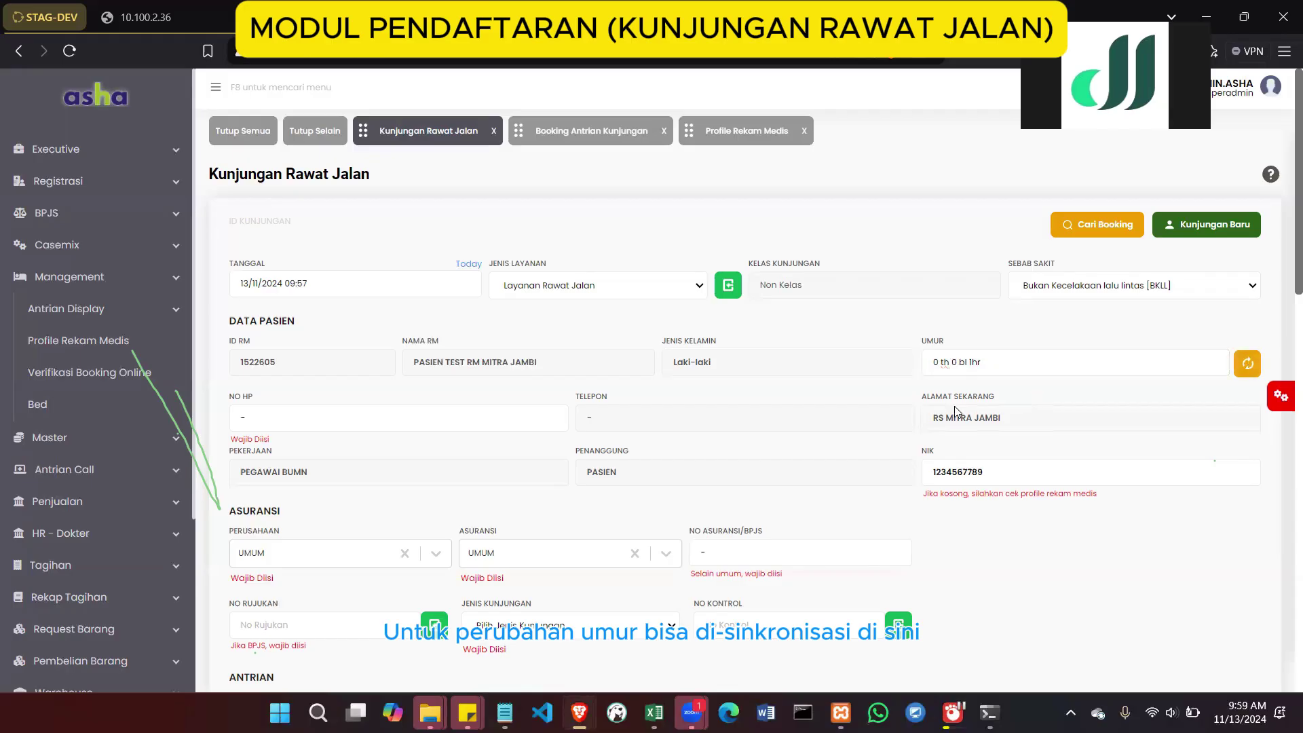
{"action": "scroll", "coordinate": [789, 461], "scroll_direction": "down", "scroll_amount": 1}
{"action": "scroll", "coordinate": [788, 461], "scroll_direction": "down", "scroll_amount": 2}
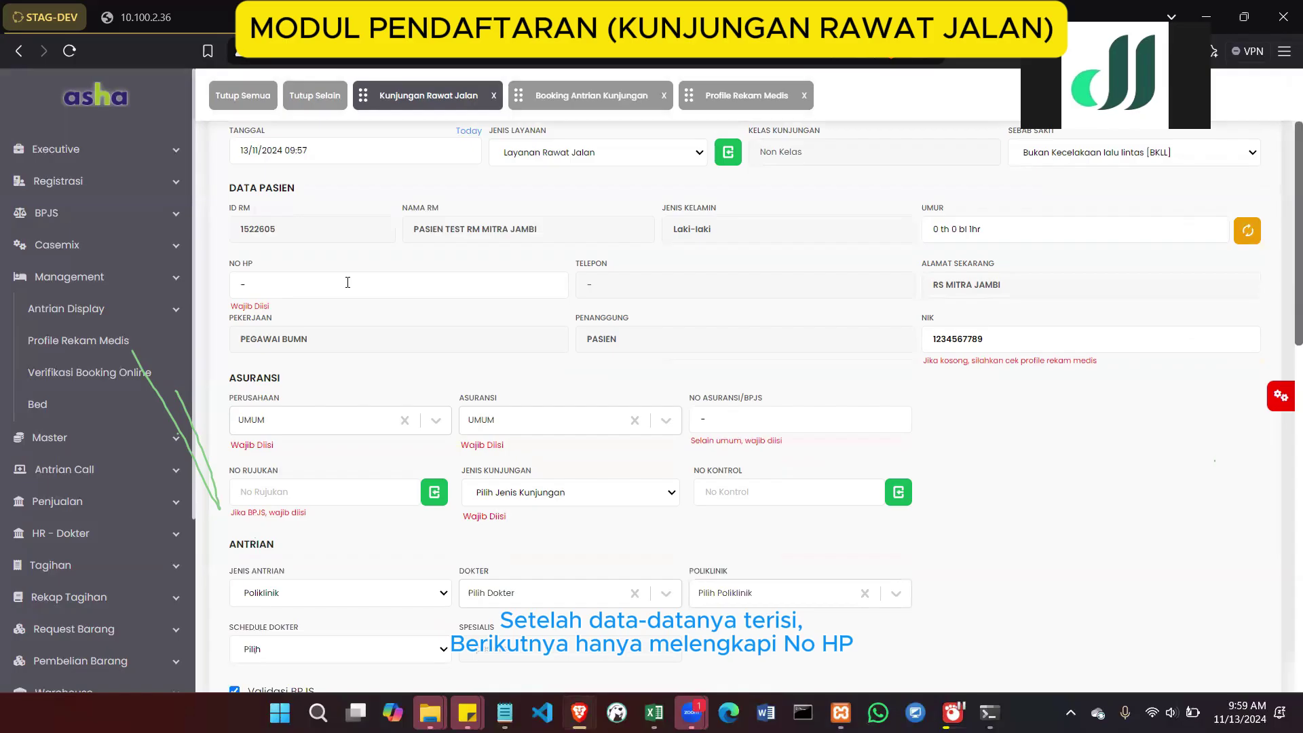
{"action": "scroll", "coordinate": [348, 283], "scroll_direction": "down", "scroll_amount": 1}
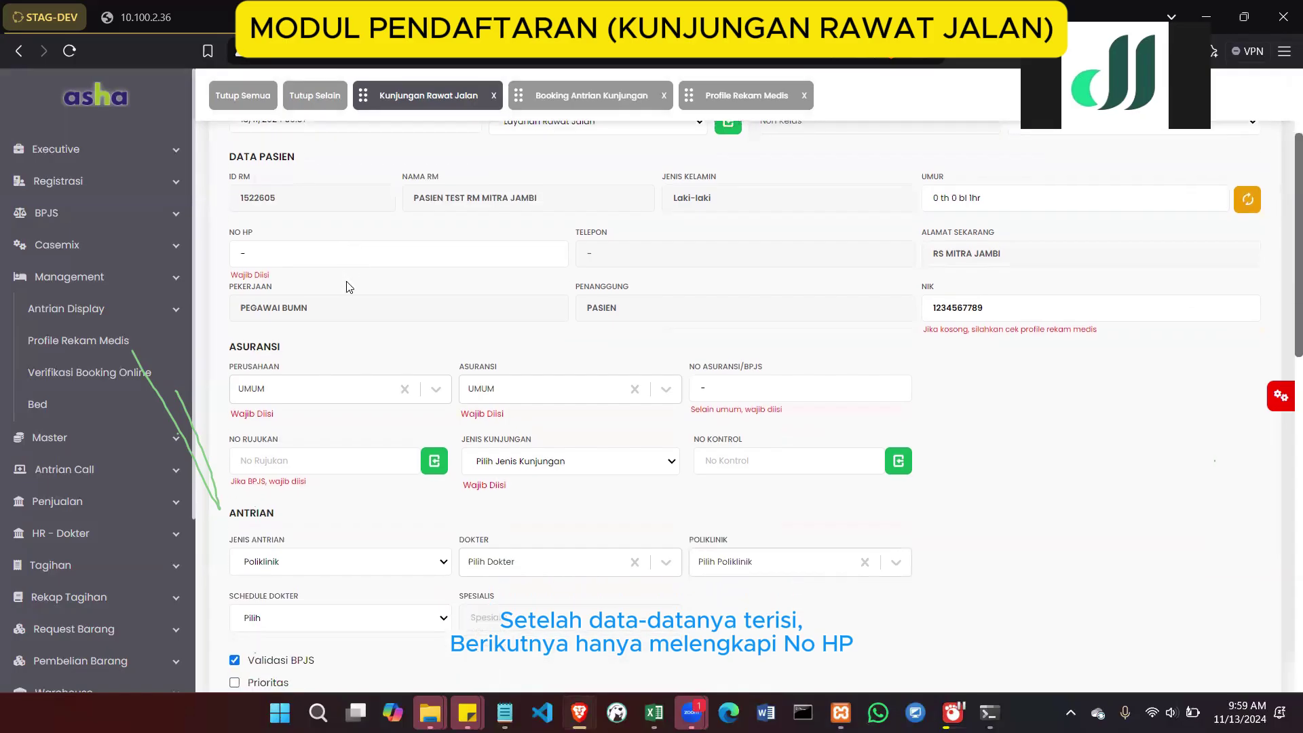
{"action": "scroll", "coordinate": [346, 286], "scroll_direction": "down", "scroll_amount": 3}
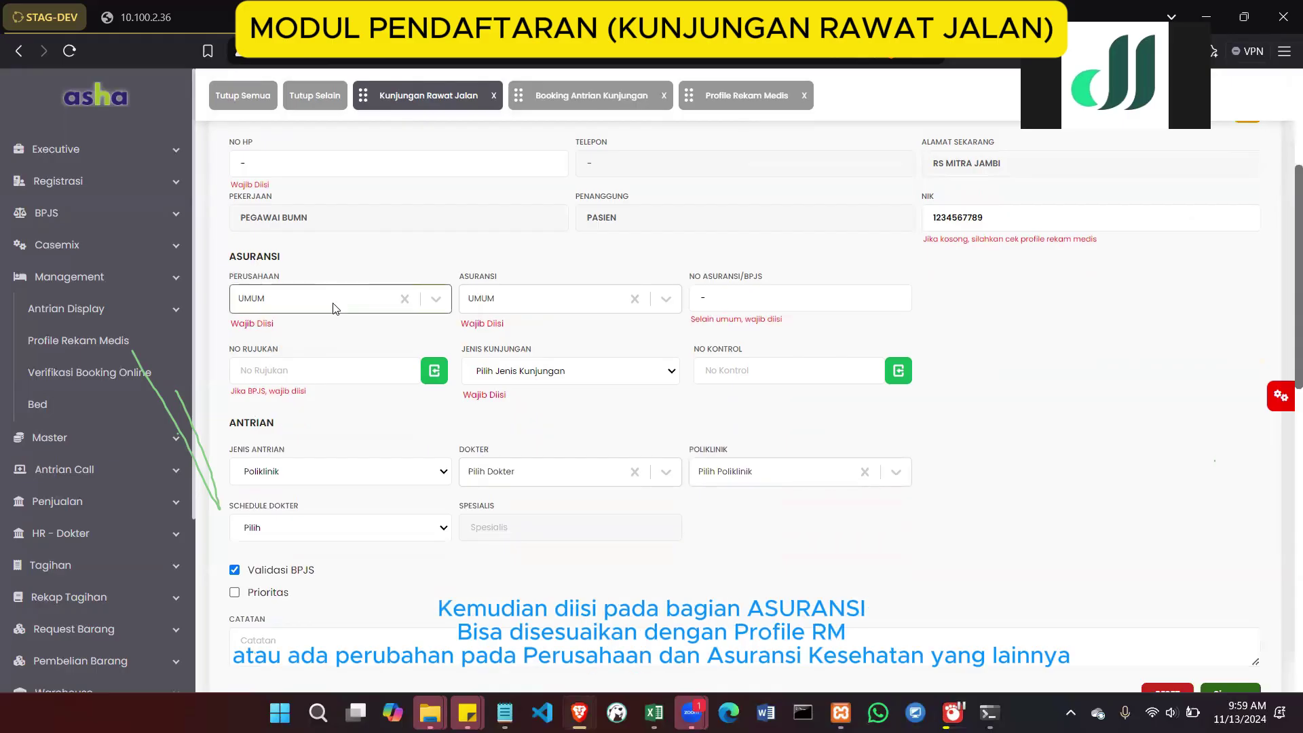
Check the Perusahaan list and keep UMUM as the insurer
{"action": "left_click", "coordinate": [337, 299]}
{"action": "left_click", "coordinate": [370, 304]}
{"action": "left_click", "coordinate": [363, 301]}
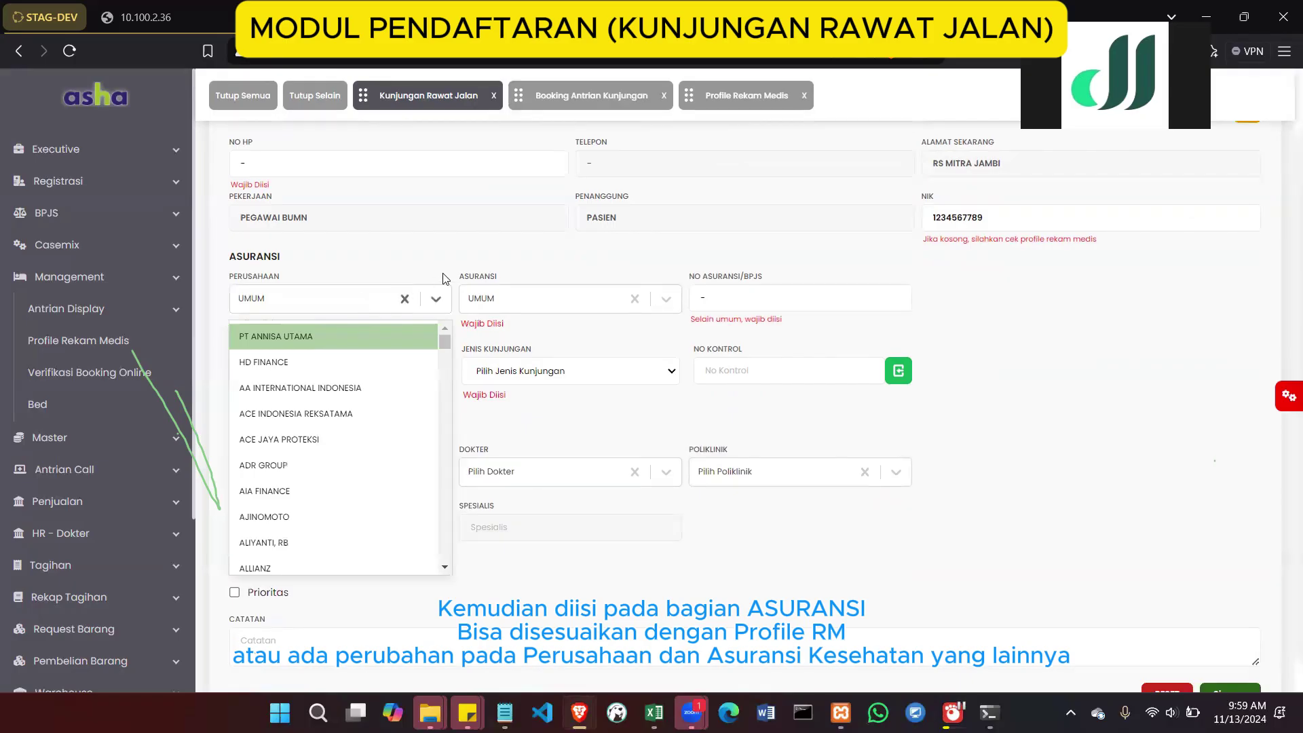
{"action": "left_click", "coordinate": [364, 300]}
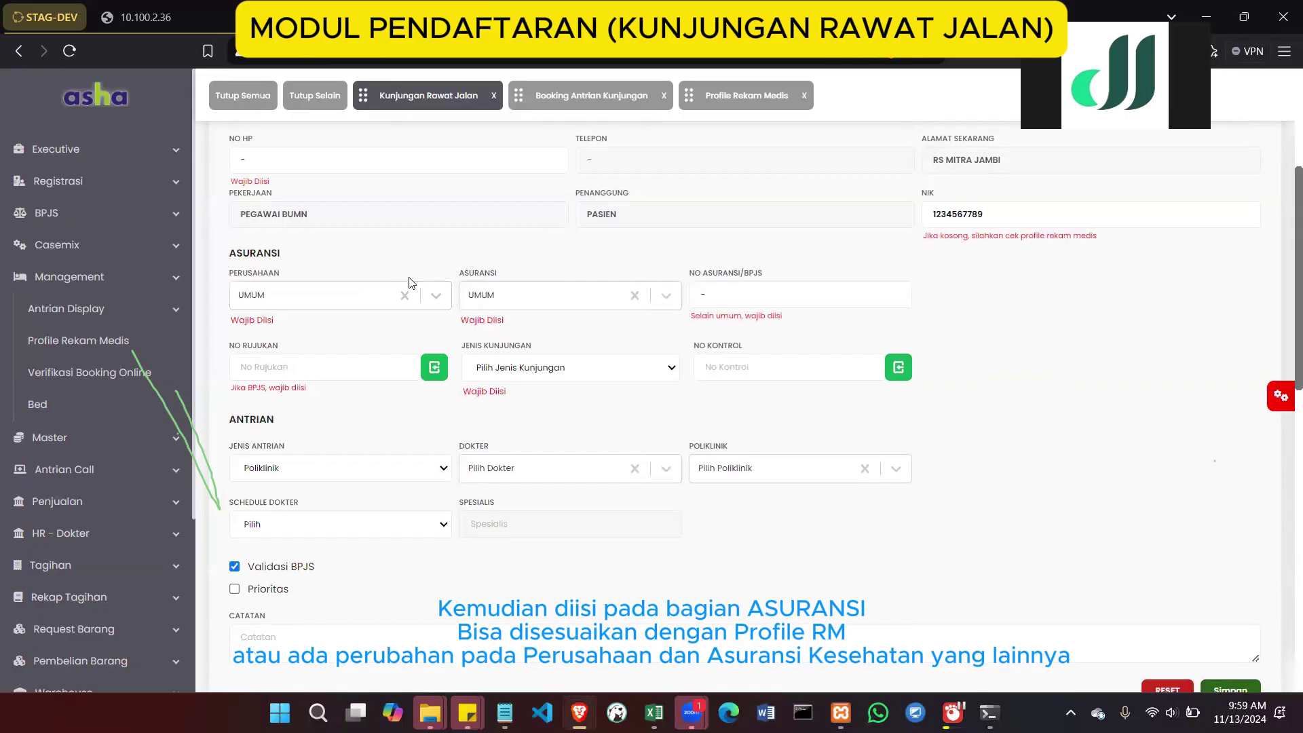
Set Jenis Kunjungan to Pasien Non BPJS and open the No Rujukan lookup
{"action": "scroll", "coordinate": [409, 282], "scroll_direction": "down", "scroll_amount": 1}
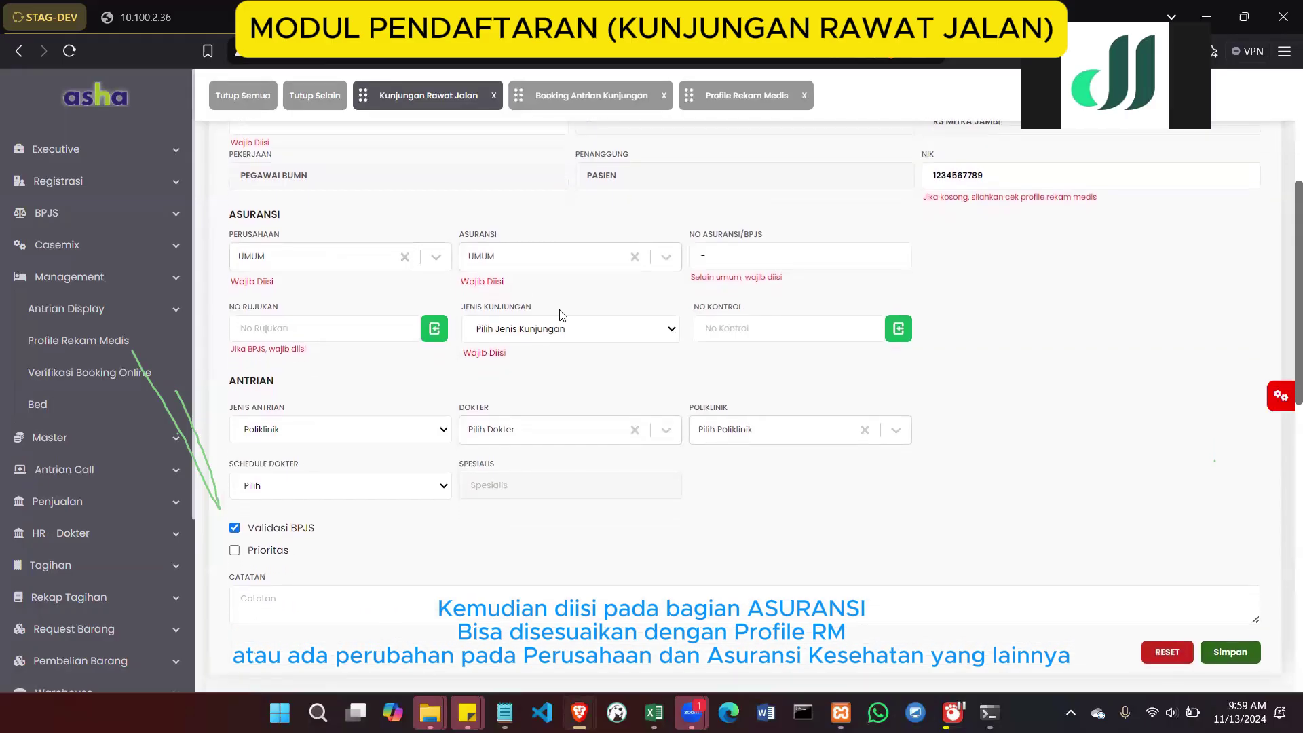
{"action": "left_click", "coordinate": [526, 330]}
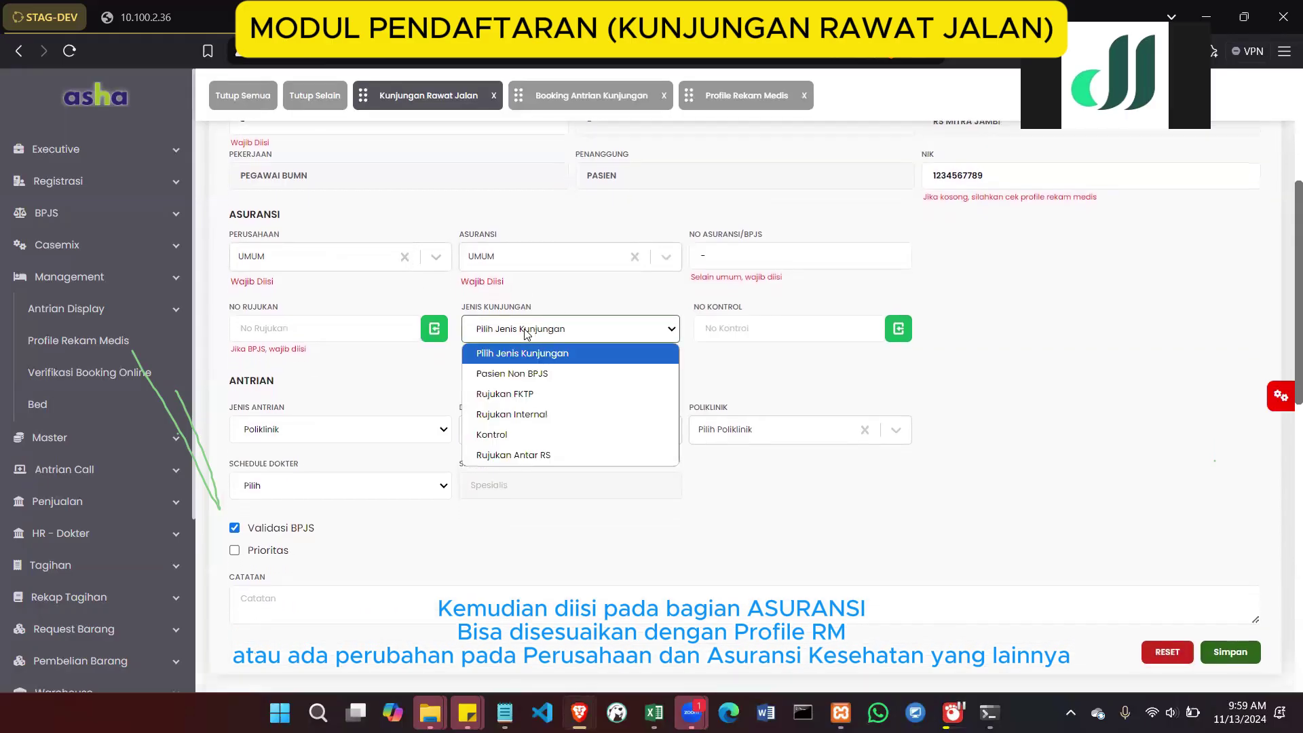
{"action": "left_click", "coordinate": [525, 372]}
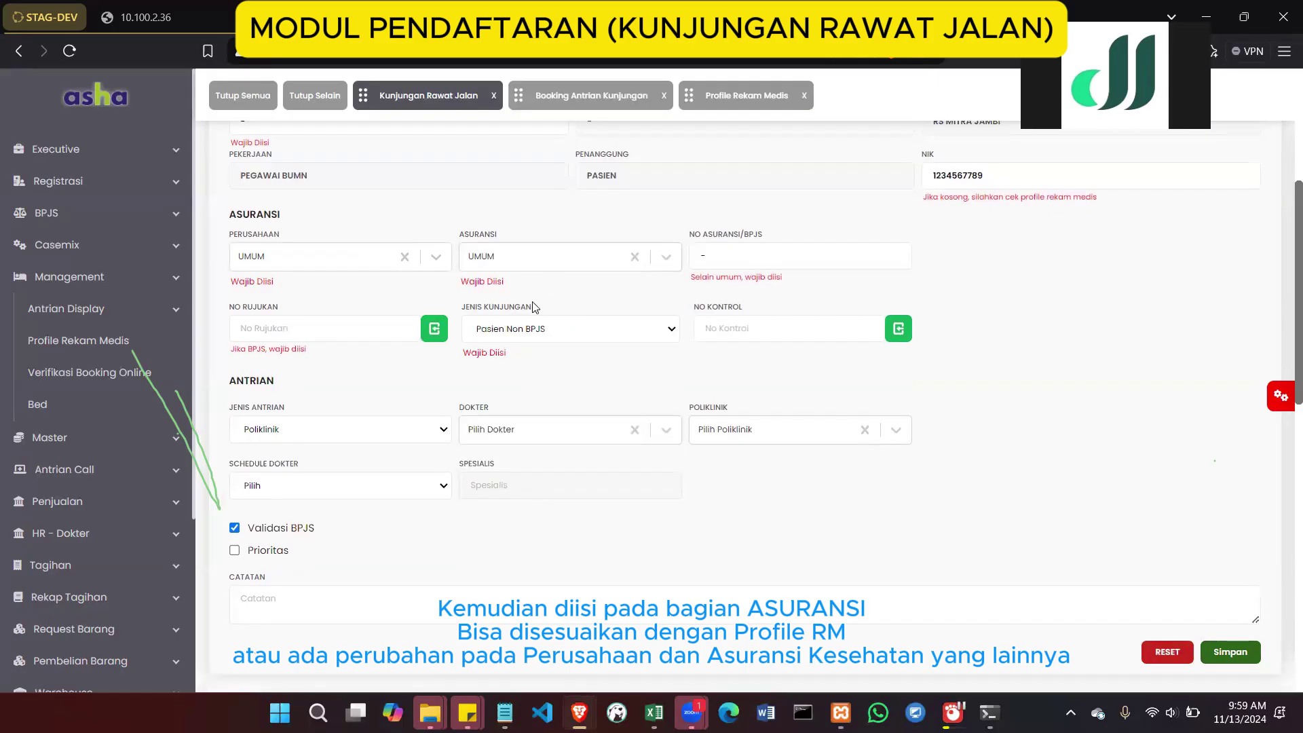
{"action": "left_click", "coordinate": [516, 337]}
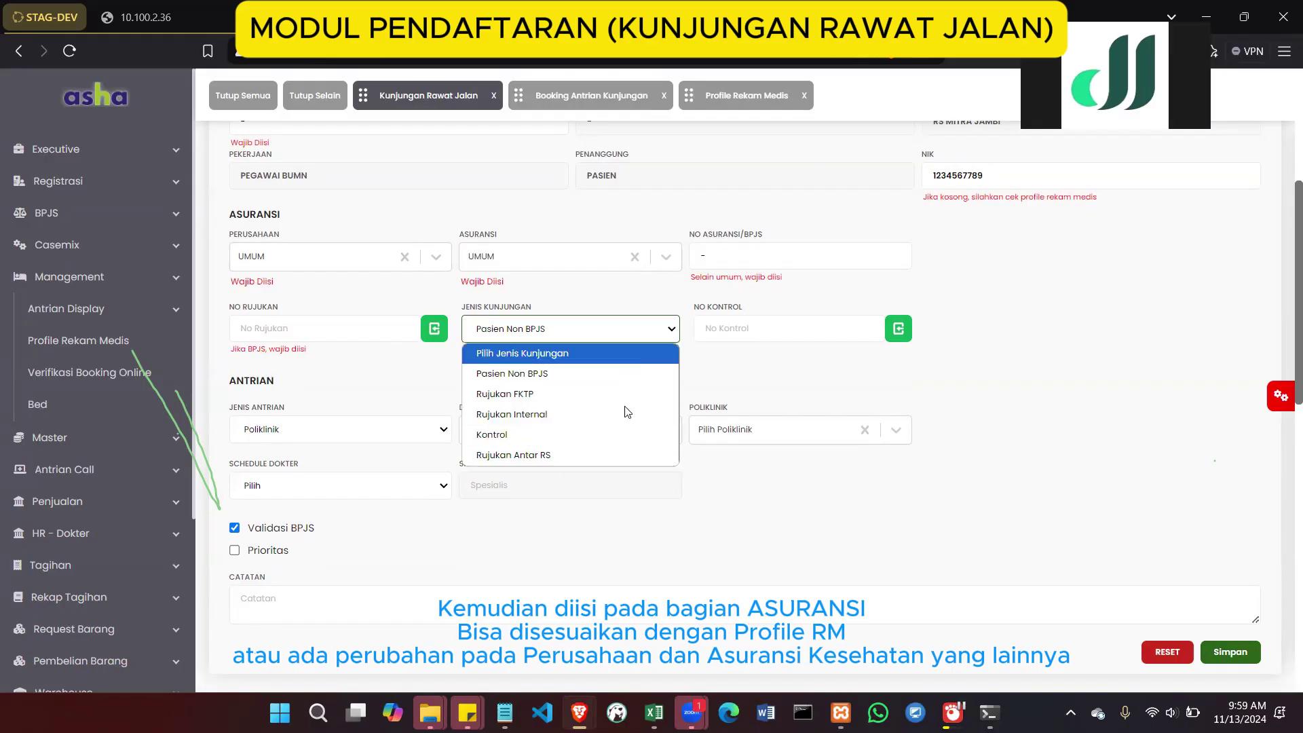
{"action": "left_click", "coordinate": [743, 335]}
{"action": "left_click", "coordinate": [649, 363]}
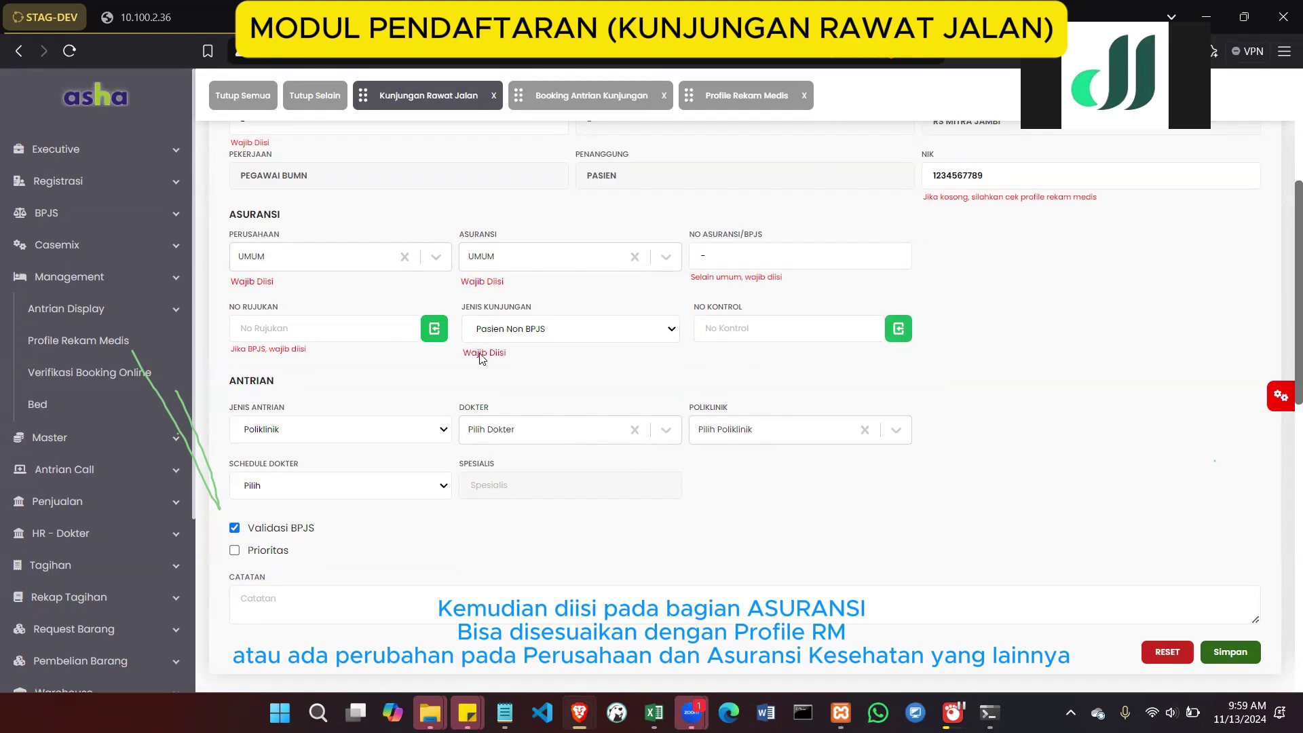
{"action": "left_click", "coordinate": [434, 333]}
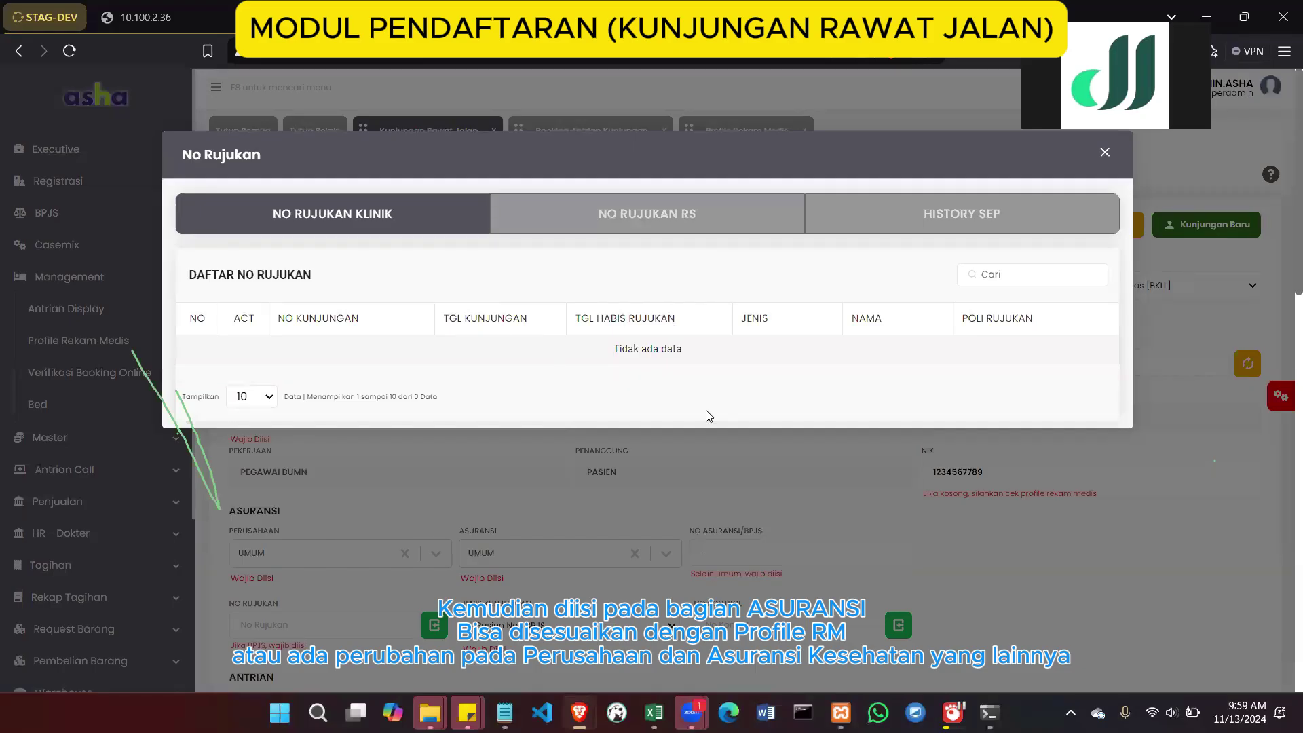
Close the empty No Rujukan lookup, then open and close the empty No Kontrol lookup
{"action": "left_click", "coordinate": [686, 448]}
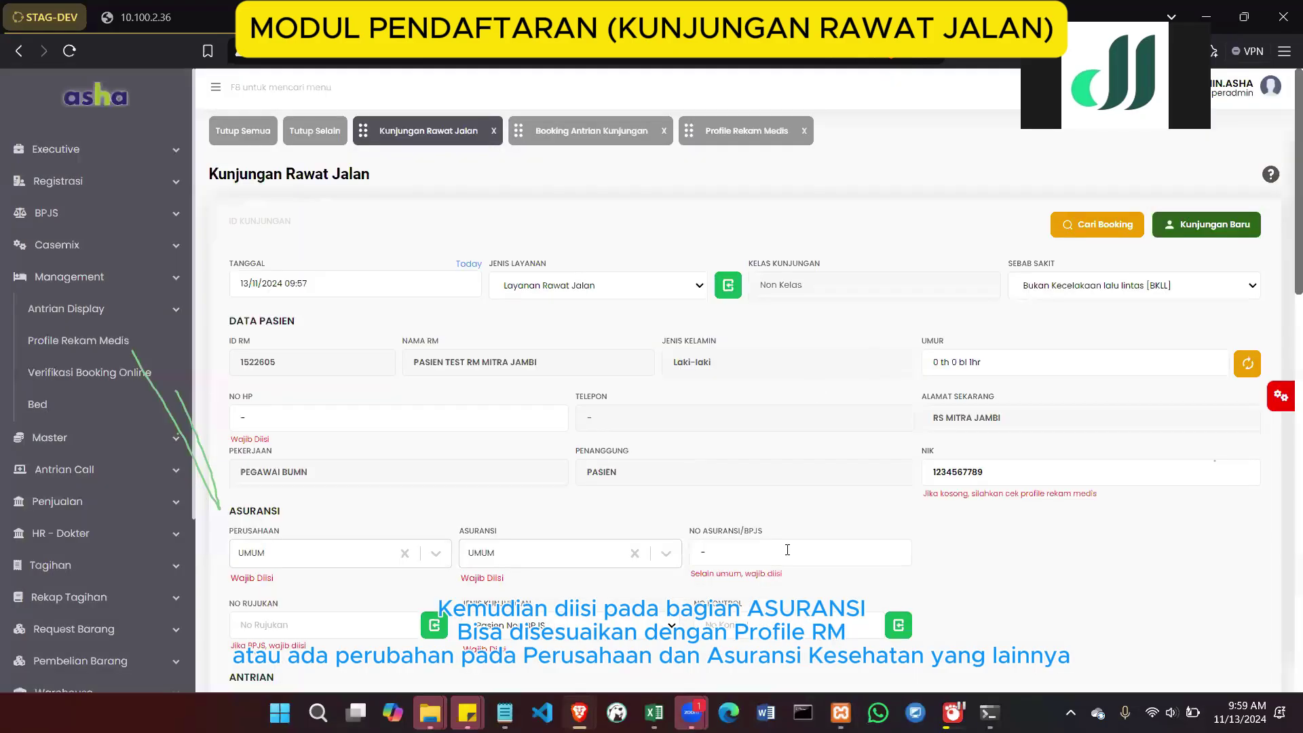
{"action": "scroll", "coordinate": [872, 360], "scroll_direction": "down", "scroll_amount": 6}
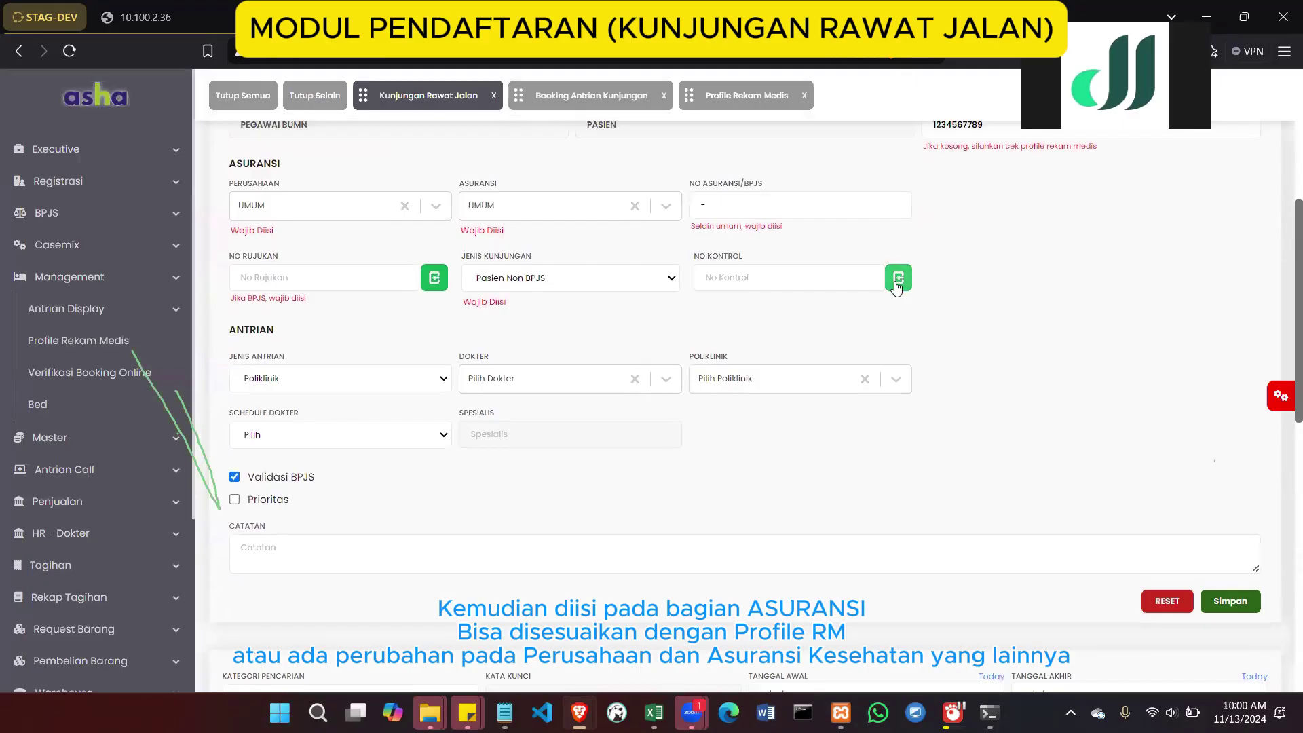
{"action": "left_click", "coordinate": [897, 277]}
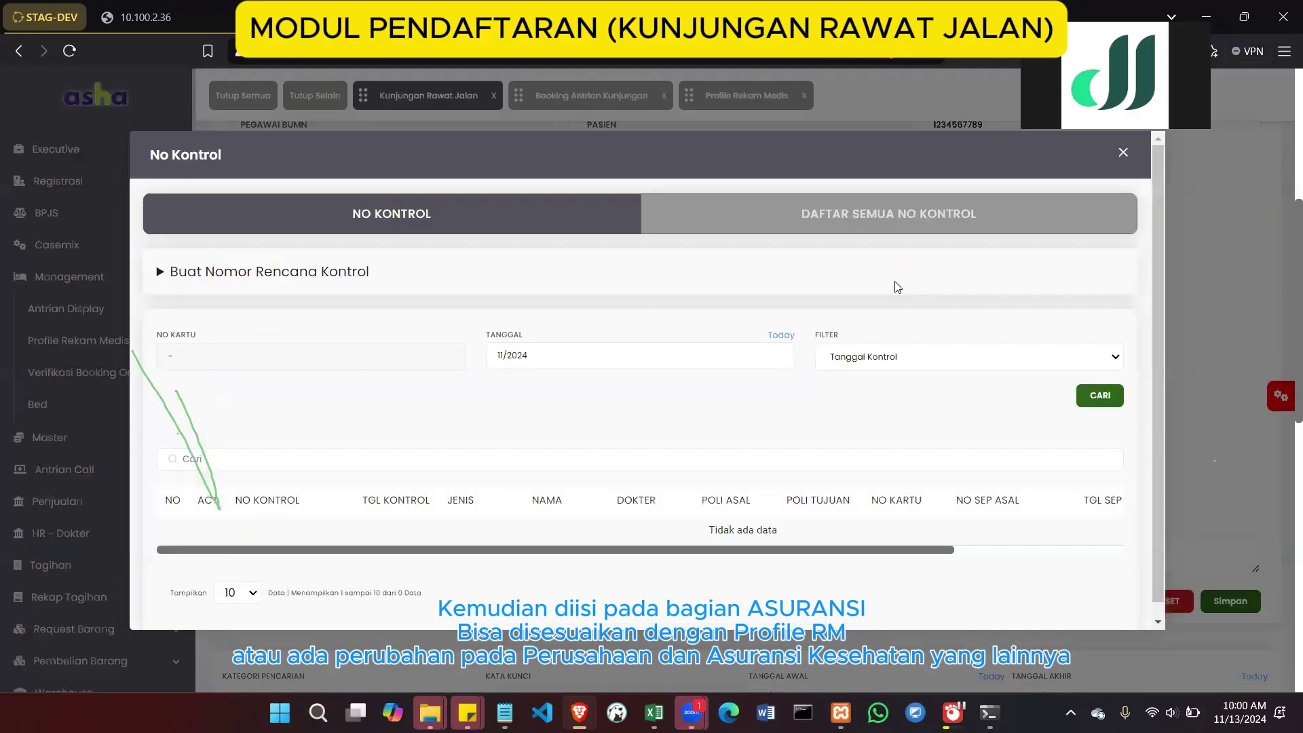
{"action": "left_click", "coordinate": [1123, 153]}
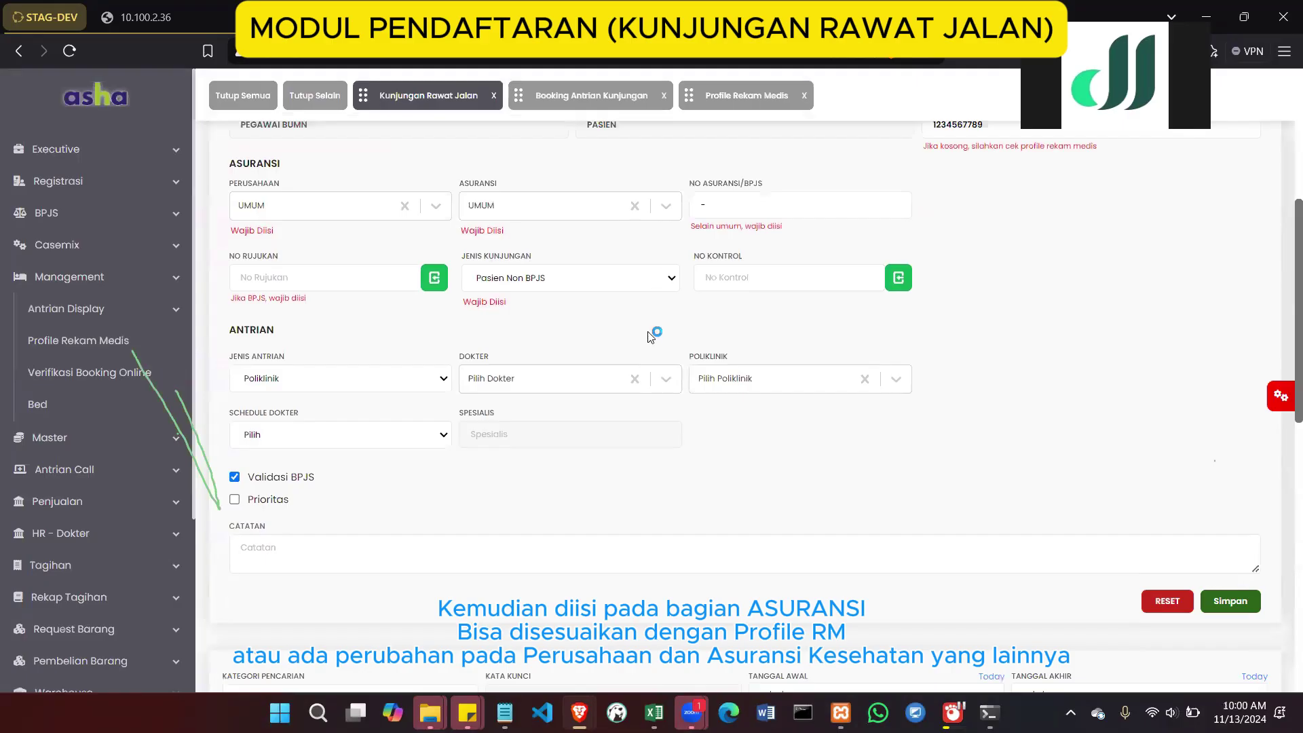
{"action": "scroll", "coordinate": [490, 258], "scroll_direction": "up", "scroll_amount": 5}
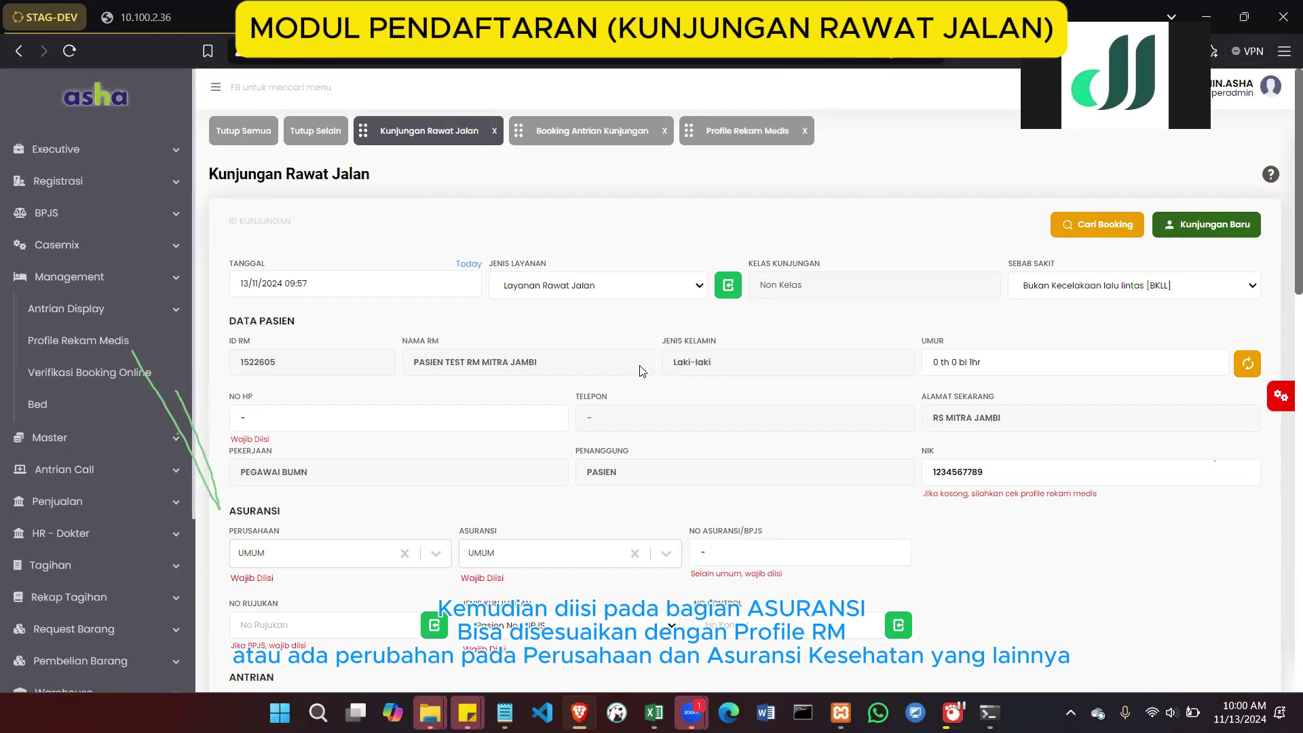
{"action": "scroll", "coordinate": [640, 371], "scroll_direction": "down", "scroll_amount": 4}
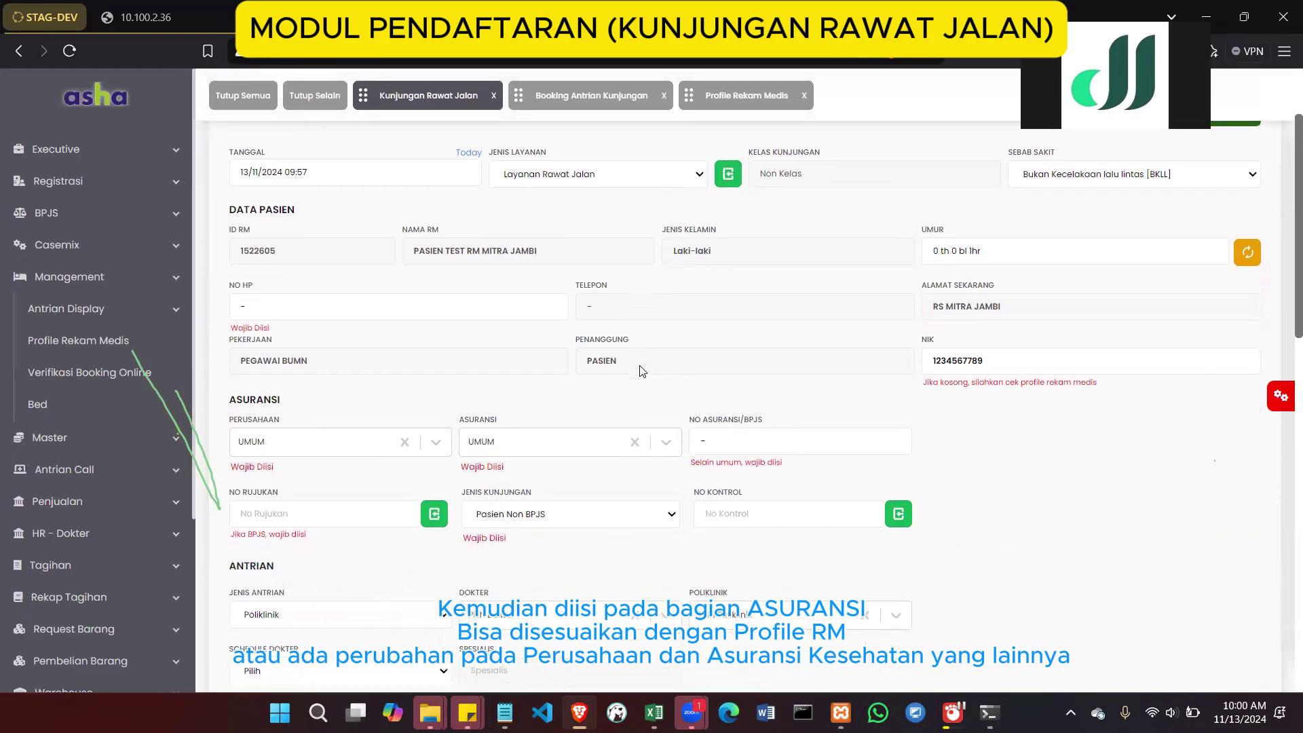
{"action": "scroll", "coordinate": [640, 371], "scroll_direction": "down", "scroll_amount": 3}
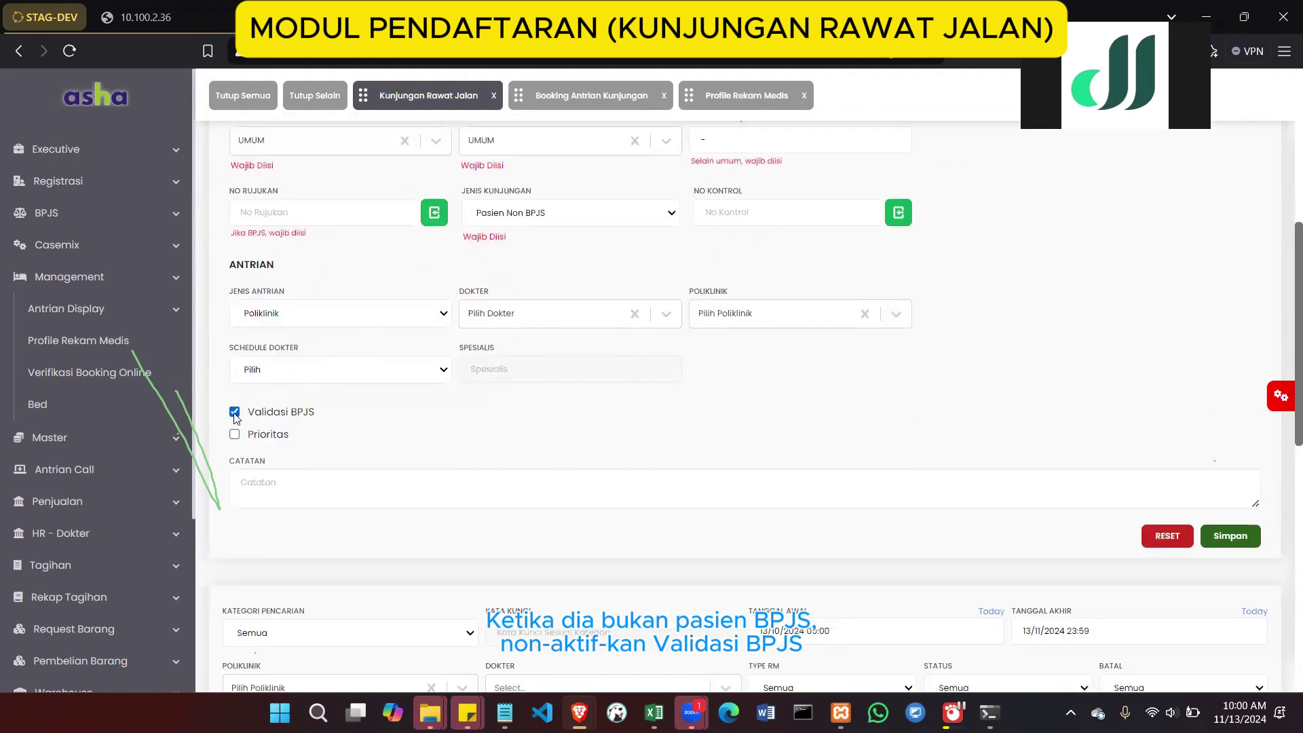
Pick a NON POLI doctor with the Rabu 09:52 - 14:00 schedule and untick Validasi BPJS
{"action": "left_click", "coordinate": [322, 317]}
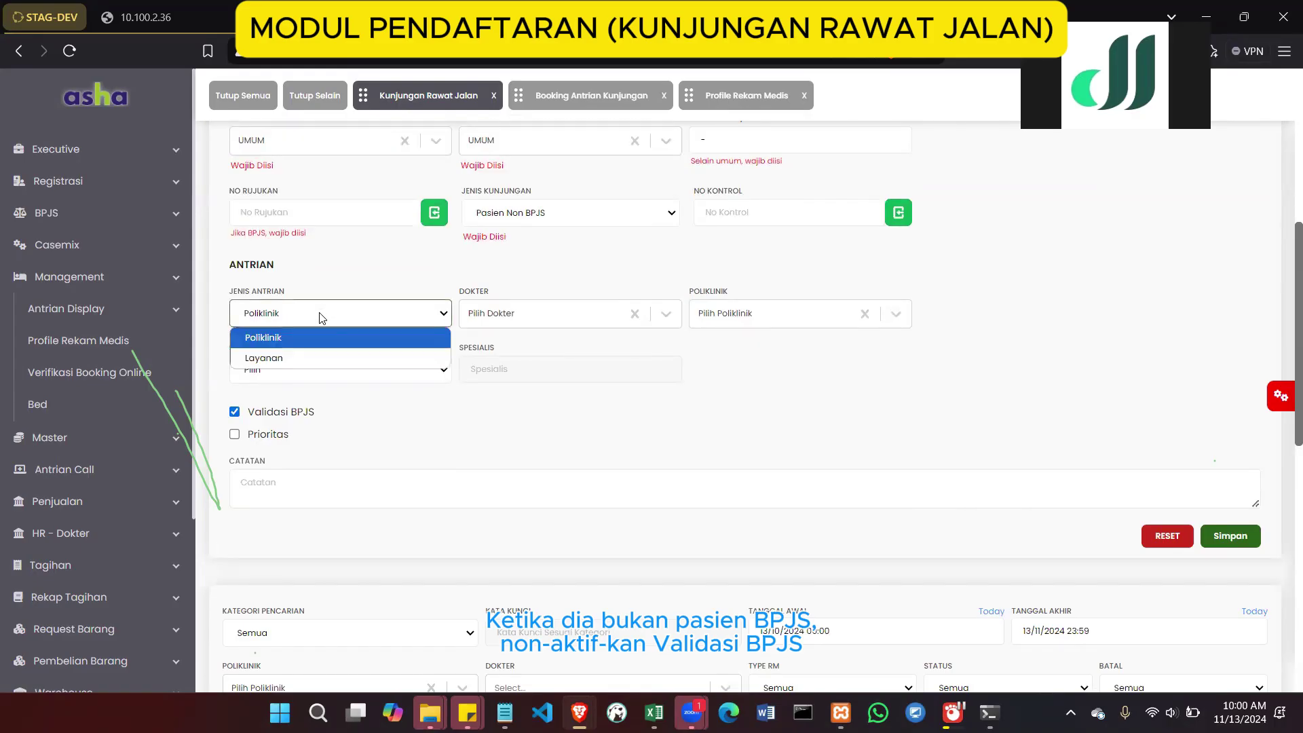
{"action": "left_click", "coordinate": [519, 322]}
{"action": "left_click", "coordinate": [514, 352]}
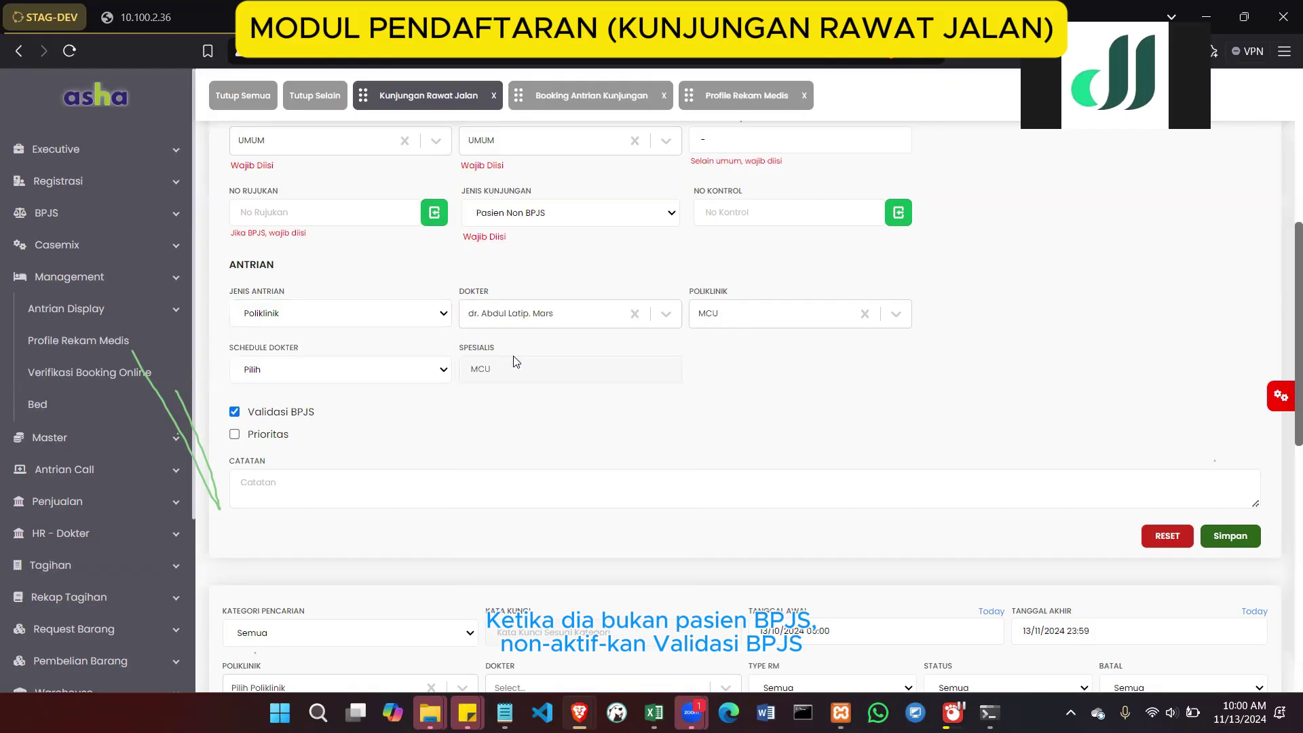
{"action": "left_click", "coordinate": [725, 325]}
{"action": "left_click", "coordinate": [724, 324]}
{"action": "left_click", "coordinate": [343, 373]}
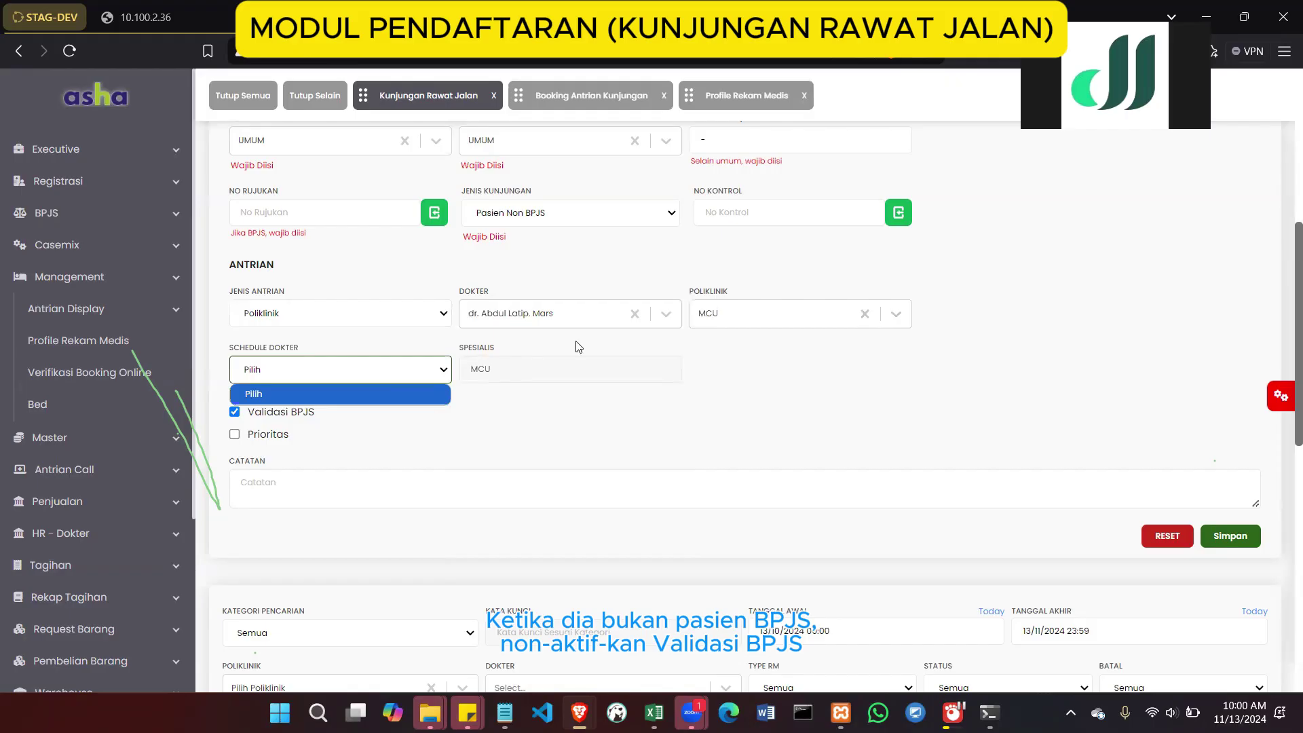
{"action": "left_click", "coordinate": [527, 314]}
{"action": "left_click", "coordinate": [533, 375]}
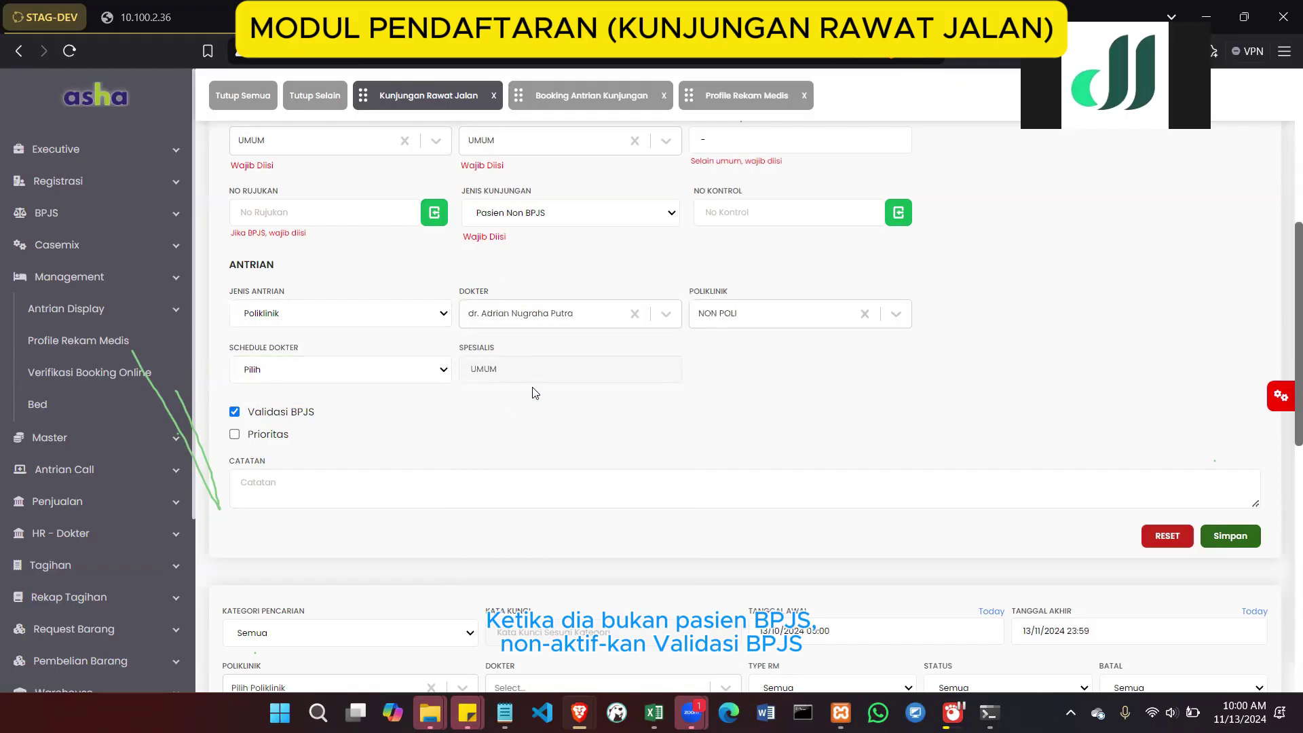
{"action": "left_click", "coordinate": [388, 372]}
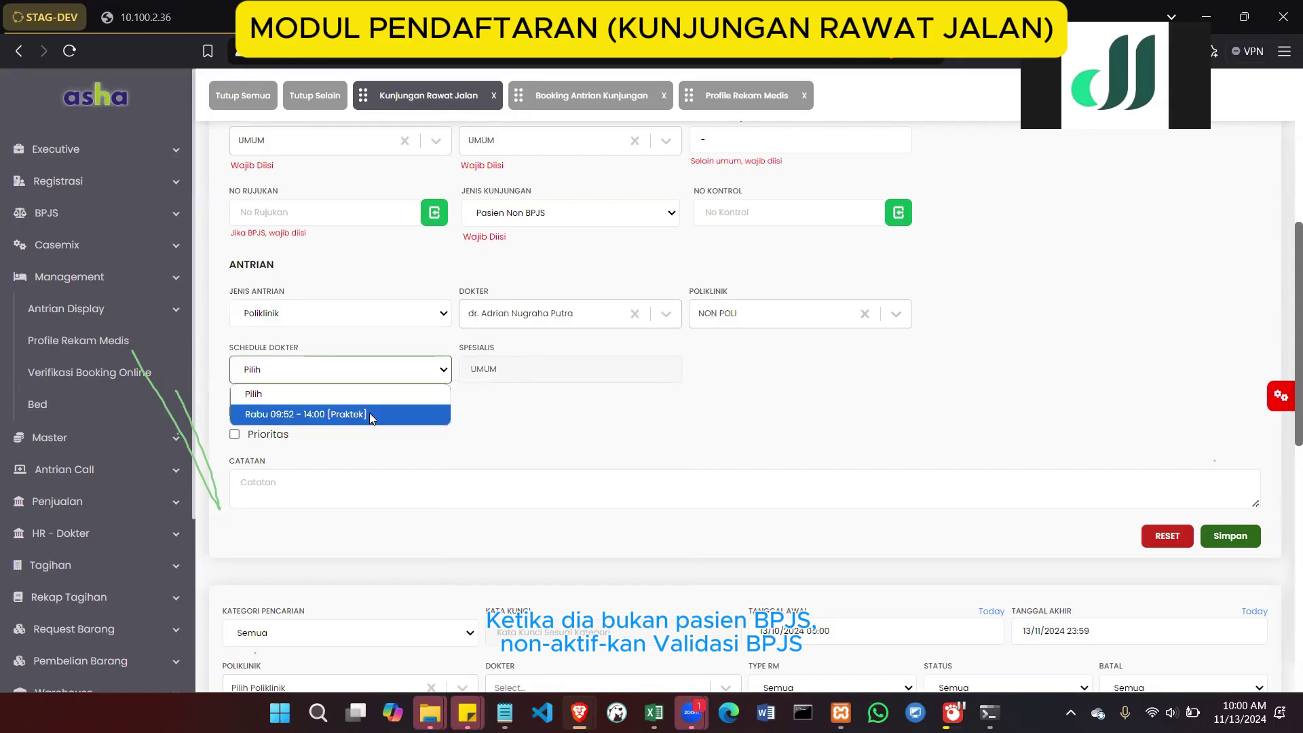
{"action": "left_click", "coordinate": [372, 415]}
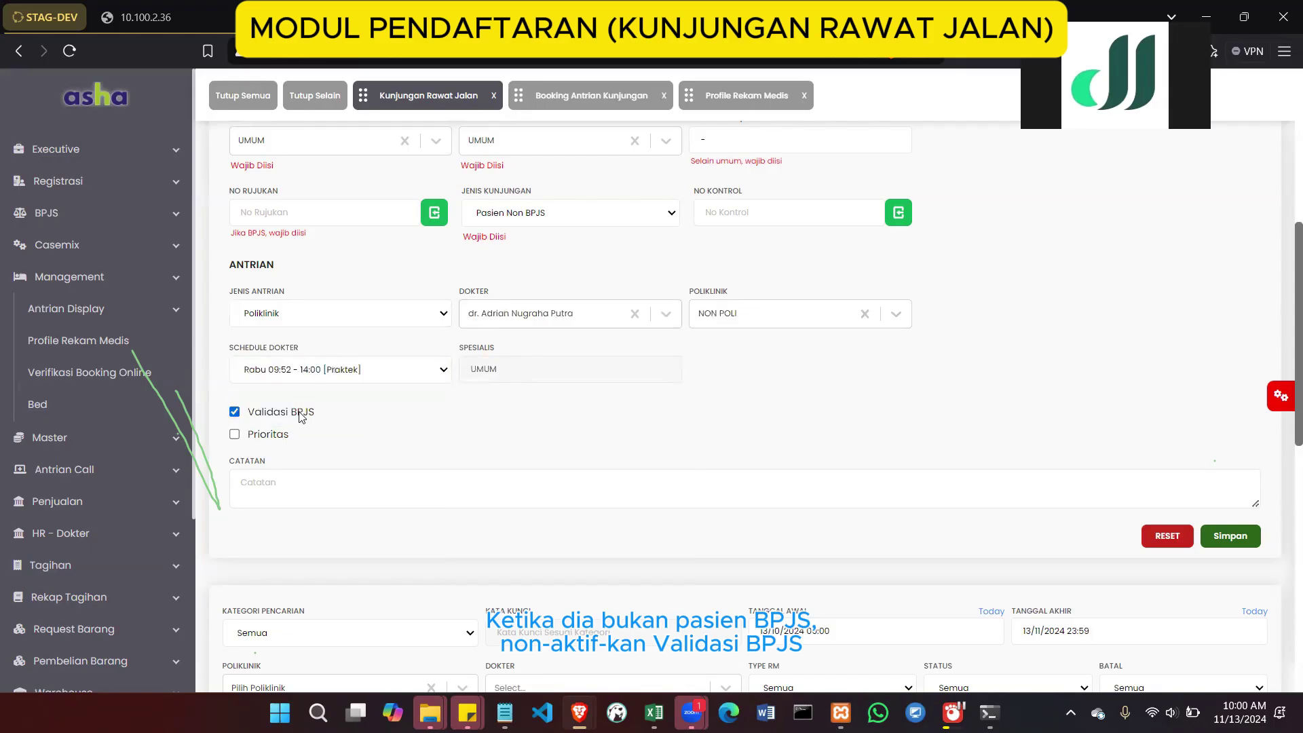
{"action": "left_click", "coordinate": [235, 412]}
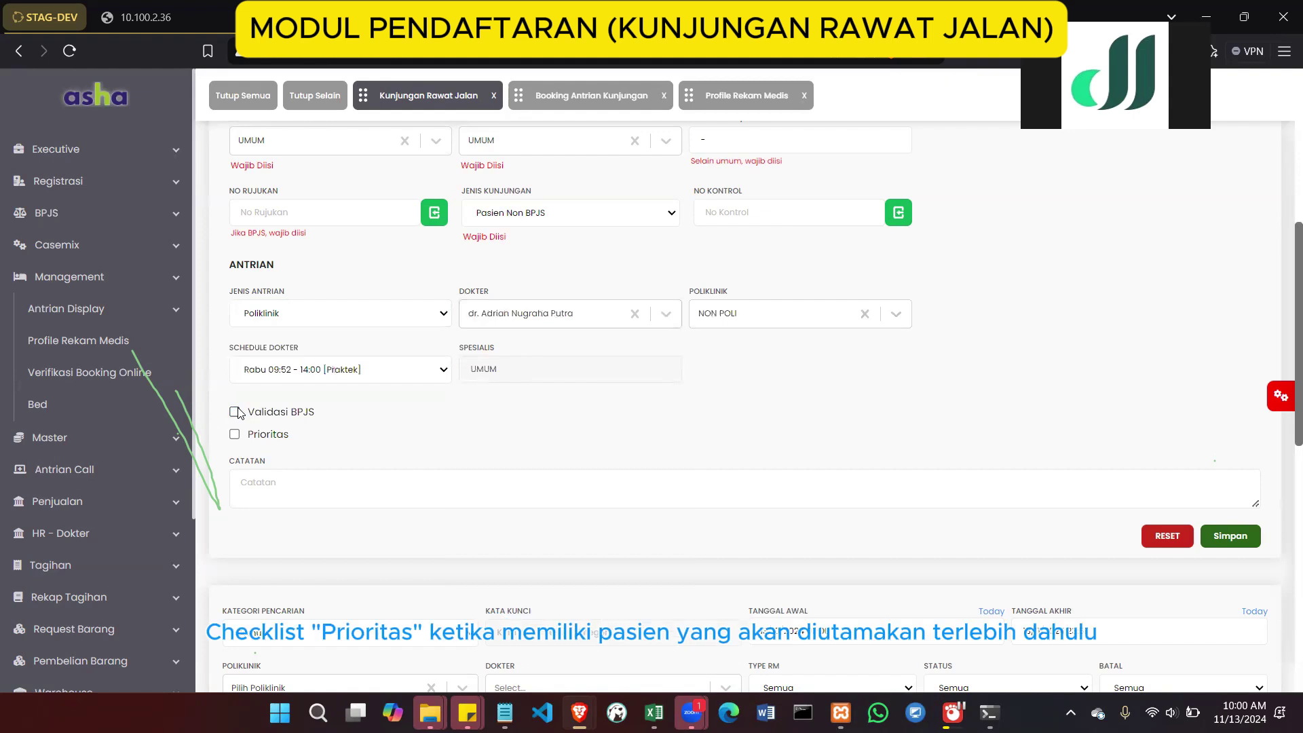
{"action": "left_click", "coordinate": [234, 434]}
{"action": "left_click", "coordinate": [234, 436]}
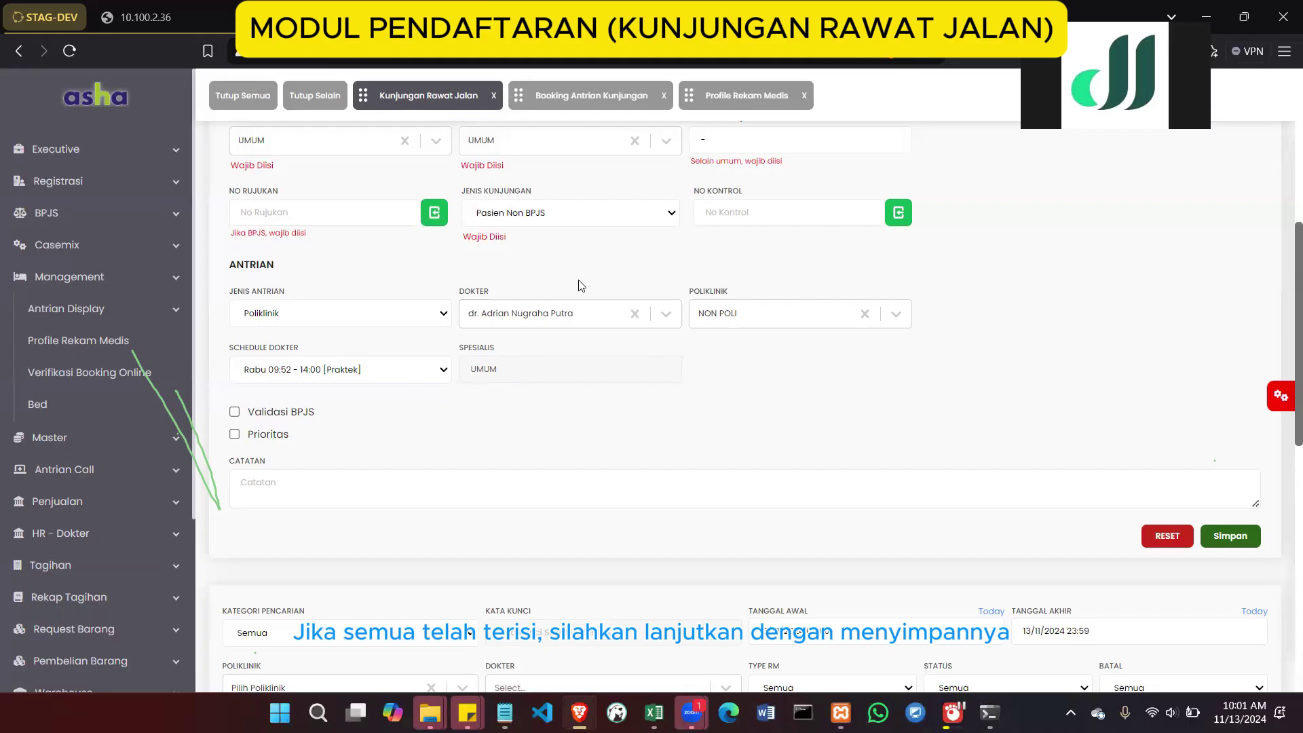
{"action": "scroll", "coordinate": [578, 285], "scroll_direction": "up", "scroll_amount": 2}
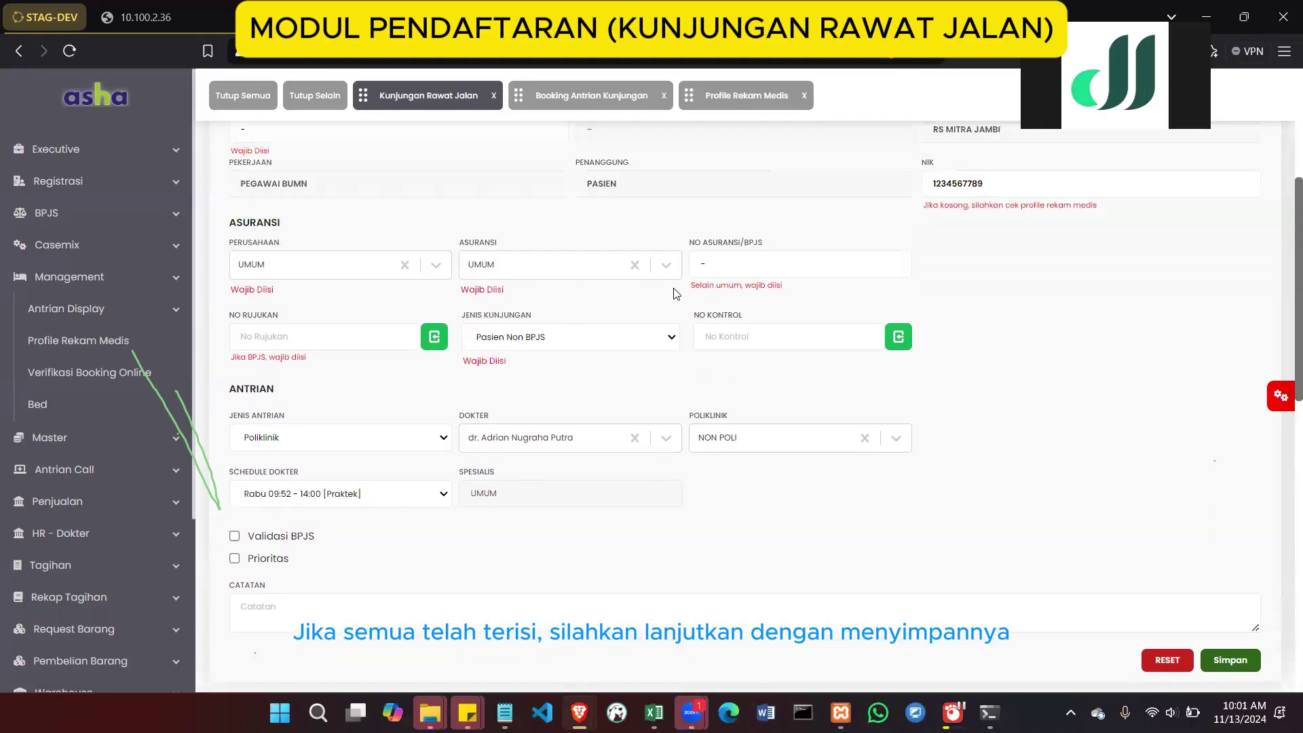
{"action": "scroll", "coordinate": [676, 293], "scroll_direction": "up", "scroll_amount": 1}
{"action": "scroll", "coordinate": [676, 293], "scroll_direction": "up", "scroll_amount": 3}
{"action": "scroll", "coordinate": [676, 293], "scroll_direction": "down", "scroll_amount": 9}
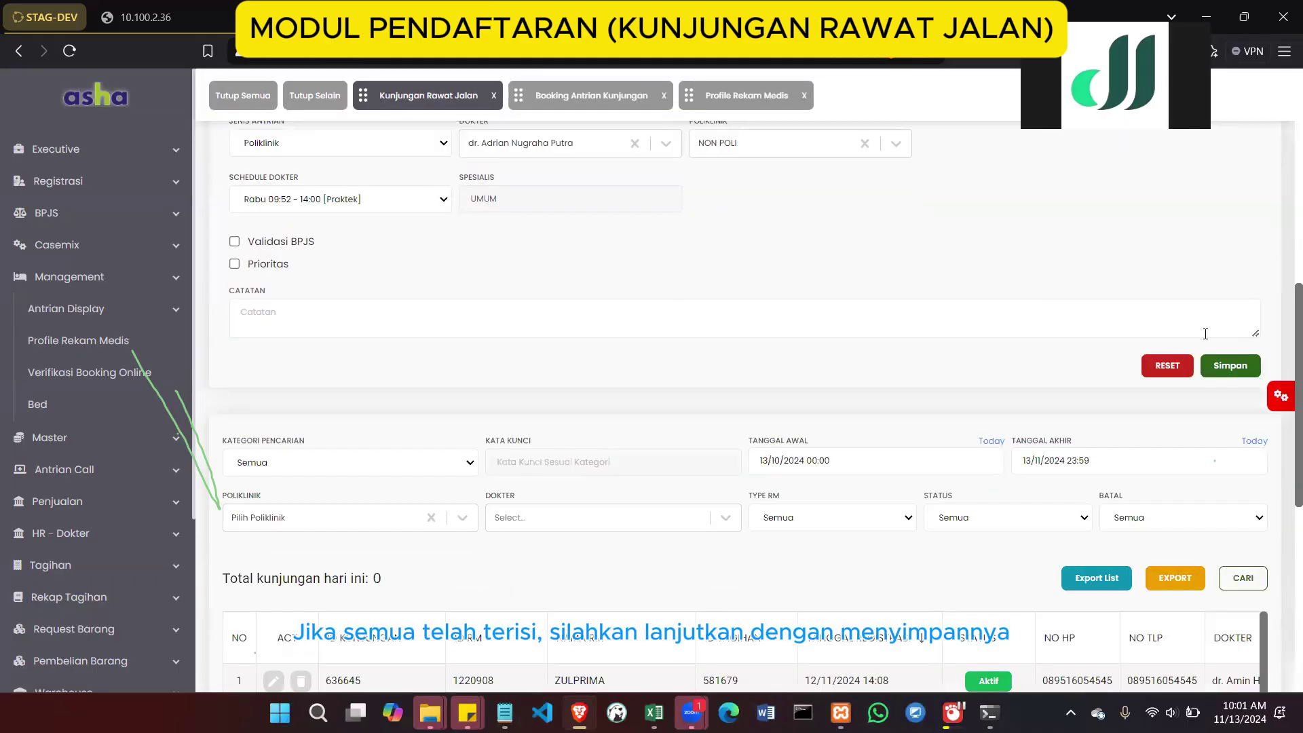
Save the outpatient visit as ID 636646
{"action": "left_click", "coordinate": [1217, 367]}
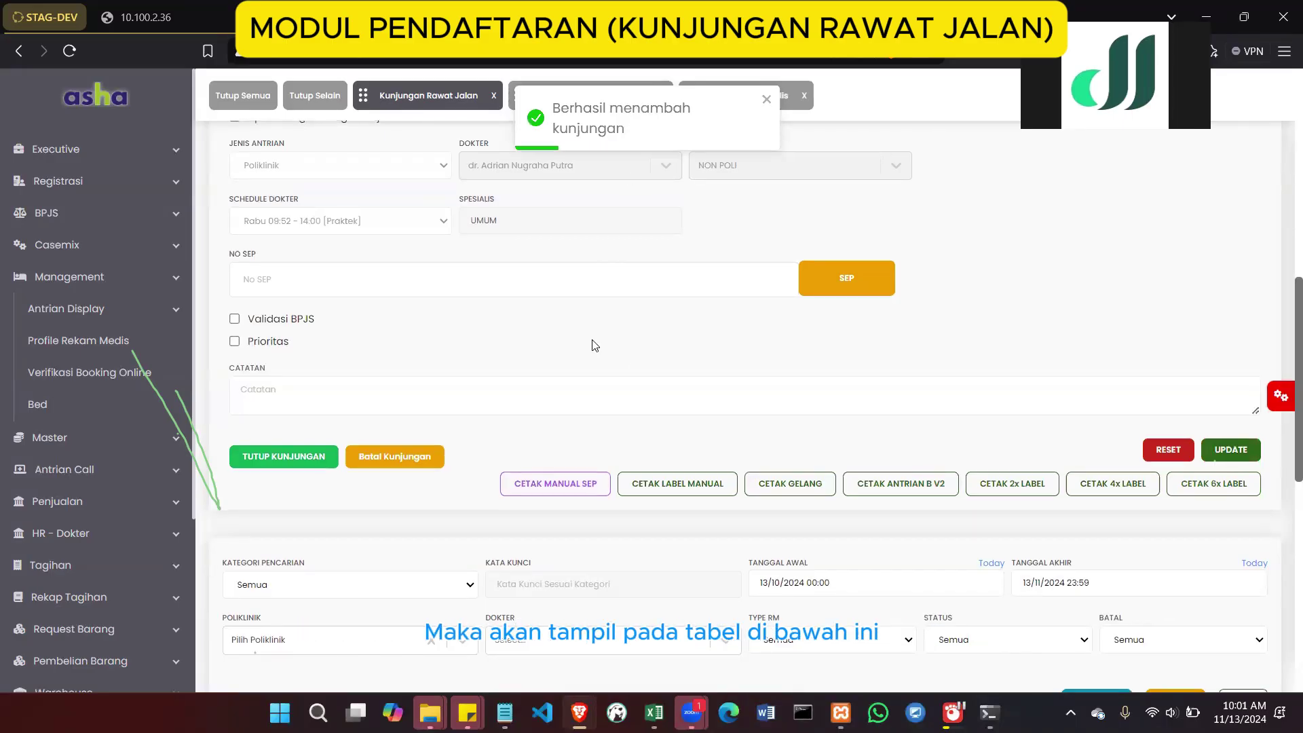
{"action": "scroll", "coordinate": [592, 345], "scroll_direction": "down", "scroll_amount": 2}
{"action": "scroll", "coordinate": [592, 345], "scroll_direction": "down", "scroll_amount": 4}
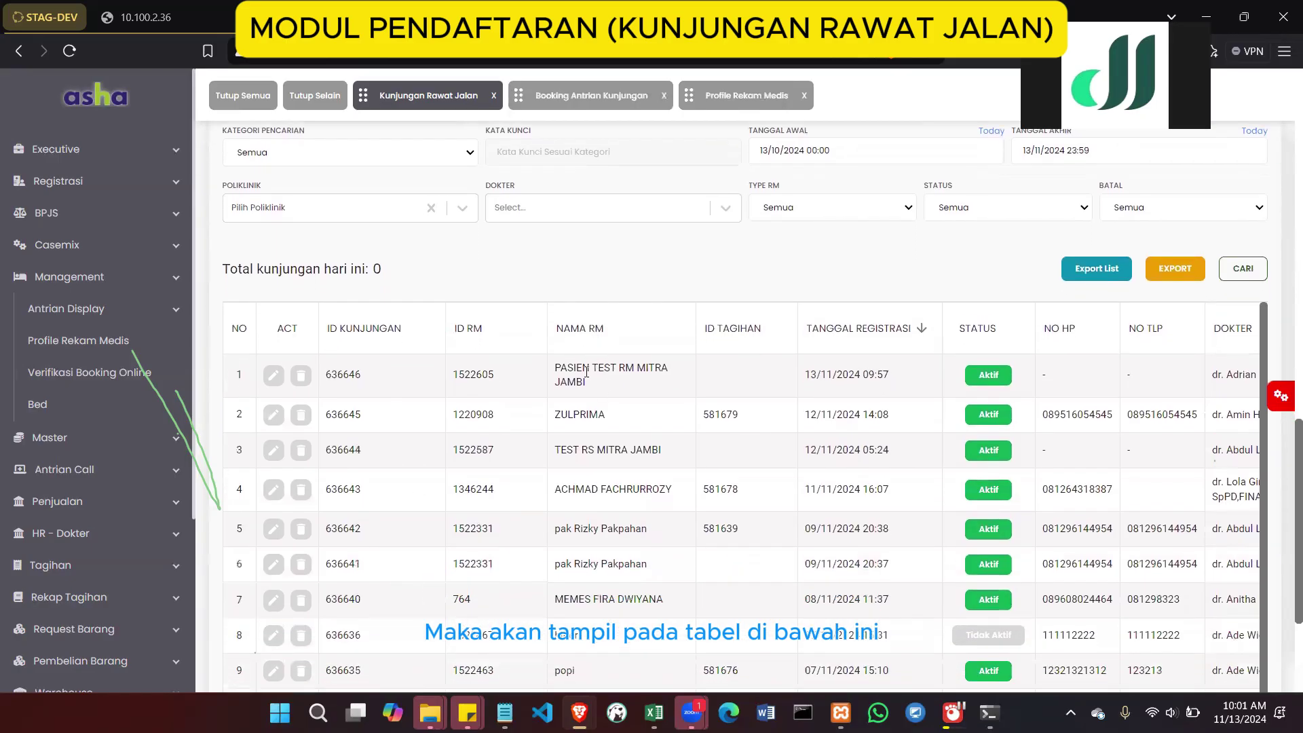
Inspect the new 13/11/2024 09:57 Aktif row heading the visits table
{"action": "left_click_drag", "start_coordinate": [586, 371], "coordinate": [554, 370]}
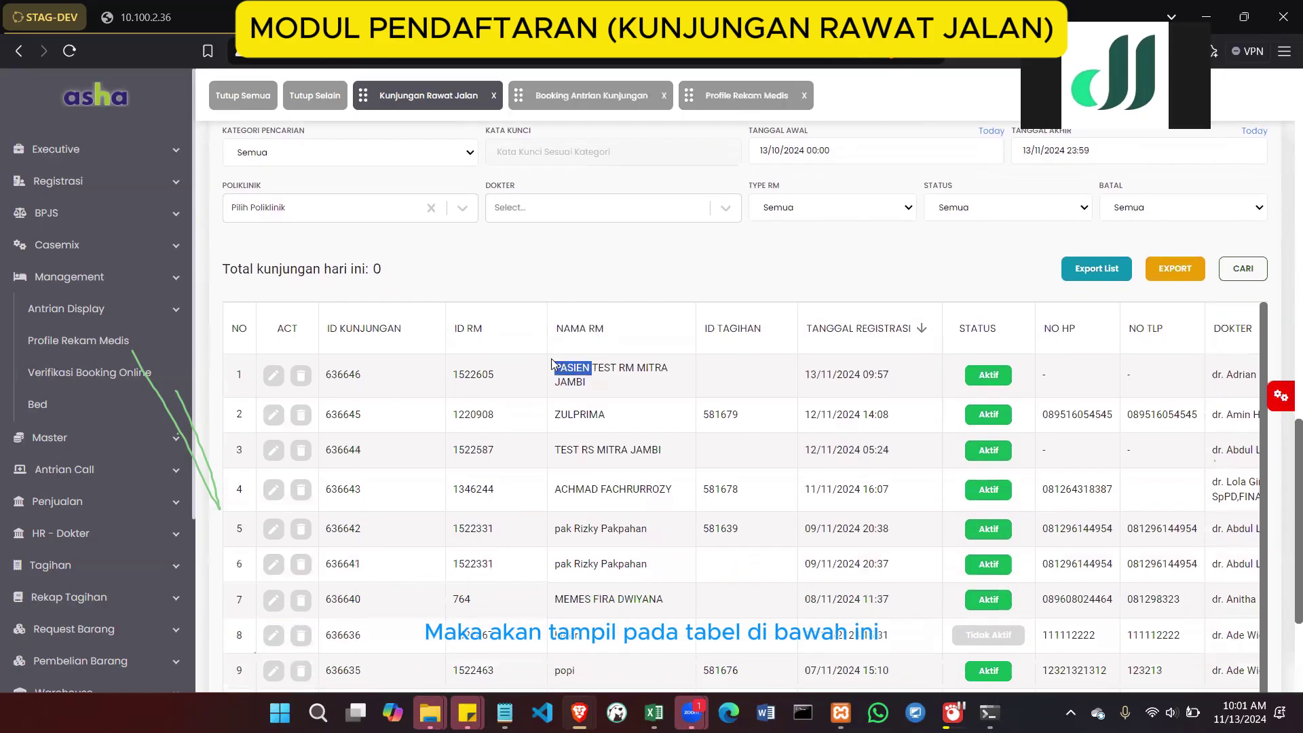
{"action": "left_click", "coordinate": [581, 384]}
{"action": "scroll", "coordinate": [637, 392], "scroll_direction": "right", "scroll_amount": 5}
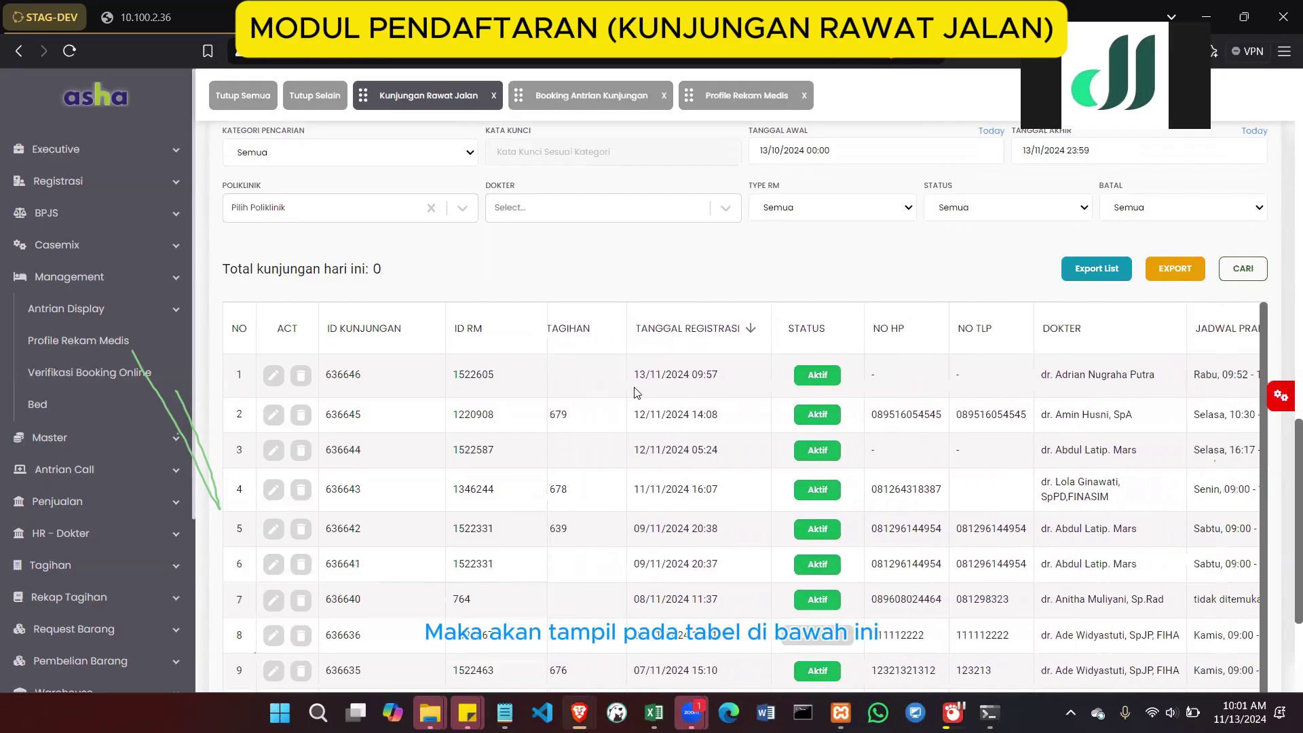
{"action": "scroll", "coordinate": [636, 392], "scroll_direction": "right", "scroll_amount": 4}
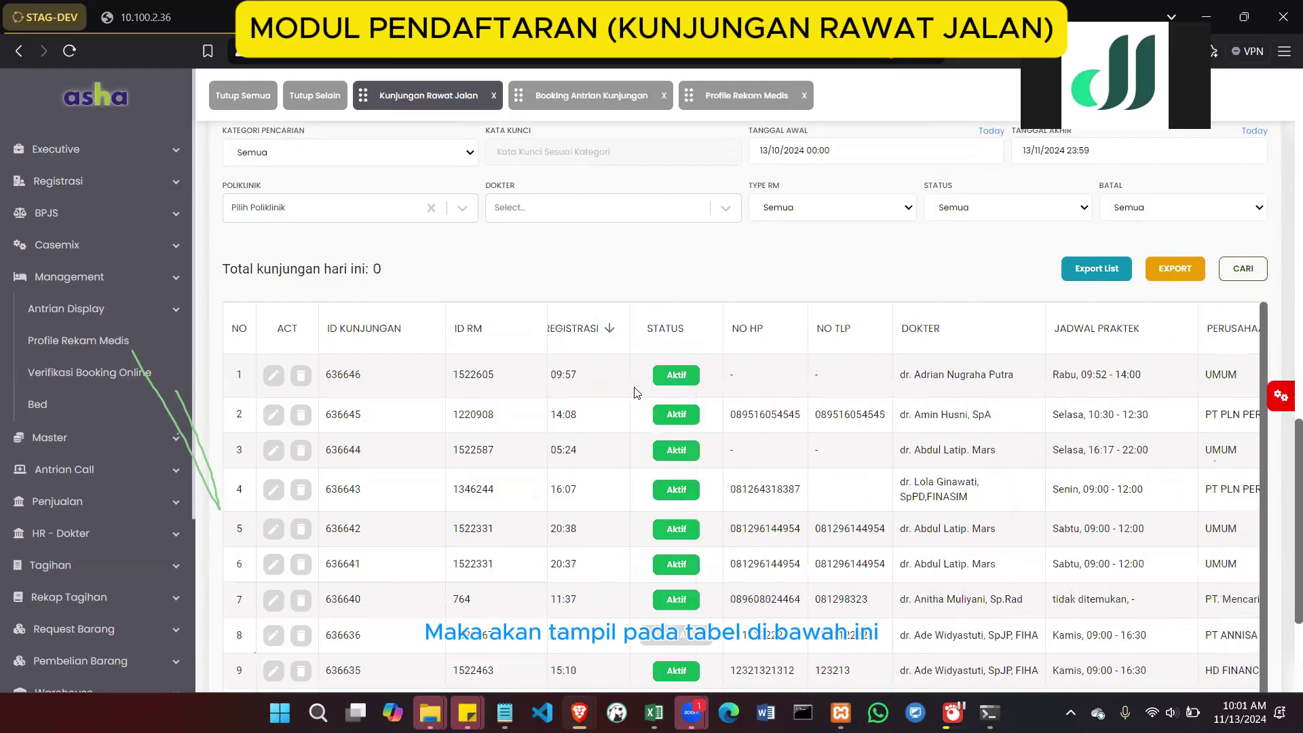
{"action": "scroll", "coordinate": [489, 393], "scroll_direction": "left", "scroll_amount": 9}
{"action": "double_click", "coordinate": [570, 381]}
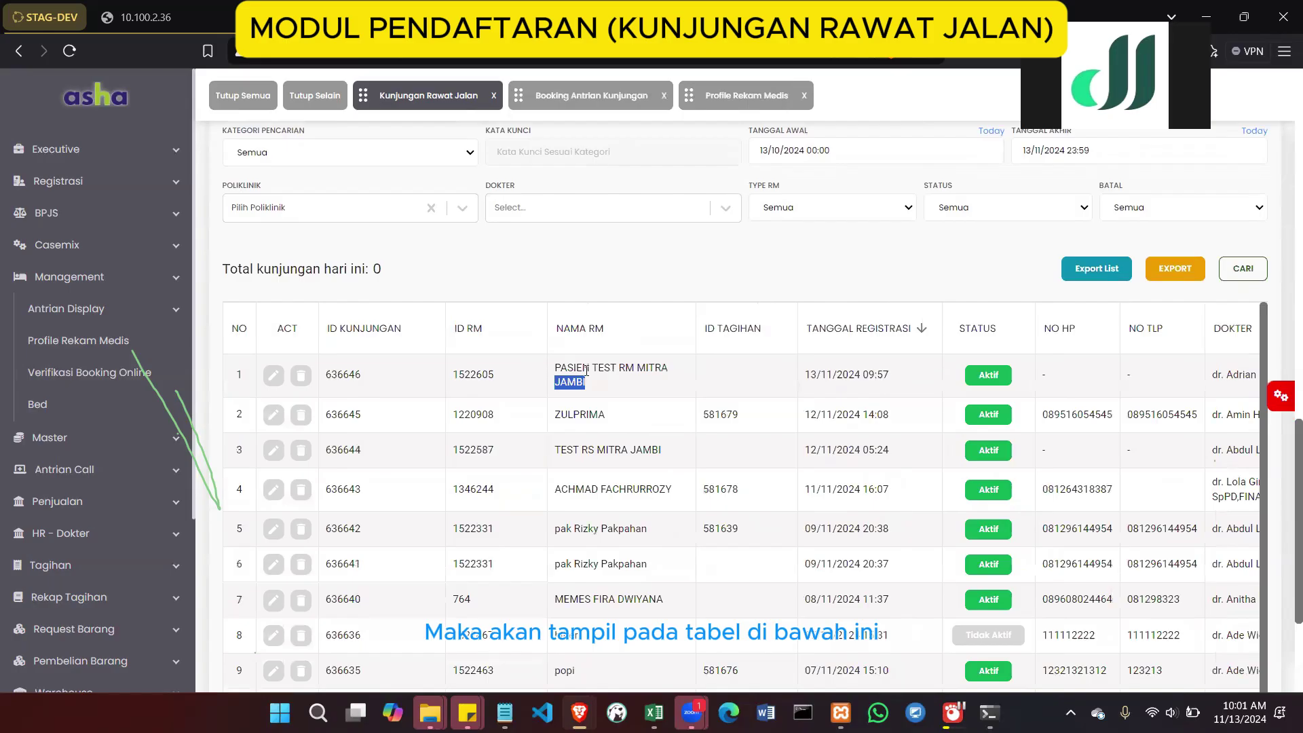
Open visit 636646 for editing and scroll through it to queue number D-101
{"action": "left_click", "coordinate": [273, 375]}
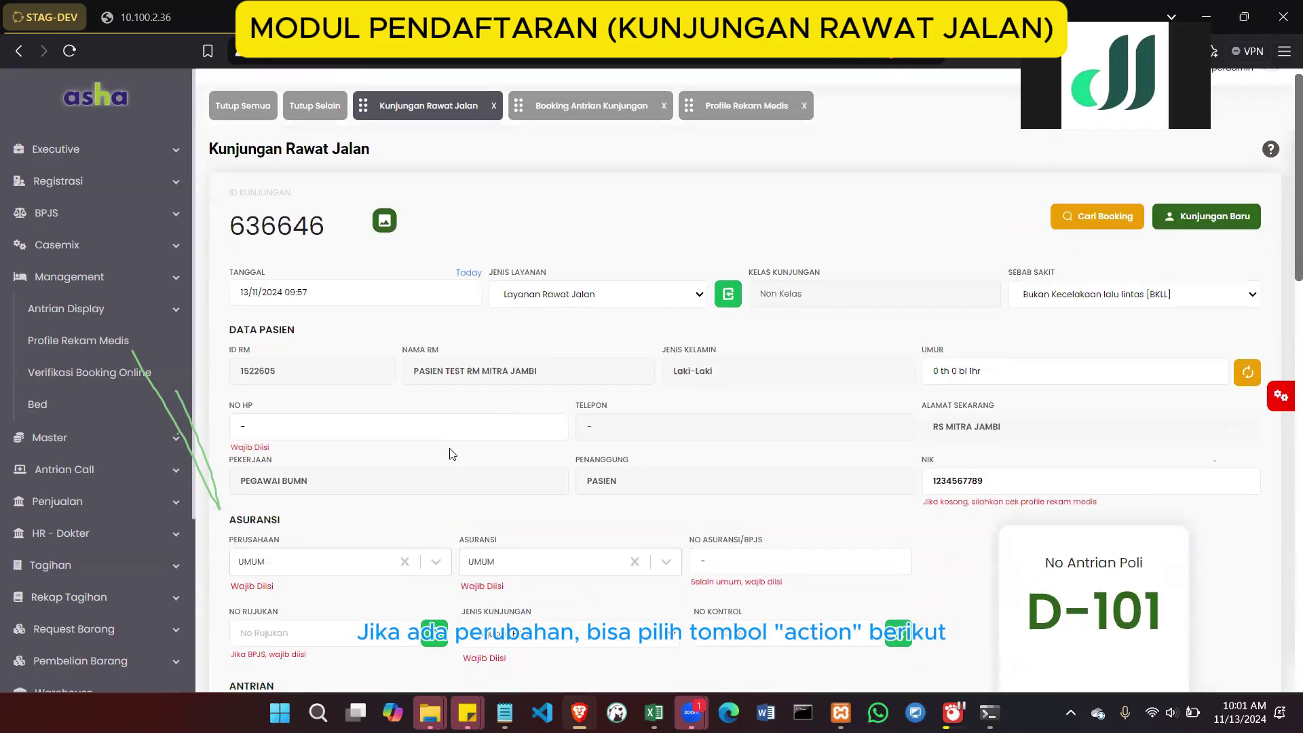
{"action": "scroll", "coordinate": [453, 454], "scroll_direction": "down", "scroll_amount": 2}
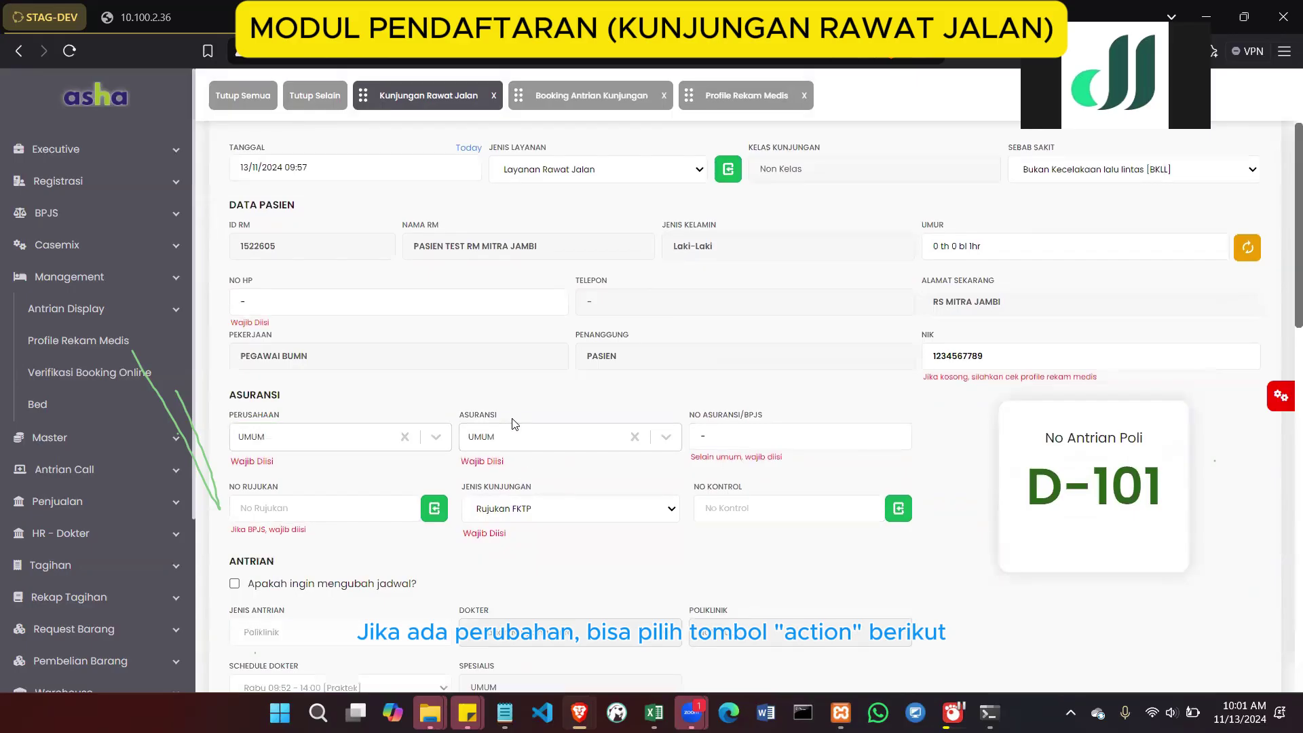
{"action": "scroll", "coordinate": [513, 423], "scroll_direction": "up", "scroll_amount": 1}
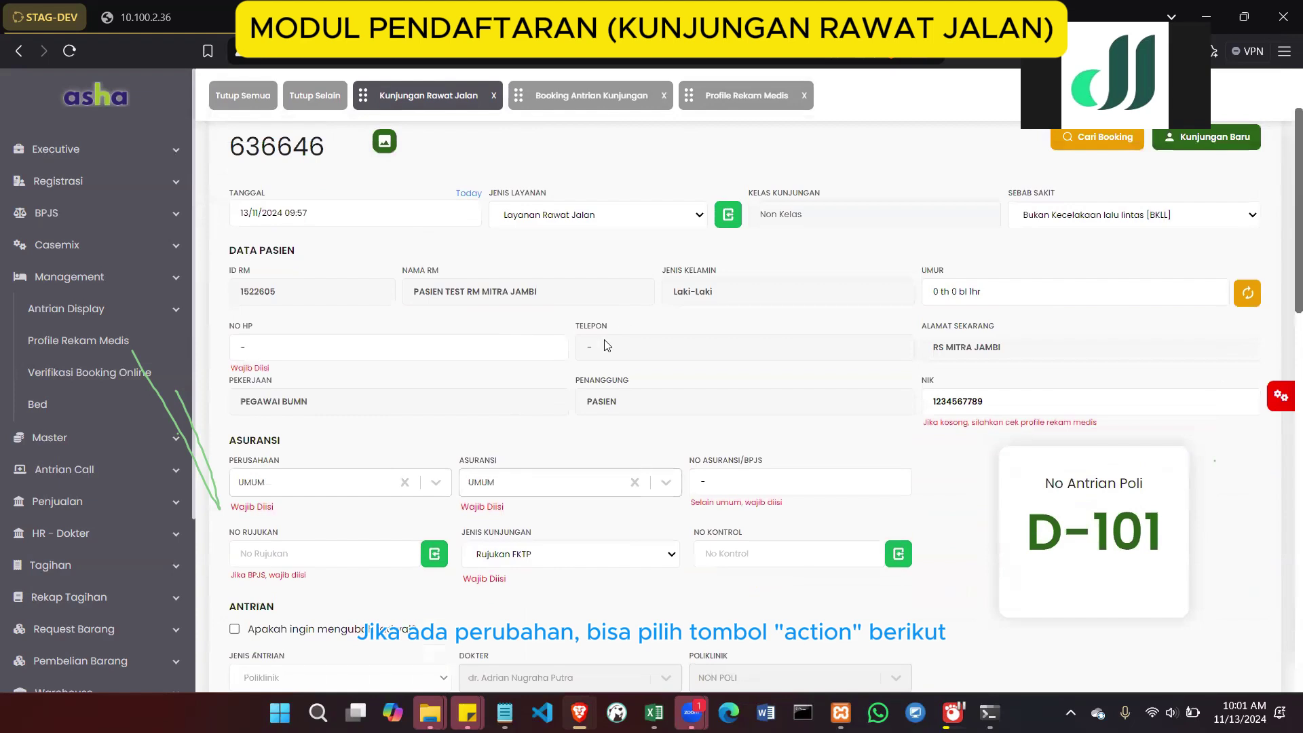
{"action": "scroll", "coordinate": [607, 346], "scroll_direction": "down", "scroll_amount": 2}
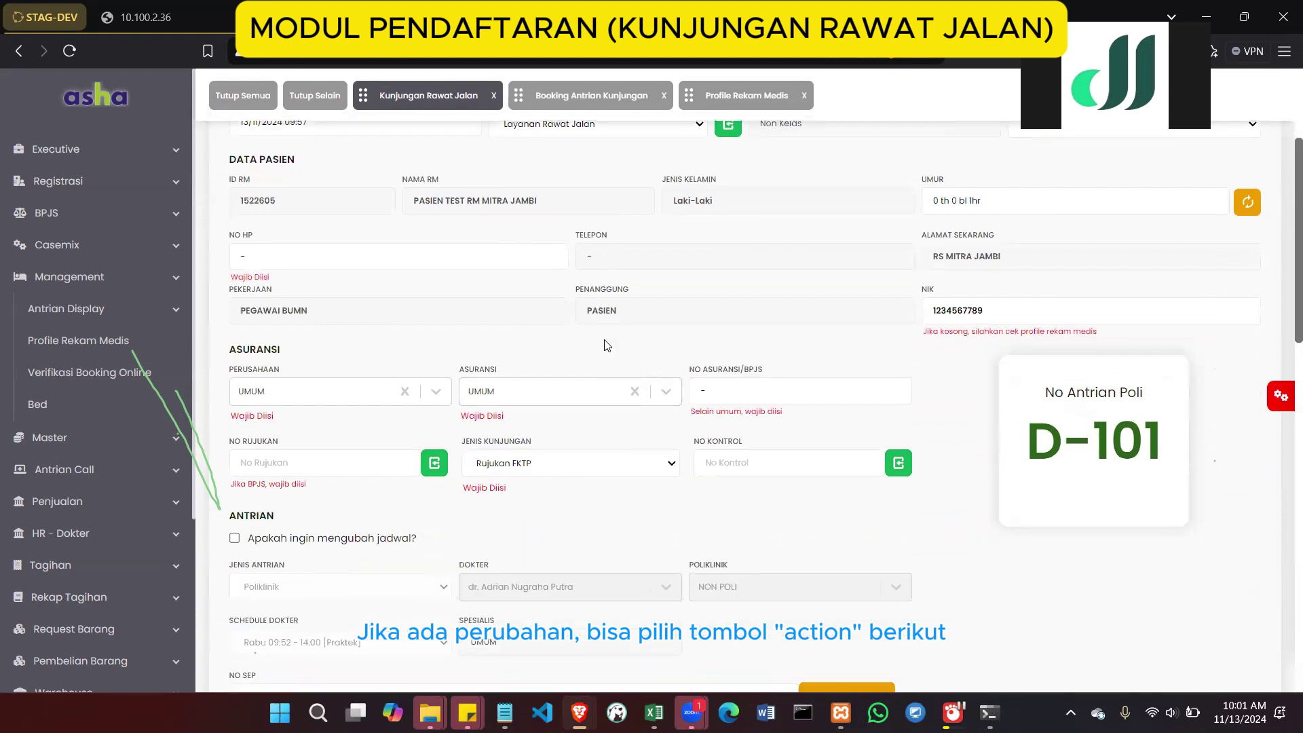
{"action": "scroll", "coordinate": [606, 346], "scroll_direction": "down", "scroll_amount": 6}
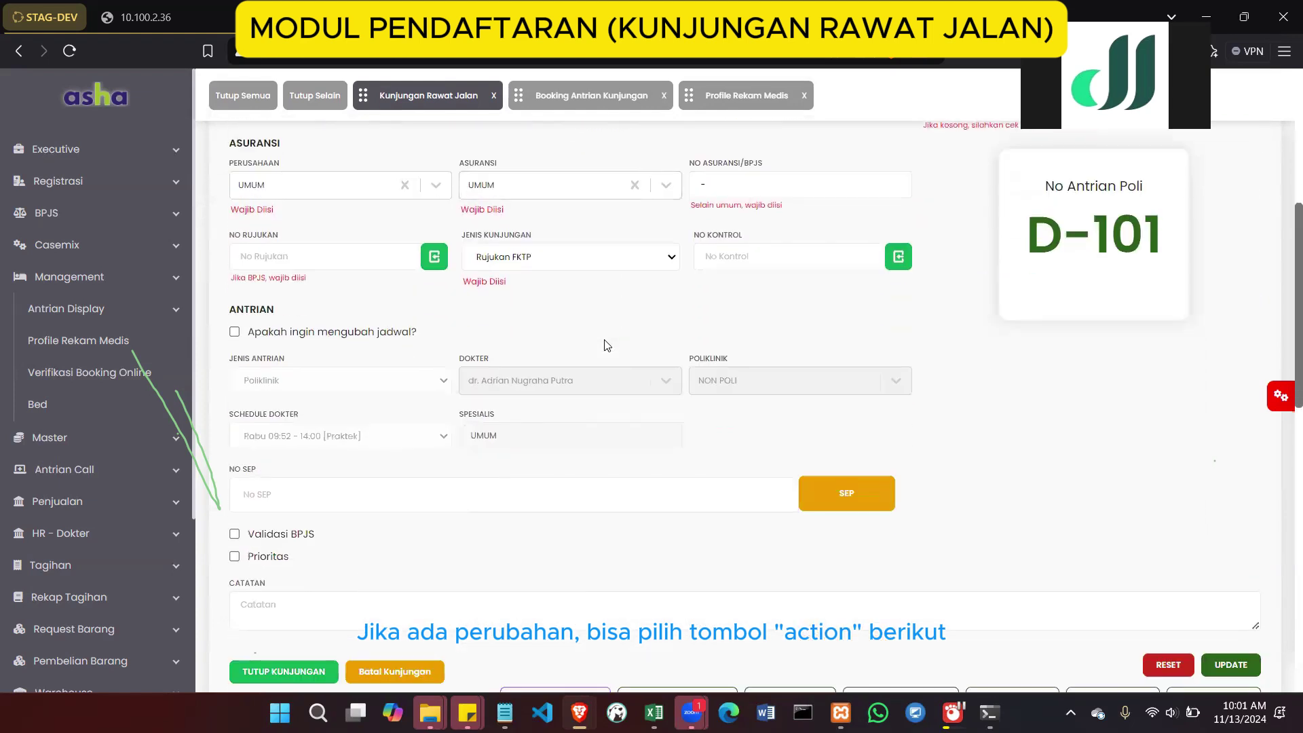
{"action": "scroll", "coordinate": [607, 347], "scroll_direction": "down", "scroll_amount": 1}
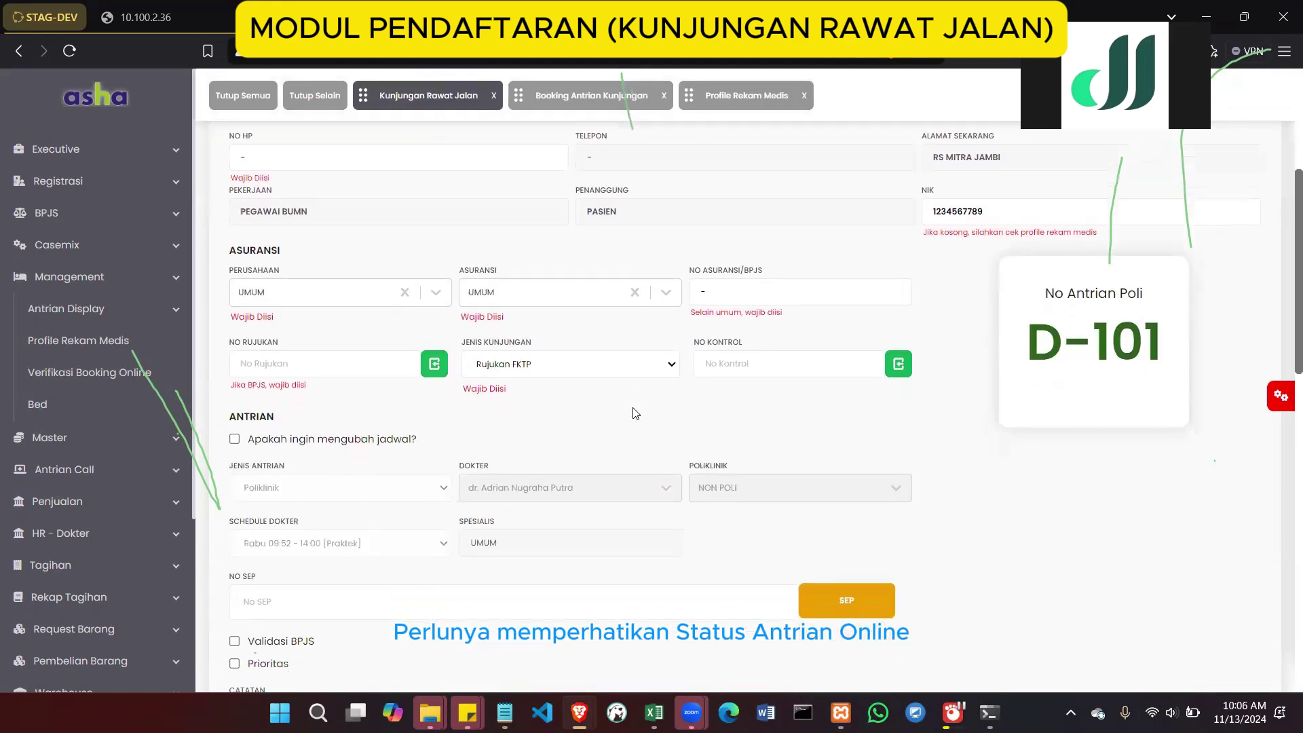
{"action": "scroll", "coordinate": [634, 412], "scroll_direction": "up", "scroll_amount": 5}
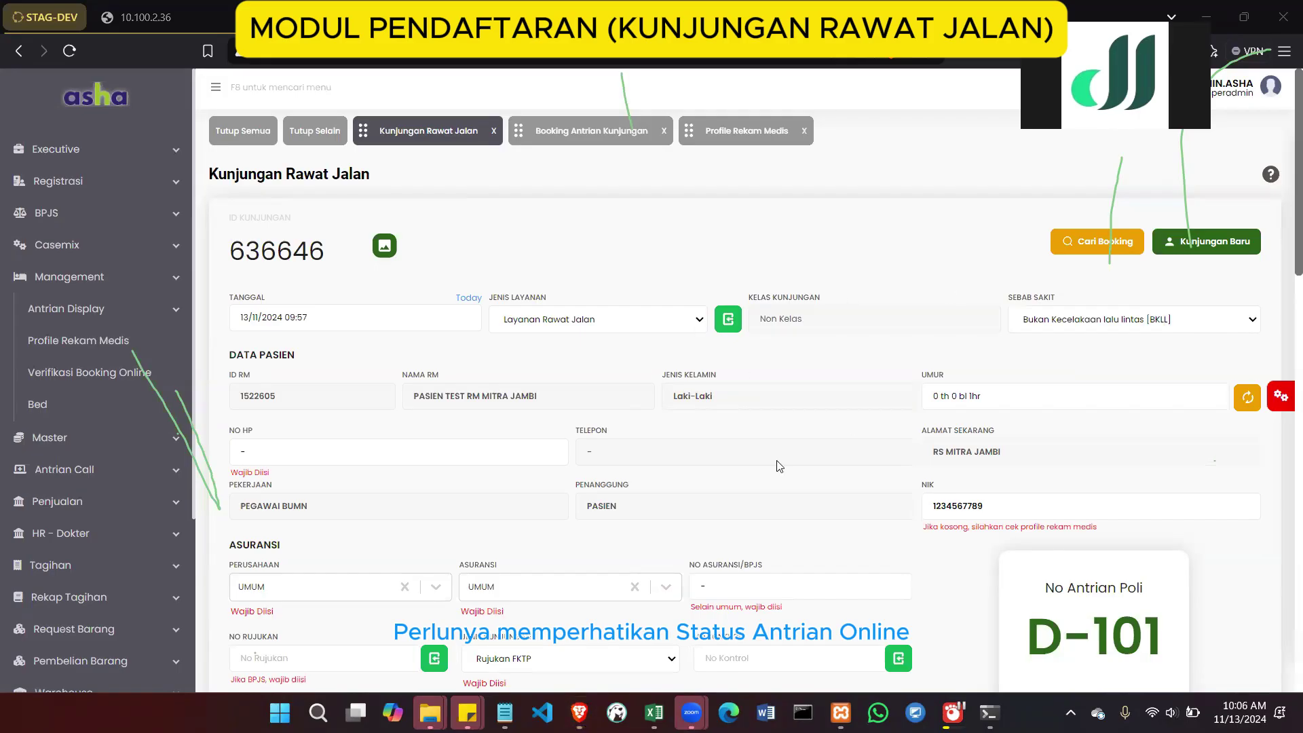
{"action": "scroll", "coordinate": [779, 465], "scroll_direction": "down", "scroll_amount": 6}
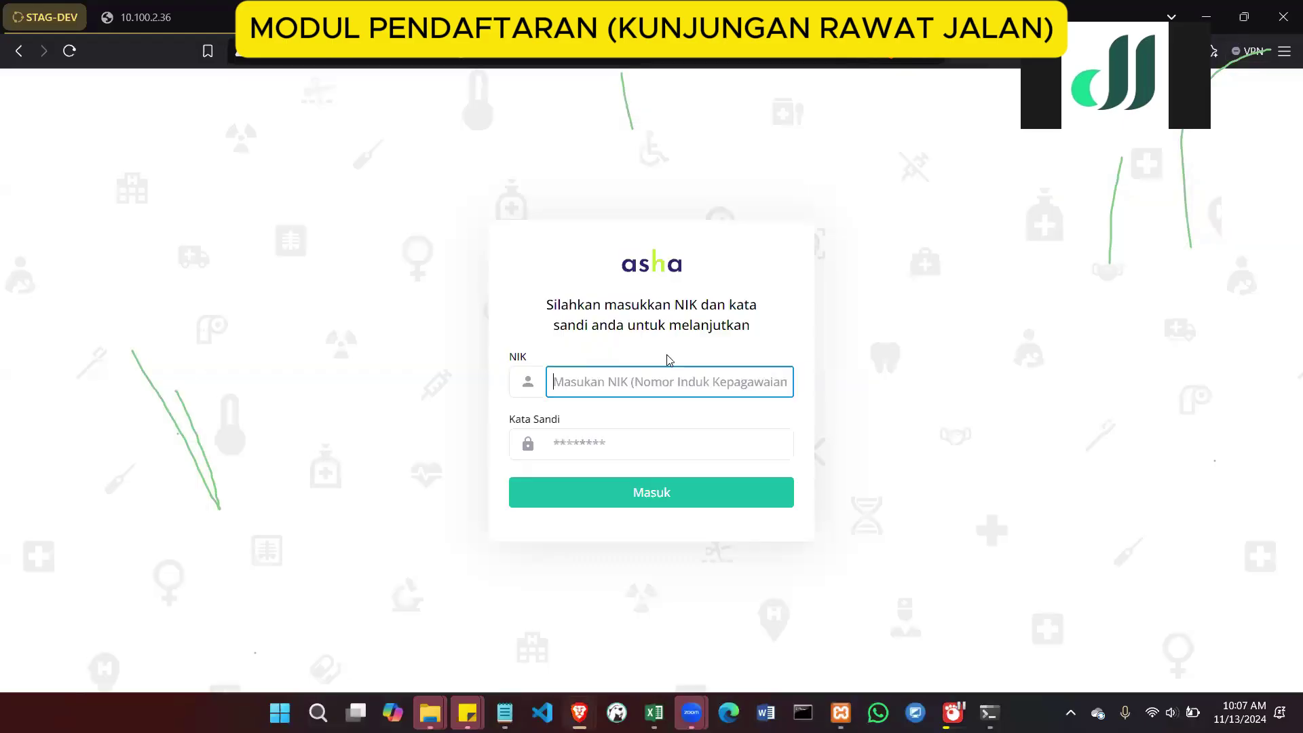
Sign back in with the saved account, open SIMRS, and go to Registrasi > Kunjungan Rawat Jalan
{"action": "left_click", "coordinate": [656, 372]}
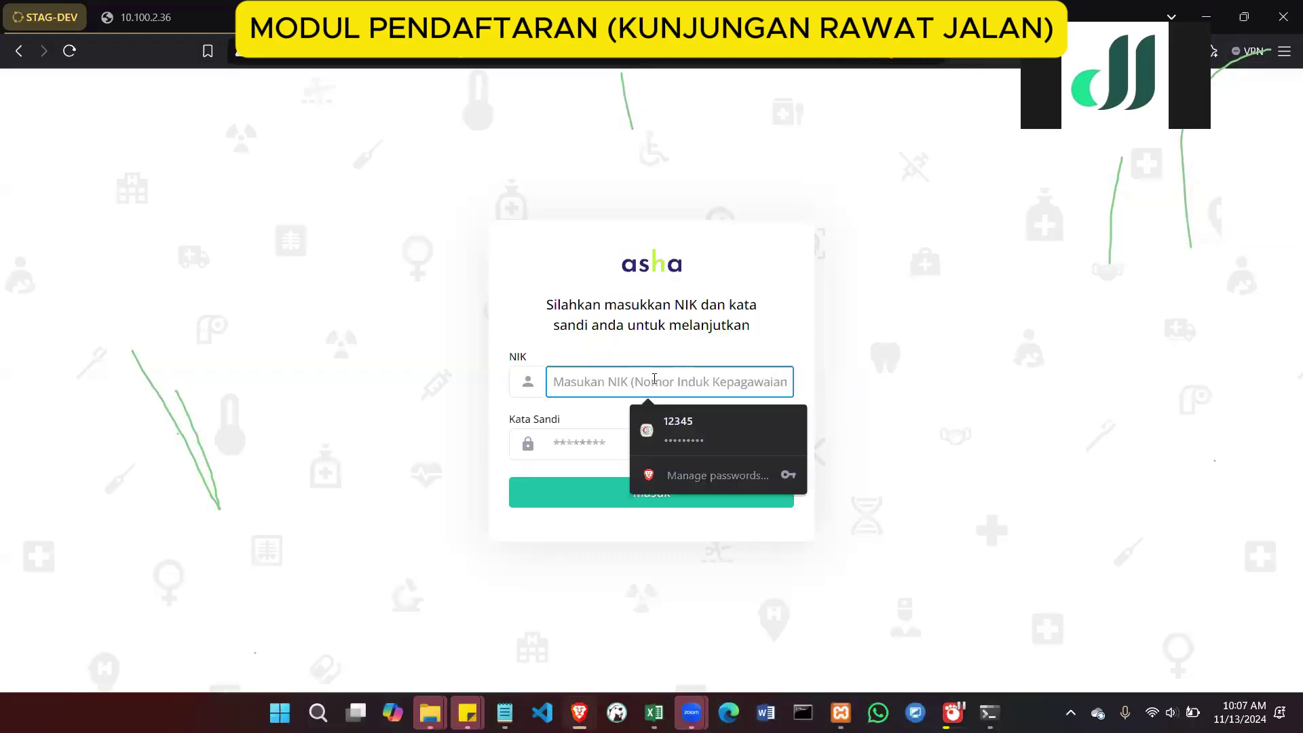
{"action": "left_click", "coordinate": [665, 425]}
{"action": "left_click", "coordinate": [634, 493]}
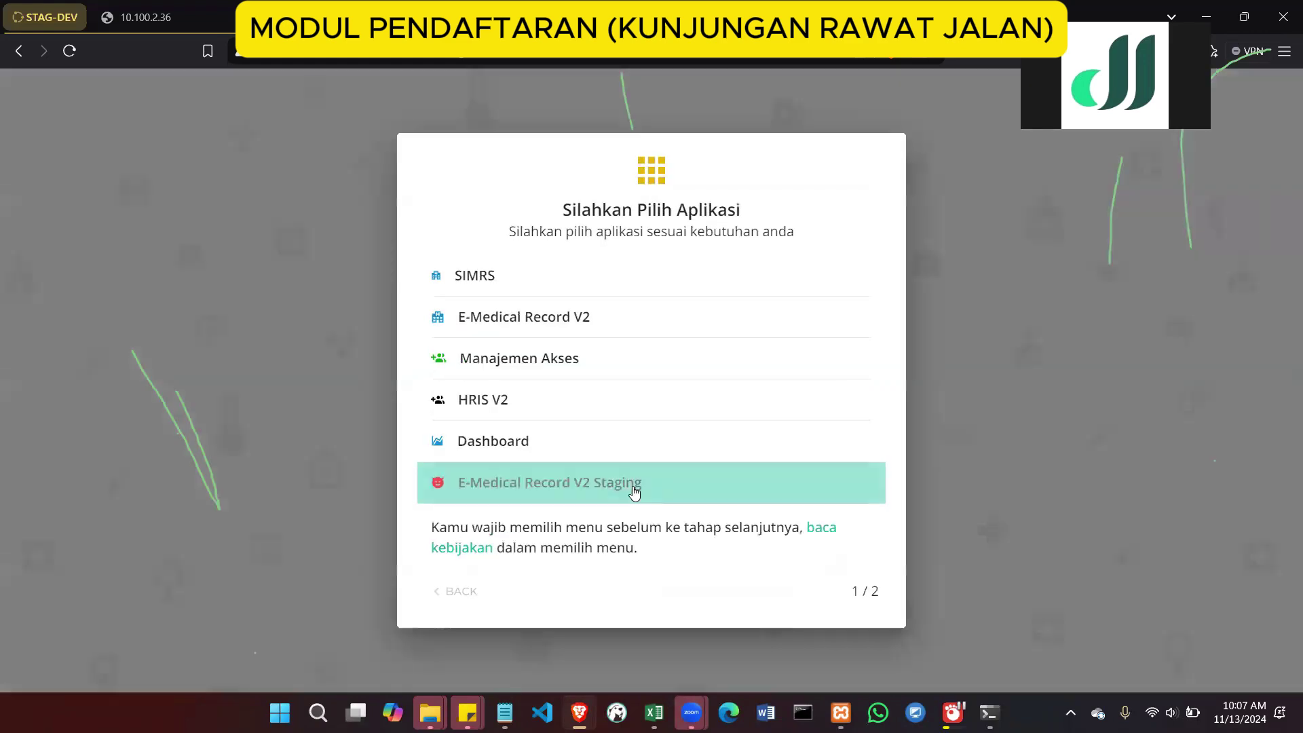
{"action": "left_click", "coordinate": [515, 288]}
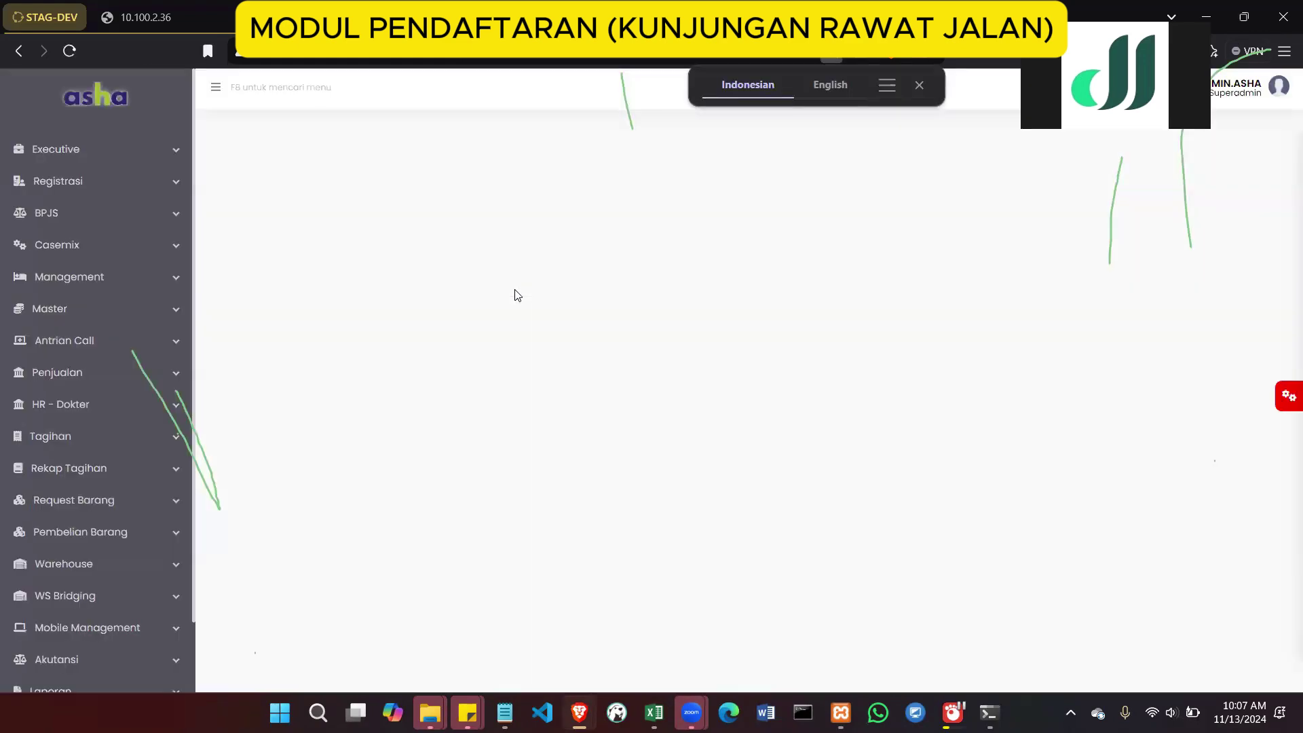
{"action": "left_click", "coordinate": [164, 180]}
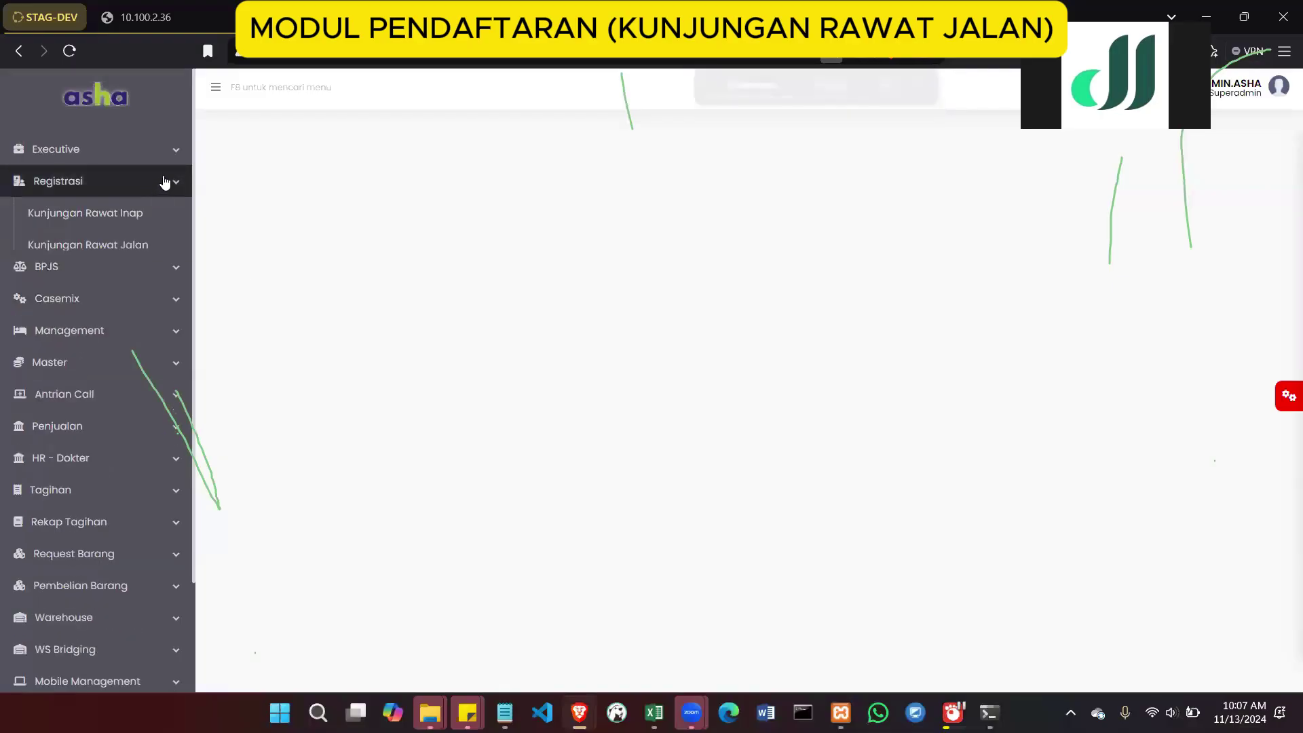
{"action": "left_click", "coordinate": [143, 242]}
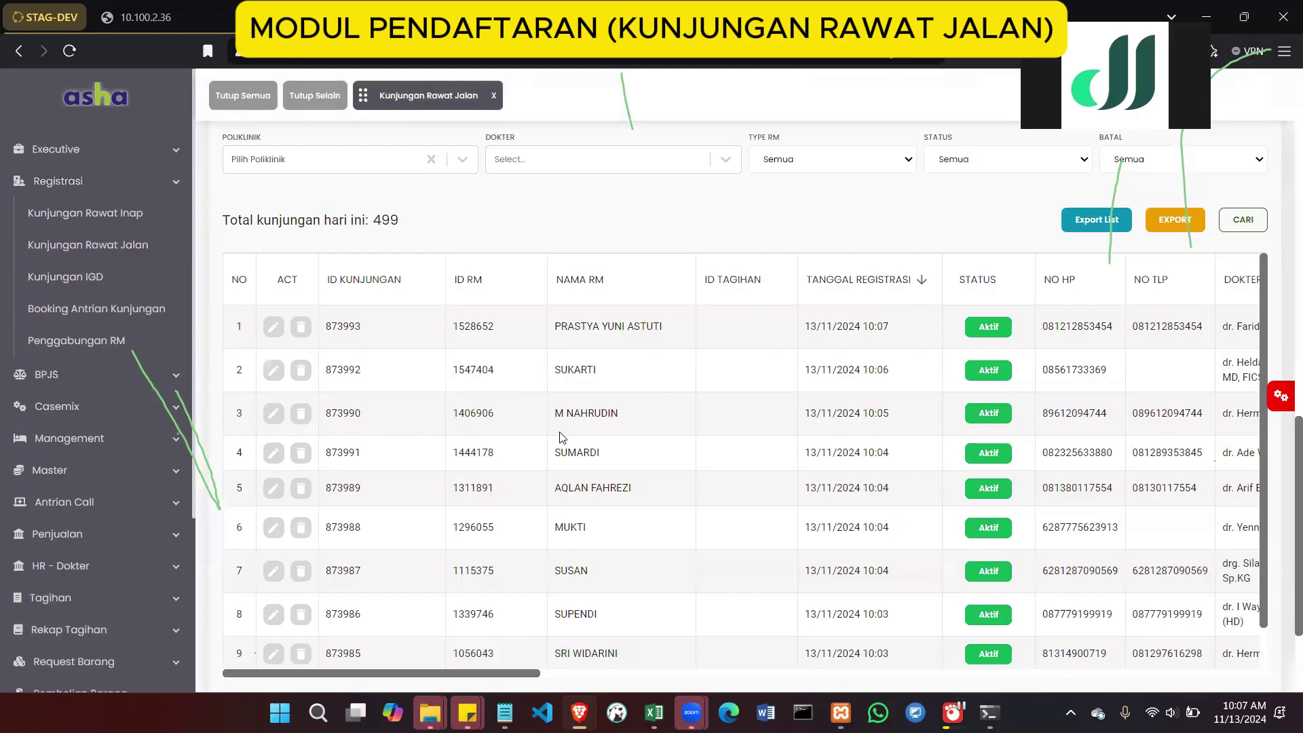
Reload visit D-101 via Ubah Data and review its Status Kirim Antrean Online field
{"action": "scroll", "coordinate": [1093, 413], "scroll_direction": "right", "scroll_amount": 9}
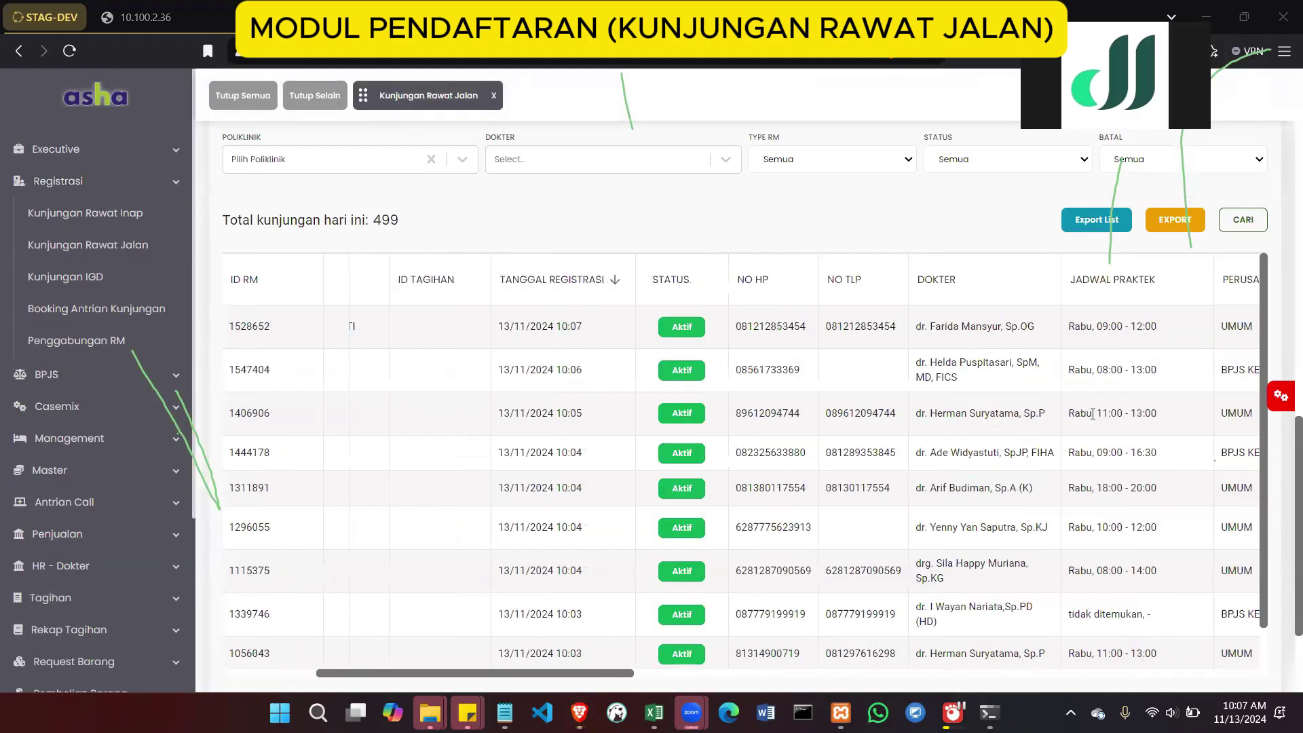
{"action": "scroll", "coordinate": [1092, 414], "scroll_direction": "left", "scroll_amount": 9}
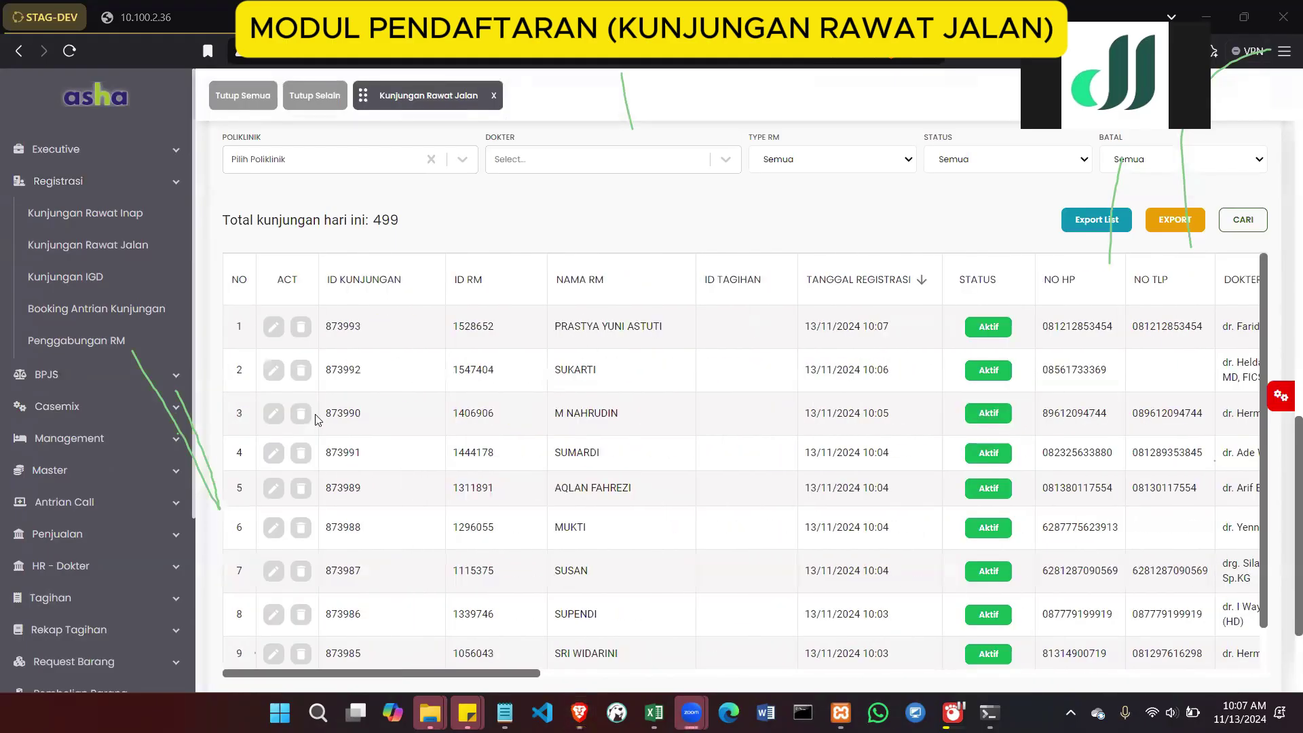
{"action": "left_click", "coordinate": [274, 378]}
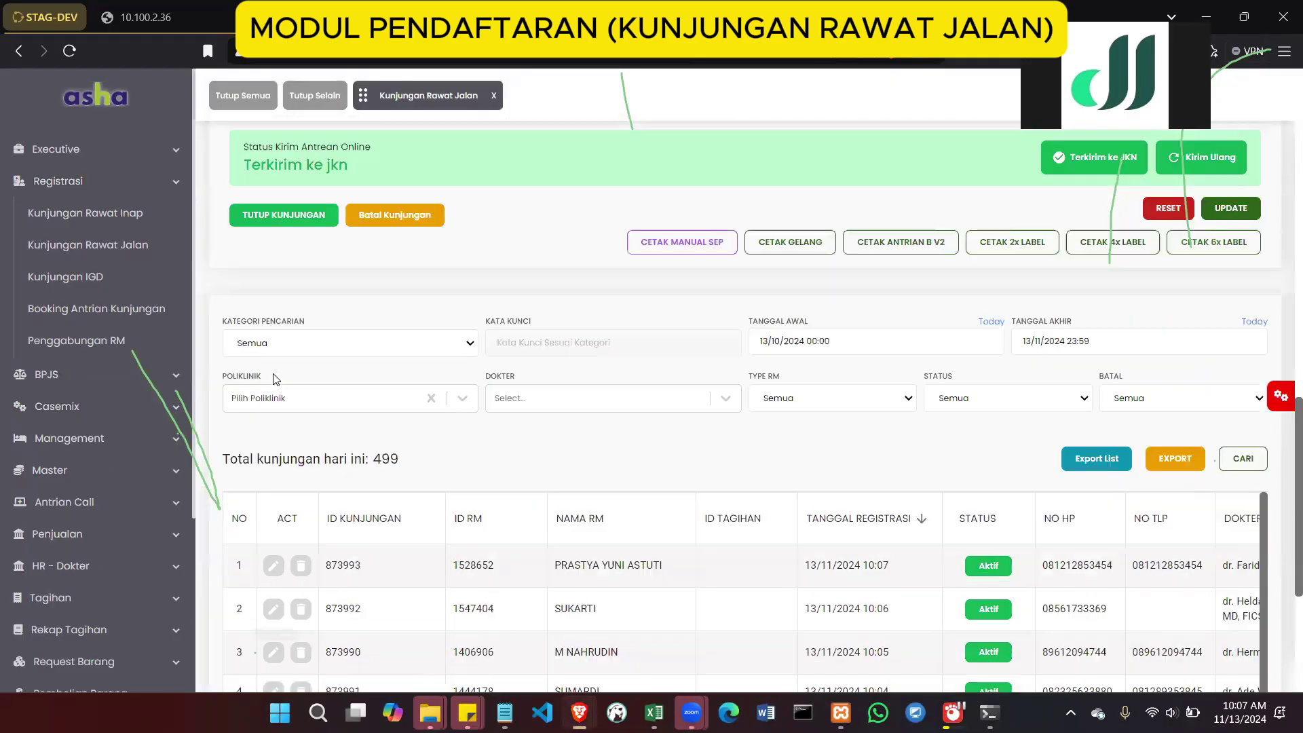
{"action": "scroll", "coordinate": [433, 440], "scroll_direction": "down", "scroll_amount": 10}
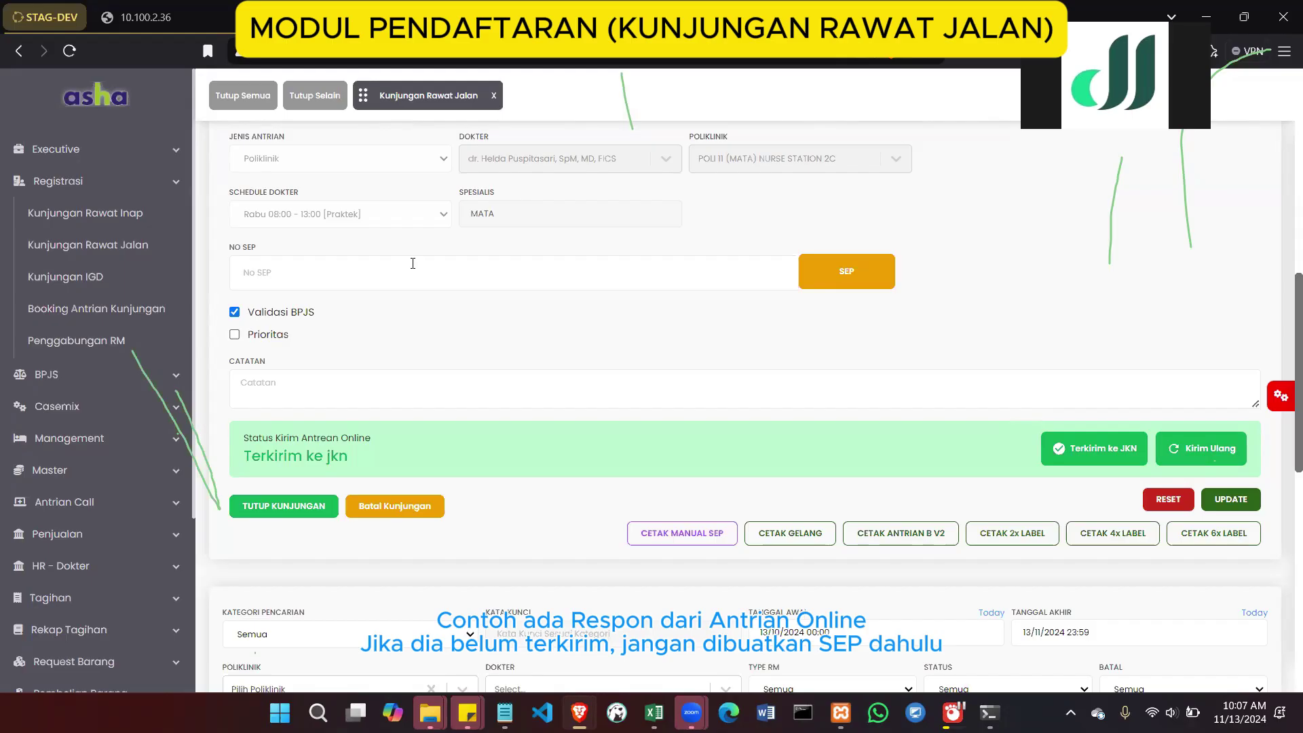
{"action": "scroll", "coordinate": [977, 370], "scroll_direction": "up", "scroll_amount": 1}
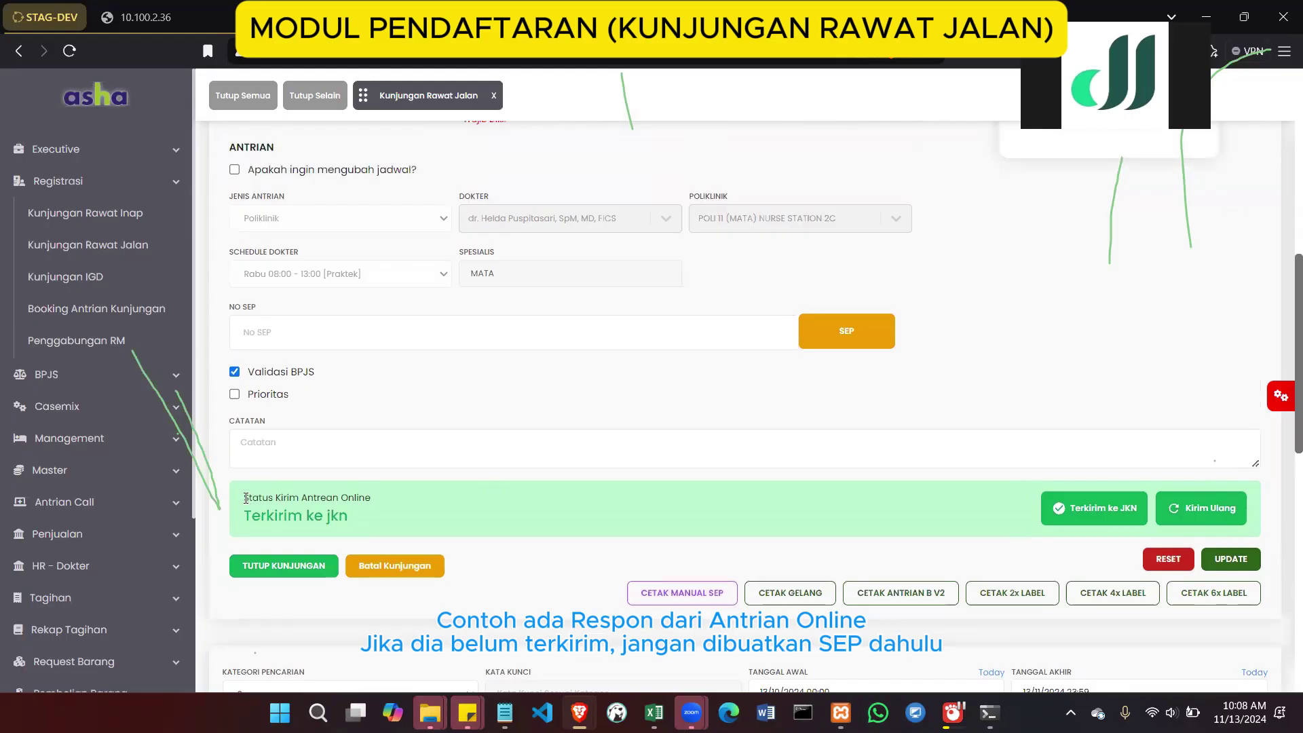
{"action": "left_click_drag", "start_coordinate": [245, 498], "coordinate": [375, 503]}
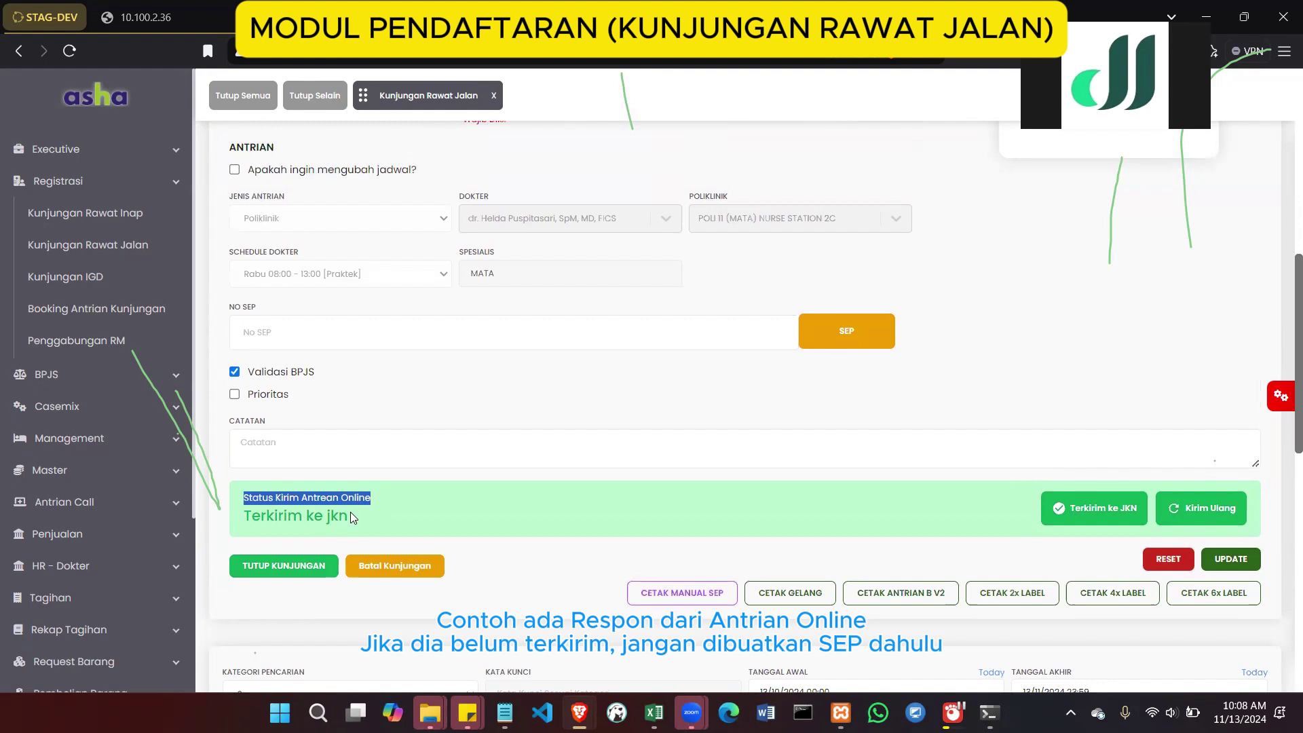
{"action": "left_click", "coordinate": [369, 510]}
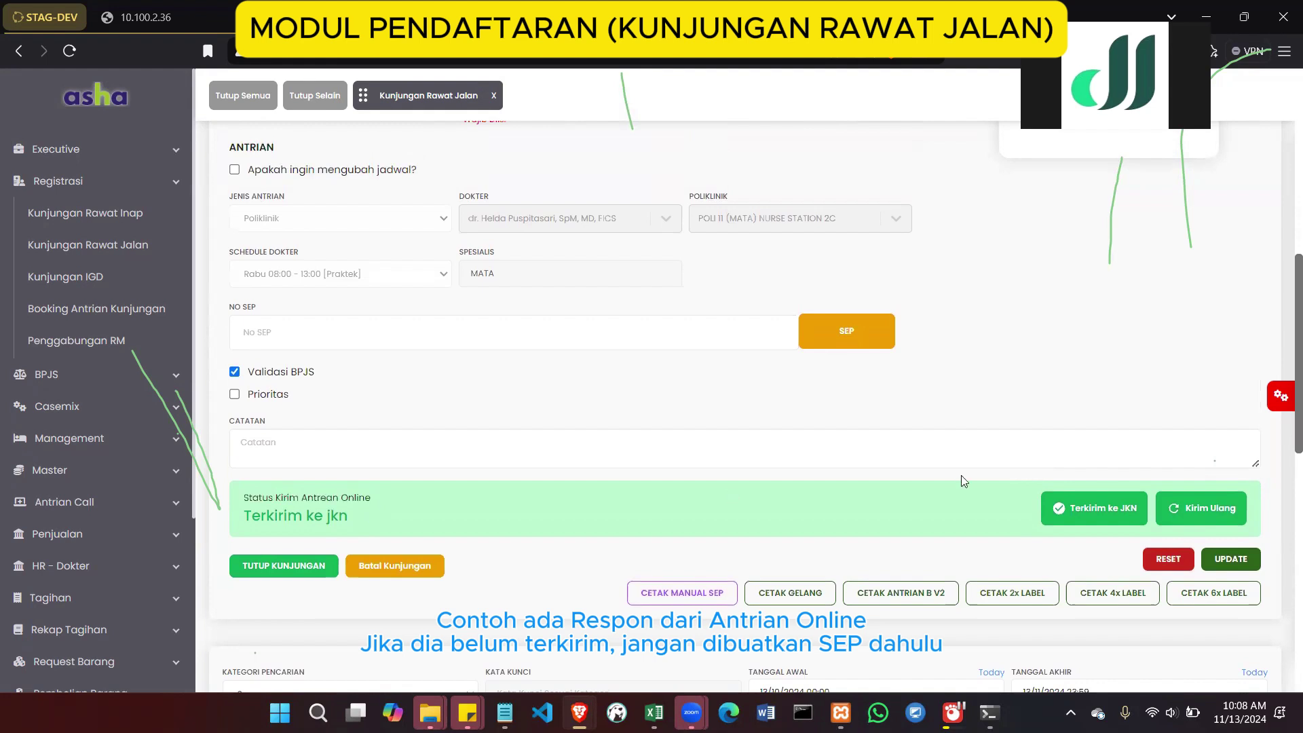
{"action": "scroll", "coordinate": [961, 476], "scroll_direction": "up", "scroll_amount": 1}
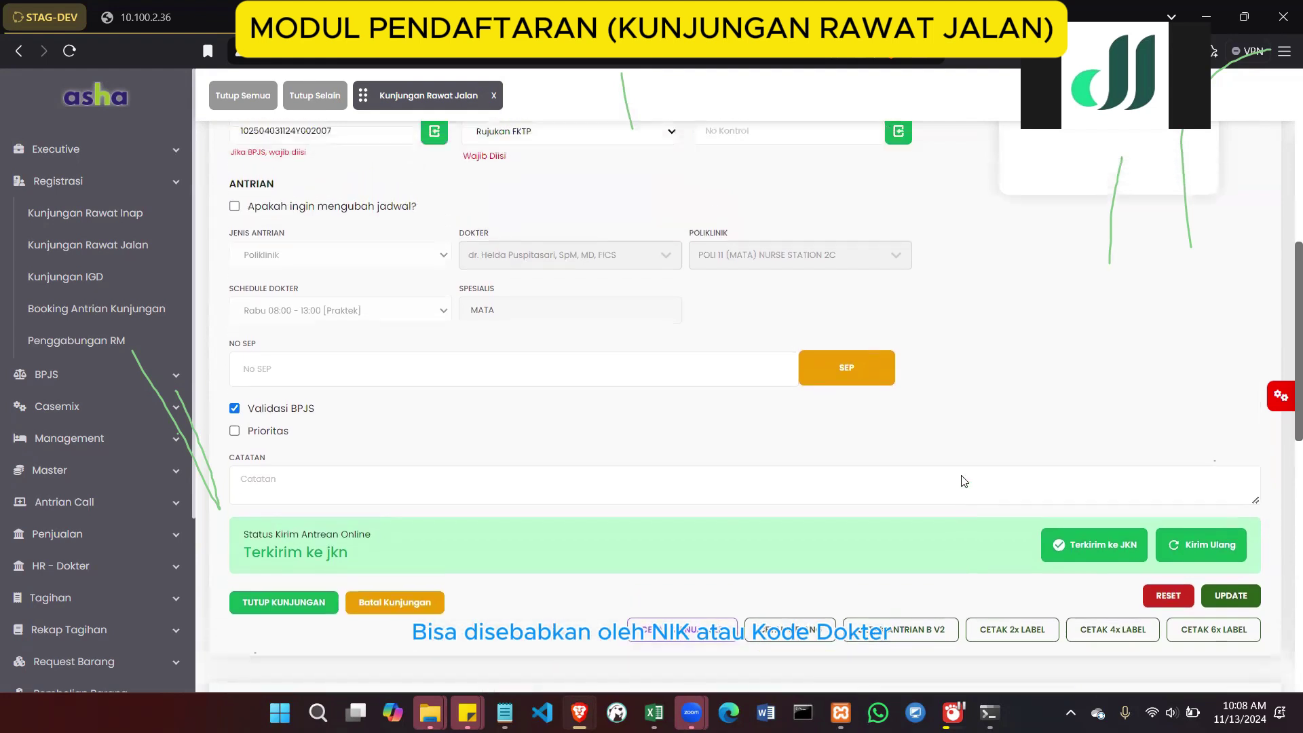
{"action": "scroll", "coordinate": [962, 476], "scroll_direction": "up", "scroll_amount": 1}
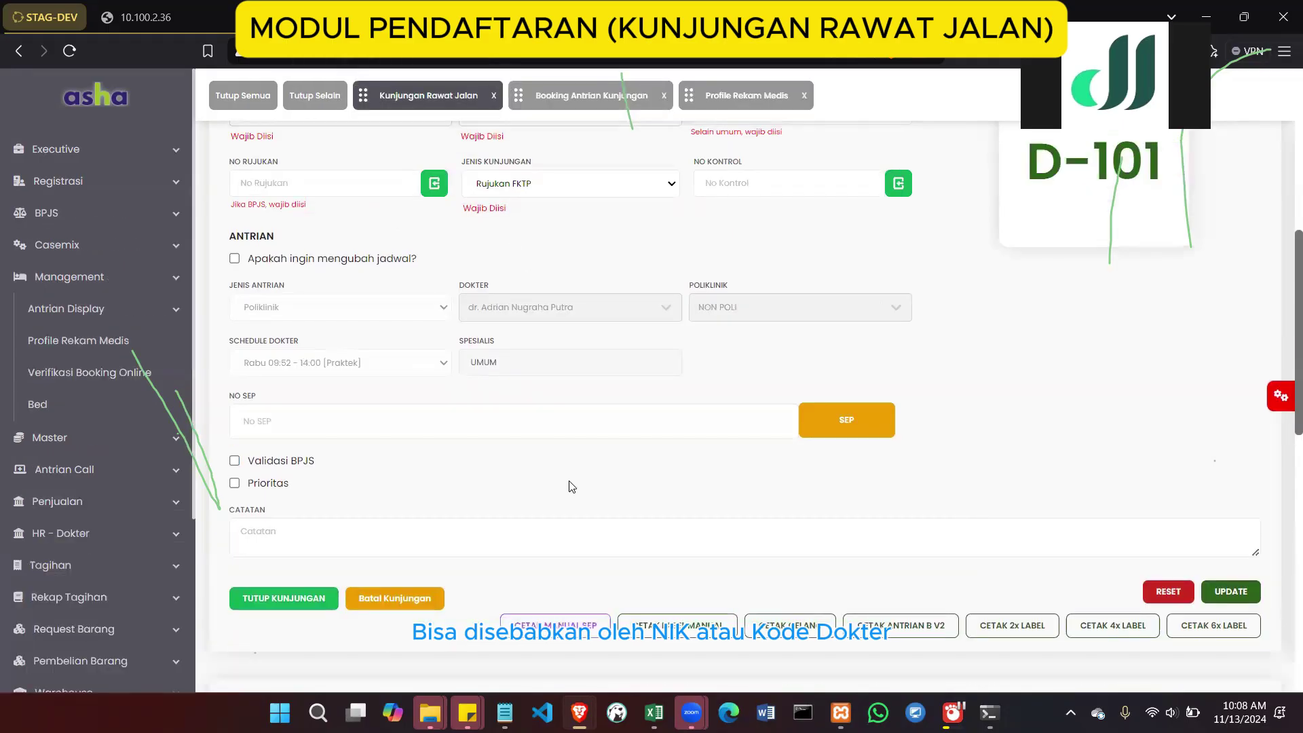
Clear visit D-101's patient and queue data from the form with RESET
{"action": "scroll", "coordinate": [569, 487], "scroll_direction": "up", "scroll_amount": 7}
{"action": "scroll", "coordinate": [1112, 261], "scroll_direction": "down", "scroll_amount": 4}
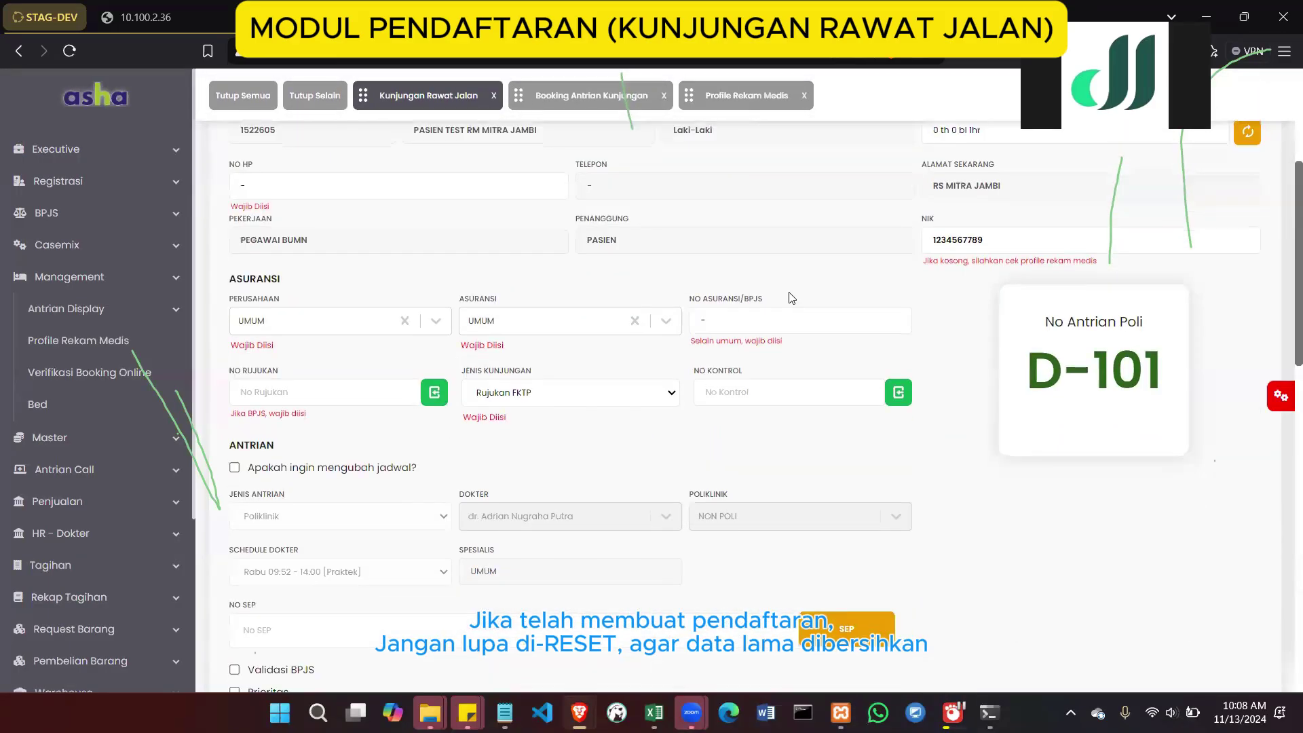
{"action": "scroll", "coordinate": [1146, 528], "scroll_direction": "down", "scroll_amount": 3}
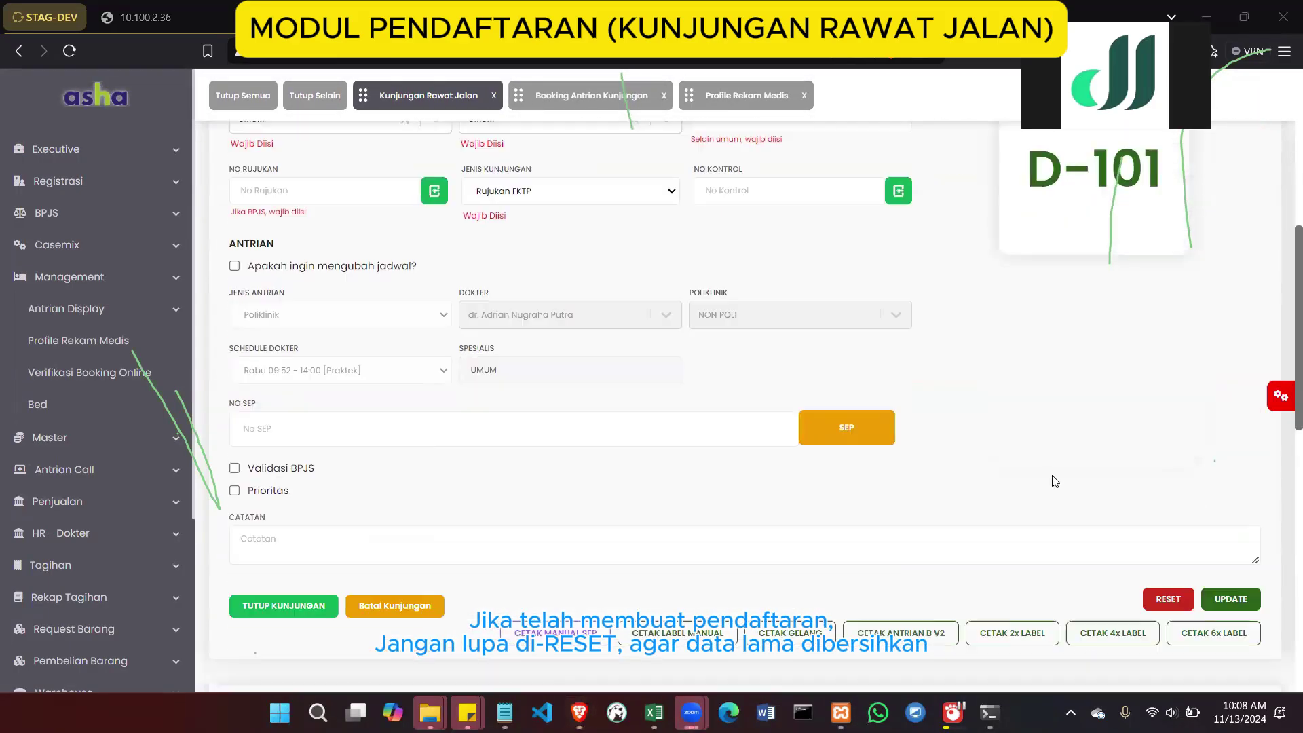
{"action": "left_click", "coordinate": [1156, 585]}
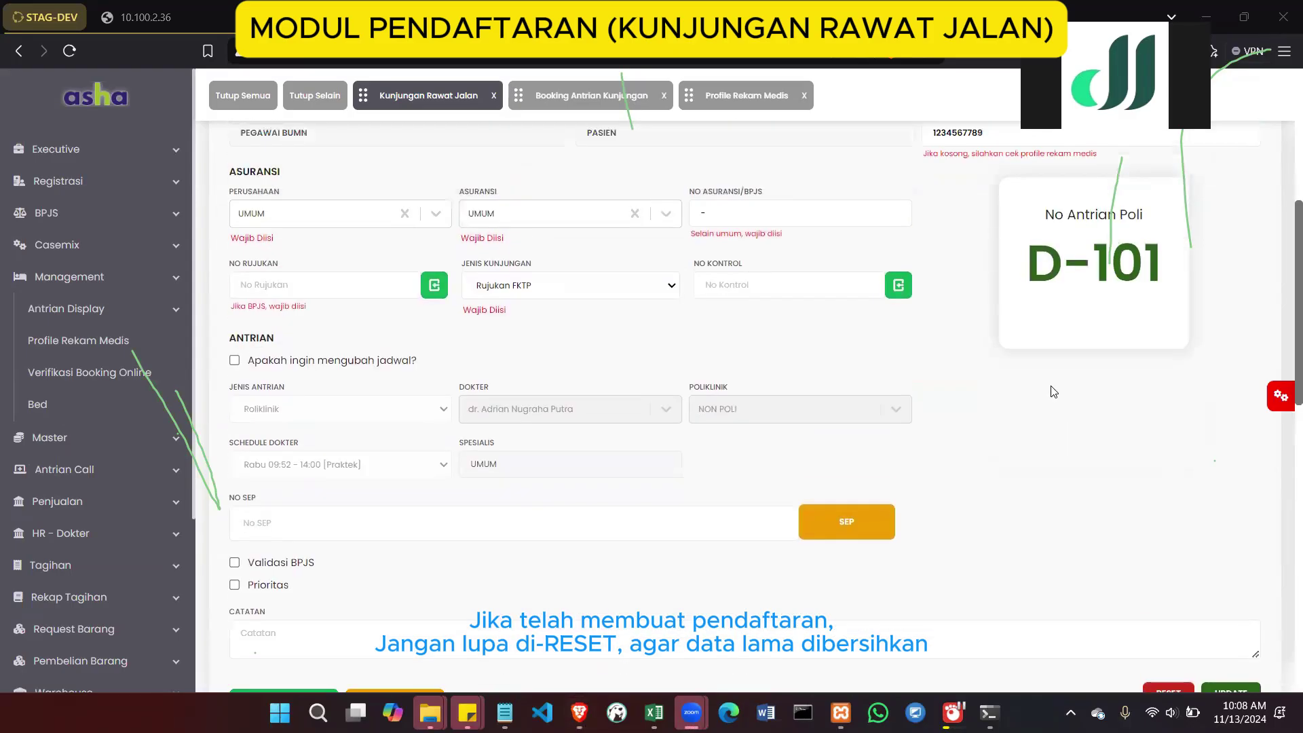
{"action": "scroll", "coordinate": [1053, 391], "scroll_direction": "down", "scroll_amount": 5}
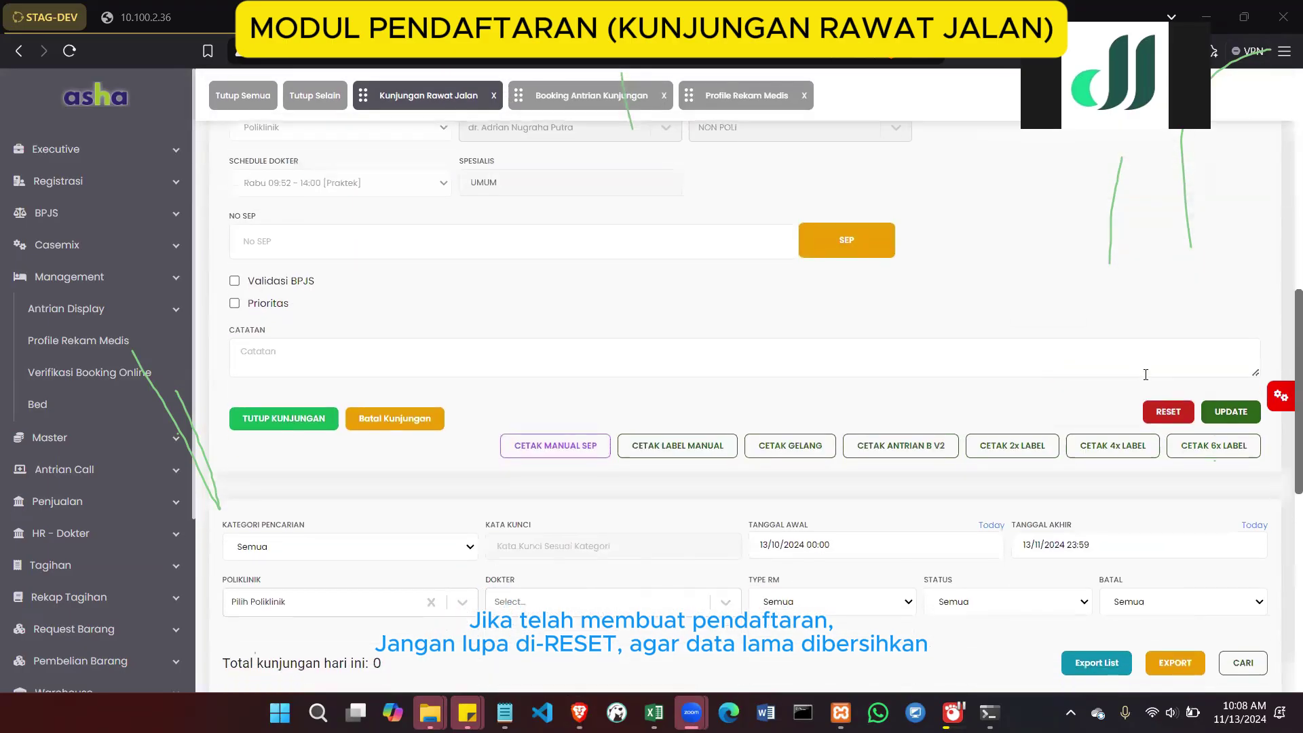
{"action": "left_click", "coordinate": [1157, 413]}
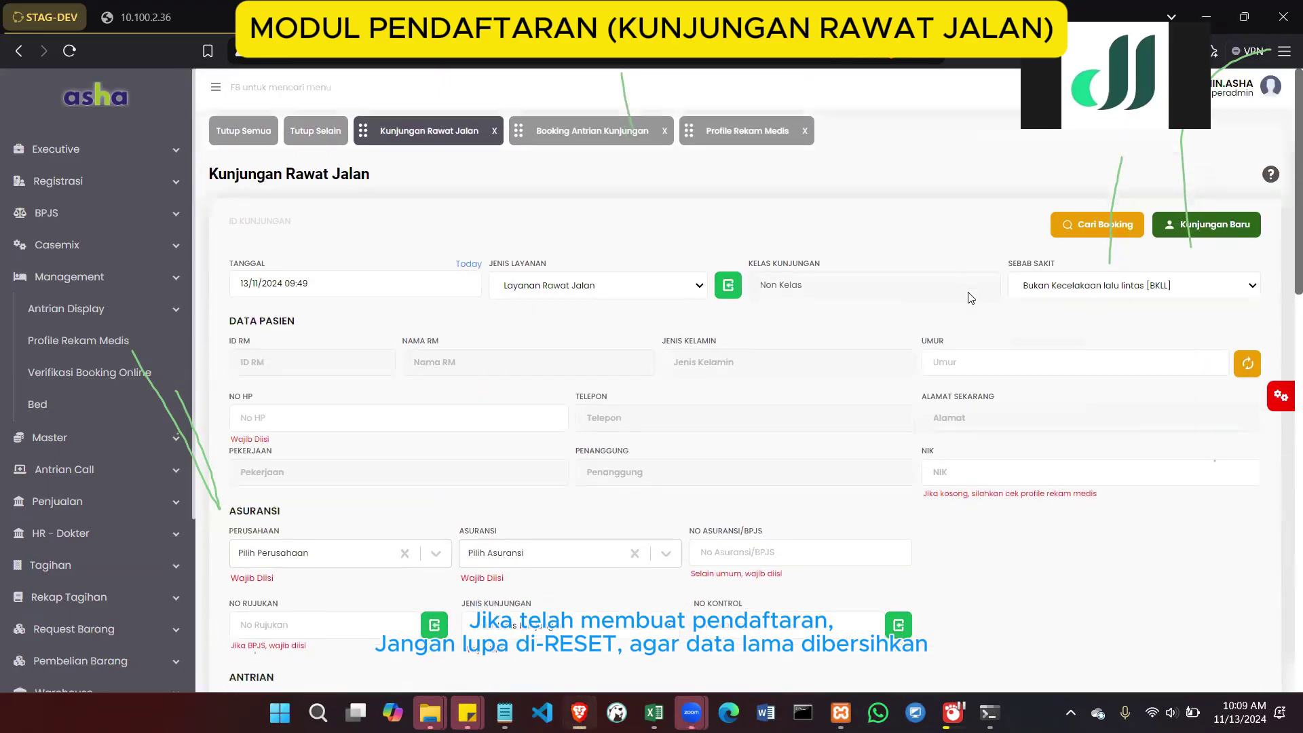
Load the first patient search result, a 65-year-old female, into the outpatient visit form
{"action": "left_click", "coordinate": [1214, 224]}
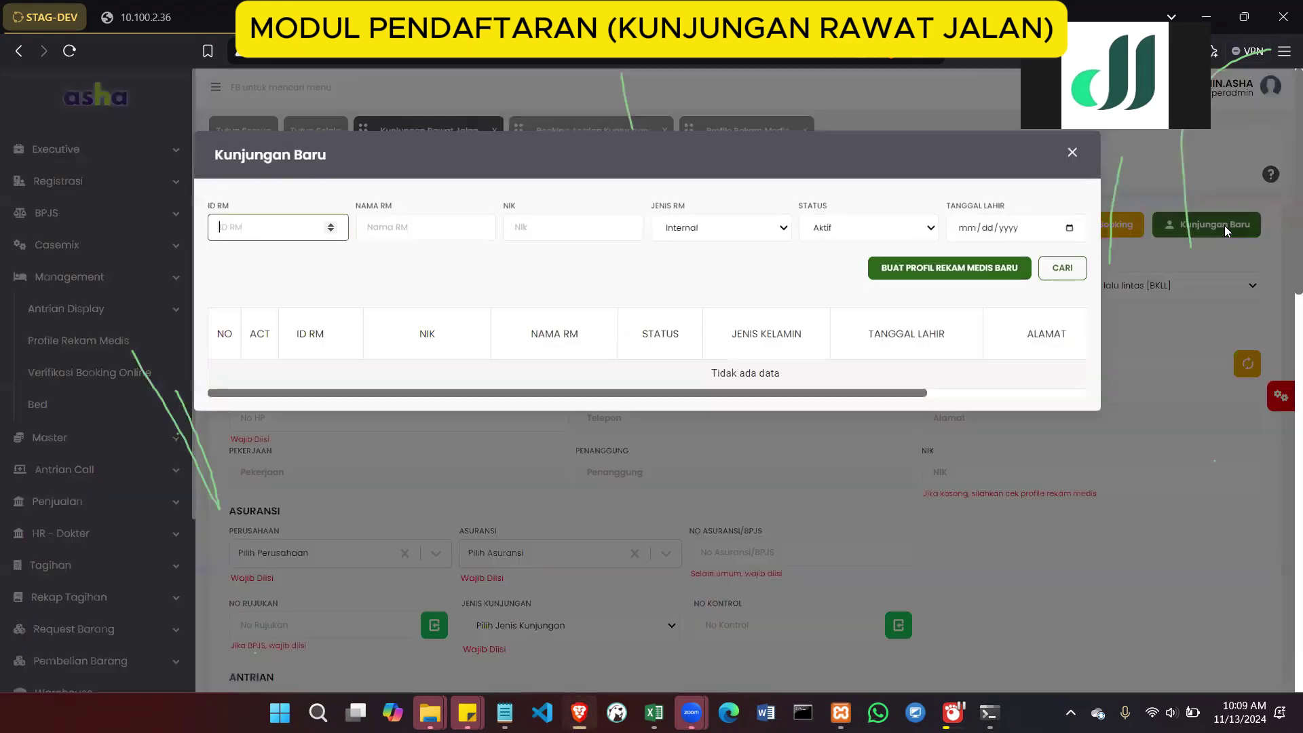
{"action": "left_click", "coordinate": [1062, 267]}
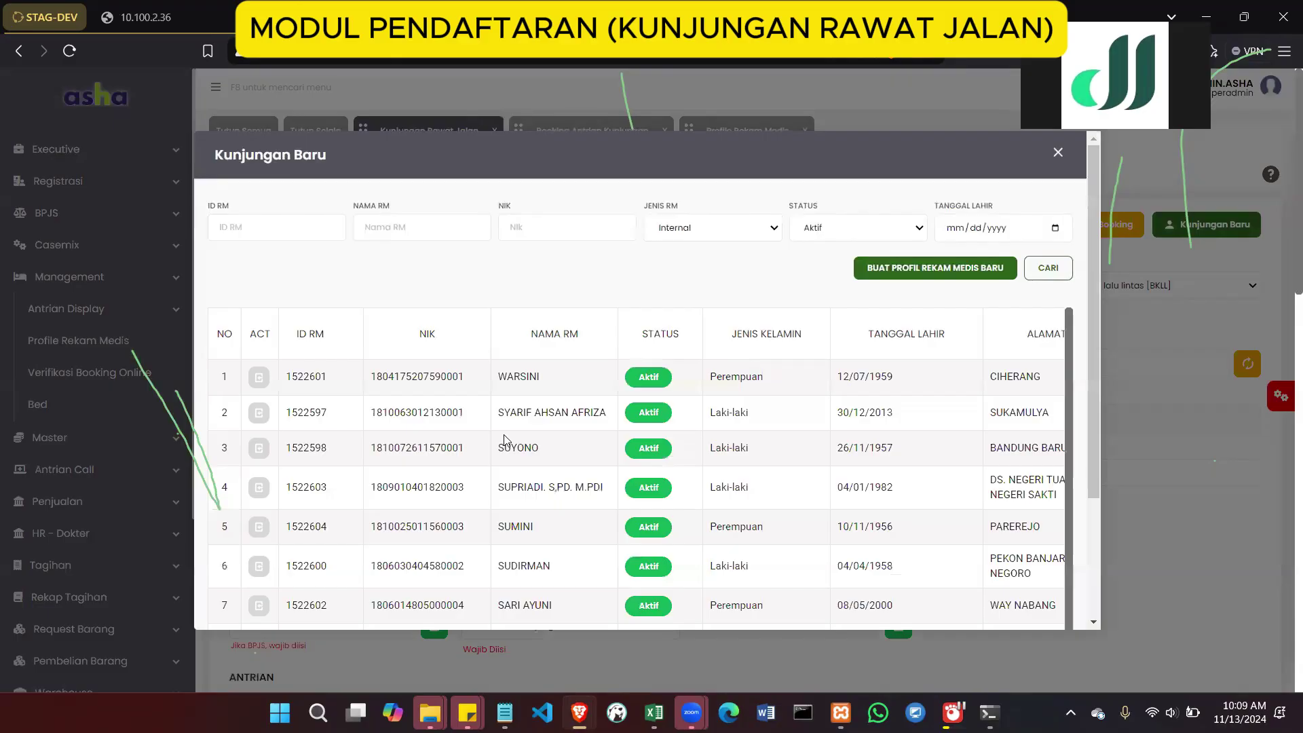
{"action": "left_click", "coordinate": [261, 377]}
{"action": "left_click", "coordinate": [450, 326]}
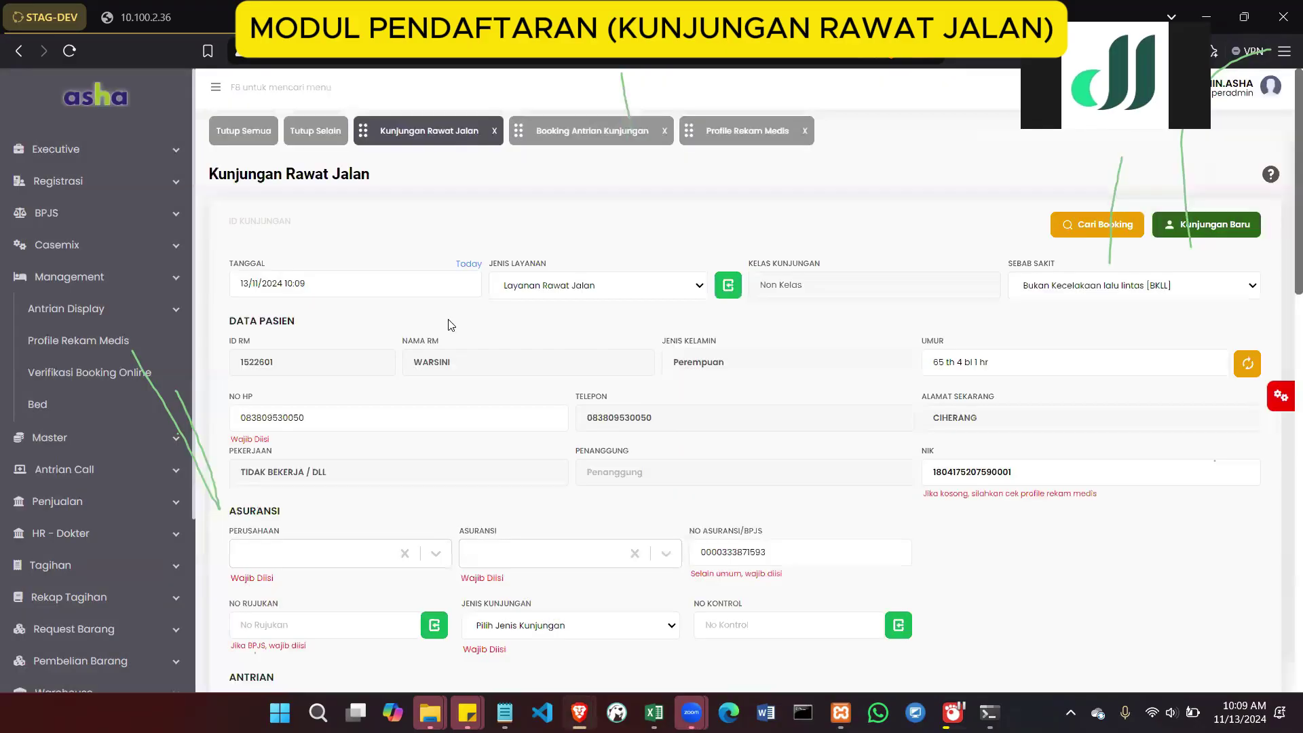
{"action": "left_click_drag", "start_coordinate": [450, 364], "coordinate": [407, 368]}
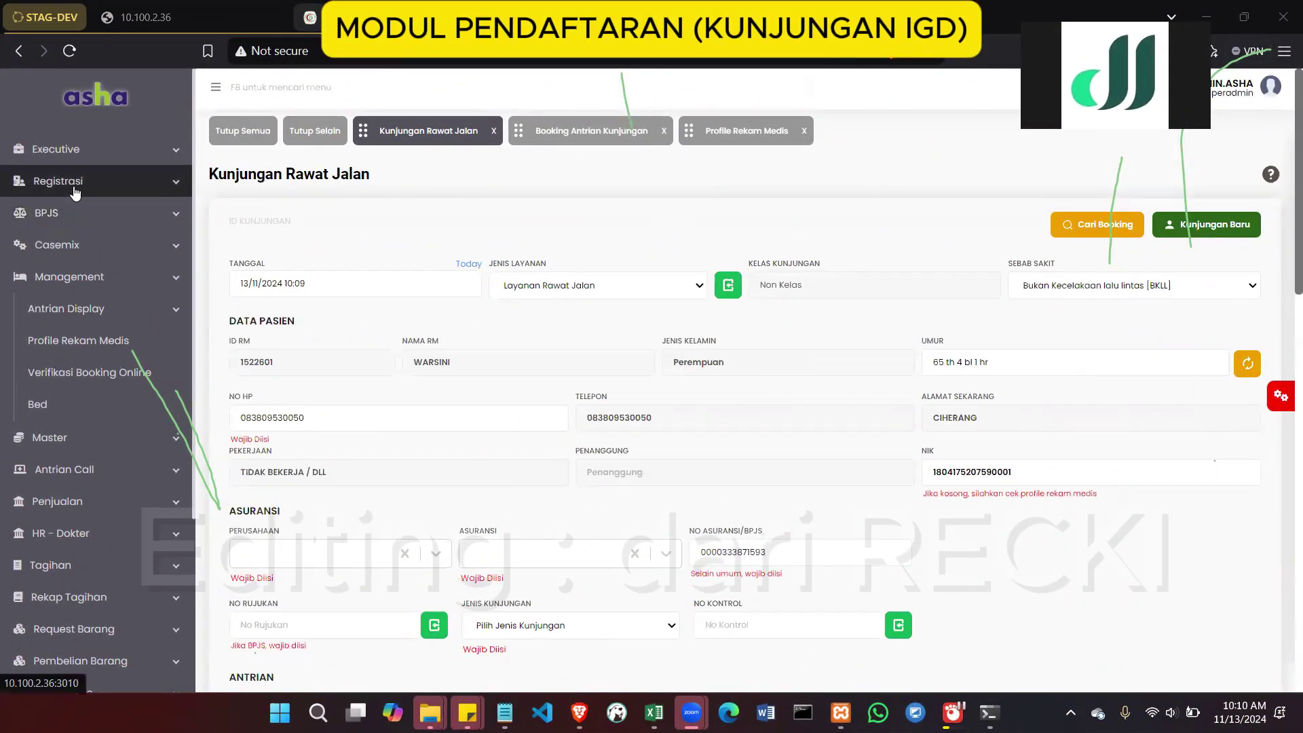
Open the Kunjungan IGD registration form and the clinical app's IGD Triage list
{"action": "left_click", "coordinate": [76, 194]}
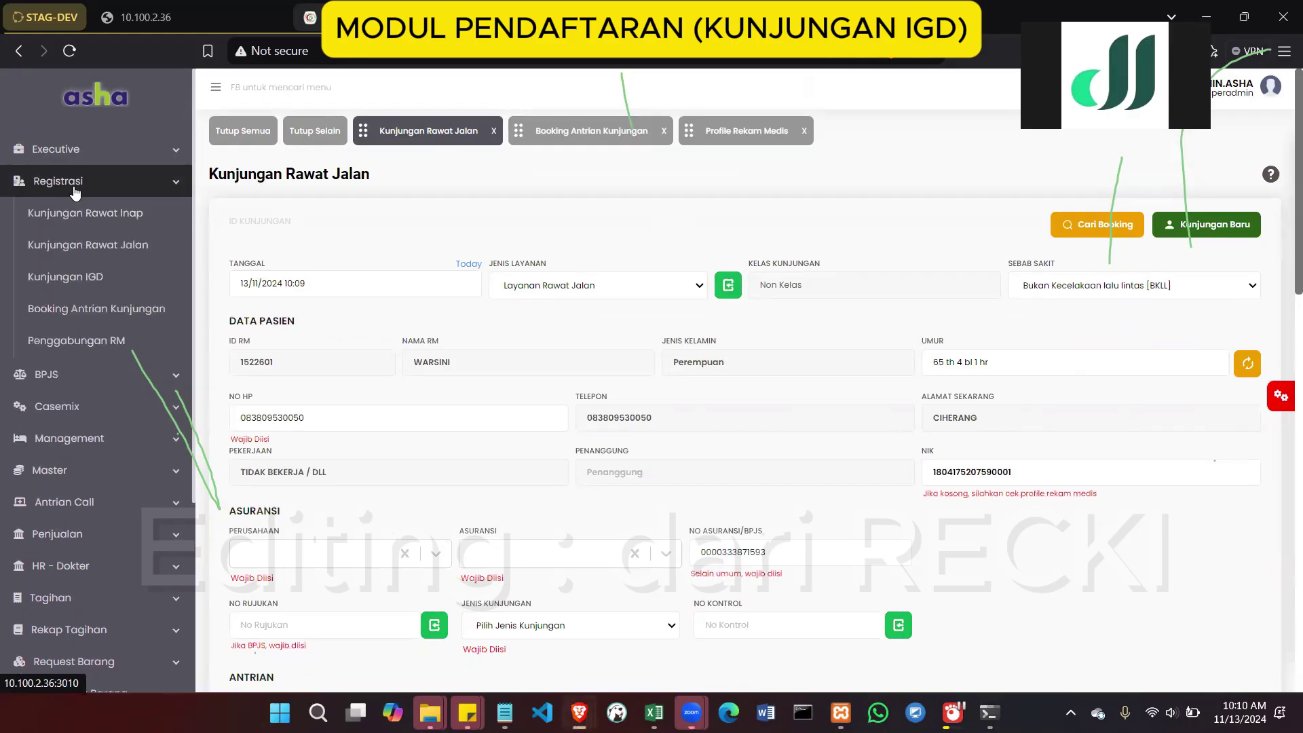
{"action": "left_click", "coordinate": [75, 283]}
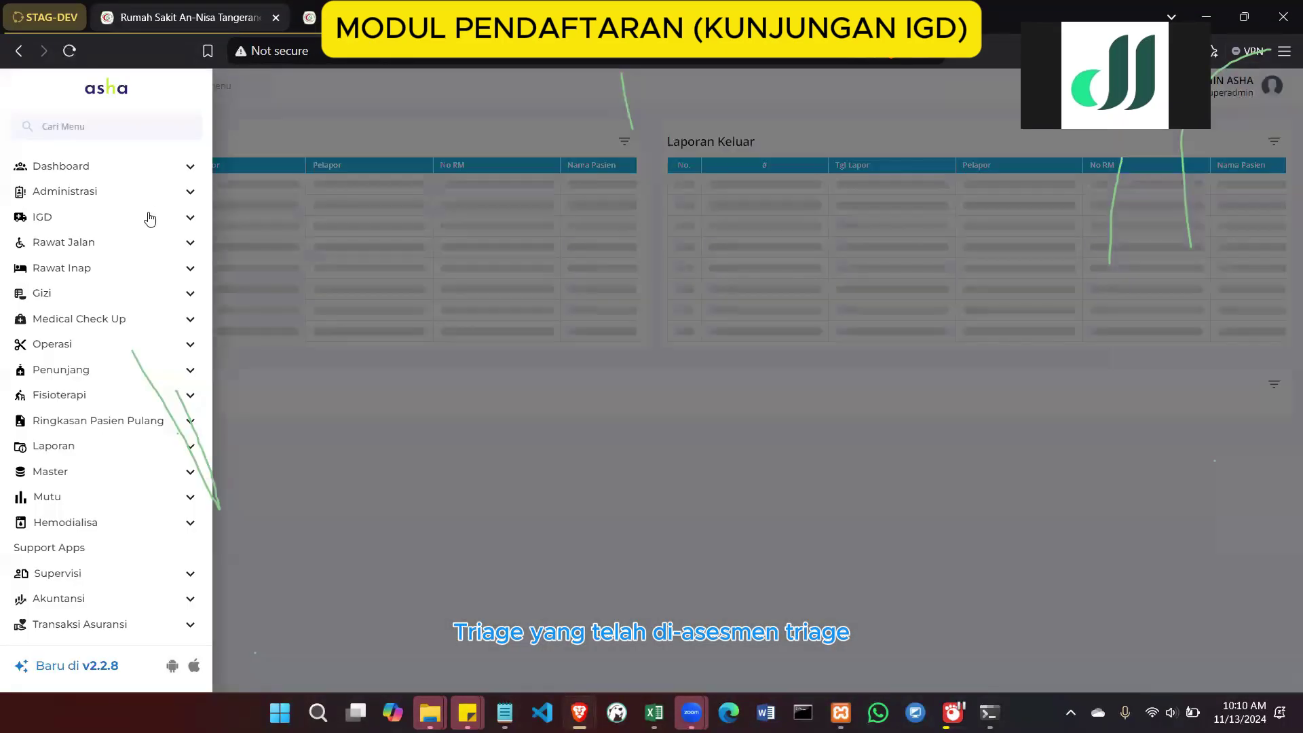
{"action": "left_click", "coordinate": [129, 216]}
{"action": "left_click", "coordinate": [134, 248]}
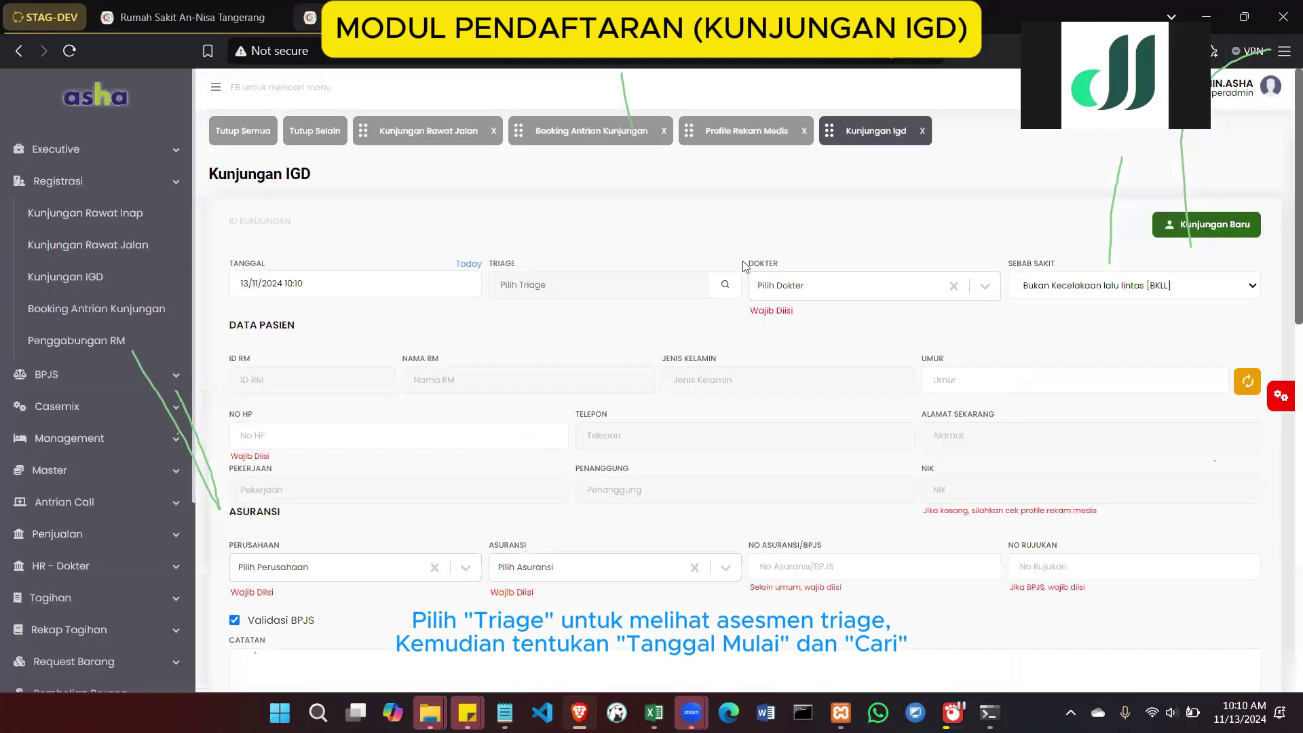
Search triage entries starting 12/11/2024, finding one assessed entry, then close the triage lookup
{"action": "left_click", "coordinate": [724, 284]}
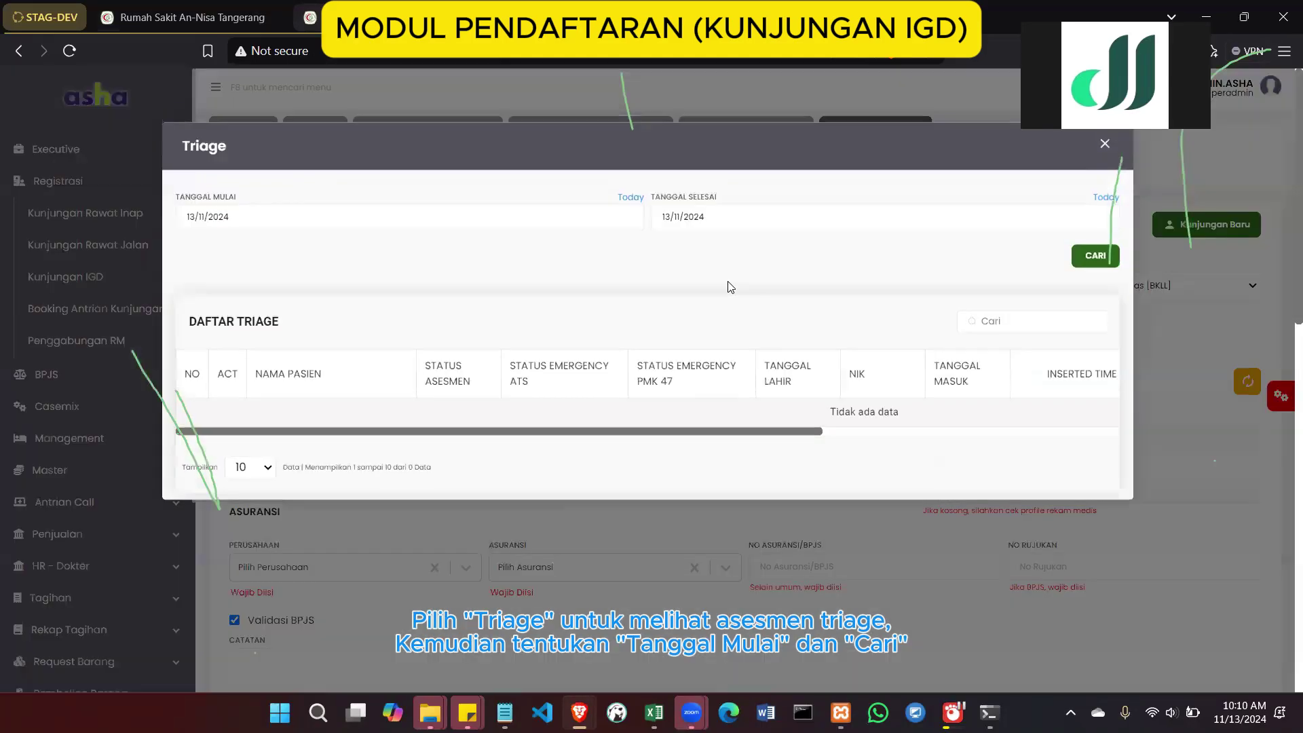
{"action": "left_click", "coordinate": [1103, 270]}
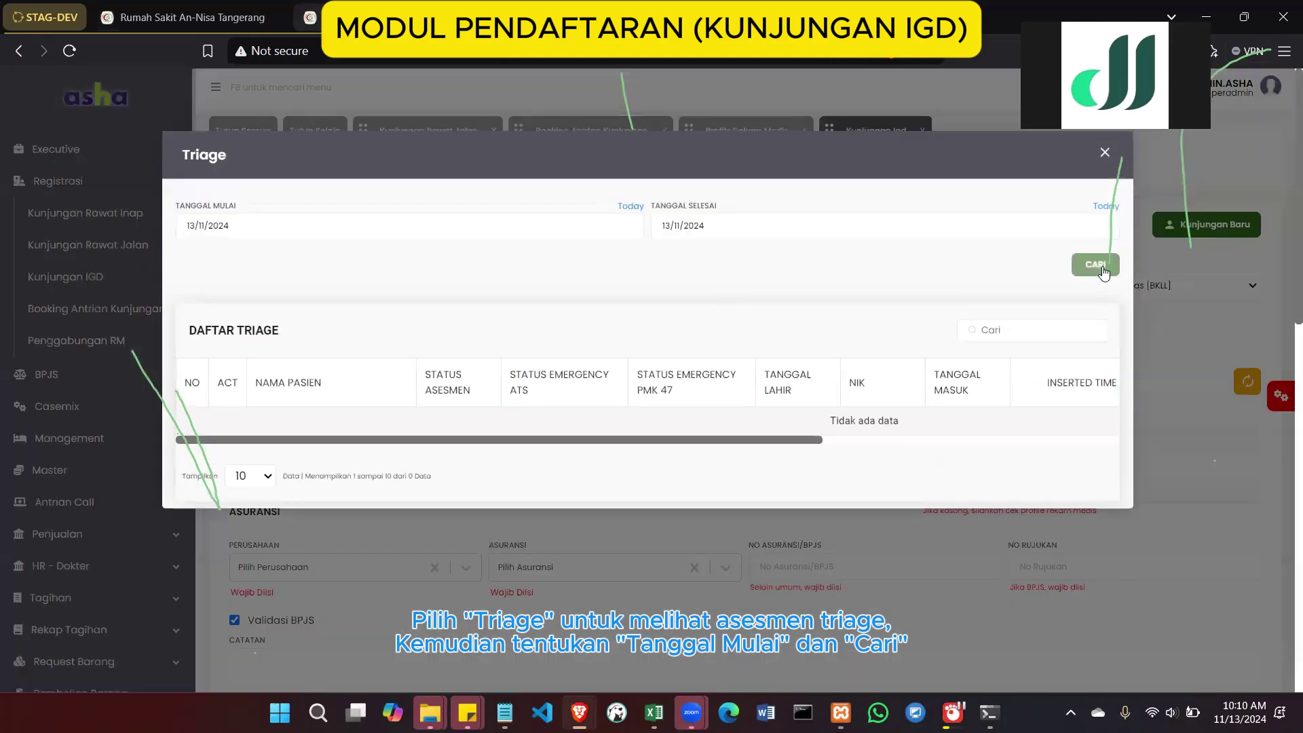
{"action": "left_click", "coordinate": [610, 223]}
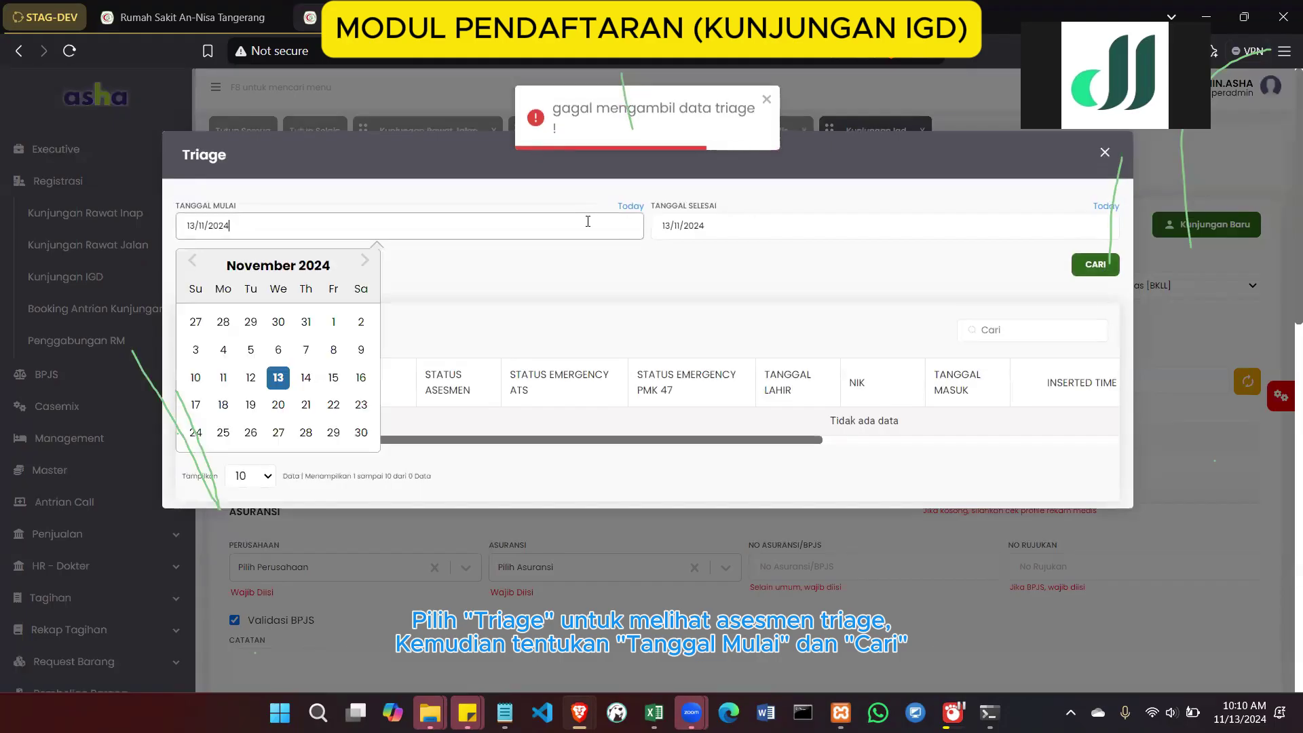
{"action": "left_click", "coordinate": [250, 377]}
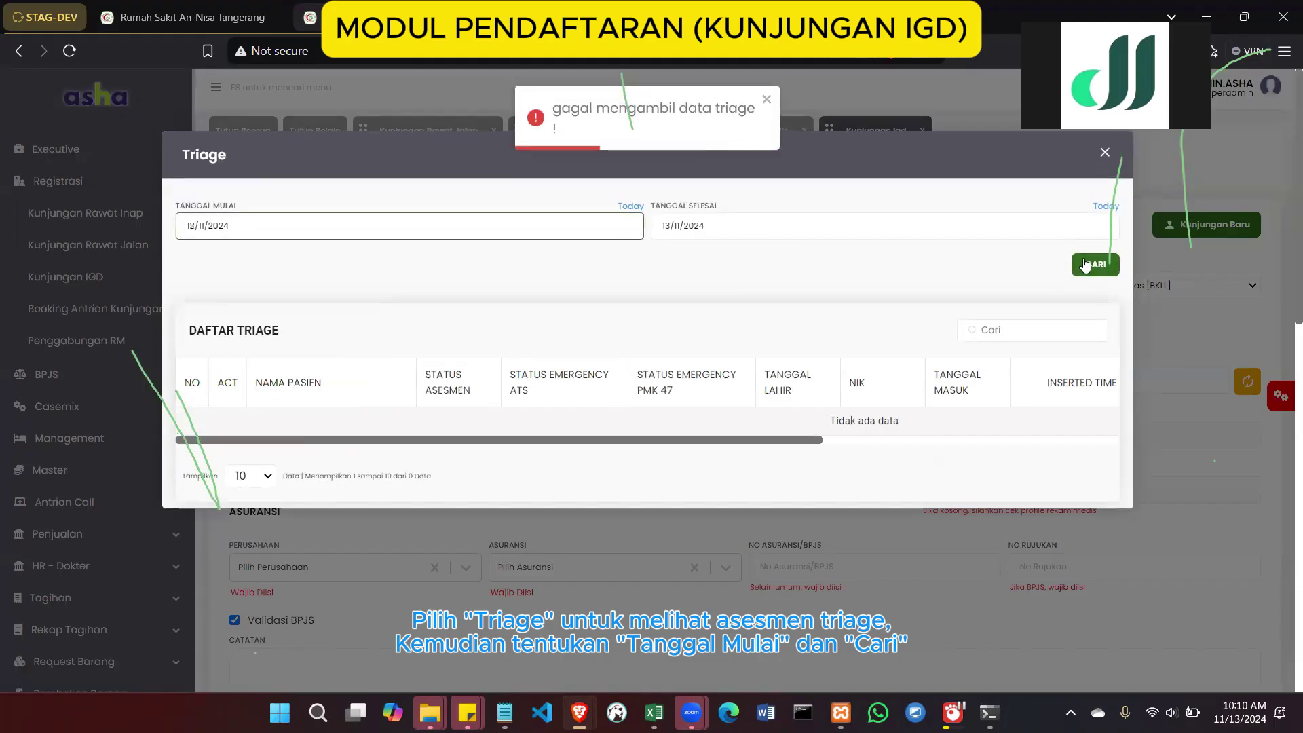
{"action": "left_click", "coordinate": [1095, 263]}
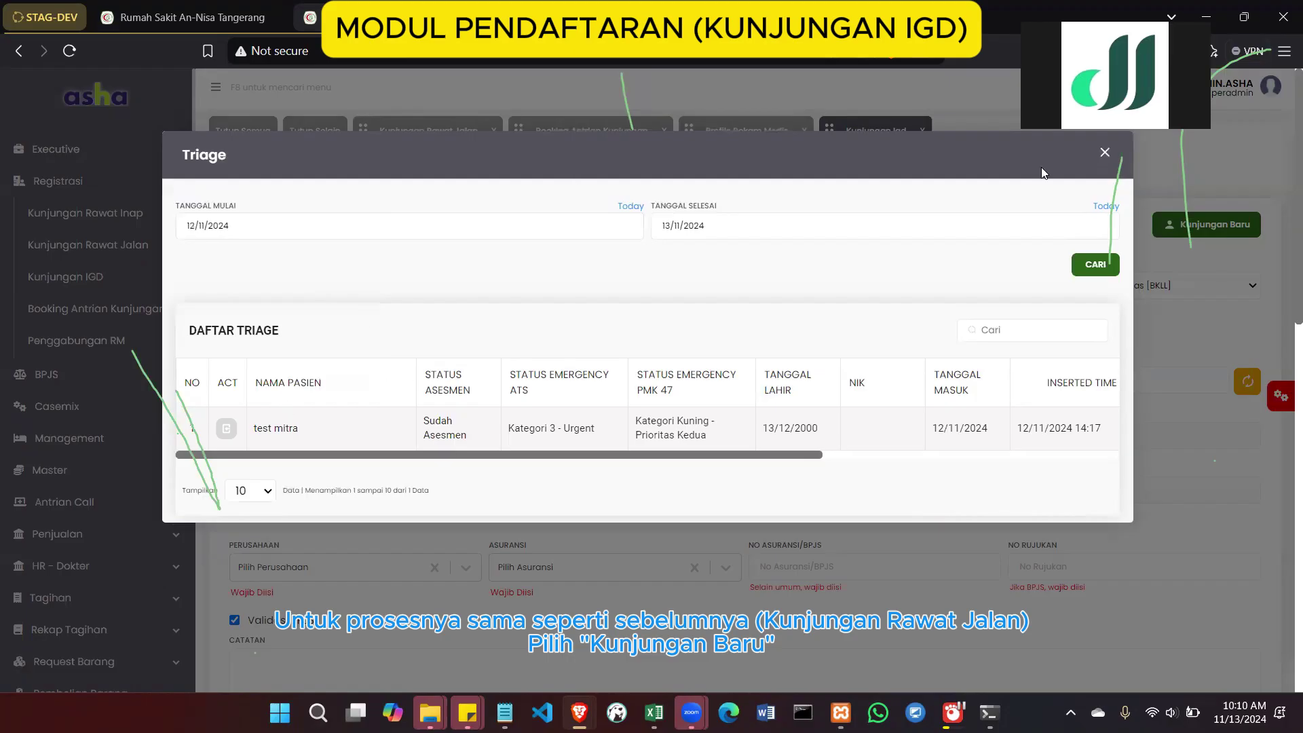
{"action": "left_click", "coordinate": [1105, 152]}
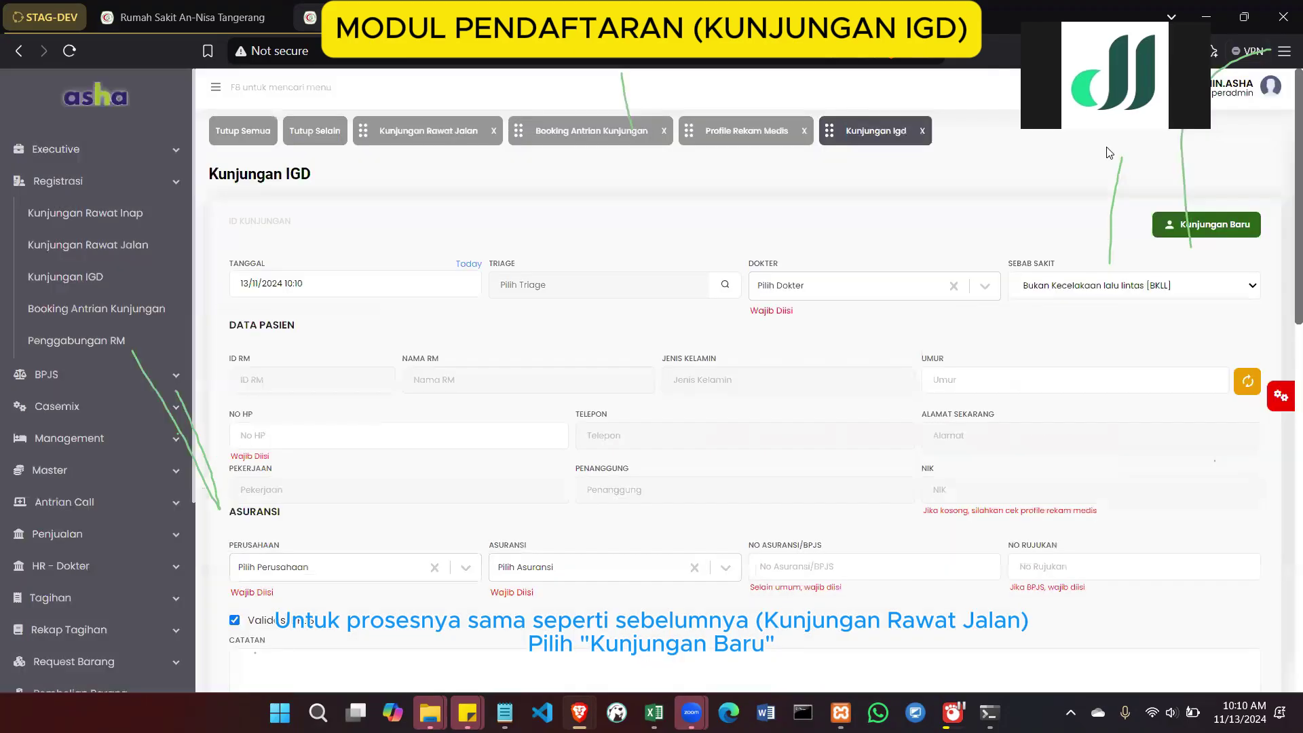
Find the test patient by medical record number and load them into the IGD form
{"action": "left_click", "coordinate": [1172, 224]}
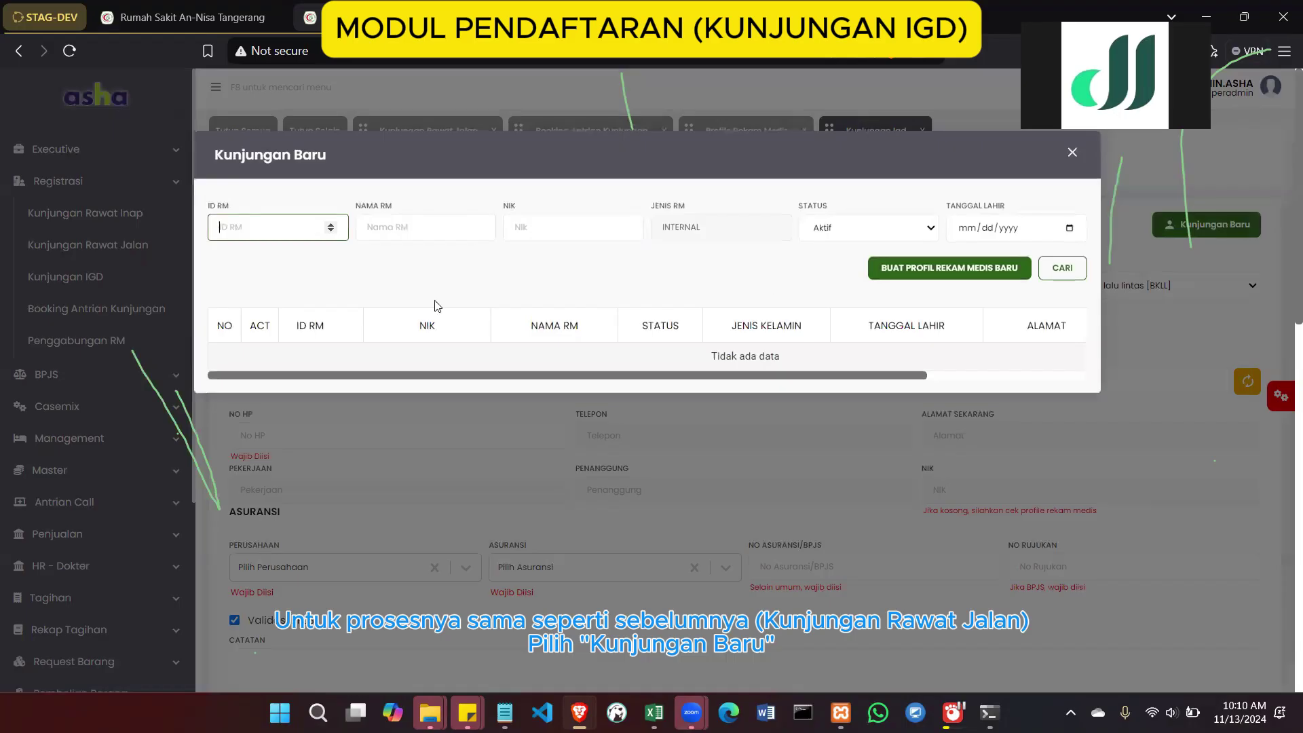
{"action": "type", "text": "1522605"}
{"action": "left_click", "coordinate": [1057, 270]}
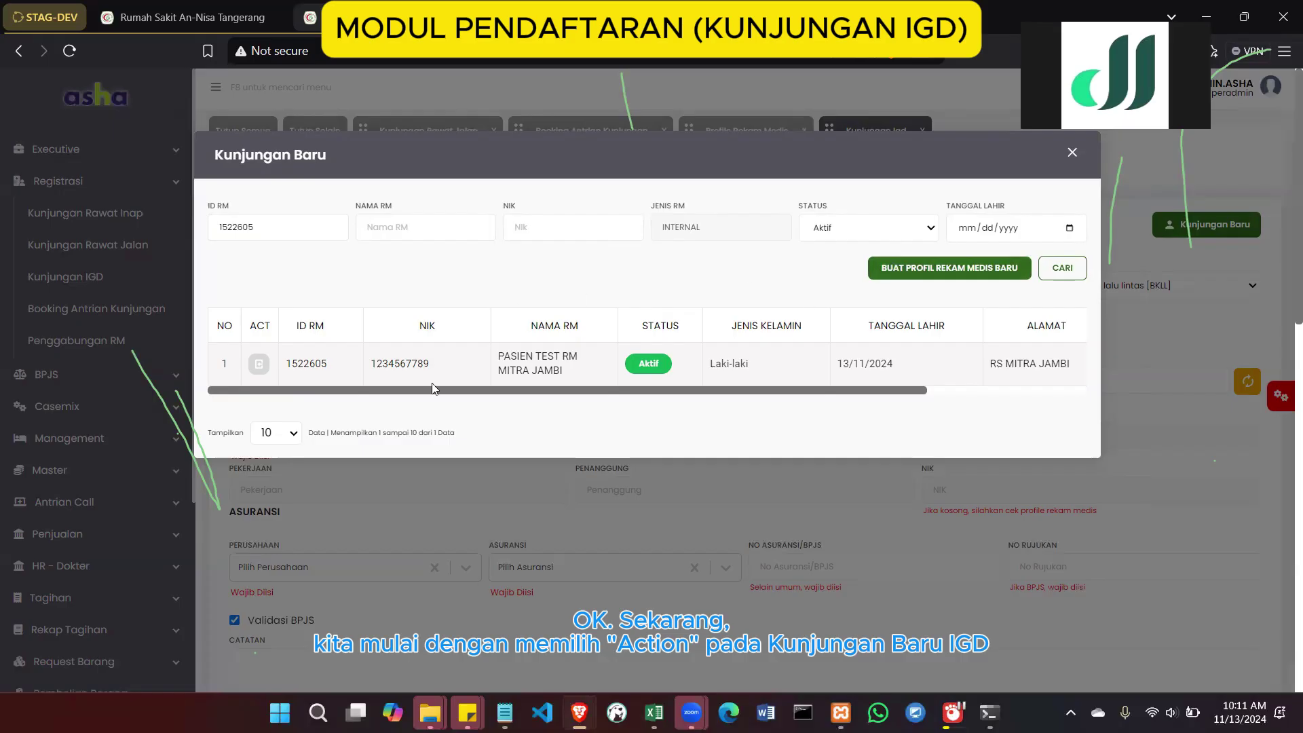
{"action": "left_click", "coordinate": [259, 366]}
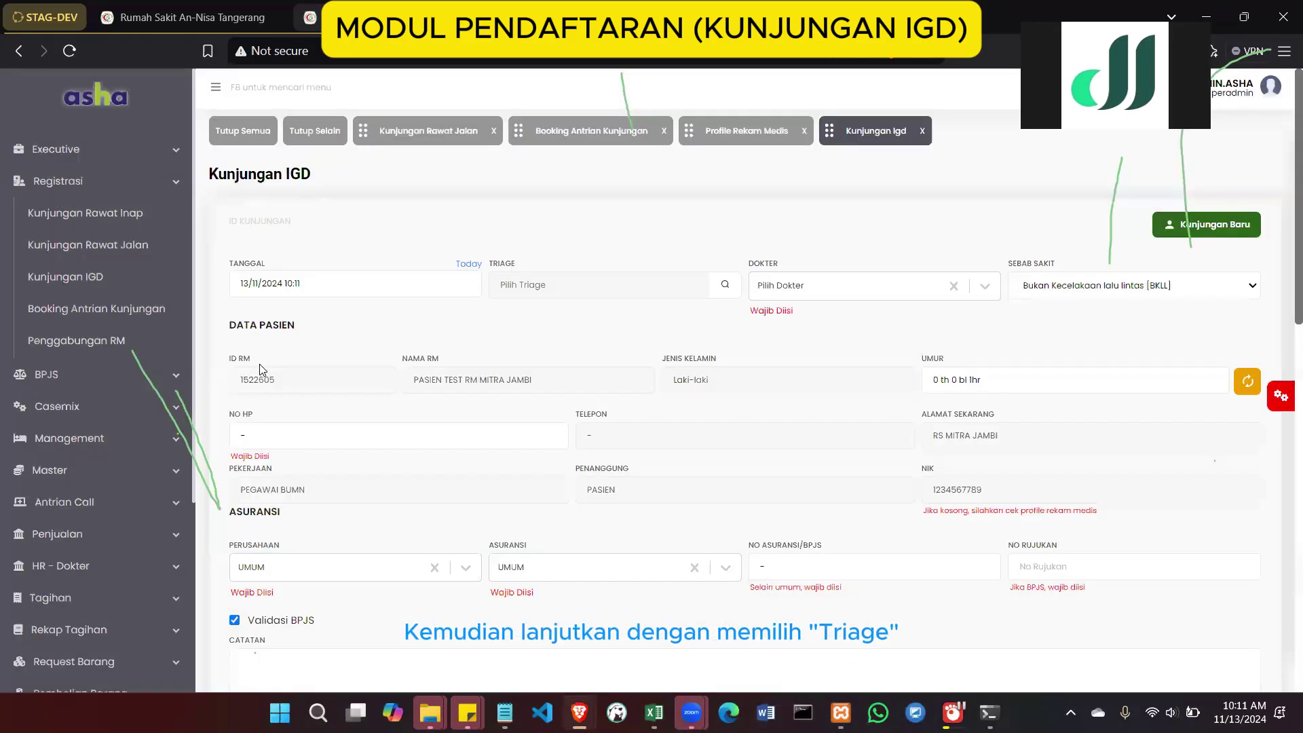
Link the test patient's 'test mitra' triage record to the visit and view the EMR Triage list
{"action": "left_click", "coordinate": [726, 285]}
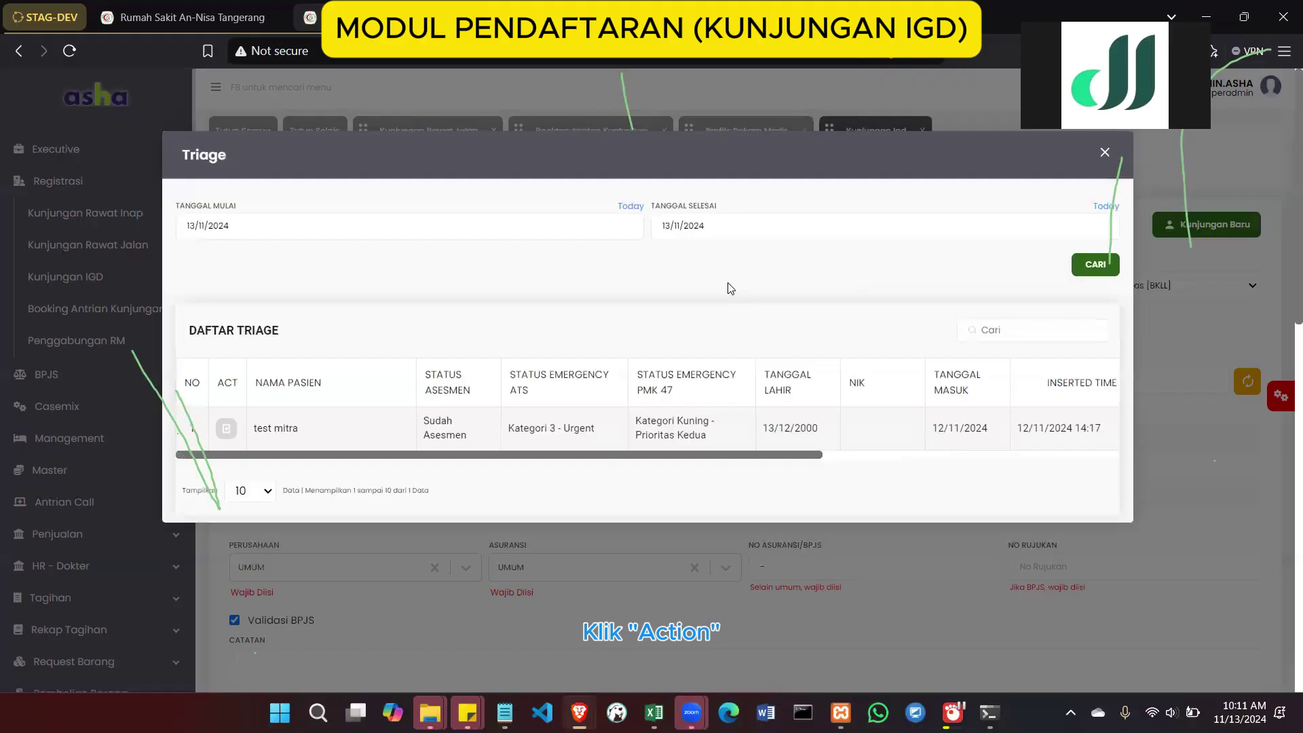
{"action": "left_click", "coordinate": [228, 432]}
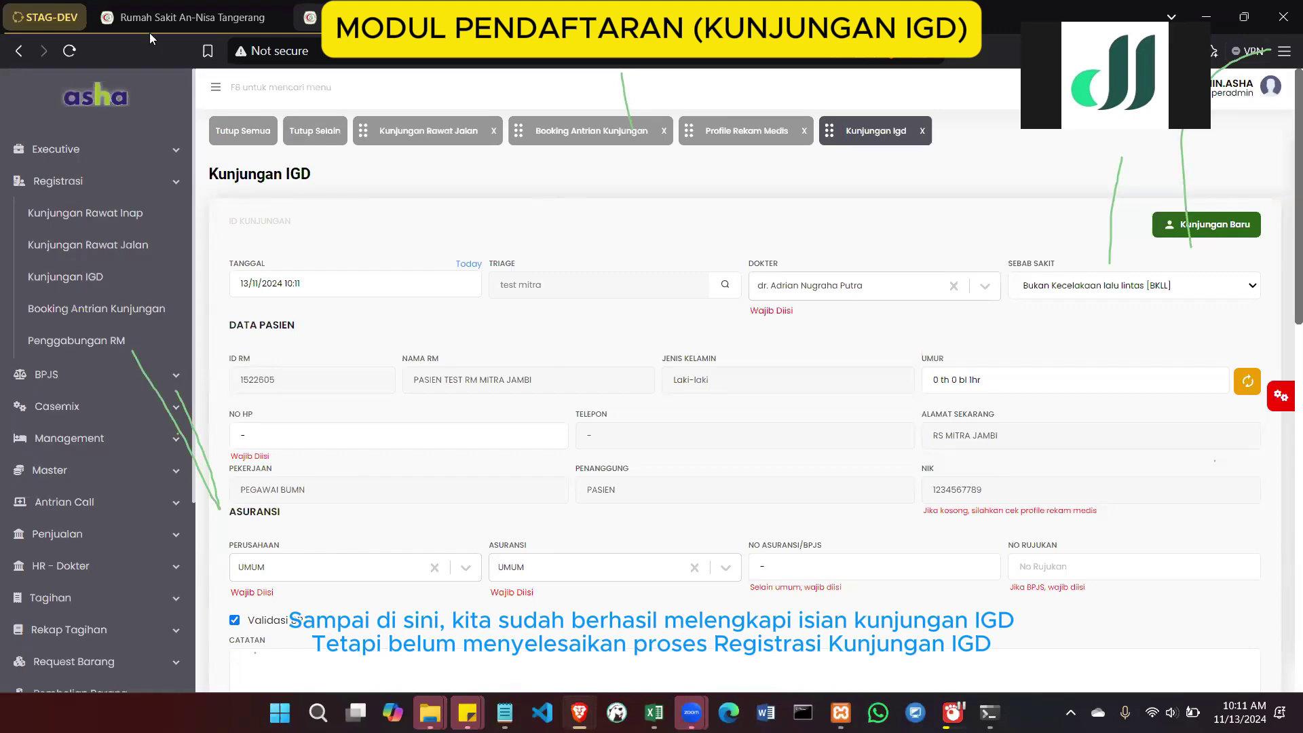
{"action": "left_click", "coordinate": [156, 17]}
Check the TEST MITRA triage entry's options and copy the patient's record number
{"action": "right_click", "coordinate": [146, 224]}
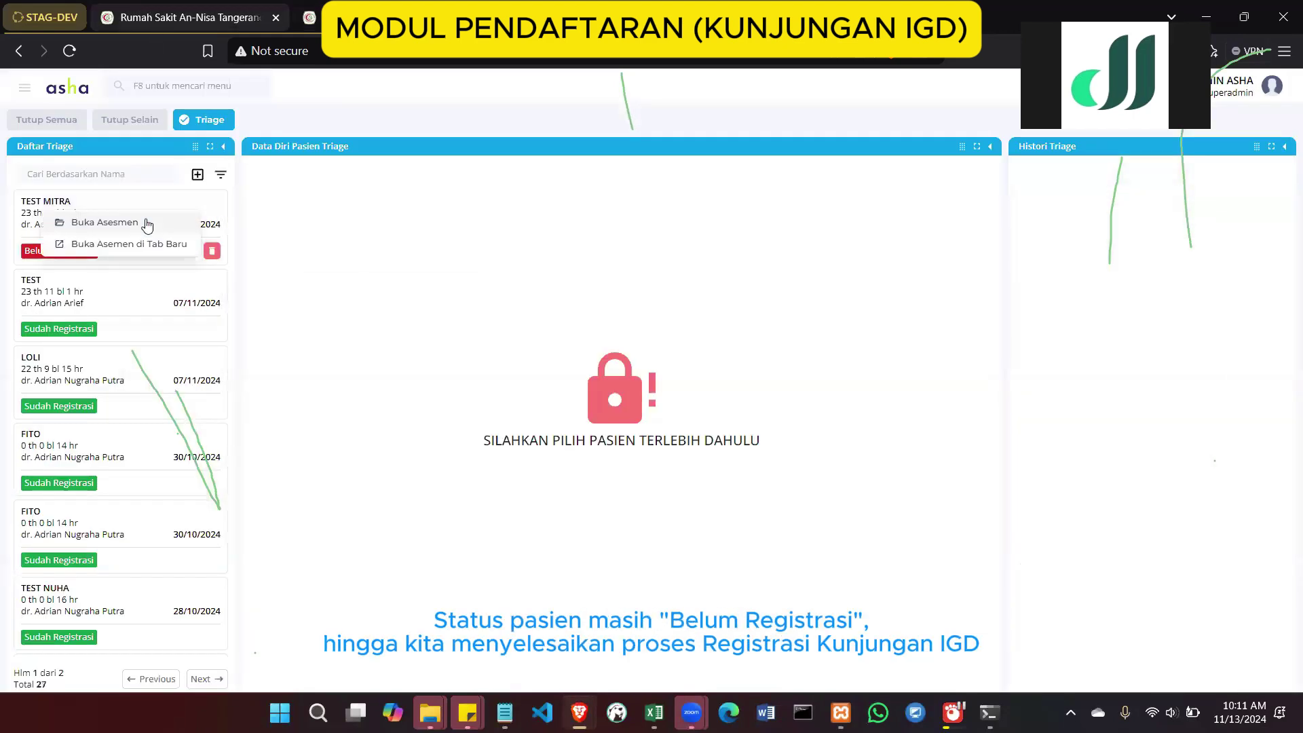
{"action": "left_click", "coordinate": [316, 207]}
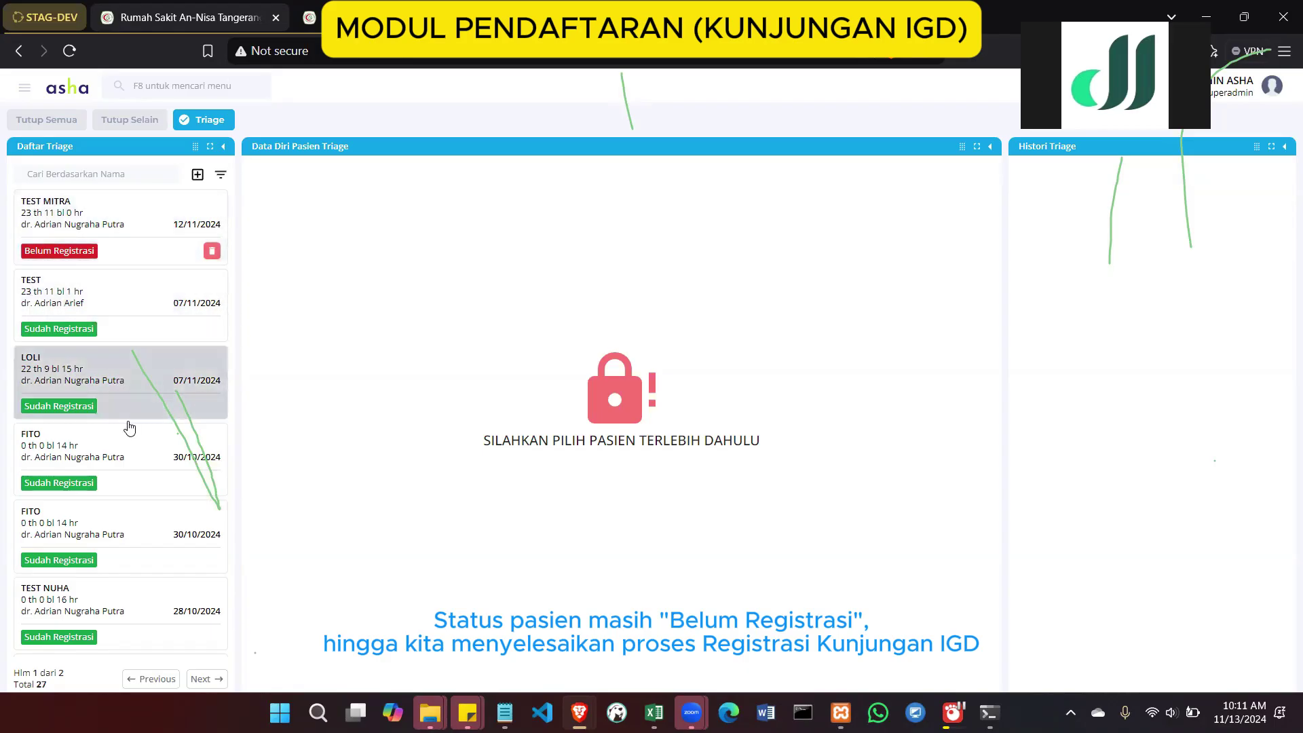
{"action": "left_click", "coordinate": [28, 89]}
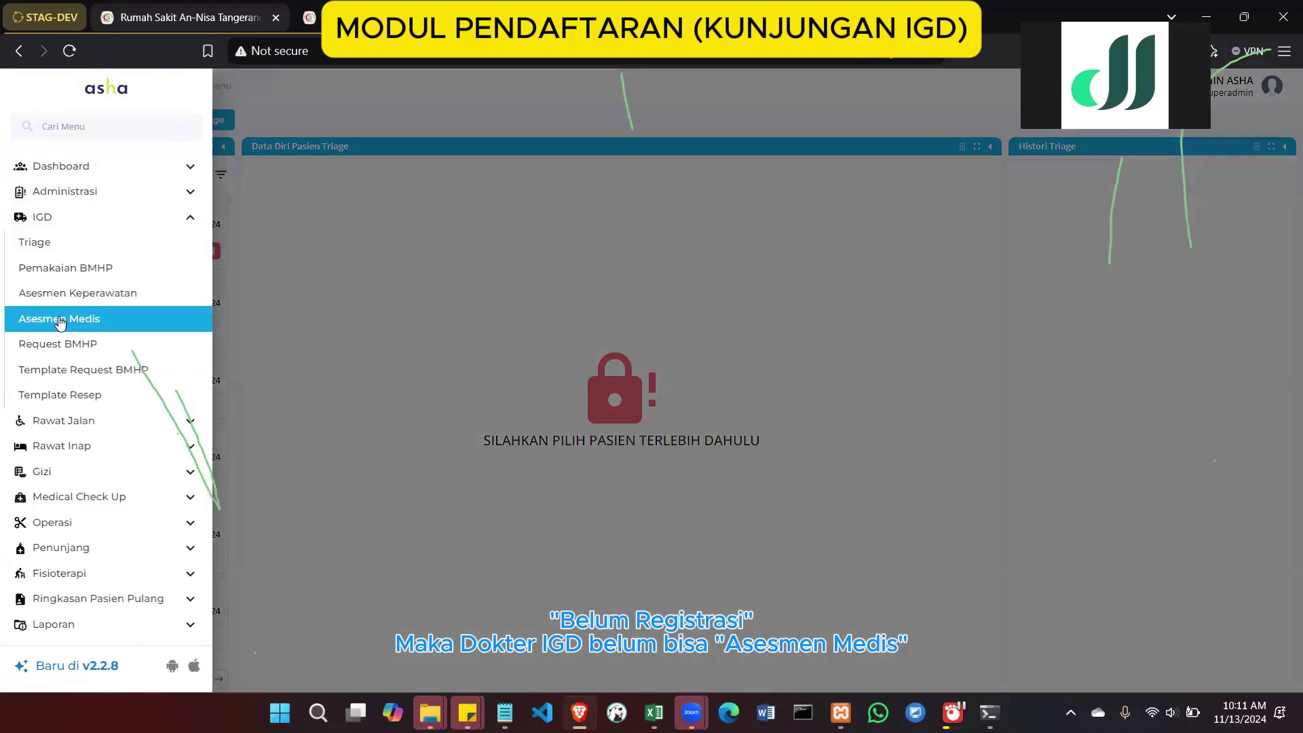
{"action": "left_click", "coordinate": [284, 275]}
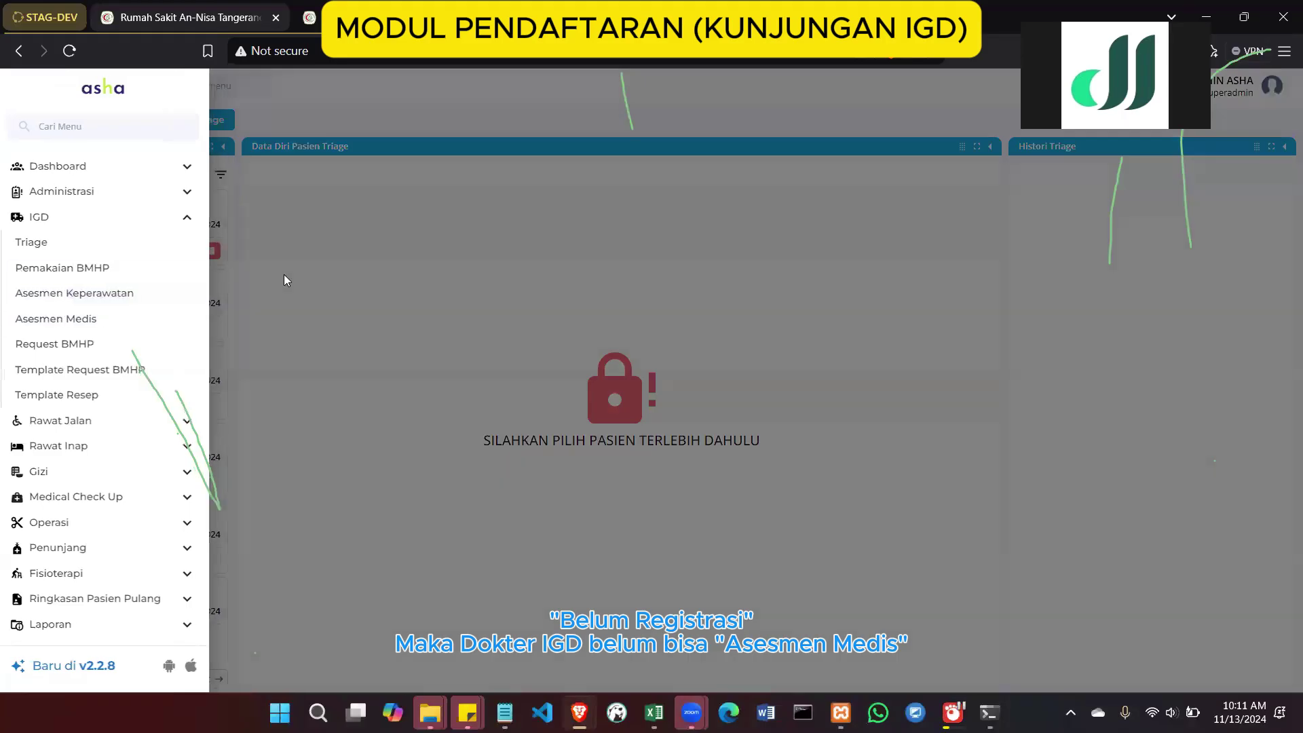
{"action": "right_click", "coordinate": [108, 216]}
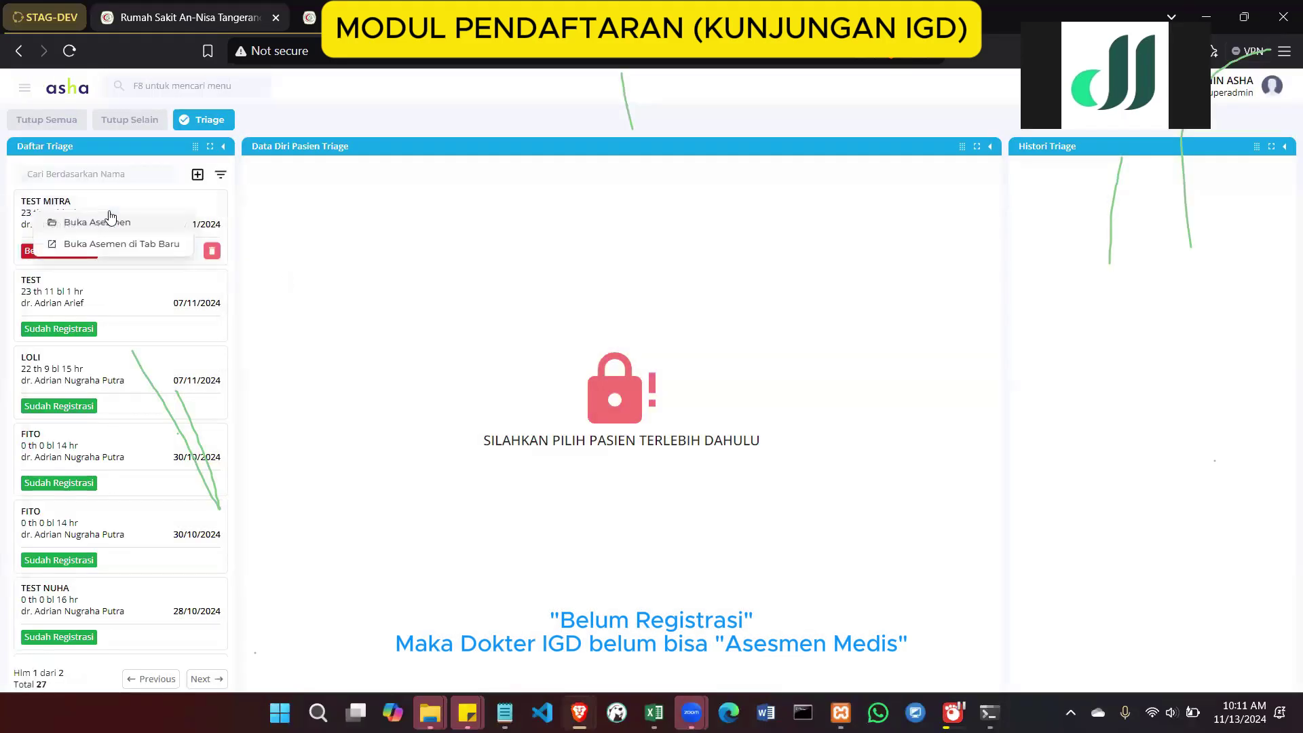
{"action": "left_click", "coordinate": [301, 213]}
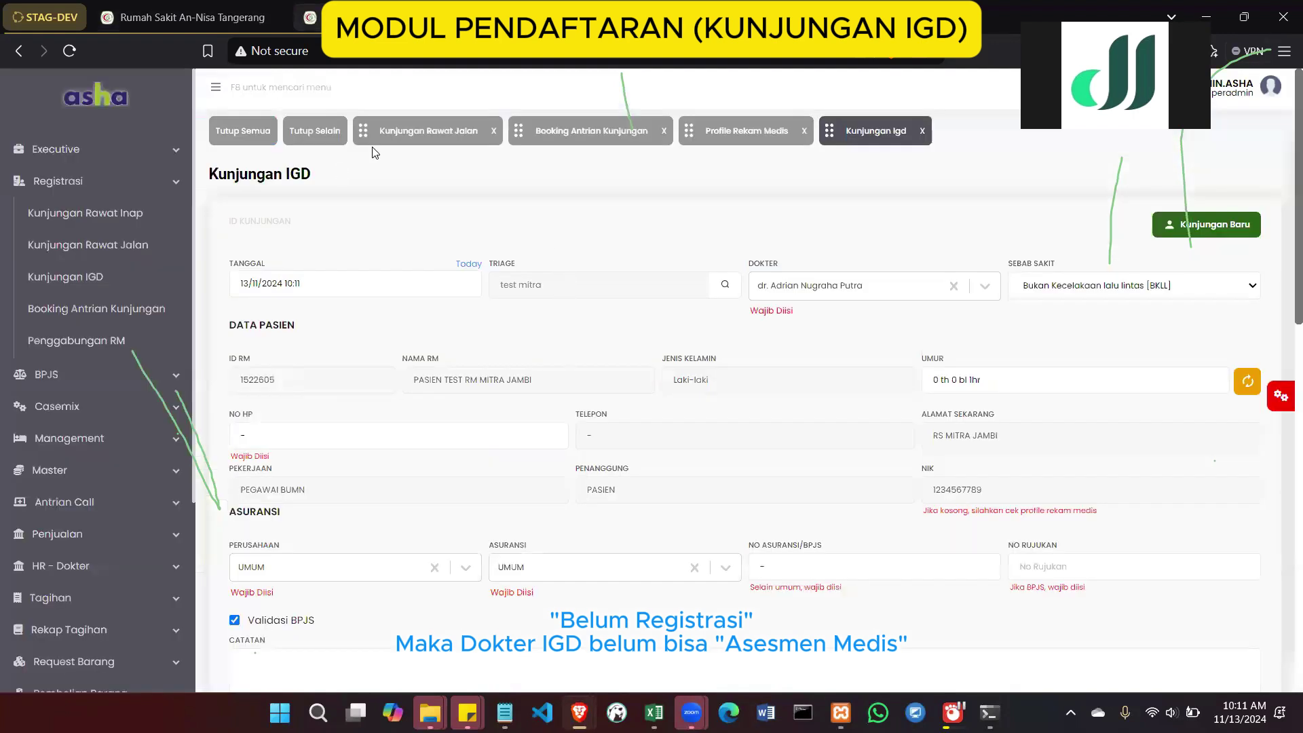
{"action": "double_click", "coordinate": [249, 381]}
{"action": "left_click", "coordinate": [217, 17]}
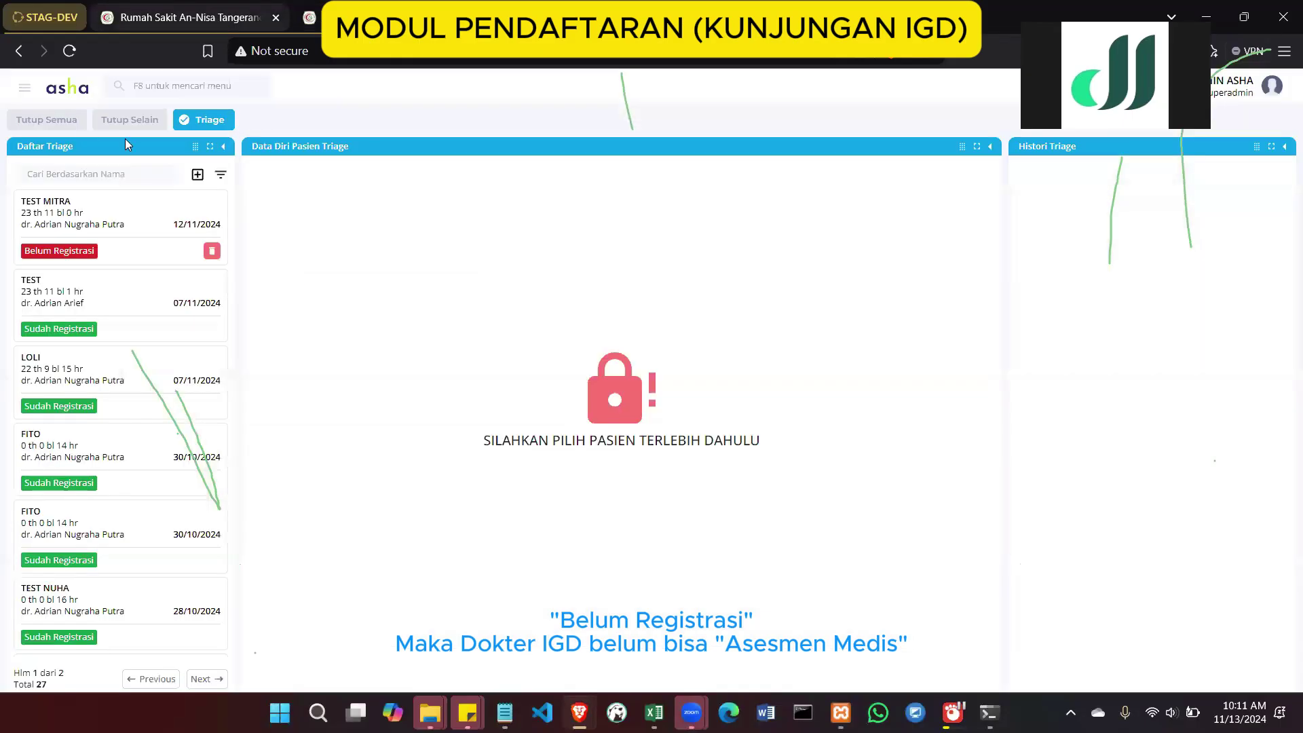
Filter IGD Asesmen Medis from 01/11/2024 and search it for the copied record number
{"action": "left_click", "coordinate": [24, 88]}
{"action": "left_click", "coordinate": [90, 324]}
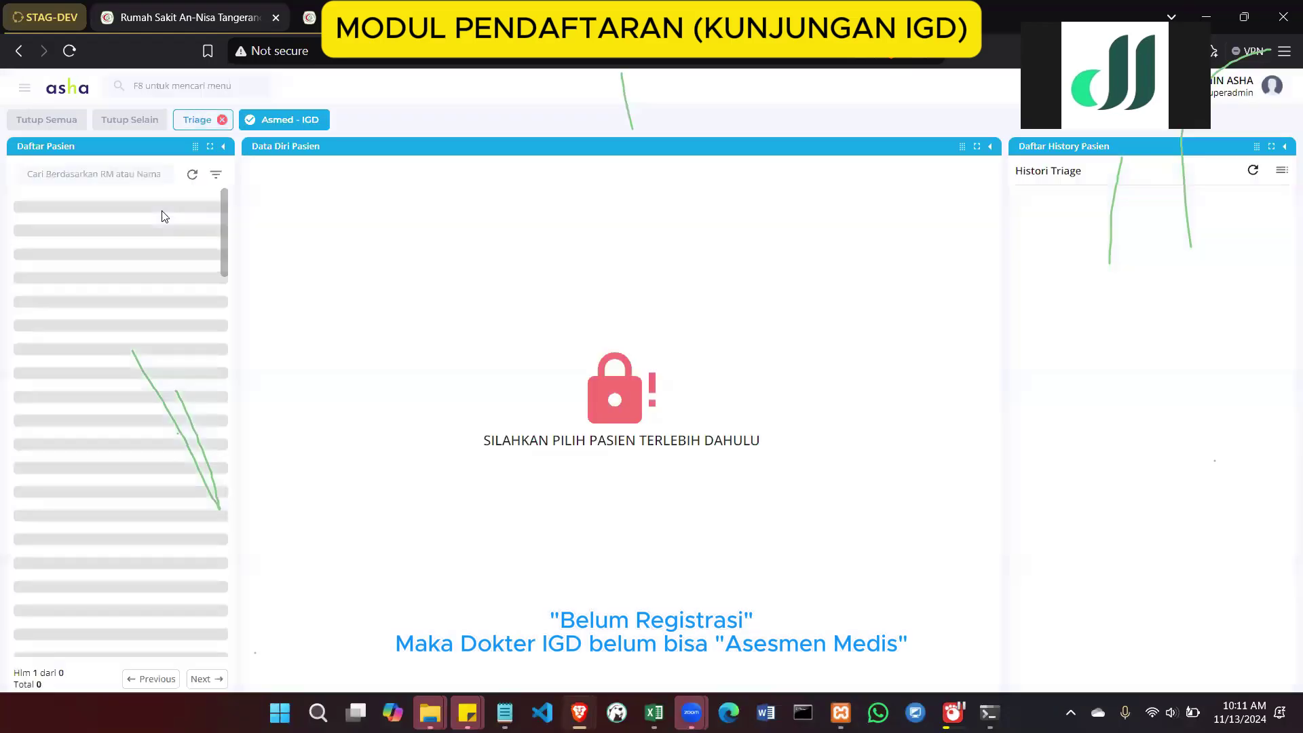
{"action": "left_click", "coordinate": [134, 175]}
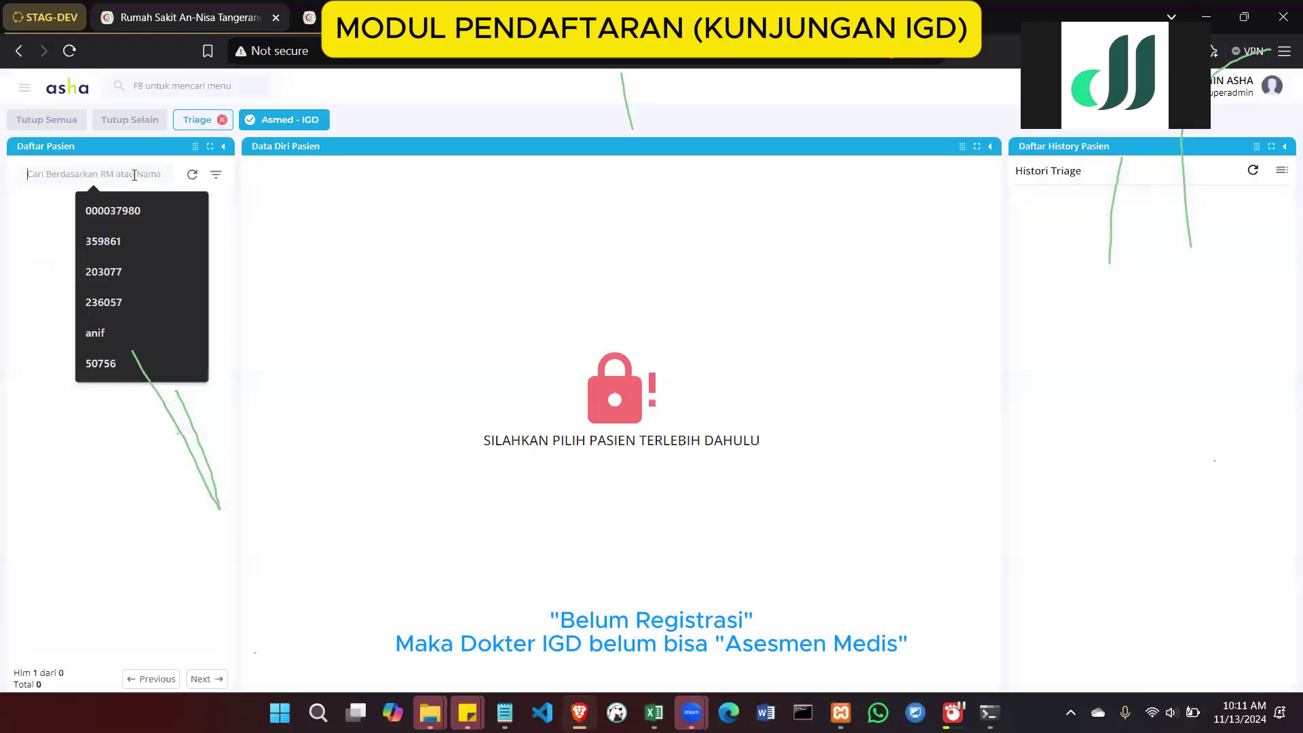
{"action": "left_click", "coordinate": [216, 175]}
{"action": "left_click", "coordinate": [258, 335]}
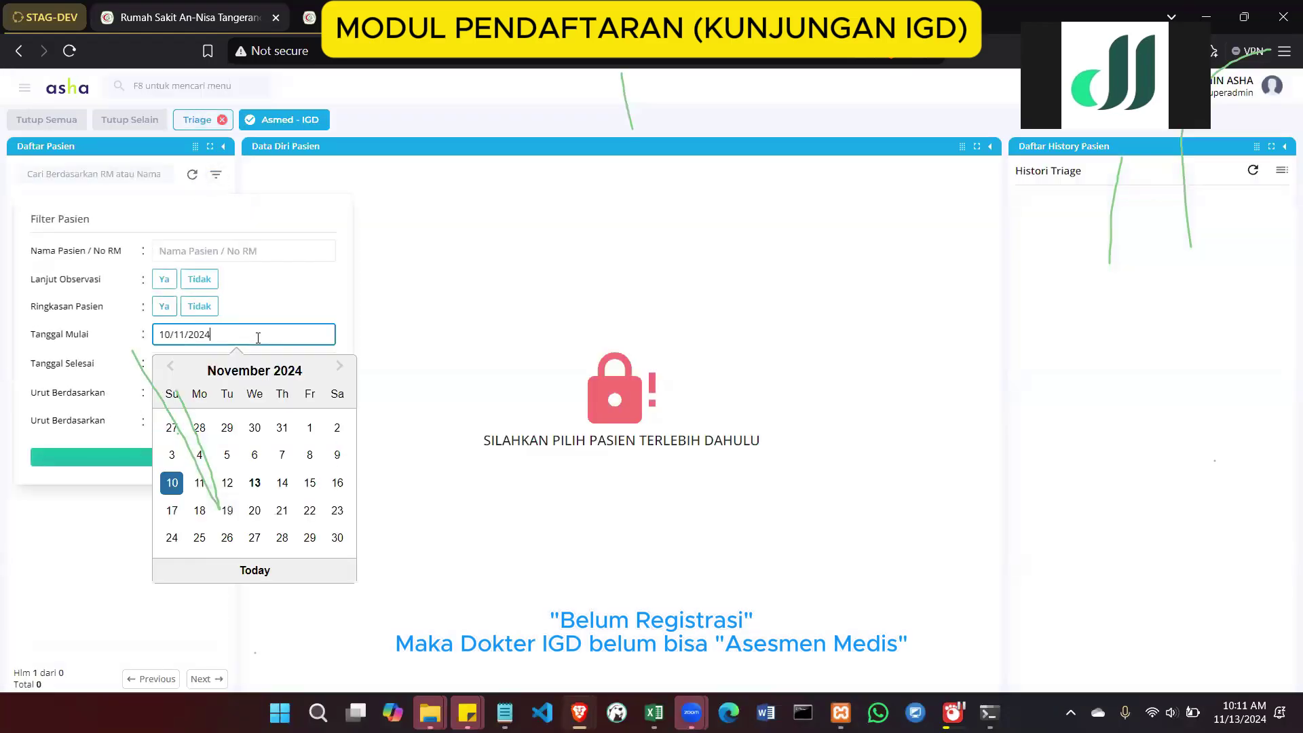
{"action": "left_click", "coordinate": [308, 427]}
{"action": "left_click", "coordinate": [181, 453]}
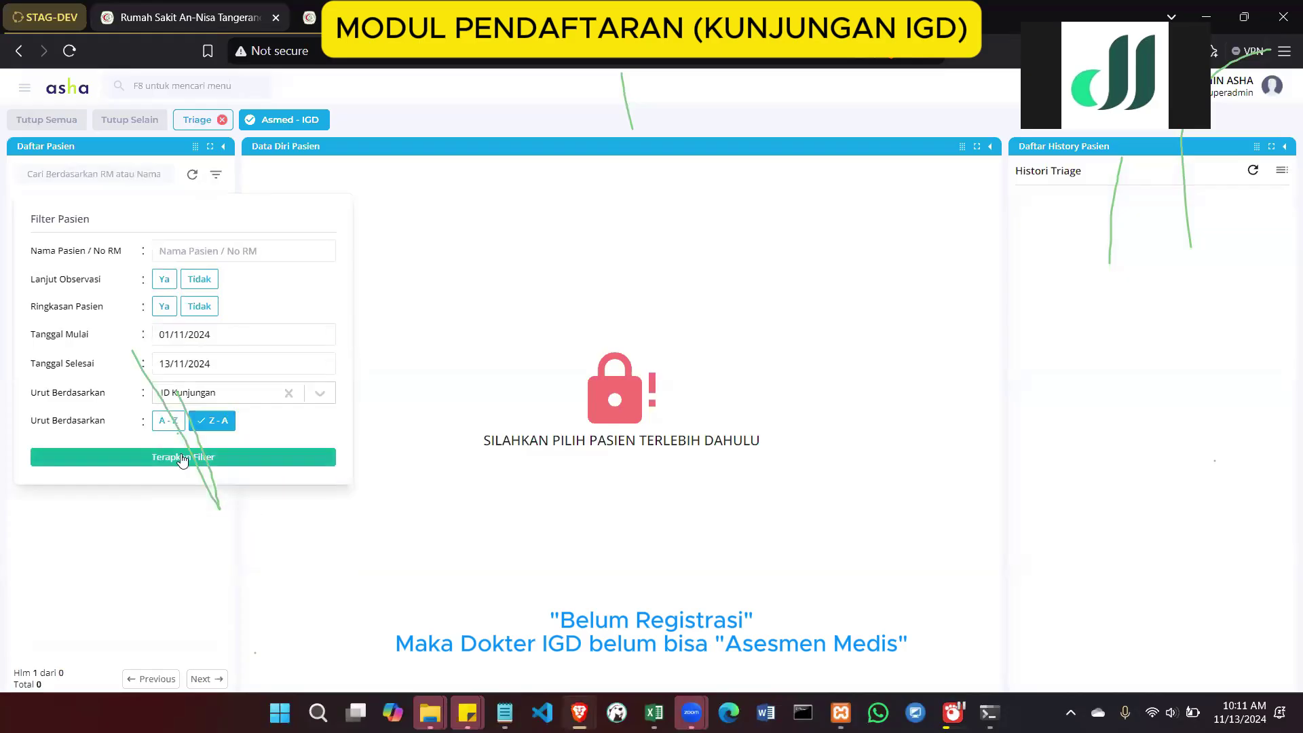
{"action": "left_click", "coordinate": [134, 173]}
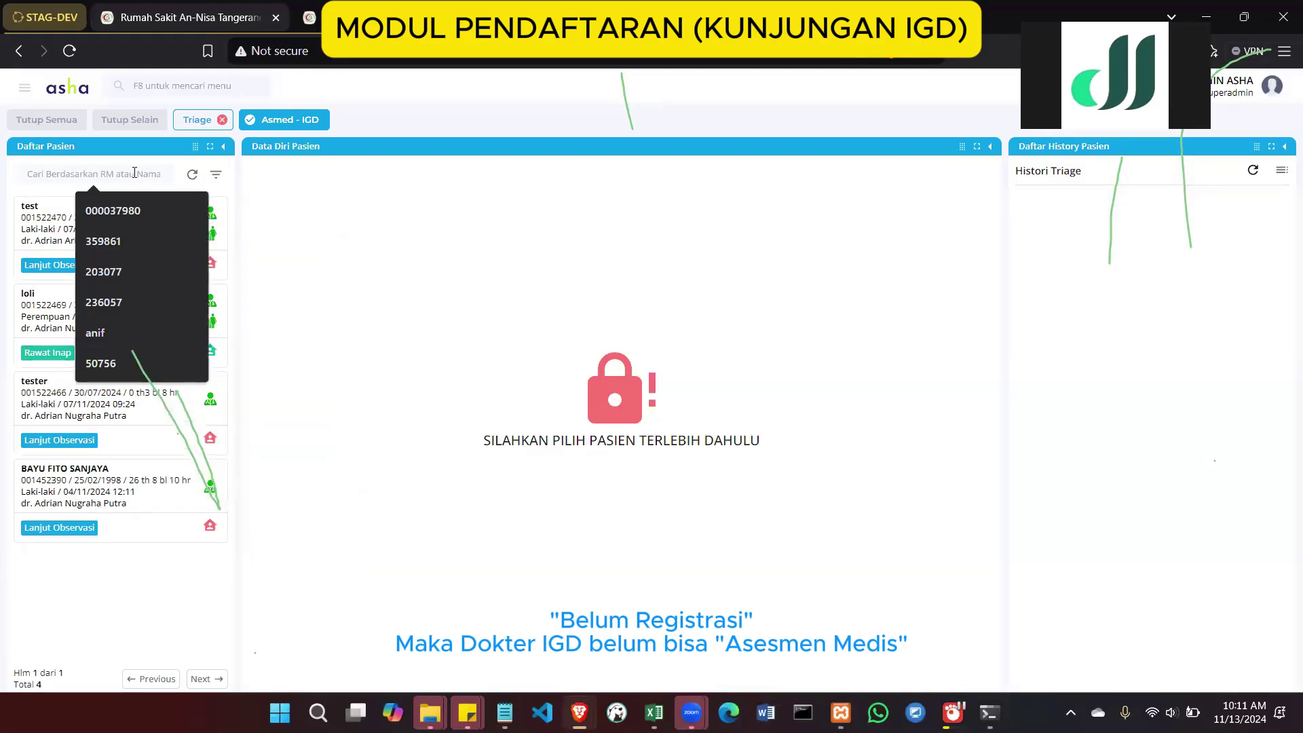
{"action": "type", "text": "1522605"}
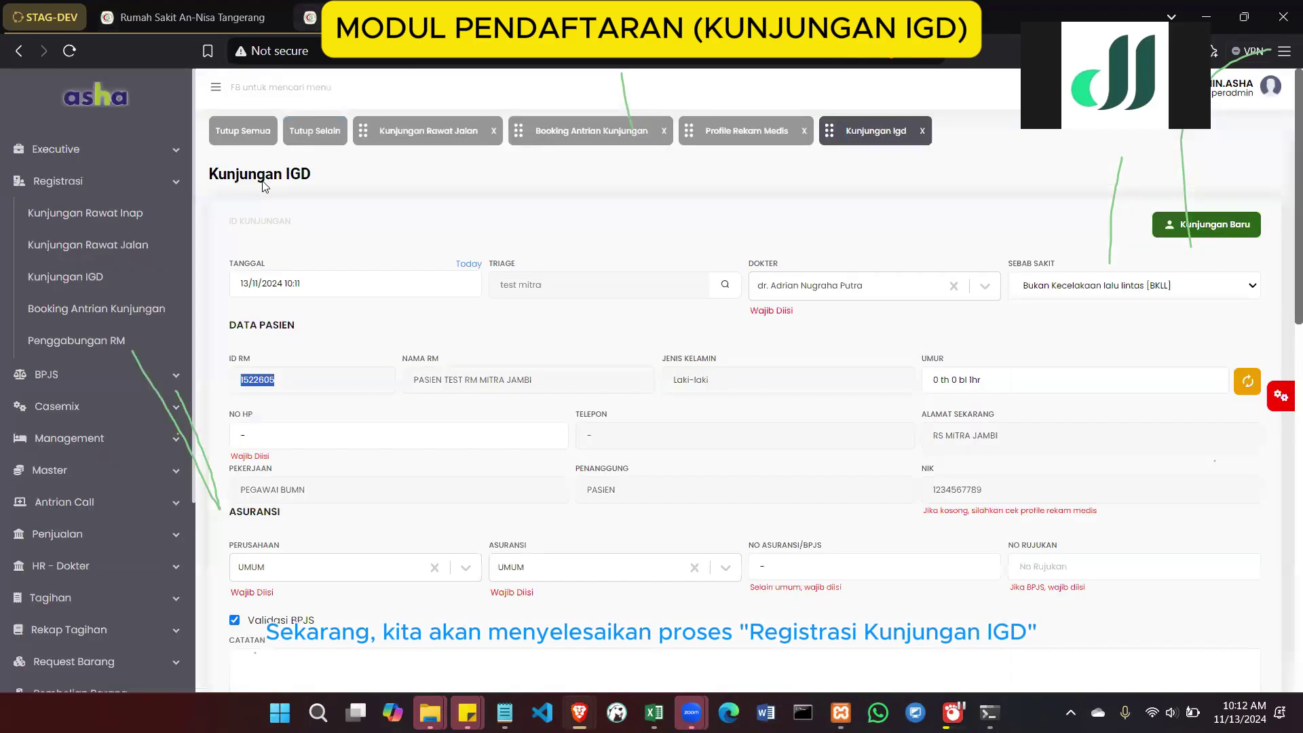
Untick Validasi BPJS and save the IGD visit, which appears as ID 636647 atop the visit table
{"action": "scroll", "coordinate": [528, 456], "scroll_direction": "down", "scroll_amount": 2}
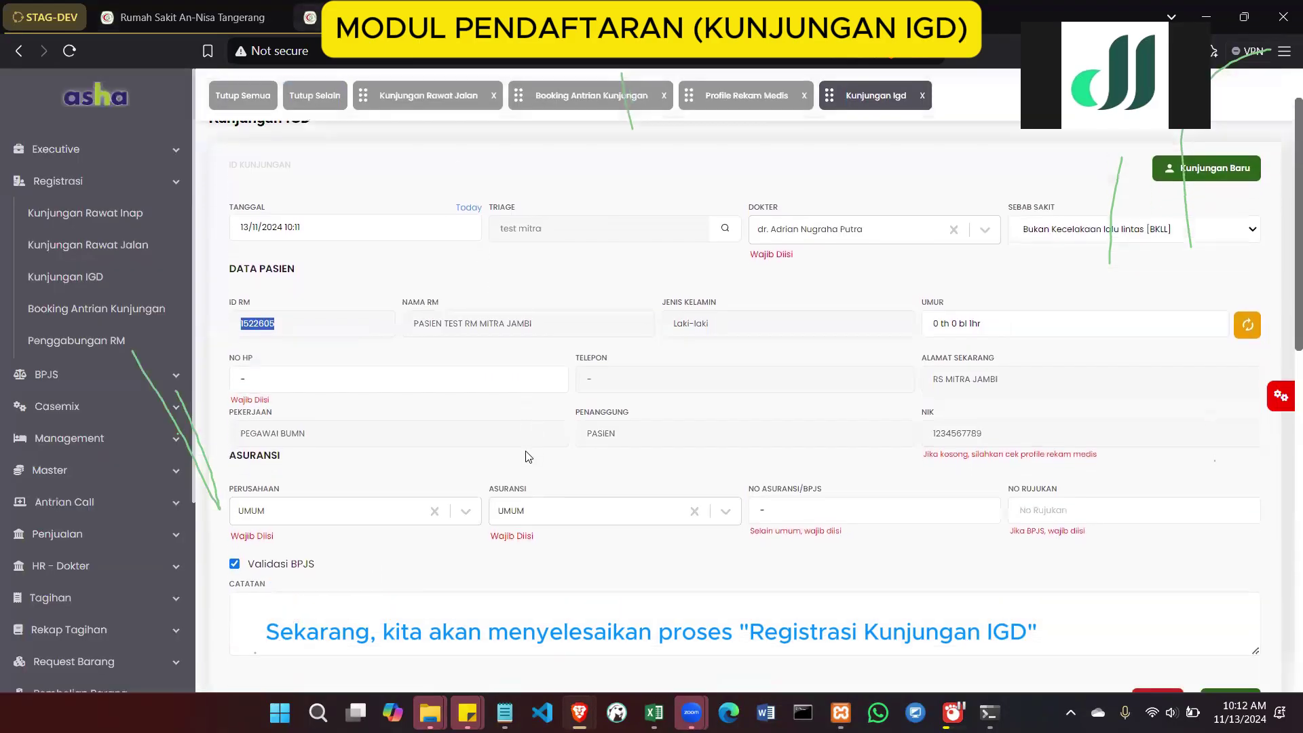
{"action": "scroll", "coordinate": [528, 456], "scroll_direction": "down", "scroll_amount": 1}
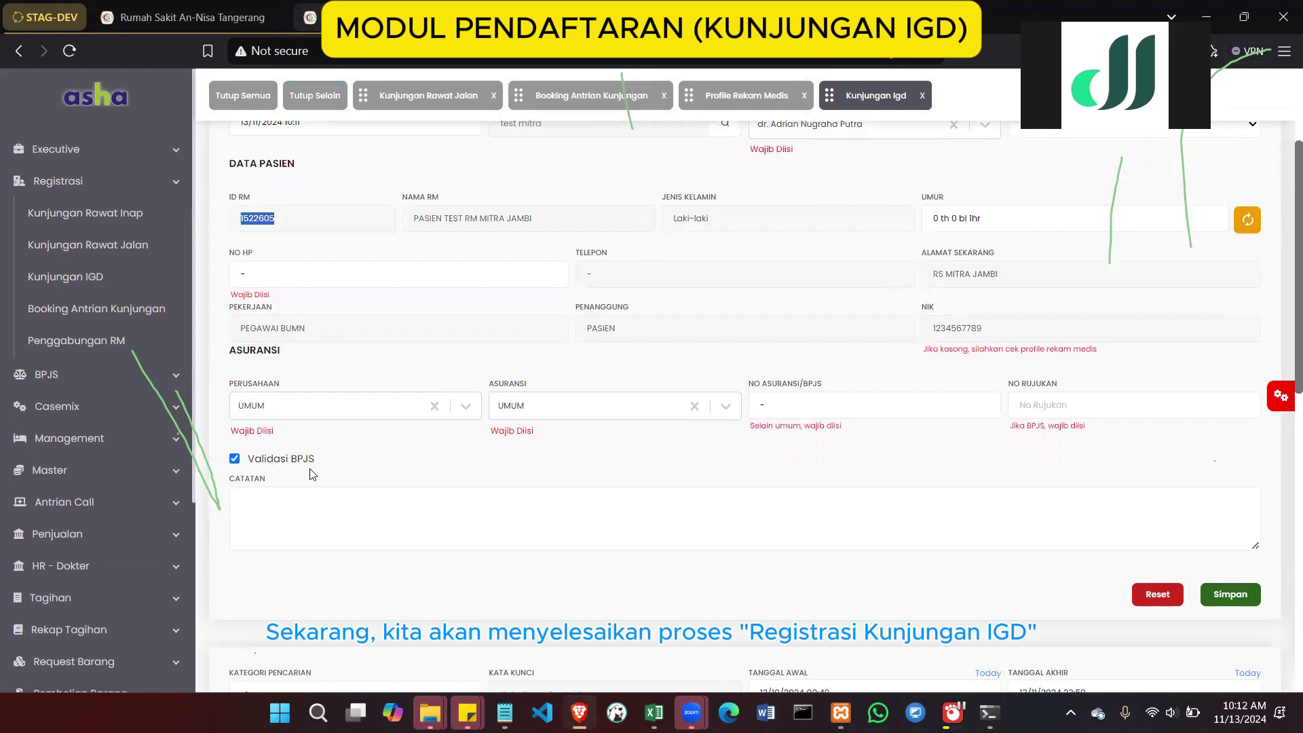
{"action": "left_click", "coordinate": [233, 462]}
{"action": "scroll", "coordinate": [619, 340], "scroll_direction": "up", "scroll_amount": 1}
{"action": "scroll", "coordinate": [975, 422], "scroll_direction": "down", "scroll_amount": 1}
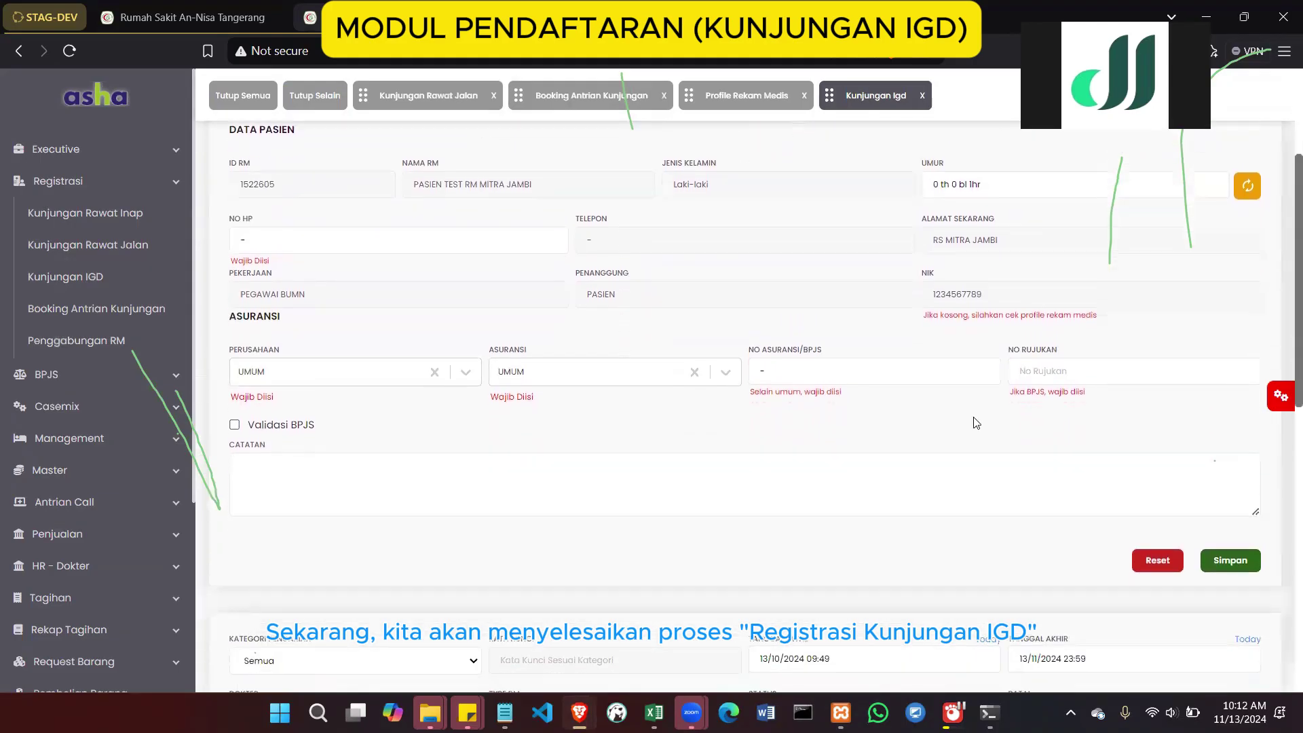
{"action": "left_click", "coordinate": [1221, 560]}
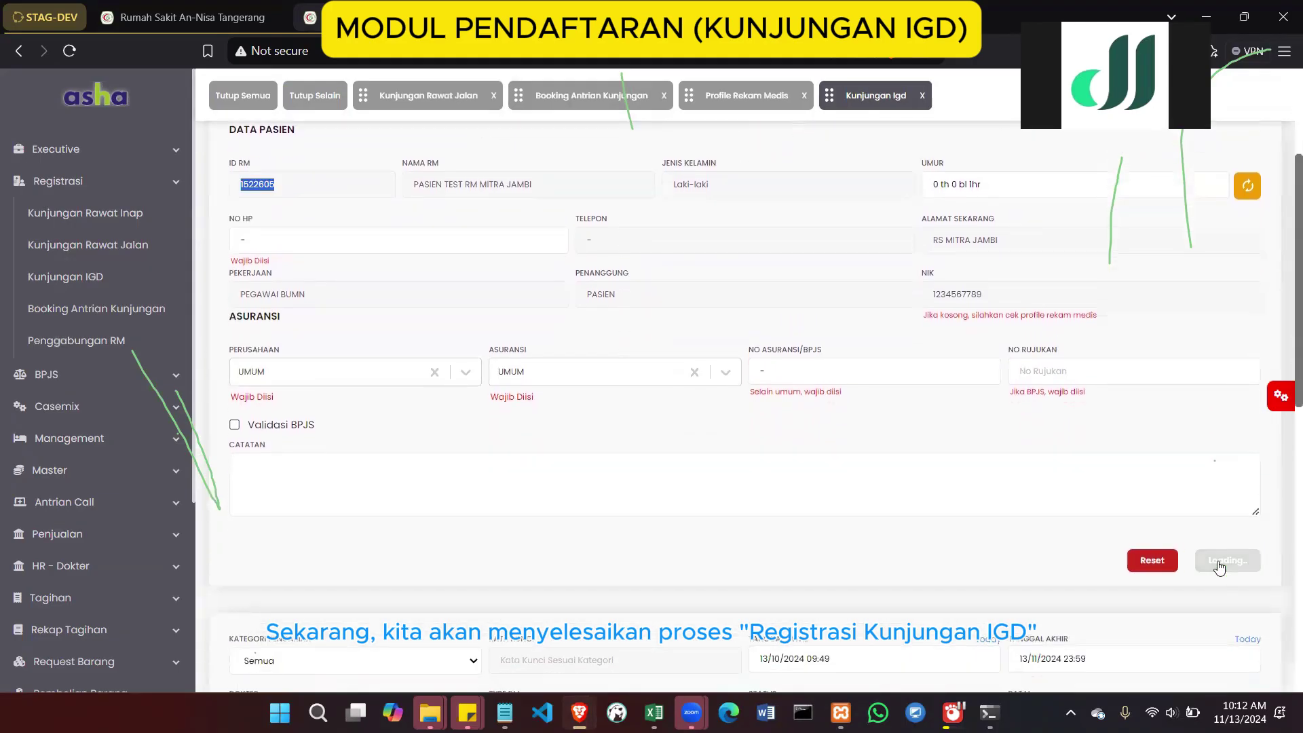
{"action": "scroll", "coordinate": [780, 244], "scroll_direction": "up", "scroll_amount": 3}
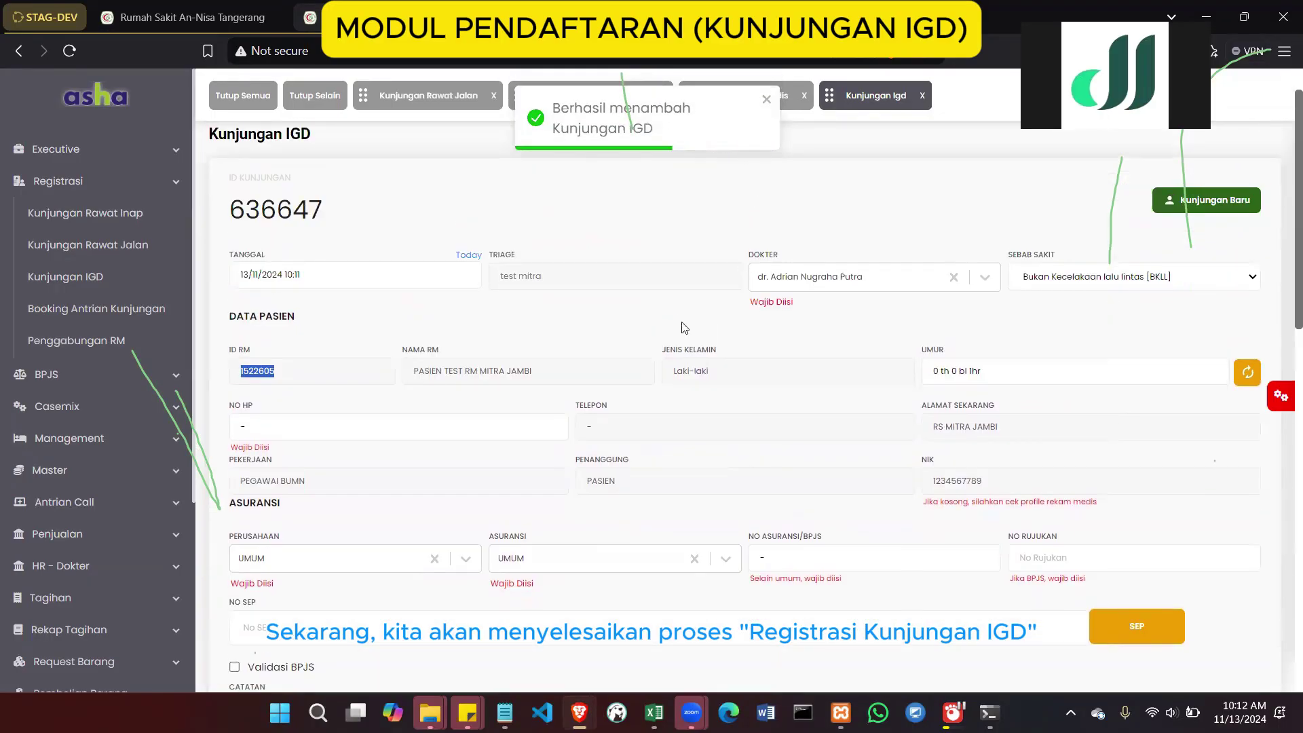
{"action": "scroll", "coordinate": [664, 422], "scroll_direction": "down", "scroll_amount": 5}
{"action": "scroll", "coordinate": [664, 422], "scroll_direction": "down", "scroll_amount": 5}
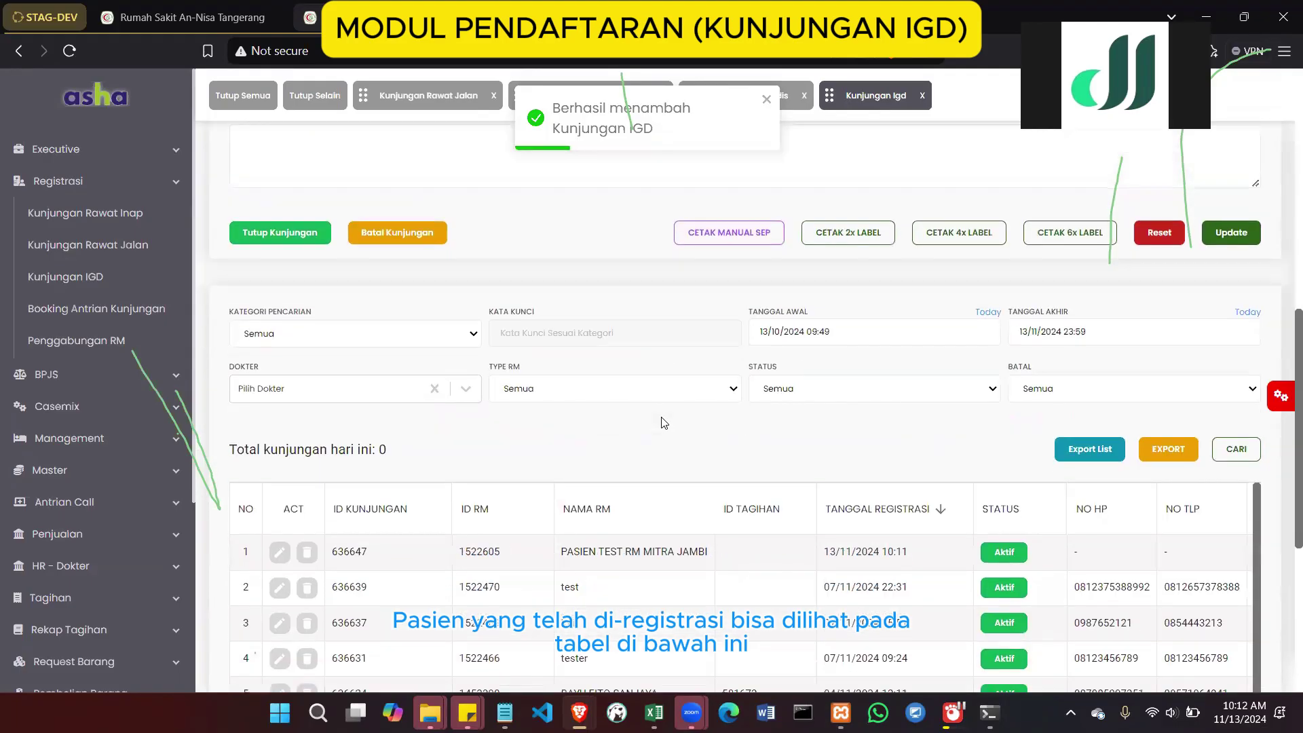
{"action": "scroll", "coordinate": [770, 411], "scroll_direction": "right", "scroll_amount": 10}
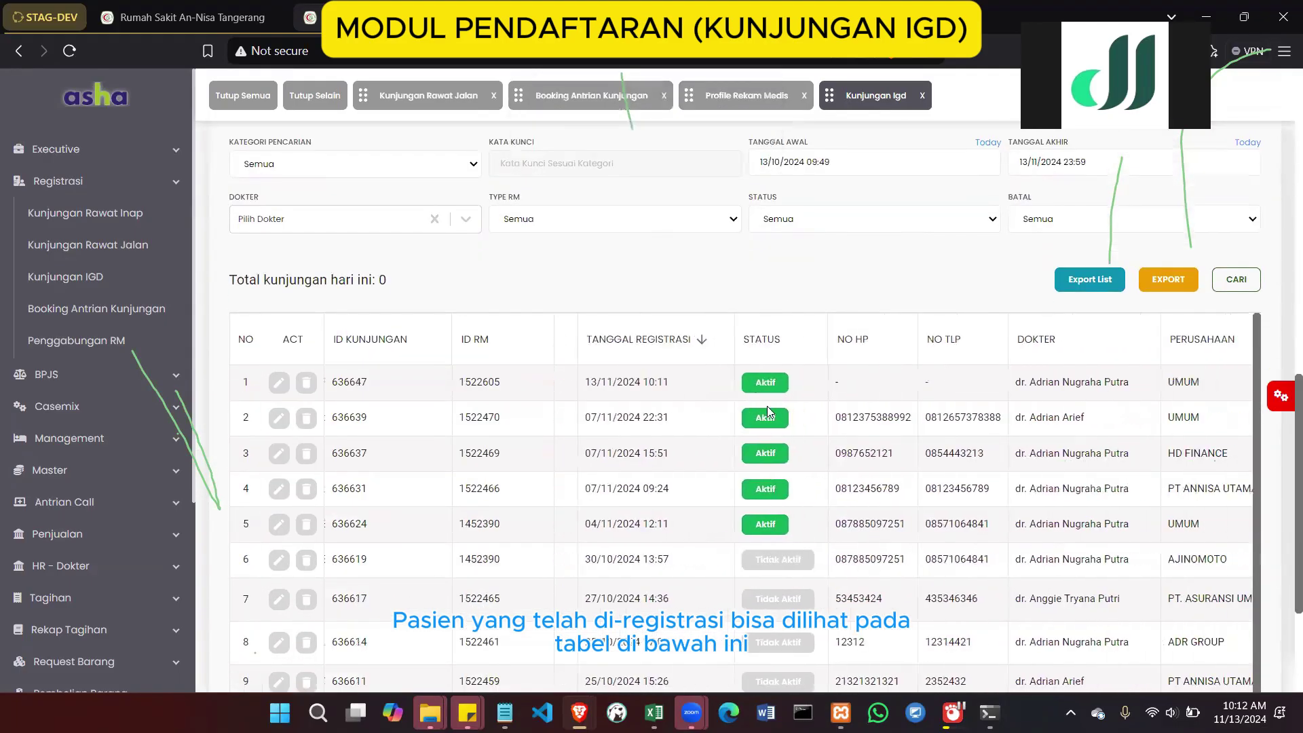
{"action": "scroll", "coordinate": [770, 411], "scroll_direction": "left", "scroll_amount": 15}
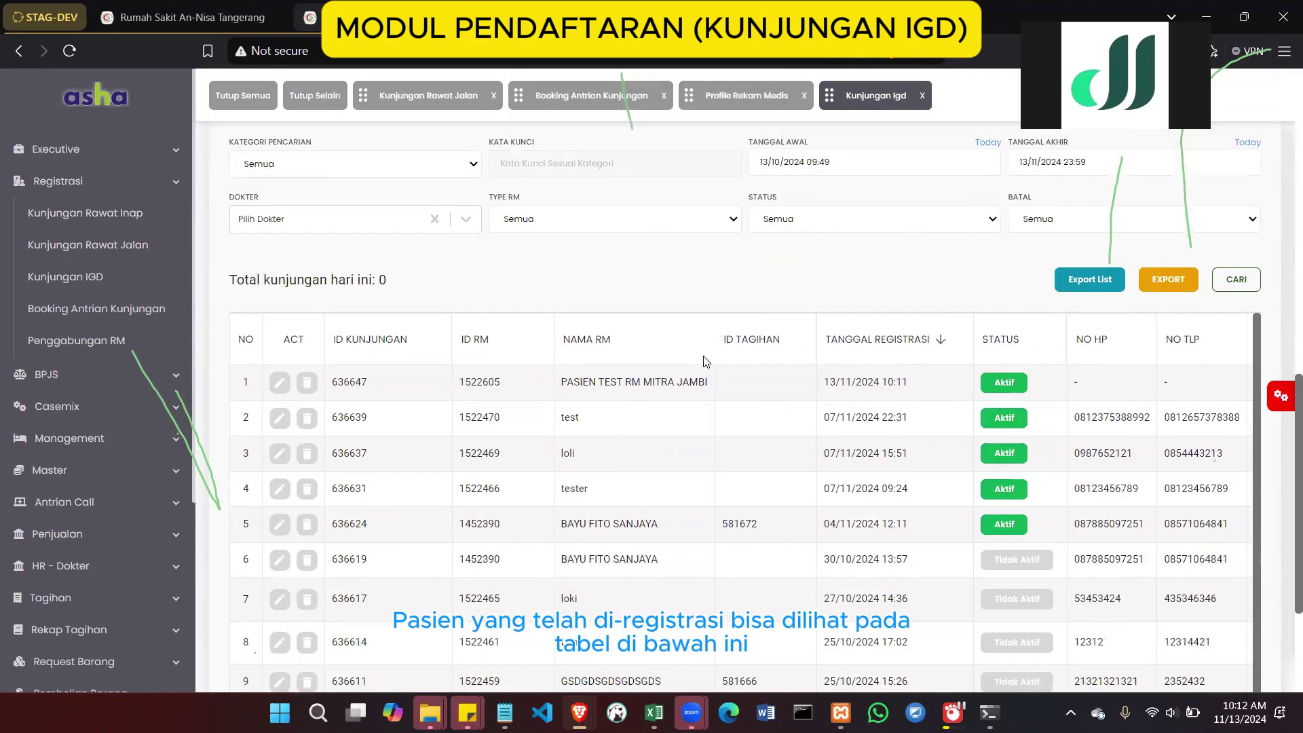
{"action": "scroll", "coordinate": [707, 361], "scroll_direction": "down", "scroll_amount": 1}
{"action": "scroll", "coordinate": [705, 305], "scroll_direction": "down", "scroll_amount": 1}
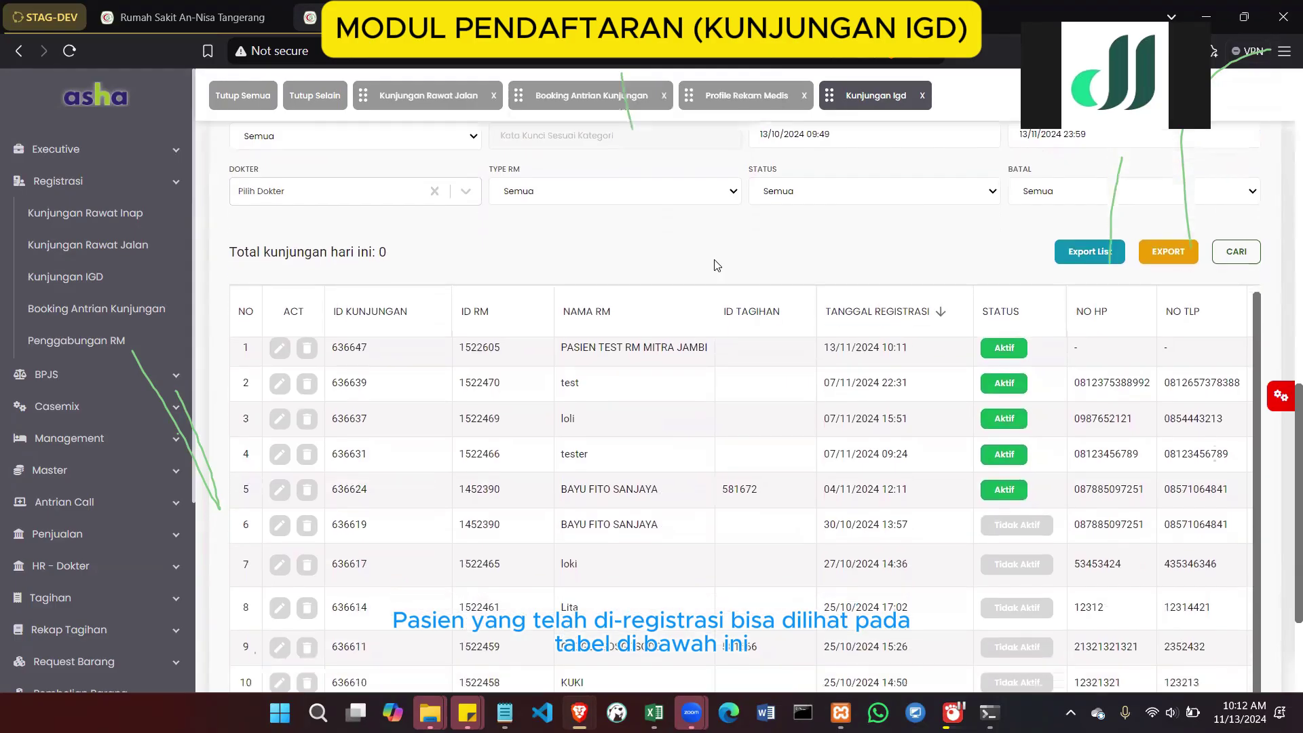
{"action": "left_click", "coordinate": [196, 15]}
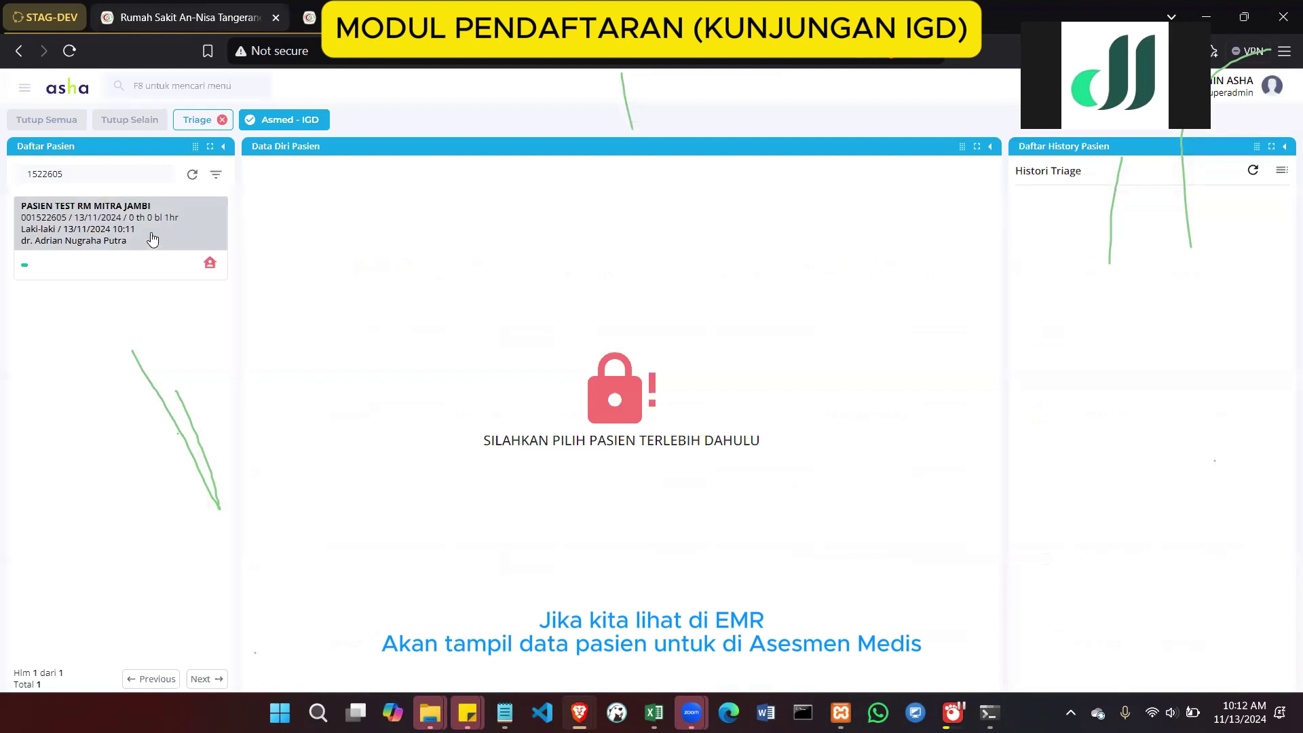
{"action": "left_click", "coordinate": [186, 123]}
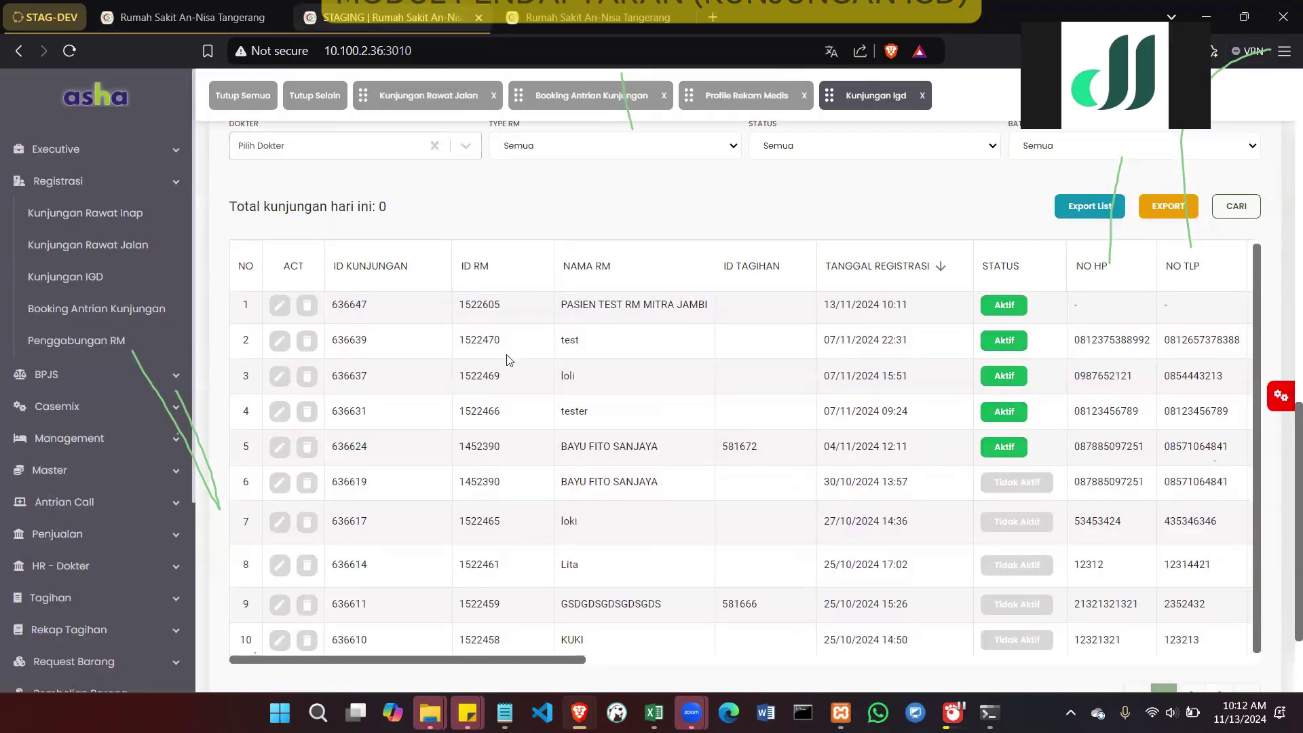
Open Registrasi > Kunjungan Rawat Inap (inpatient visit registration) from the sidebar
{"action": "scroll", "coordinate": [727, 543], "scroll_direction": "up", "scroll_amount": 4}
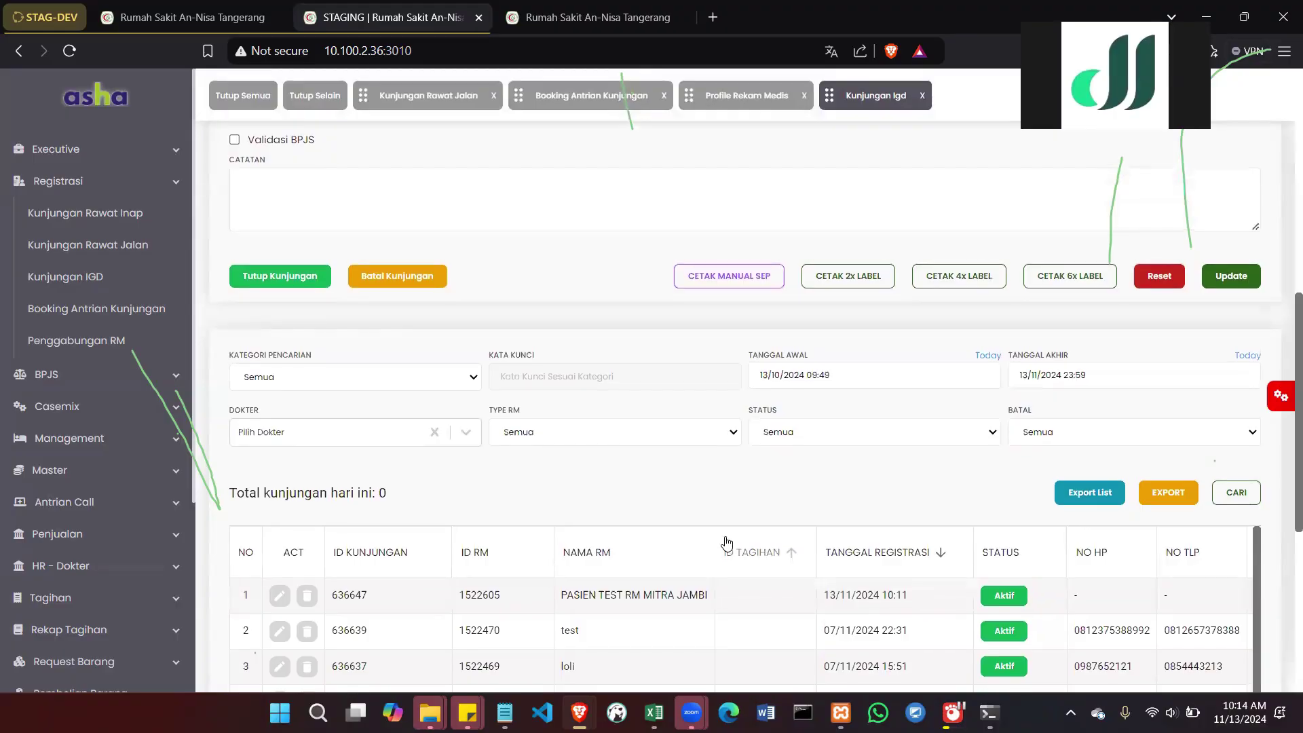
{"action": "scroll", "coordinate": [727, 542], "scroll_direction": "up", "scroll_amount": 5}
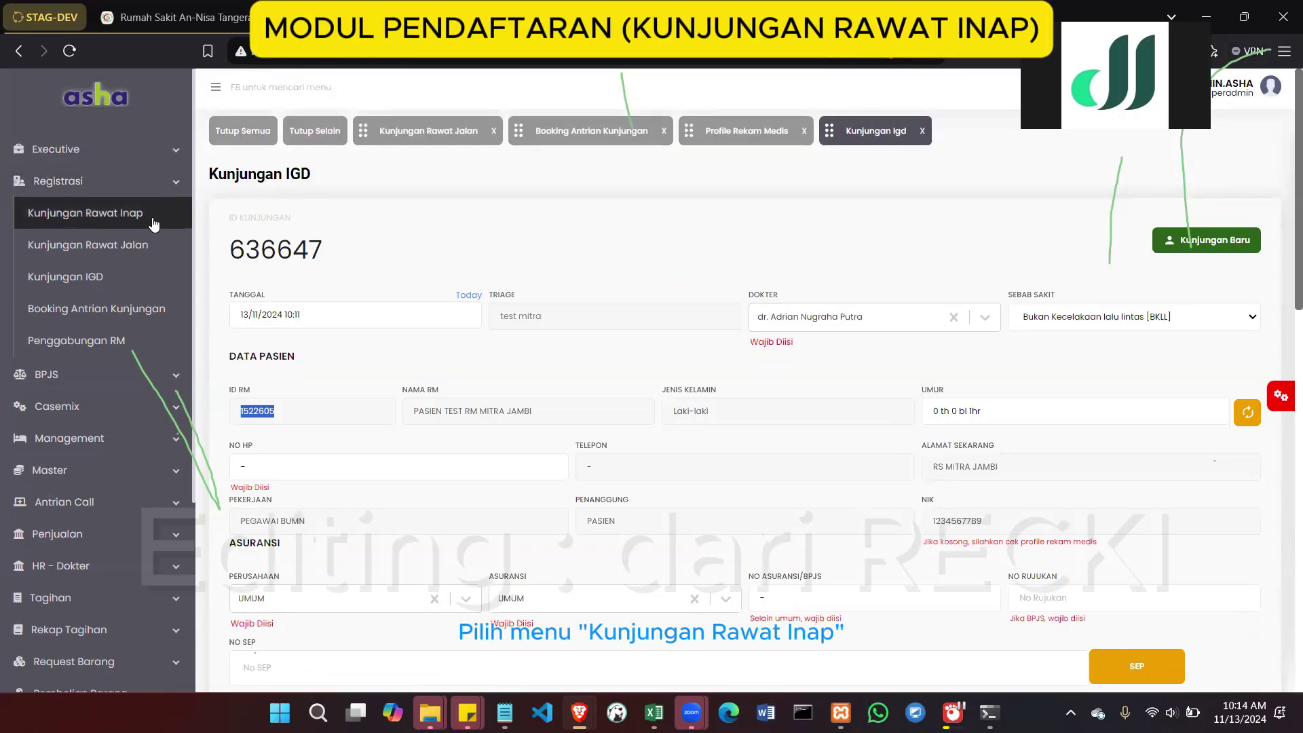
{"action": "left_click", "coordinate": [85, 218]}
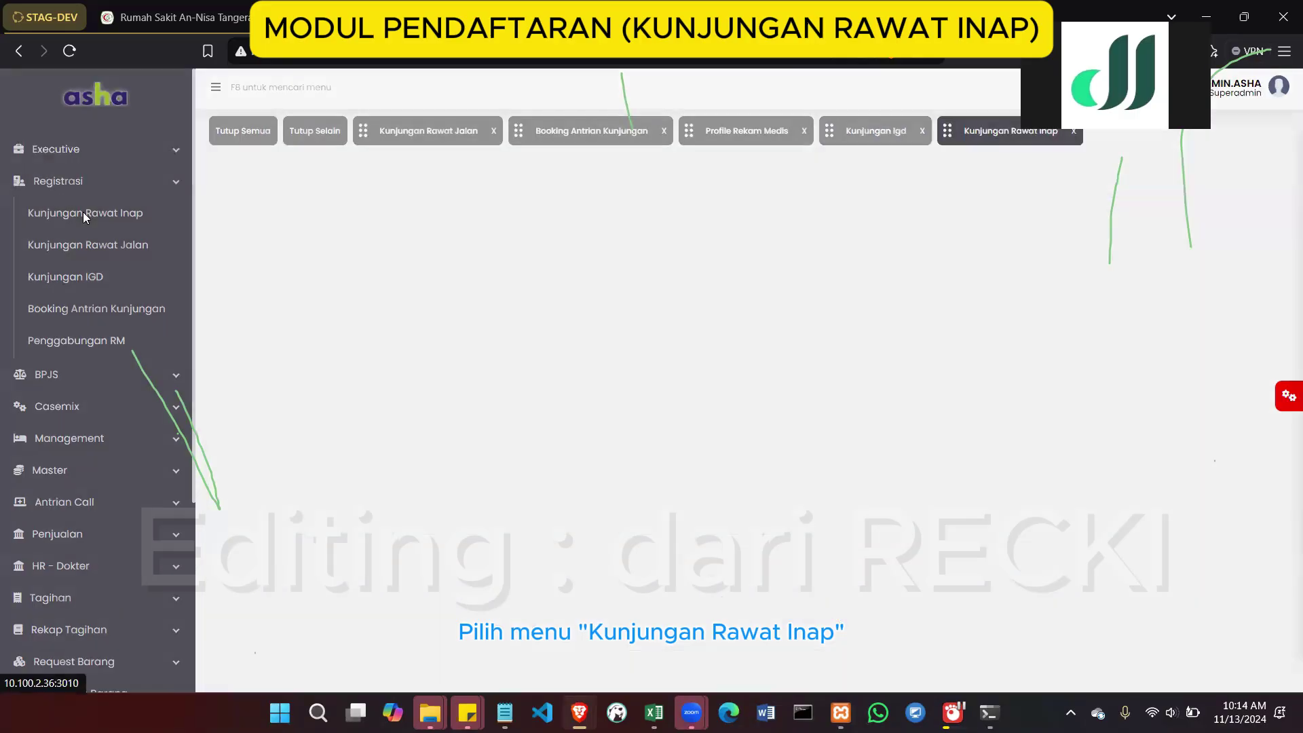
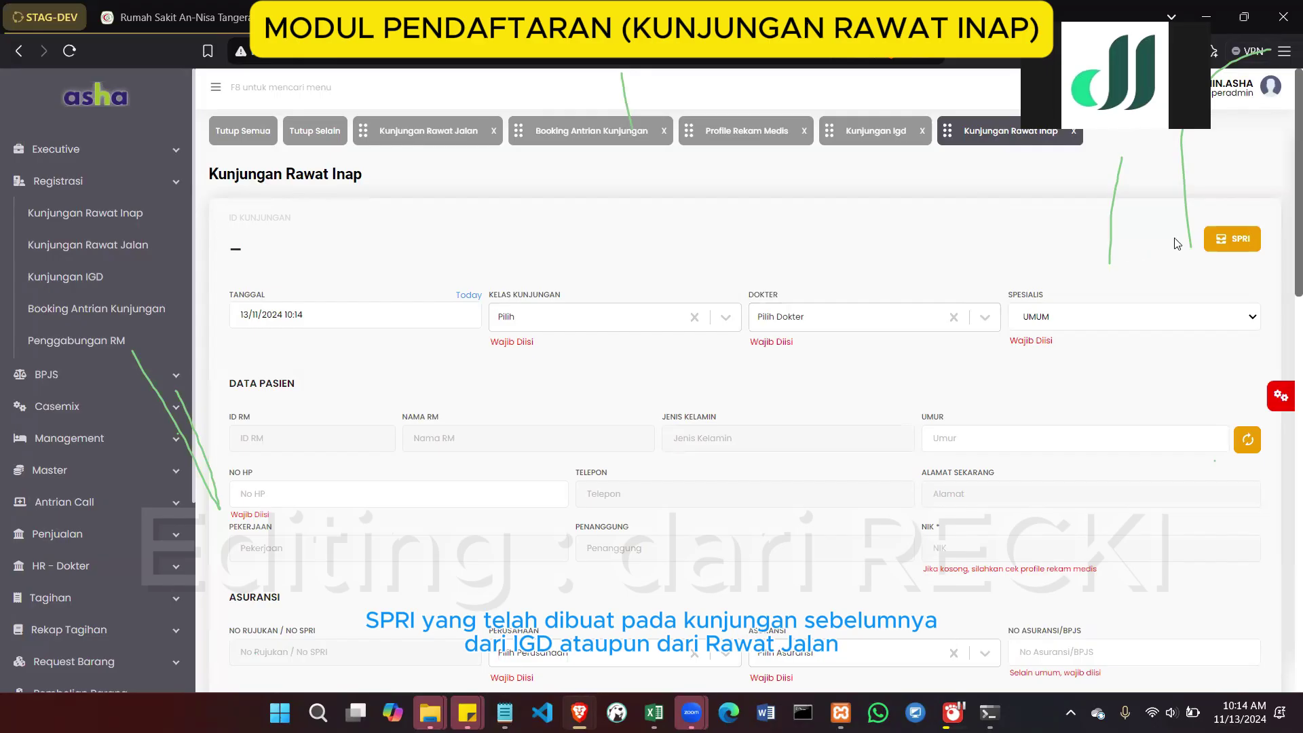
Search today's SPRI follow-ups and review the first SPRI's referral letter
{"action": "left_click", "coordinate": [1236, 242]}
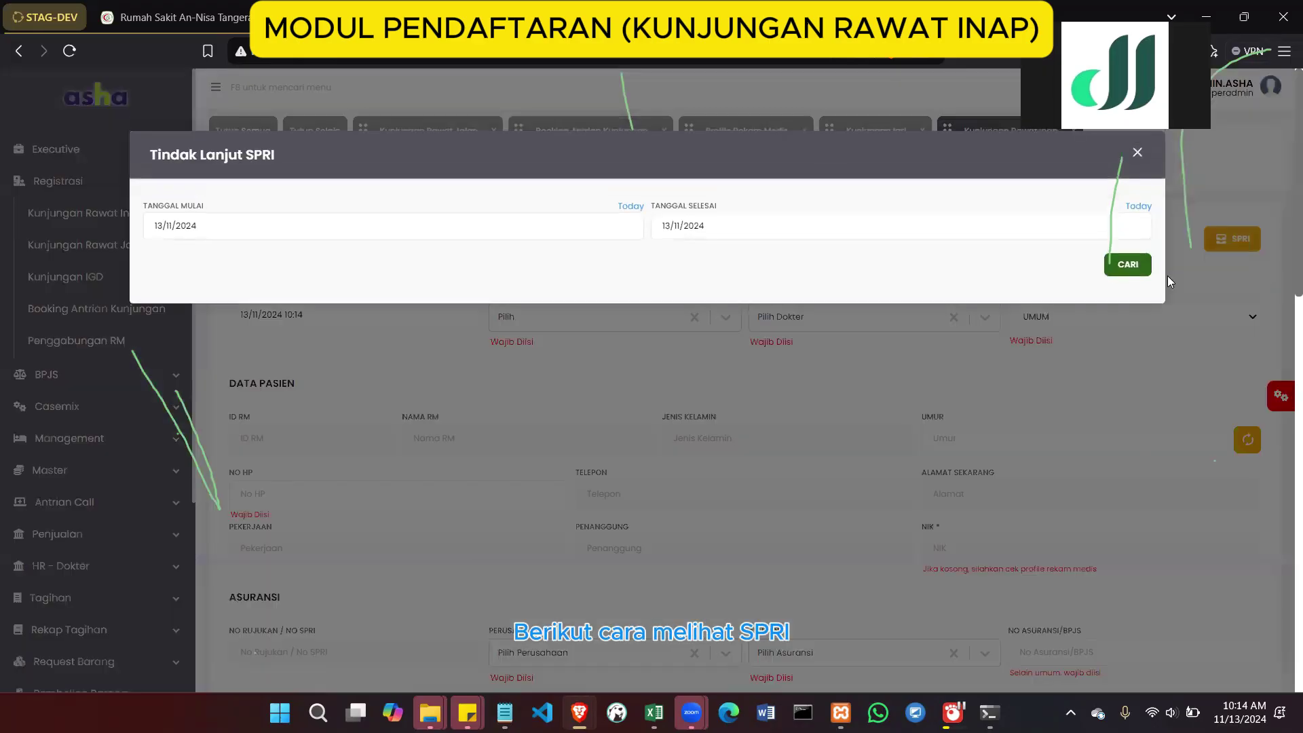
{"action": "left_click", "coordinate": [1137, 152]}
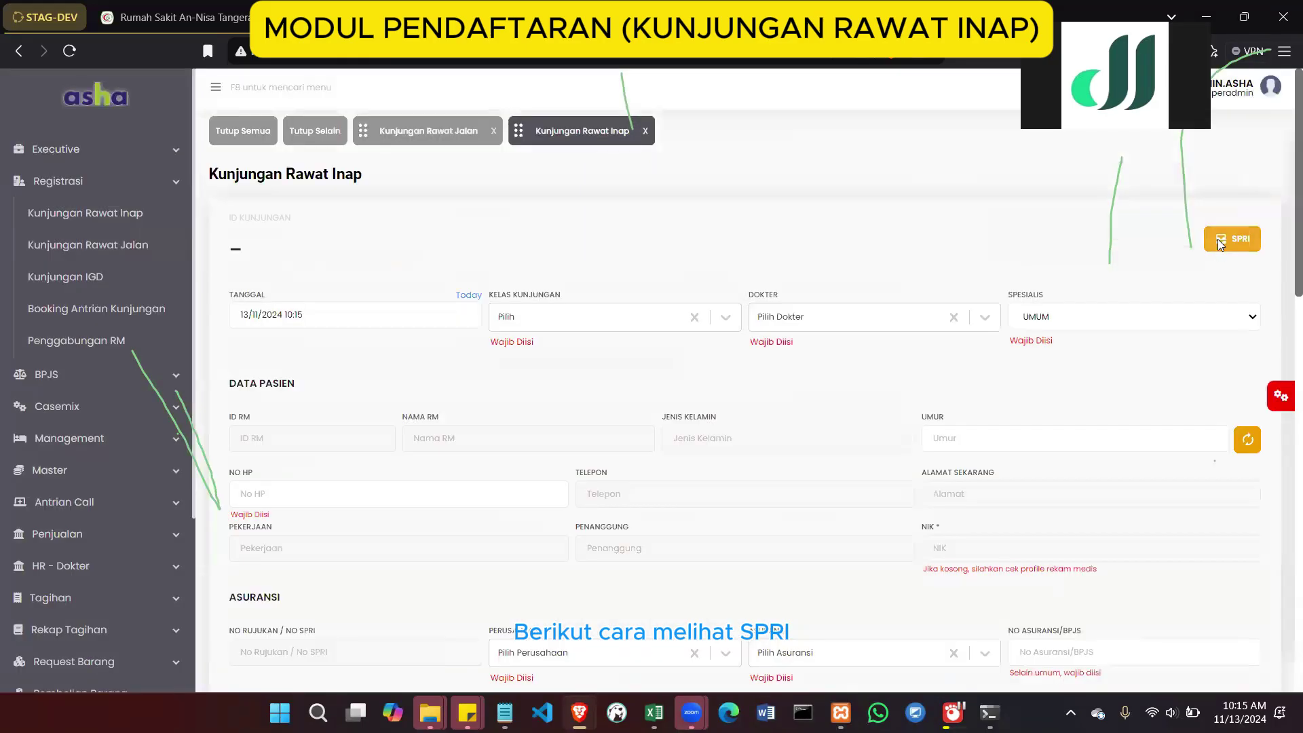
{"action": "left_click", "coordinate": [1217, 239]}
{"action": "left_click", "coordinate": [1117, 269]}
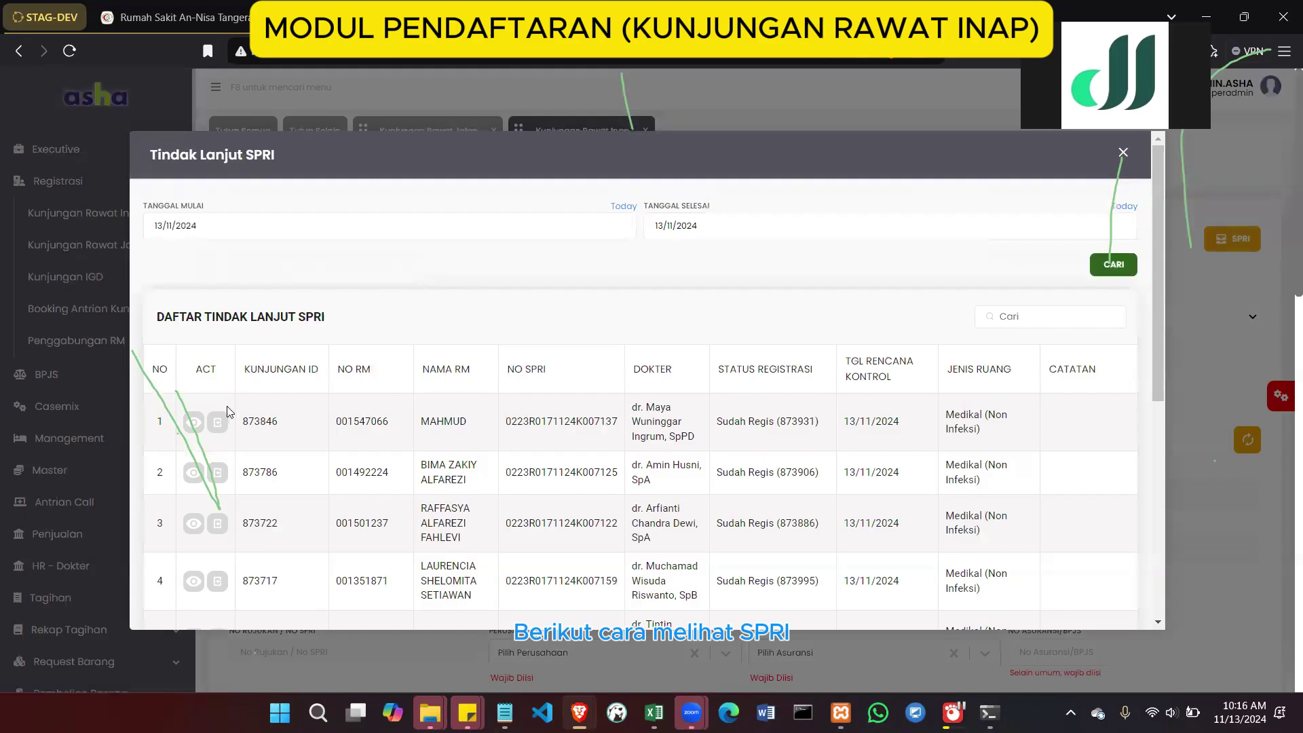
{"action": "left_click", "coordinate": [194, 422]}
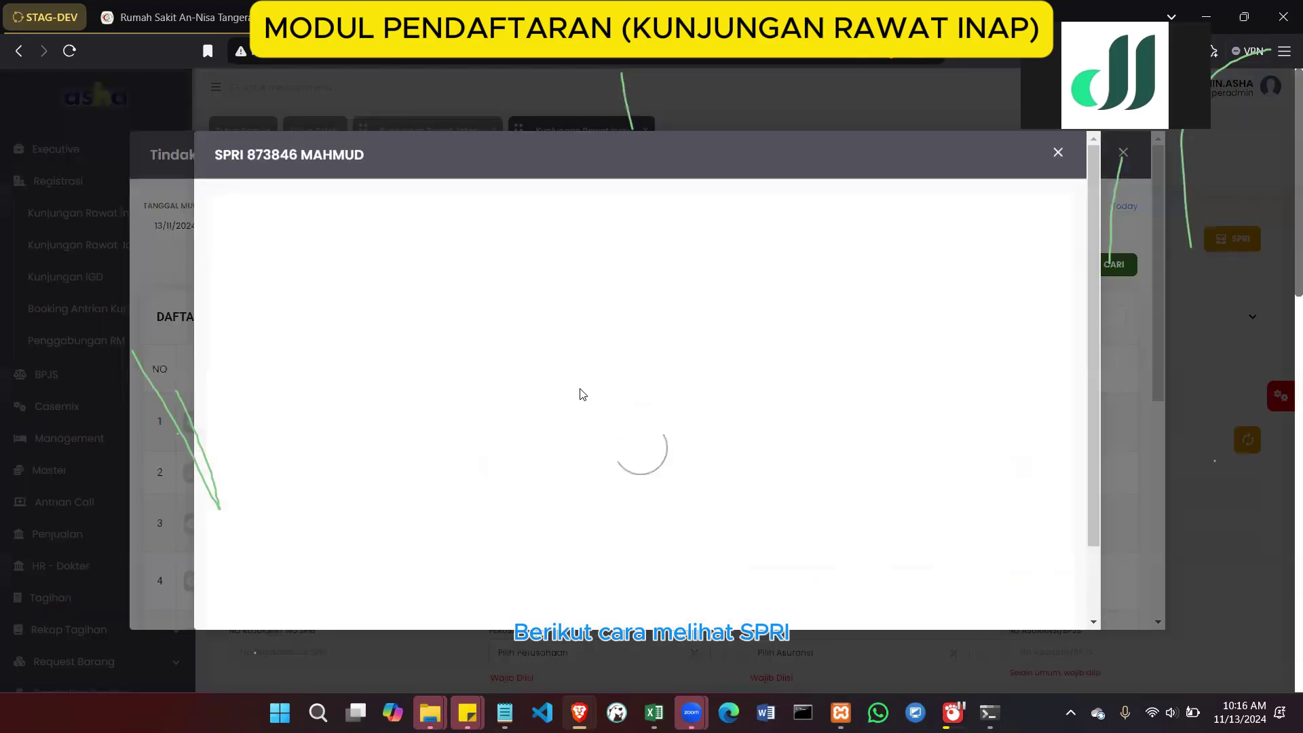
{"action": "scroll", "coordinate": [581, 393], "scroll_direction": "down", "scroll_amount": 8}
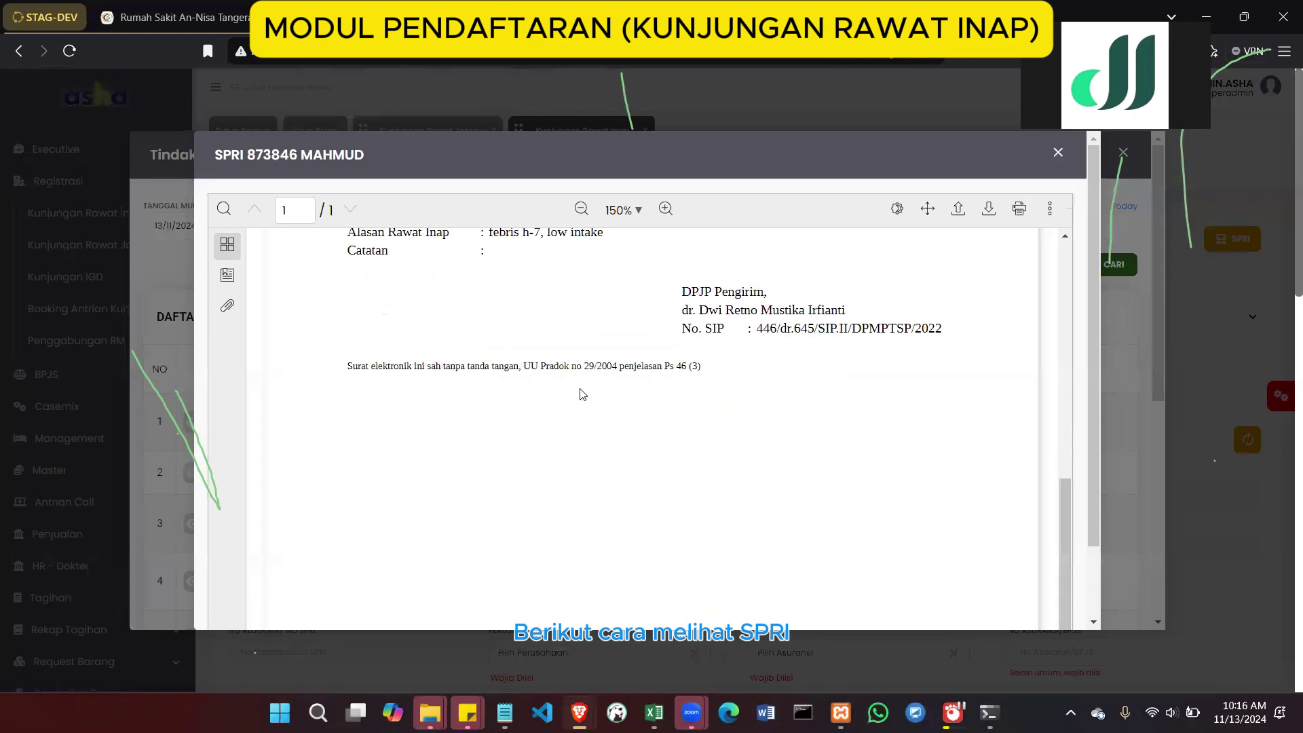
{"action": "scroll", "coordinate": [581, 394], "scroll_direction": "up", "scroll_amount": 10}
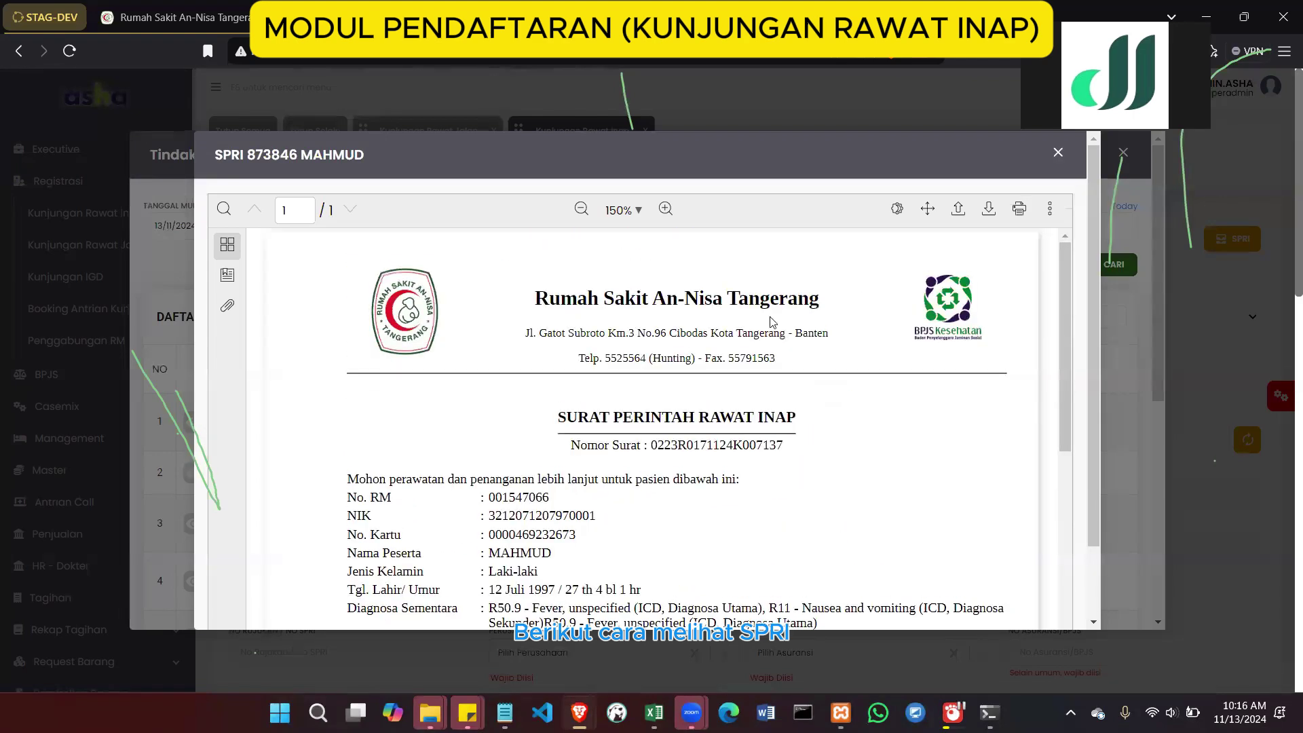
{"action": "scroll", "coordinate": [771, 321], "scroll_direction": "up", "scroll_amount": 1}
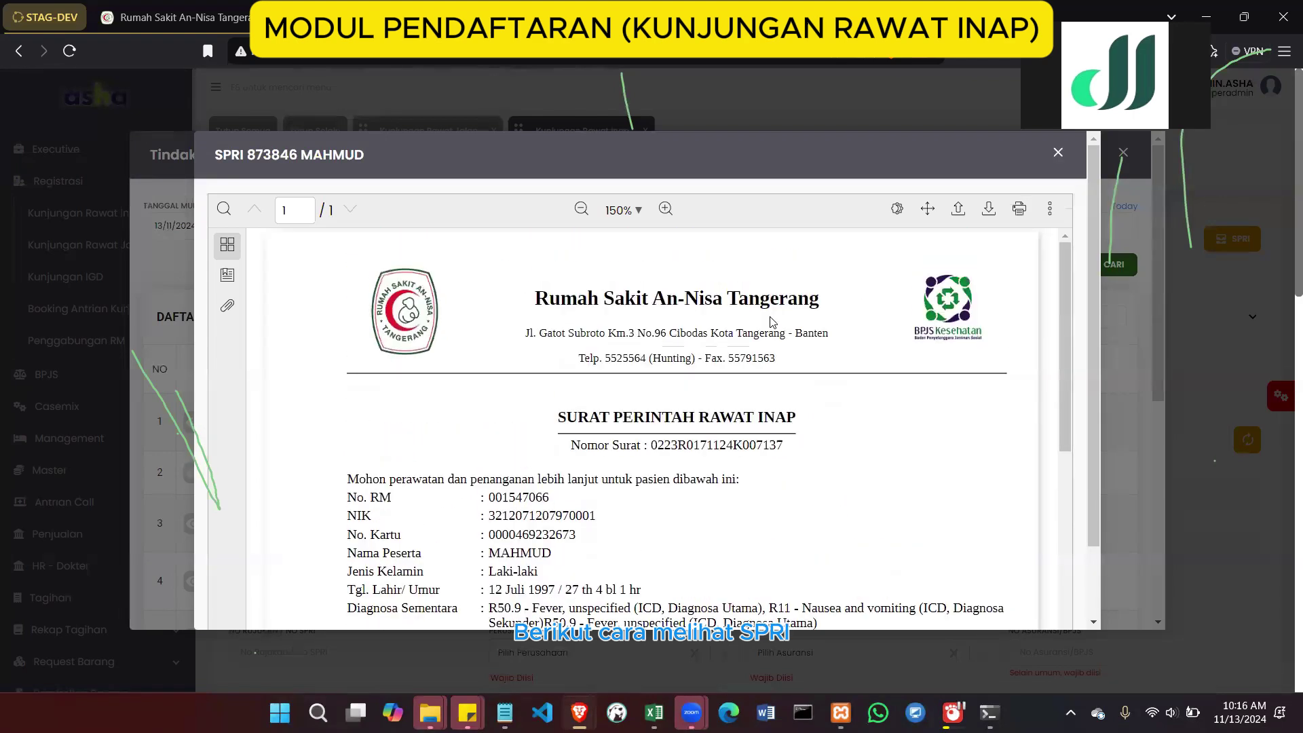
{"action": "left_click", "coordinate": [1056, 154]}
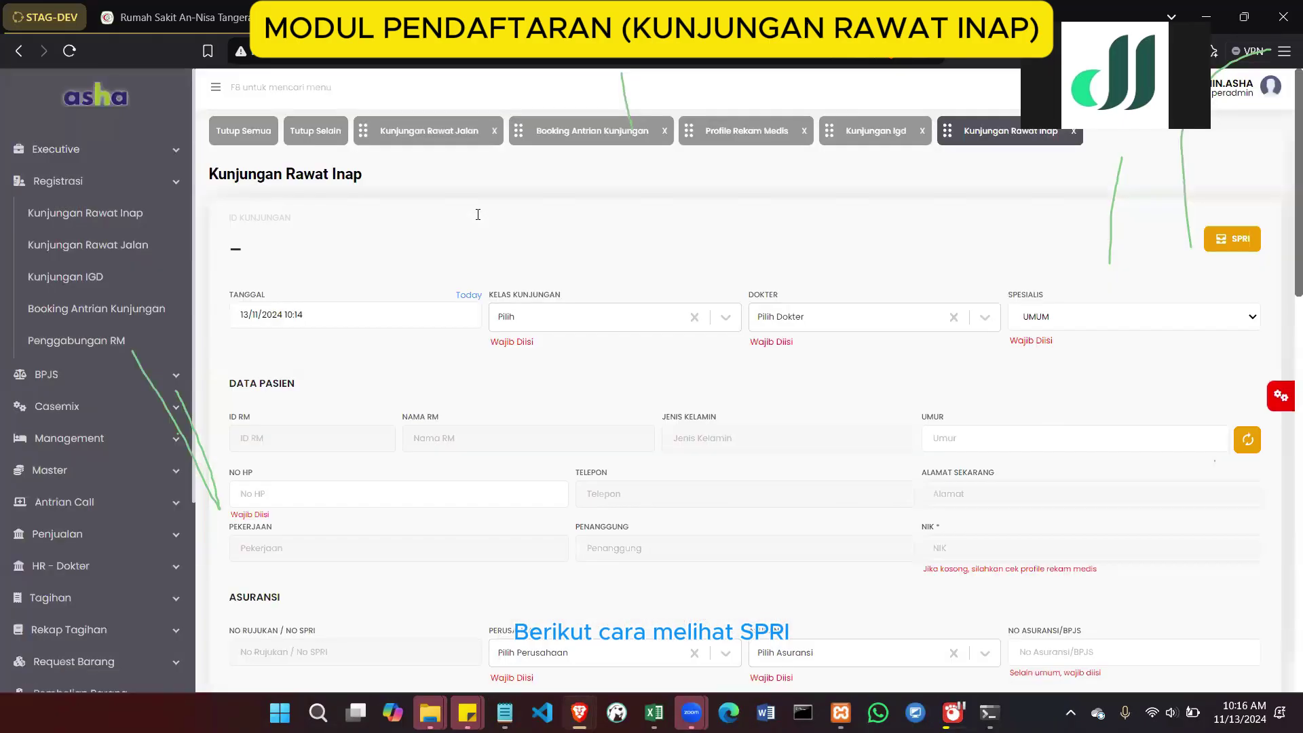
Load the first SPRI's patient into the inpatient form and set Kelas Kunjungan to KELAS 3
{"action": "left_click", "coordinate": [1212, 246]}
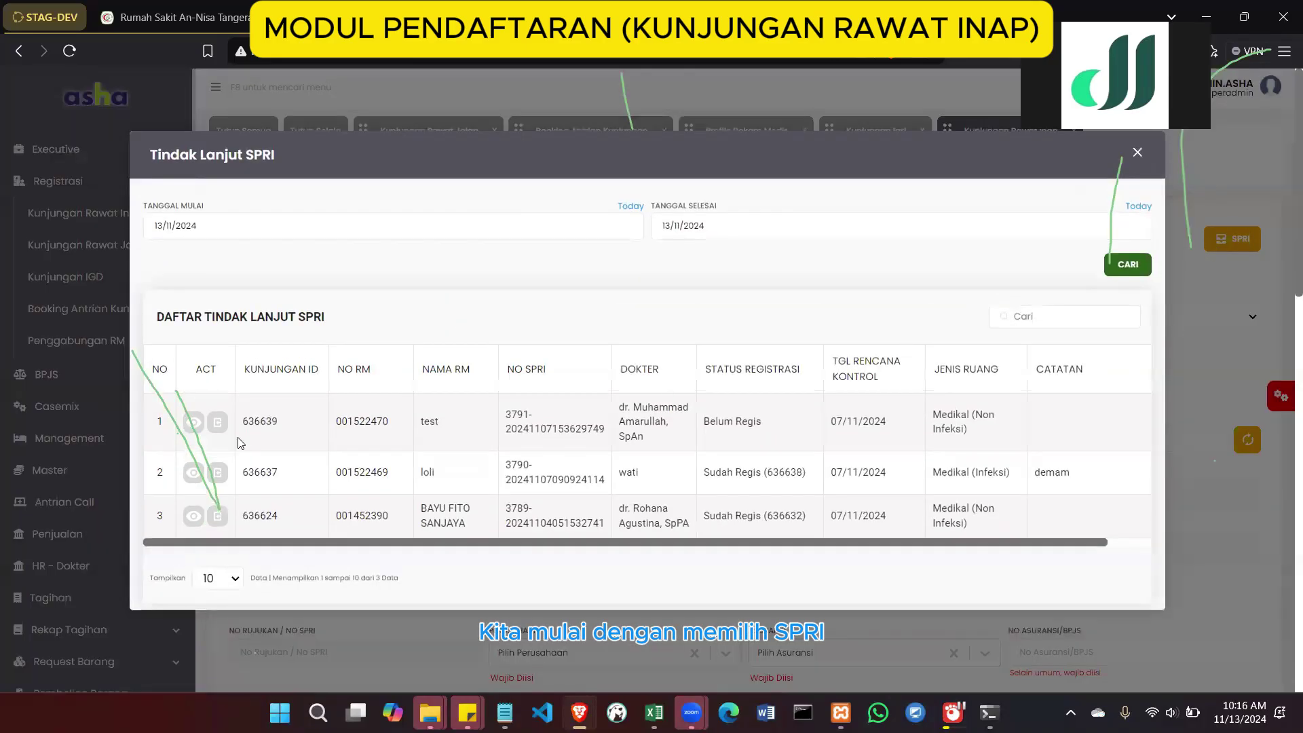
{"action": "left_click", "coordinate": [218, 426]}
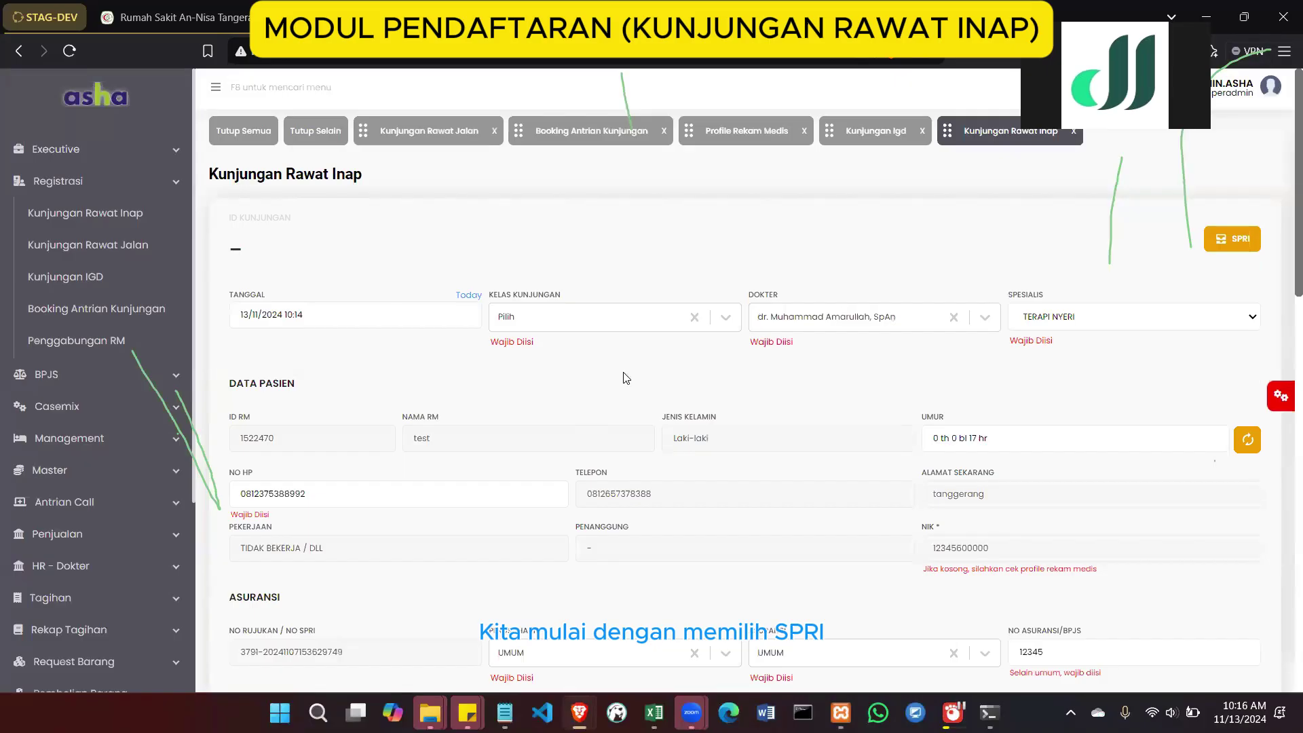
{"action": "scroll", "coordinate": [625, 377], "scroll_direction": "down", "scroll_amount": 1}
{"action": "left_click", "coordinate": [620, 302]}
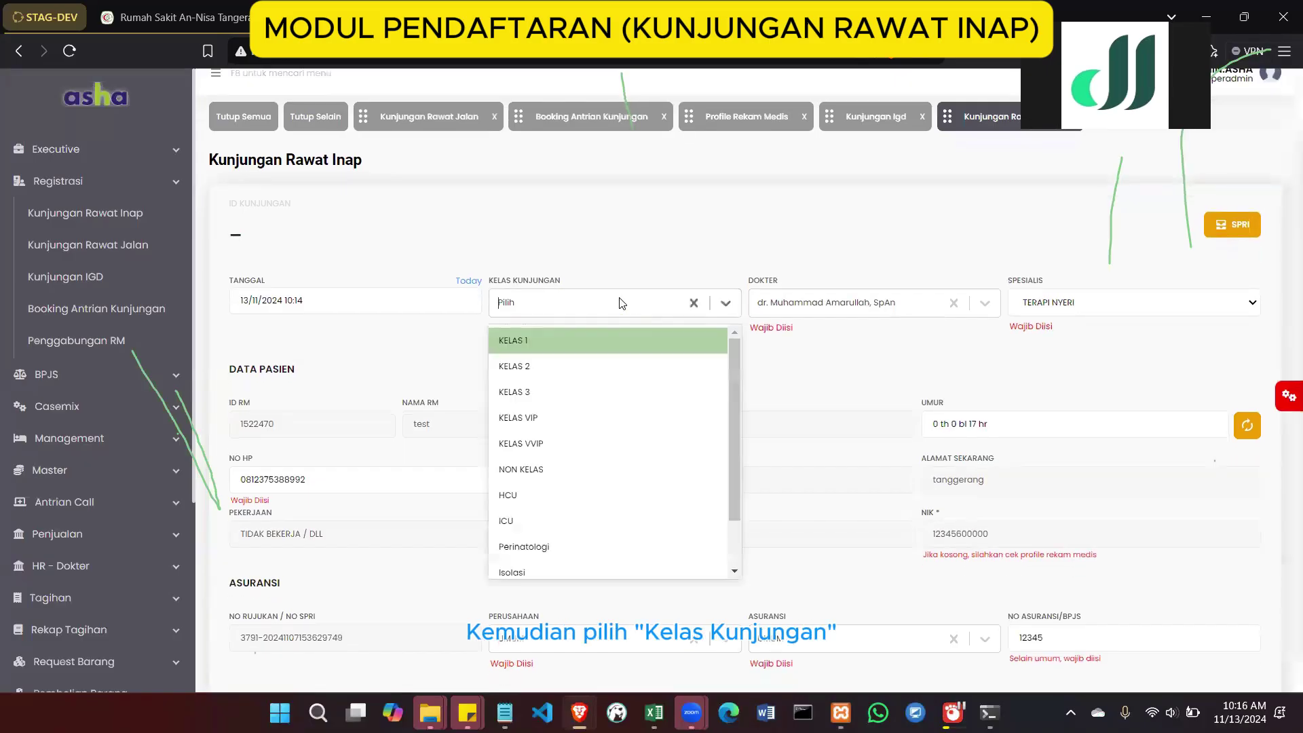
{"action": "left_click", "coordinate": [599, 394]}
{"action": "scroll", "coordinate": [612, 416], "scroll_direction": "down", "scroll_amount": 3}
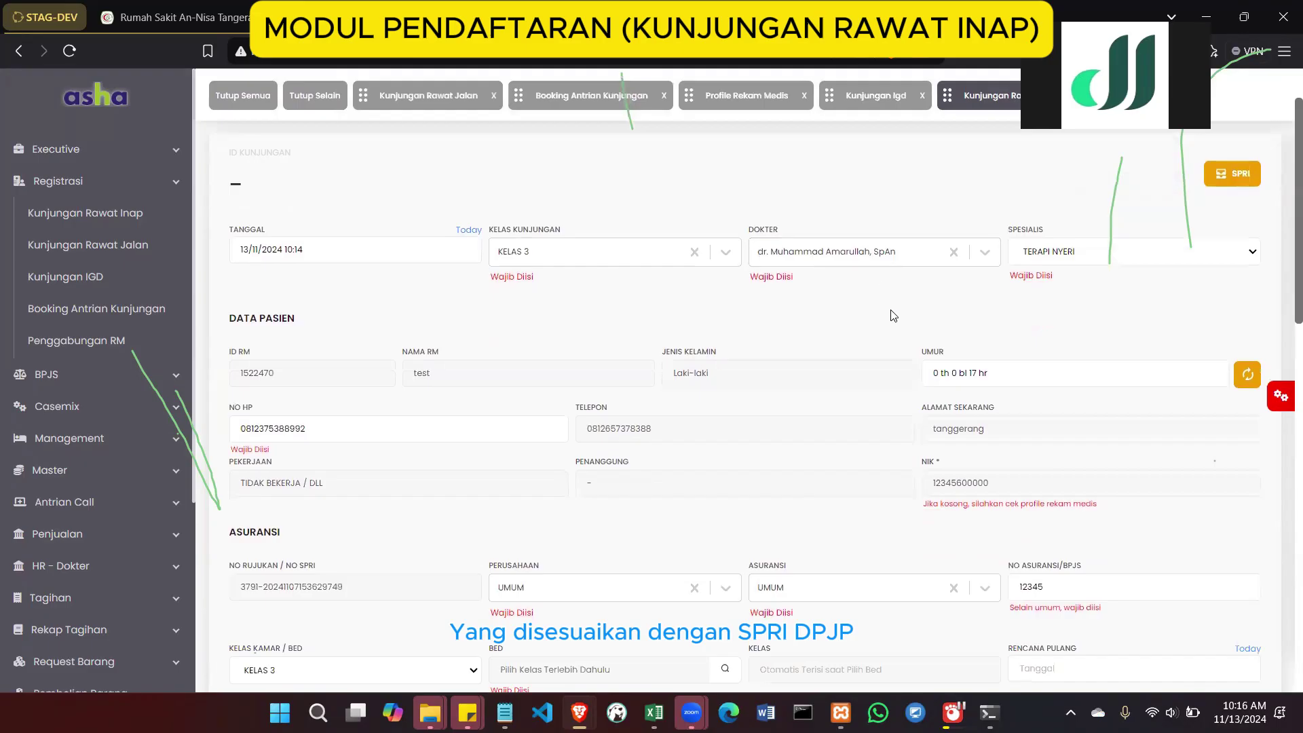
{"action": "scroll", "coordinate": [893, 315], "scroll_direction": "down", "scroll_amount": 3}
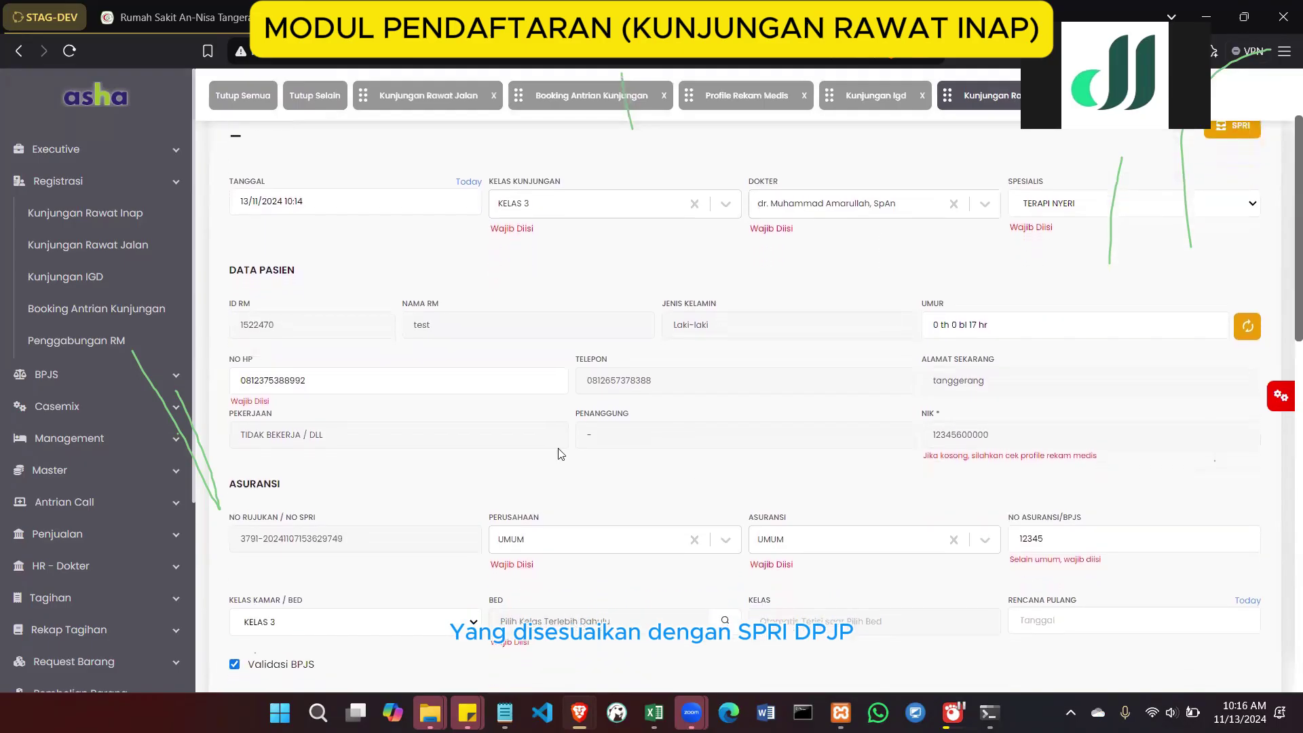
{"action": "scroll", "coordinate": [399, 434], "scroll_direction": "down", "scroll_amount": 5}
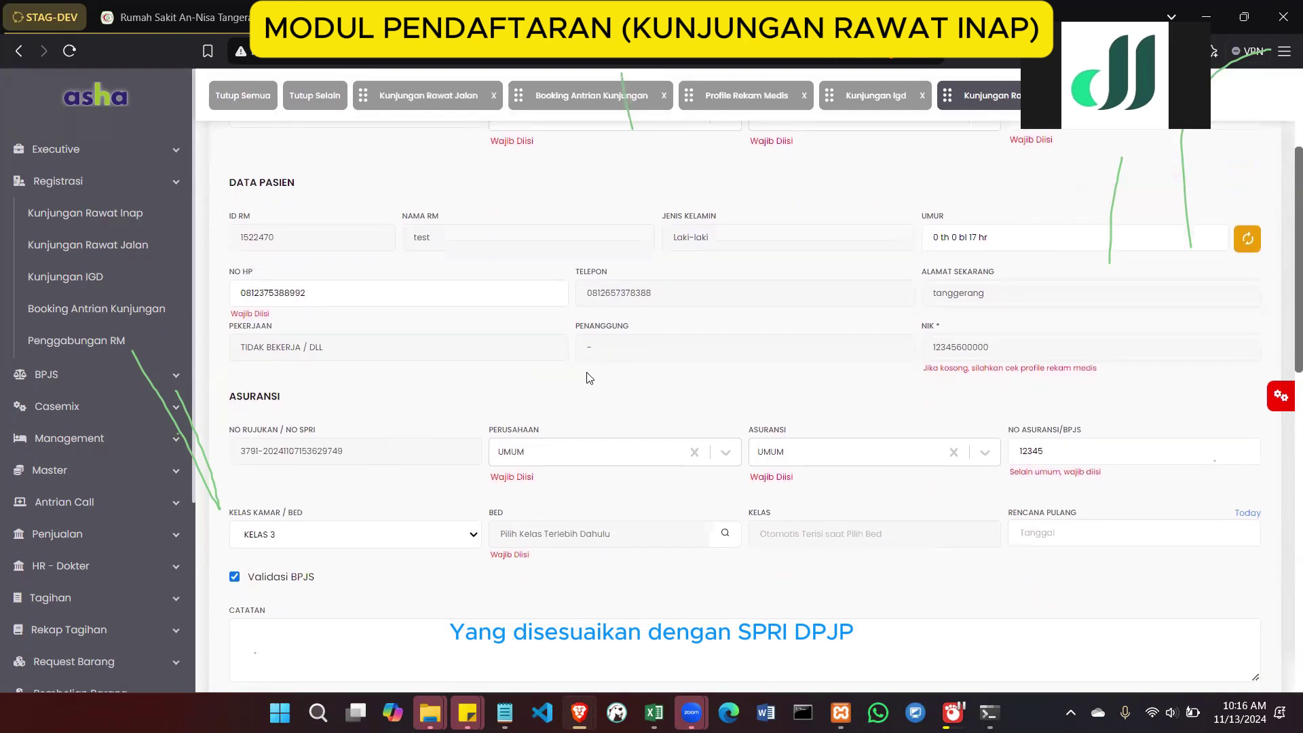
{"action": "scroll", "coordinate": [589, 377], "scroll_direction": "down", "scroll_amount": 2}
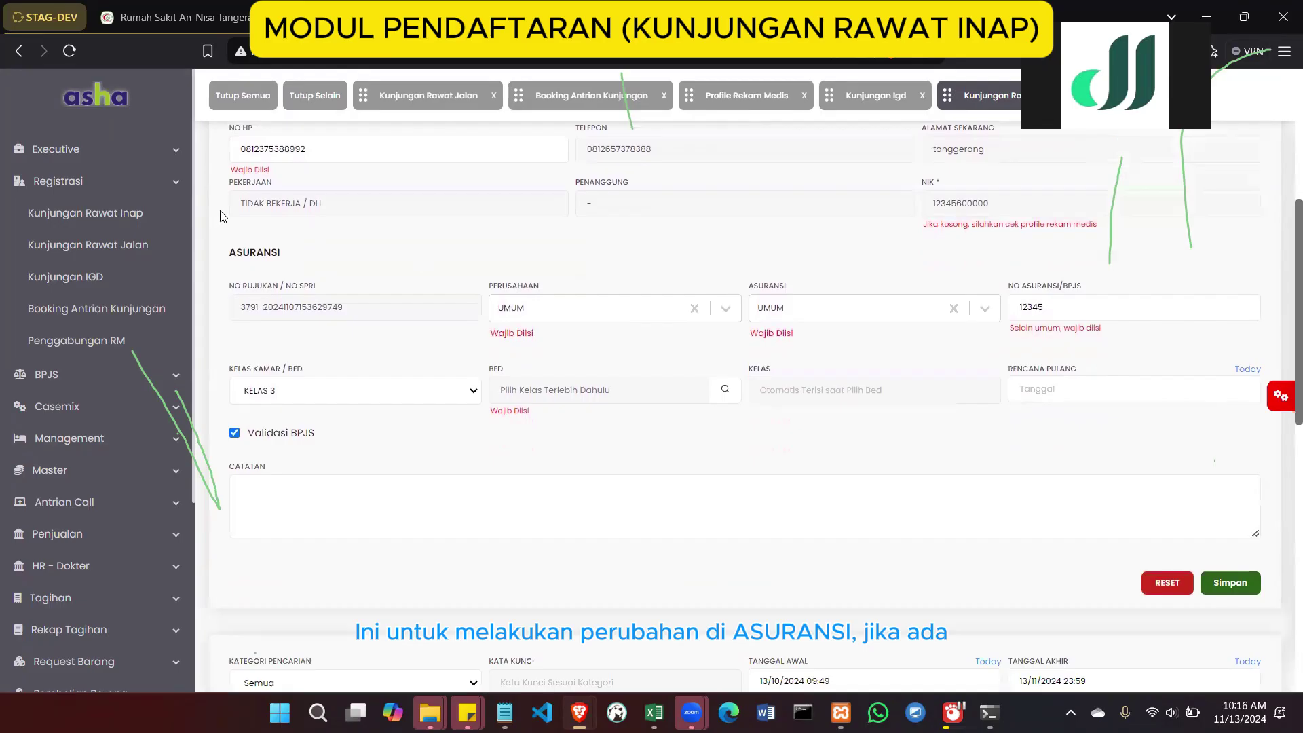
{"action": "left_click_drag", "start_coordinate": [243, 252], "coordinate": [884, 311]}
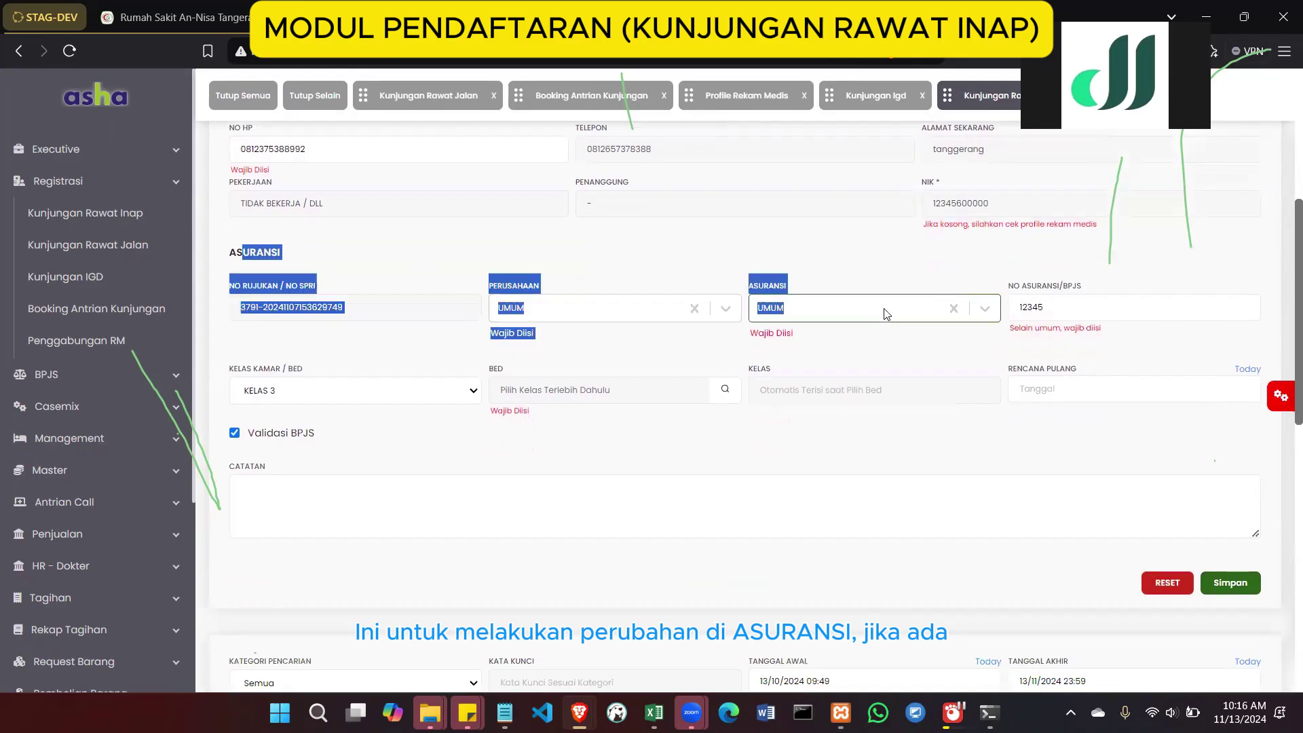
{"action": "left_click", "coordinate": [706, 330]}
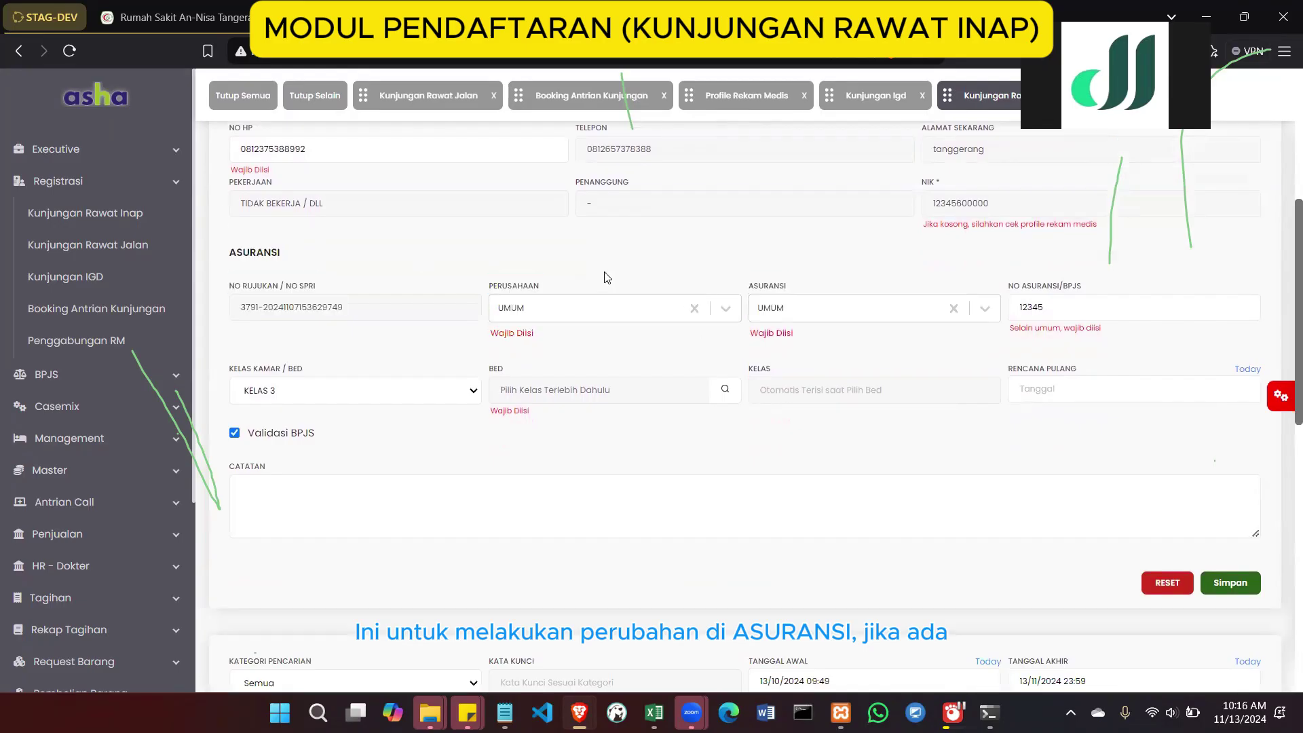
{"action": "left_click", "coordinate": [592, 311]}
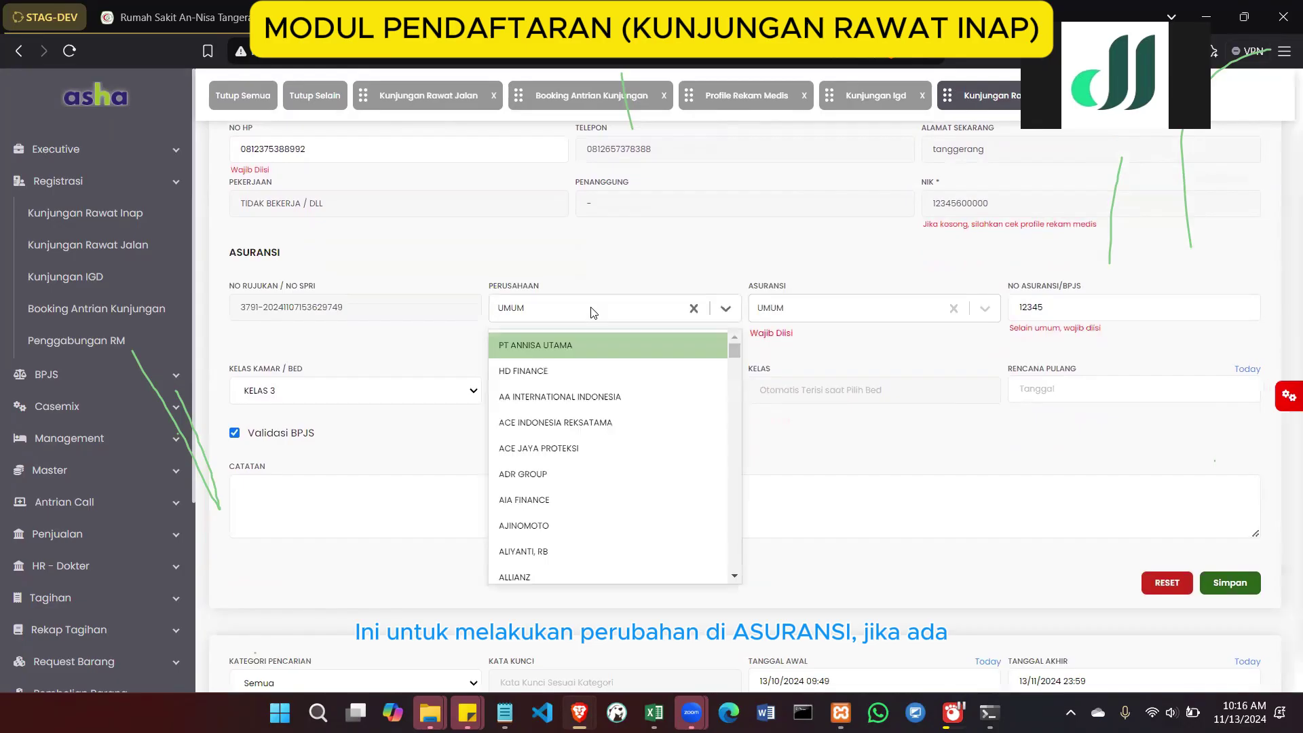
{"action": "left_click", "coordinate": [912, 246]}
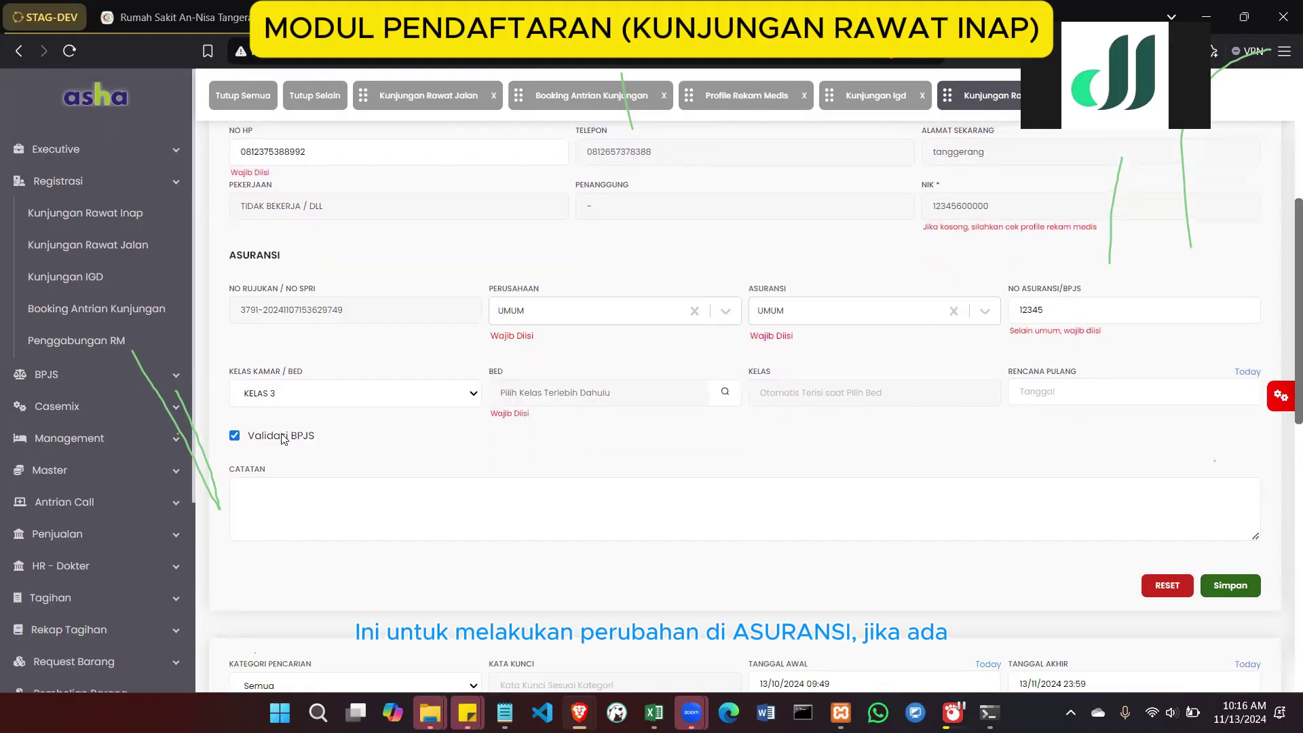
{"action": "left_click", "coordinate": [235, 436]}
{"action": "scroll", "coordinate": [476, 291], "scroll_direction": "up", "scroll_amount": 4}
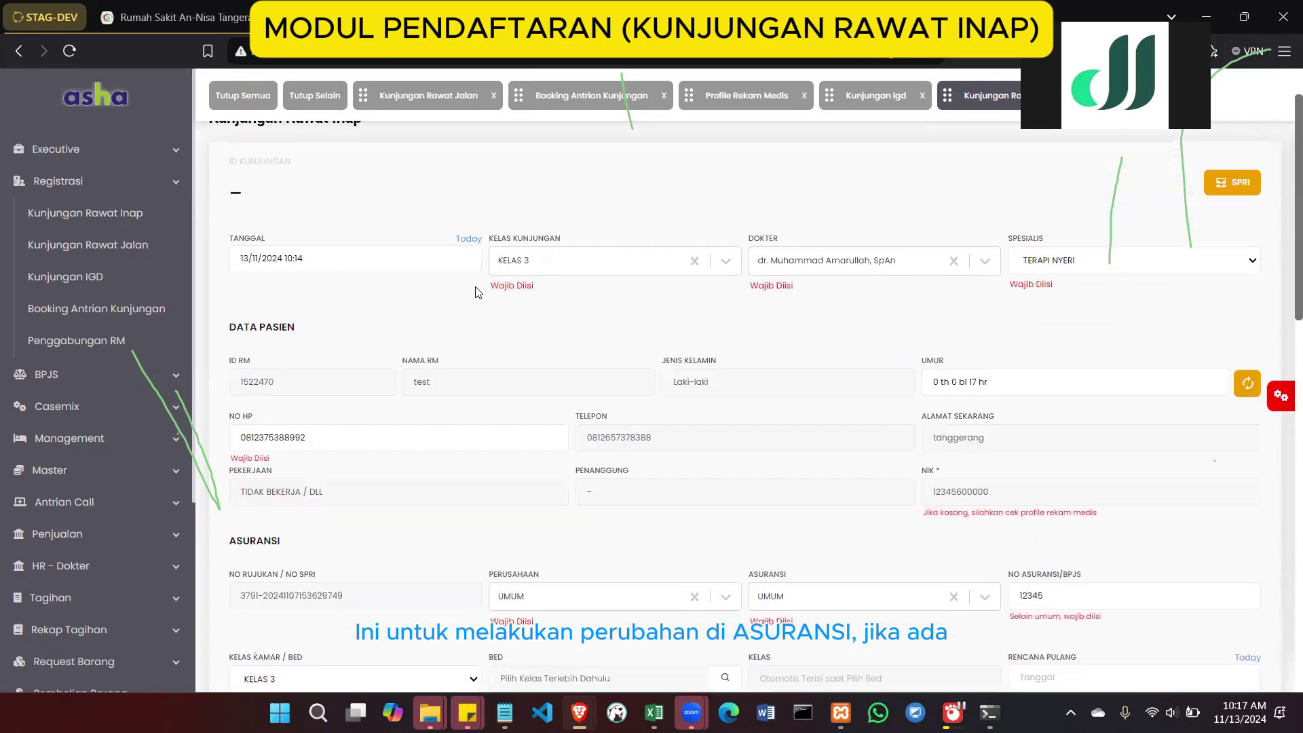
{"action": "scroll", "coordinate": [711, 447], "scroll_direction": "down", "scroll_amount": 1}
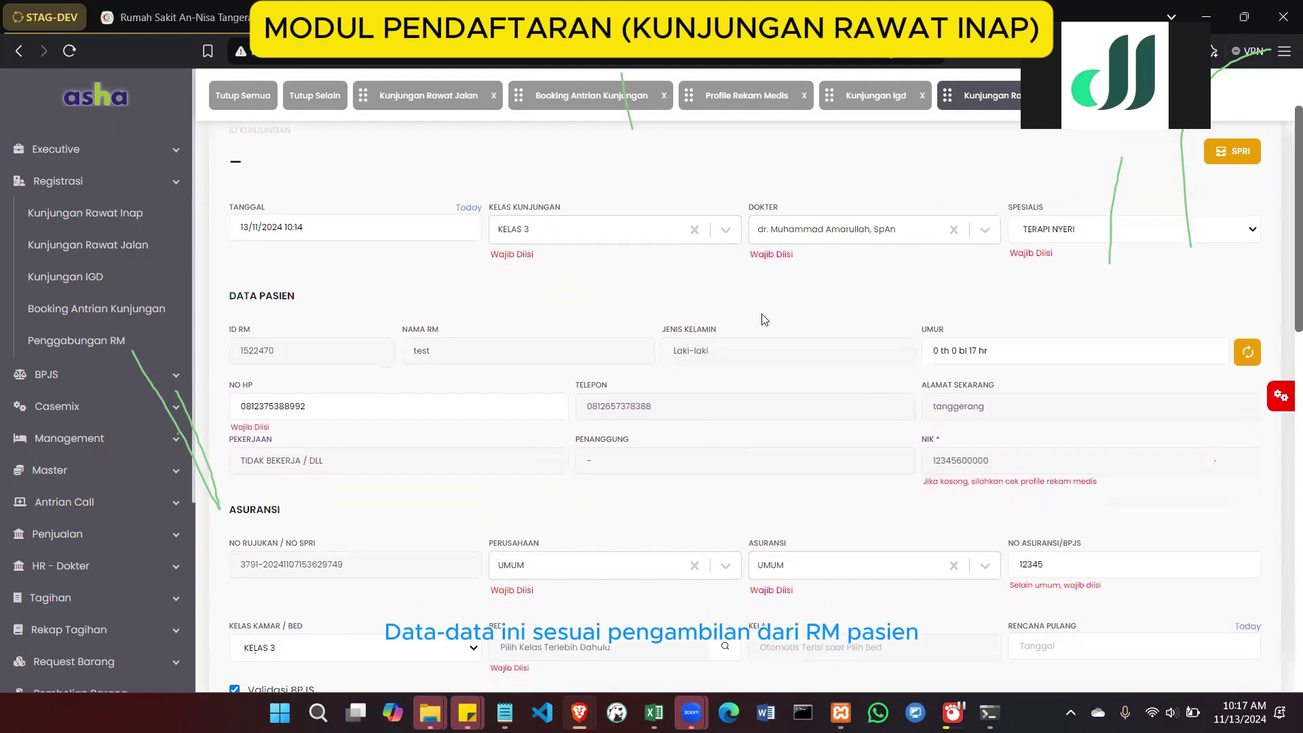
{"action": "left_click", "coordinate": [1230, 157]}
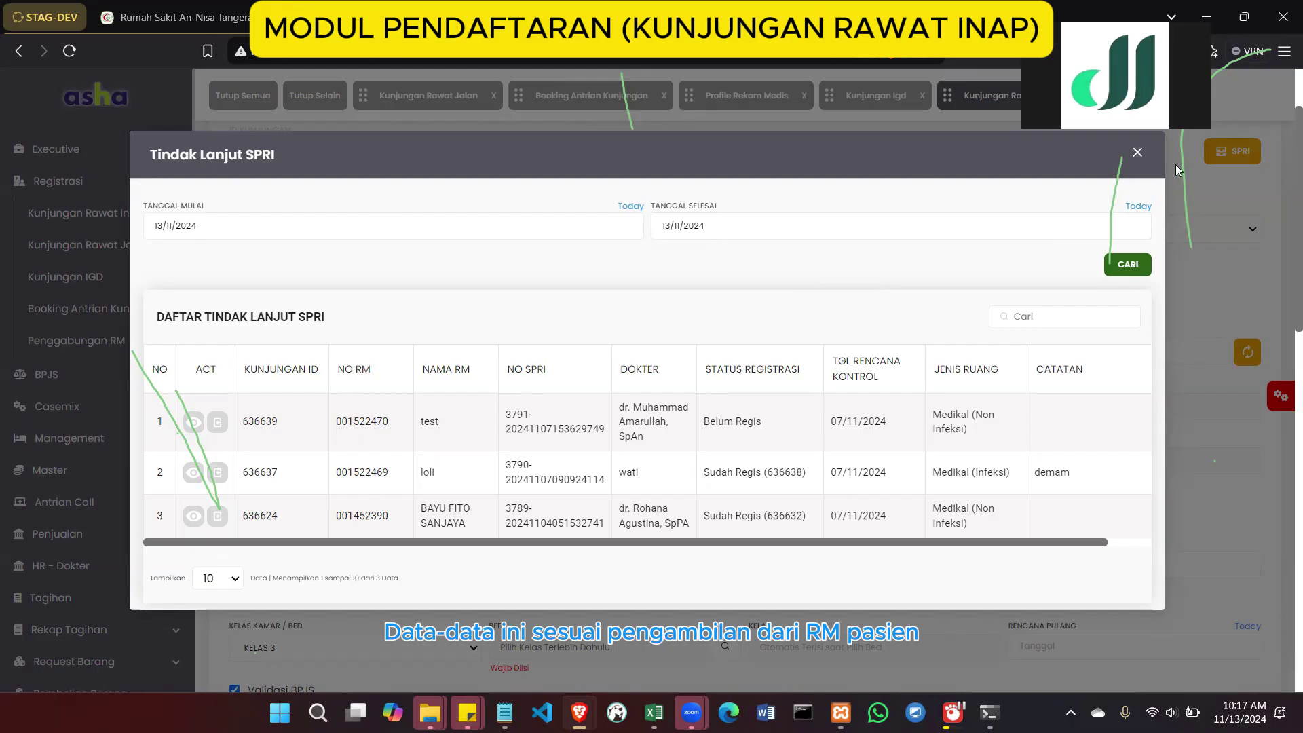
{"action": "left_click", "coordinate": [1138, 152]}
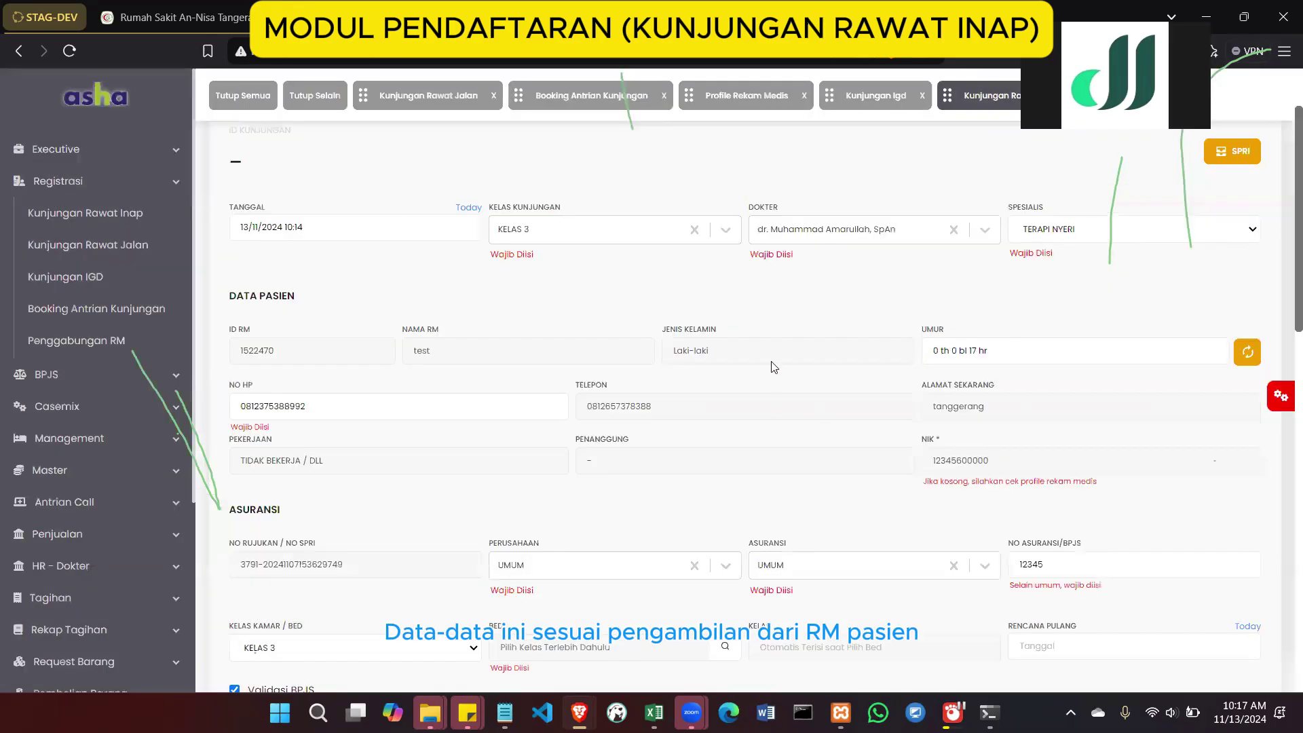
{"action": "scroll", "coordinate": [772, 366], "scroll_direction": "down", "scroll_amount": 3}
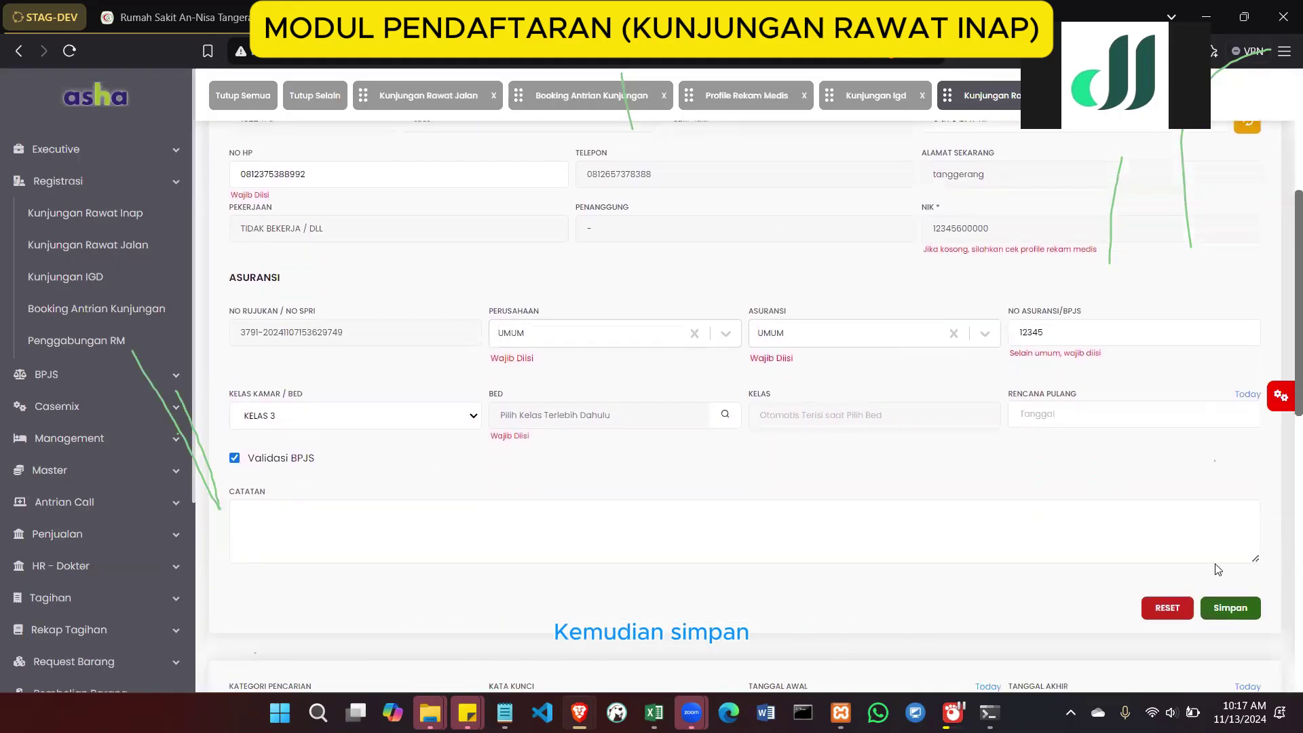
{"action": "left_click", "coordinate": [1219, 606]}
{"action": "scroll", "coordinate": [867, 358], "scroll_direction": "up", "scroll_amount": 2}
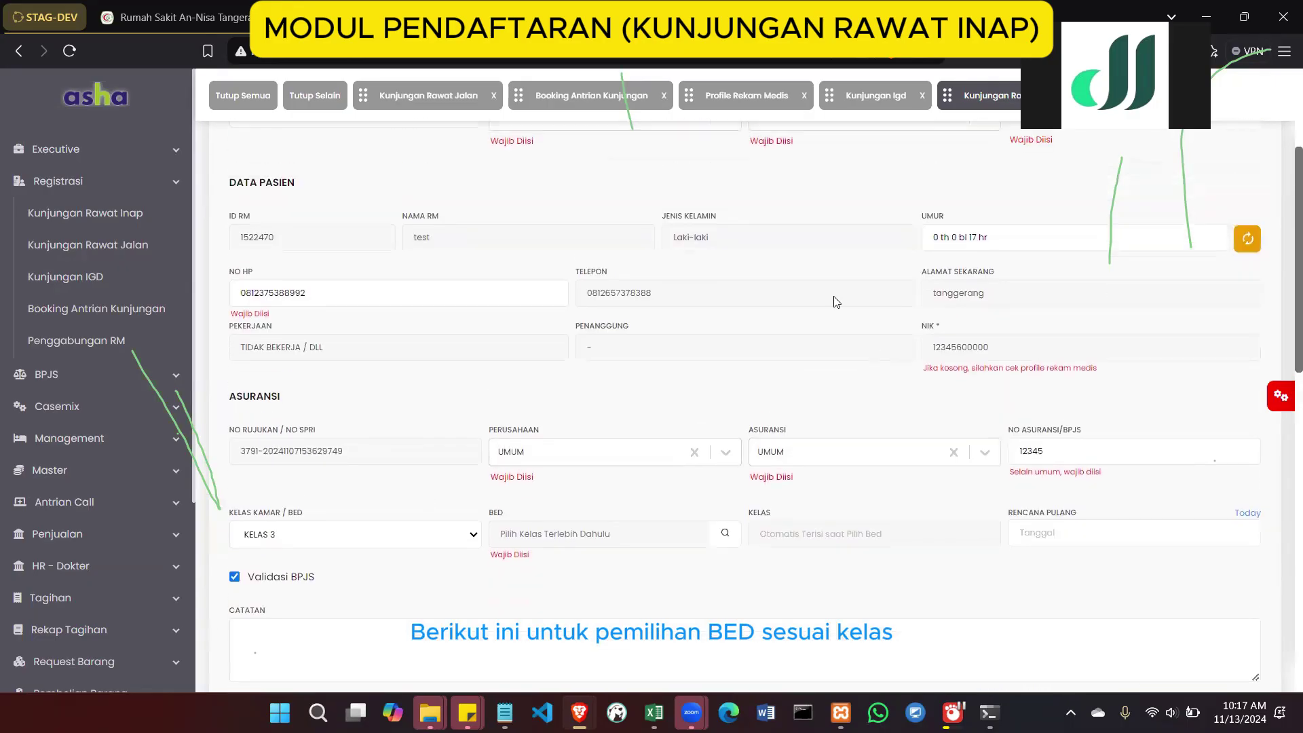
{"action": "scroll", "coordinate": [836, 302], "scroll_direction": "up", "scroll_amount": 1}
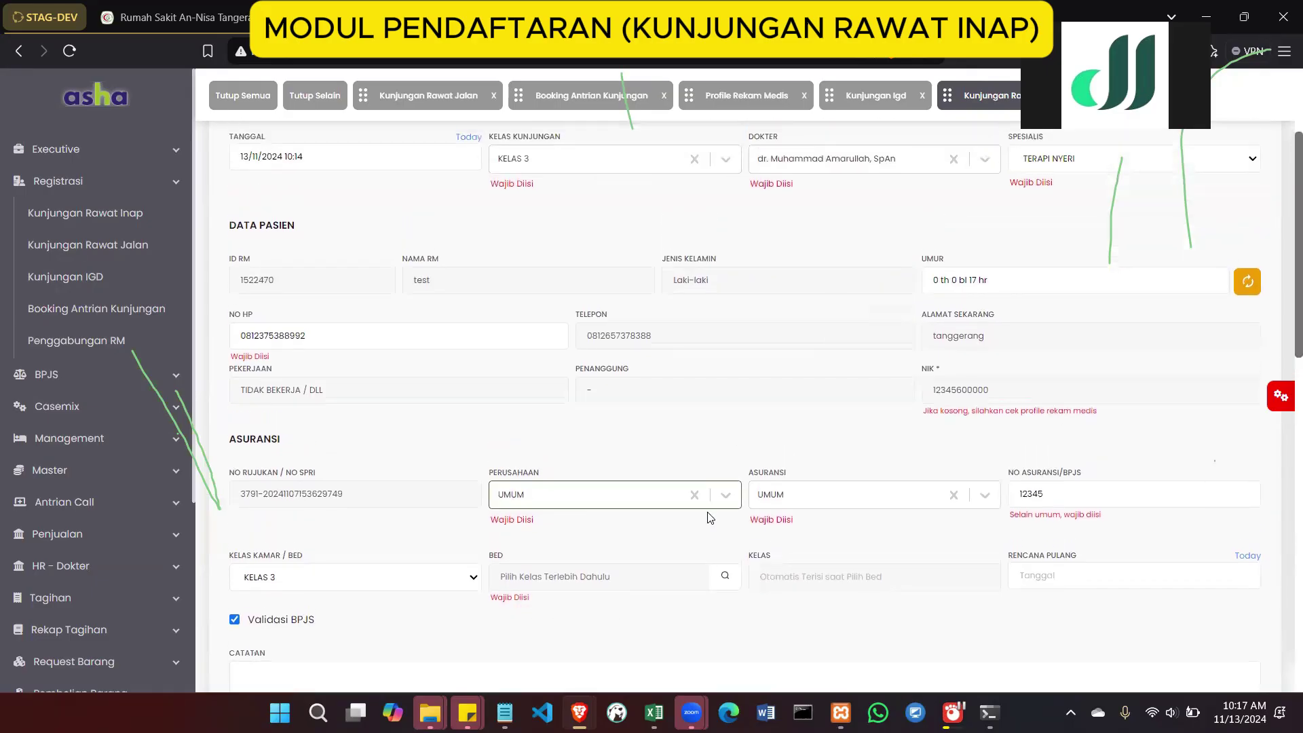
Search beds, switching ward from ICU to (RPU) PERAWATAN UMUM, and check occupancy of beds 412 A–D
{"action": "left_click", "coordinate": [723, 580]}
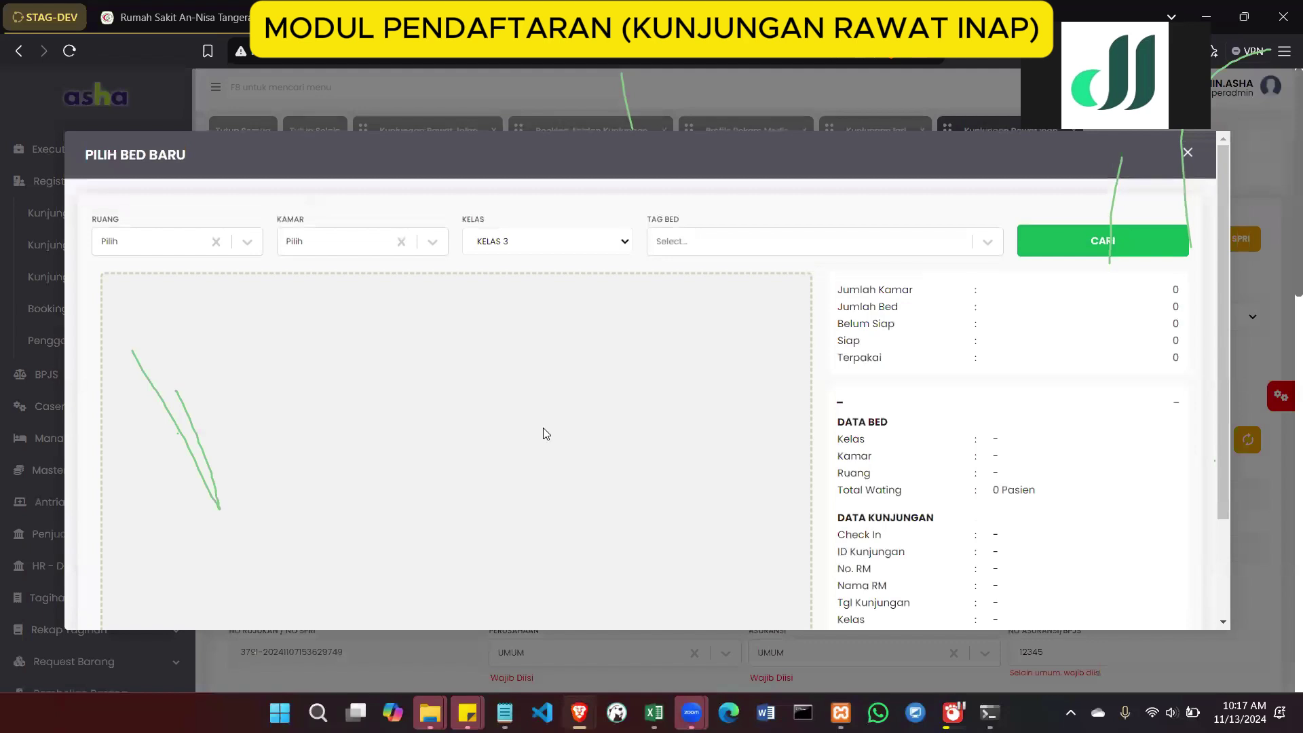
{"action": "left_click", "coordinate": [1057, 242]}
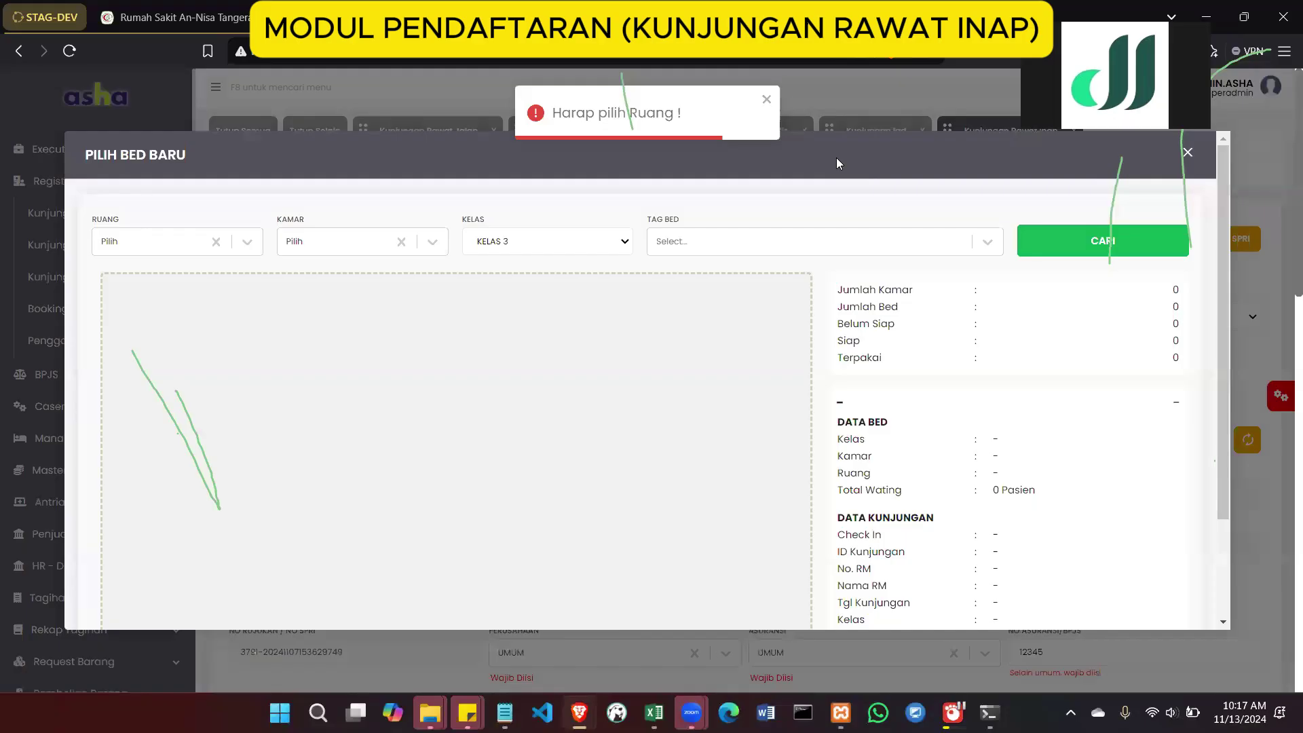
{"action": "left_click", "coordinate": [123, 241]}
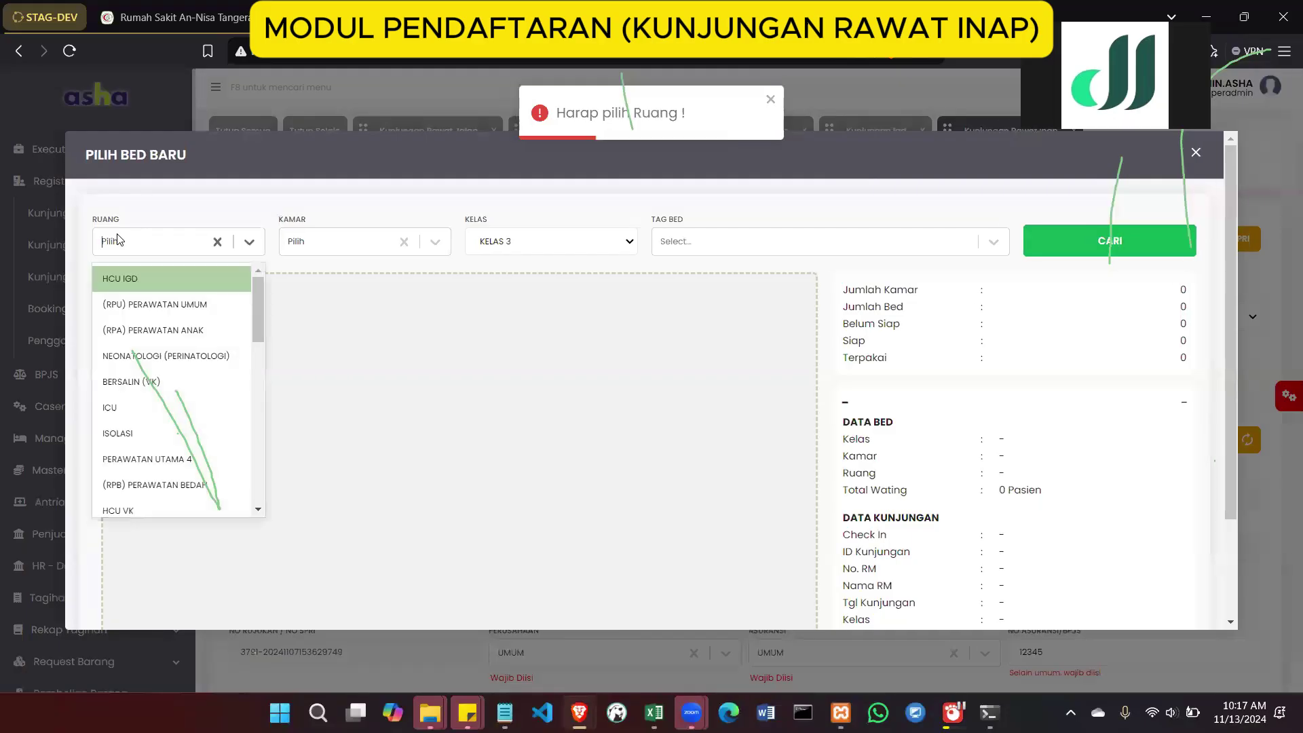
{"action": "left_click", "coordinate": [134, 405]}
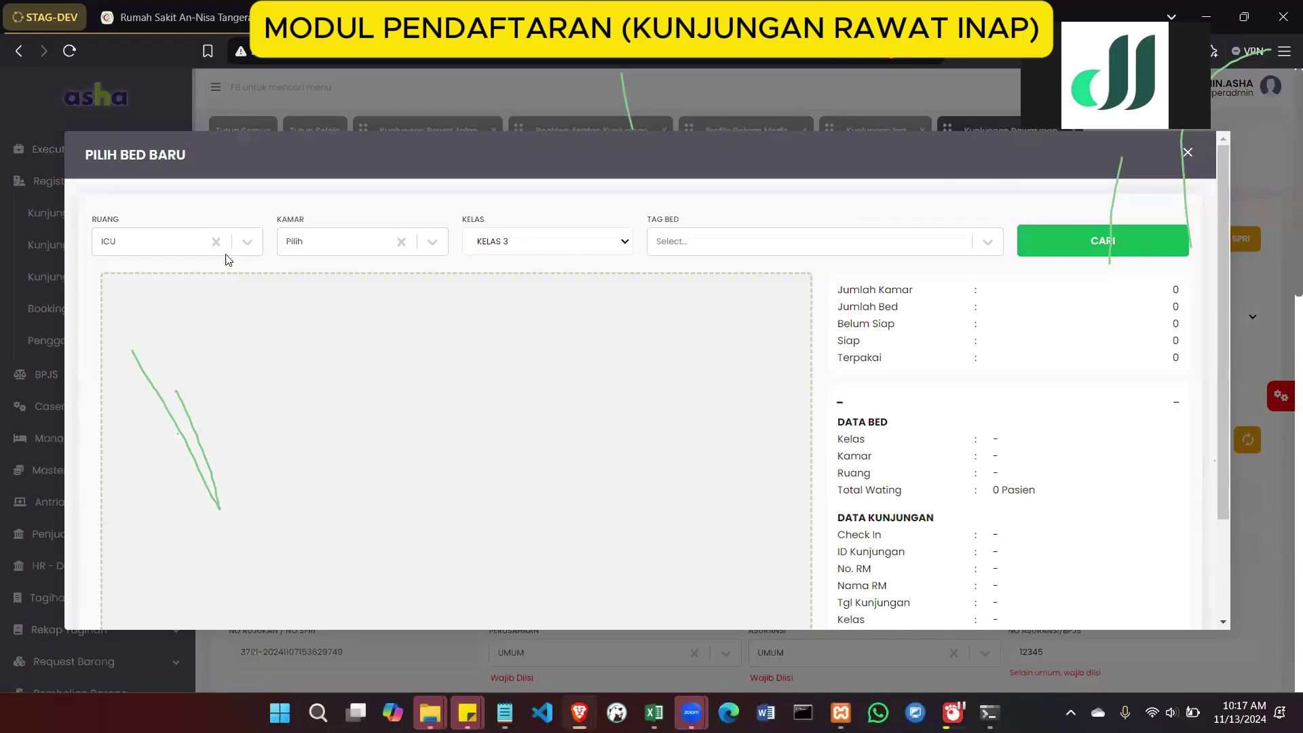
{"action": "left_click", "coordinate": [245, 242]}
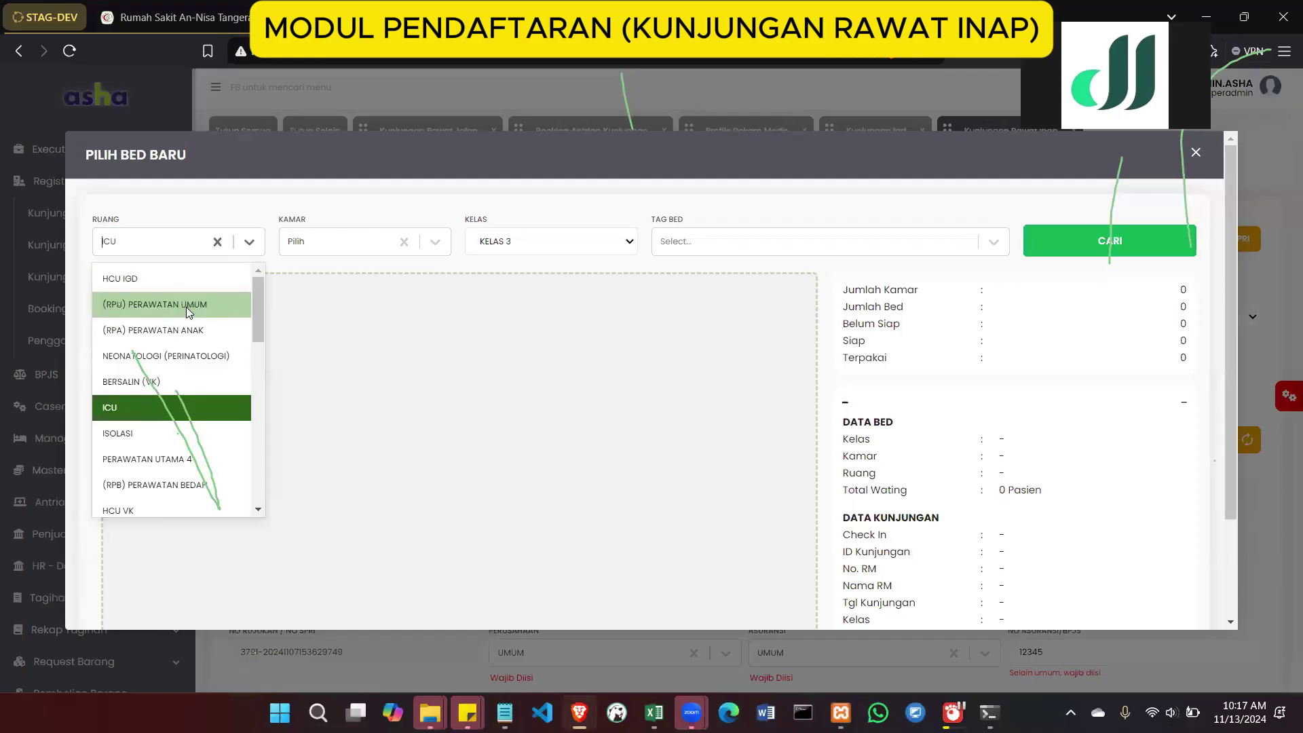
{"action": "left_click", "coordinate": [187, 307]}
{"action": "left_click", "coordinate": [1113, 237]}
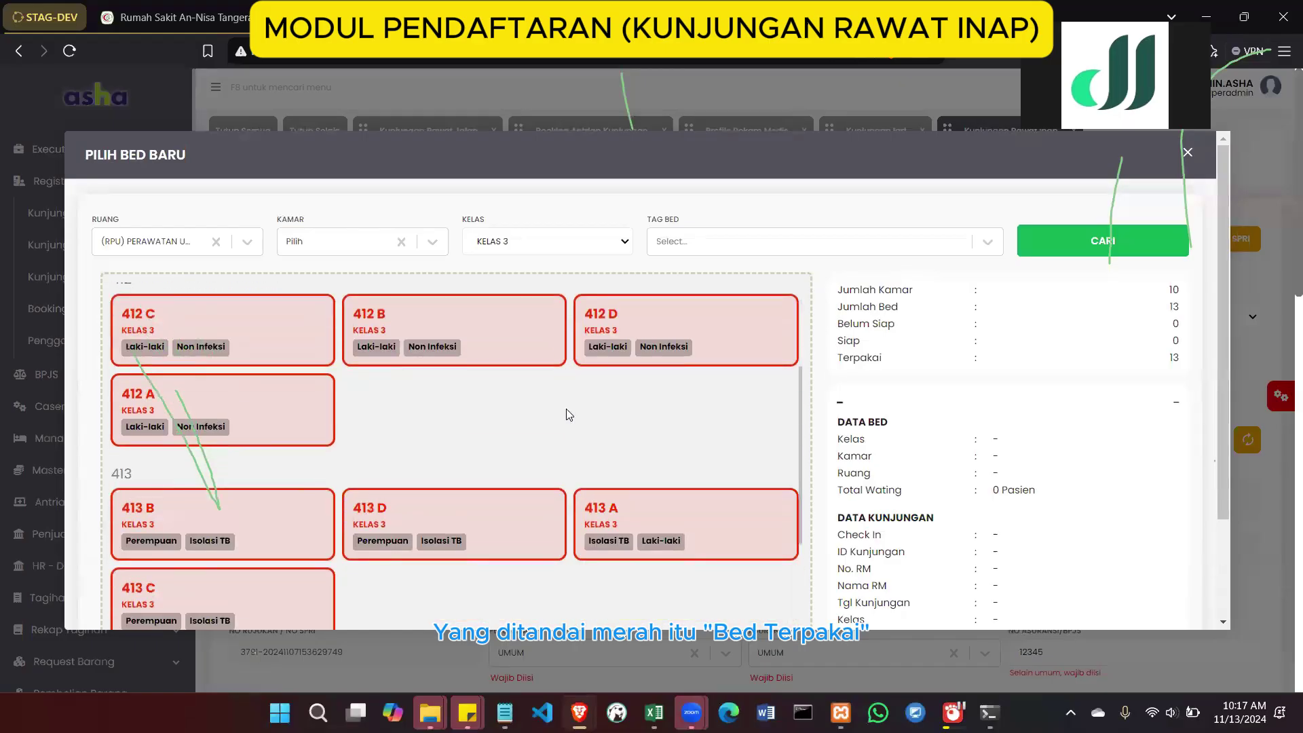
{"action": "left_click", "coordinate": [295, 333]}
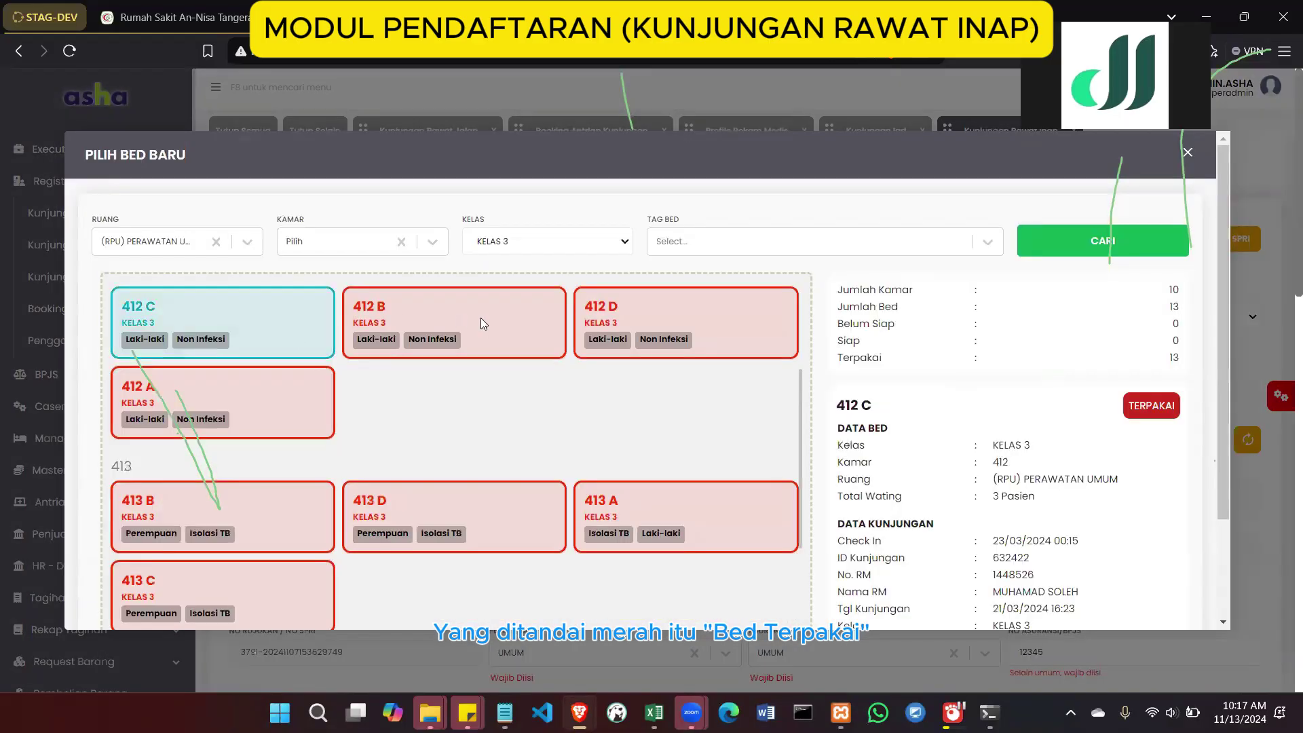
{"action": "left_click", "coordinate": [531, 320]}
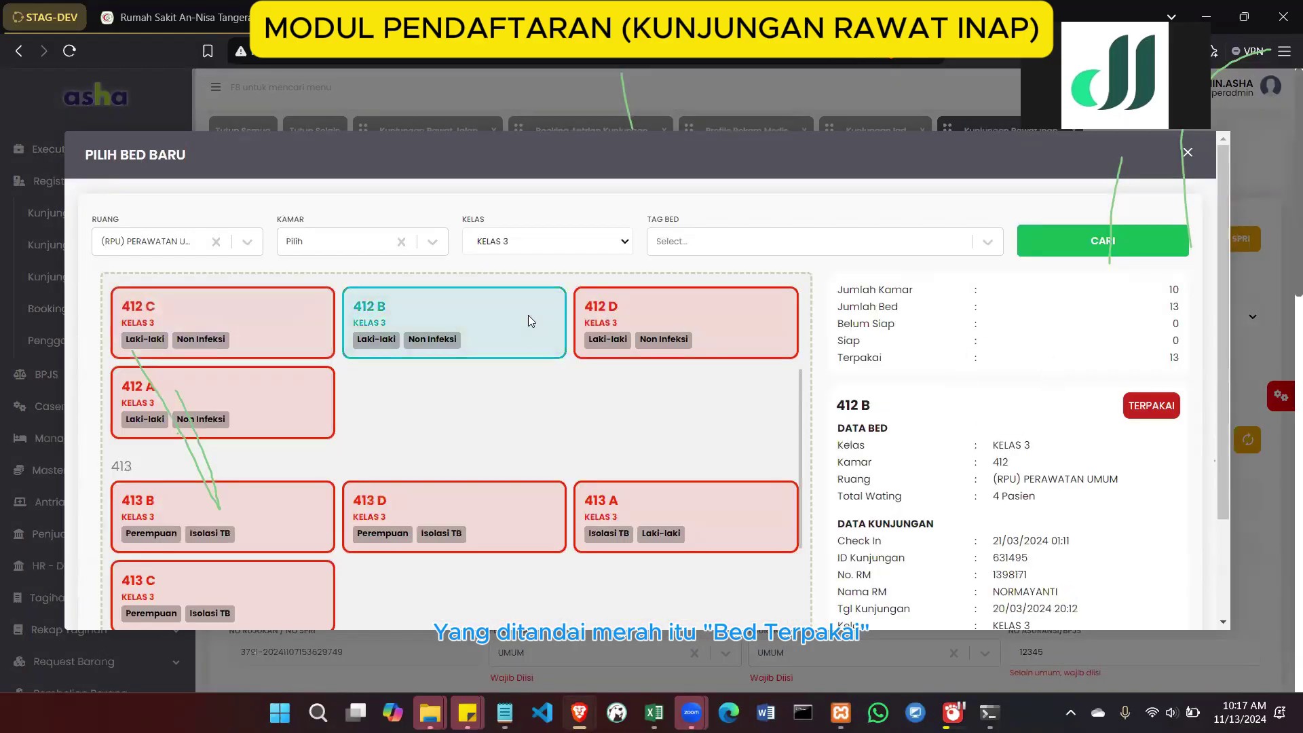
{"action": "left_click", "coordinate": [729, 294]}
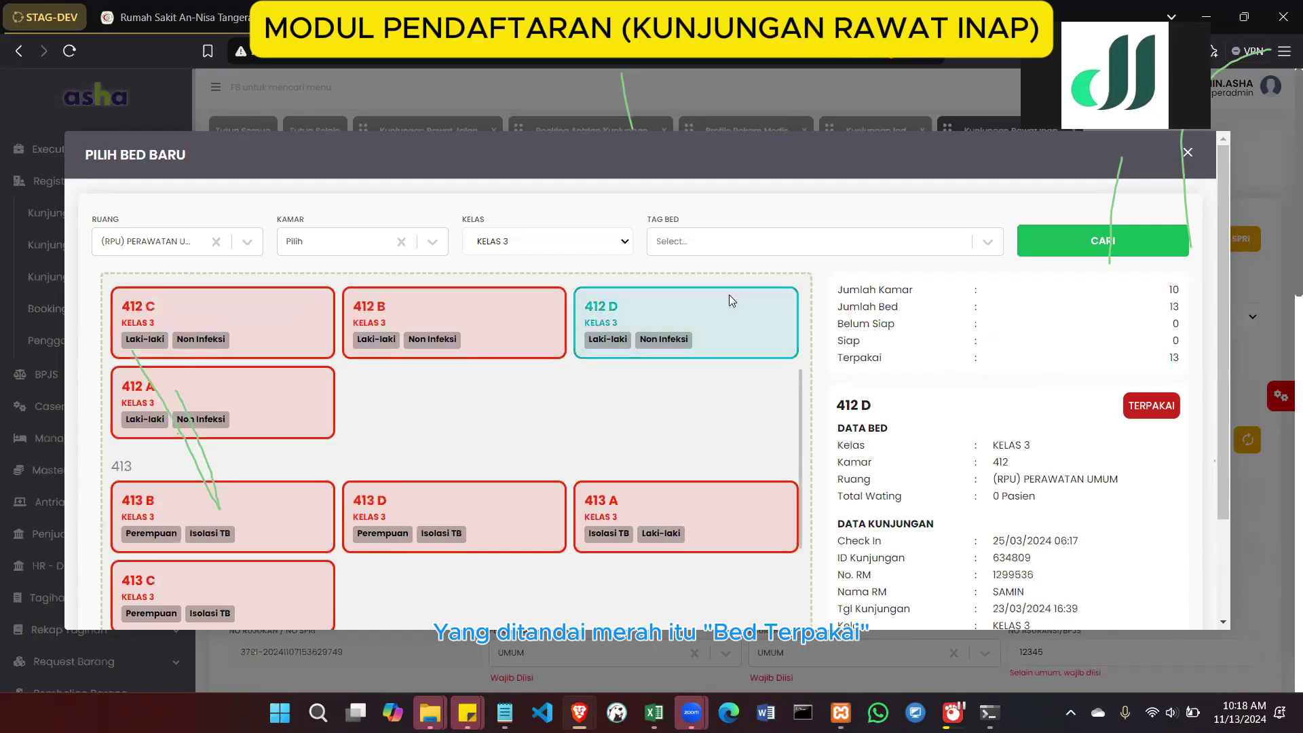
{"action": "left_click", "coordinate": [267, 380]}
{"action": "left_click", "coordinate": [274, 356]}
{"action": "scroll", "coordinate": [287, 441], "scroll_direction": "down", "scroll_amount": 4}
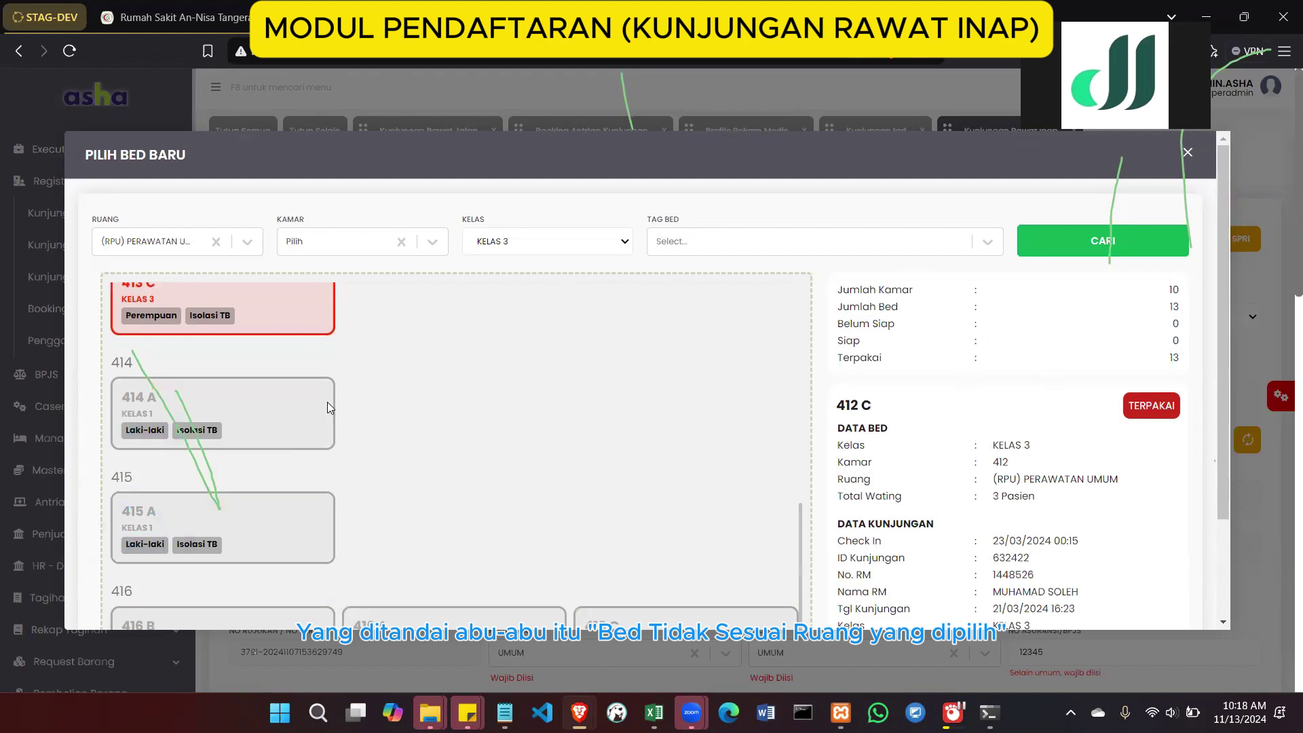
{"action": "scroll", "coordinate": [312, 405], "scroll_direction": "up", "scroll_amount": 5}
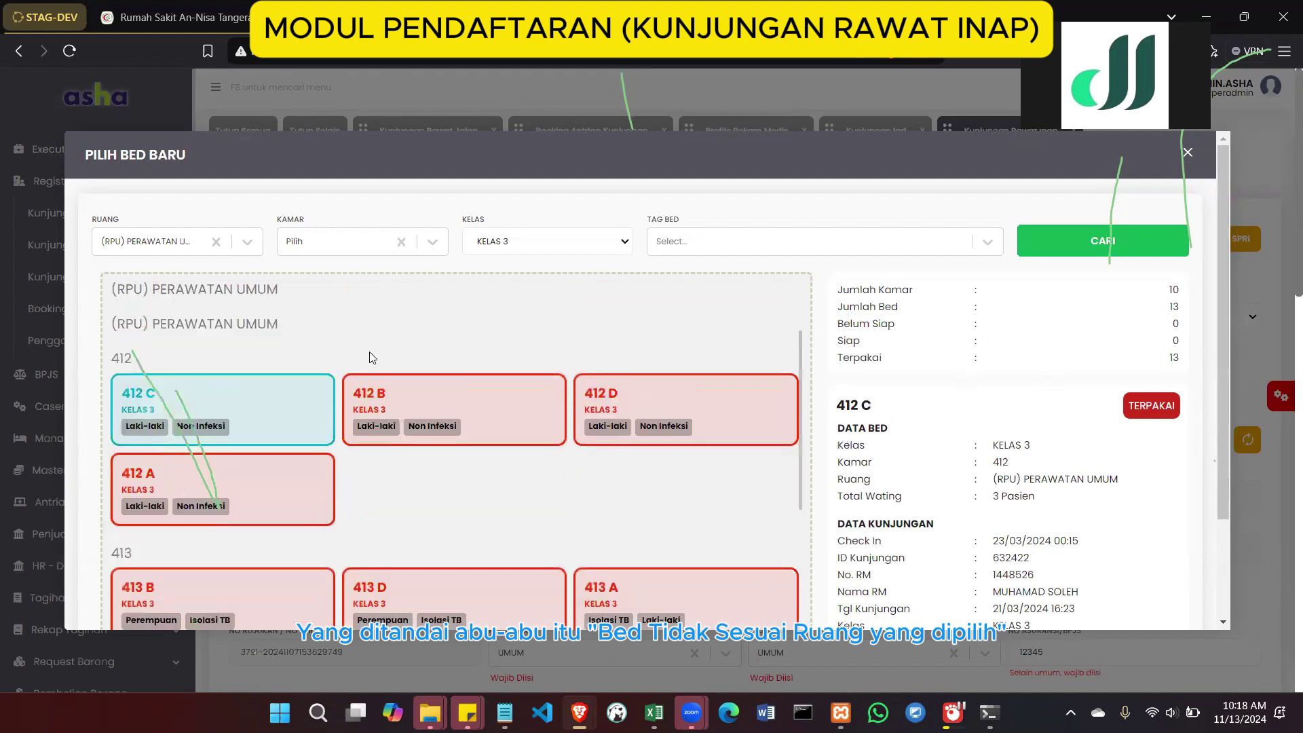
Keep class KELAS 3, try the (RPA) PERAWATAN ANAK ward, then recheck RPU beds 412 B and 412 D
{"action": "left_click", "coordinate": [569, 242]}
{"action": "left_click", "coordinate": [569, 240]}
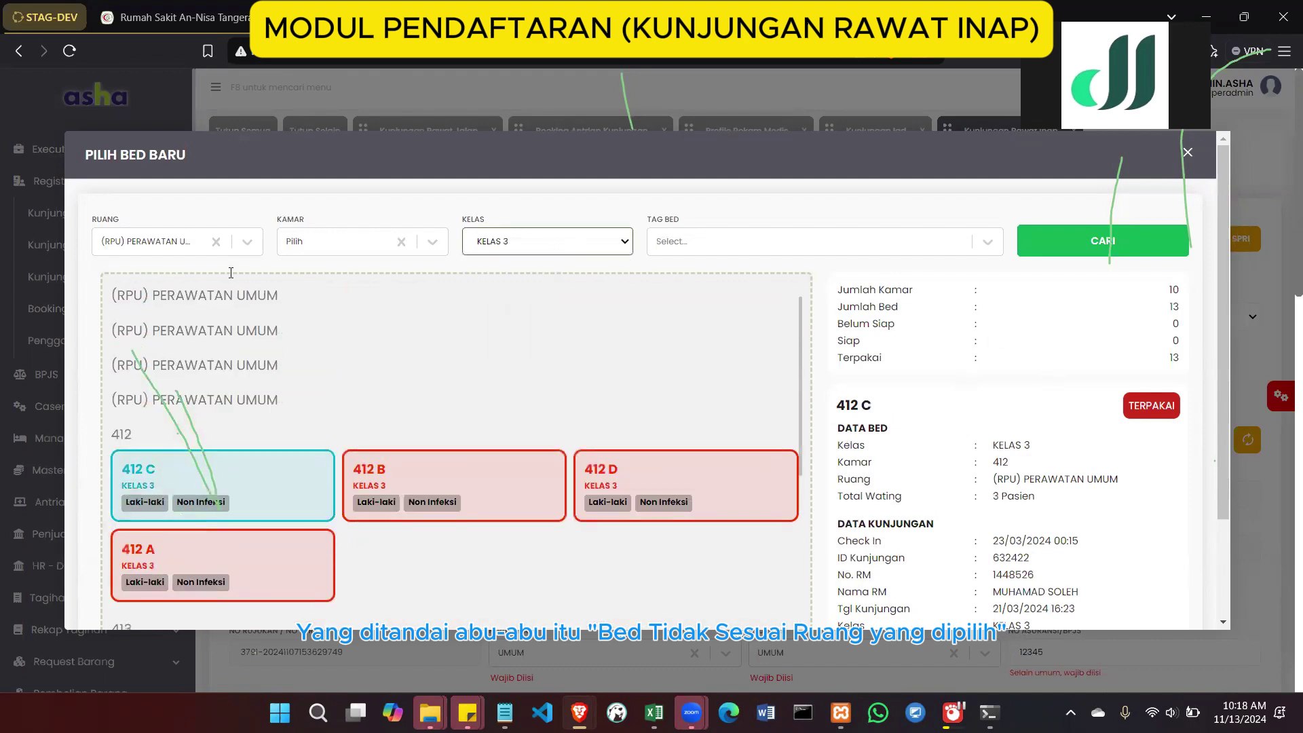
{"action": "left_click", "coordinate": [216, 241]}
{"action": "left_click", "coordinate": [191, 245]}
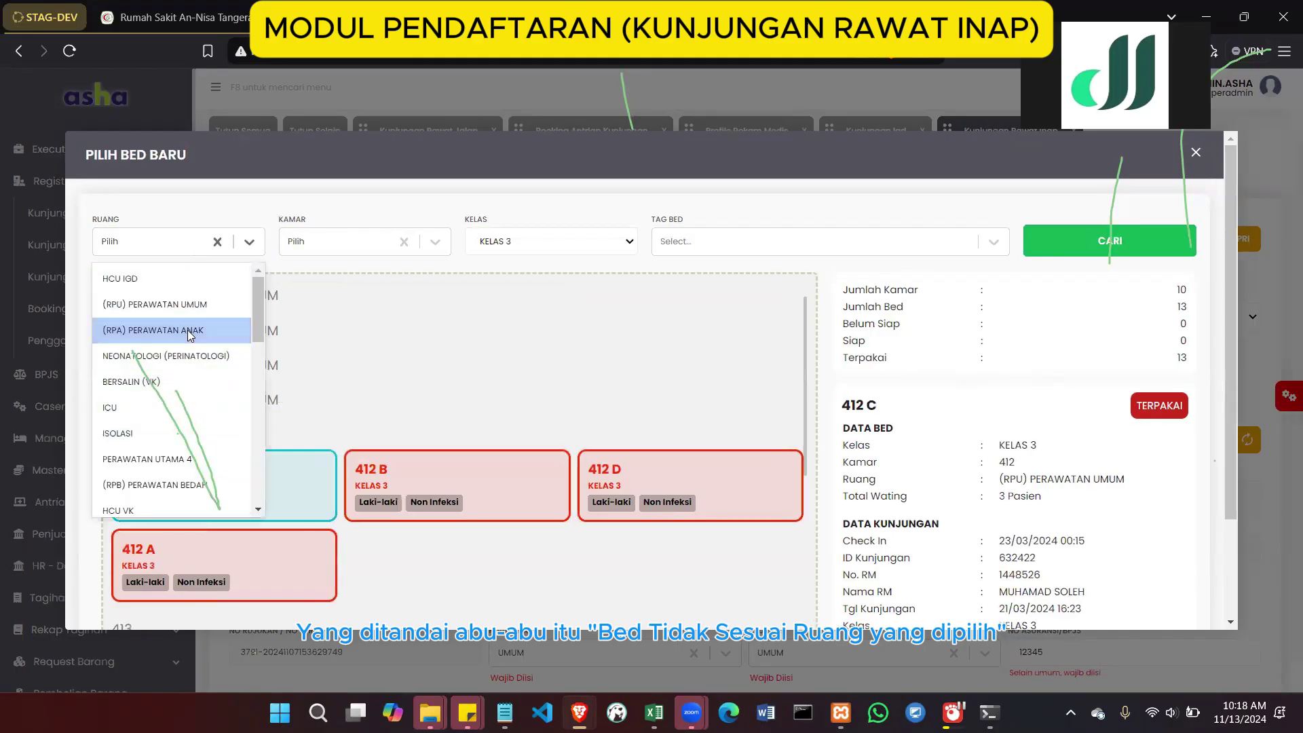
{"action": "left_click", "coordinate": [190, 333]}
{"action": "left_click", "coordinate": [194, 242]}
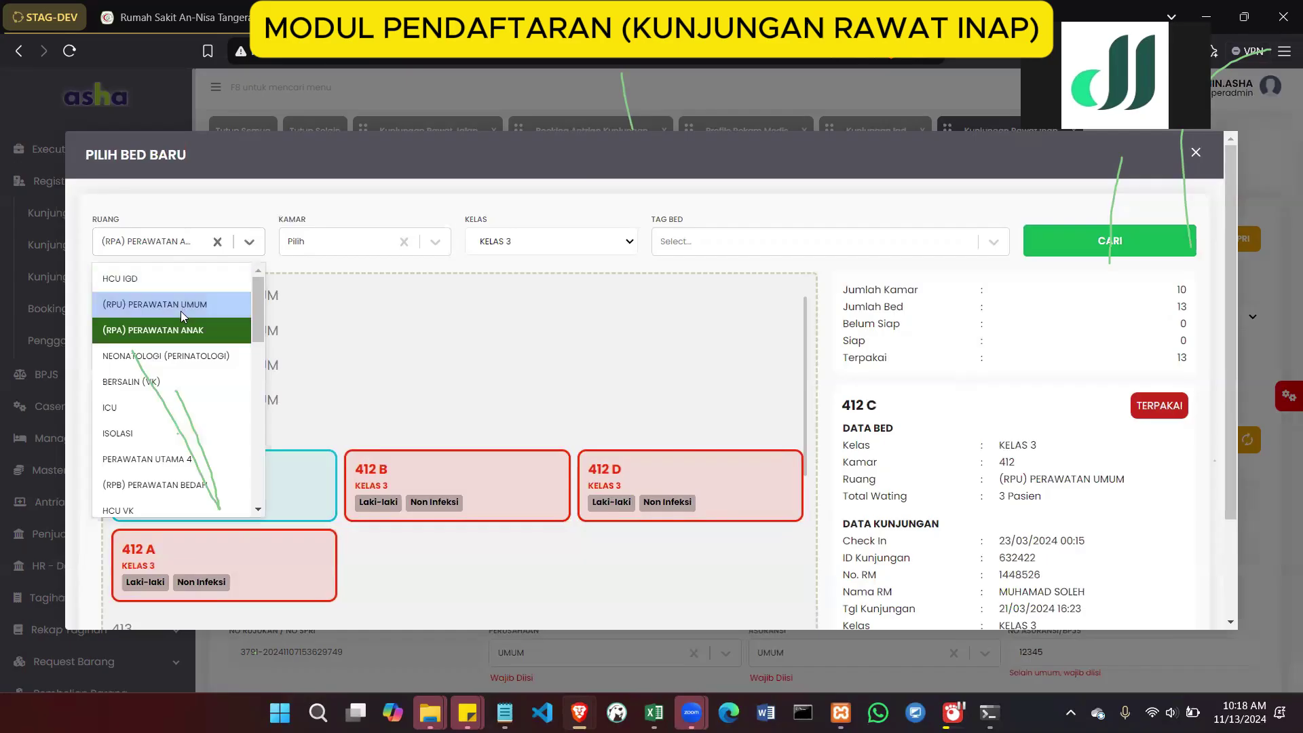
{"action": "left_click", "coordinate": [180, 311]}
{"action": "left_click", "coordinate": [490, 468]}
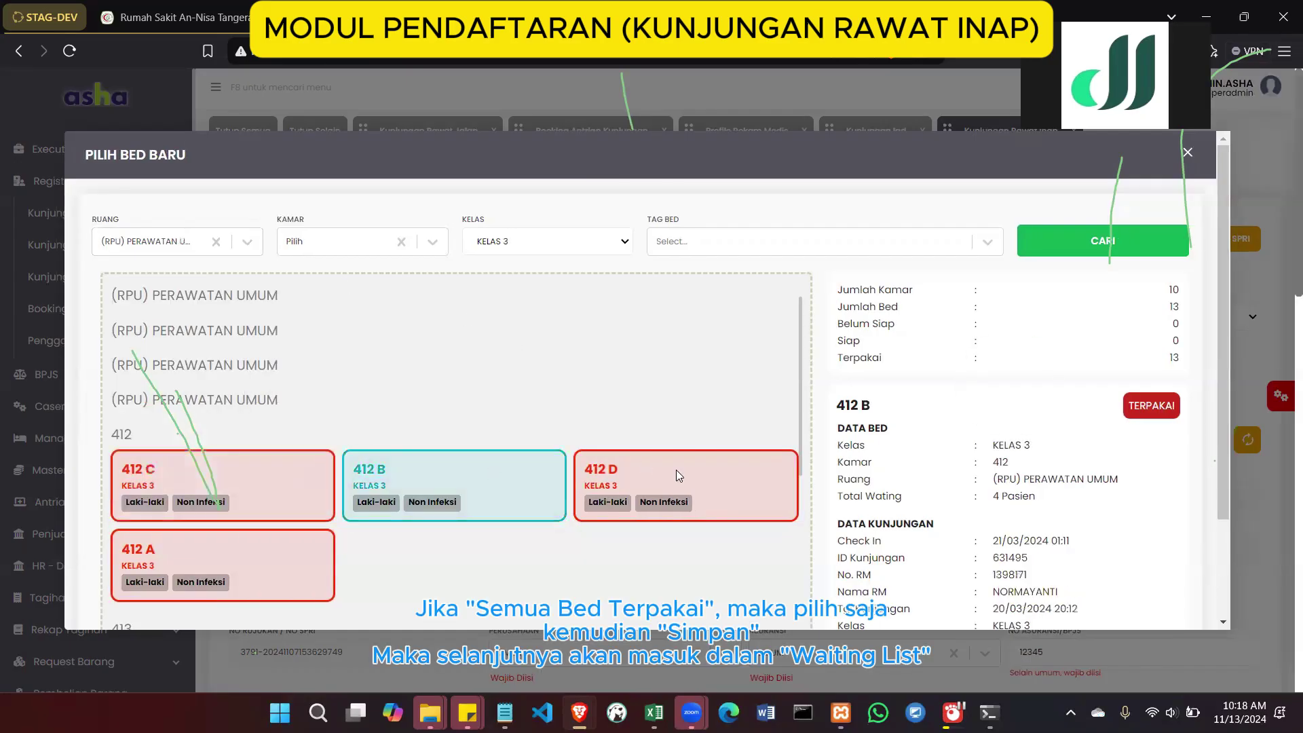
{"action": "left_click", "coordinate": [676, 469]}
{"action": "scroll", "coordinate": [675, 469], "scroll_direction": "down", "scroll_amount": 5}
{"action": "scroll", "coordinate": [960, 434], "scroll_direction": "down", "scroll_amount": 2}
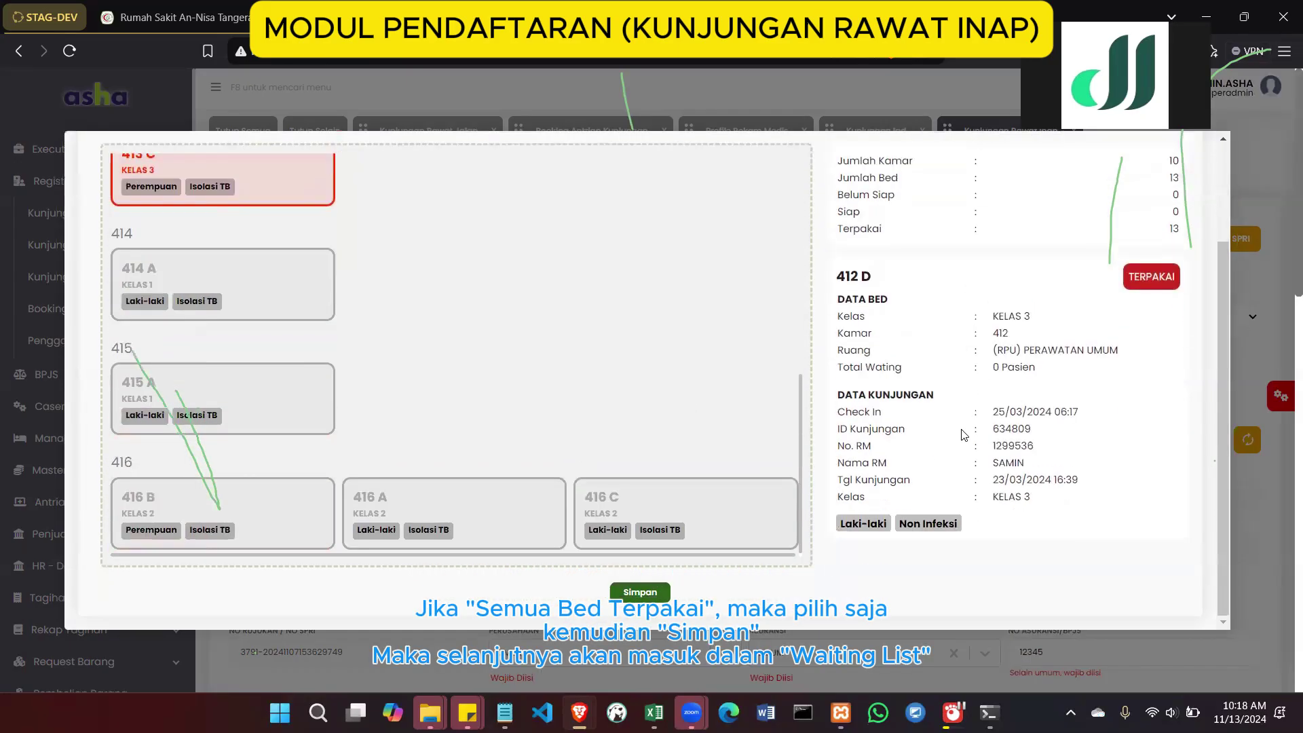
{"action": "scroll", "coordinate": [616, 337], "scroll_direction": "up", "scroll_amount": 5}
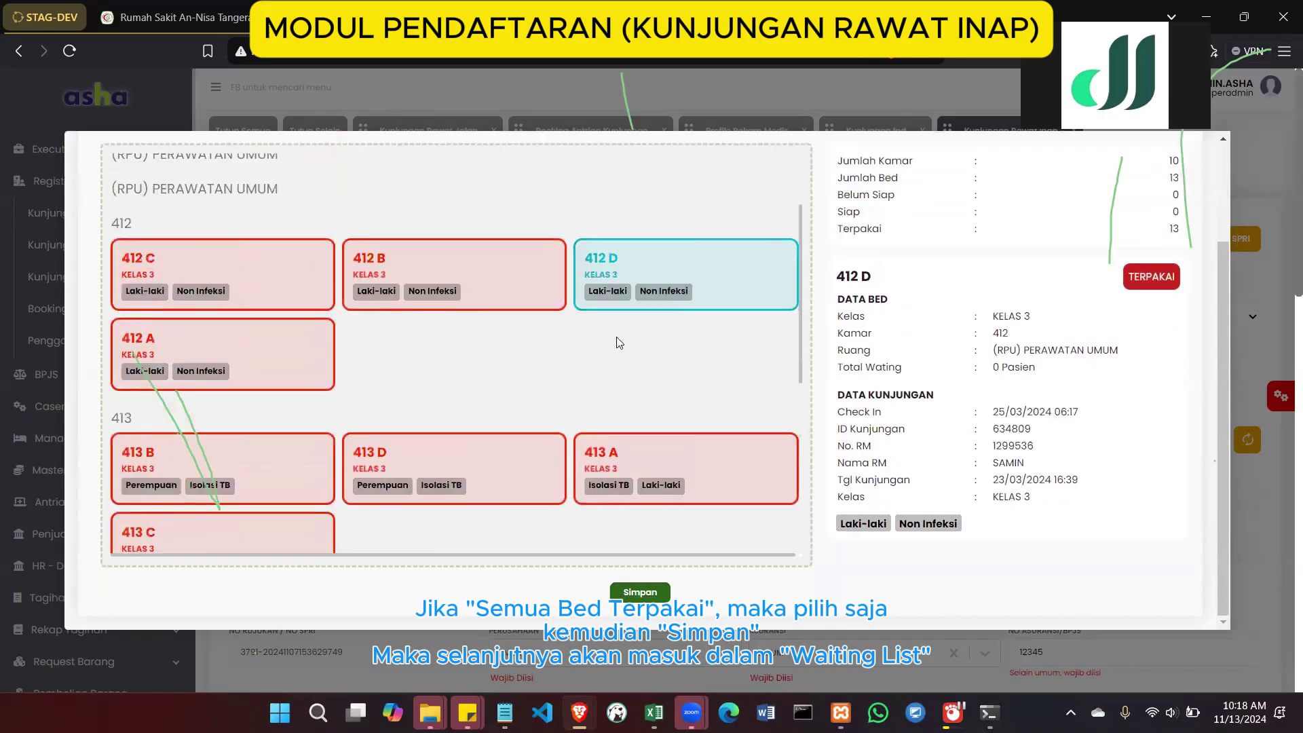
{"action": "scroll", "coordinate": [866, 277], "scroll_direction": "up", "scroll_amount": 2}
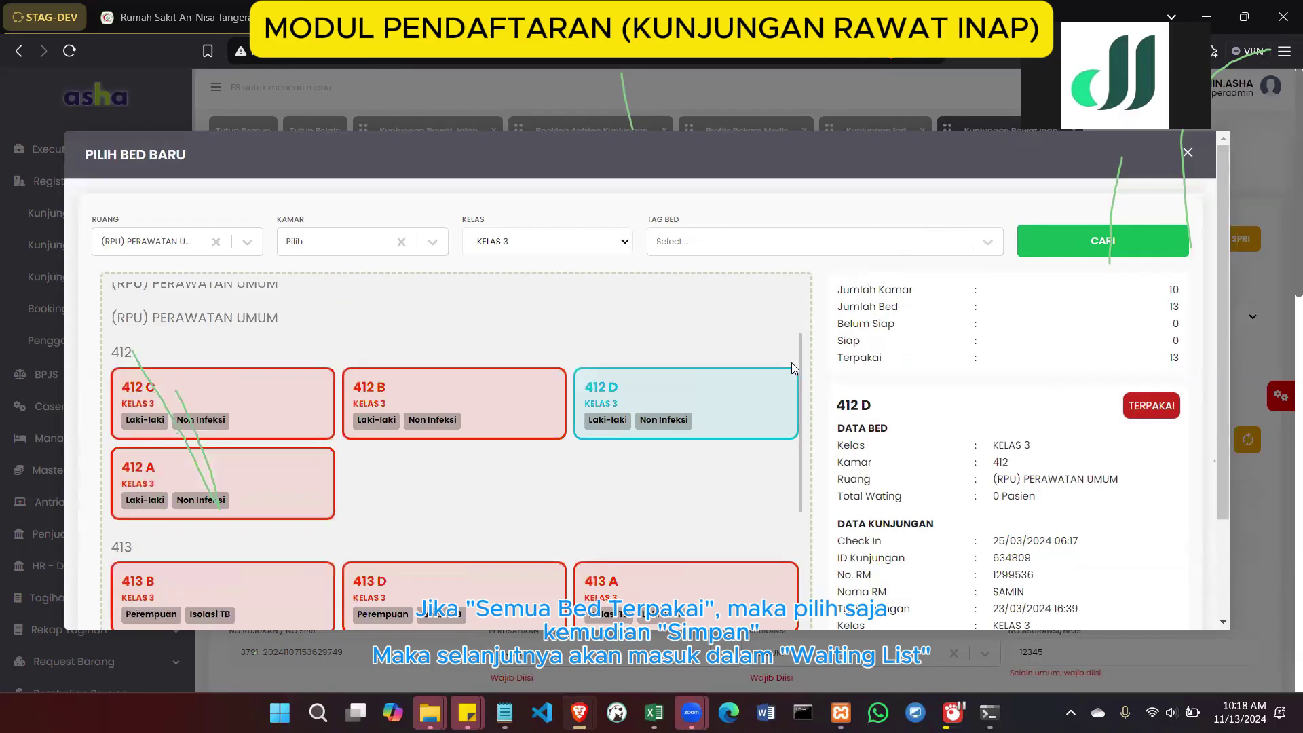
{"action": "scroll", "coordinate": [709, 463], "scroll_direction": "down", "scroll_amount": 5}
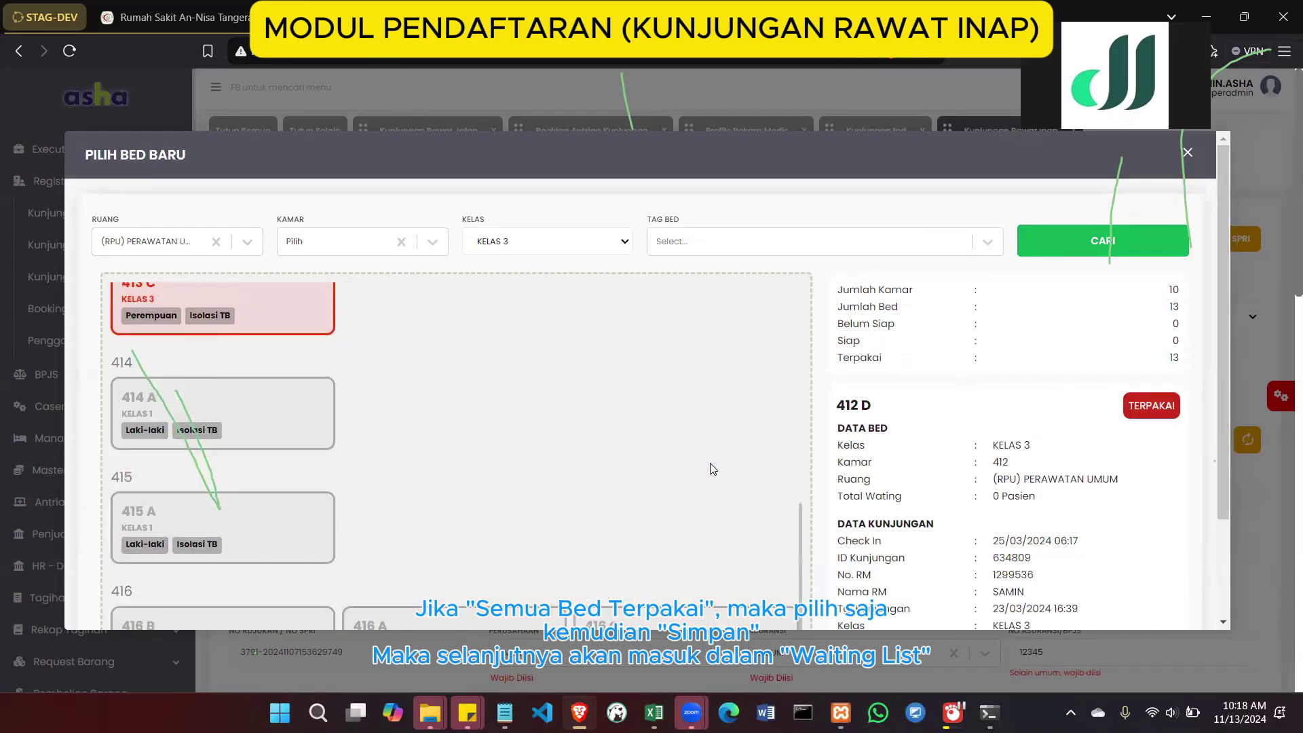
{"action": "scroll", "coordinate": [901, 420], "scroll_direction": "down", "scroll_amount": 2}
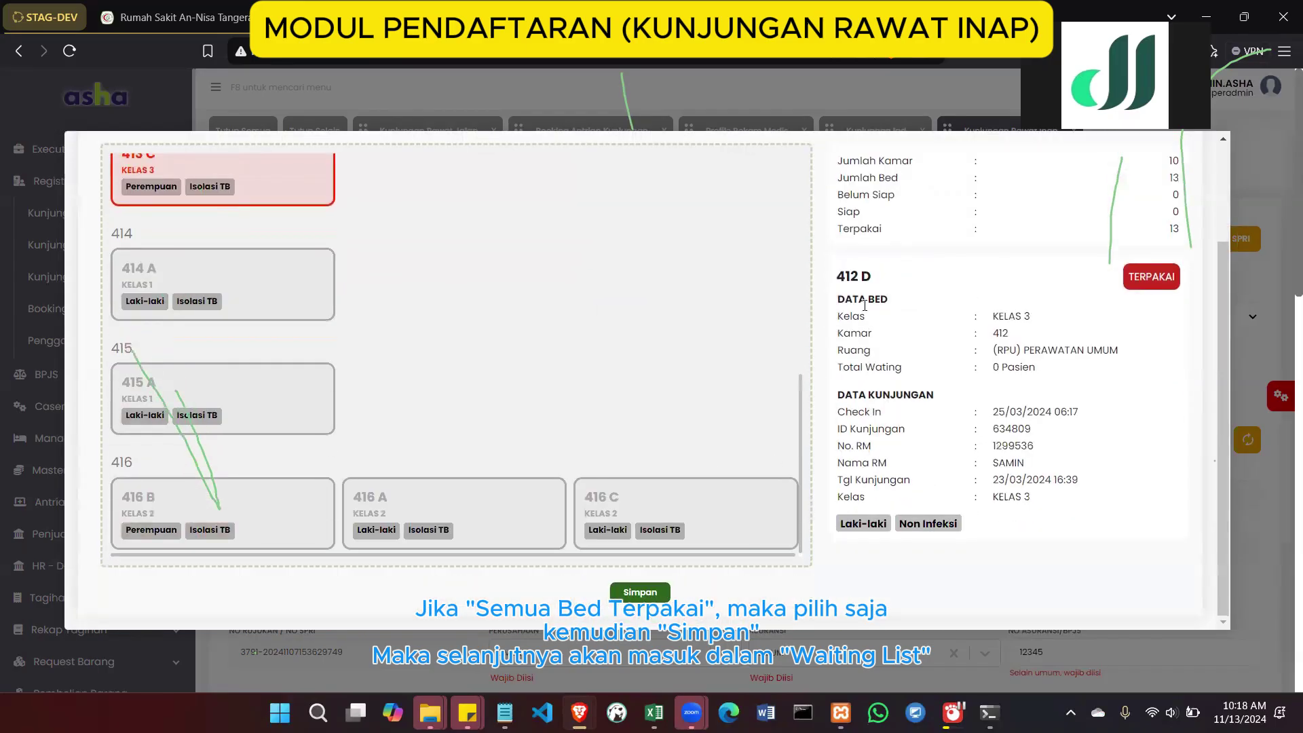
{"action": "scroll", "coordinate": [777, 462], "scroll_direction": "up", "scroll_amount": 2}
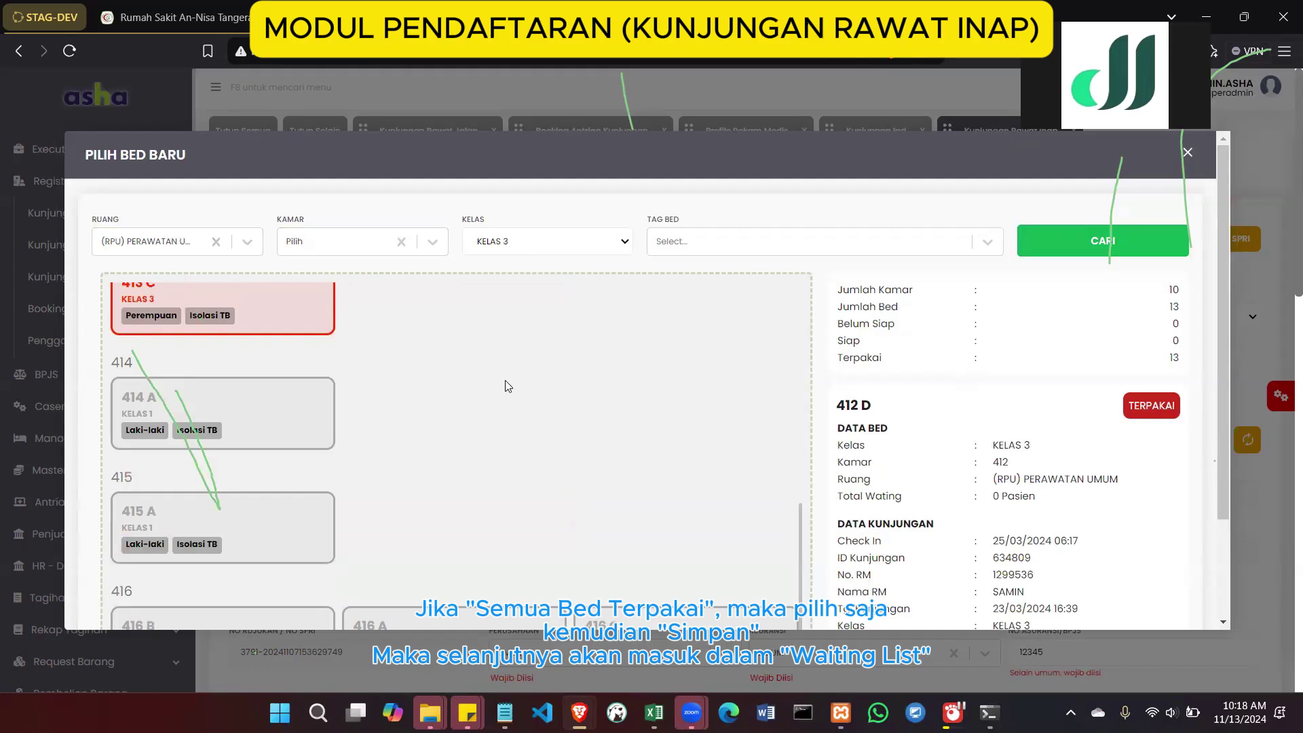
Select bed 413 C and return it to the inpatient visit form
{"action": "left_click", "coordinate": [288, 330]}
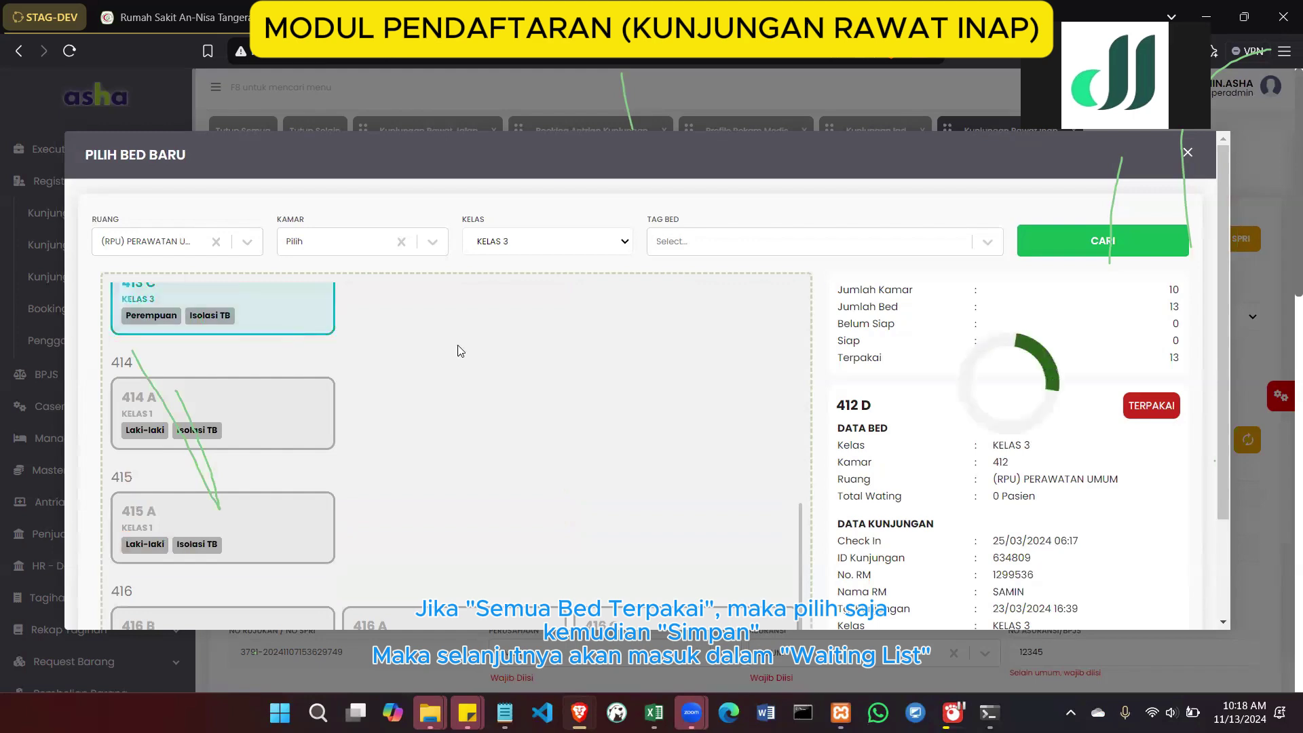
{"action": "scroll", "coordinate": [610, 475], "scroll_direction": "down", "scroll_amount": 2}
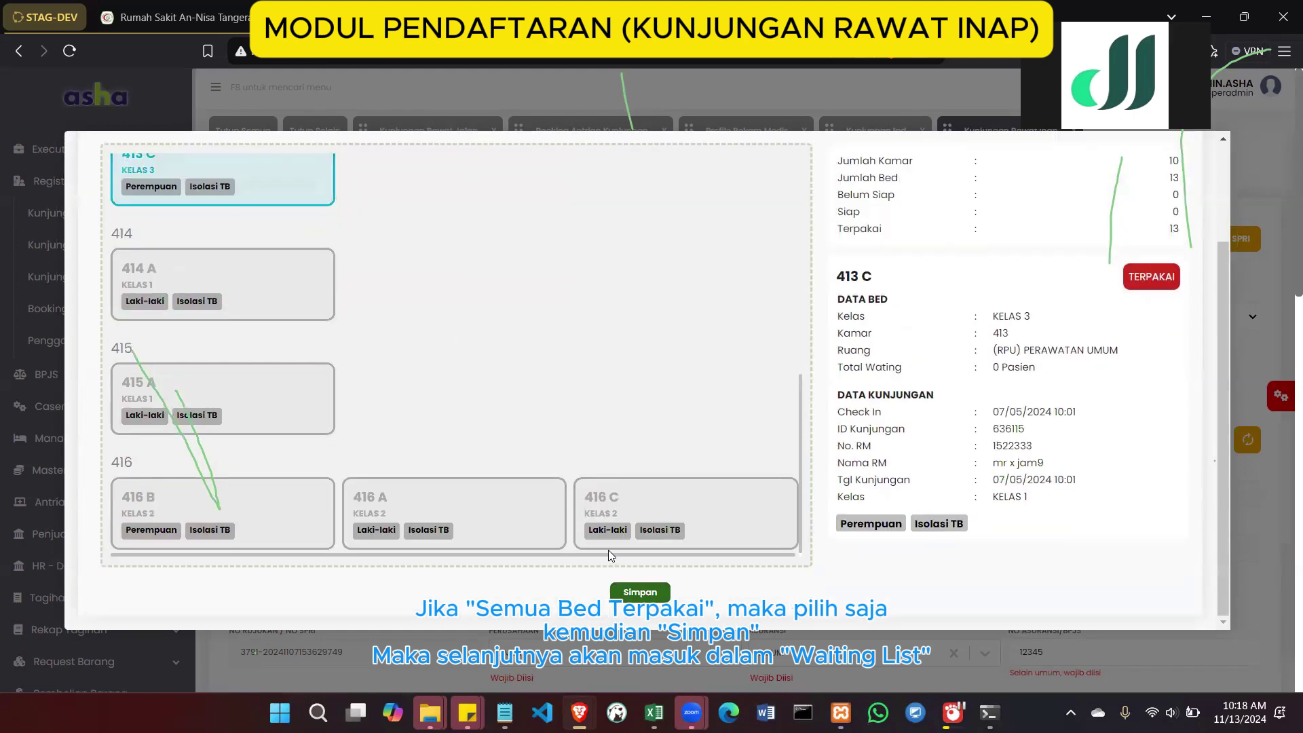
{"action": "left_click", "coordinate": [627, 595]}
{"action": "scroll", "coordinate": [758, 438], "scroll_direction": "down", "scroll_amount": 8}
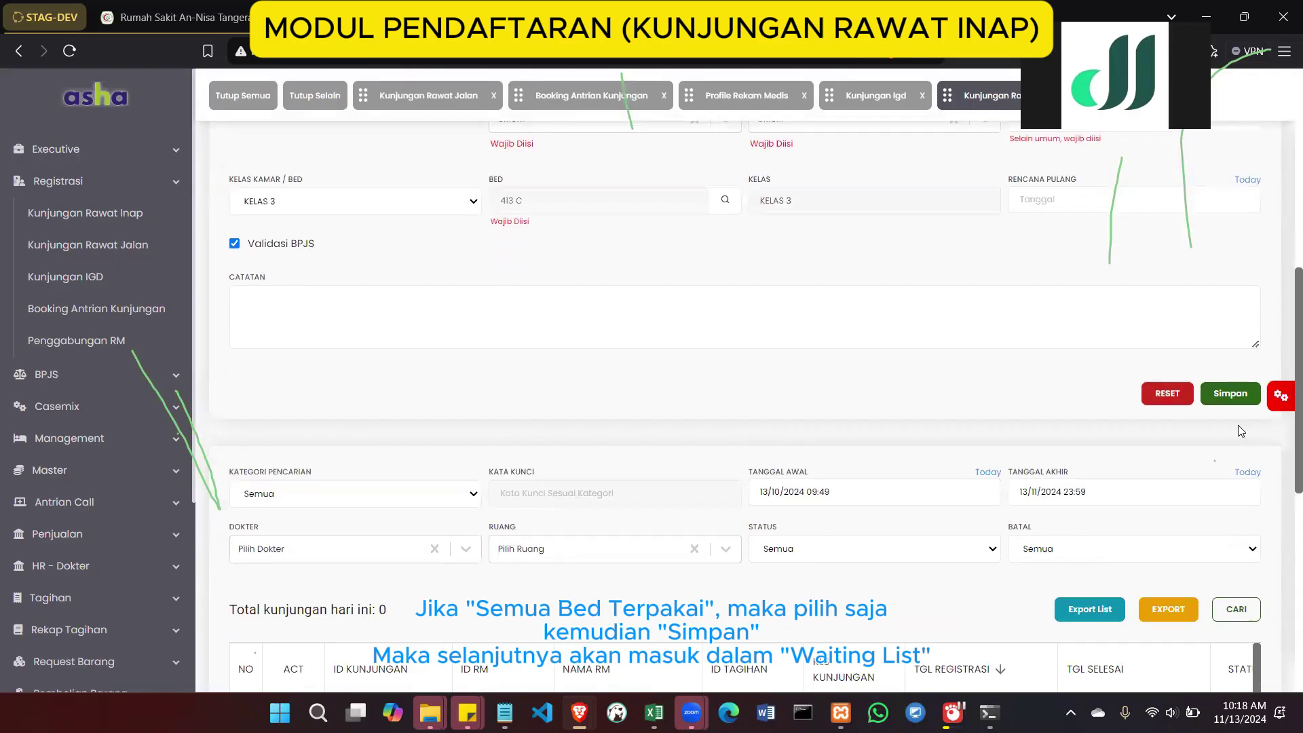
Save the inpatient visit, refresh the visit list and select new visit ID 636648
{"action": "left_click", "coordinate": [1231, 394]}
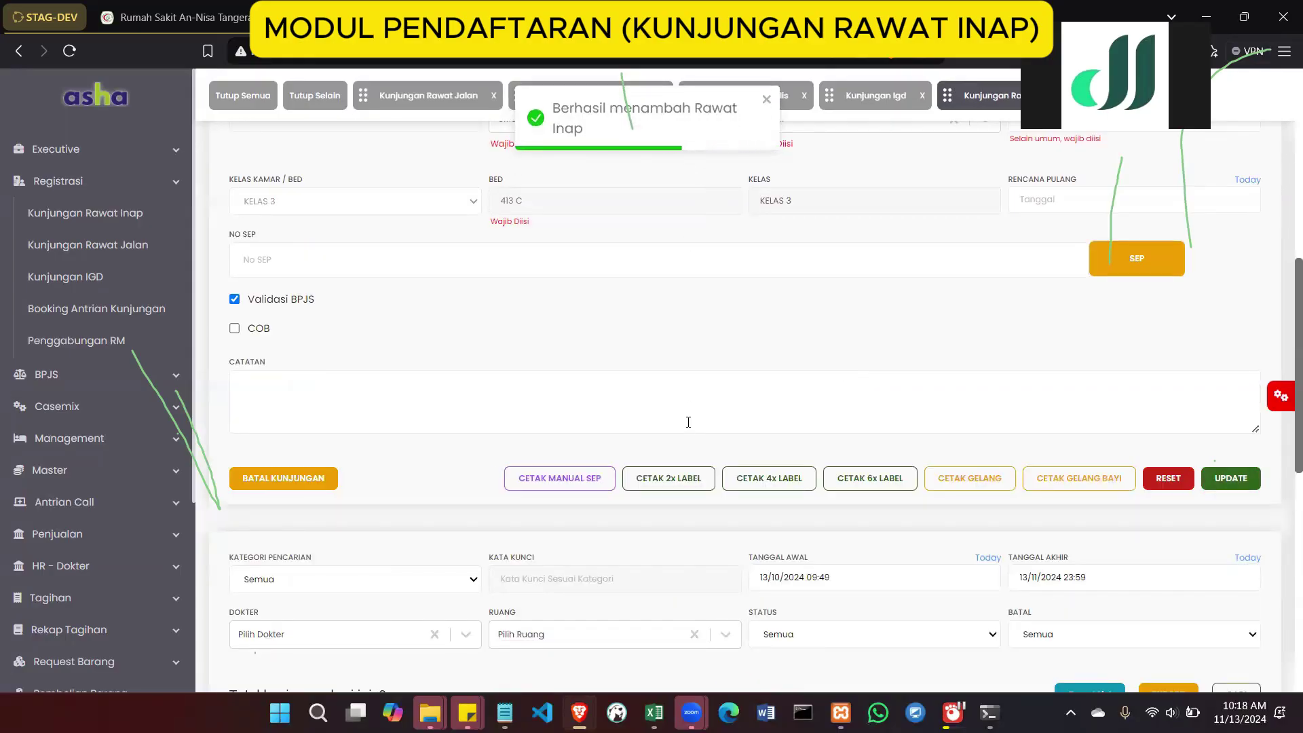
{"action": "scroll", "coordinate": [688, 422], "scroll_direction": "down", "scroll_amount": 6}
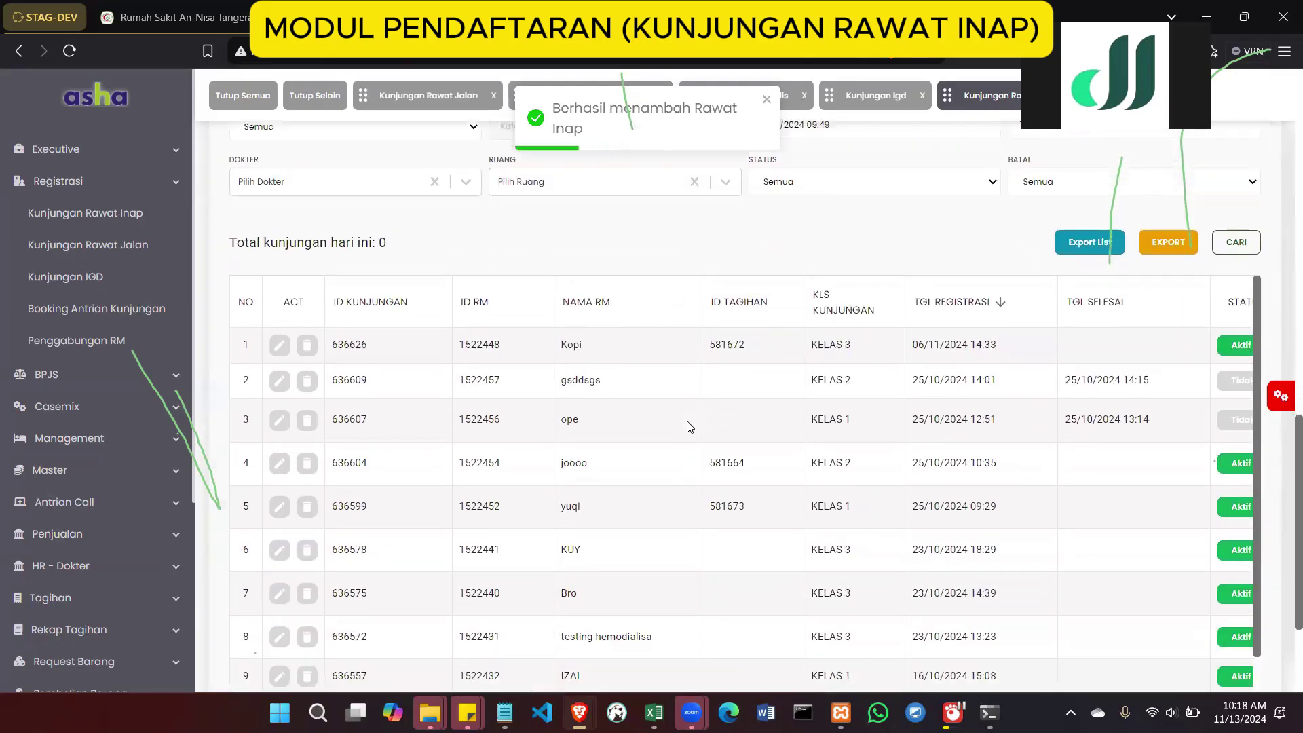
{"action": "left_click", "coordinate": [1234, 257]}
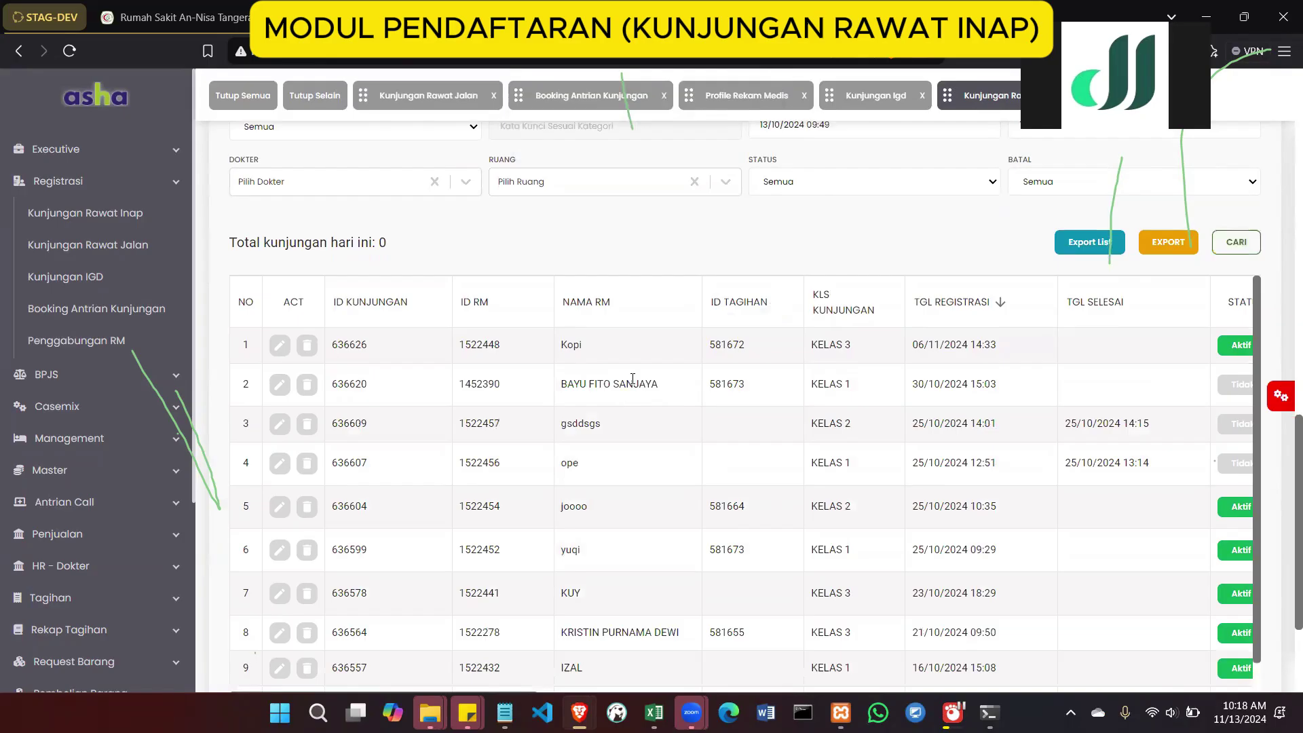
{"action": "scroll", "coordinate": [632, 378], "scroll_direction": "up", "scroll_amount": 4}
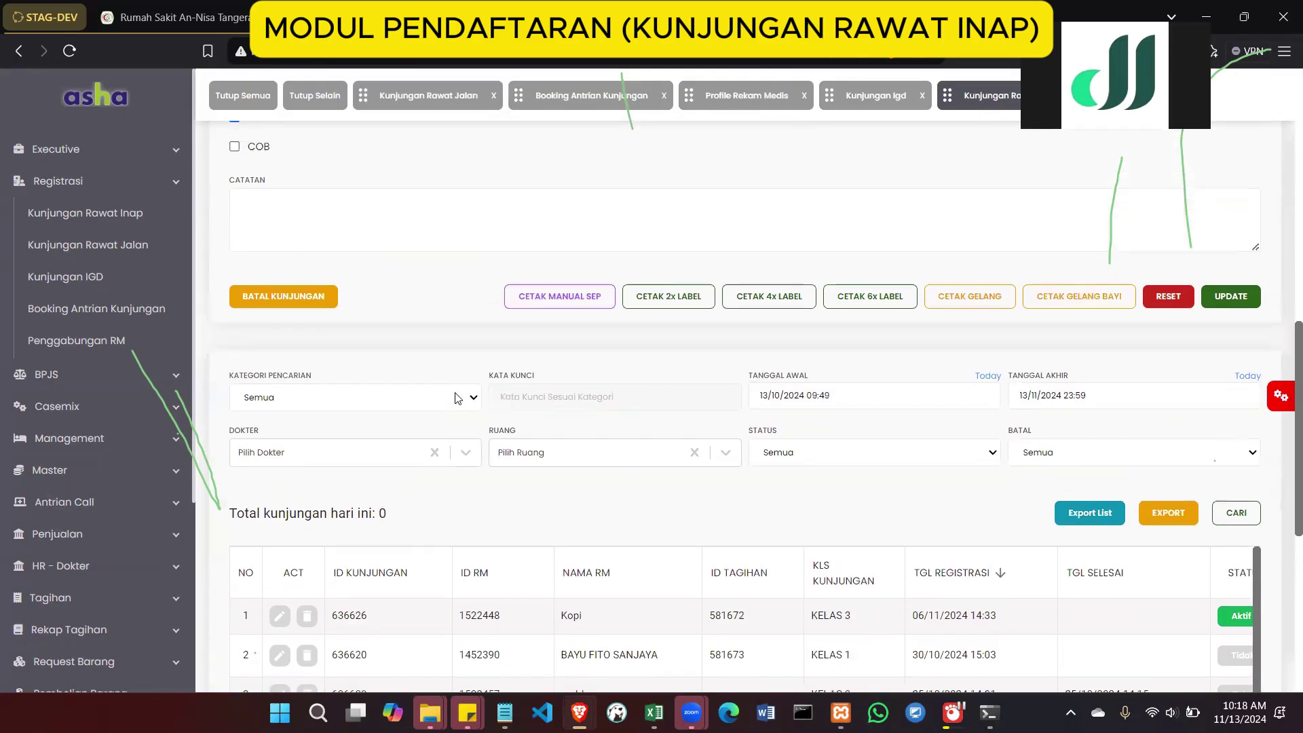
{"action": "scroll", "coordinate": [457, 398], "scroll_direction": "up", "scroll_amount": 10}
{"action": "double_click", "coordinate": [290, 245]}
{"action": "key", "text": "ctrl+c"}
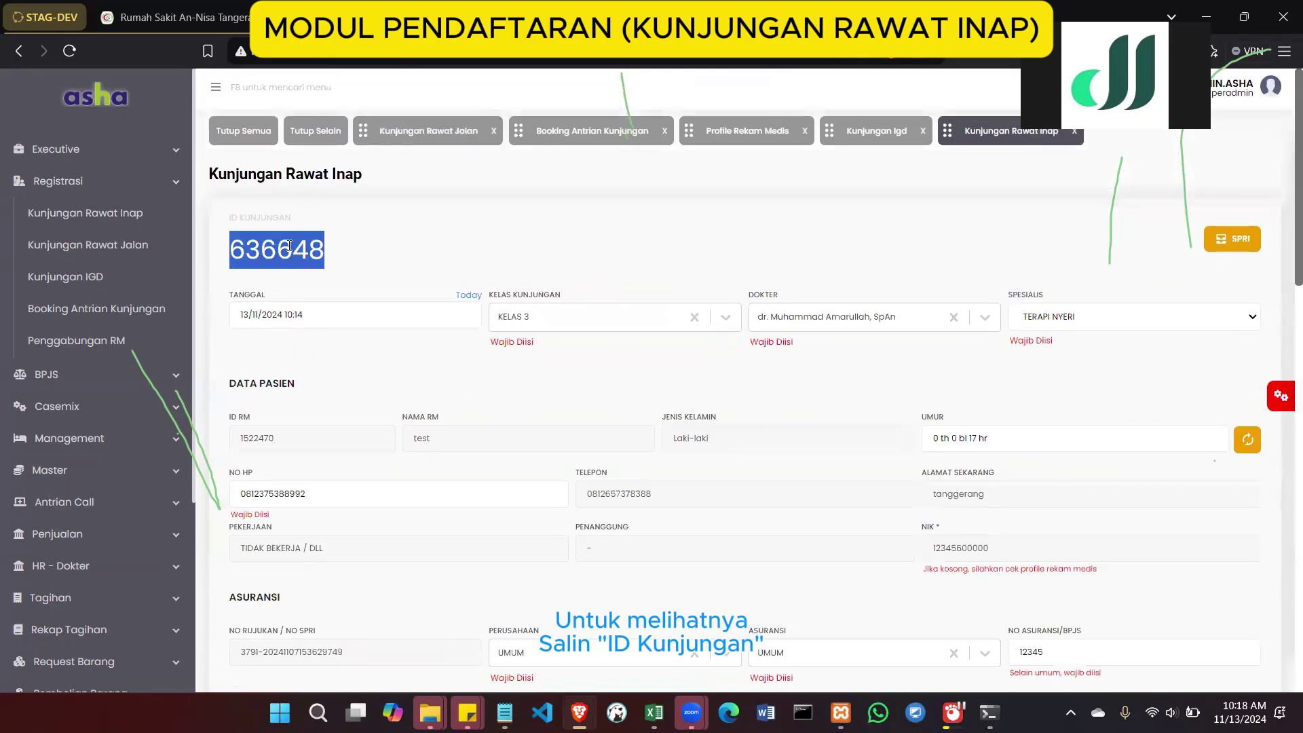
{"action": "scroll", "coordinate": [290, 245], "scroll_direction": "down", "scroll_amount": 7}
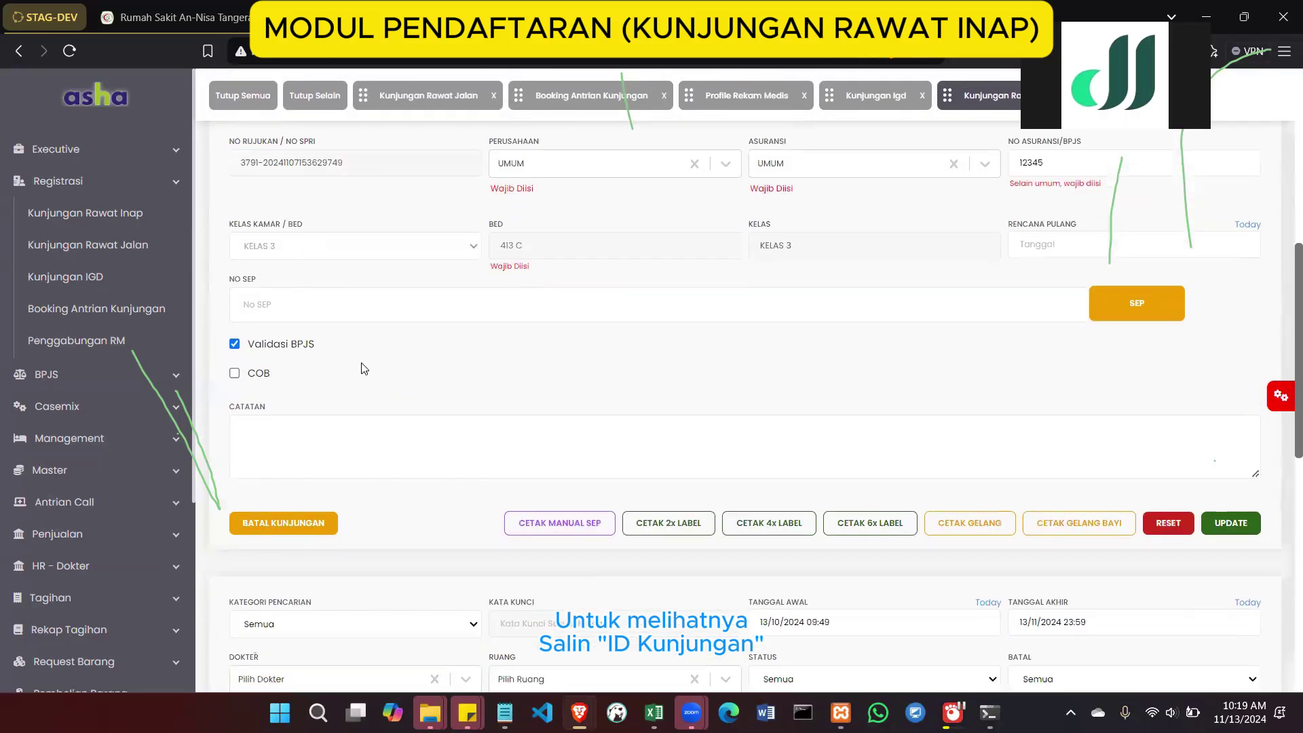
{"action": "scroll", "coordinate": [365, 369], "scroll_direction": "down", "scroll_amount": 3}
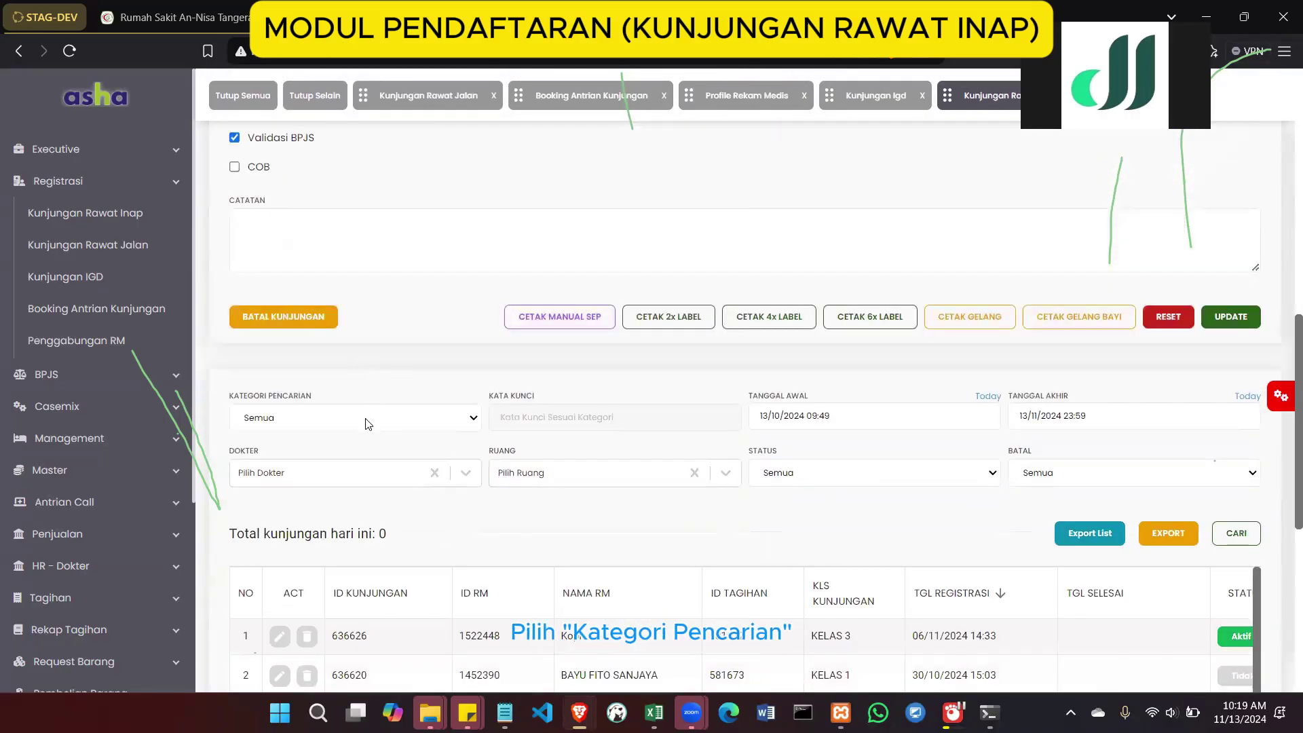
{"action": "left_click", "coordinate": [357, 428]}
{"action": "left_click", "coordinate": [344, 482]}
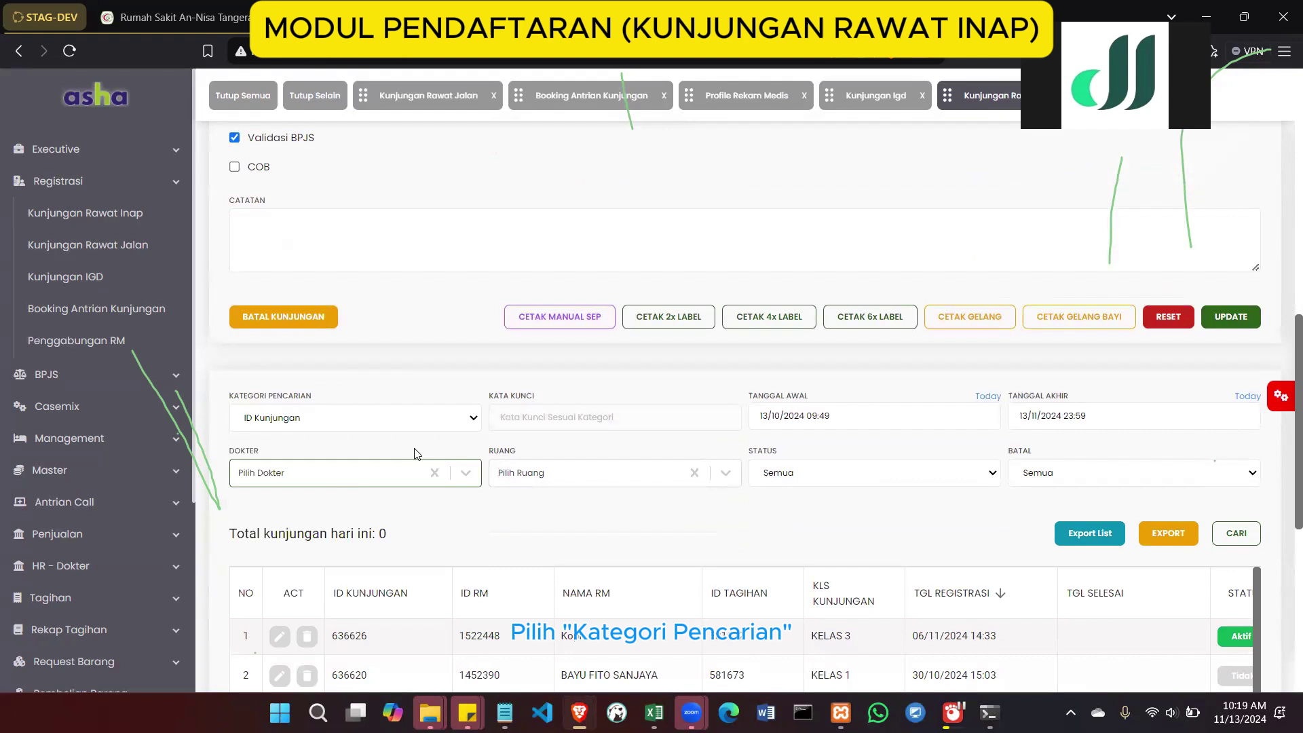
{"action": "left_click", "coordinate": [517, 407]}
{"action": "key", "text": "ctrl+v"}
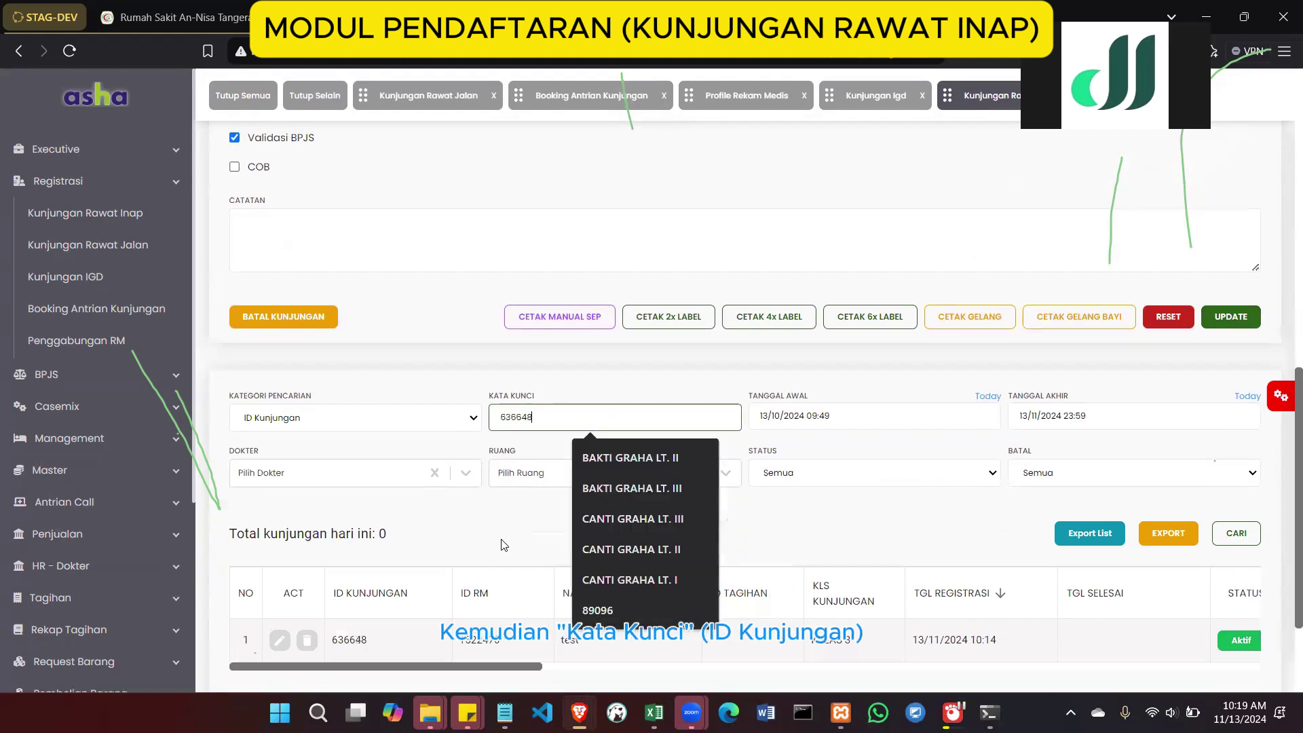
{"action": "scroll", "coordinate": [522, 561], "scroll_direction": "down", "scroll_amount": 1}
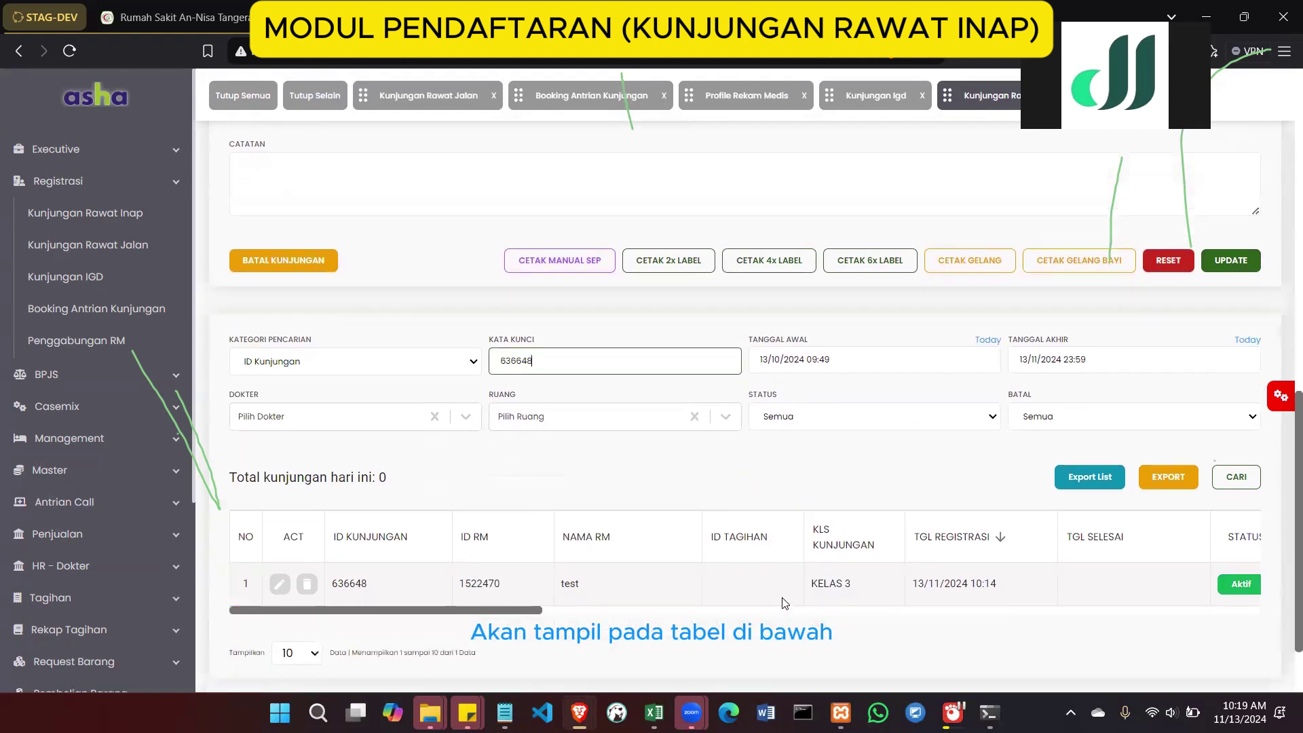
{"action": "scroll", "coordinate": [784, 602], "scroll_direction": "right", "scroll_amount": 5}
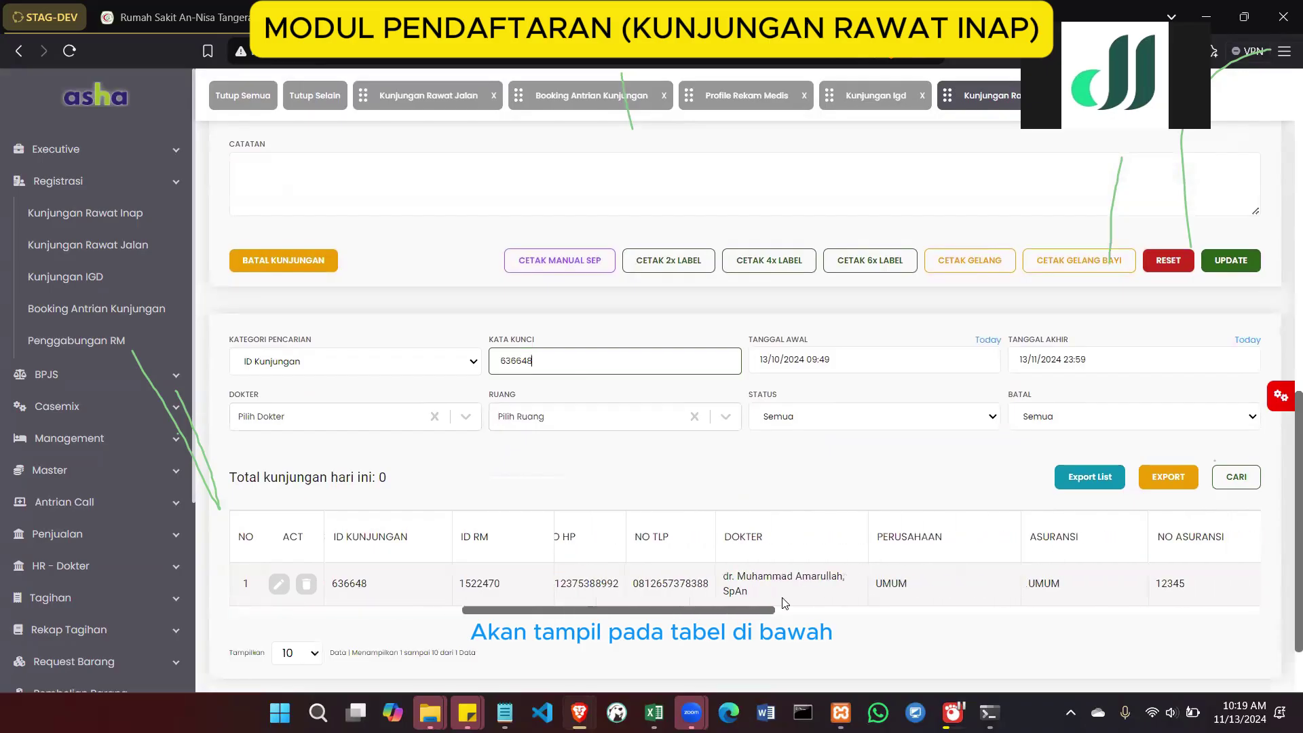
{"action": "scroll", "coordinate": [782, 597], "scroll_direction": "left", "scroll_amount": 5}
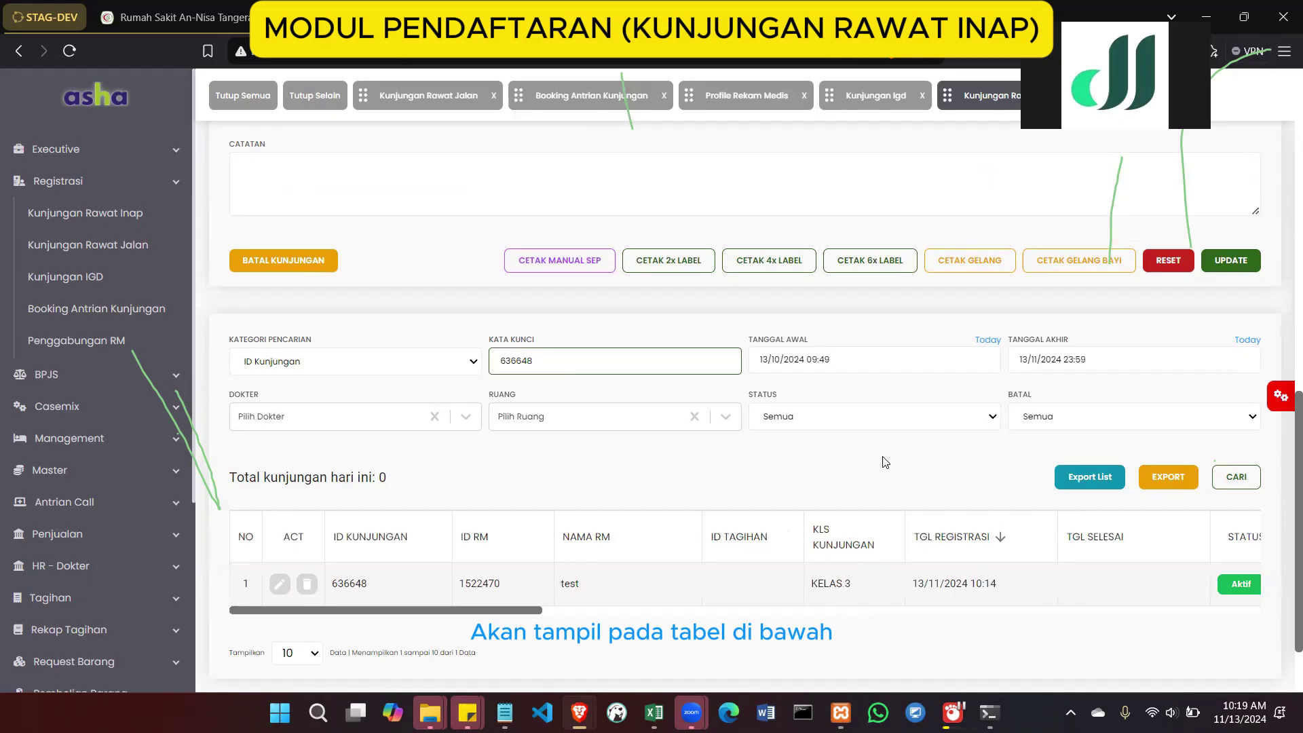
{"action": "scroll", "coordinate": [885, 461], "scroll_direction": "up", "scroll_amount": 10}
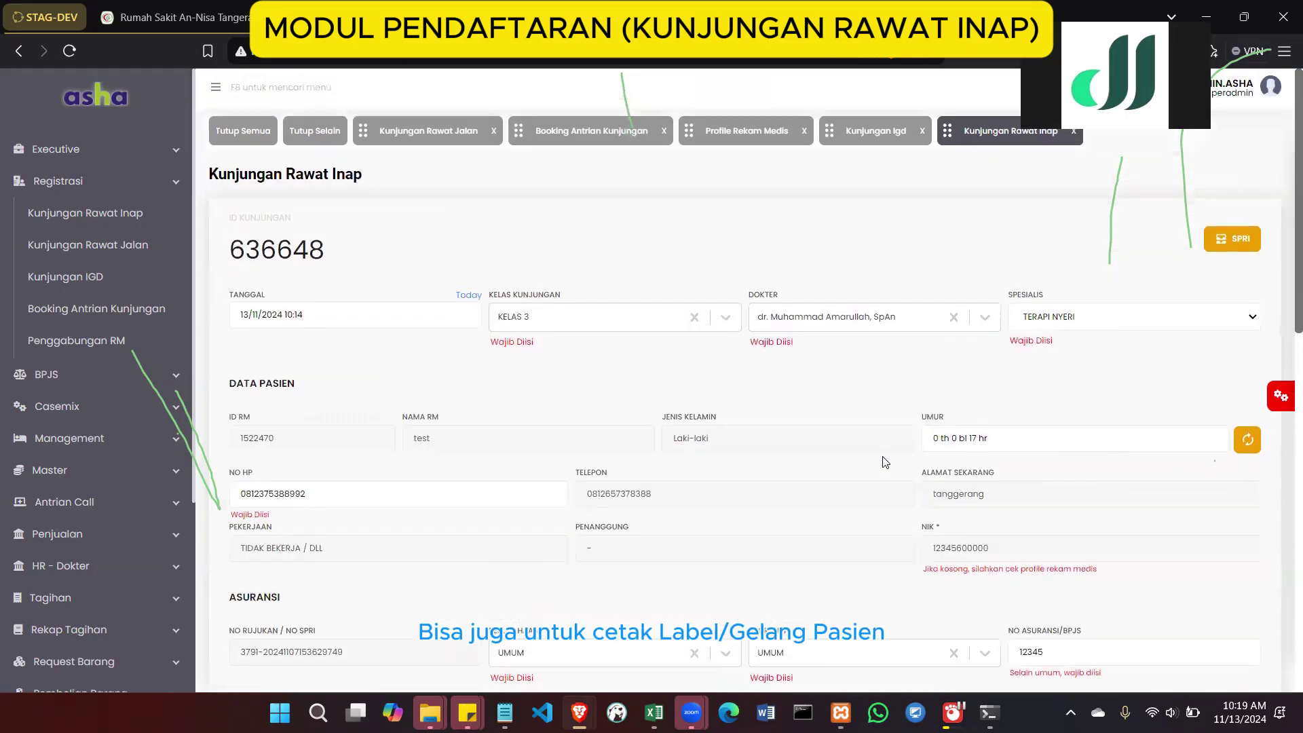
{"action": "scroll", "coordinate": [884, 461], "scroll_direction": "down", "scroll_amount": 10}
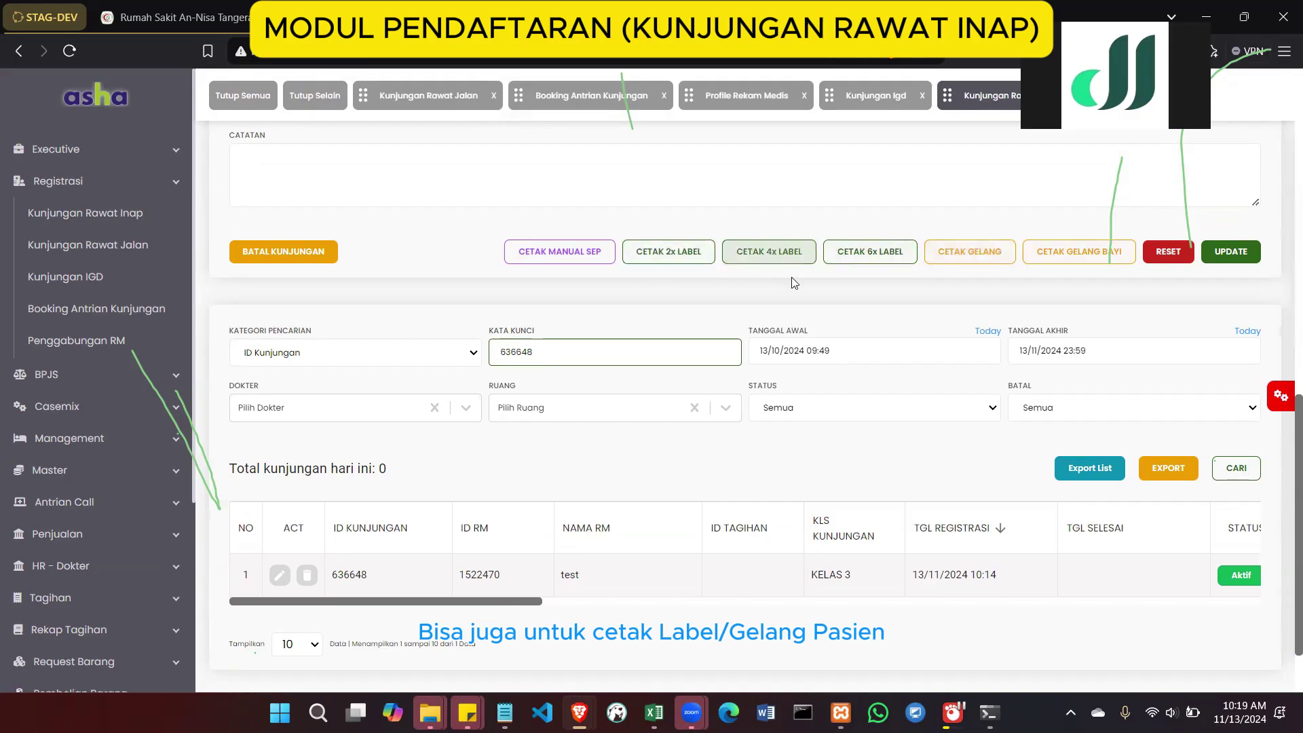
{"action": "scroll", "coordinate": [855, 224], "scroll_direction": "up", "scroll_amount": 10}
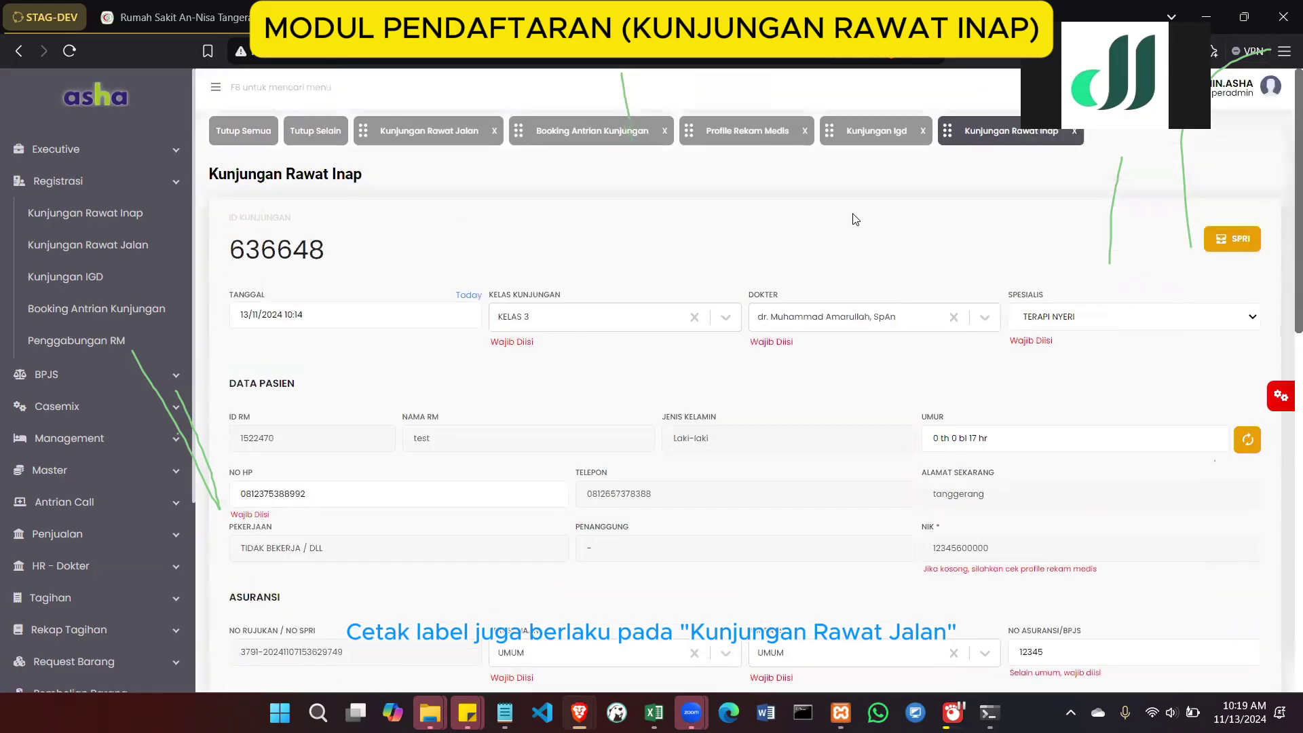
Load outpatient visit 636646 (queue D-101) into the form and print two patient labels
{"action": "left_click", "coordinate": [422, 134]}
{"action": "scroll", "coordinate": [760, 437], "scroll_direction": "down", "scroll_amount": 10}
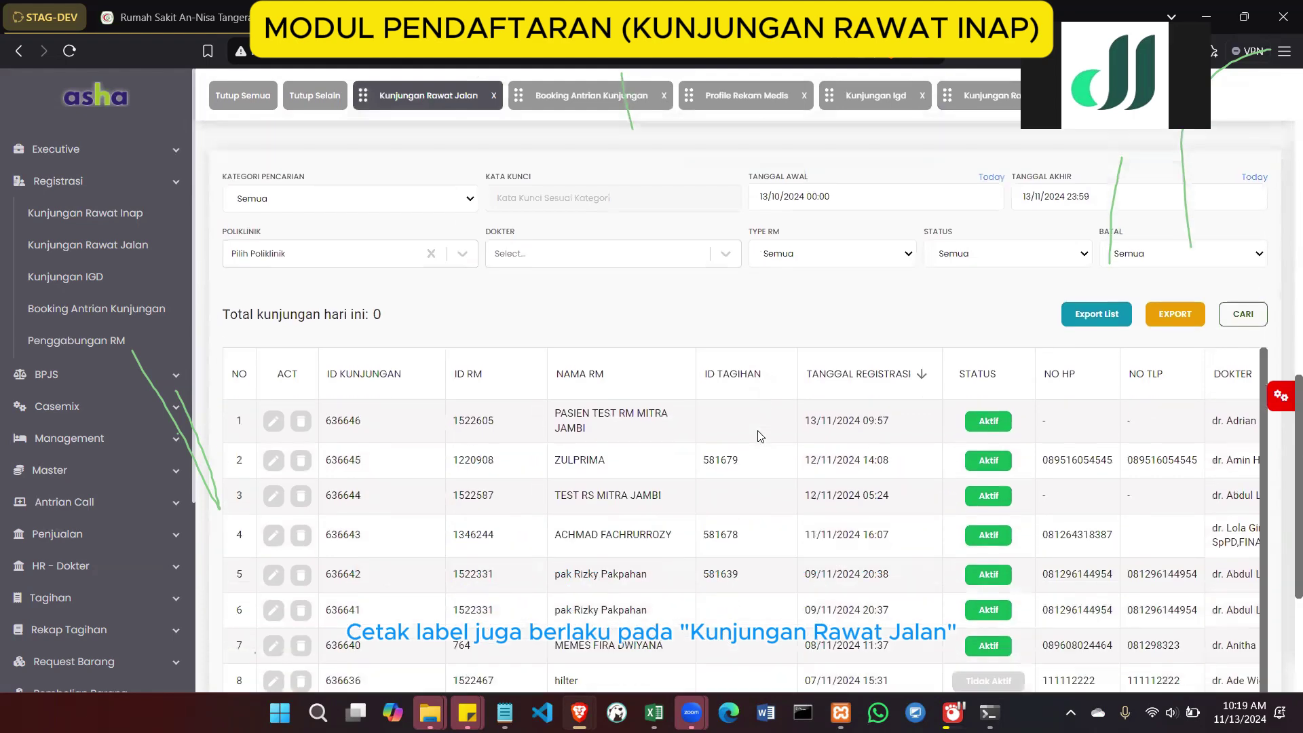
{"action": "scroll", "coordinate": [760, 436], "scroll_direction": "up", "scroll_amount": 6}
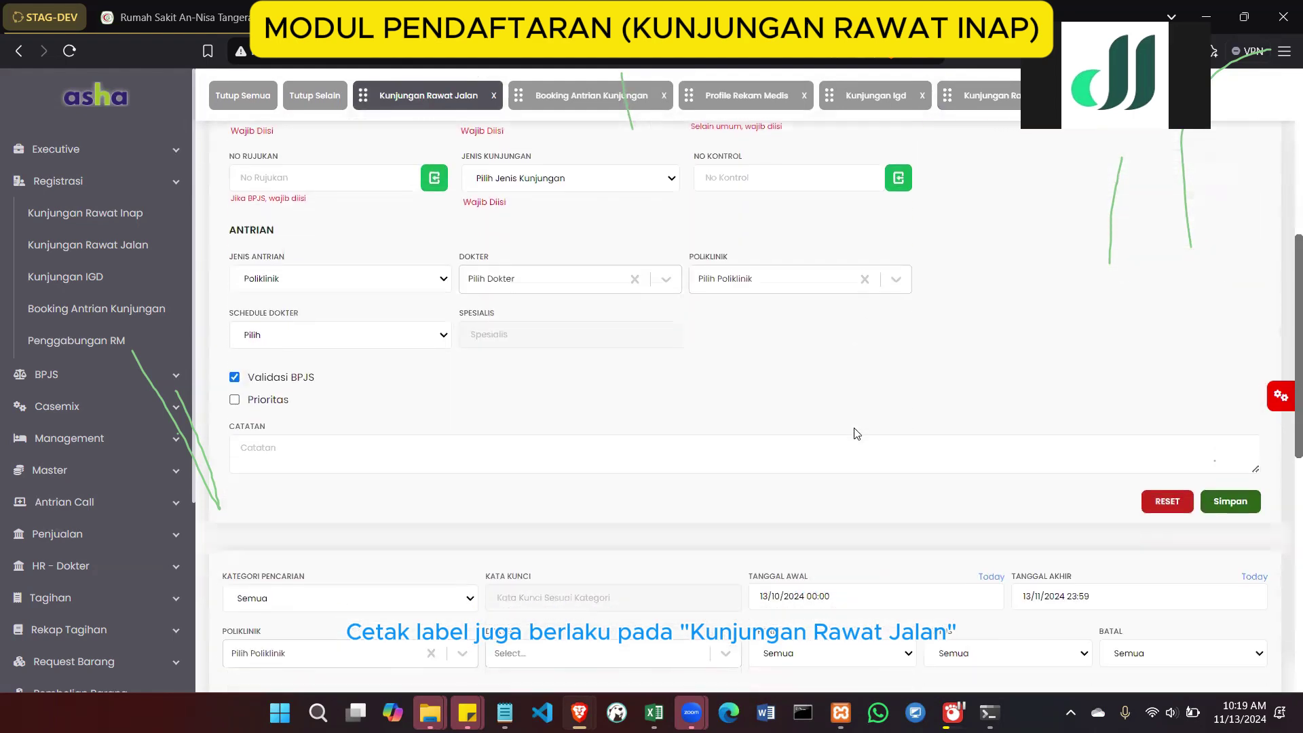
{"action": "scroll", "coordinate": [857, 433], "scroll_direction": "down", "scroll_amount": 5}
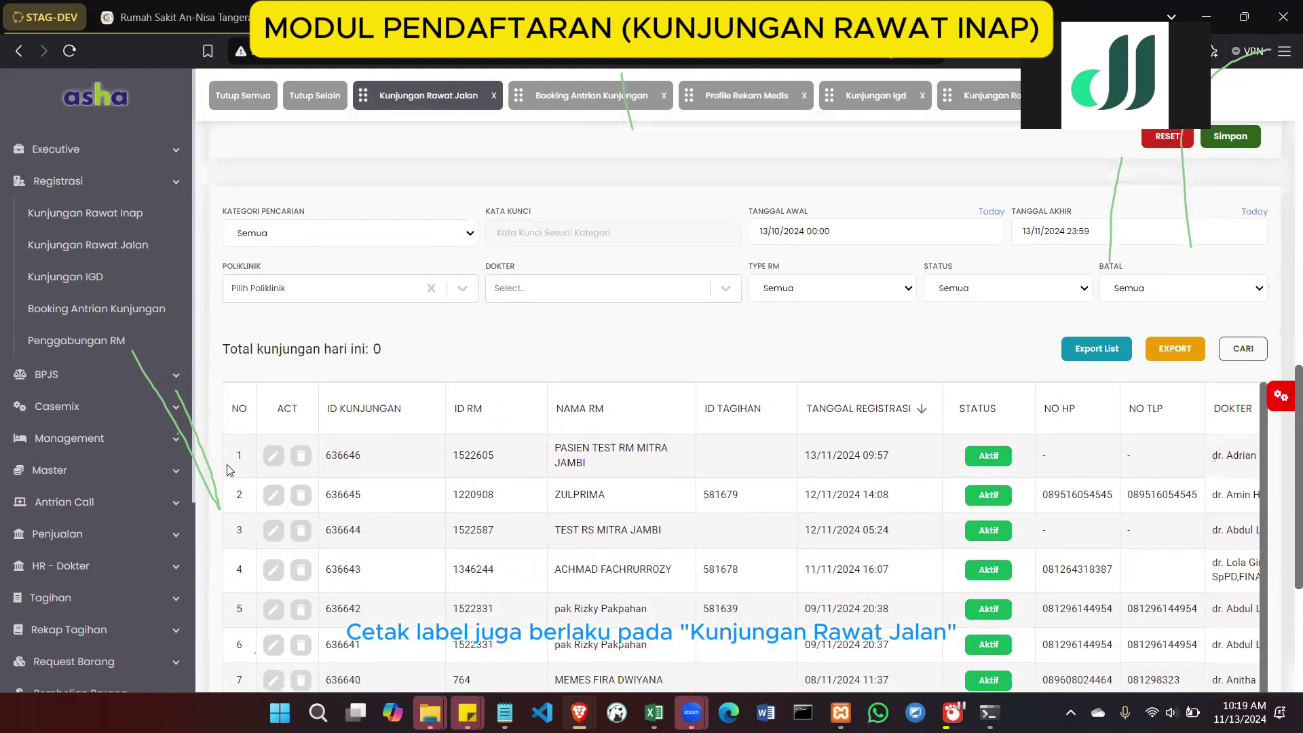
{"action": "left_click", "coordinate": [273, 455]}
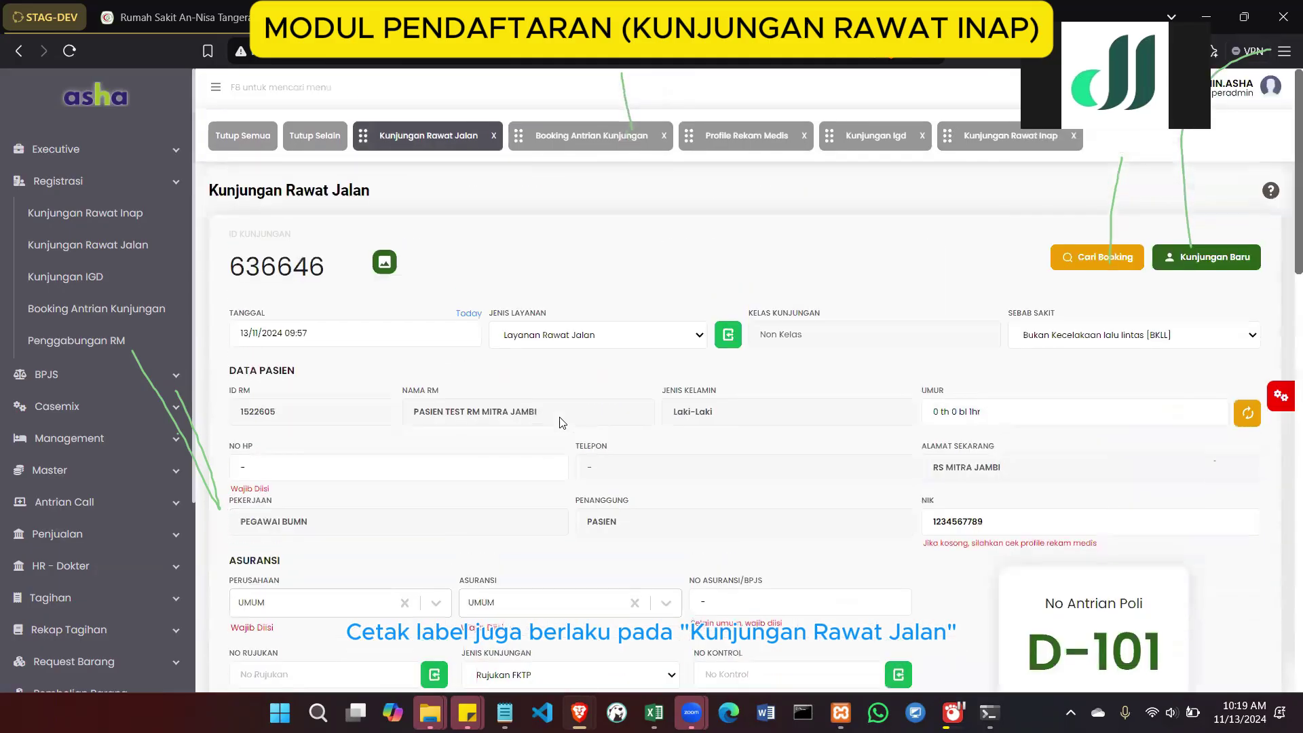
{"action": "scroll", "coordinate": [562, 422], "scroll_direction": "down", "scroll_amount": 10}
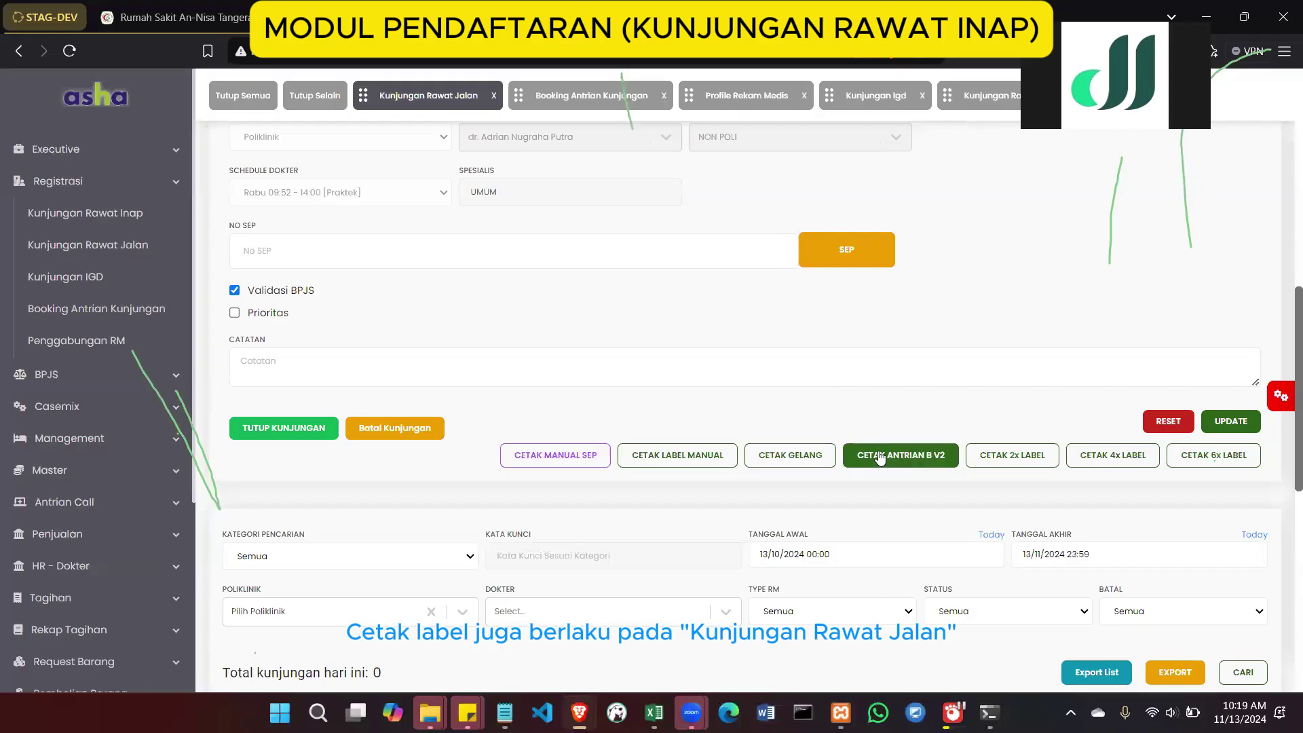
{"action": "left_click", "coordinate": [977, 449]}
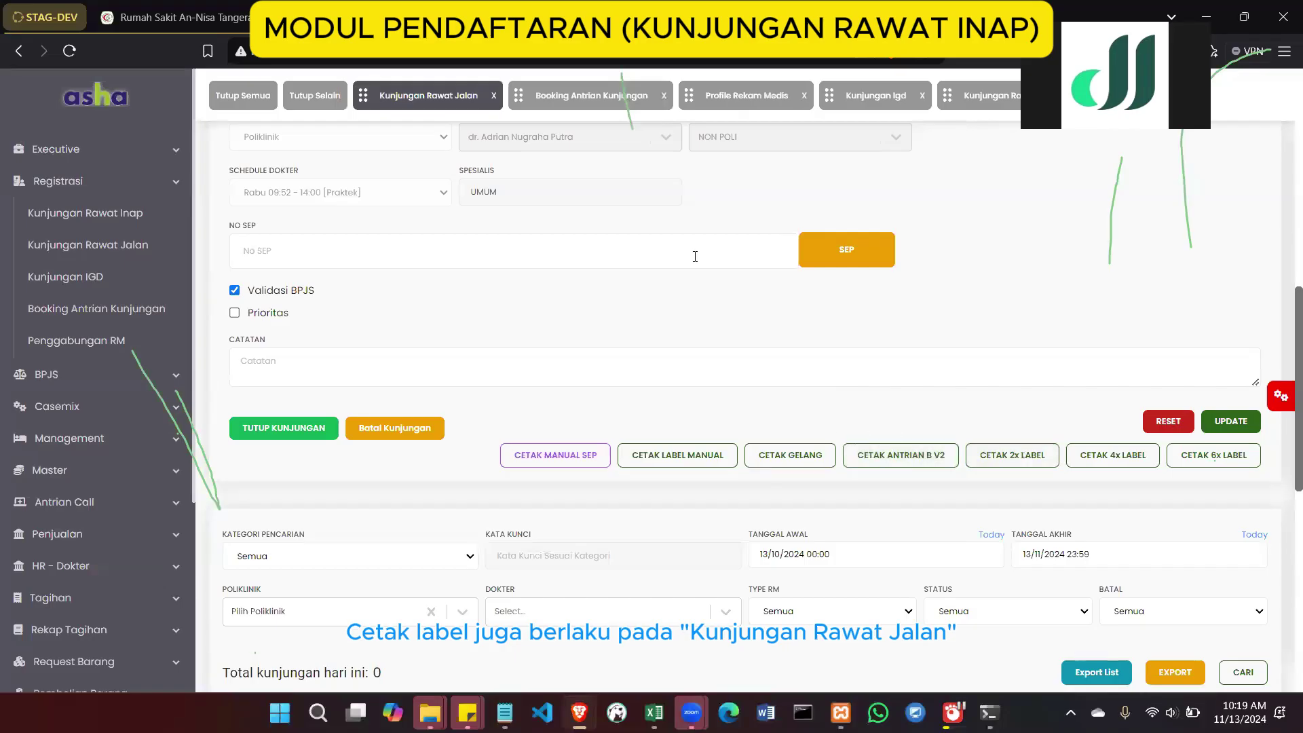
{"action": "left_click", "coordinate": [955, 102]}
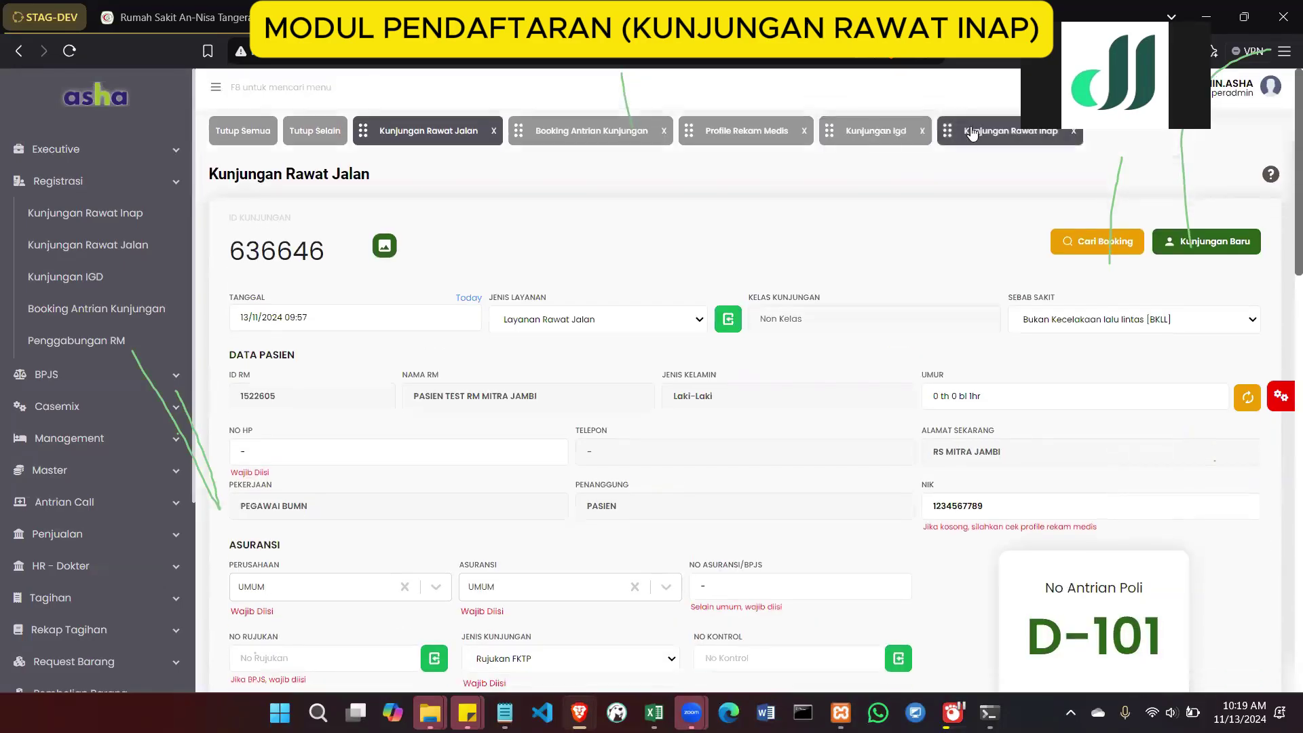
Go back to inpatient visit 636648 and dismiss the SPRI follow-up list
{"action": "left_click", "coordinate": [972, 134]}
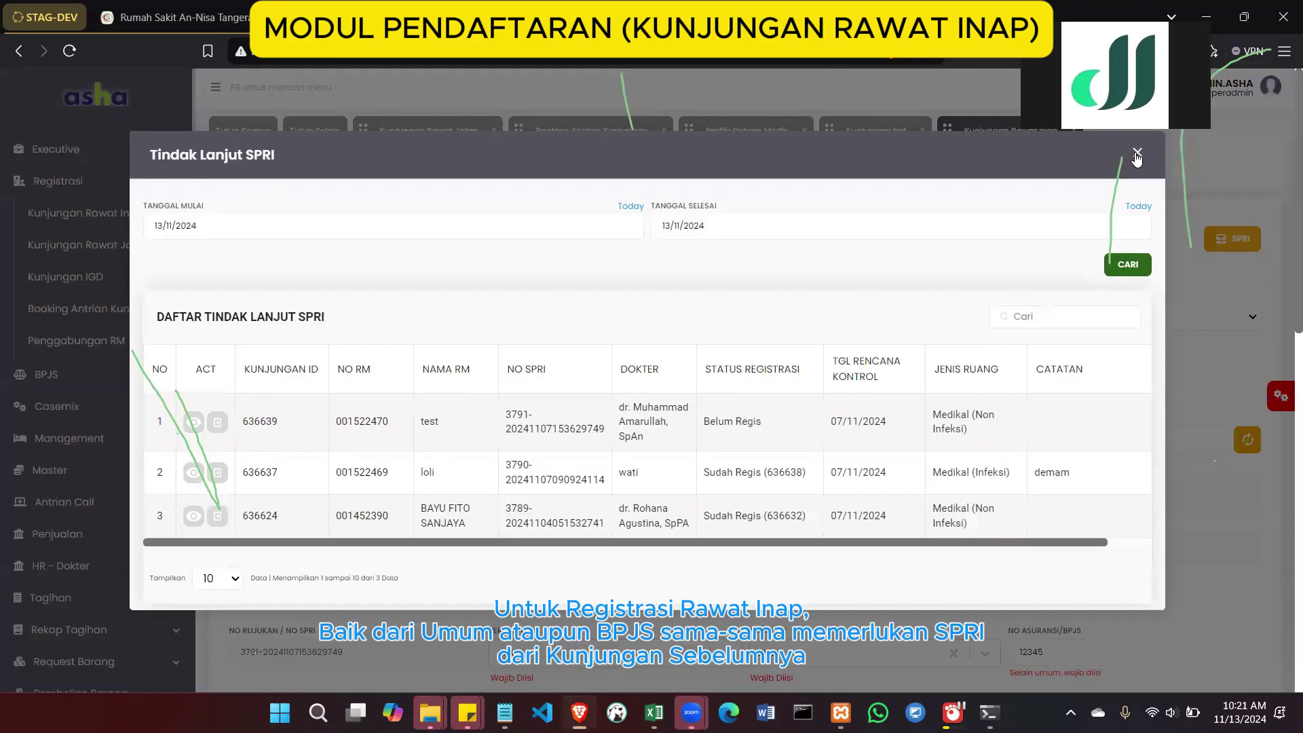
{"action": "left_click", "coordinate": [1136, 153]}
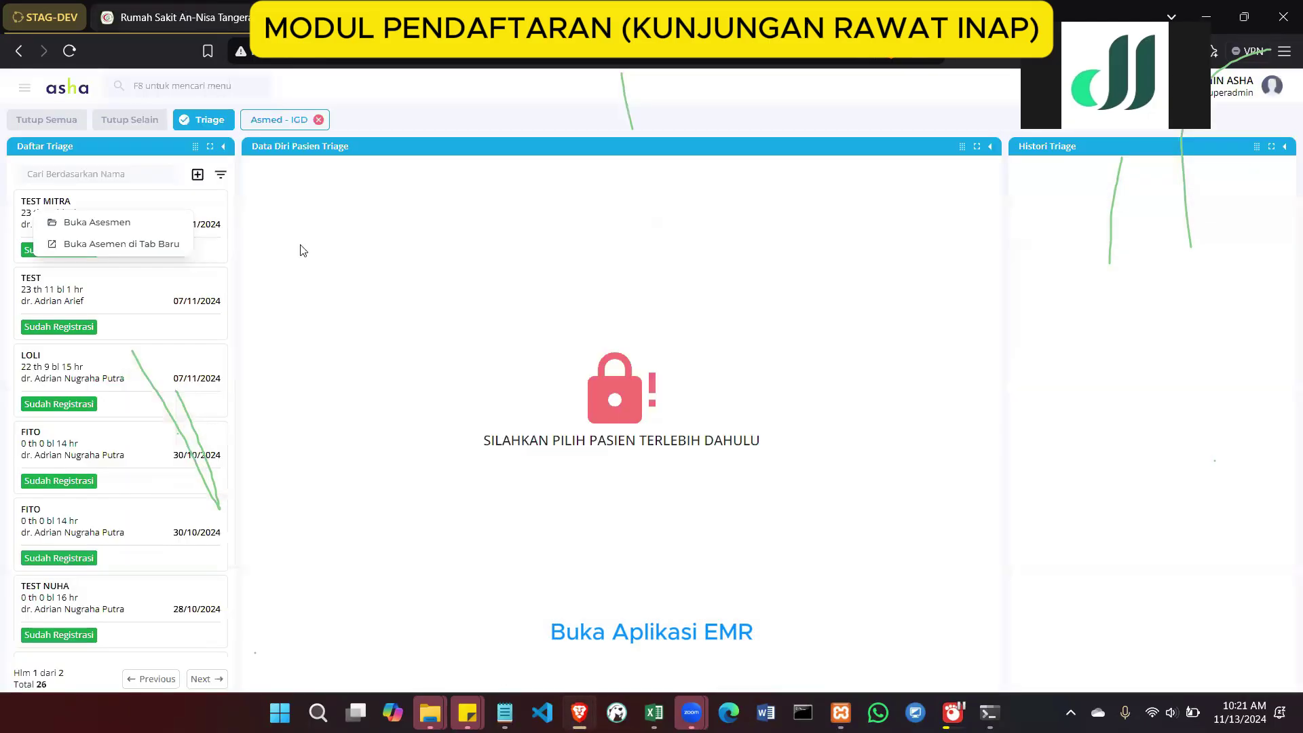
In ASHA EMR, open Administrasi > SPRI and filter the list to Sudah SPRI patients
{"action": "left_click", "coordinate": [302, 250]}
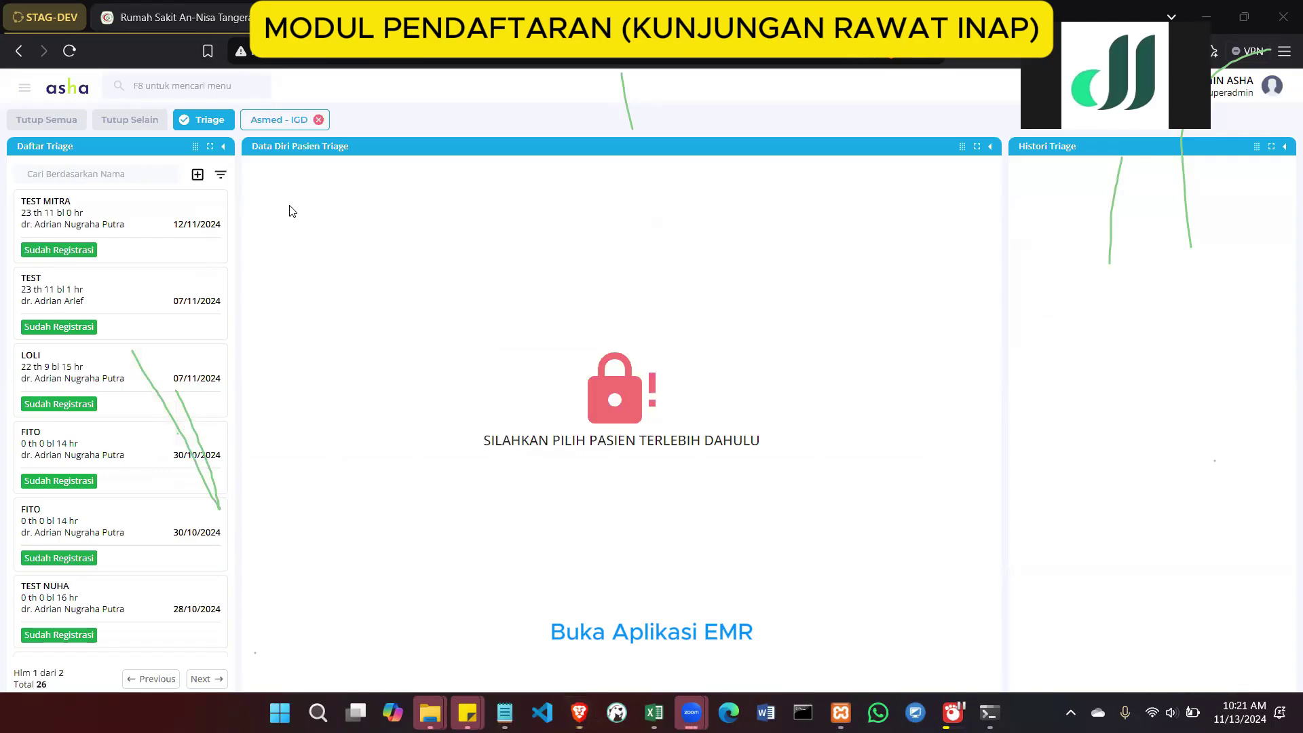
{"action": "left_click", "coordinate": [27, 89]}
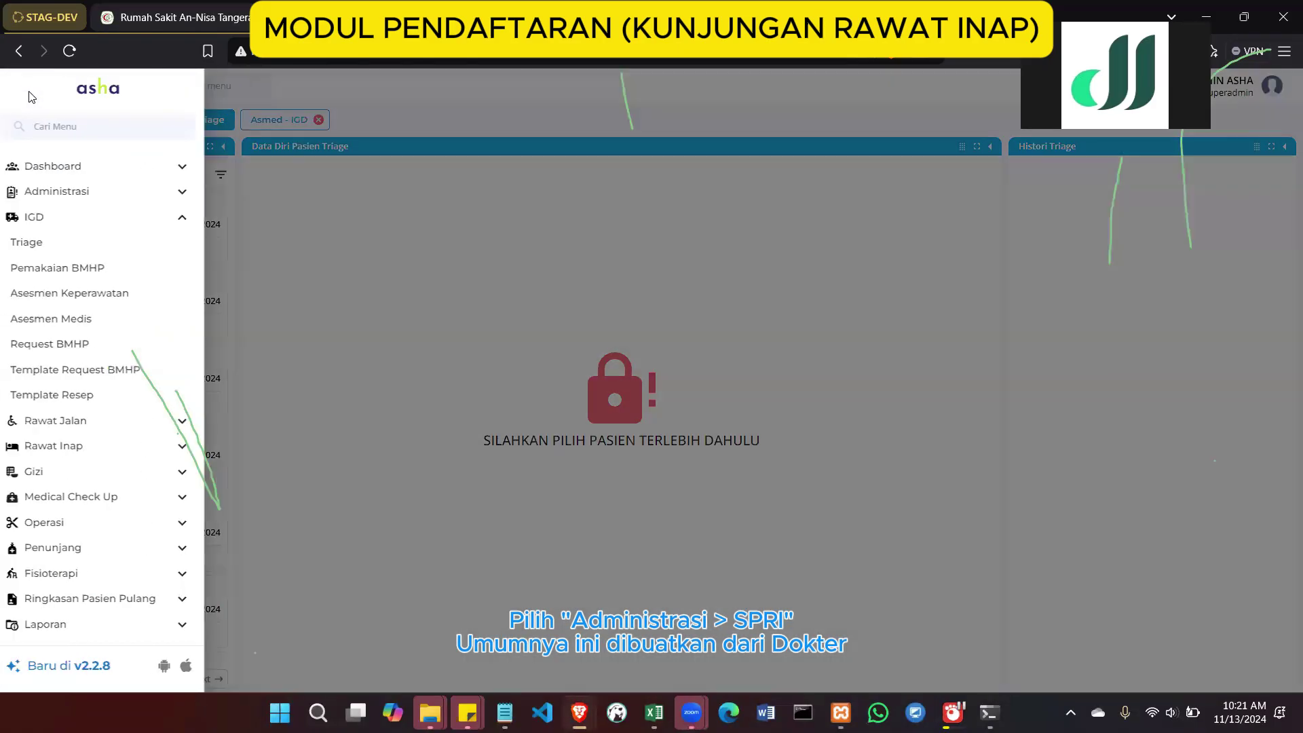
{"action": "left_click", "coordinate": [131, 192]}
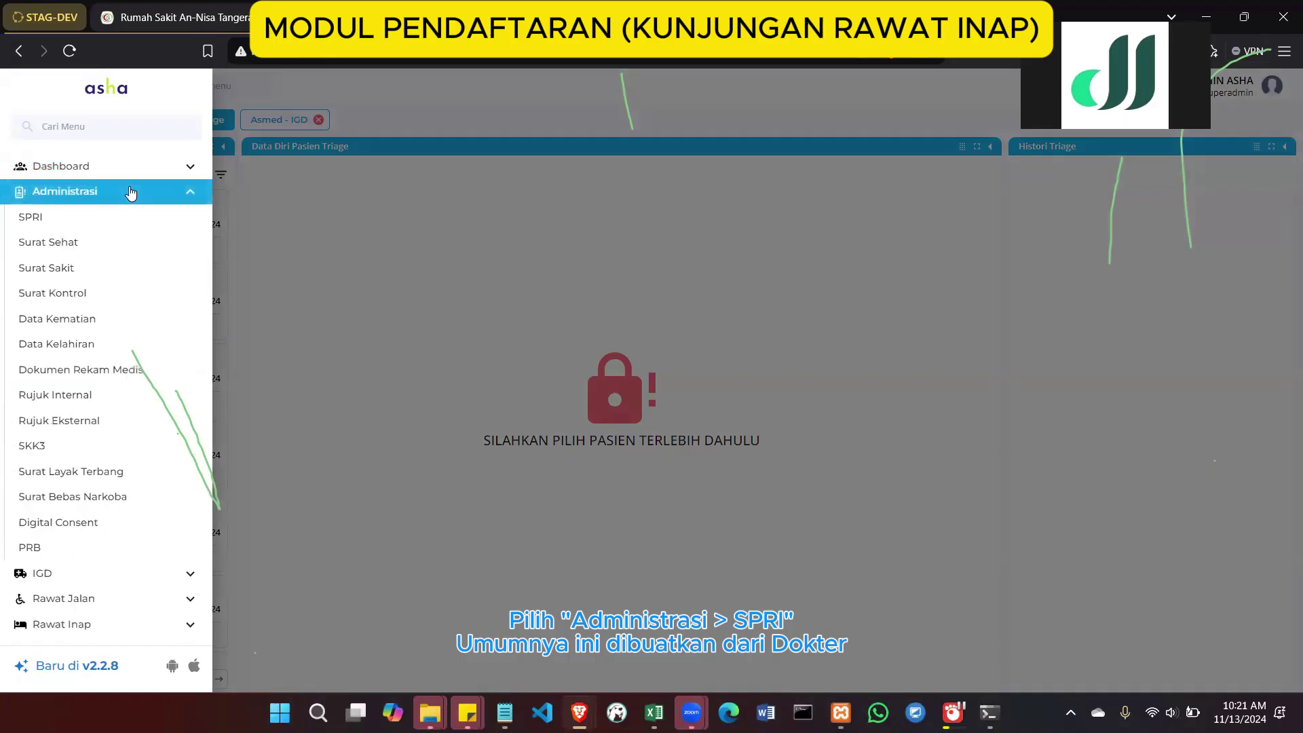
{"action": "left_click", "coordinate": [122, 228]}
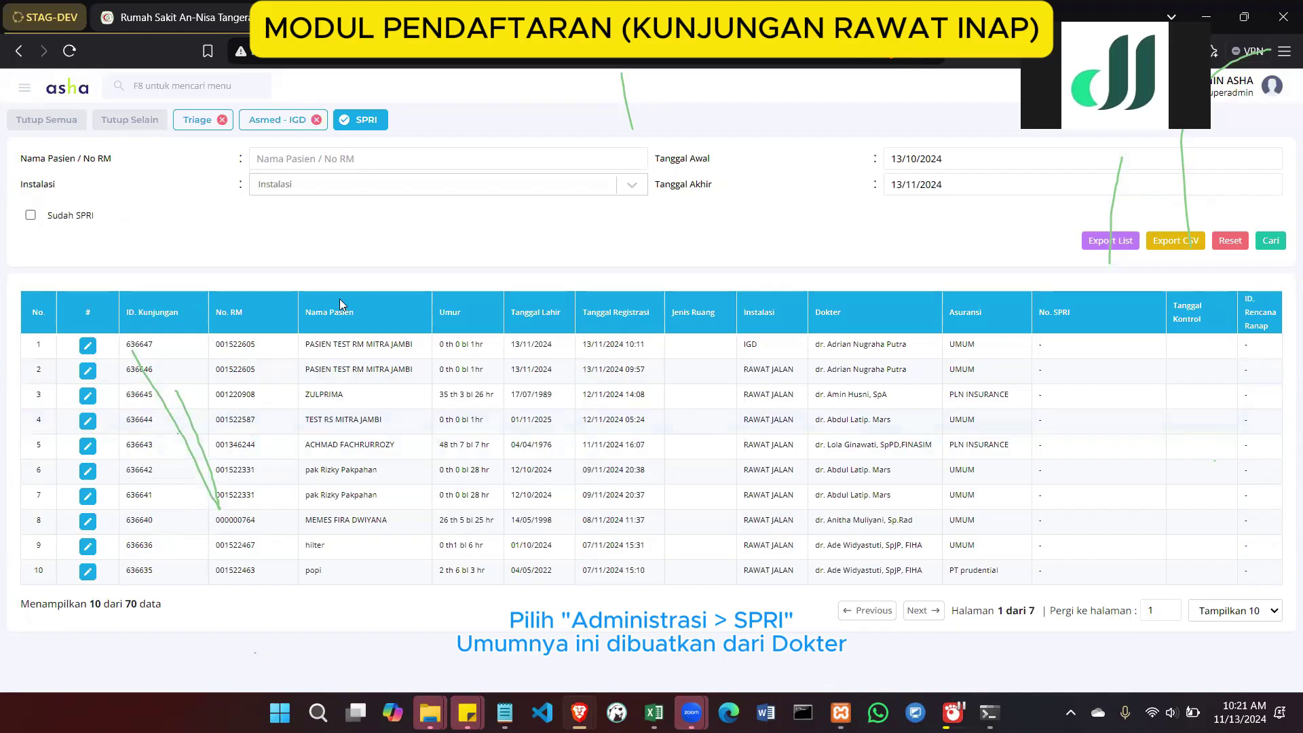
{"action": "left_click", "coordinate": [30, 215]}
{"action": "left_click", "coordinate": [30, 216]}
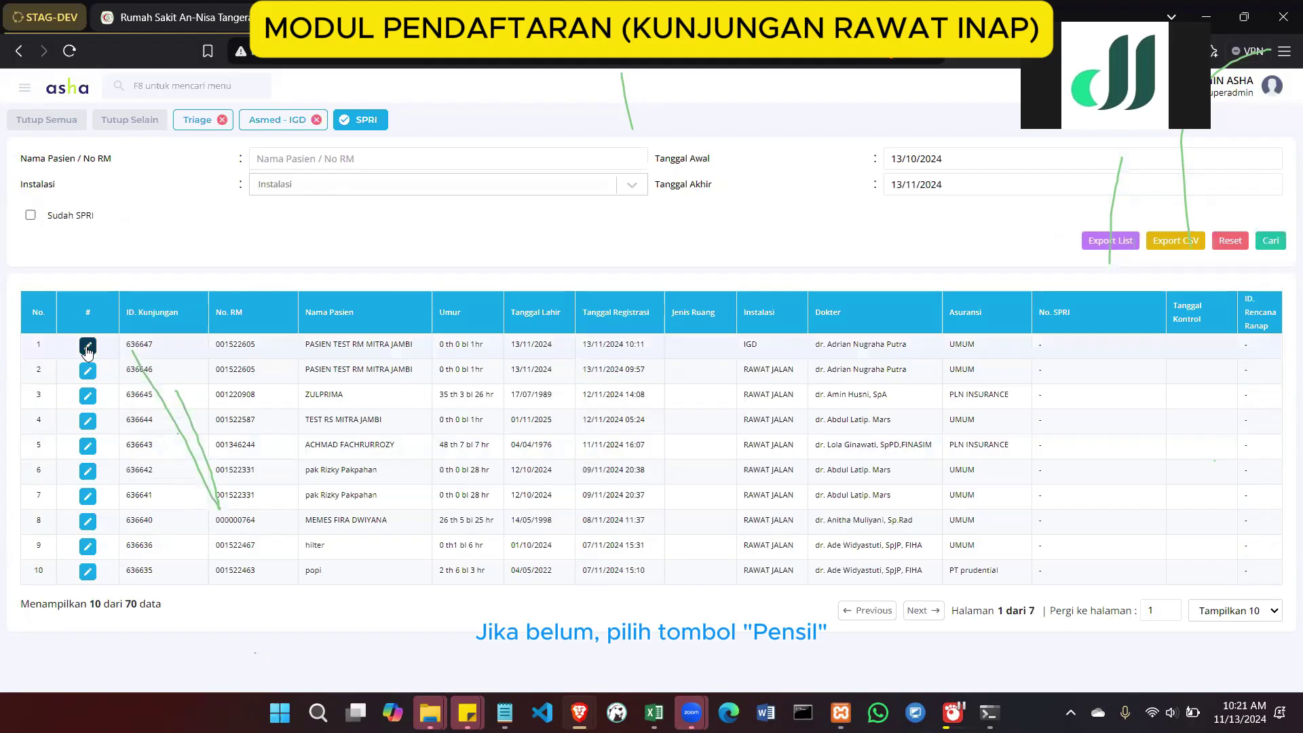
{"action": "left_click", "coordinate": [31, 216]}
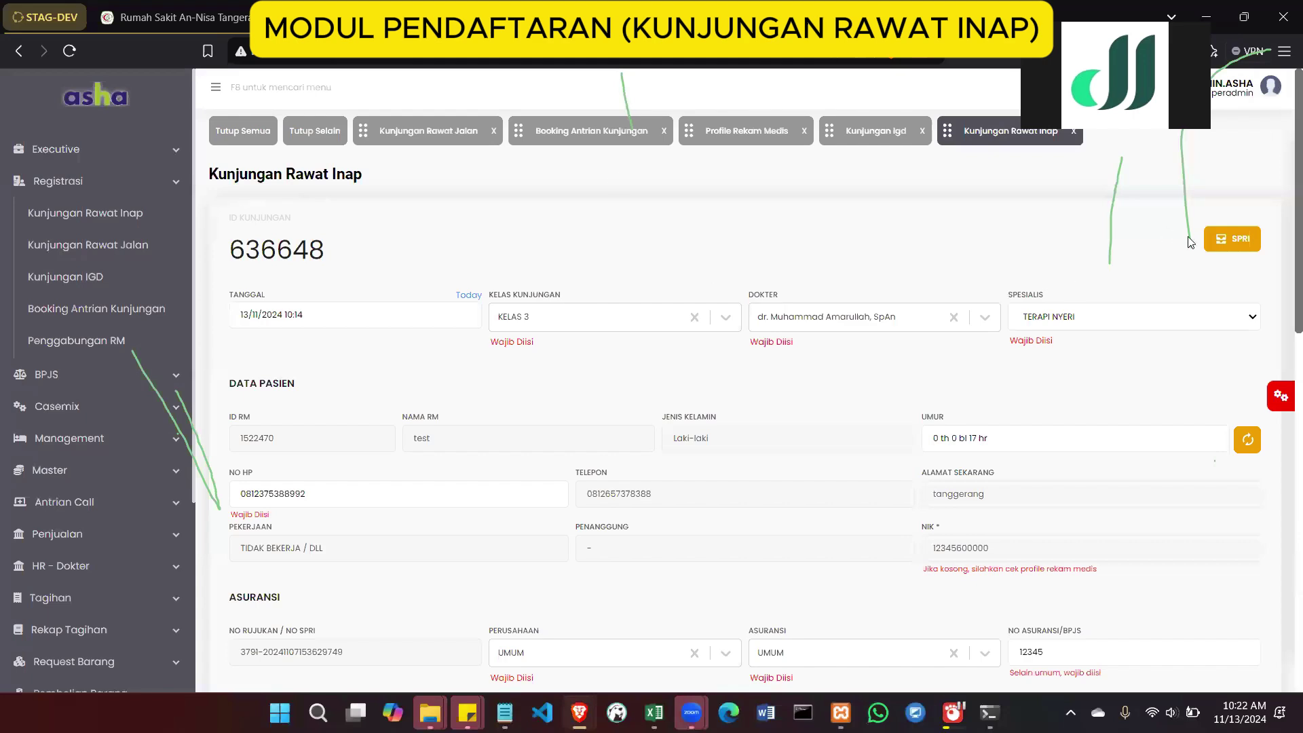
{"action": "left_click", "coordinate": [1231, 237]}
{"action": "scroll", "coordinate": [815, 448], "scroll_direction": "down", "scroll_amount": 4}
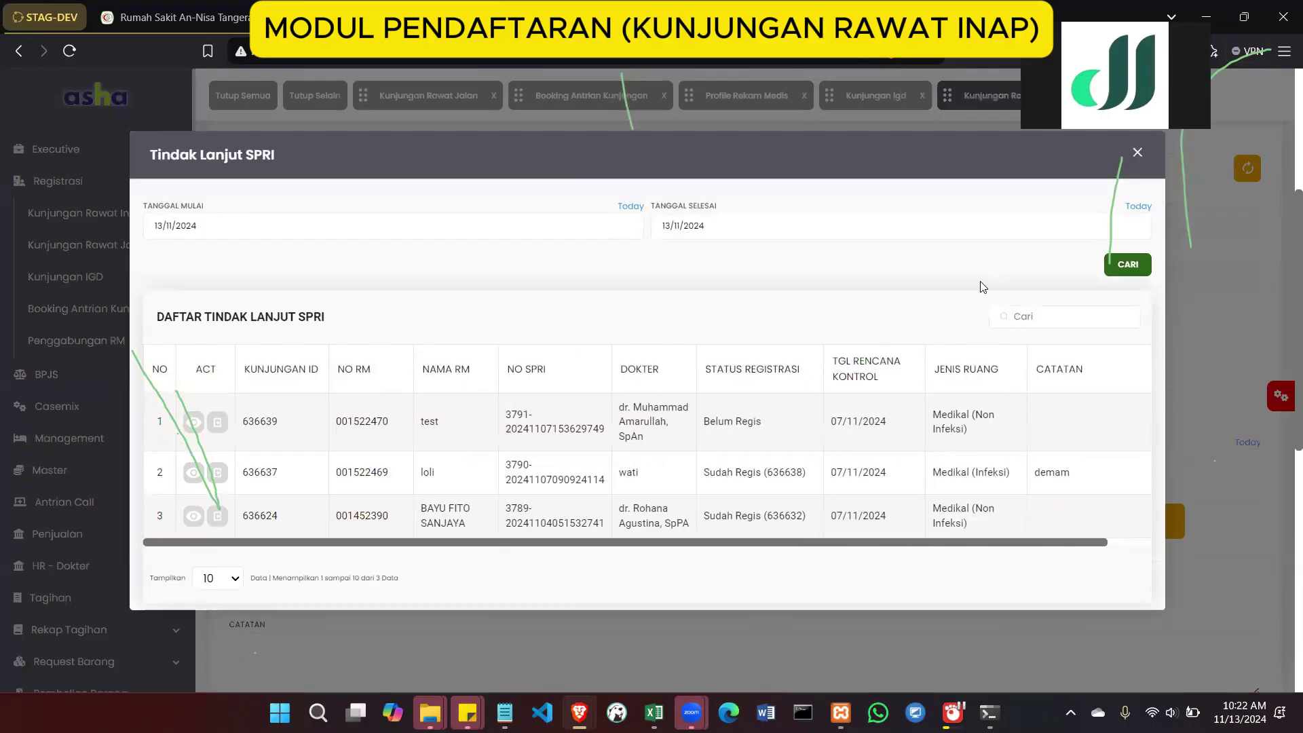
{"action": "left_click", "coordinate": [1136, 154]}
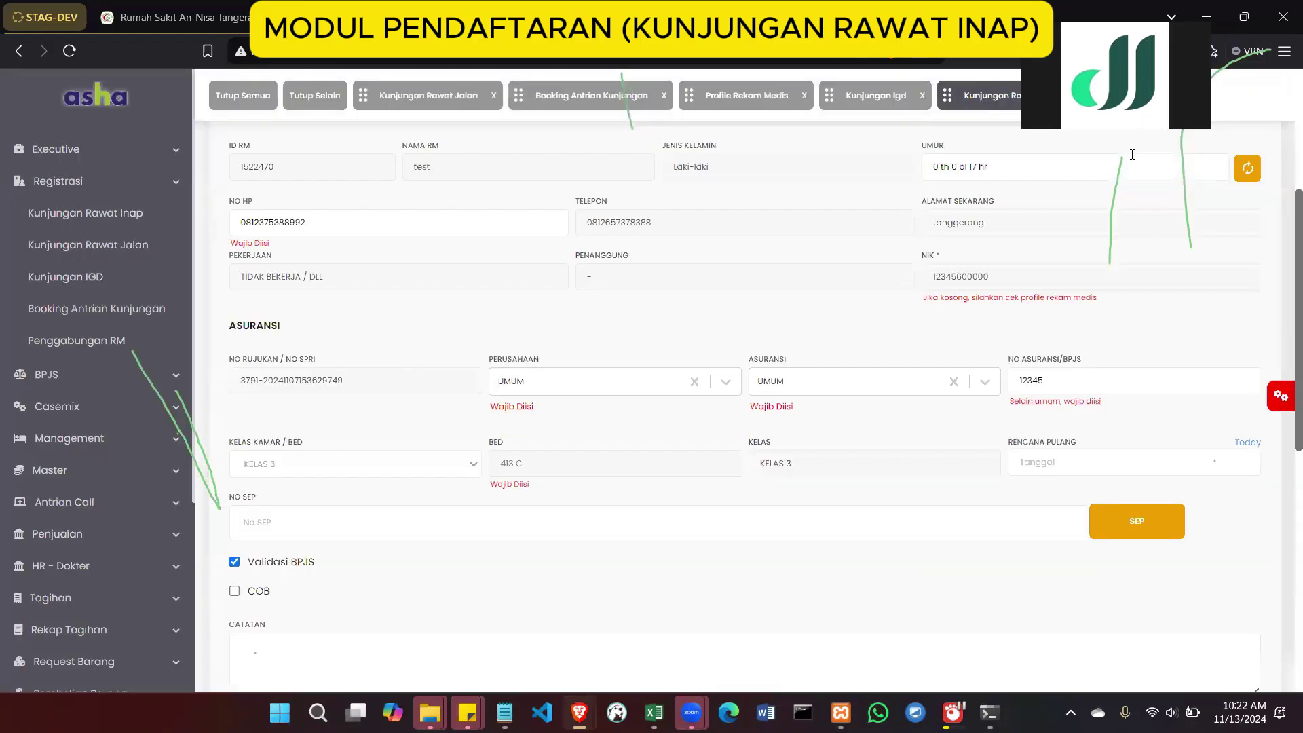
{"action": "scroll", "coordinate": [1032, 463], "scroll_direction": "up", "scroll_amount": 4}
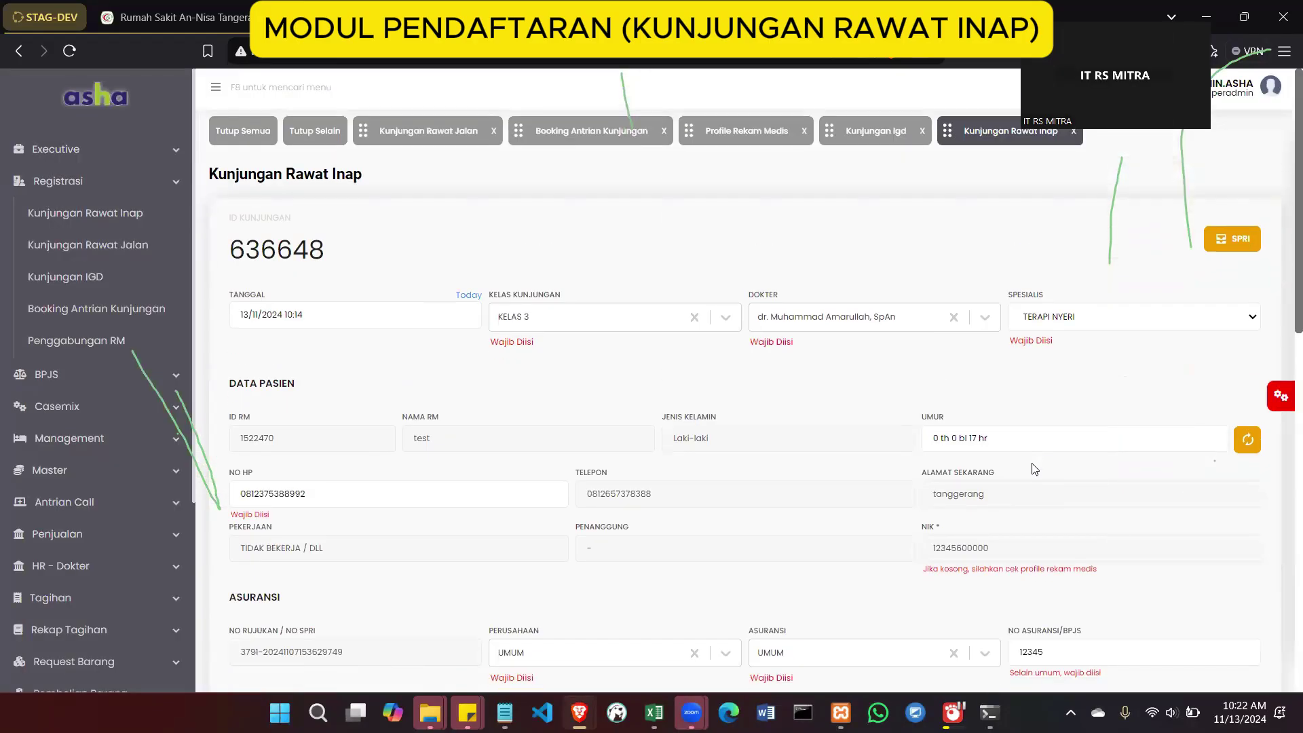
{"action": "scroll", "coordinate": [1032, 468], "scroll_direction": "down", "scroll_amount": 1}
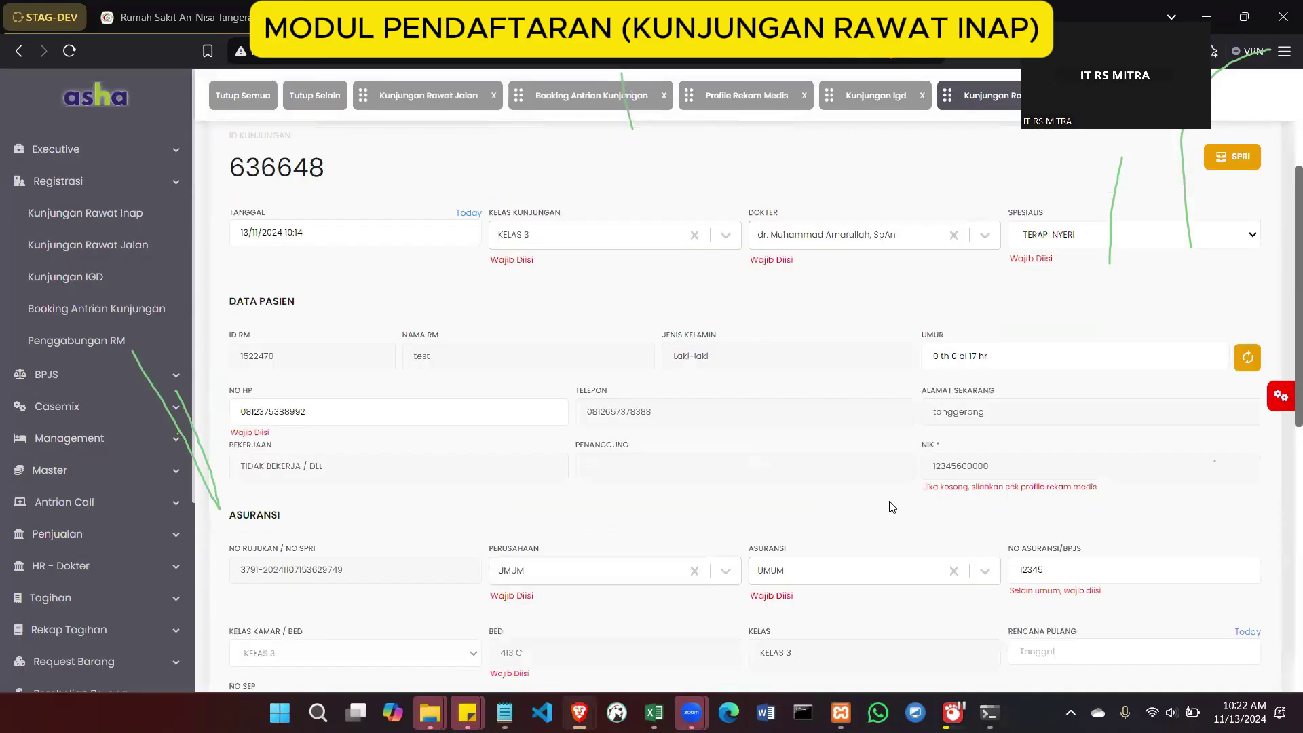
{"action": "scroll", "coordinate": [741, 378], "scroll_direction": "up", "scroll_amount": 1}
{"action": "left_click", "coordinate": [662, 321]}
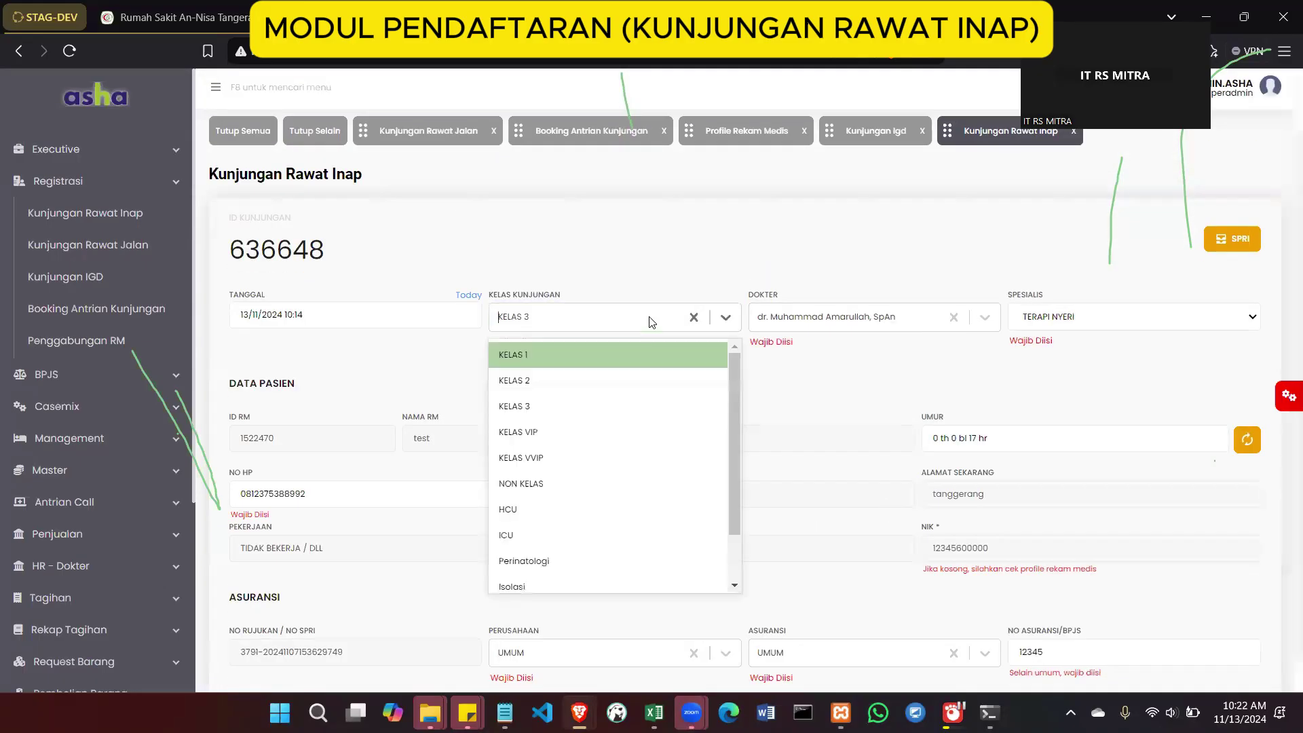
{"action": "scroll", "coordinate": [648, 487], "scroll_direction": "down", "scroll_amount": 2}
{"action": "left_click", "coordinate": [835, 441]}
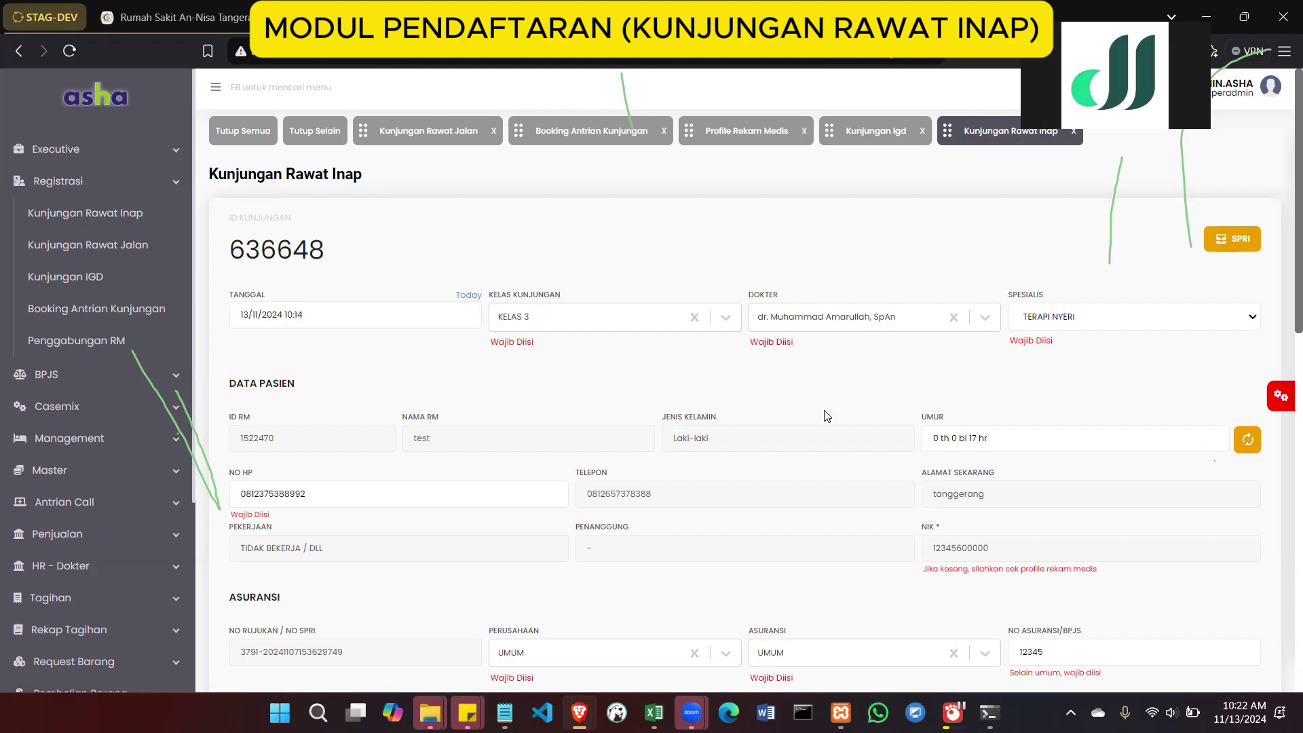
{"action": "scroll", "coordinate": [678, 453], "scroll_direction": "down", "scroll_amount": 1}
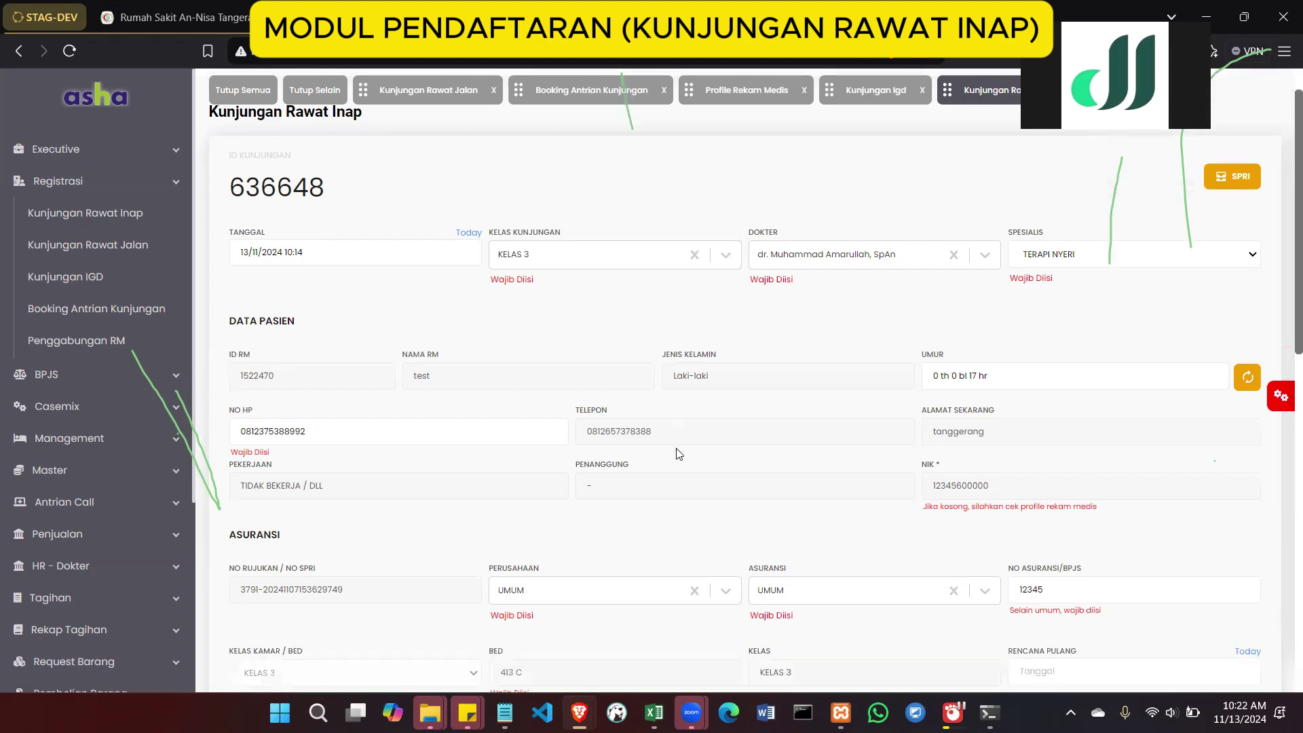
{"action": "scroll", "coordinate": [677, 454], "scroll_direction": "down", "scroll_amount": 6}
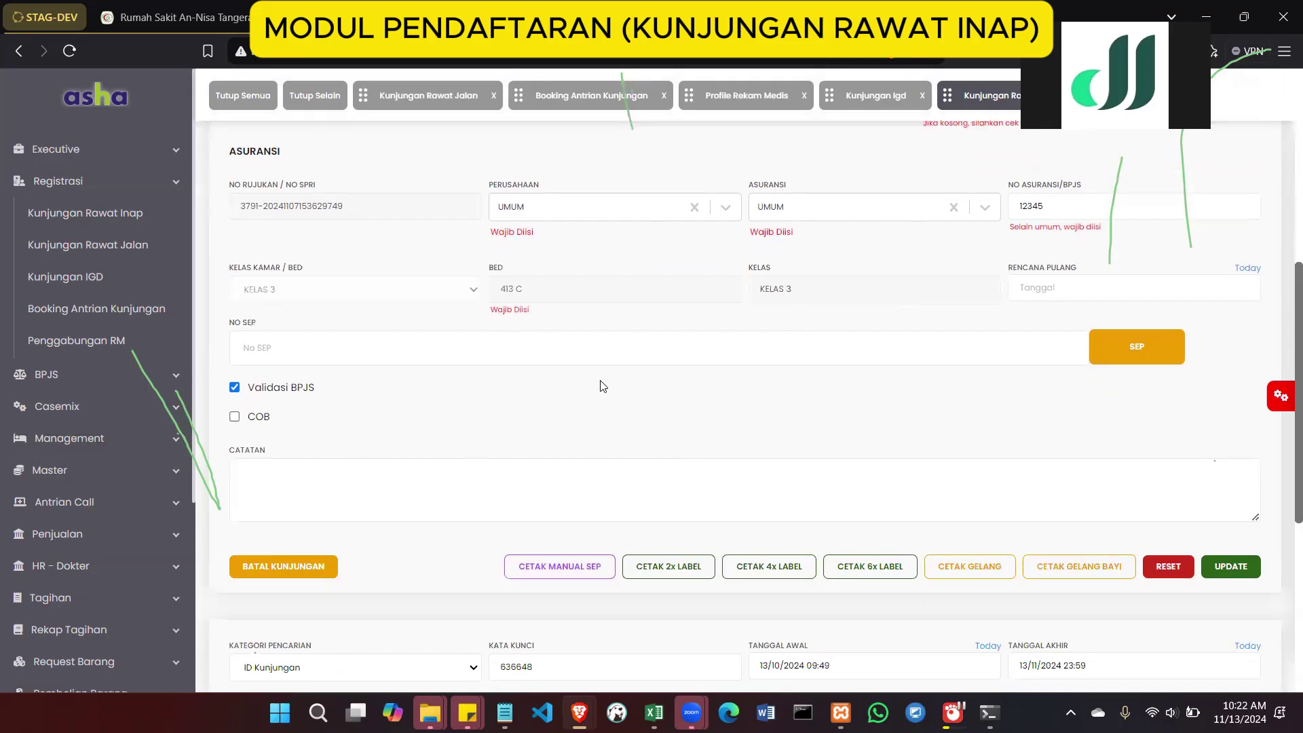
{"action": "scroll", "coordinate": [602, 386], "scroll_direction": "up", "scroll_amount": 7}
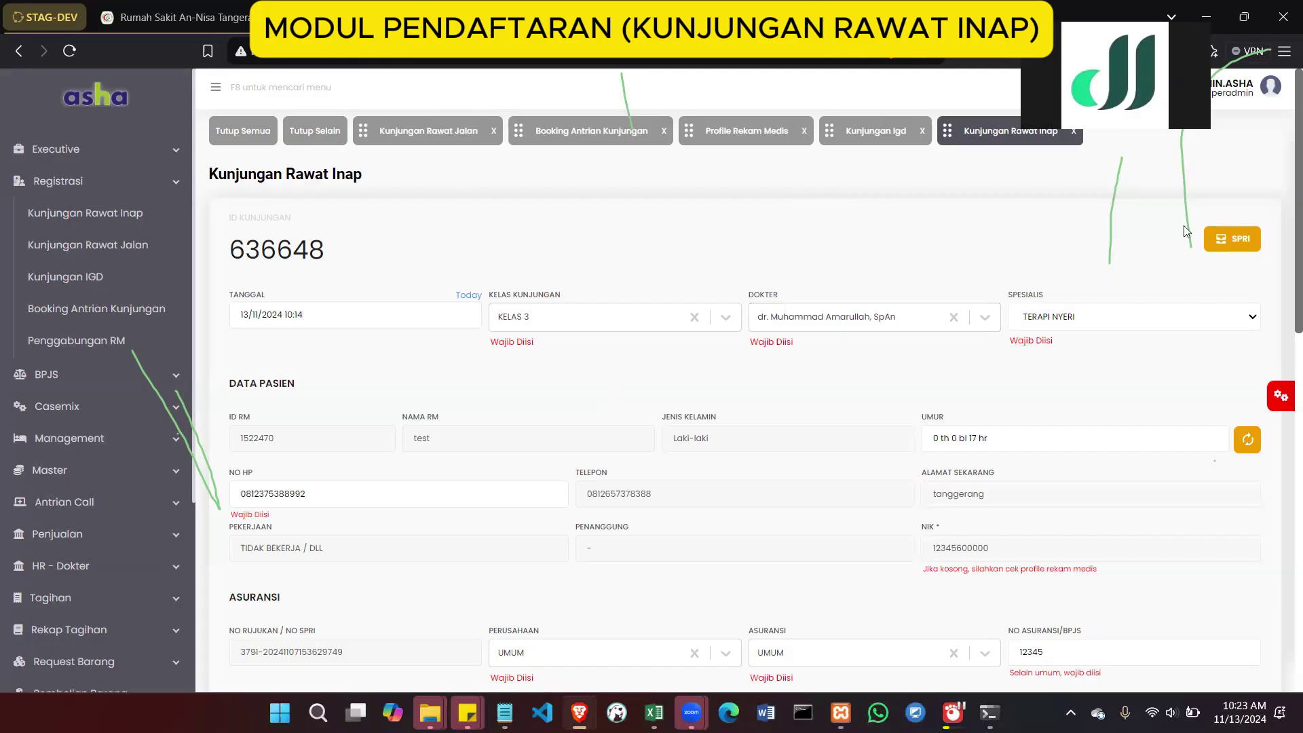
{"action": "left_click", "coordinate": [1211, 242]}
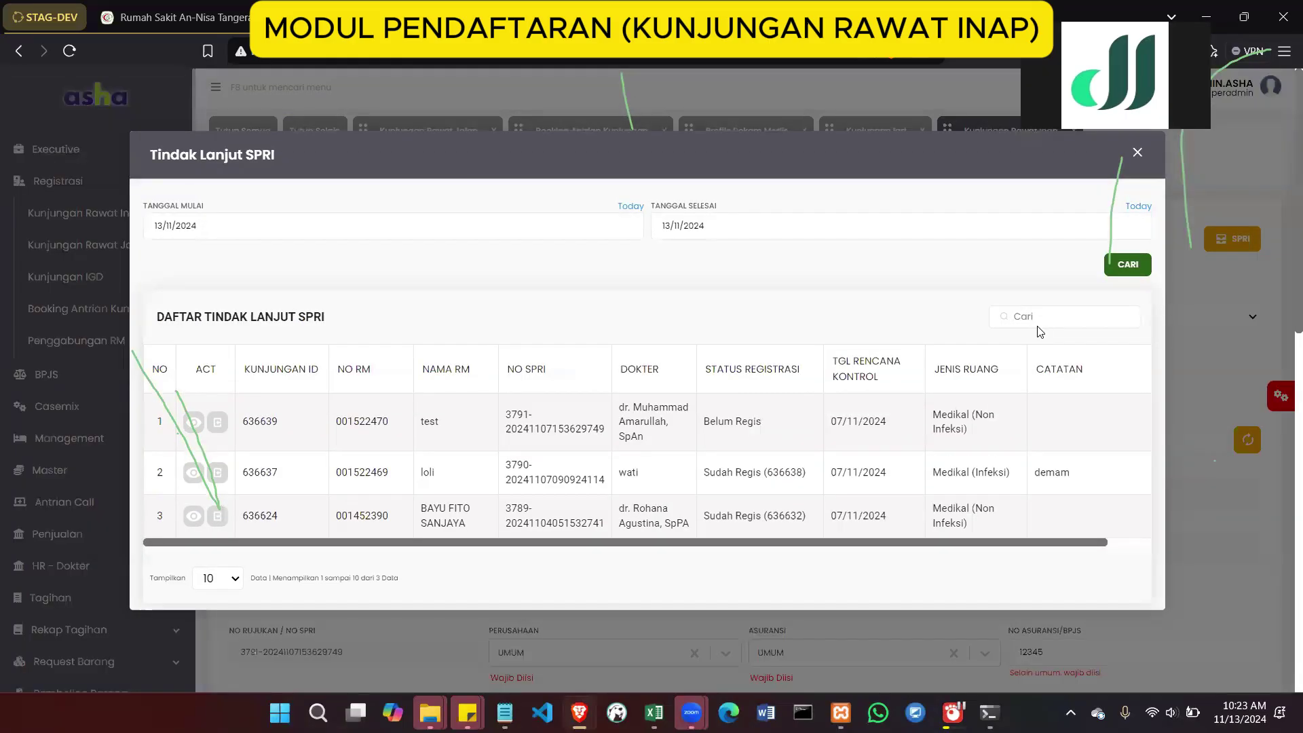
{"action": "left_click", "coordinate": [1122, 270]}
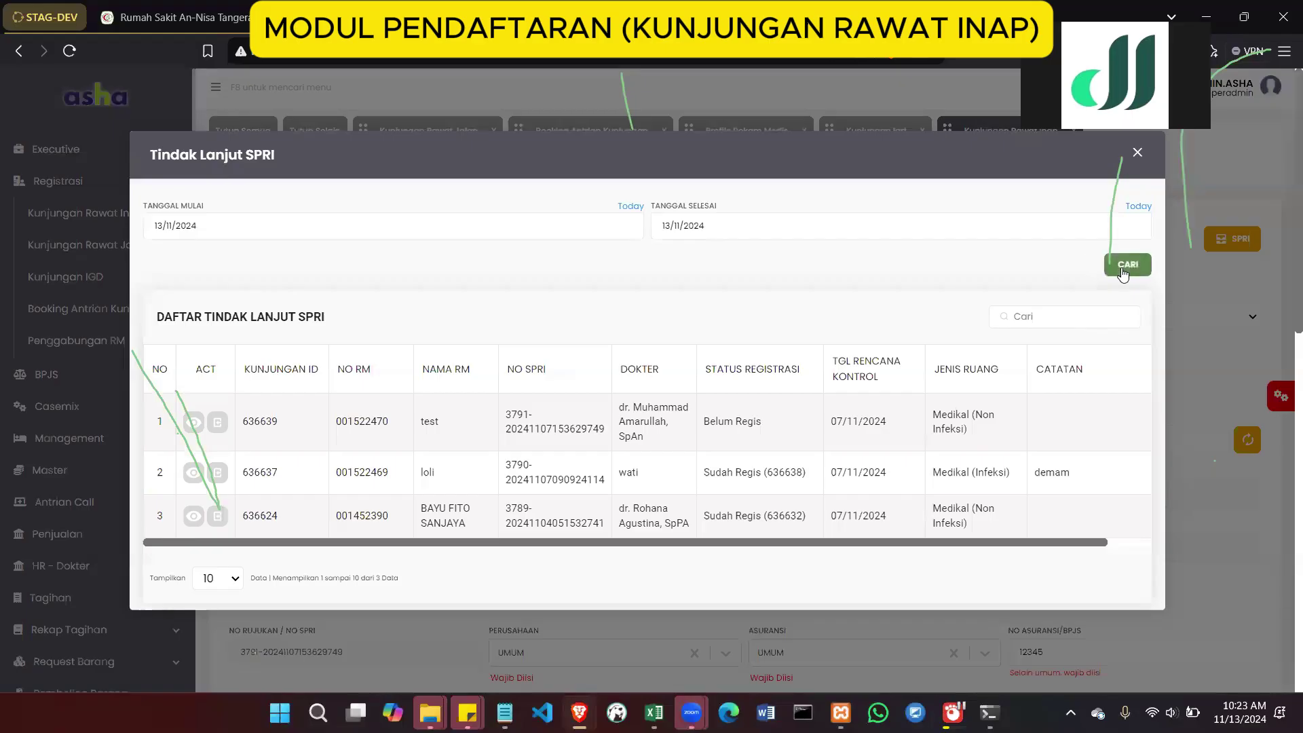
{"action": "left_click", "coordinate": [1138, 158]}
{"action": "scroll", "coordinate": [889, 388], "scroll_direction": "down", "scroll_amount": 2}
{"action": "scroll", "coordinate": [889, 388], "scroll_direction": "down", "scroll_amount": 10}
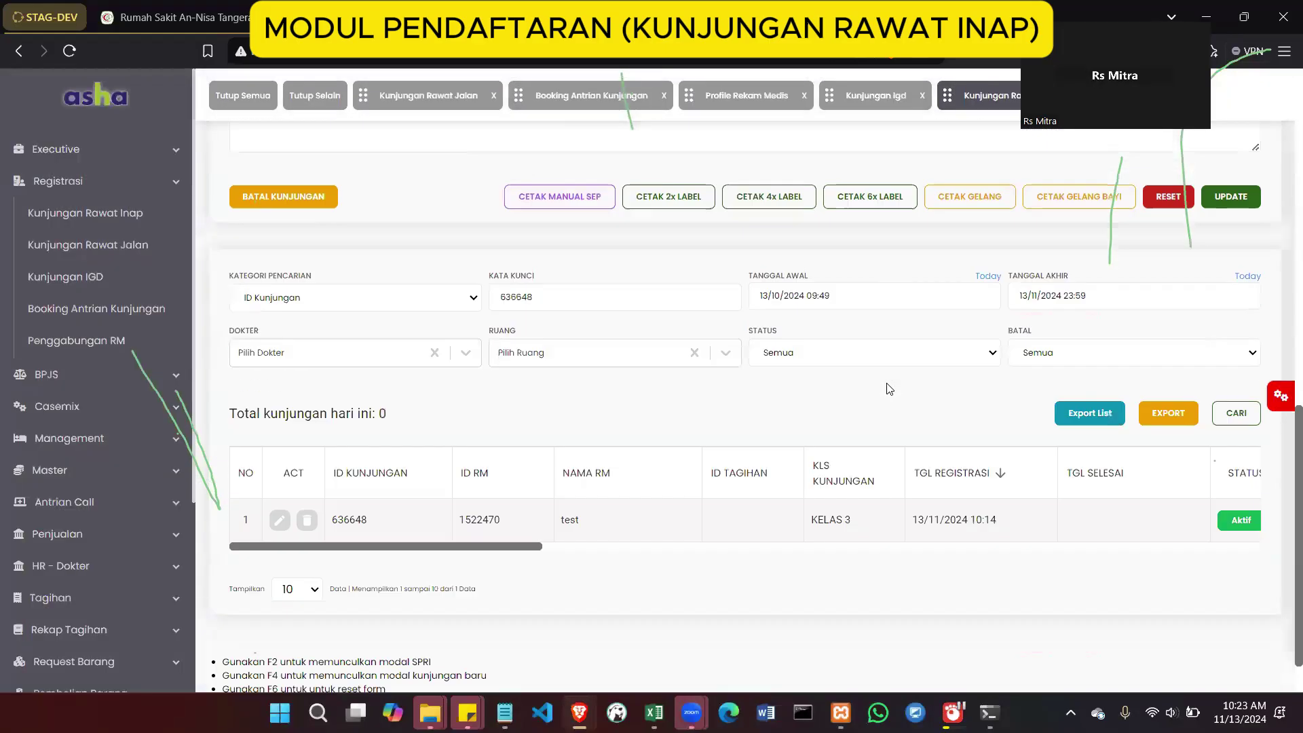
{"action": "scroll", "coordinate": [889, 388], "scroll_direction": "up", "scroll_amount": 4}
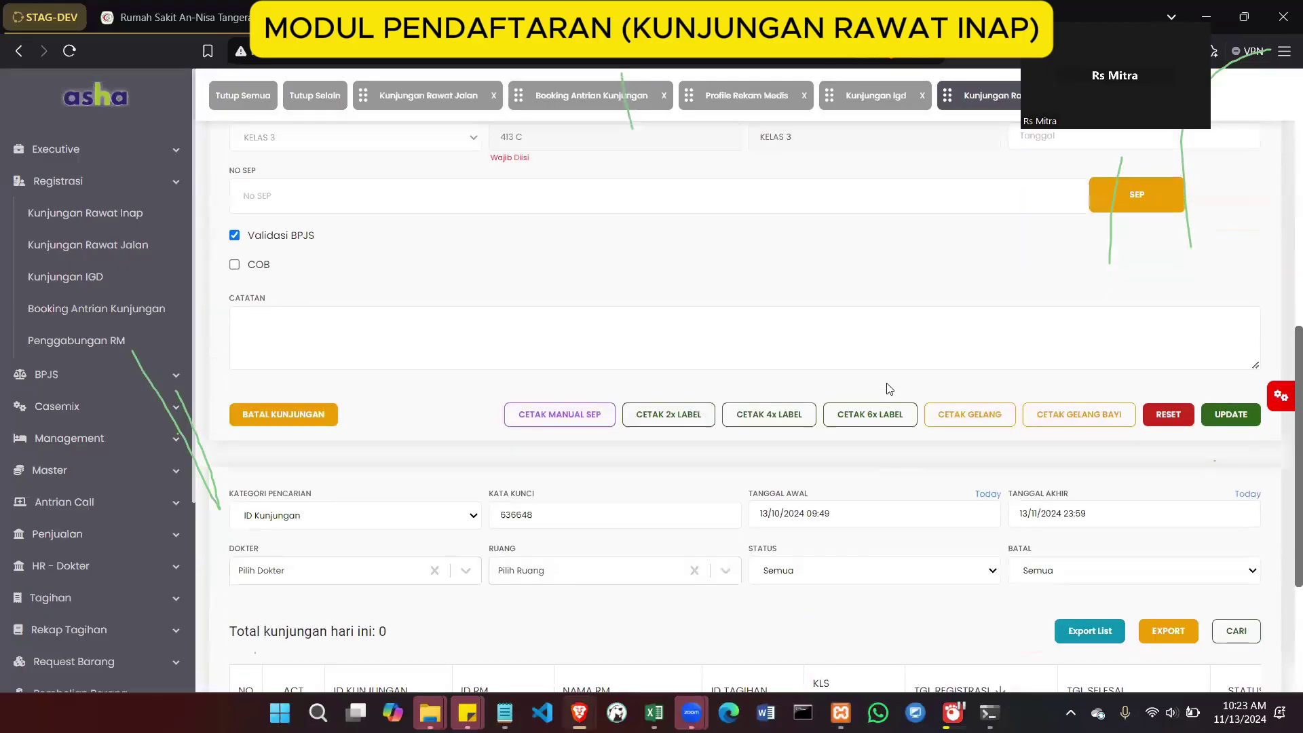
{"action": "scroll", "coordinate": [703, 341], "scroll_direction": "up", "scroll_amount": 10}
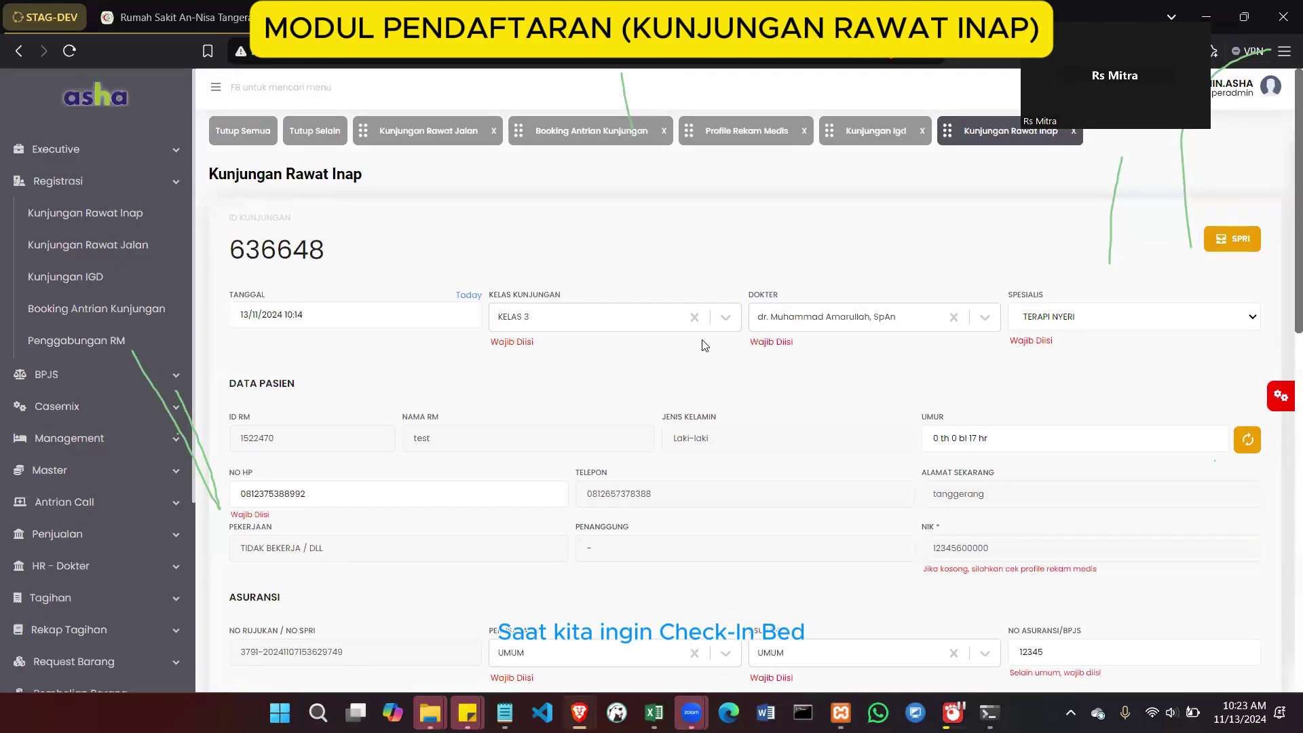
{"action": "scroll", "coordinate": [703, 343], "scroll_direction": "down", "scroll_amount": 3}
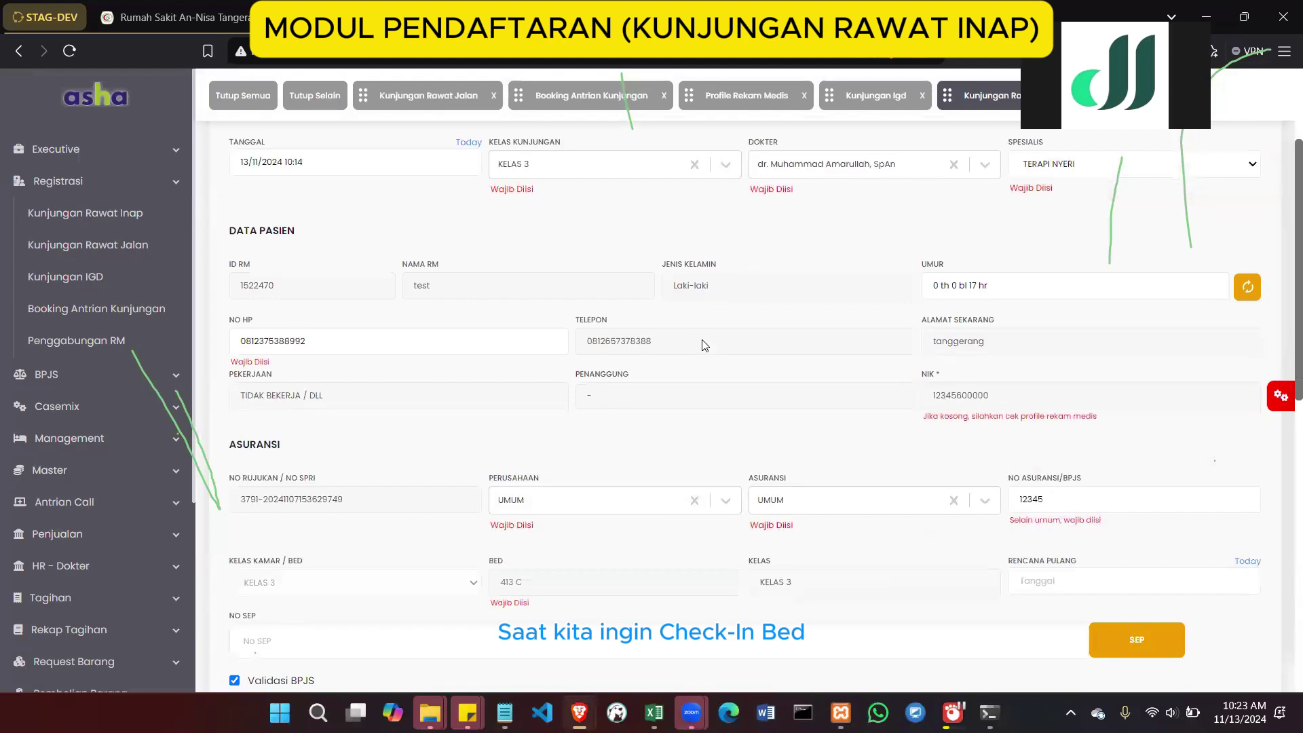
{"action": "scroll", "coordinate": [703, 345], "scroll_direction": "down", "scroll_amount": 2}
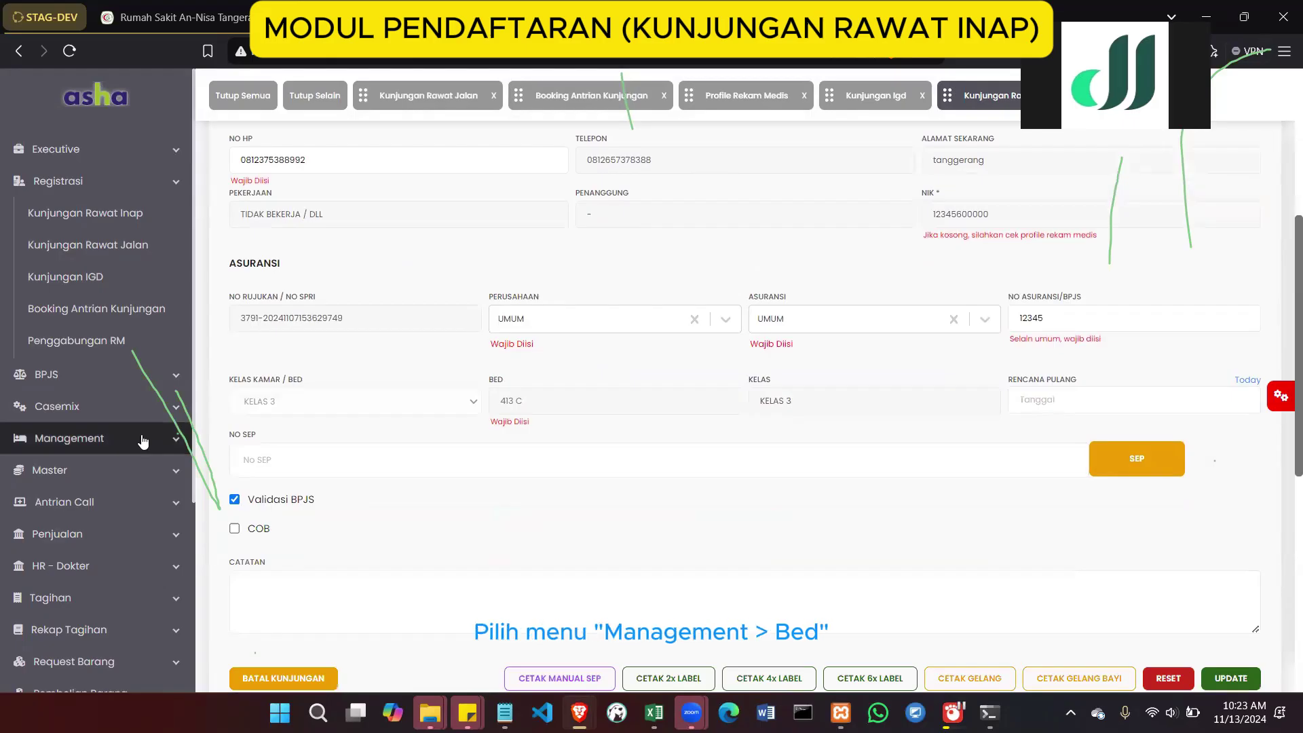
Open the Bed management page from the Management menu
{"action": "scroll", "coordinate": [144, 441], "scroll_direction": "down", "scroll_amount": 3}
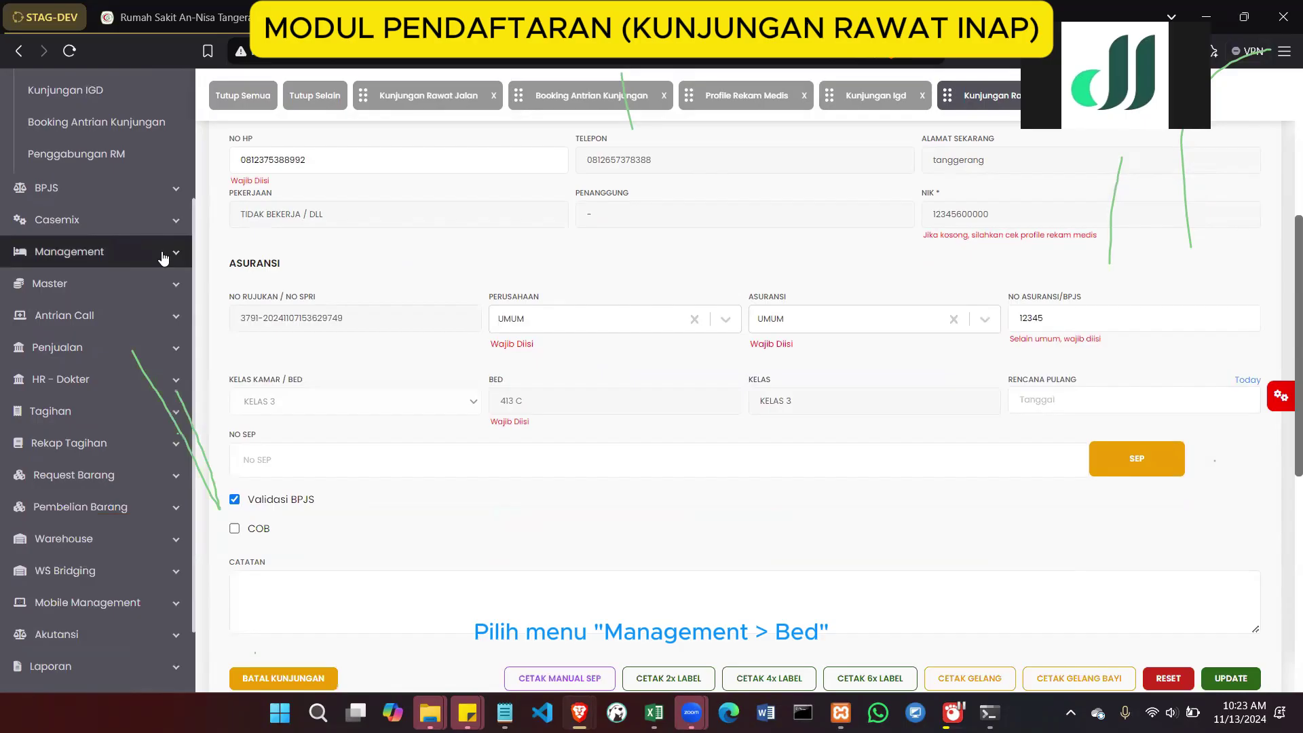
{"action": "left_click", "coordinate": [163, 256]}
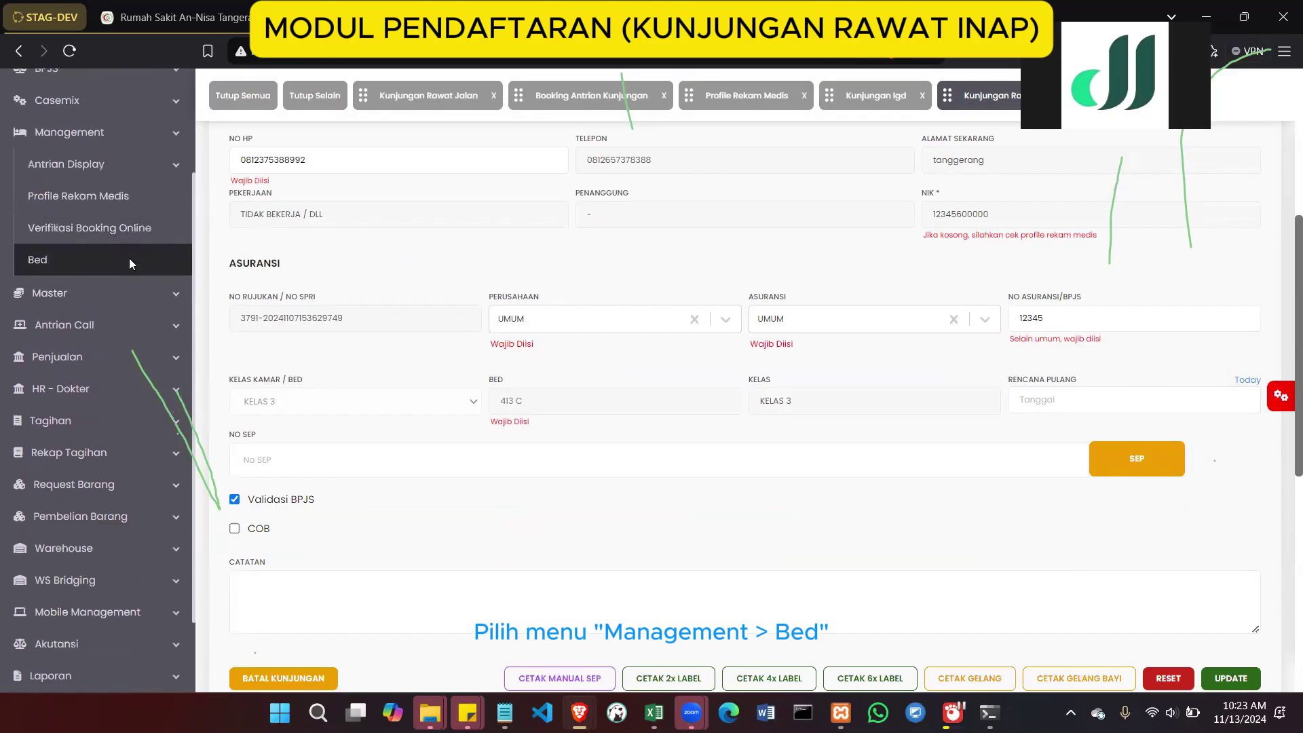
{"action": "left_click", "coordinate": [129, 258]}
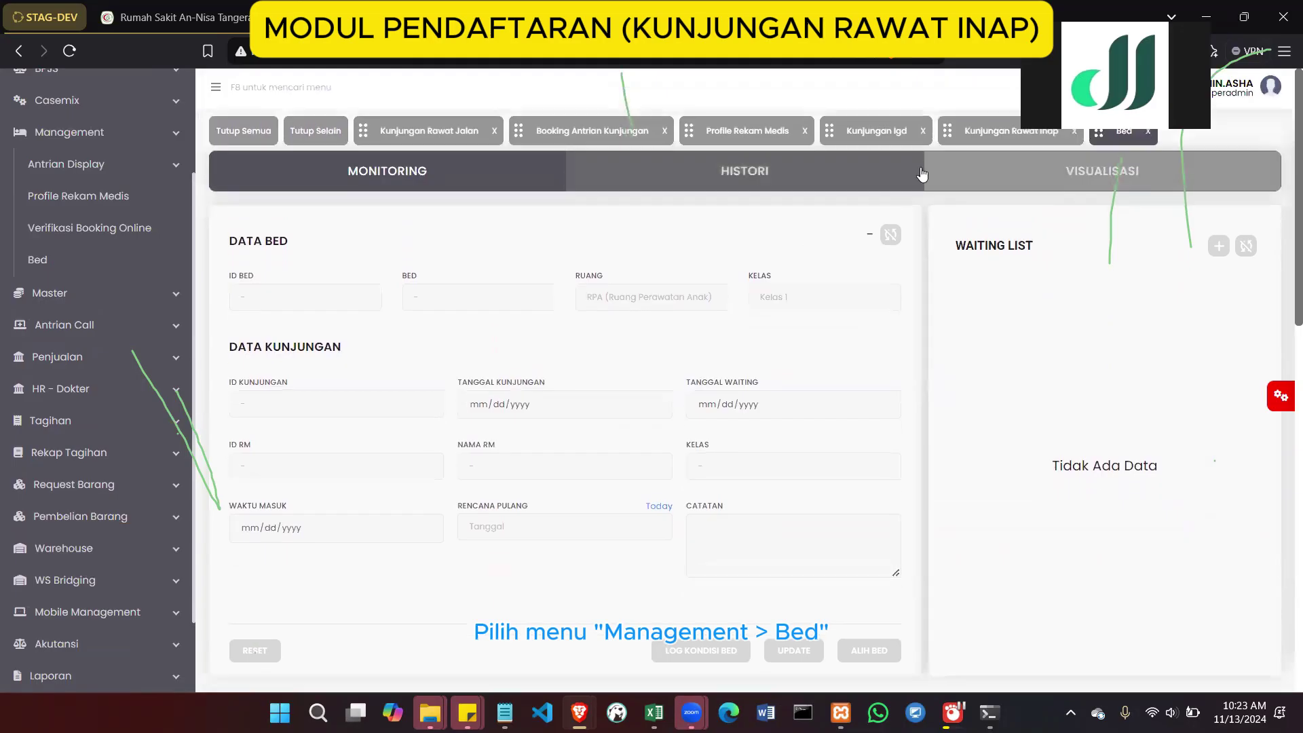
Copy the patient's ID RM from the inpatient visit form and return to the Bed page
{"action": "left_click", "coordinate": [963, 139]}
{"action": "scroll", "coordinate": [751, 532], "scroll_direction": "down", "scroll_amount": 6}
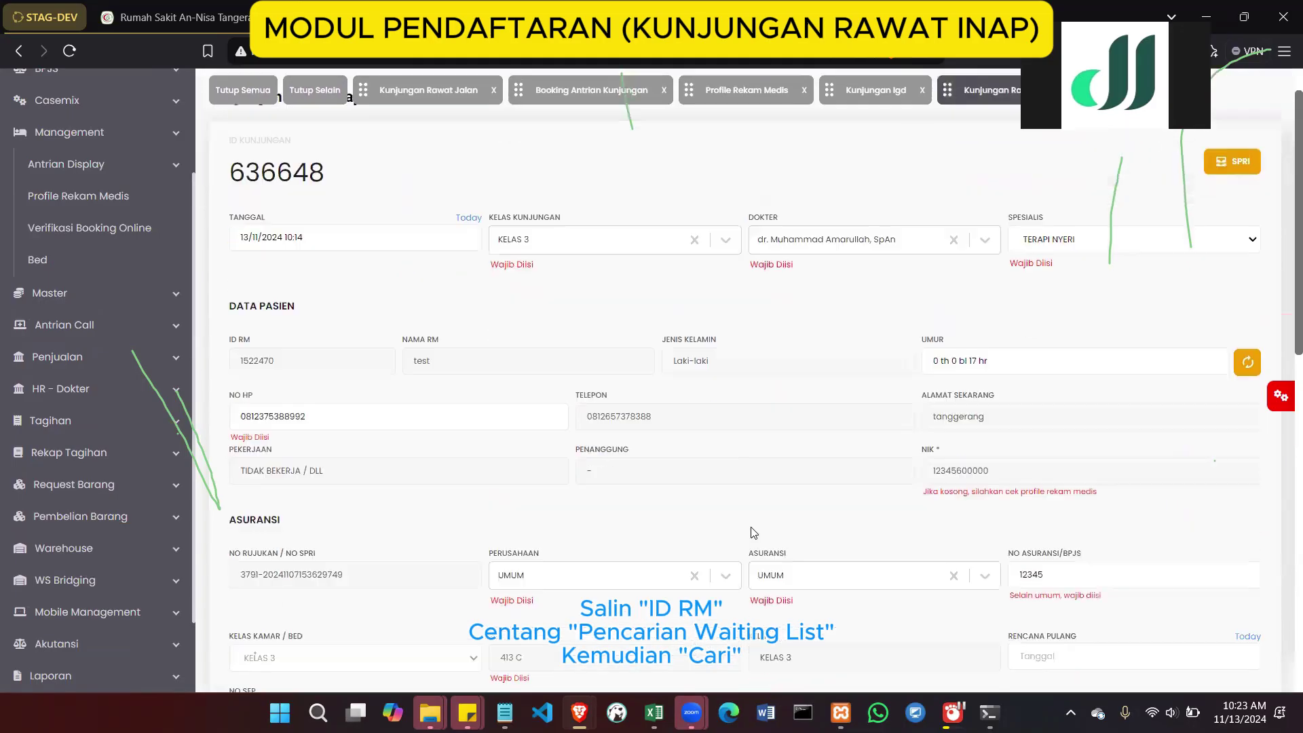
{"action": "scroll", "coordinate": [750, 531], "scroll_direction": "up", "scroll_amount": 5}
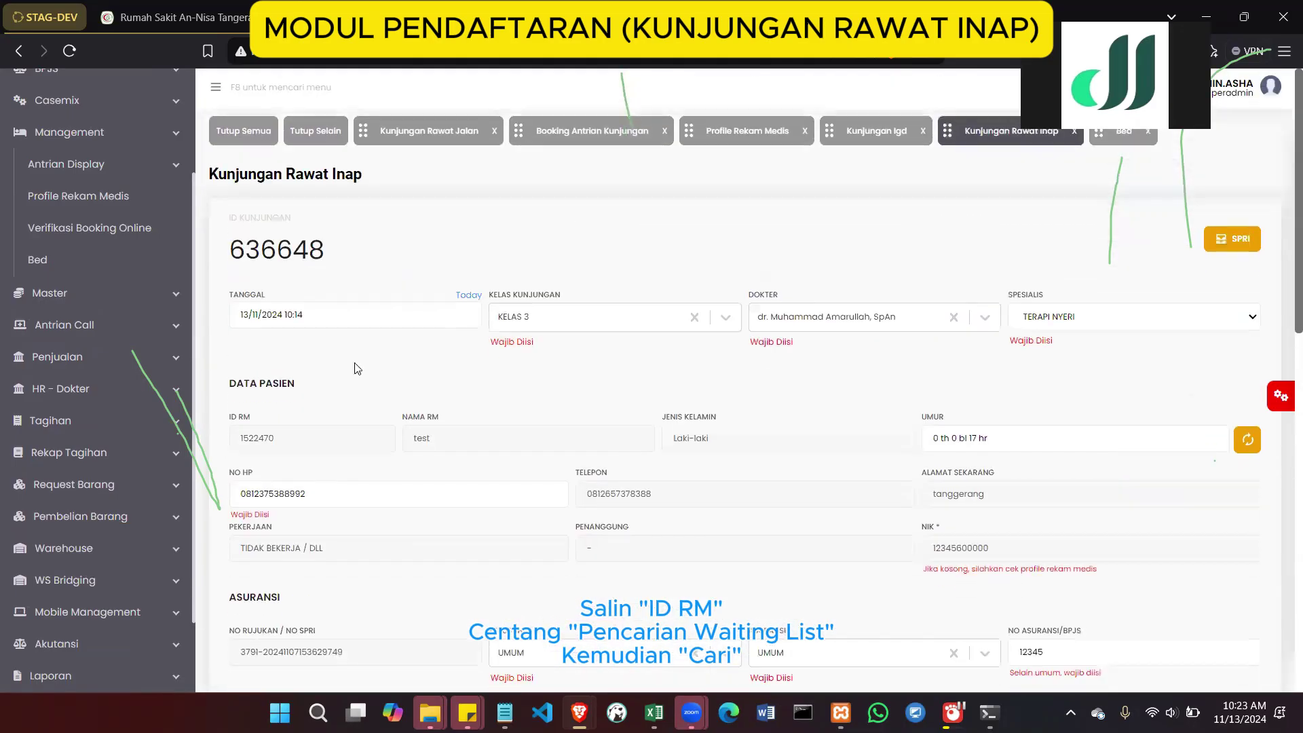
{"action": "double_click", "coordinate": [266, 439]}
{"action": "key", "text": "ctrl+c"}
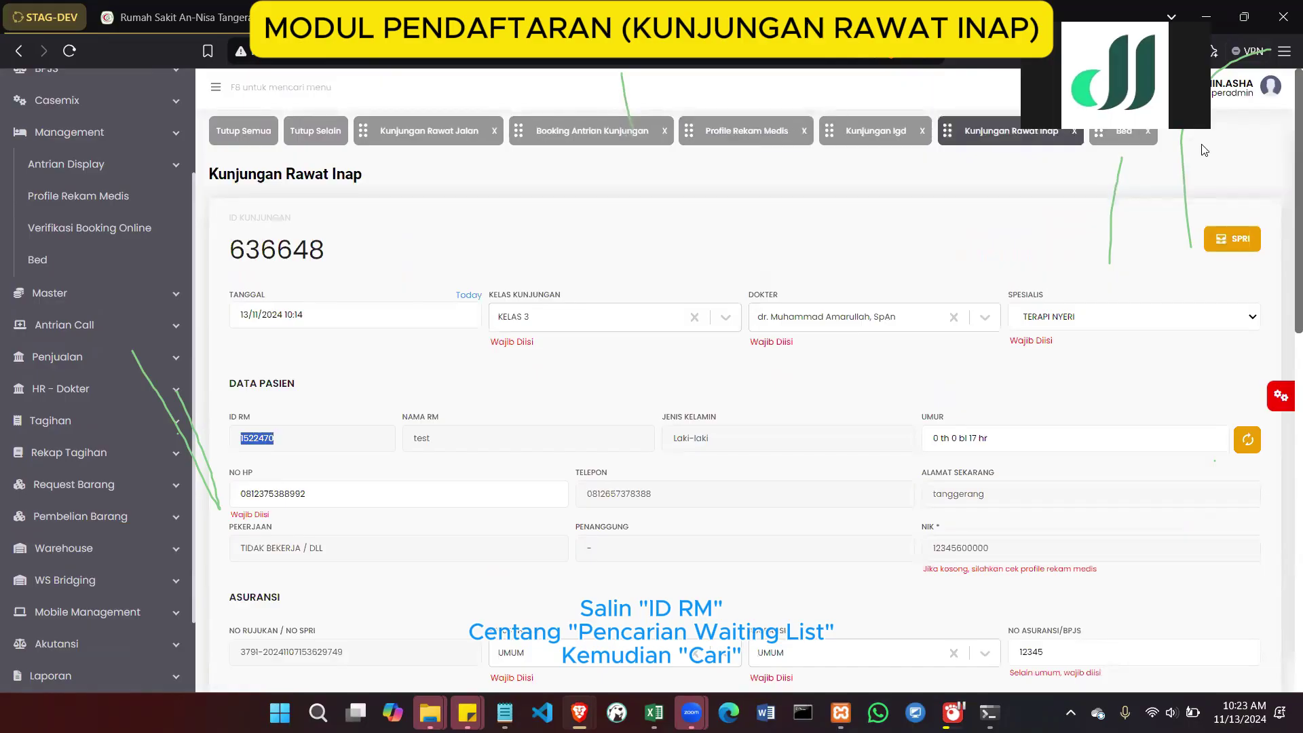
{"action": "left_click", "coordinate": [1124, 132]}
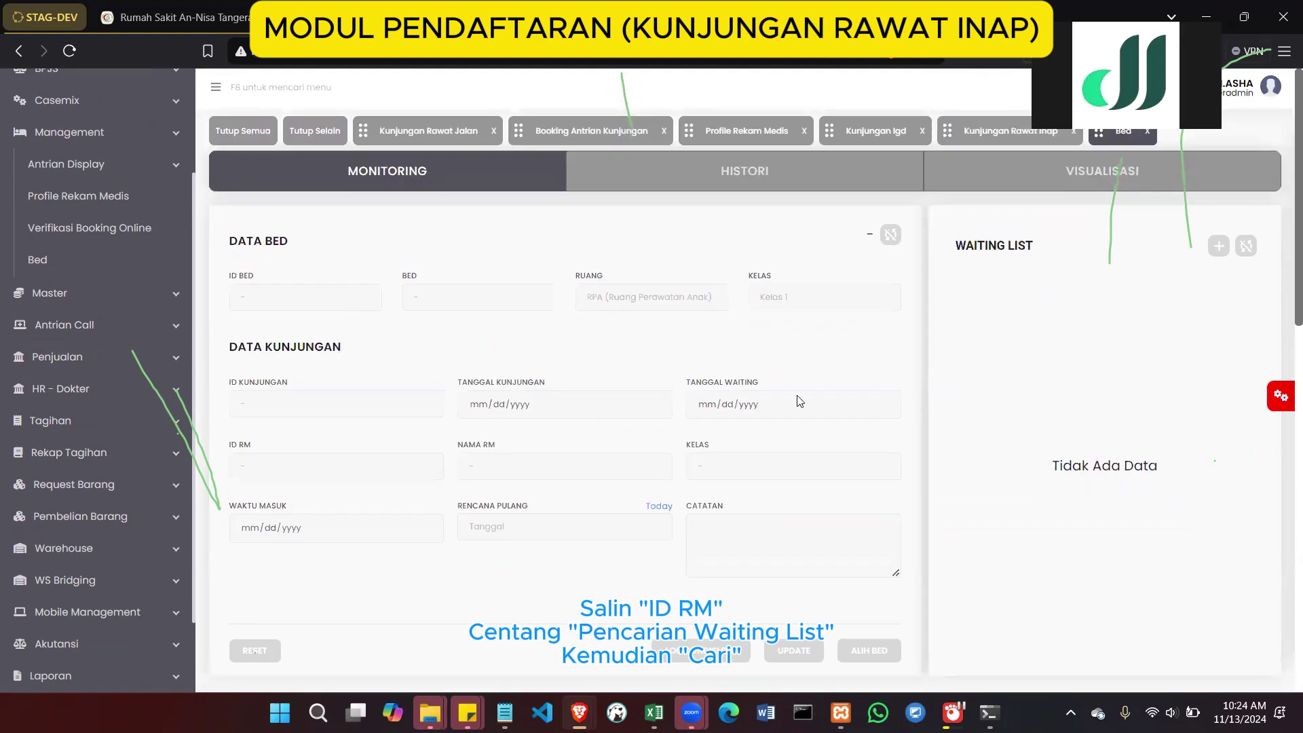
Search waiting-list beds by the pasted NO RM and open bed 413 C's details
{"action": "scroll", "coordinate": [868, 375], "scroll_direction": "down", "scroll_amount": 1}
{"action": "scroll", "coordinate": [867, 375], "scroll_direction": "down", "scroll_amount": 5}
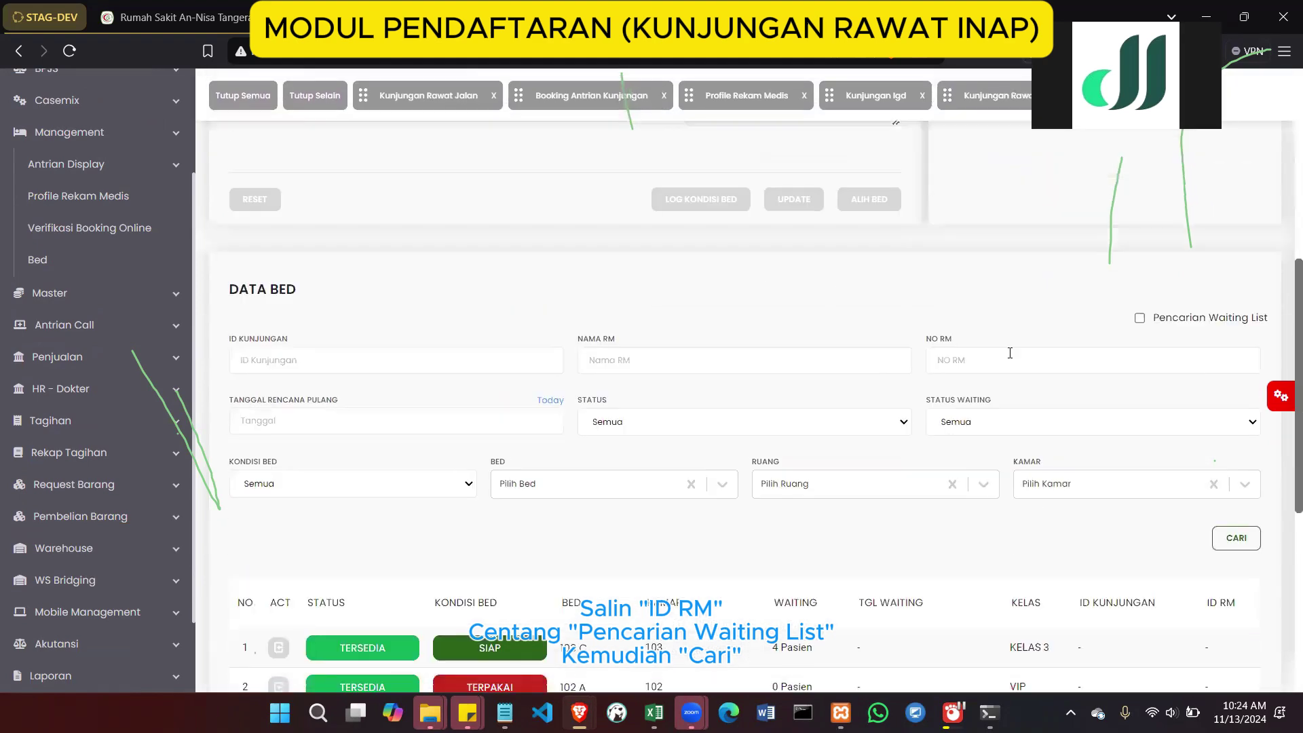
{"action": "left_click", "coordinate": [991, 367]}
{"action": "key", "text": "ctrl+v"}
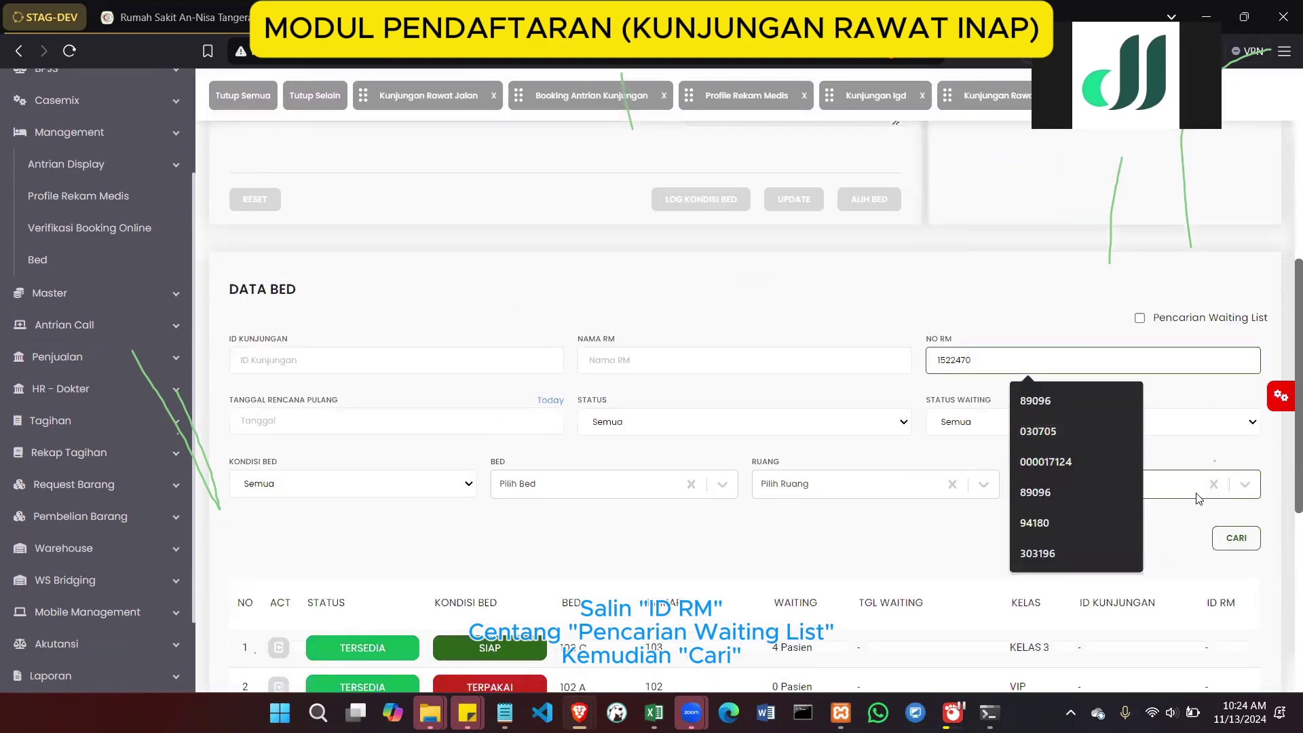
{"action": "left_click", "coordinate": [1139, 317]}
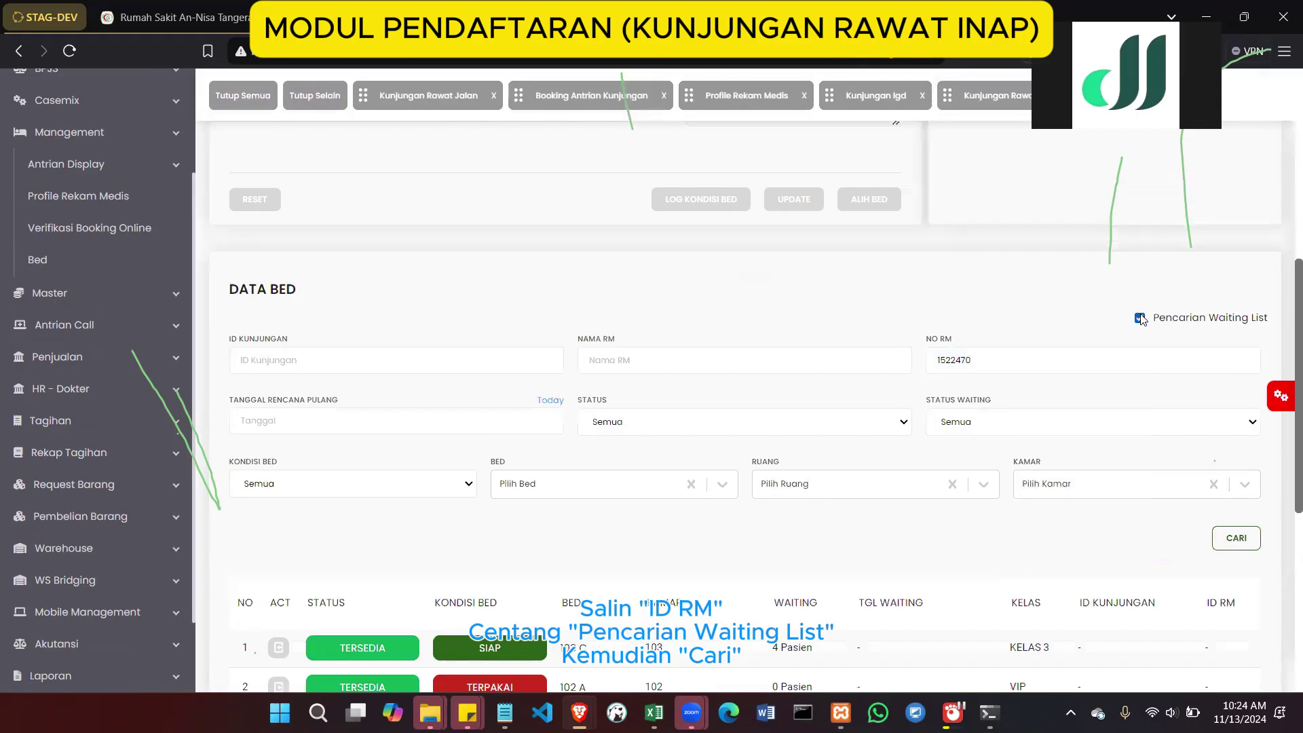
{"action": "left_click", "coordinate": [1250, 546]}
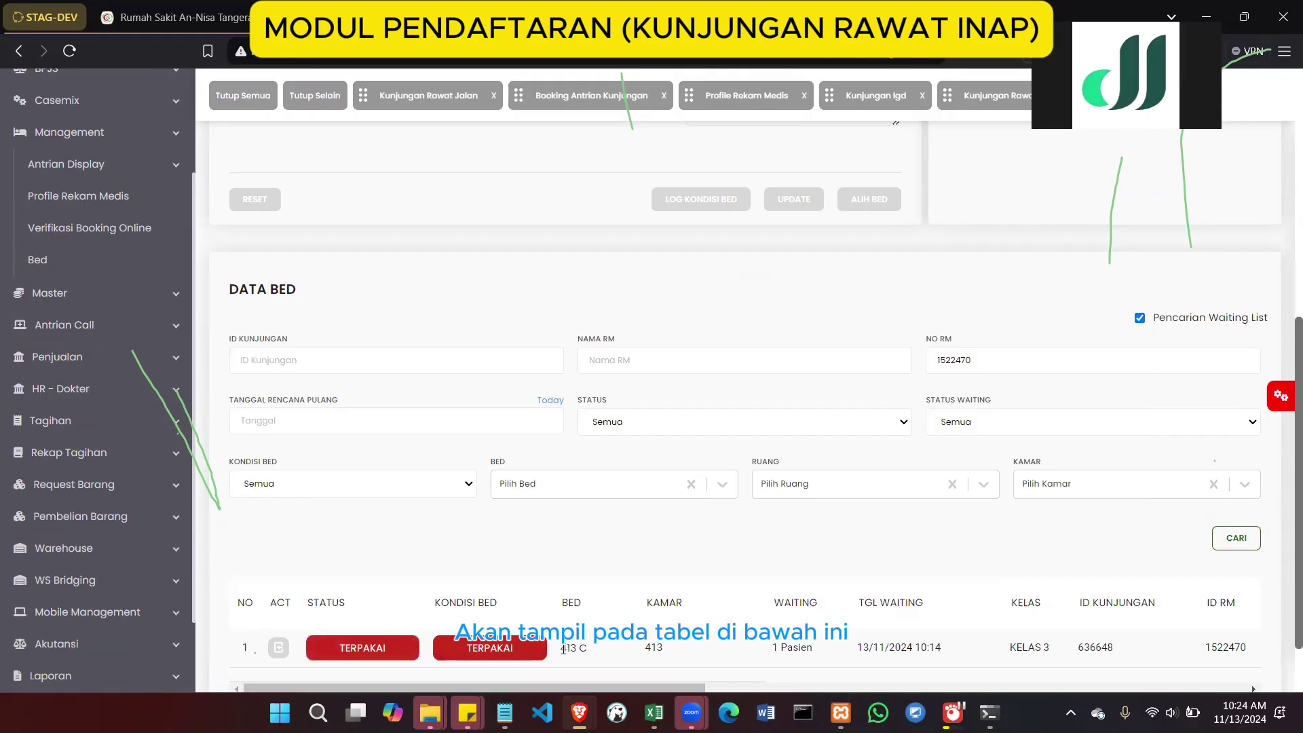
{"action": "left_click_drag", "start_coordinate": [563, 649], "coordinate": [589, 650]}
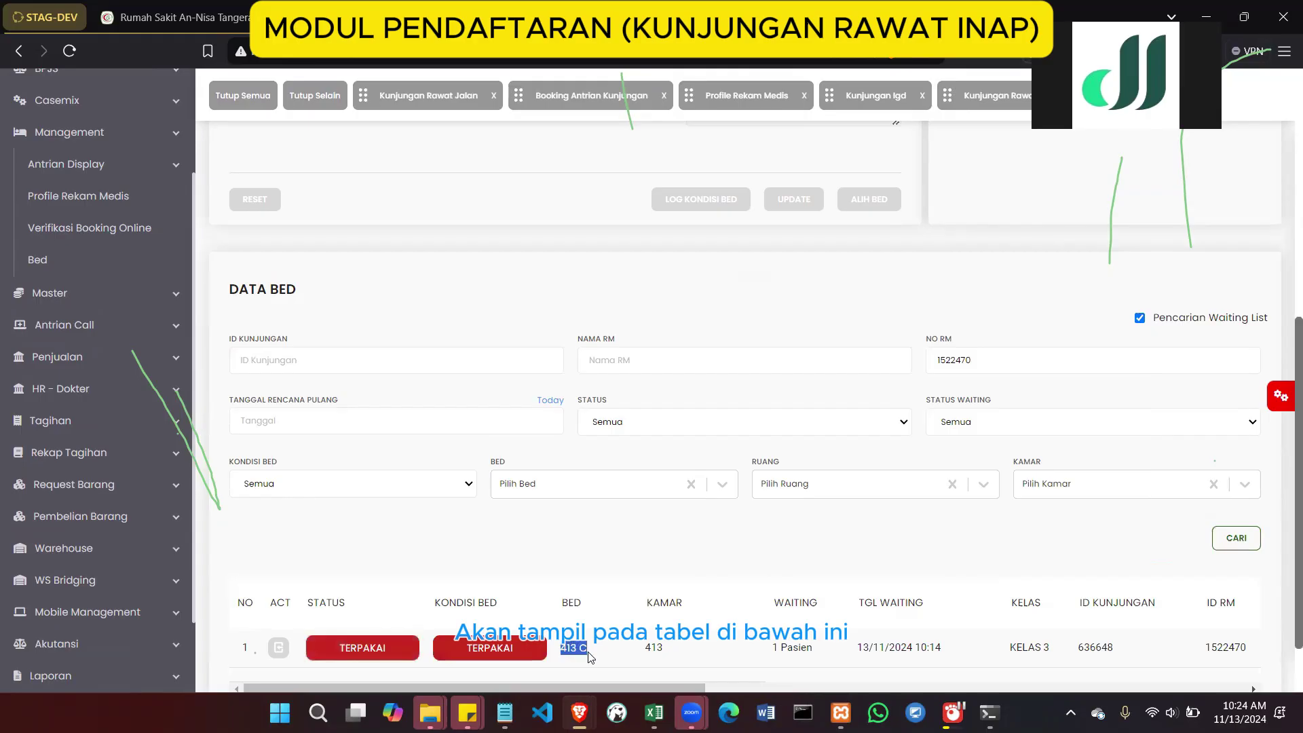
{"action": "left_click", "coordinate": [278, 648]}
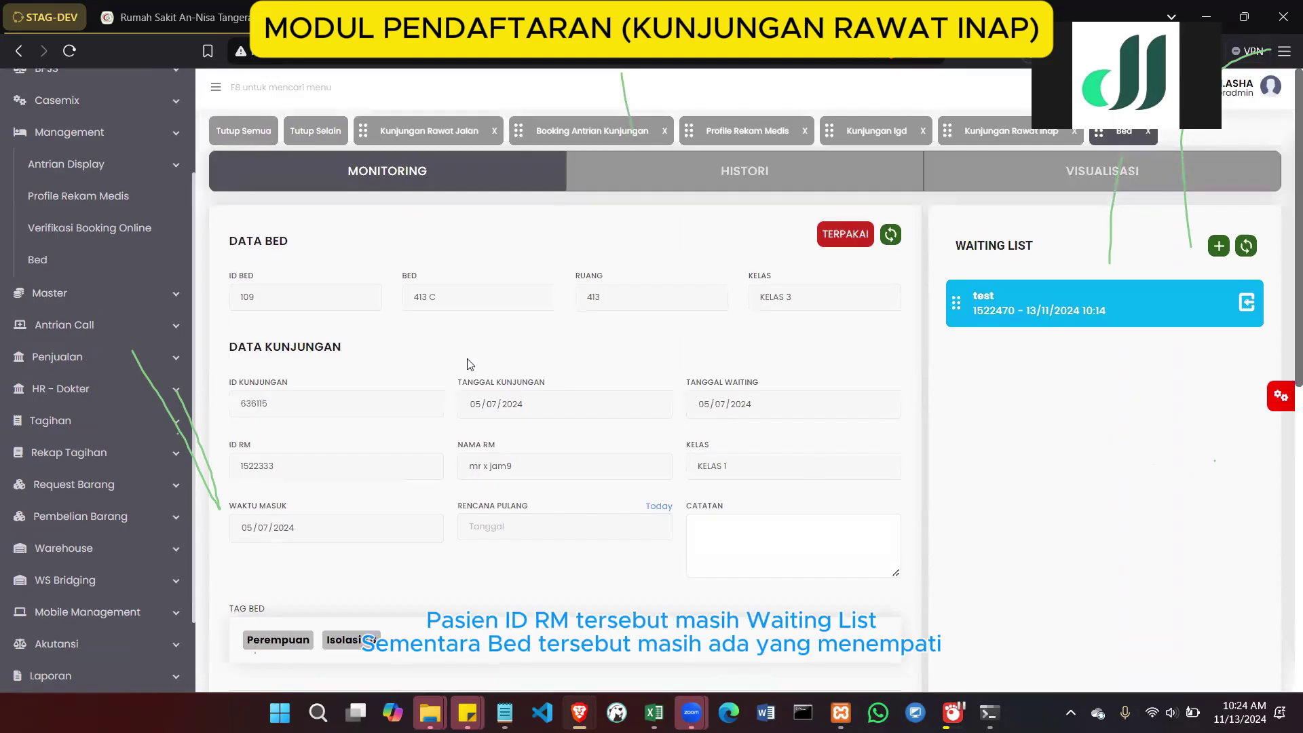
Review bed 413 C's current occupant and try checking in the waiting patient
{"action": "left_click_drag", "start_coordinate": [224, 342], "coordinate": [523, 442]}
{"action": "left_click", "coordinate": [521, 447]}
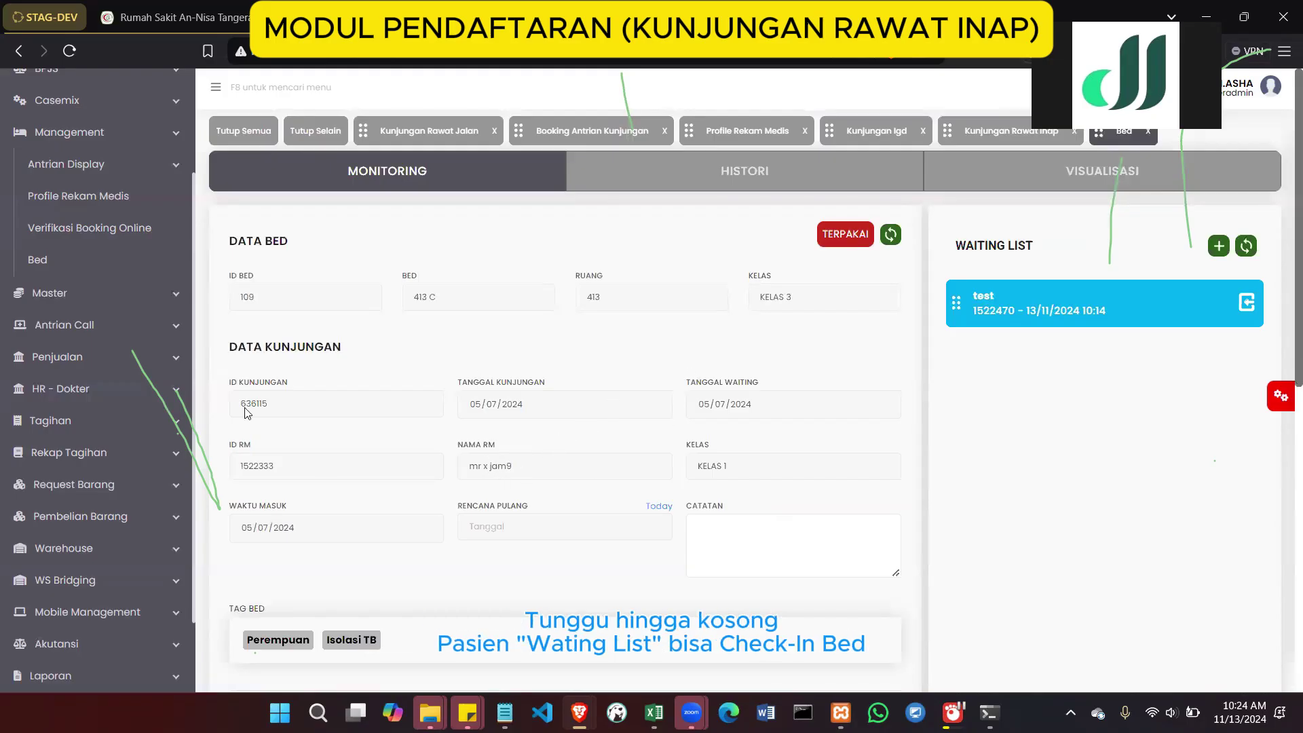
{"action": "left_click_drag", "start_coordinate": [220, 269], "coordinate": [923, 449]}
{"action": "left_click", "coordinate": [925, 450]}
{"action": "left_click", "coordinate": [1246, 303]}
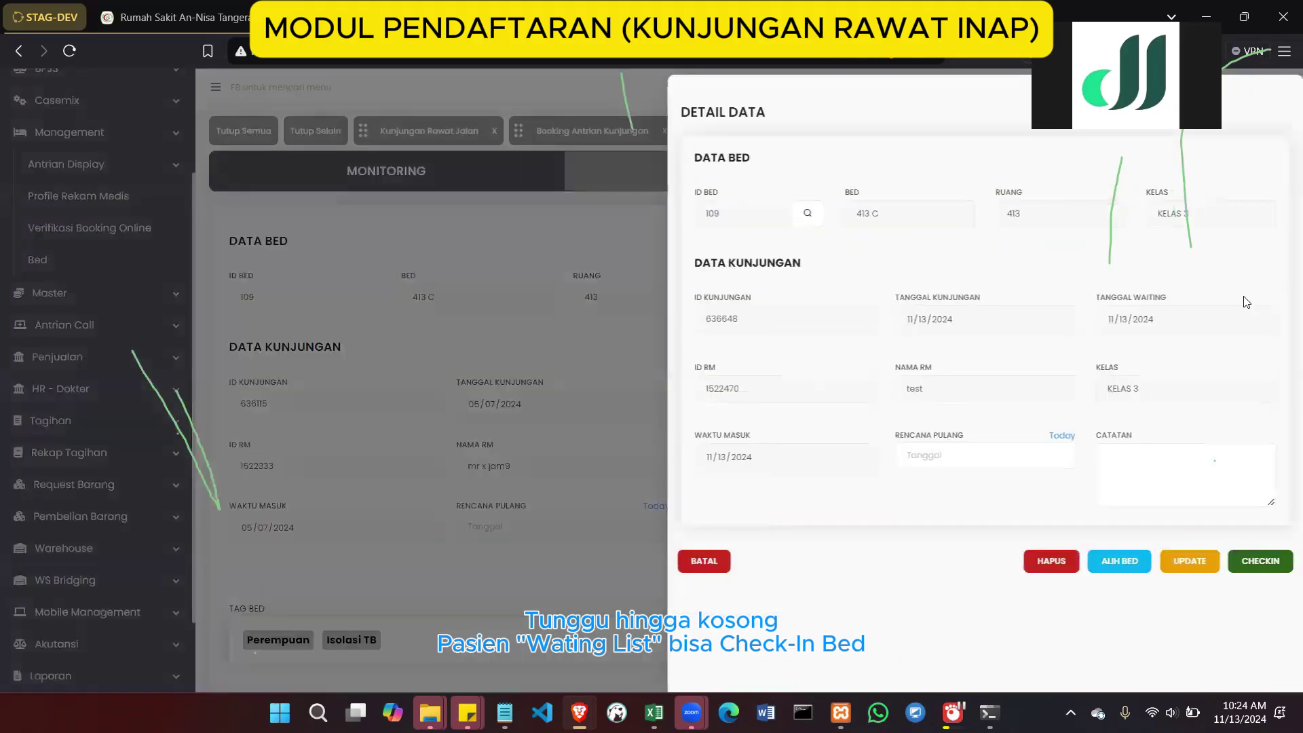
{"action": "left_click", "coordinate": [1257, 560]}
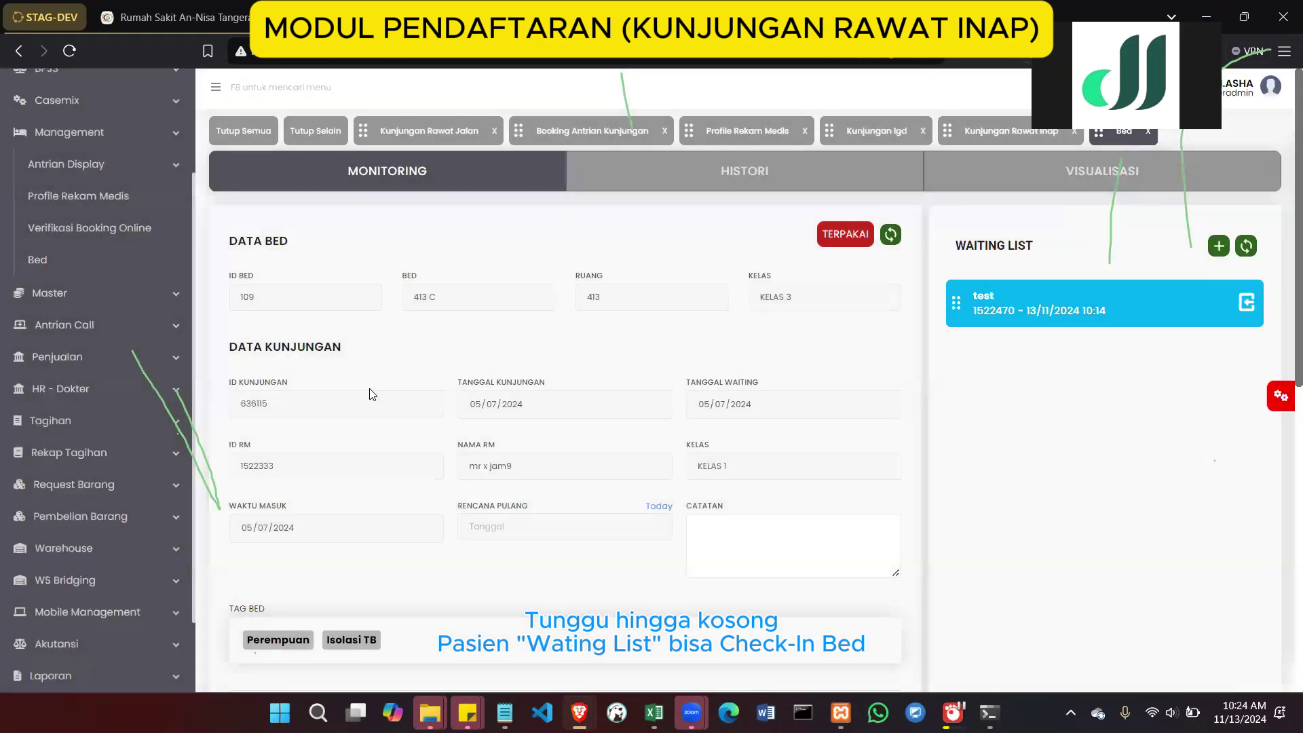
{"action": "left_click_drag", "start_coordinate": [220, 238], "coordinate": [787, 589]}
{"action": "left_click", "coordinate": [843, 428]}
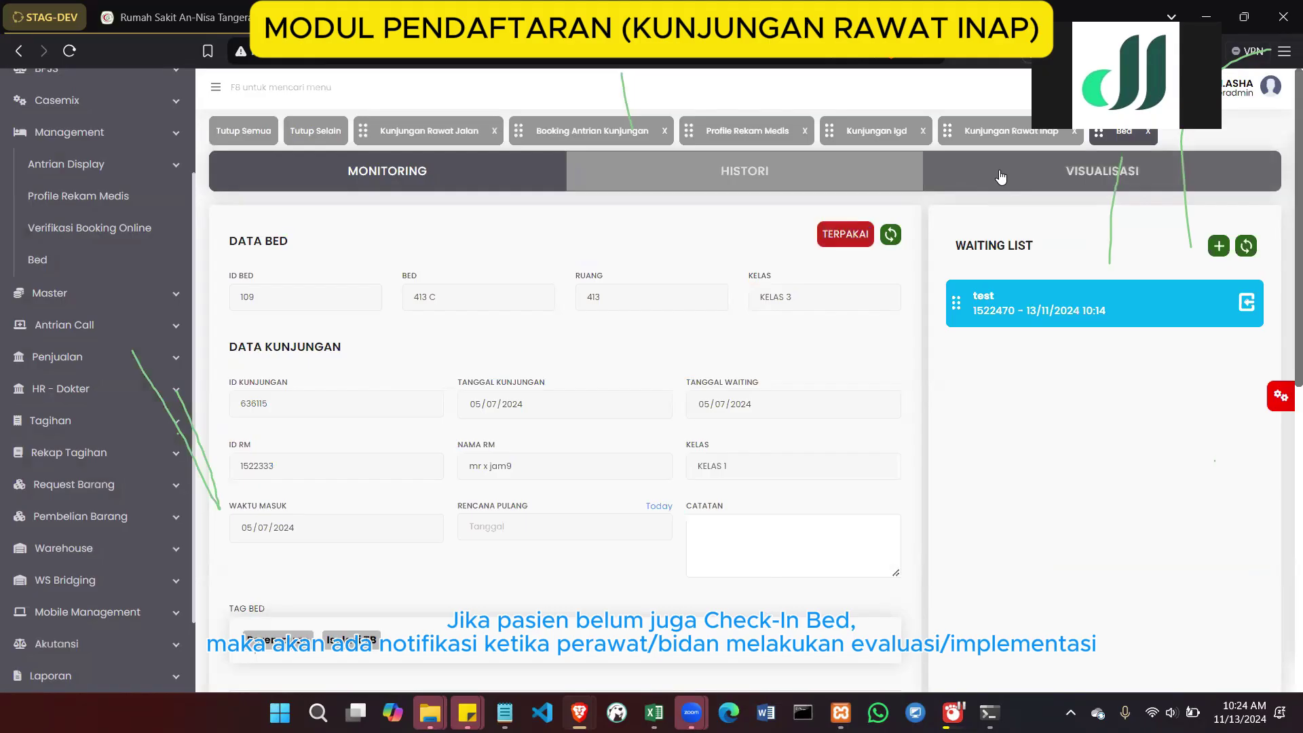
{"action": "left_click", "coordinate": [993, 136]}
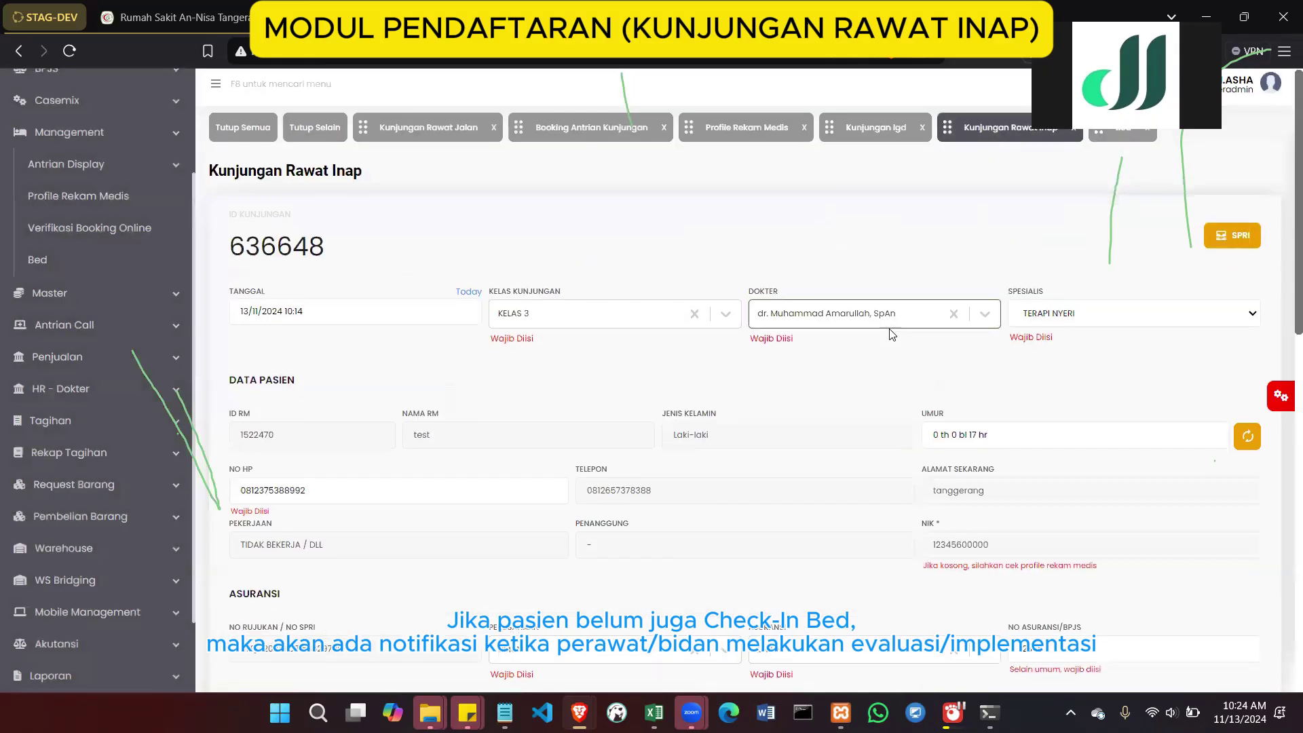
{"action": "scroll", "coordinate": [889, 335], "scroll_direction": "down", "scroll_amount": 6}
{"action": "scroll", "coordinate": [892, 333], "scroll_direction": "down", "scroll_amount": 2}
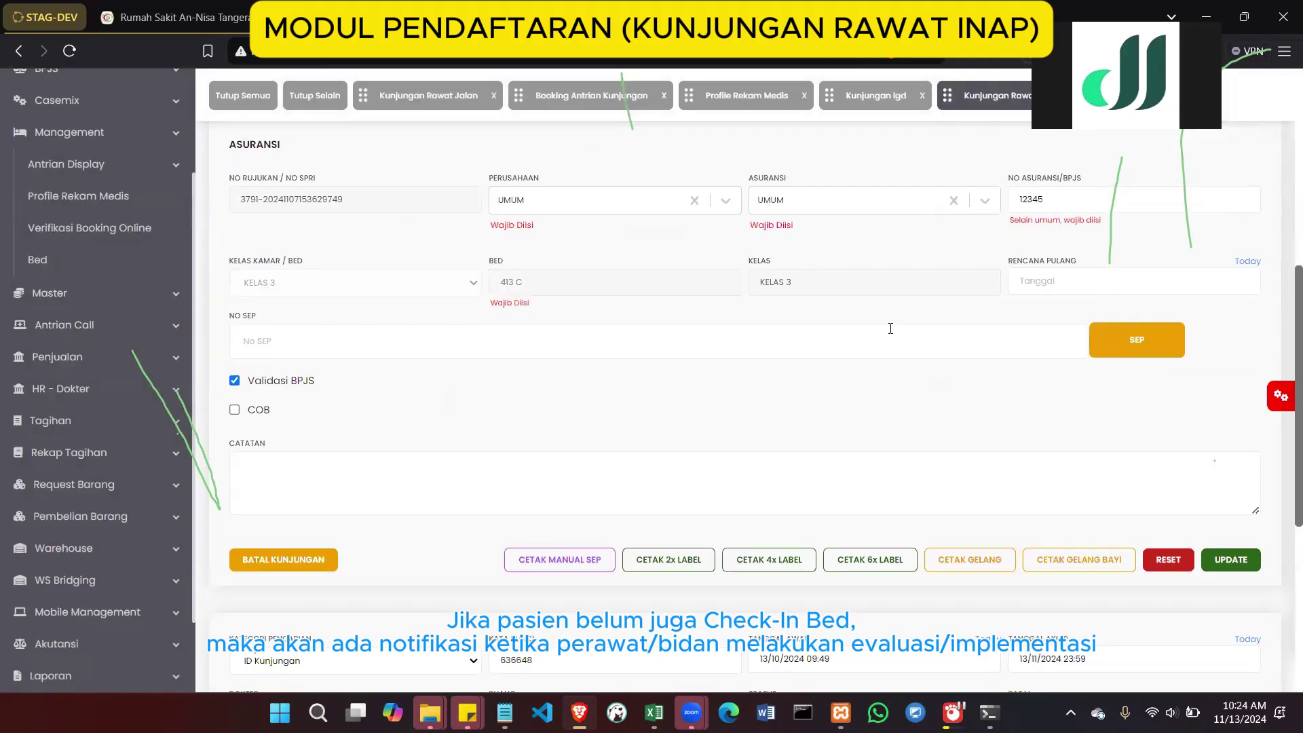
{"action": "scroll", "coordinate": [890, 328], "scroll_direction": "up", "scroll_amount": 1}
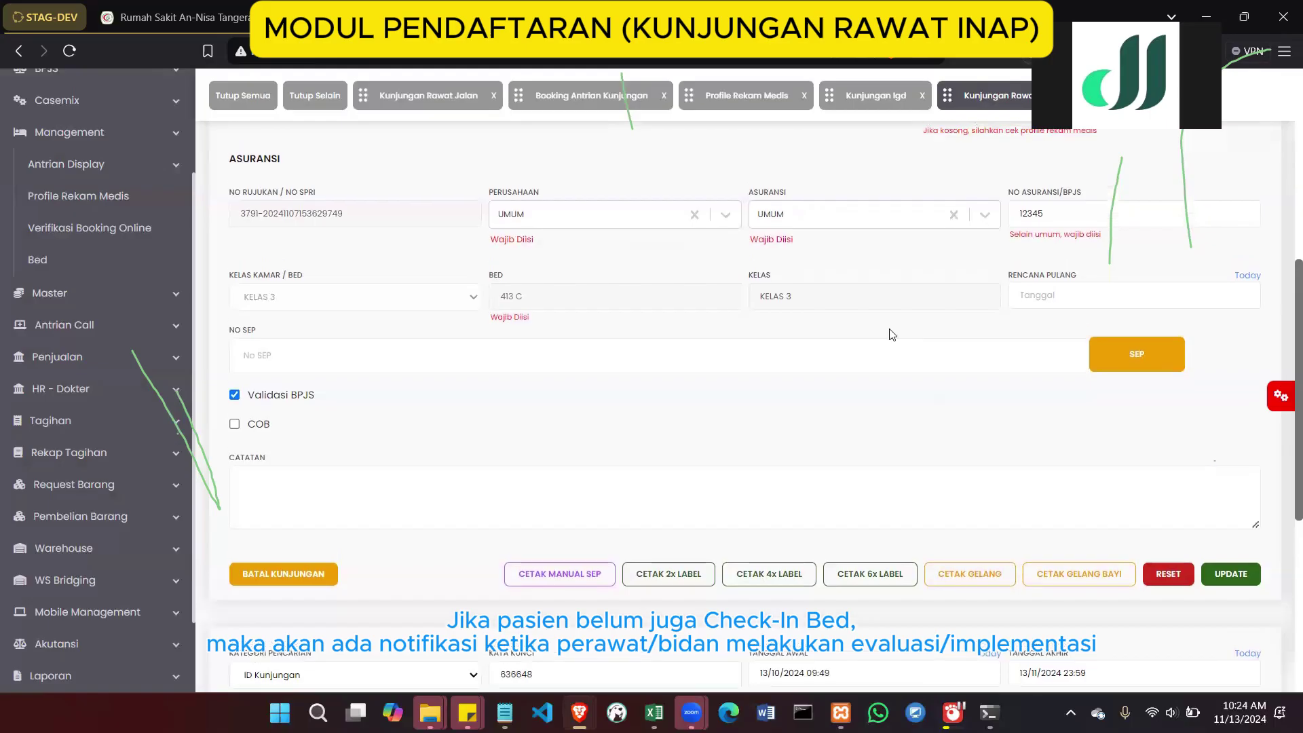
{"action": "scroll", "coordinate": [891, 334], "scroll_direction": "up", "scroll_amount": 1}
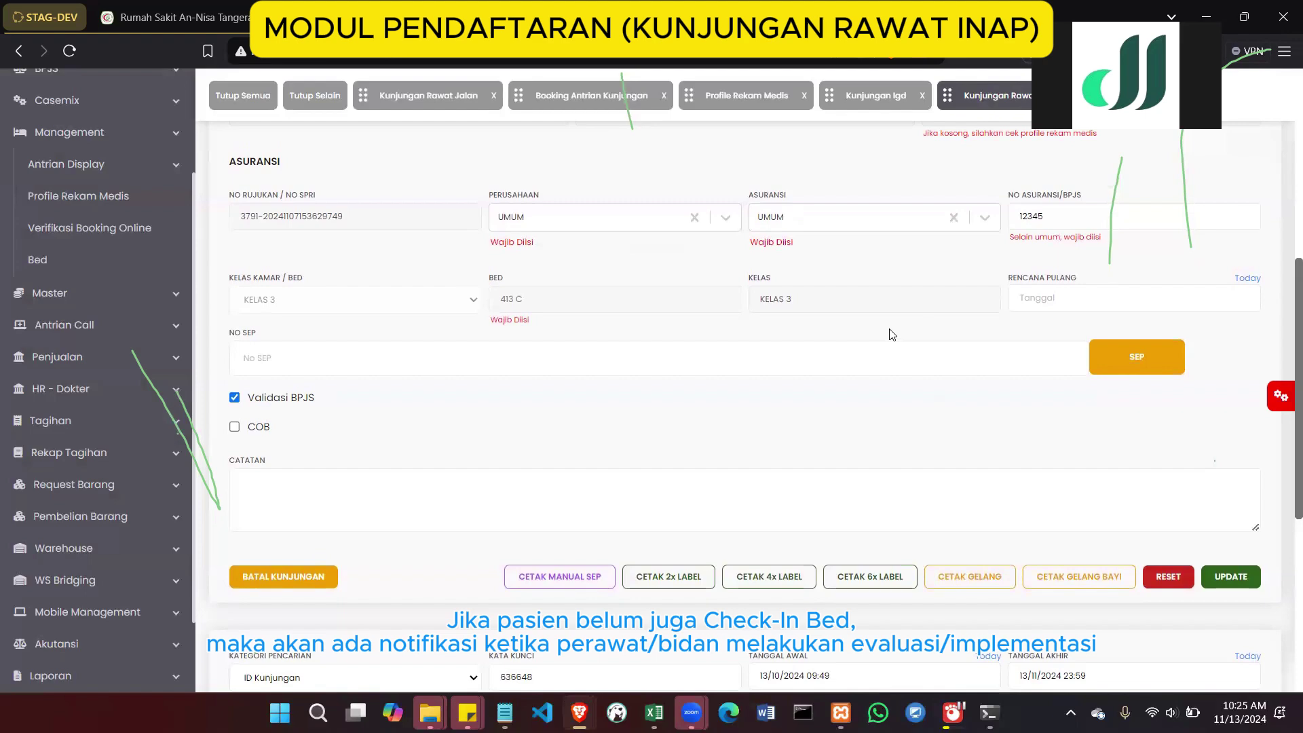
{"action": "scroll", "coordinate": [891, 334], "scroll_direction": "up", "scroll_amount": 6}
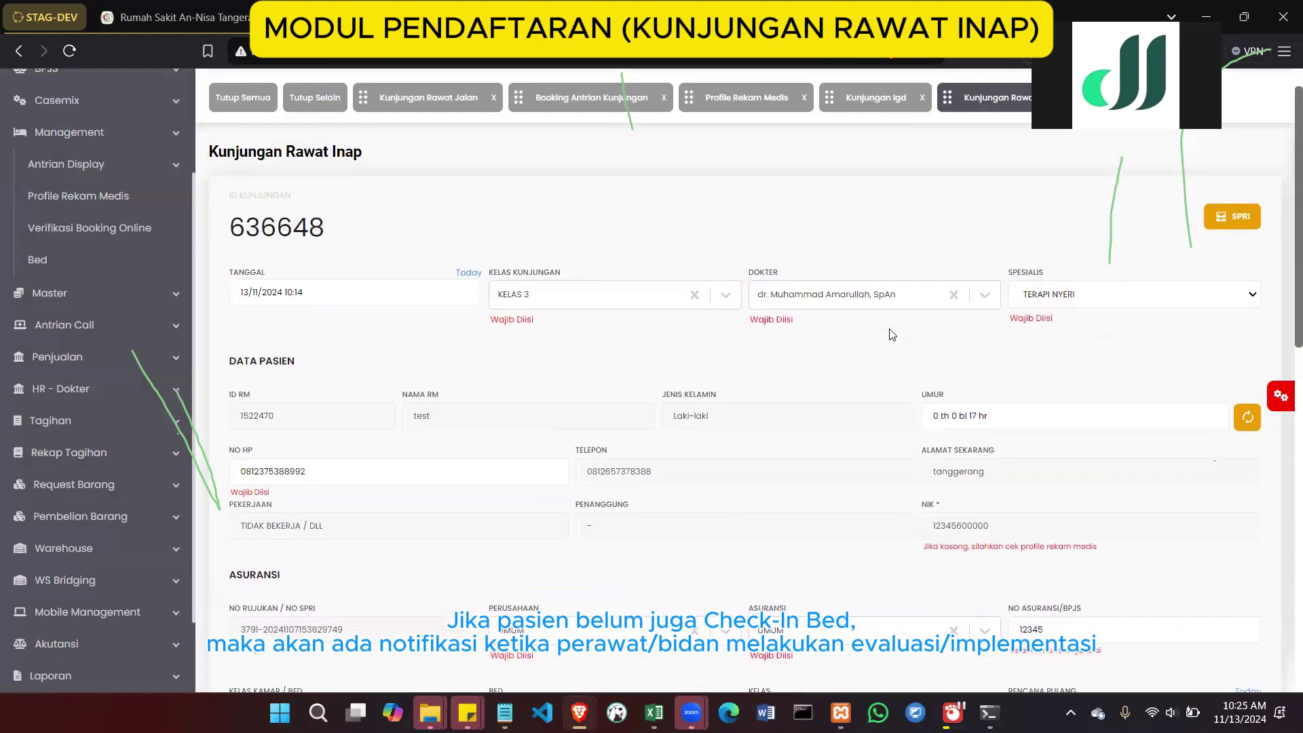
{"action": "scroll", "coordinate": [891, 334], "scroll_direction": "up", "scroll_amount": 1}
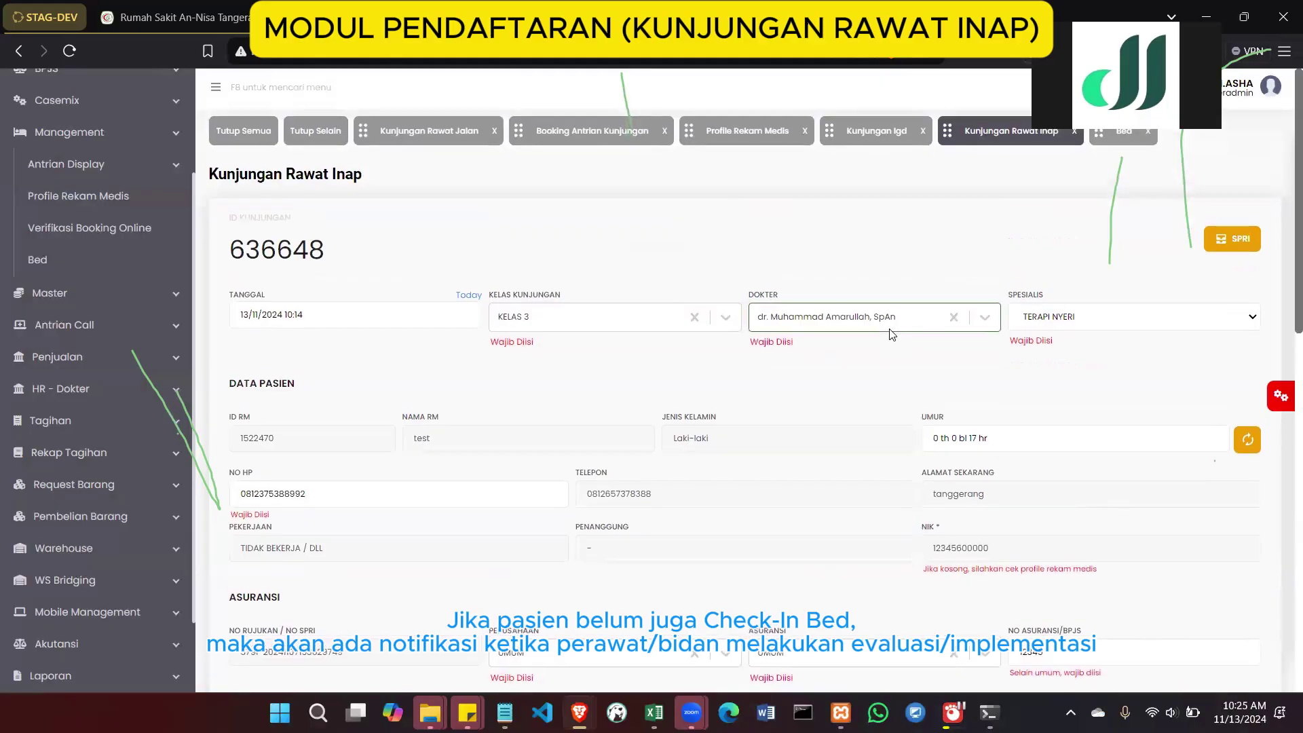
{"action": "scroll", "coordinate": [869, 426], "scroll_direction": "down", "scroll_amount": 3}
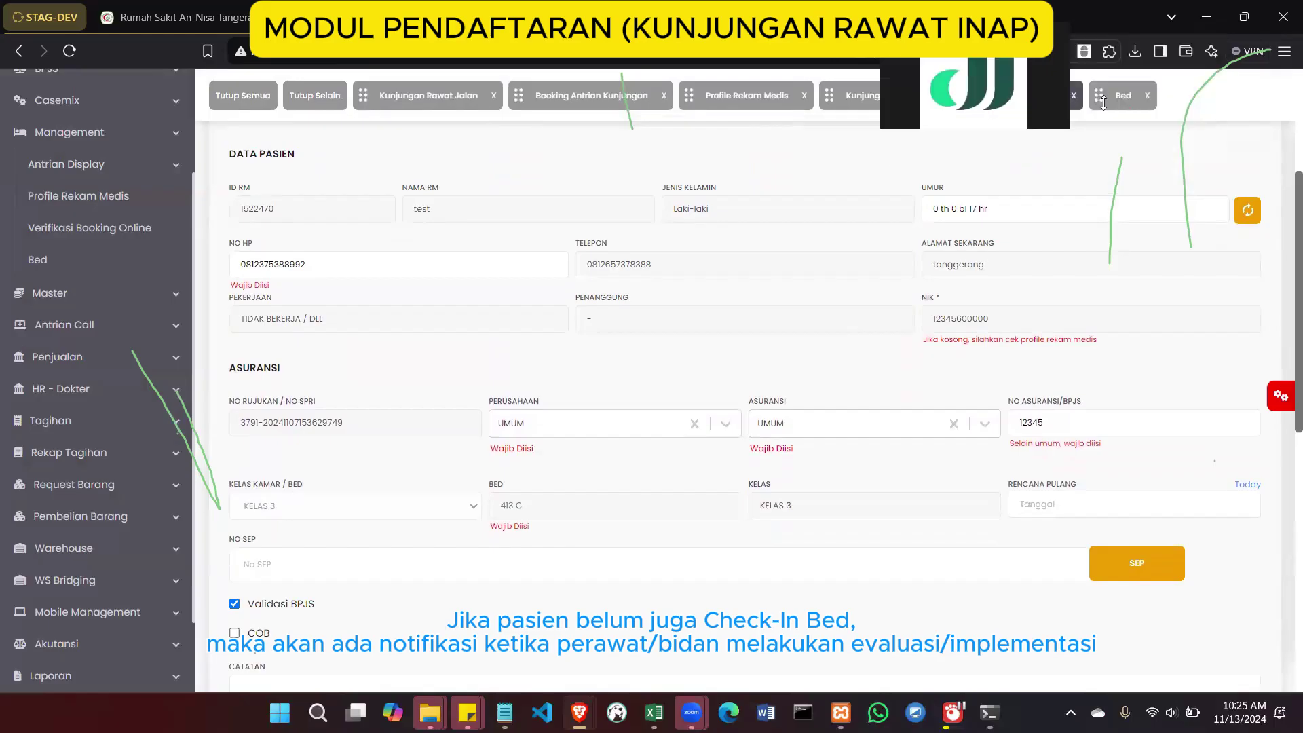
Retry the waiting patient's check-in to bed 413 C, then close the detail panel
{"action": "scroll", "coordinate": [1110, 382], "scroll_direction": "up", "scroll_amount": 4}
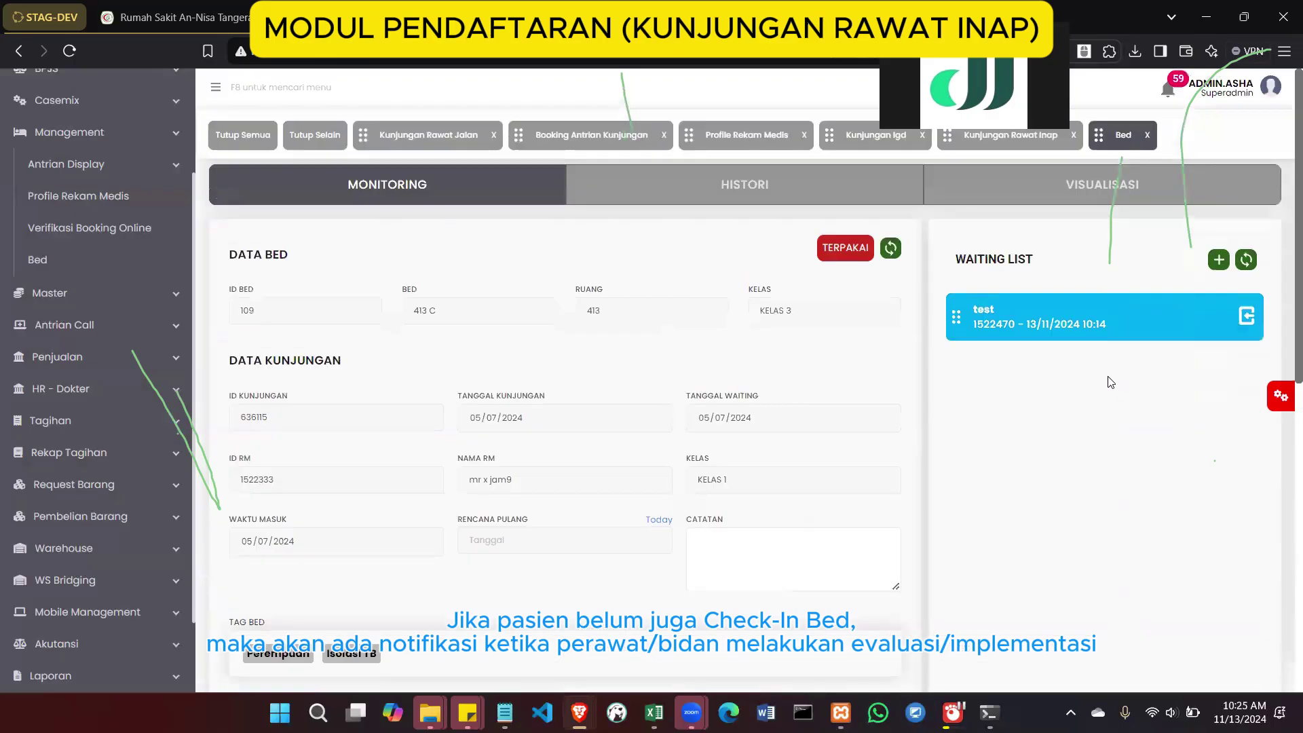
{"action": "left_click", "coordinate": [1243, 387]}
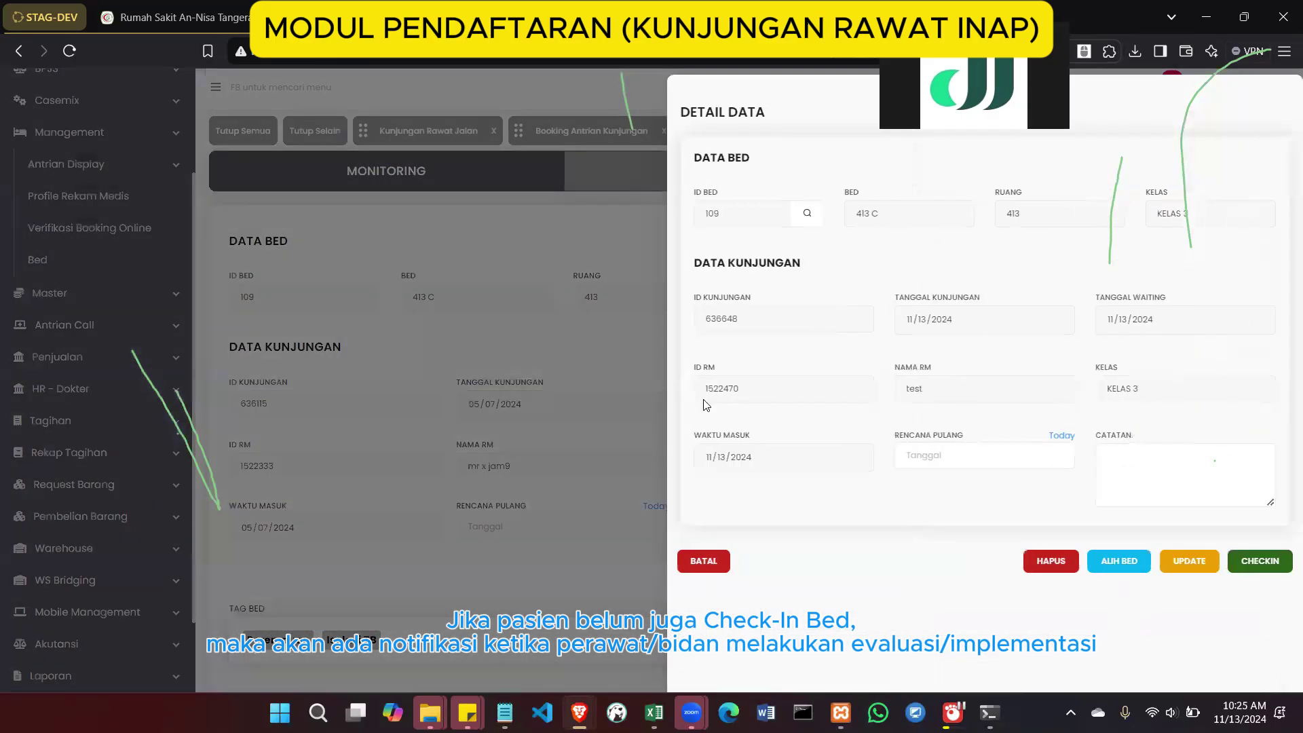
{"action": "left_click", "coordinate": [506, 330]}
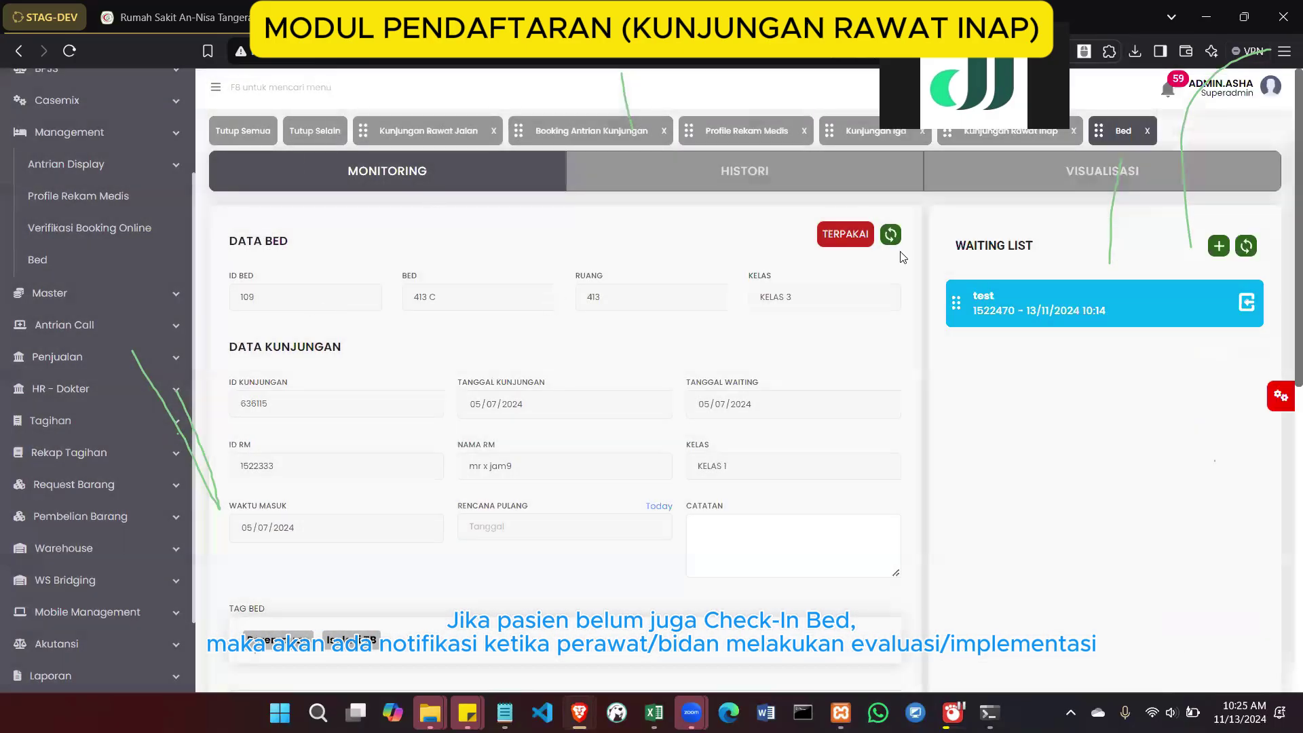
{"action": "left_click", "coordinate": [1236, 310]}
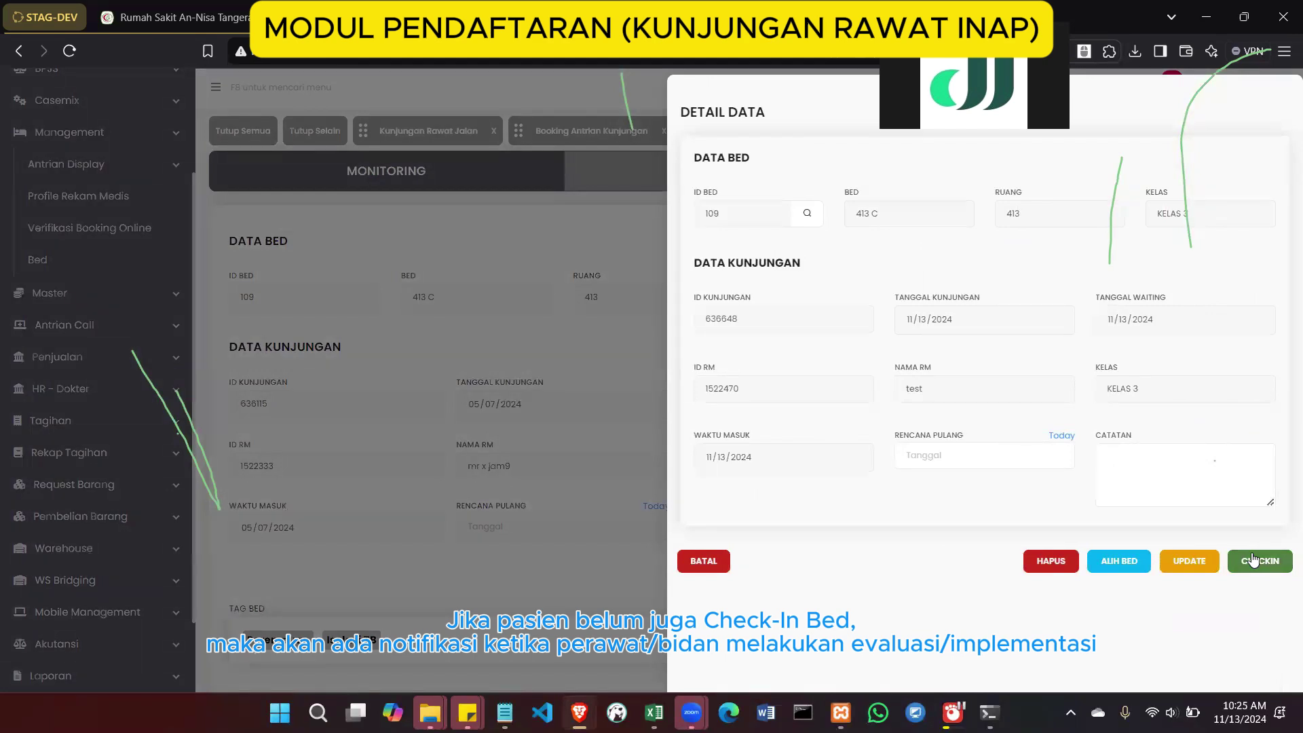
{"action": "left_click", "coordinate": [628, 349]}
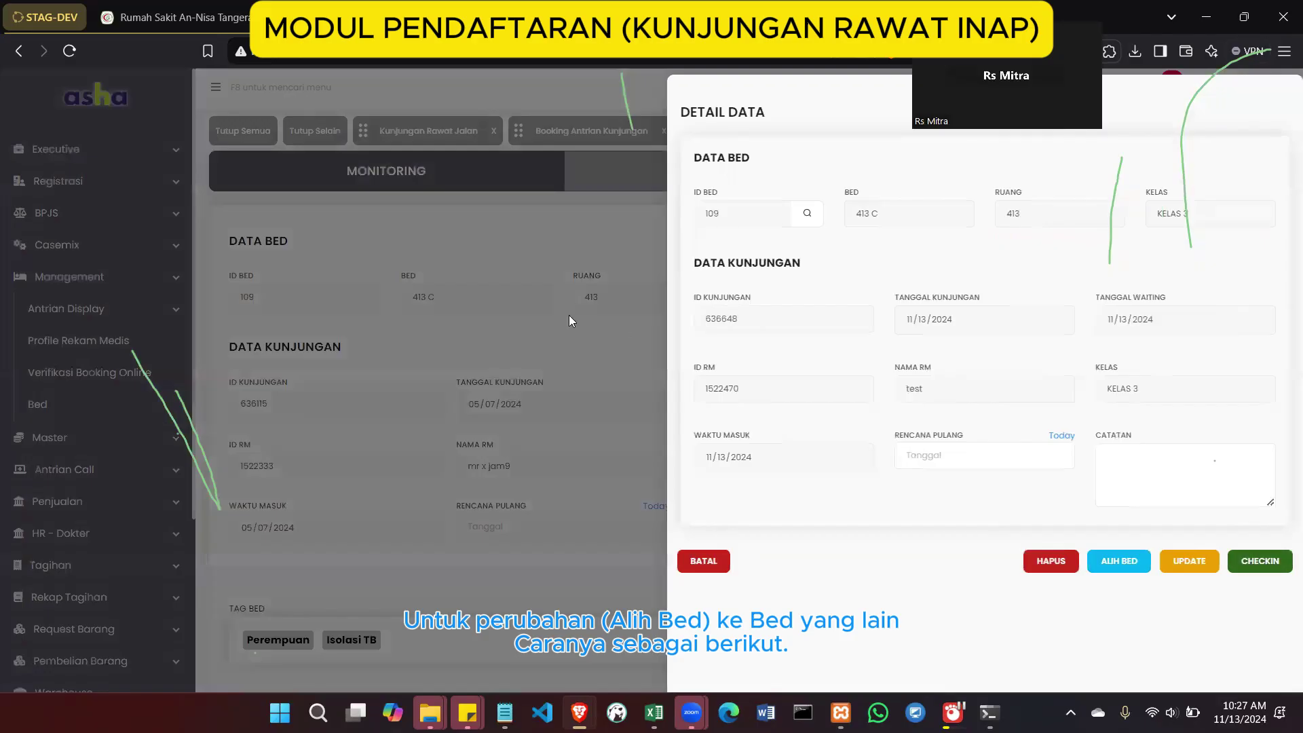
{"action": "left_click", "coordinate": [569, 315]}
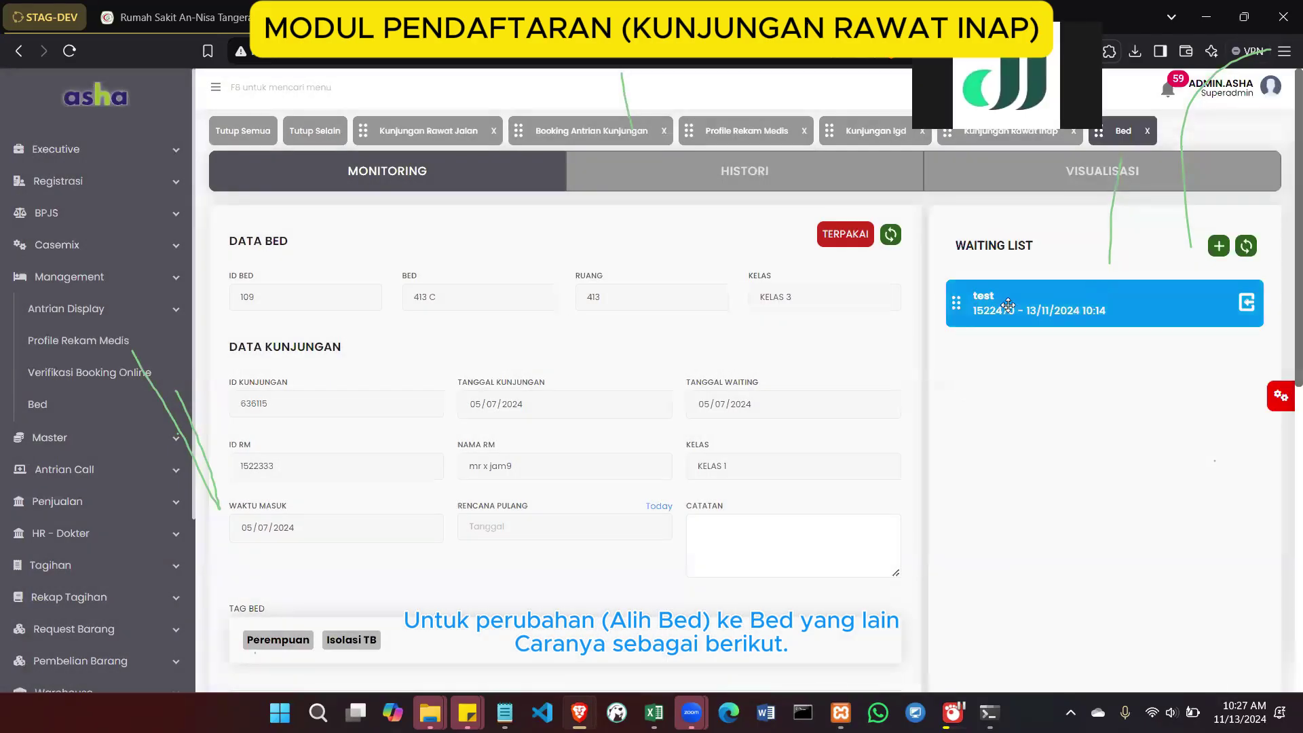
Open the ALIH BED transfer dialog, view the RUANG list, cancel it, and reopen visit 636648's details
{"action": "left_click", "coordinate": [1243, 309]}
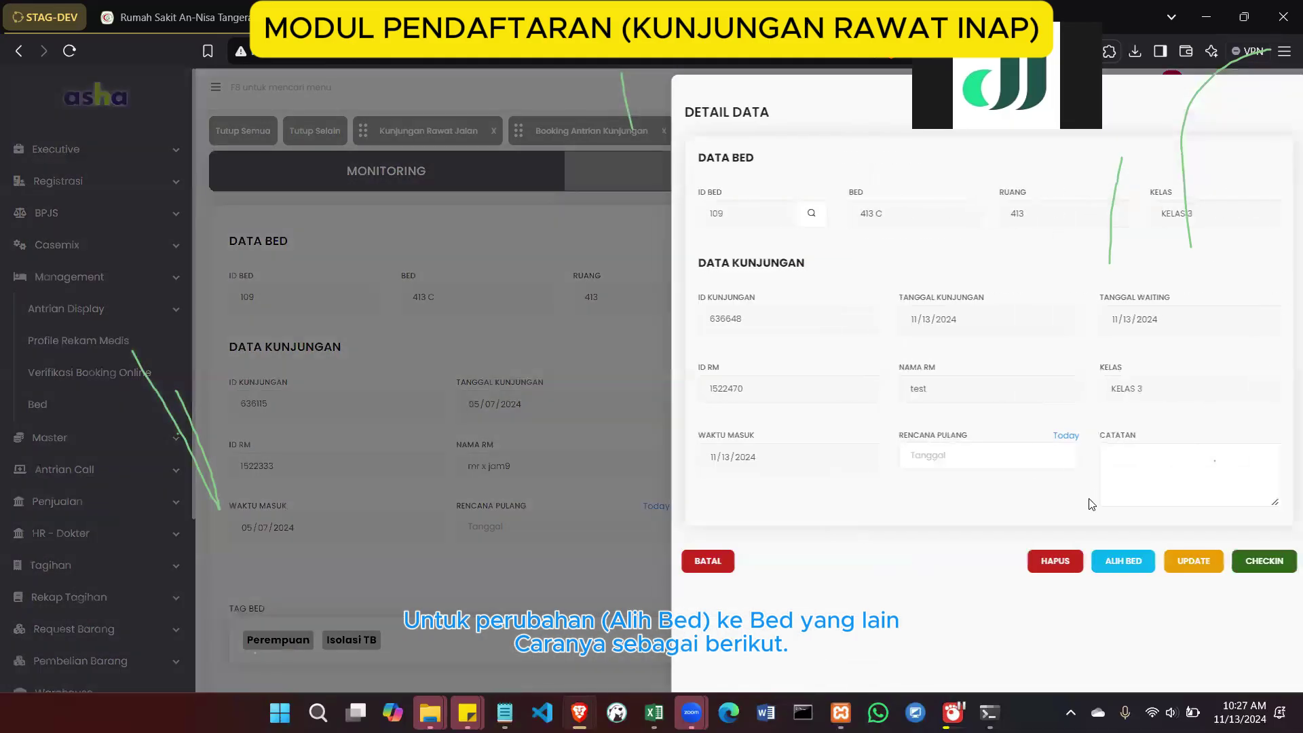
{"action": "left_click", "coordinate": [1107, 567]}
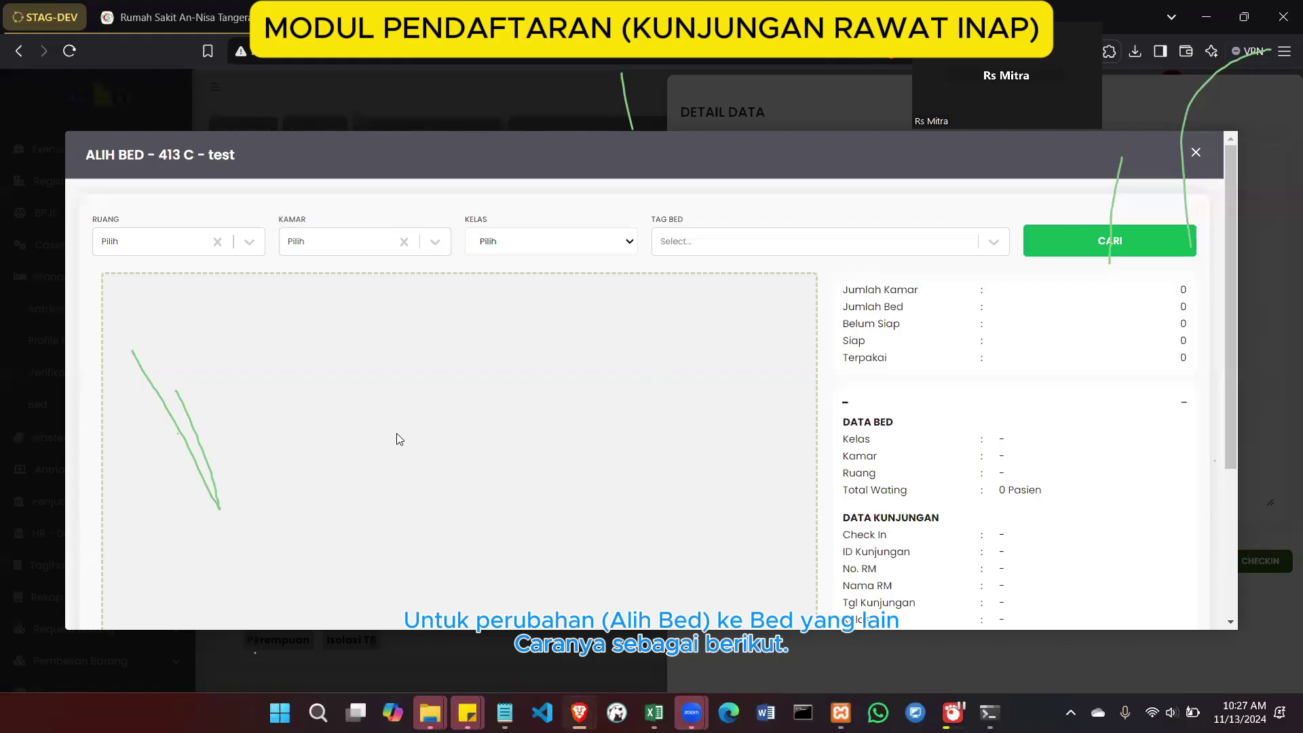
{"action": "left_click", "coordinate": [145, 245]}
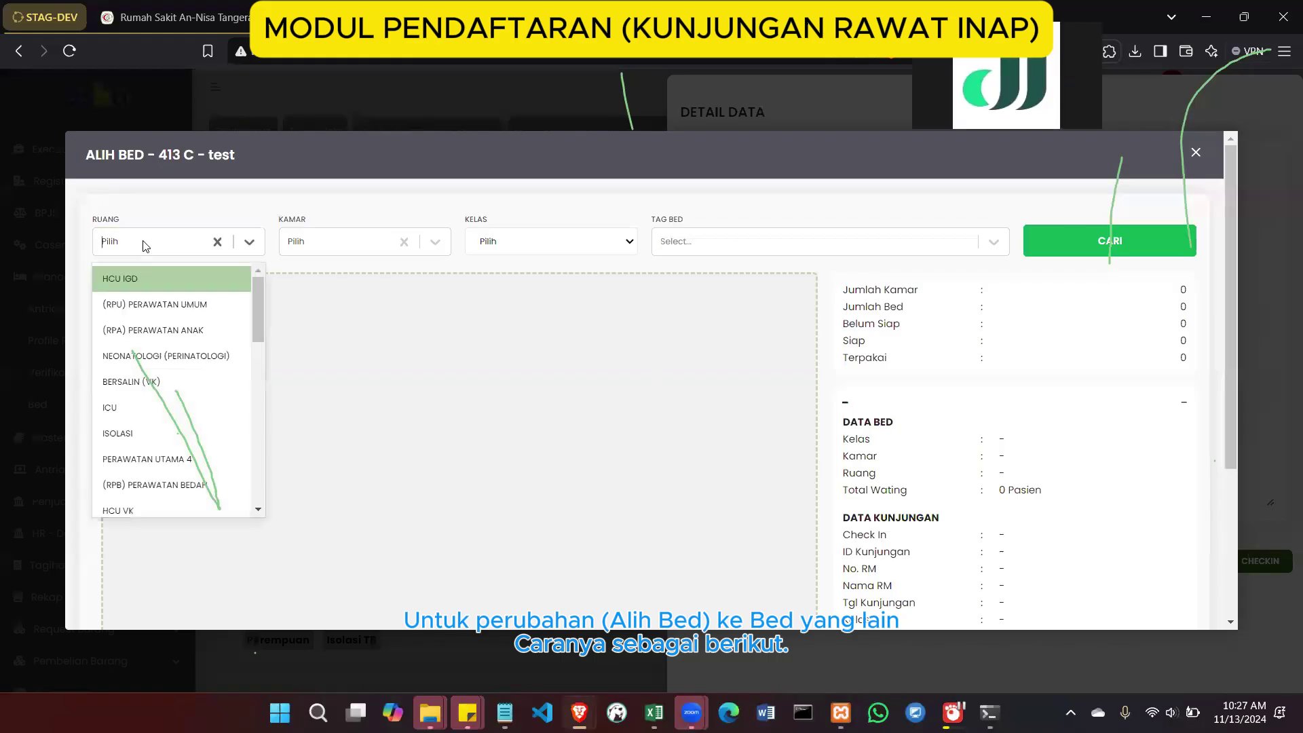
{"action": "left_click", "coordinate": [414, 362]}
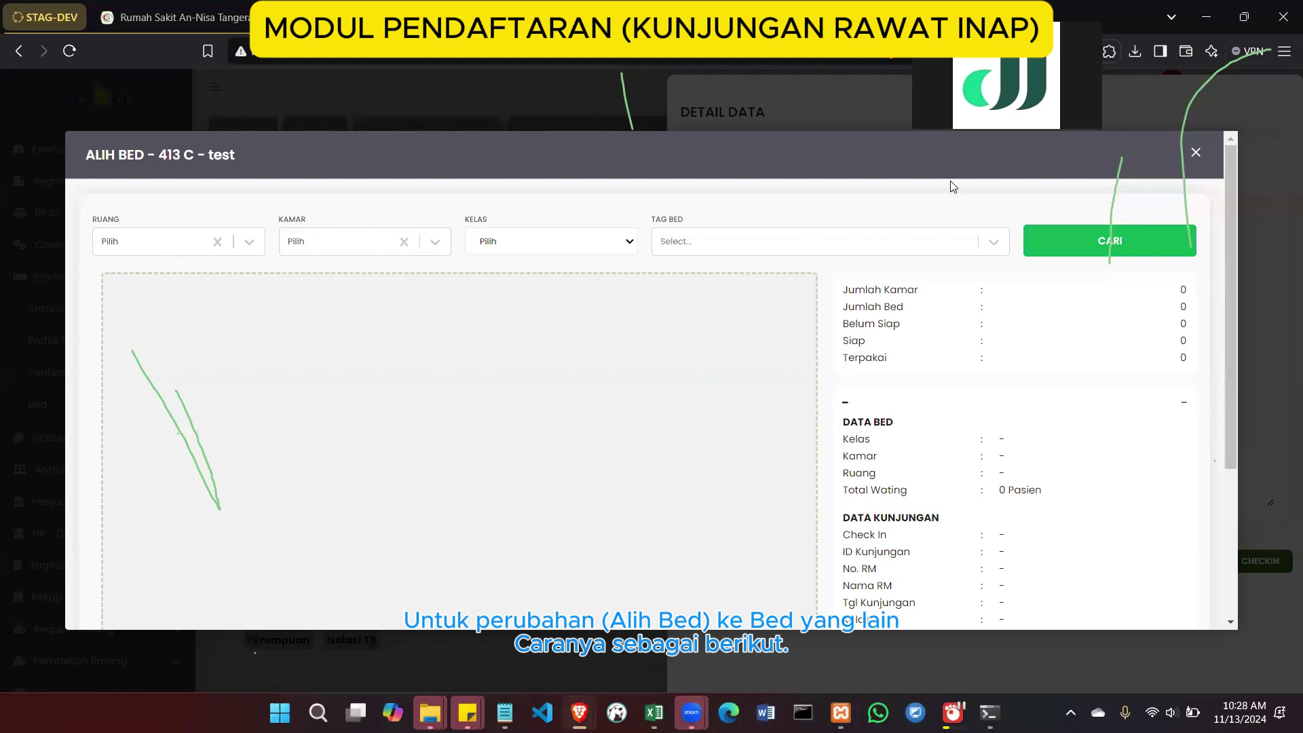
{"action": "left_click", "coordinate": [1193, 153]}
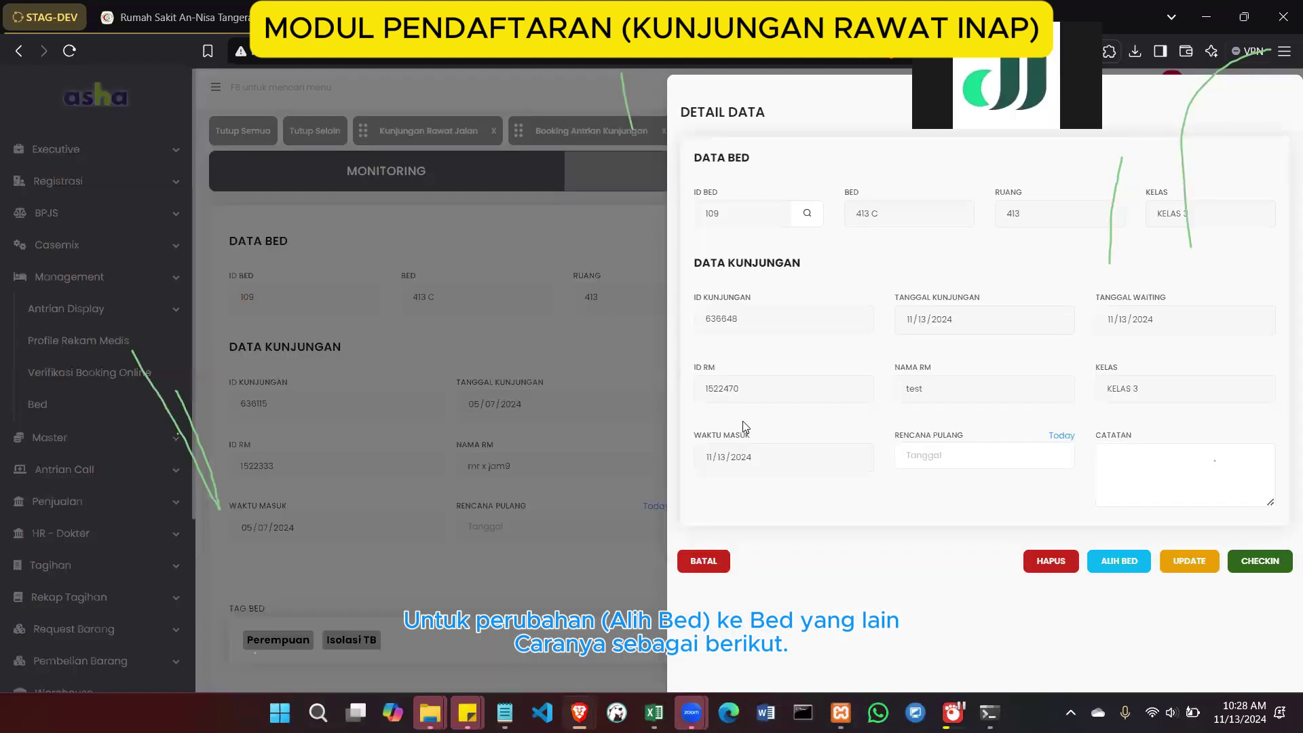
{"action": "left_click", "coordinate": [578, 315]}
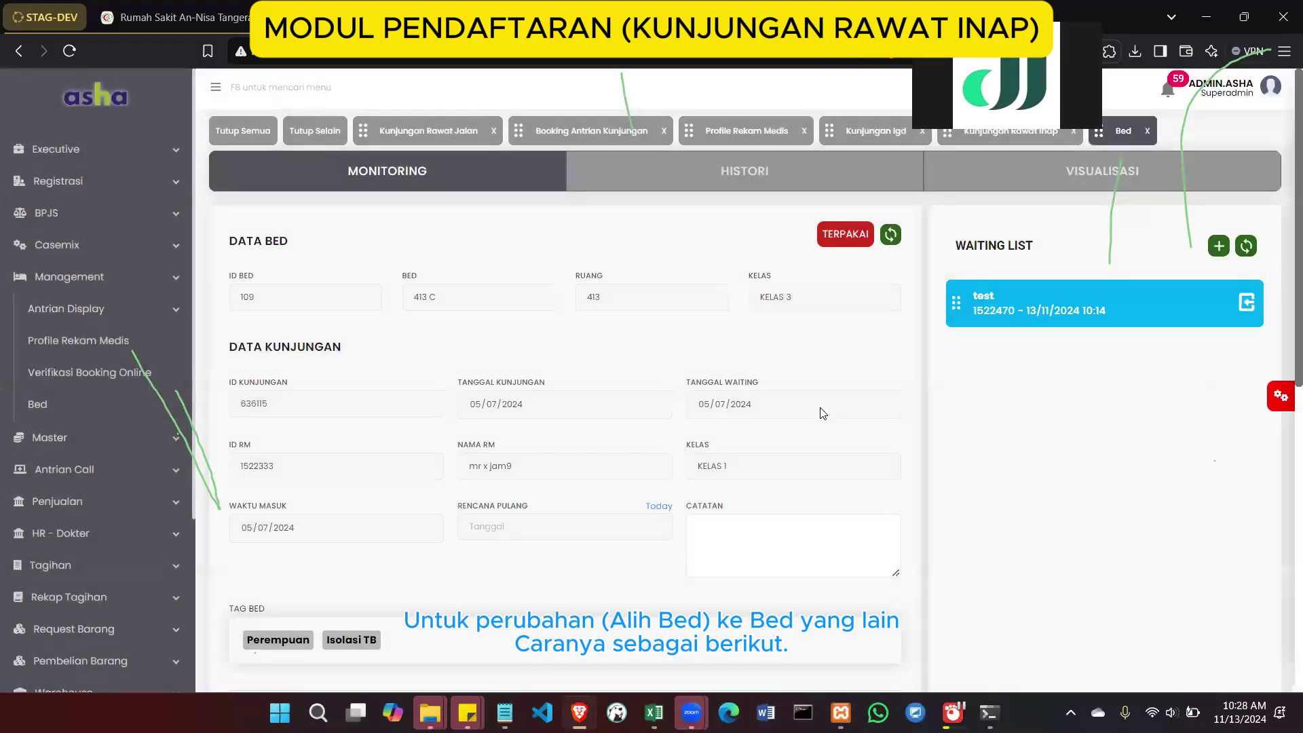
{"action": "left_click", "coordinate": [1246, 302]}
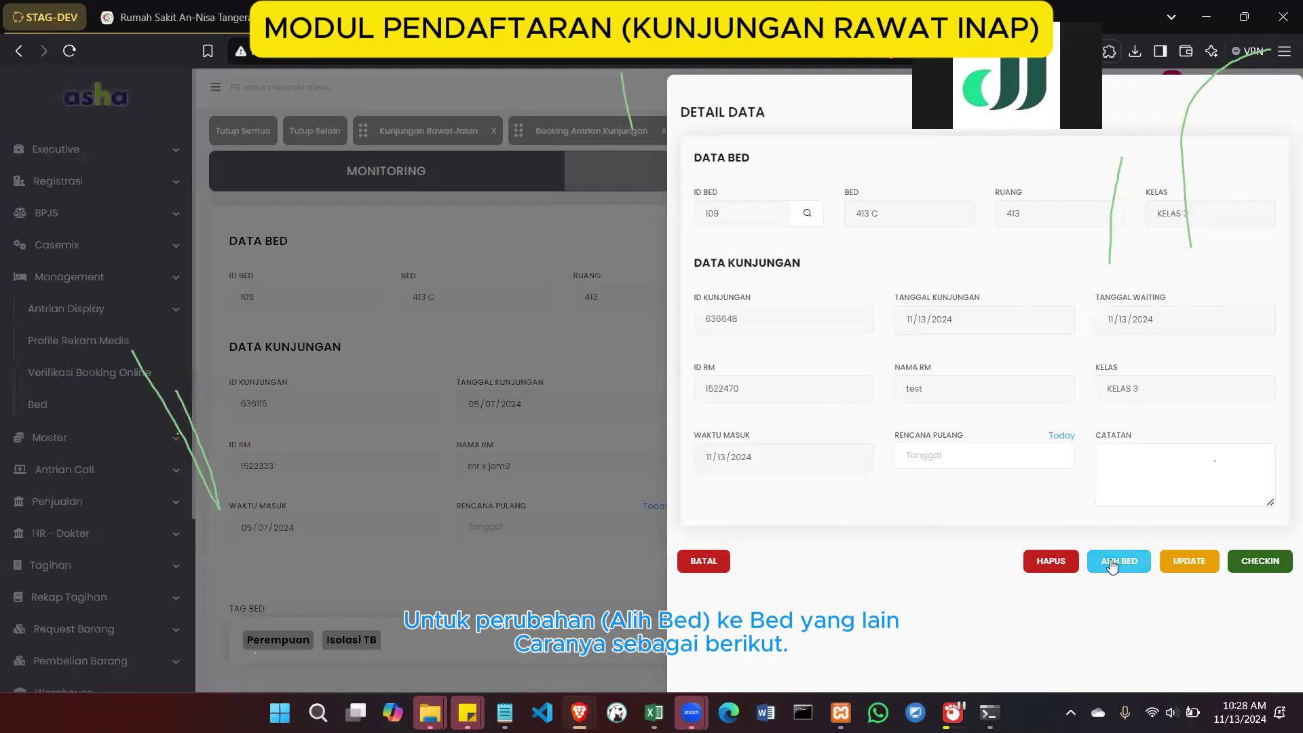
Close the patient detail panel, collapse the Management menu, and switch to Profile Rekam Medis
{"action": "left_click", "coordinate": [582, 372]}
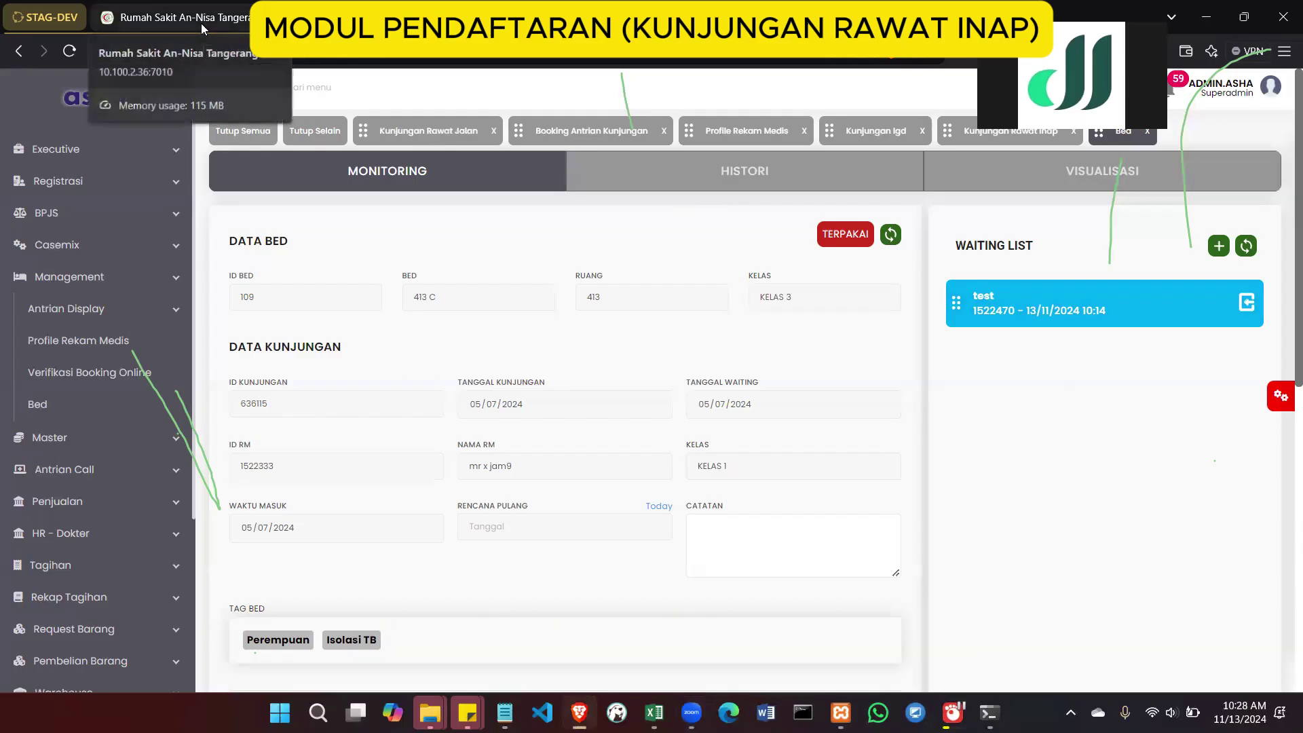
{"action": "left_click", "coordinate": [176, 282]}
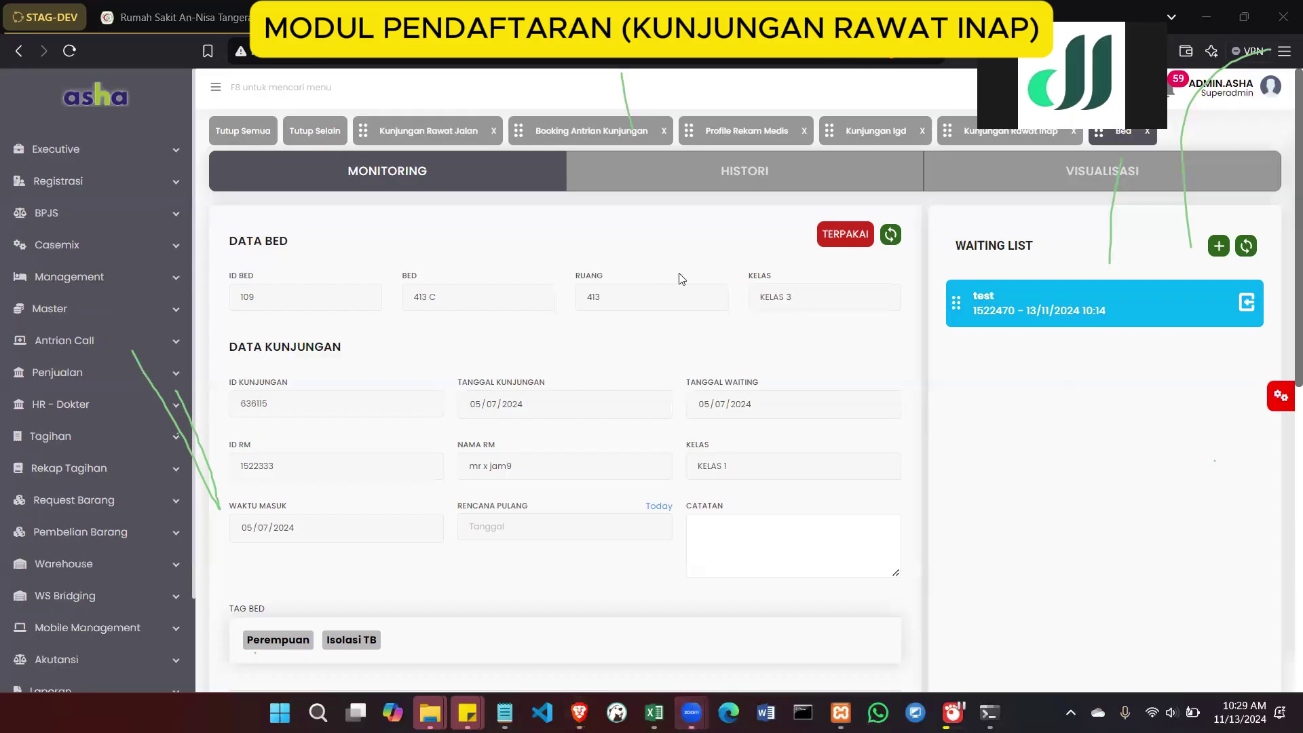
{"action": "left_click", "coordinate": [750, 132]}
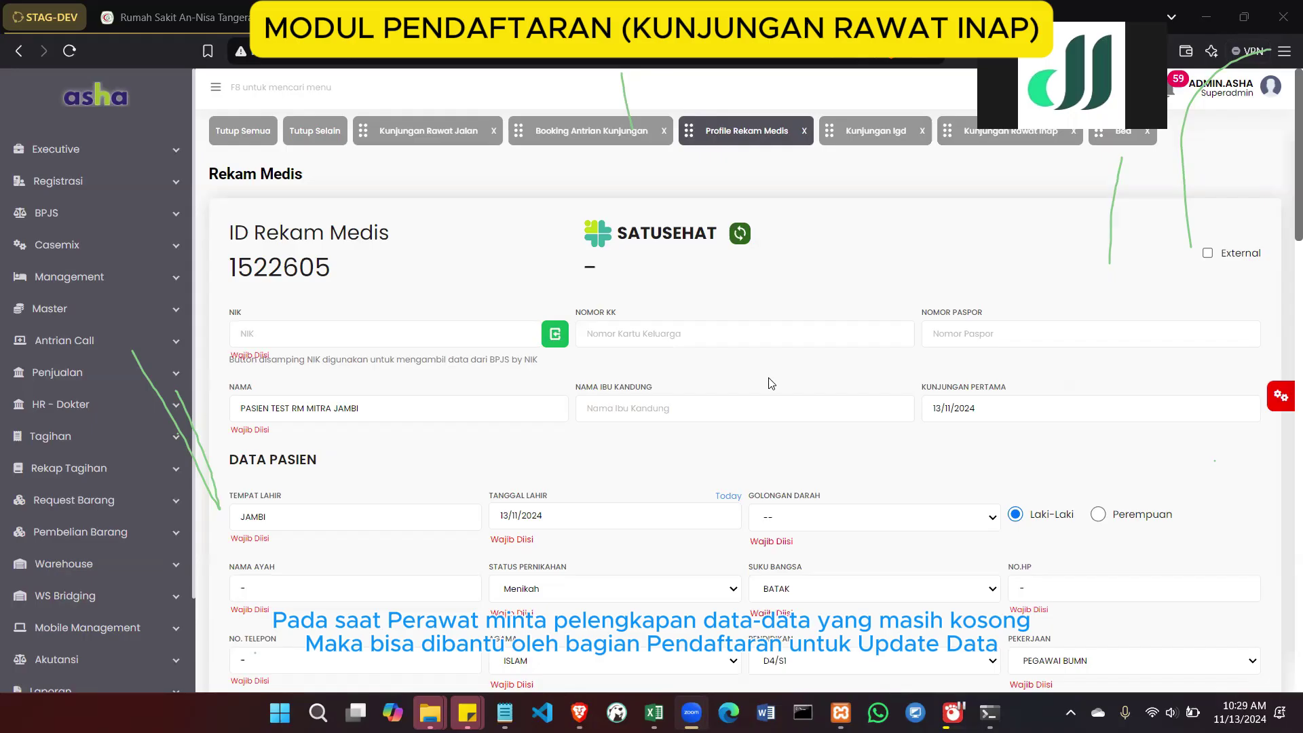
{"action": "scroll", "coordinate": [770, 383], "scroll_direction": "down", "scroll_amount": 6}
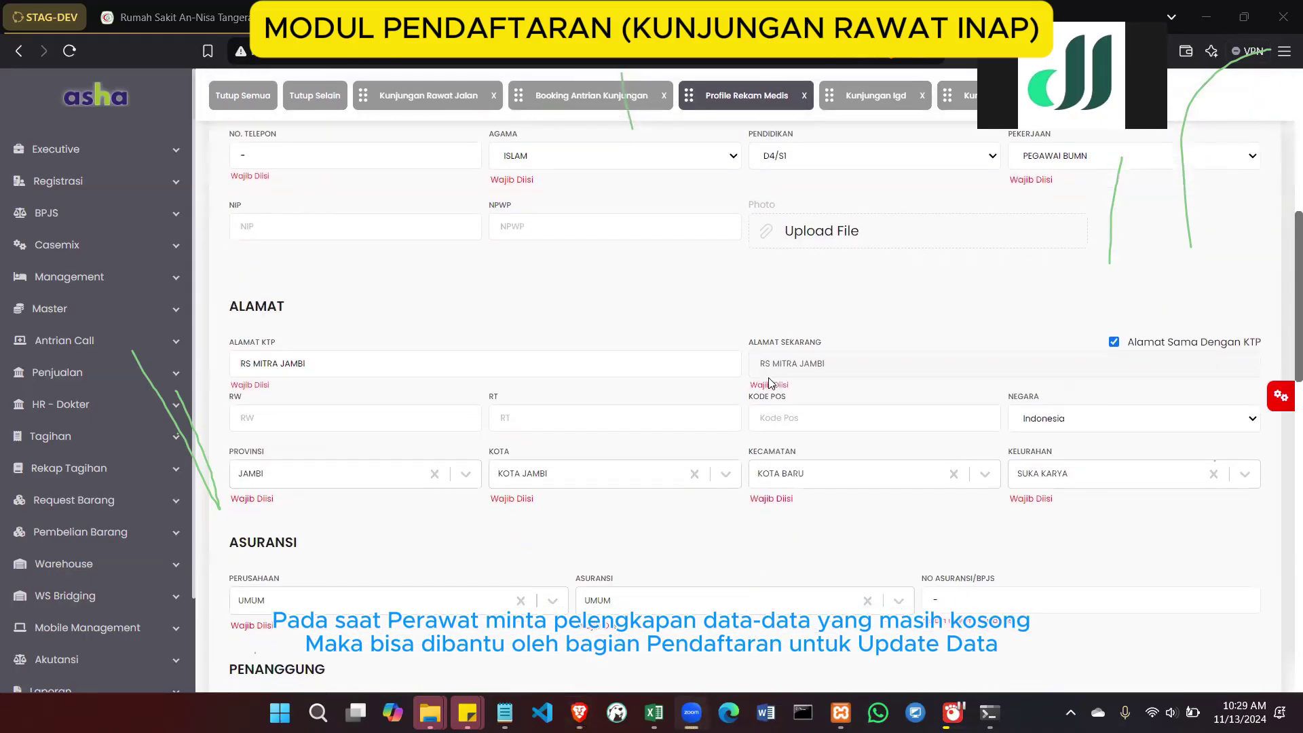
{"action": "scroll", "coordinate": [770, 384], "scroll_direction": "up", "scroll_amount": 8}
{"action": "scroll", "coordinate": [771, 383], "scroll_direction": "down", "scroll_amount": 9}
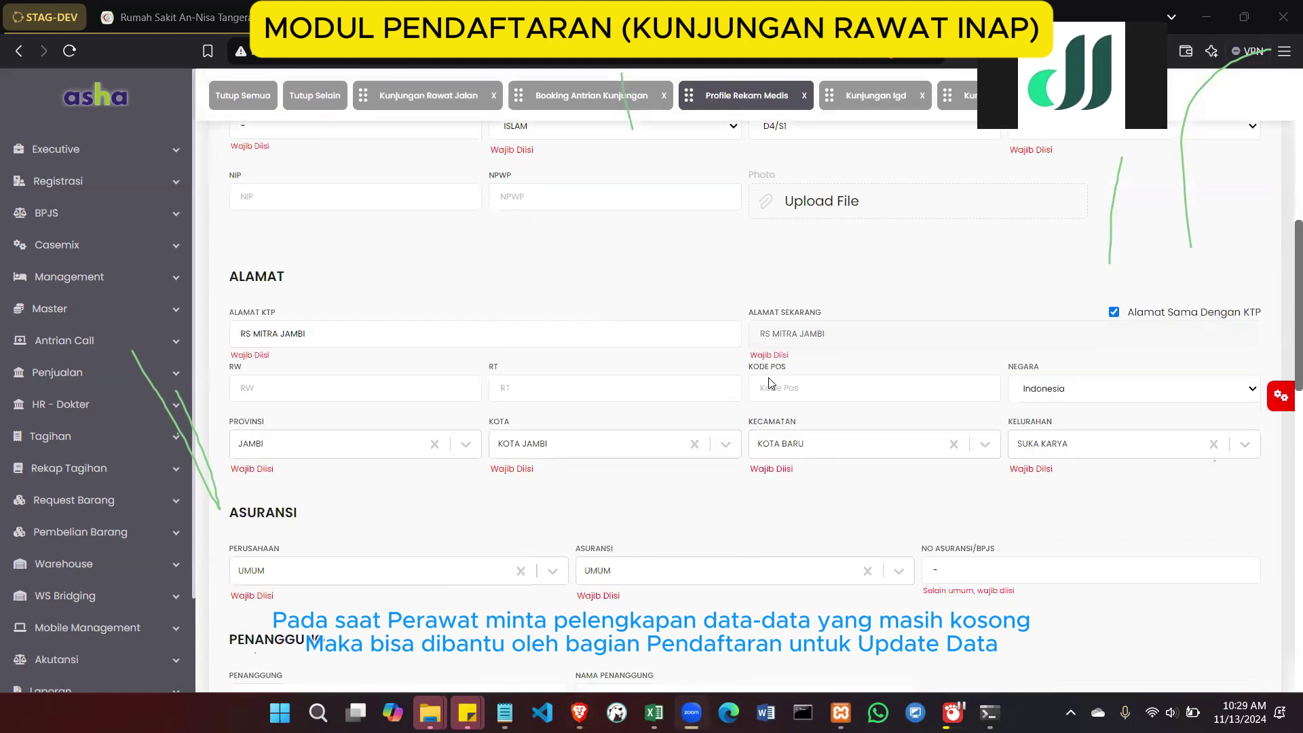
{"action": "scroll", "coordinate": [771, 383], "scroll_direction": "up", "scroll_amount": 5}
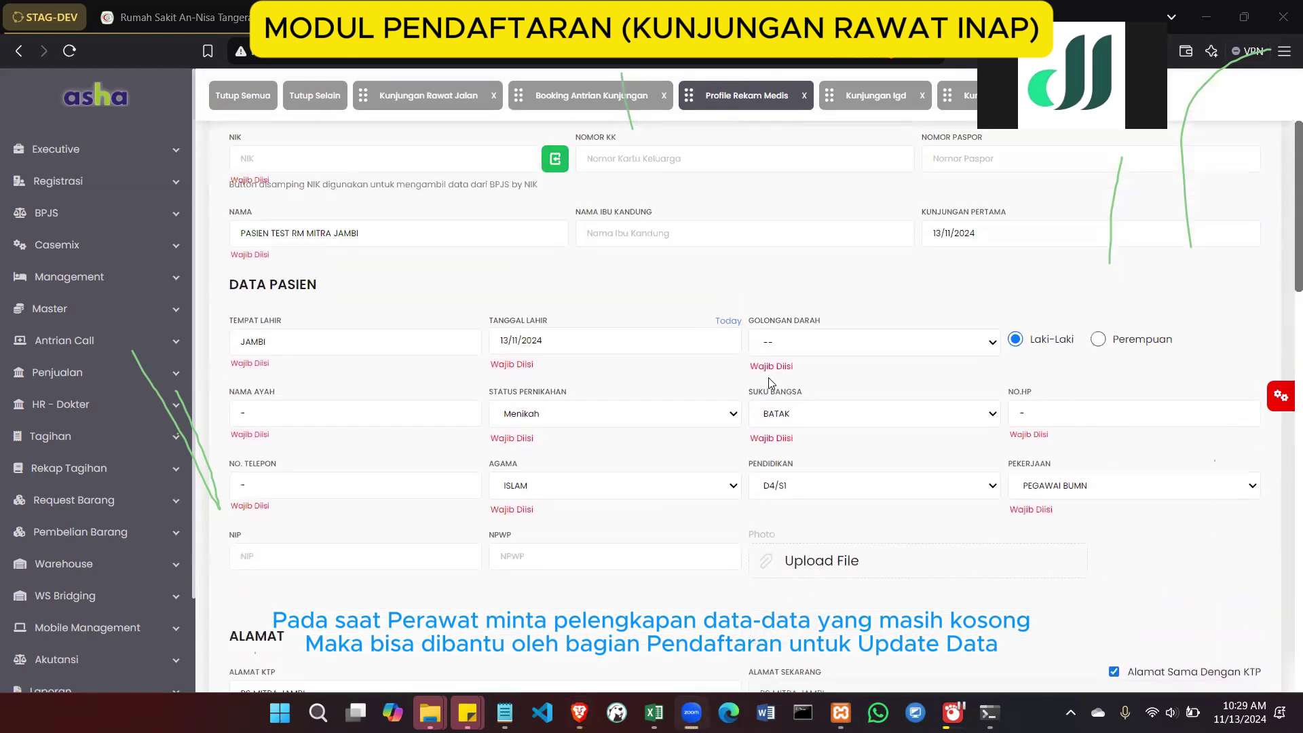
{"action": "scroll", "coordinate": [771, 383], "scroll_direction": "up", "scroll_amount": 2}
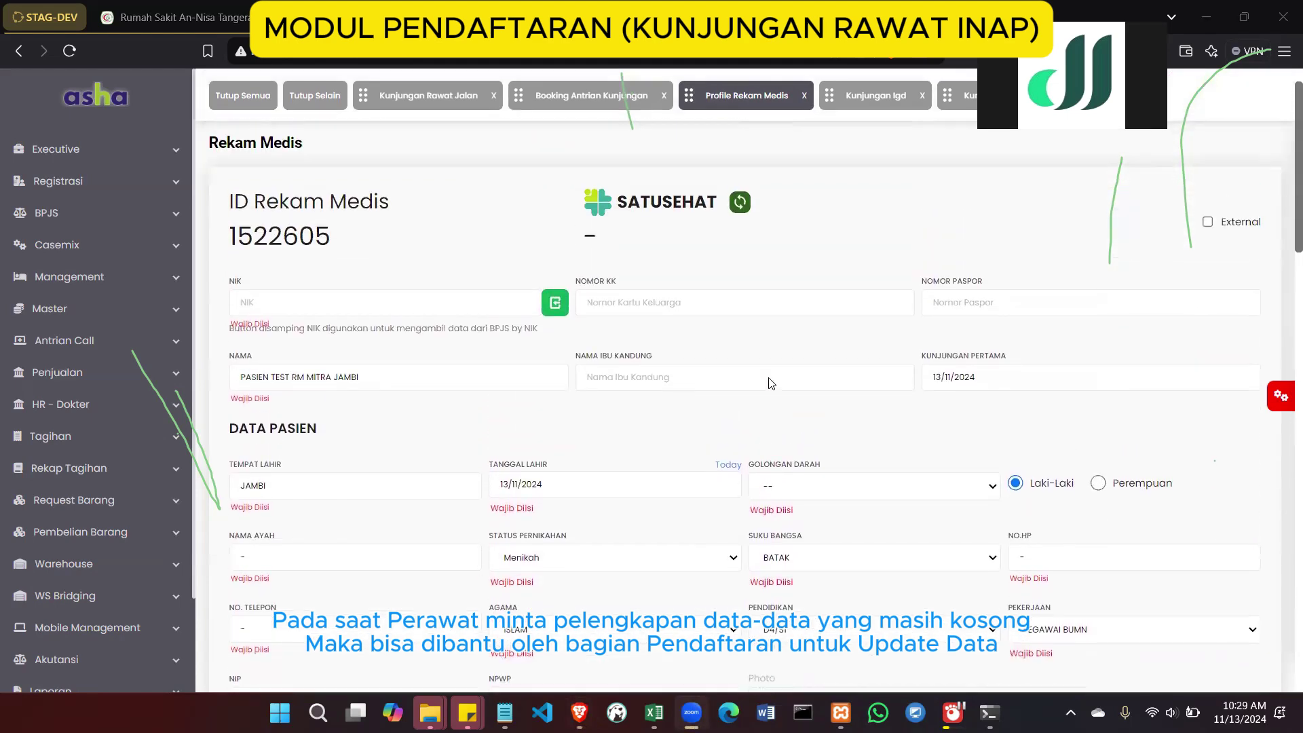
{"action": "scroll", "coordinate": [771, 383], "scroll_direction": "down", "scroll_amount": 1}
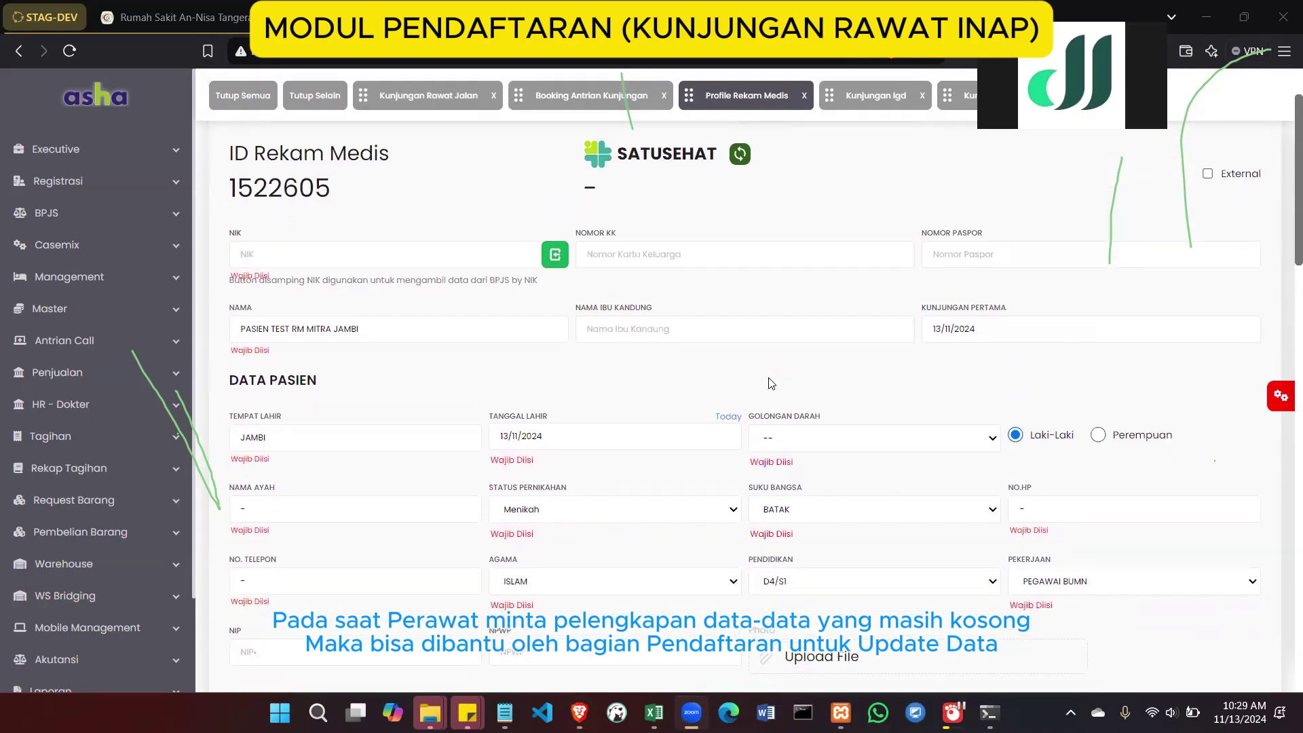
{"action": "scroll", "coordinate": [770, 384], "scroll_direction": "up", "scroll_amount": 2}
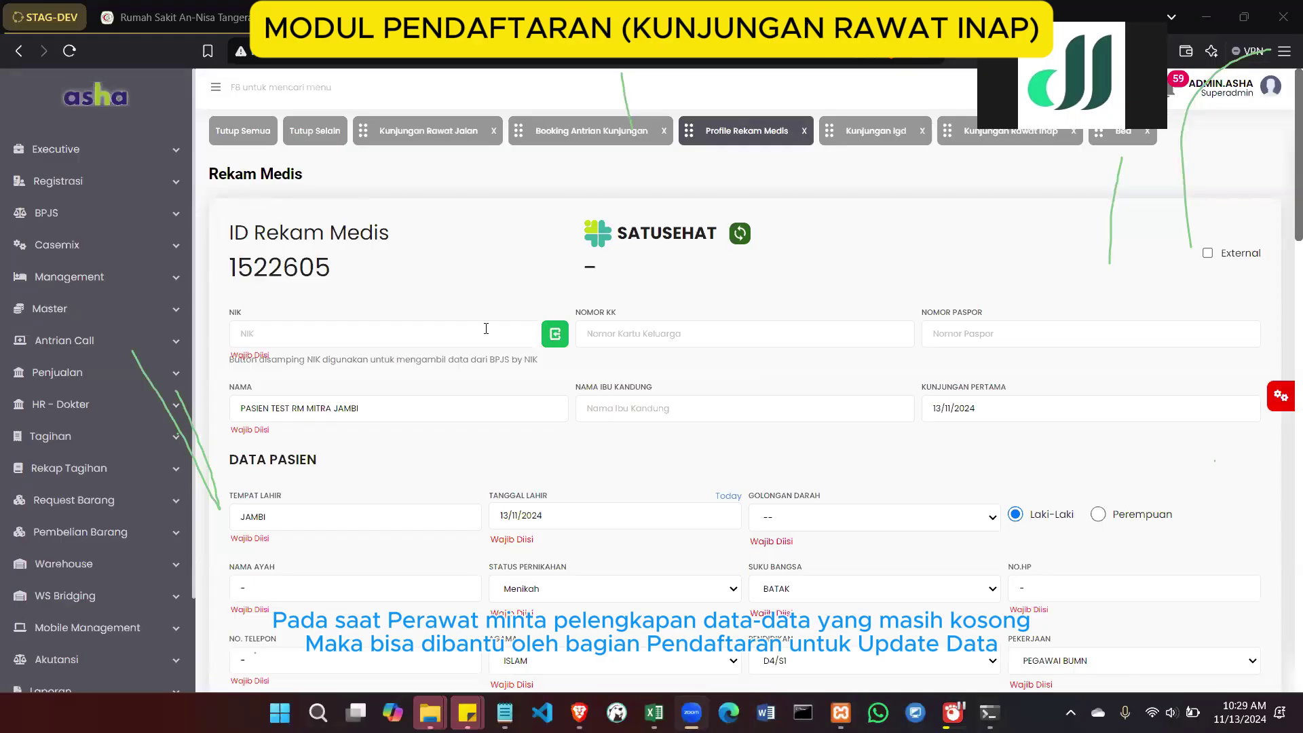
{"action": "scroll", "coordinate": [462, 392], "scroll_direction": "down", "scroll_amount": 10}
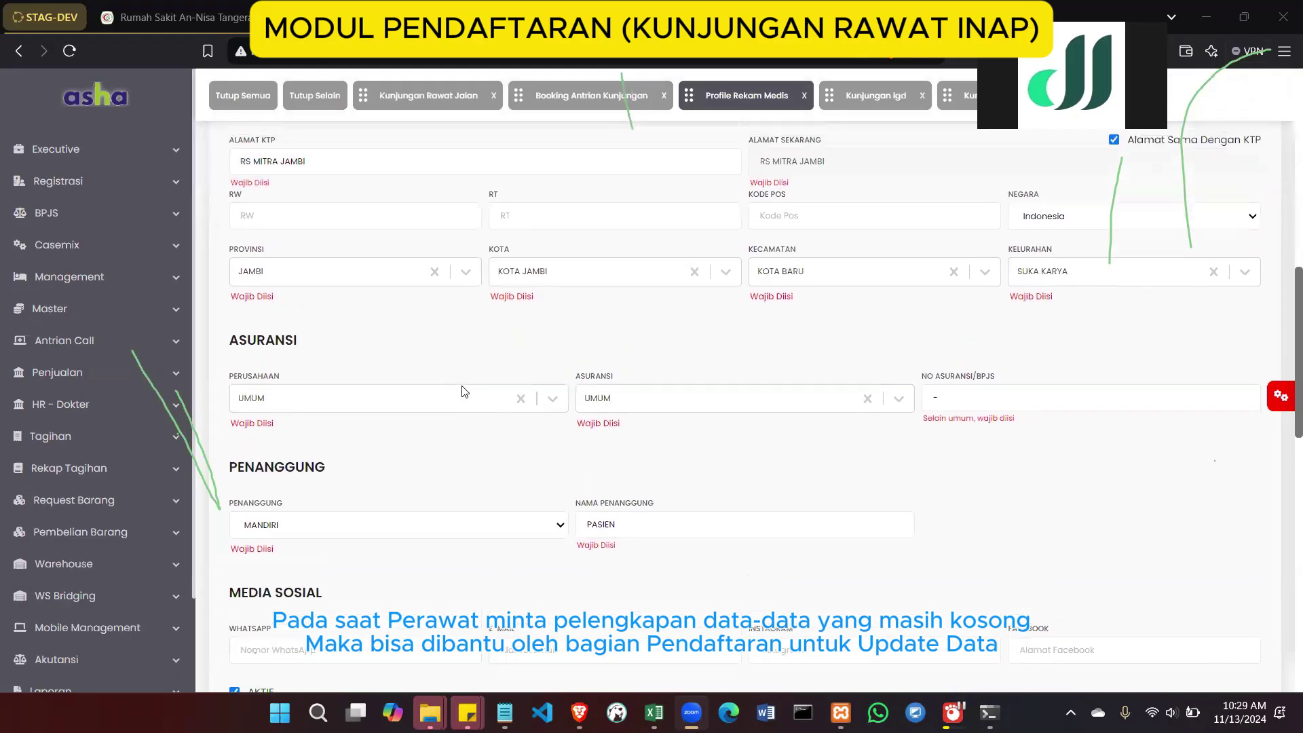
{"action": "scroll", "coordinate": [462, 392], "scroll_direction": "down", "scroll_amount": 2}
{"action": "scroll", "coordinate": [462, 391], "scroll_direction": "down", "scroll_amount": 3}
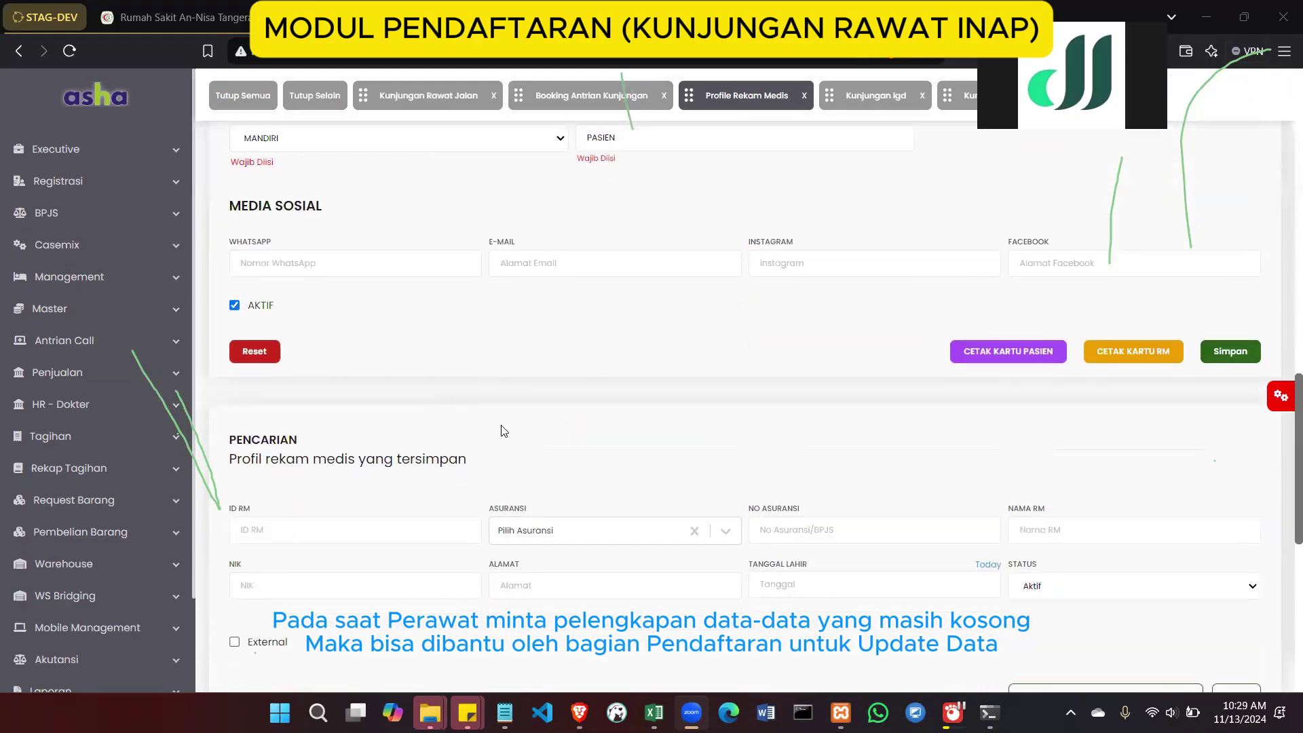
{"action": "scroll", "coordinate": [501, 431], "scroll_direction": "down", "scroll_amount": 5}
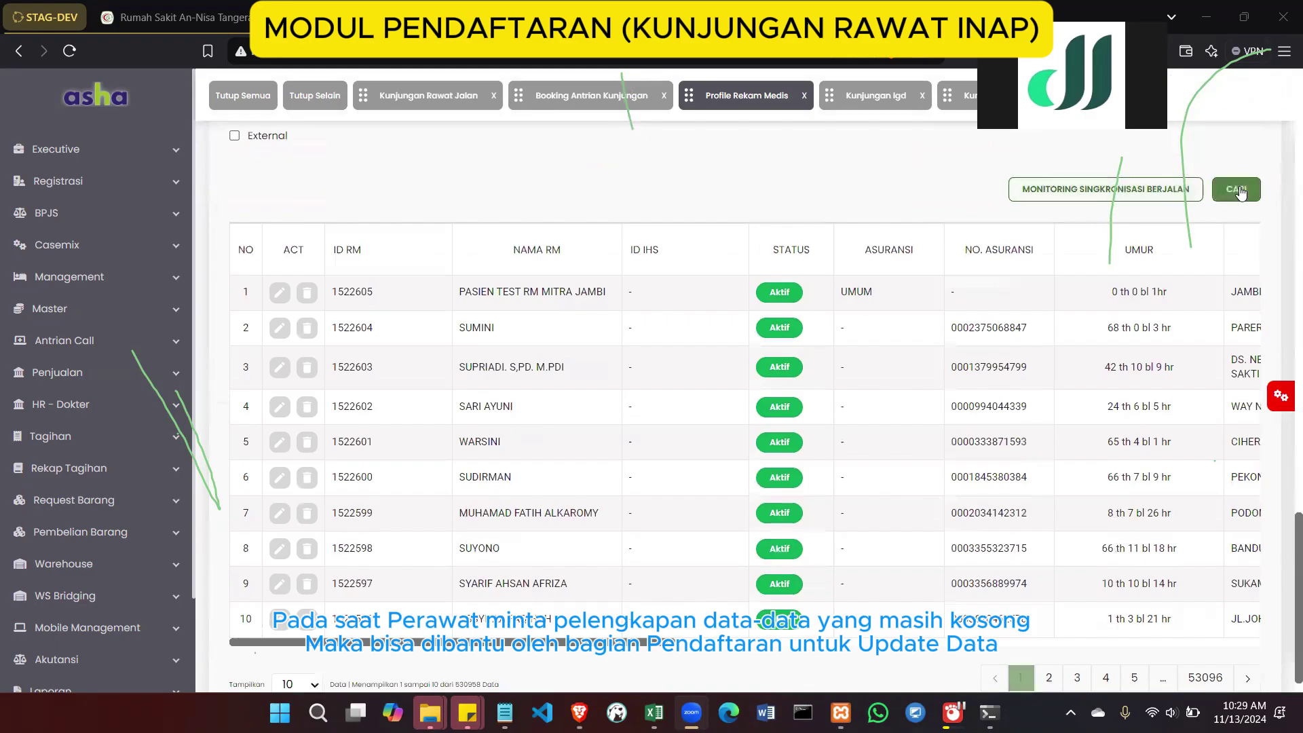
Search saved medical record profiles and load the second patient's profile into the form for editing
{"action": "left_click", "coordinate": [1235, 190]}
{"action": "scroll", "coordinate": [718, 261], "scroll_direction": "up", "scroll_amount": 3}
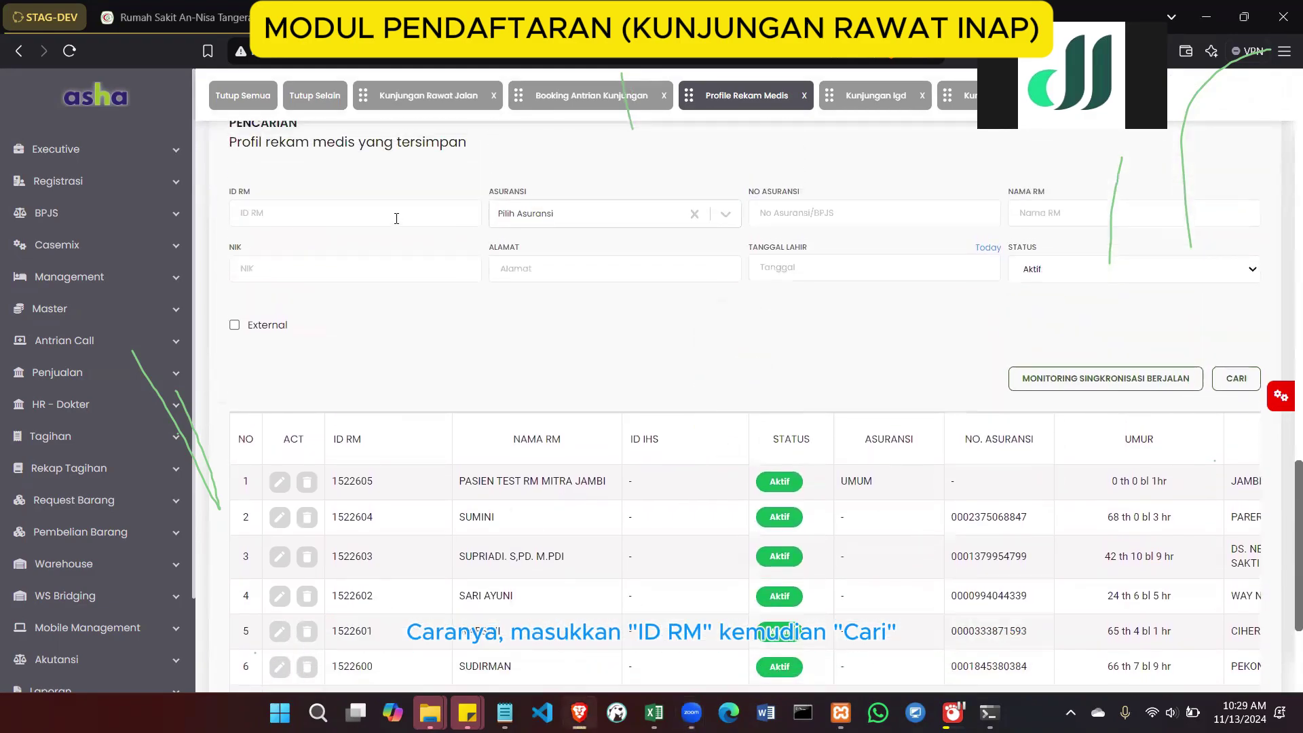
{"action": "left_click", "coordinate": [395, 214]}
{"action": "left_click", "coordinate": [540, 330]}
{"action": "left_click", "coordinate": [279, 520]}
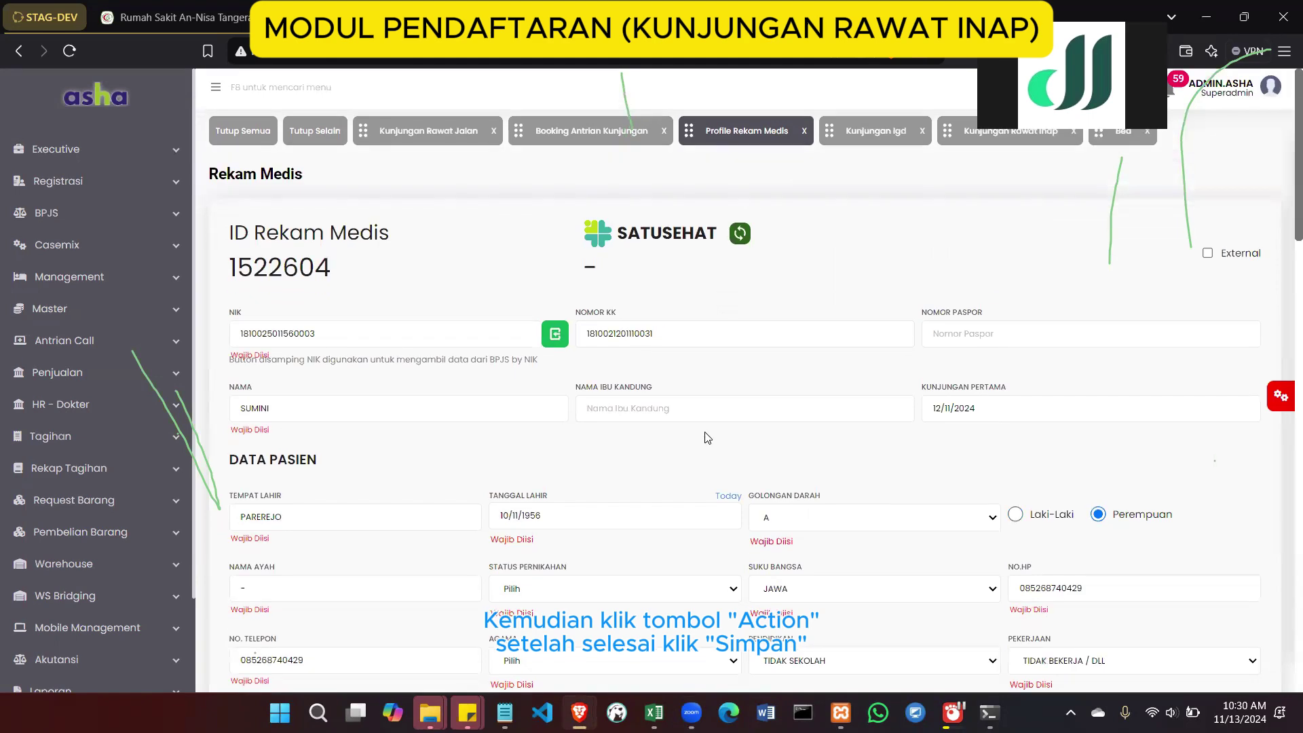
{"action": "scroll", "coordinate": [706, 437], "scroll_direction": "down", "scroll_amount": 5}
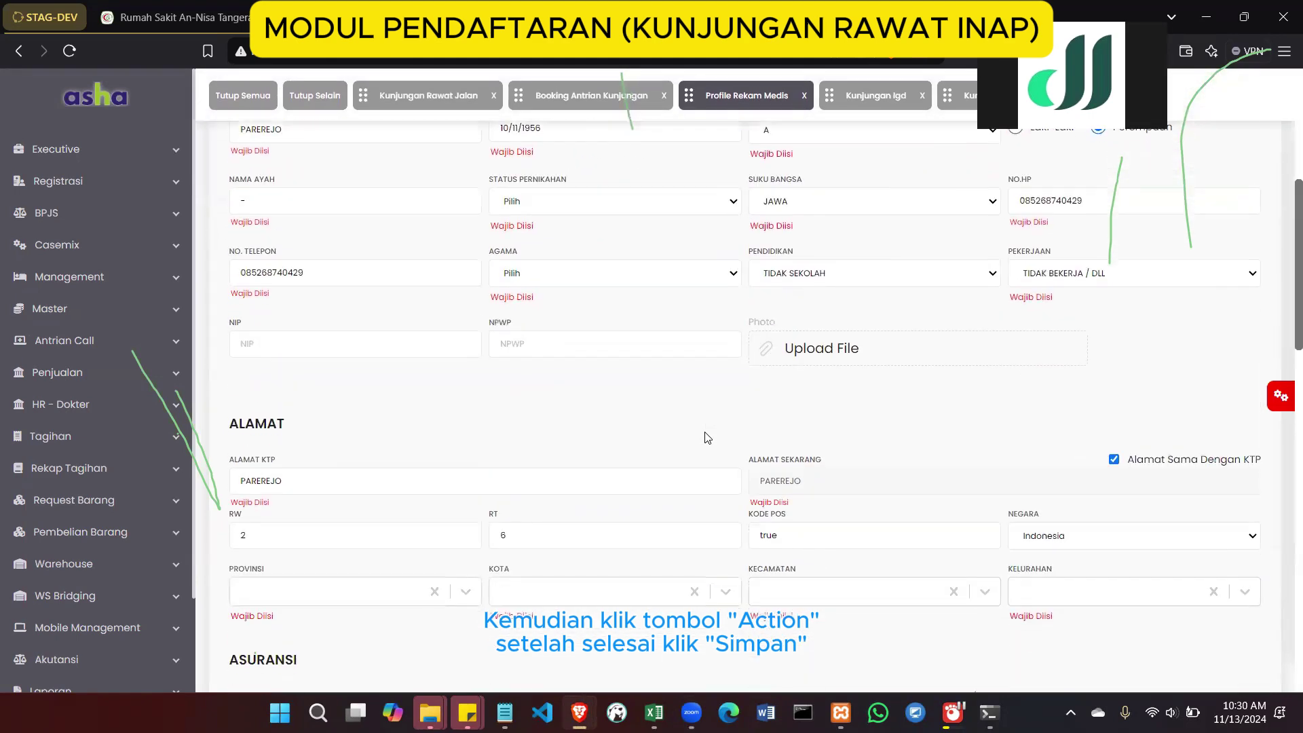
{"action": "scroll", "coordinate": [706, 438], "scroll_direction": "down", "scroll_amount": 10}
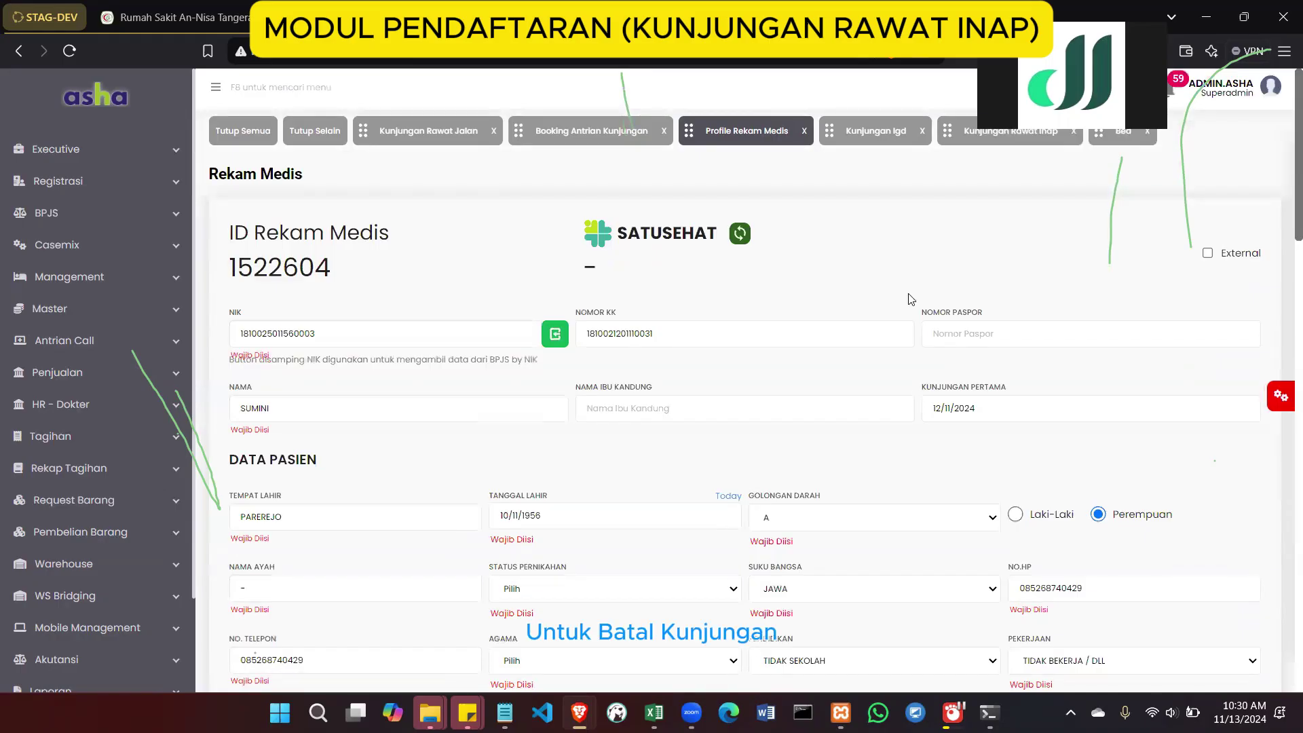
Return to the Kunjungan Rawat Jalan visit with queue D-101 and bring the Batal Kunjungan button into view
{"action": "left_click", "coordinate": [428, 130]}
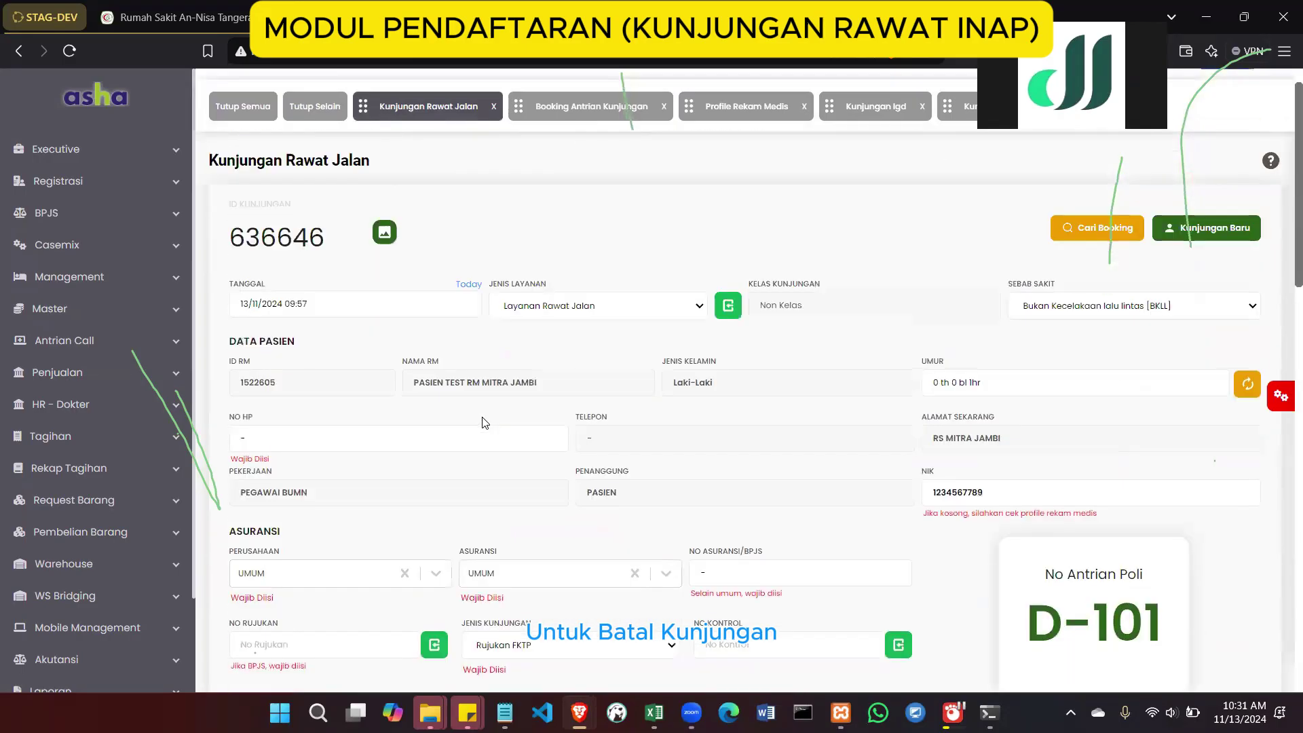
{"action": "scroll", "coordinate": [485, 422], "scroll_direction": "down", "scroll_amount": 10}
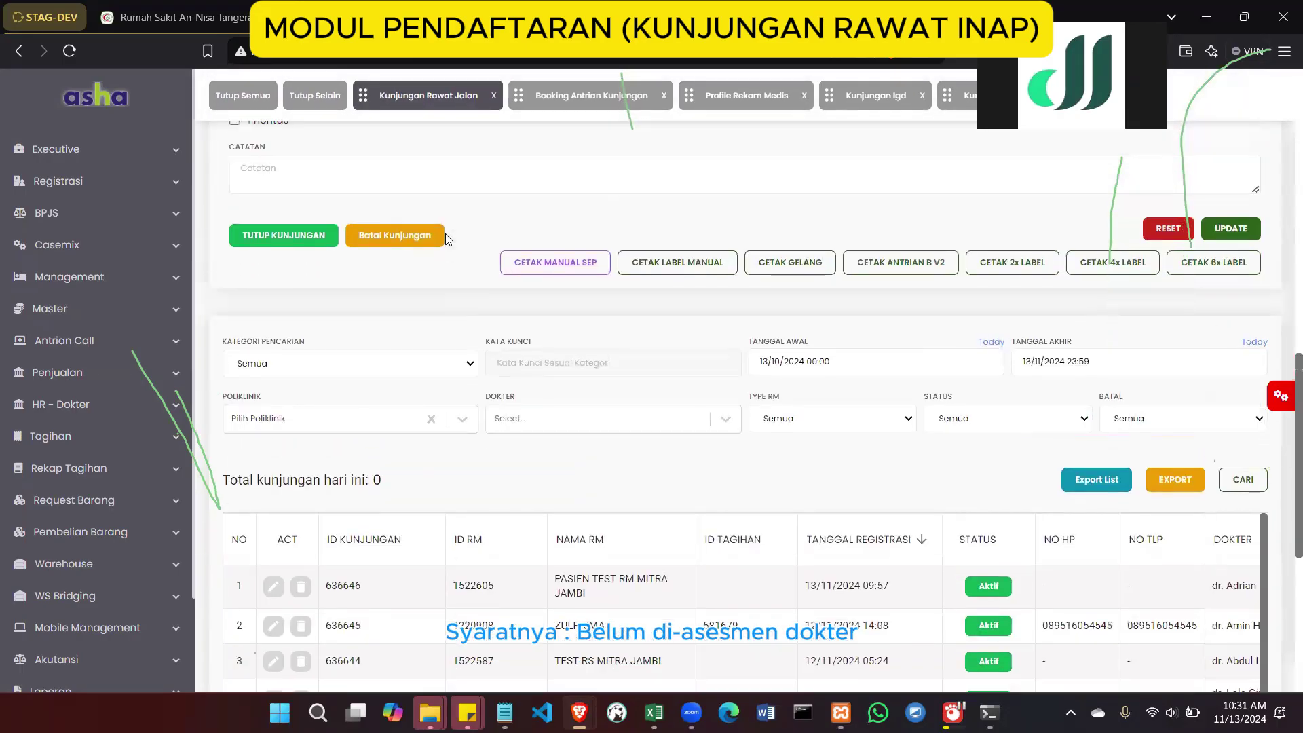
{"action": "scroll", "coordinate": [573, 216], "scroll_direction": "up", "scroll_amount": 10}
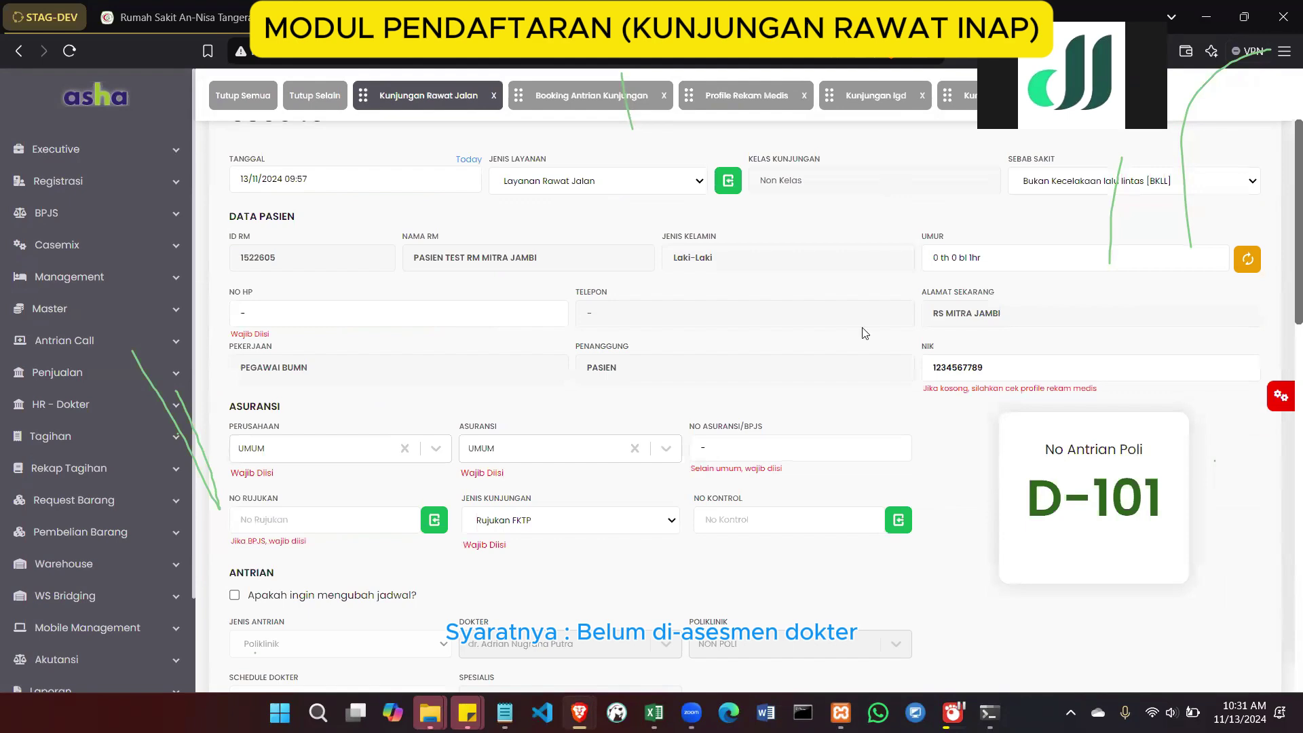
{"action": "scroll", "coordinate": [865, 326], "scroll_direction": "up", "scroll_amount": 2}
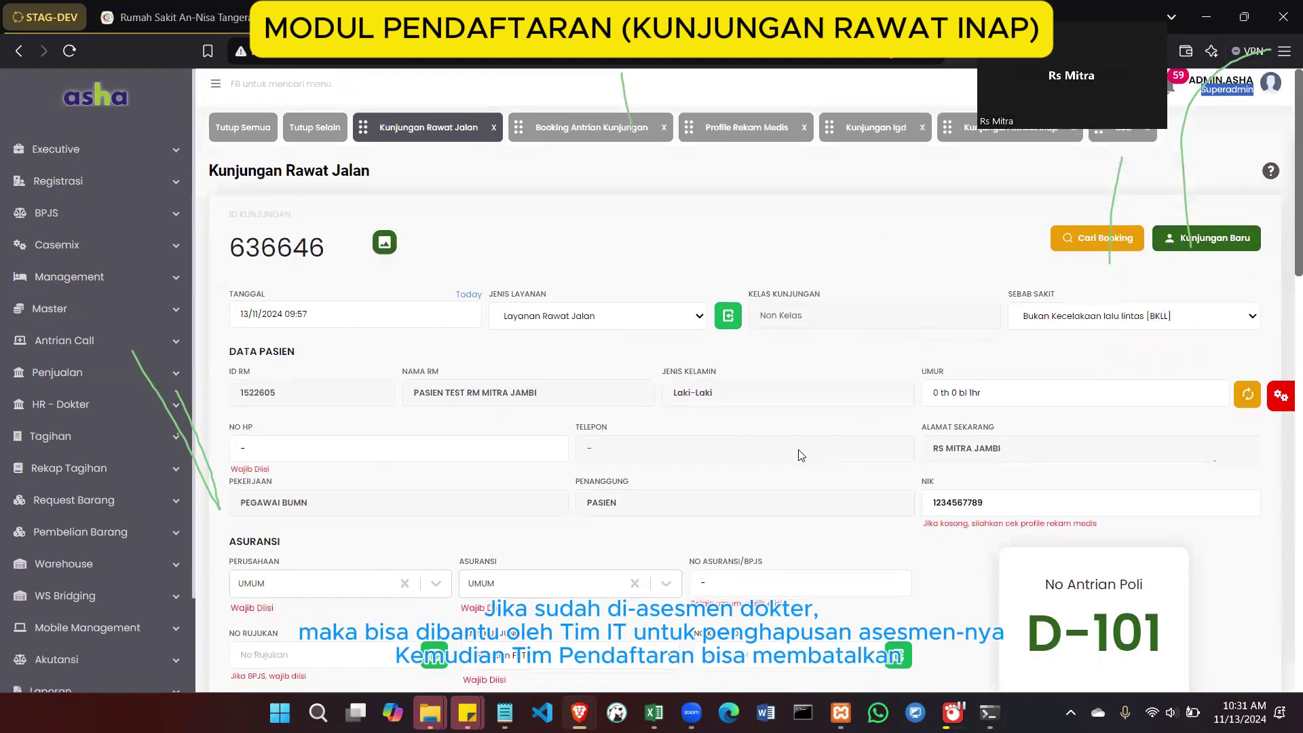
{"action": "scroll", "coordinate": [802, 455], "scroll_direction": "down", "scroll_amount": 6}
{"action": "scroll", "coordinate": [689, 523], "scroll_direction": "down", "scroll_amount": 3}
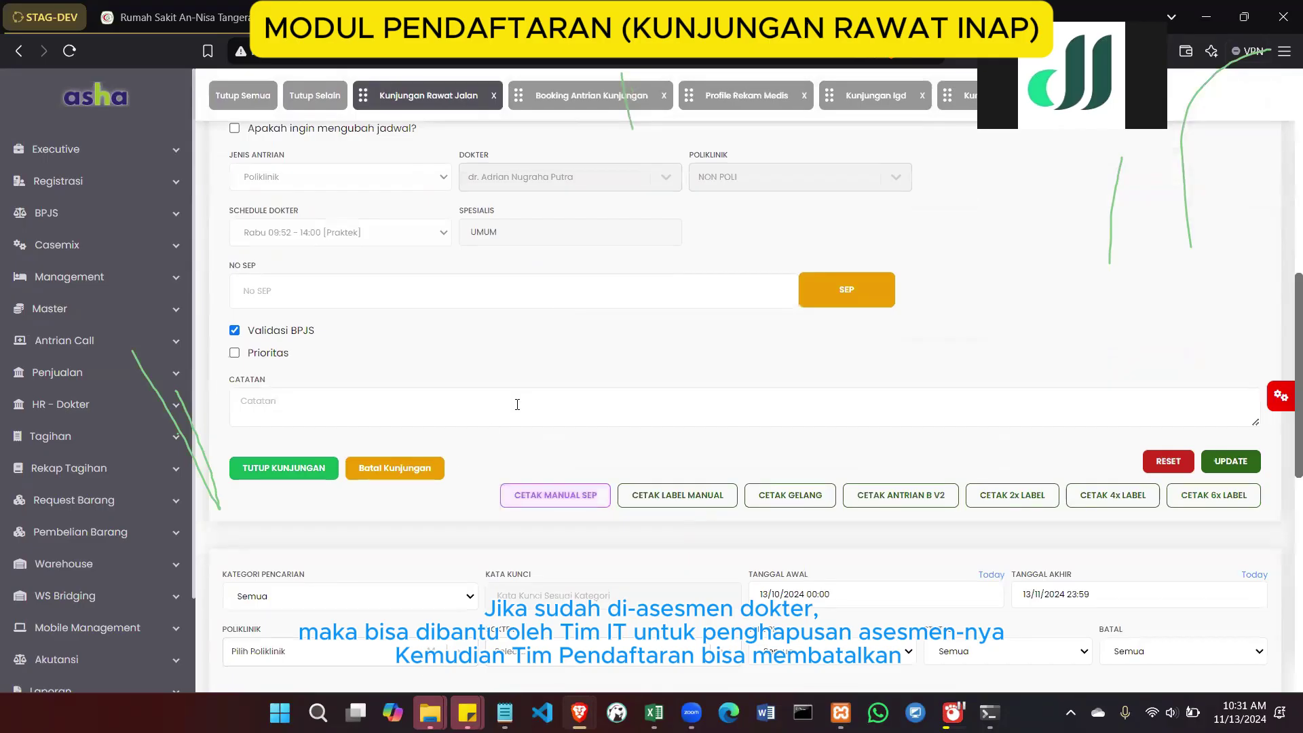
{"action": "scroll", "coordinate": [517, 405], "scroll_direction": "up", "scroll_amount": 9}
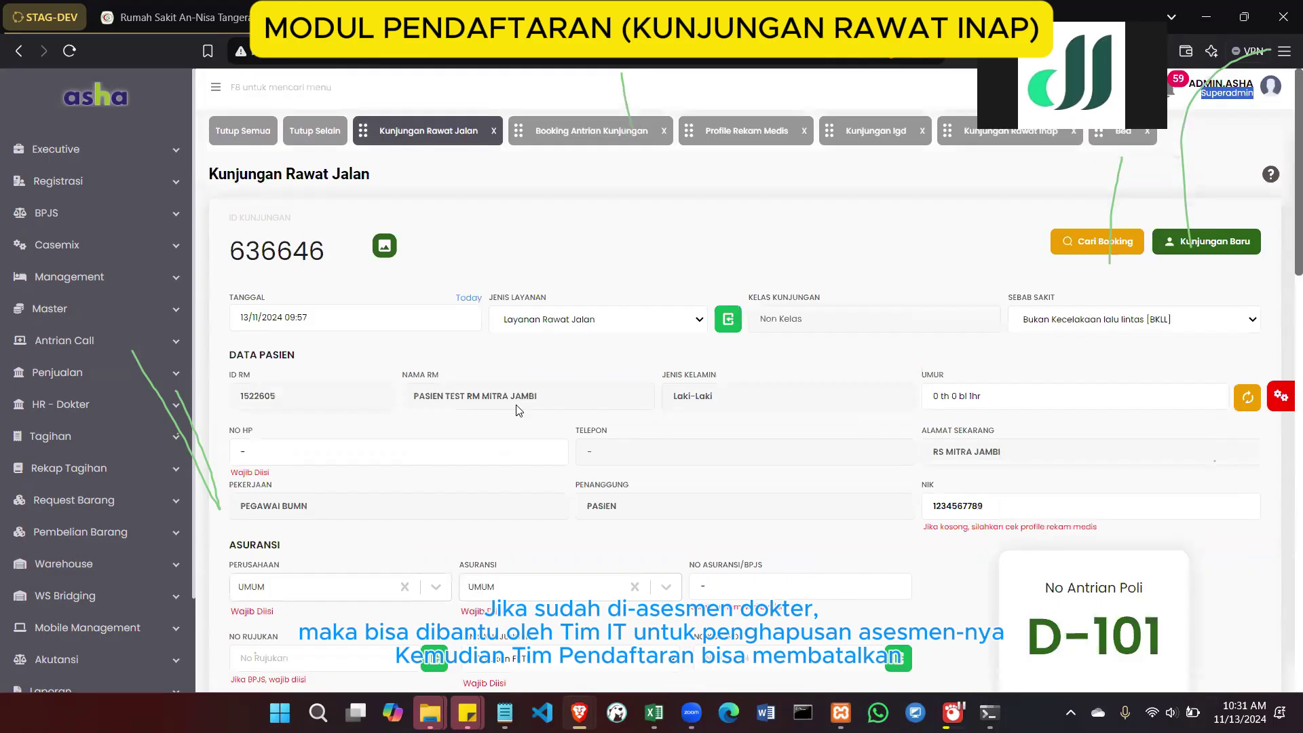
{"action": "scroll", "coordinate": [517, 409], "scroll_direction": "down", "scroll_amount": 3}
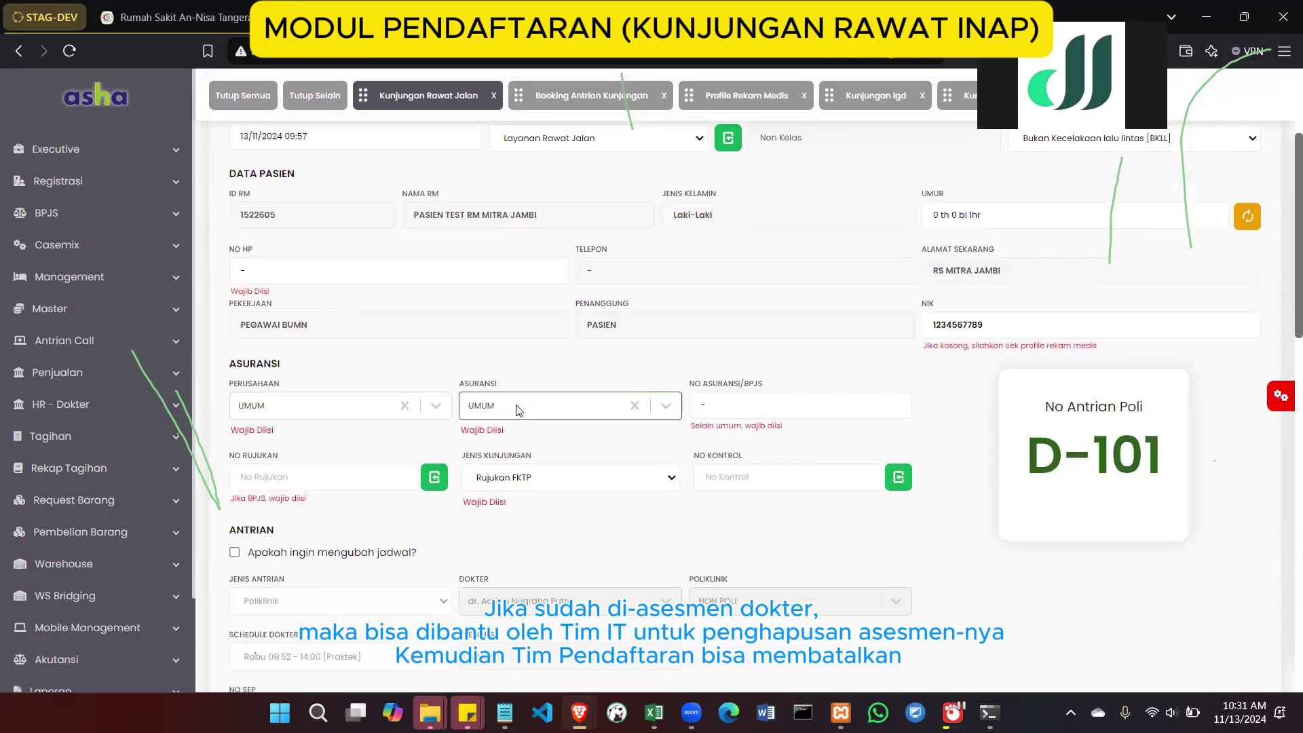
{"action": "scroll", "coordinate": [517, 409], "scroll_direction": "down", "scroll_amount": 5}
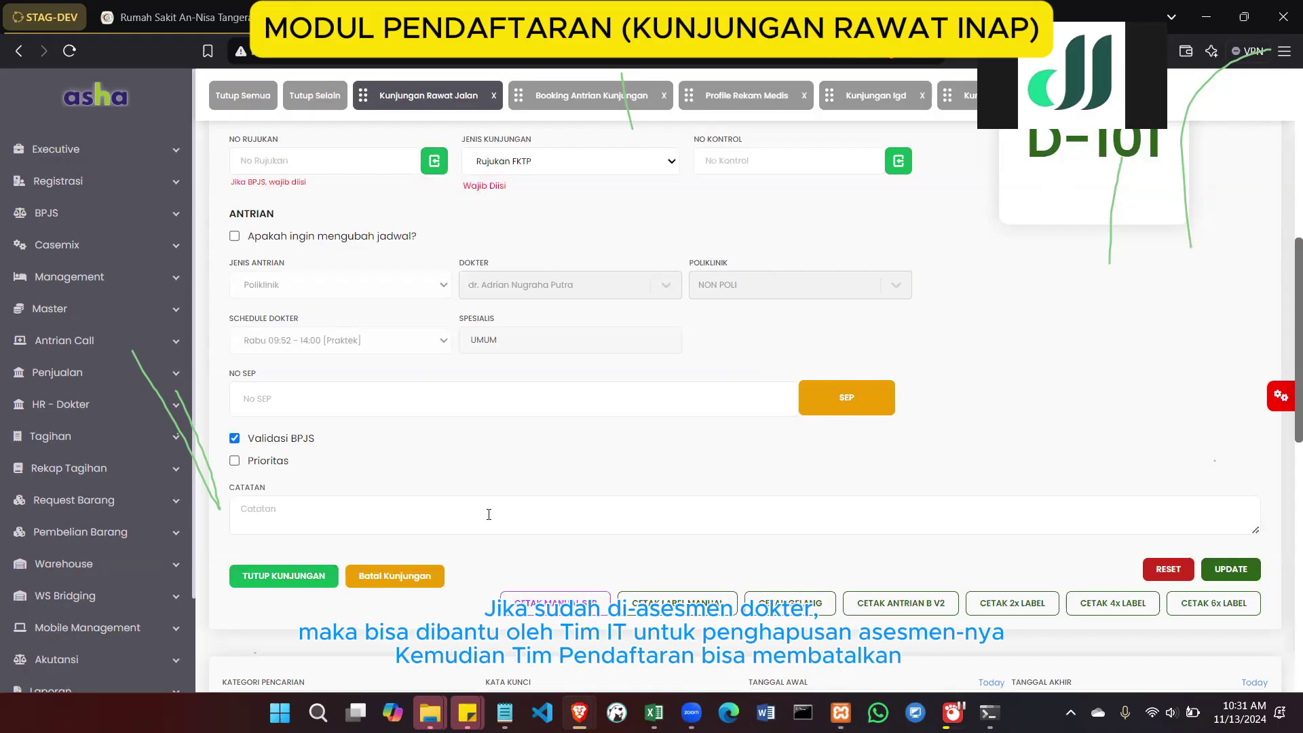
Cancel the outpatient visit with reason 'BATAL BEROBAT' so it shows Dibatalkan in the list
{"action": "left_click", "coordinate": [421, 575]}
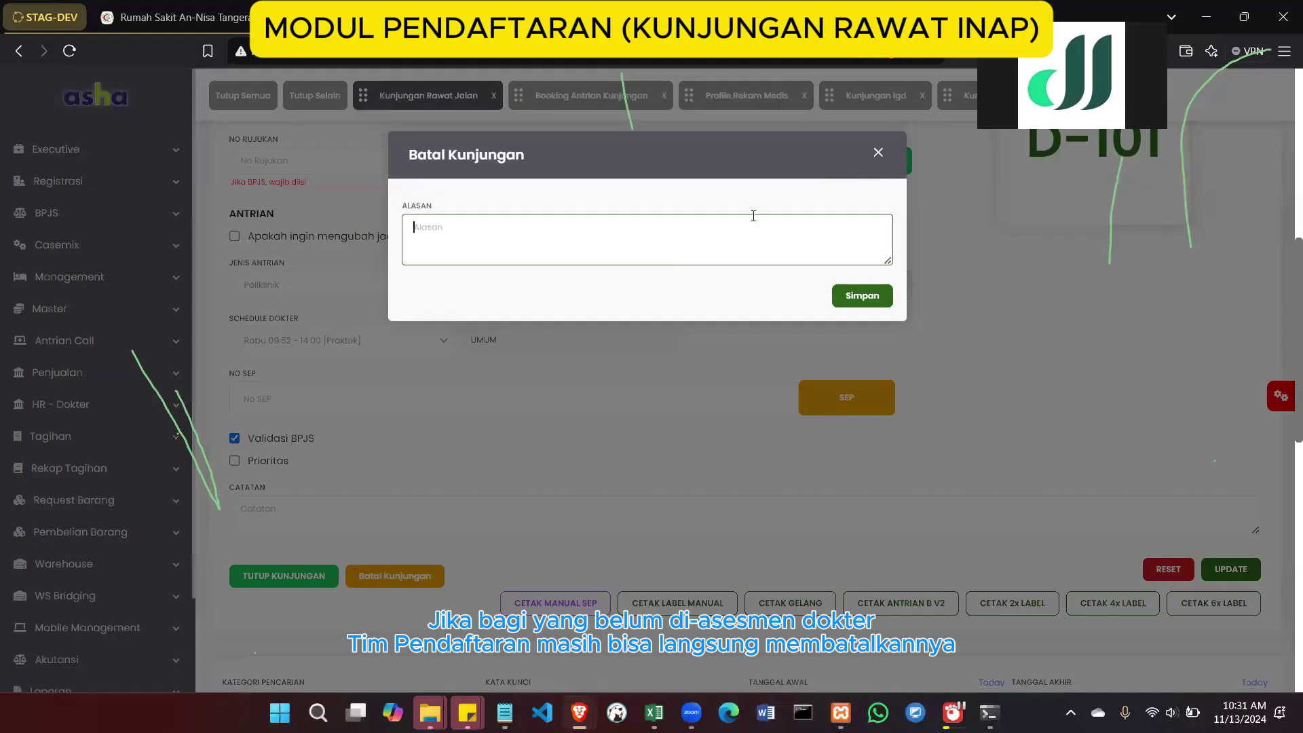
{"action": "type", "text": "BATAL BEROBAT"}
{"action": "left_click", "coordinate": [860, 297]}
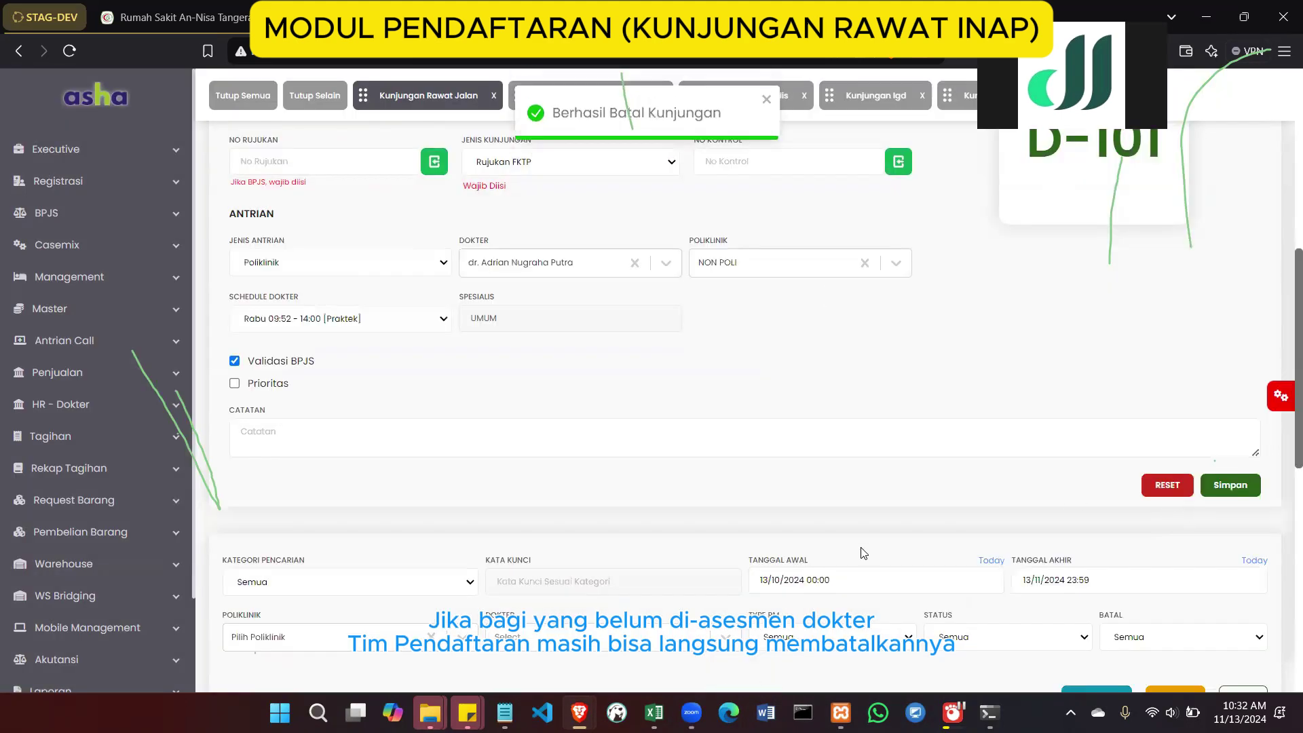
{"action": "scroll", "coordinate": [861, 552], "scroll_direction": "down", "scroll_amount": 4}
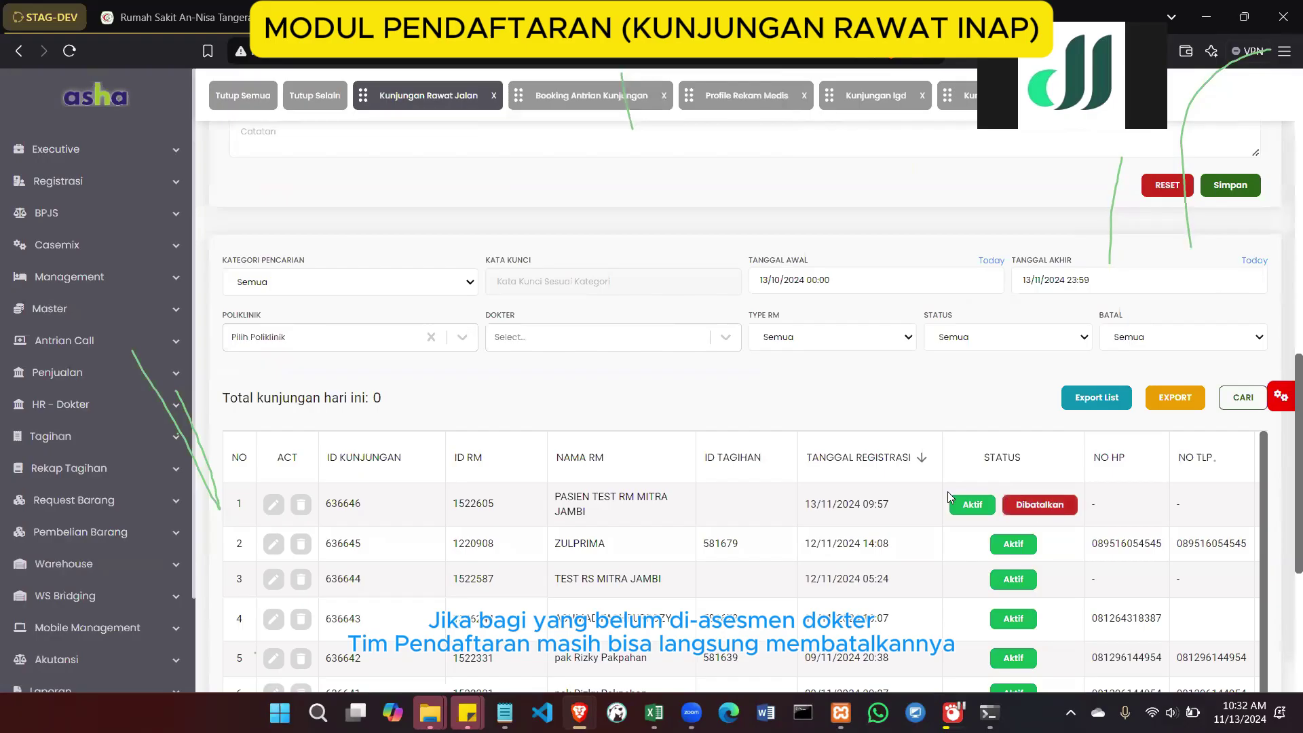
Reload the cancelled row-1 visit's patient into a blank Kunjungan Rawat Jalan form
{"action": "scroll", "coordinate": [948, 493], "scroll_direction": "right", "scroll_amount": 3}
{"action": "scroll", "coordinate": [947, 491], "scroll_direction": "right", "scroll_amount": 8}
{"action": "scroll", "coordinate": [947, 491], "scroll_direction": "left", "scroll_amount": 11}
{"action": "scroll", "coordinate": [809, 452], "scroll_direction": "up", "scroll_amount": 8}
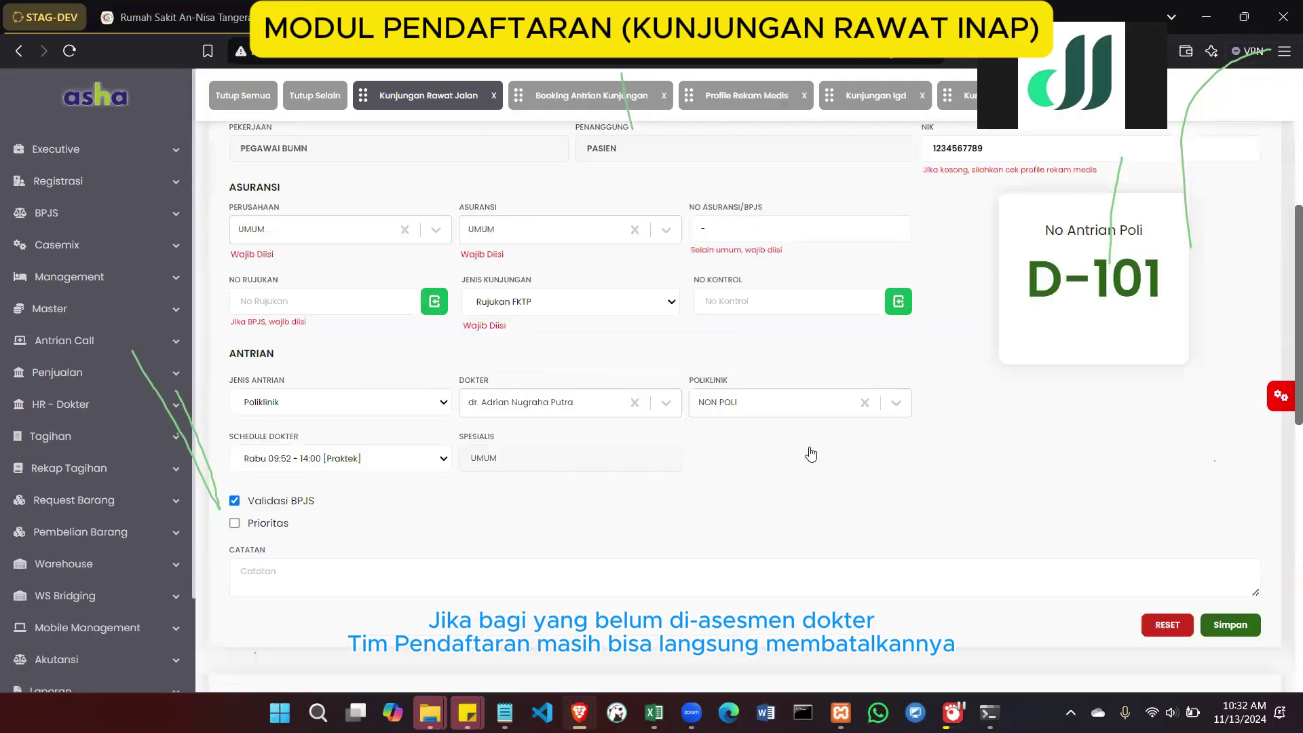
{"action": "scroll", "coordinate": [810, 453], "scroll_direction": "up", "scroll_amount": 4}
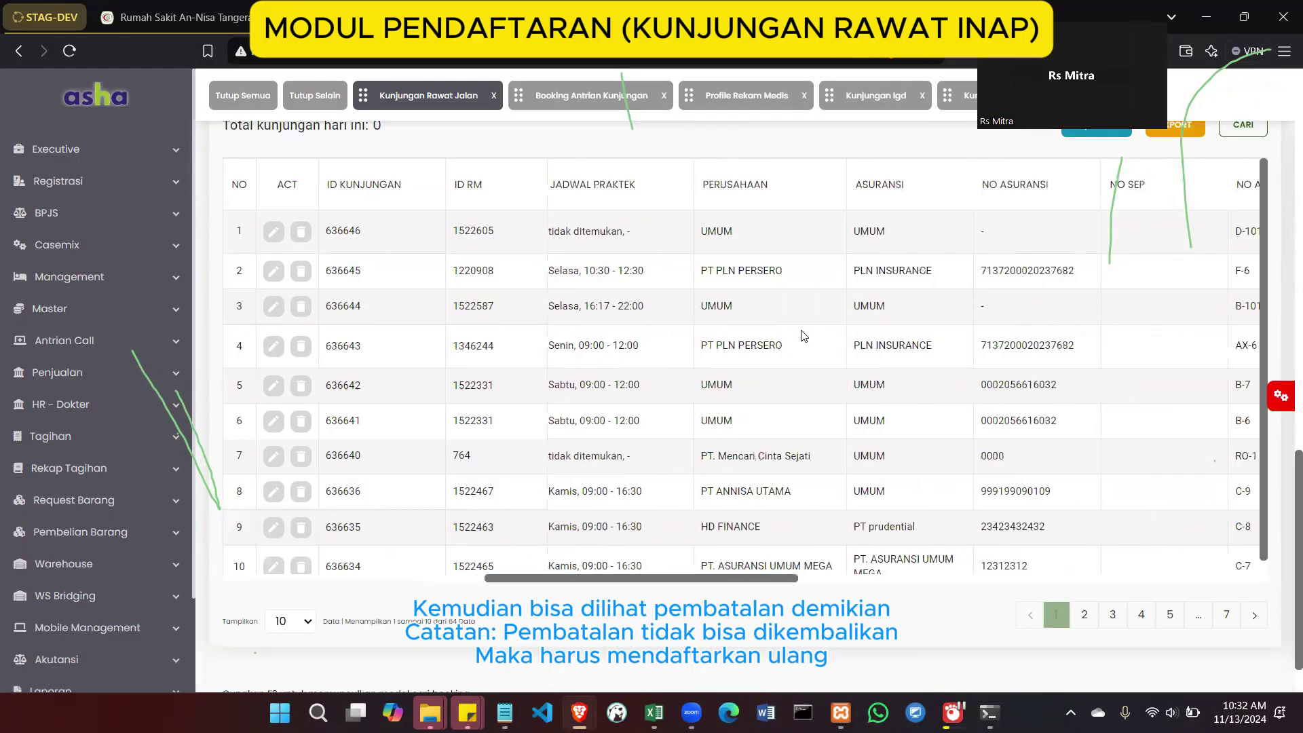
{"action": "scroll", "coordinate": [714, 202], "scroll_direction": "left", "scroll_amount": 5}
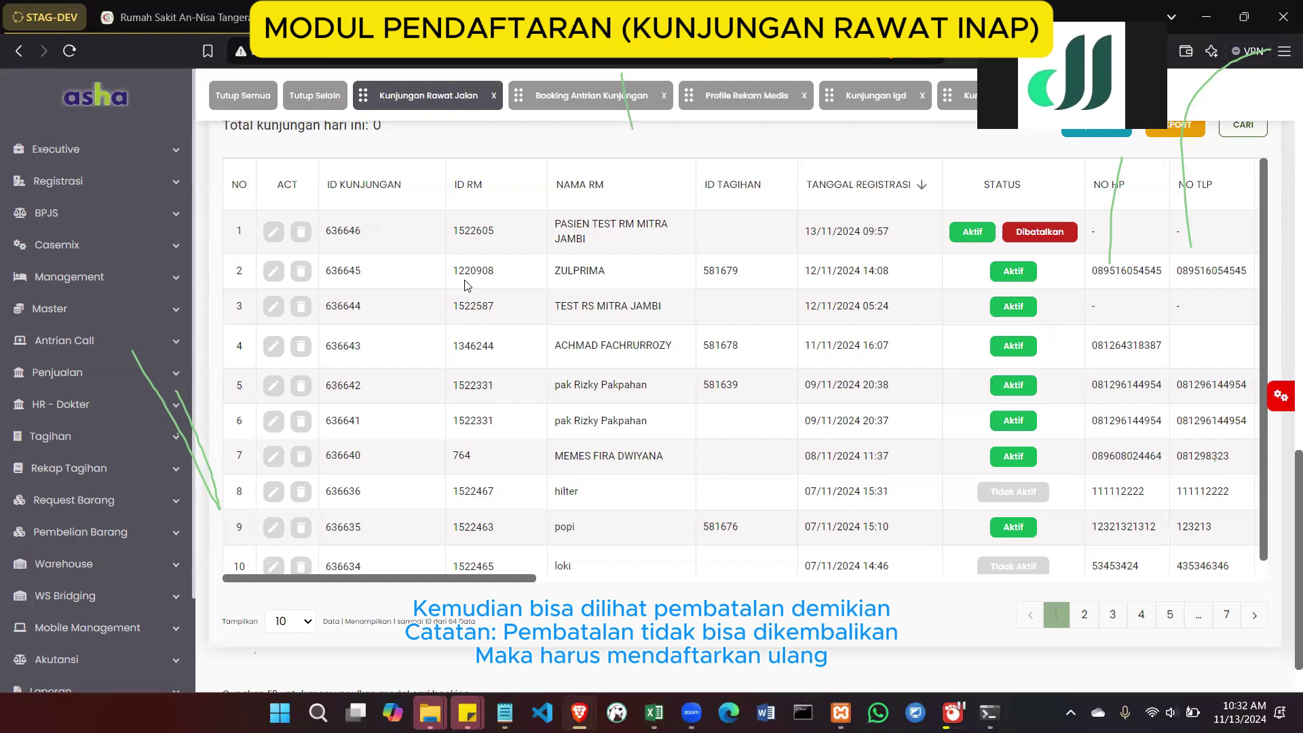
{"action": "left_click", "coordinate": [584, 240]}
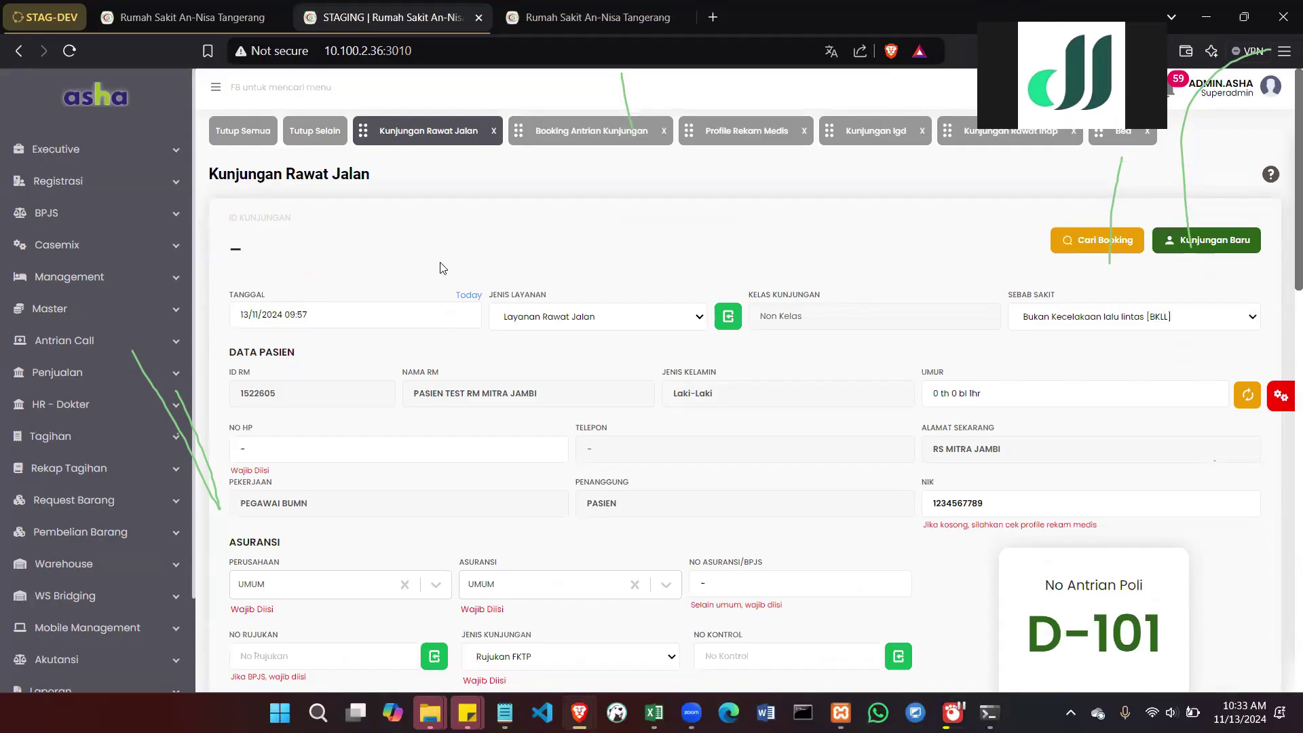
On Booking Antrian Kunjungan, search the patient's medical record number and select the found record
{"action": "left_click", "coordinate": [165, 194]}
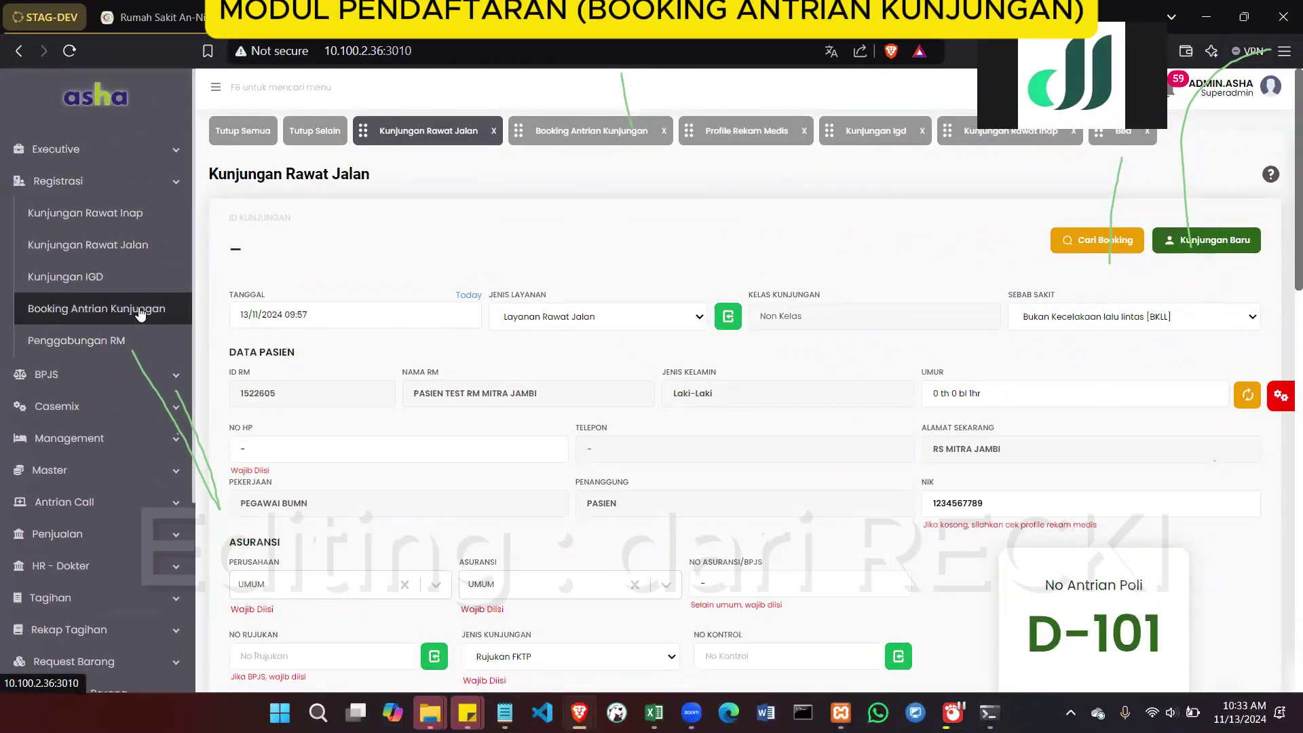
{"action": "left_click", "coordinate": [139, 310]}
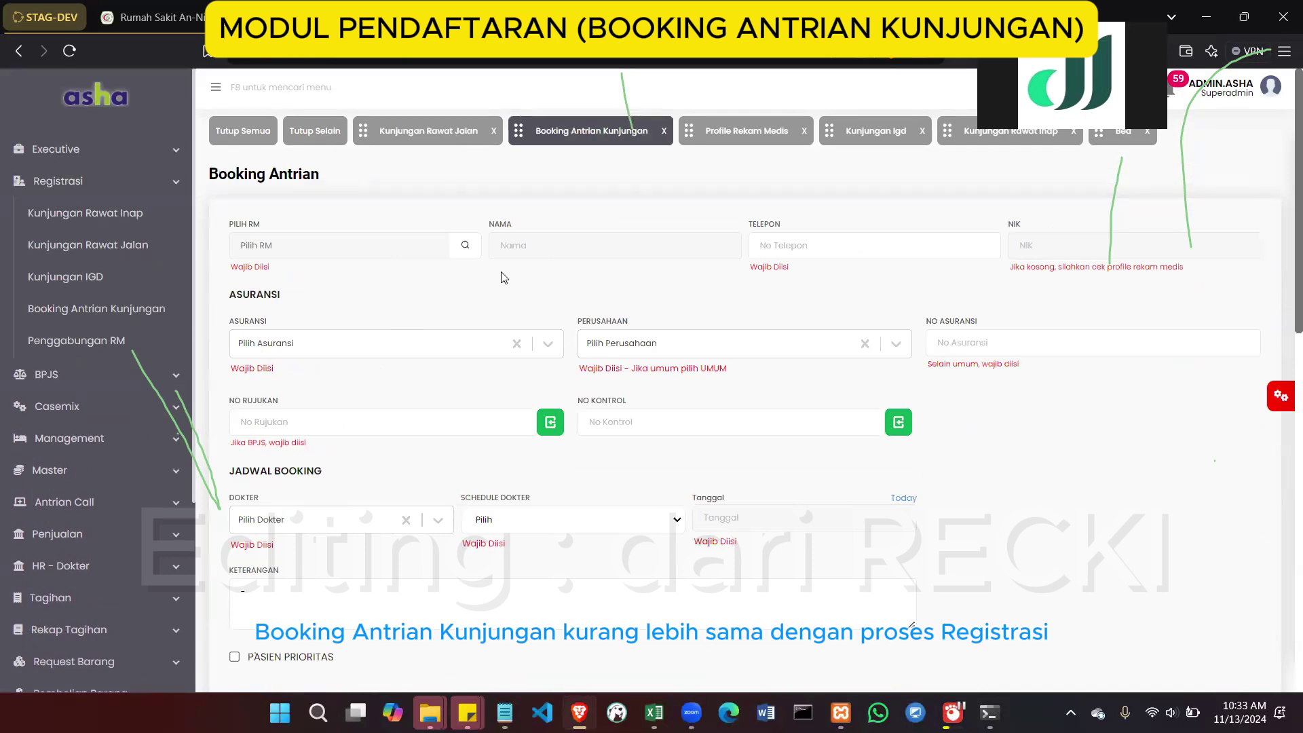
{"action": "left_click", "coordinate": [465, 245]}
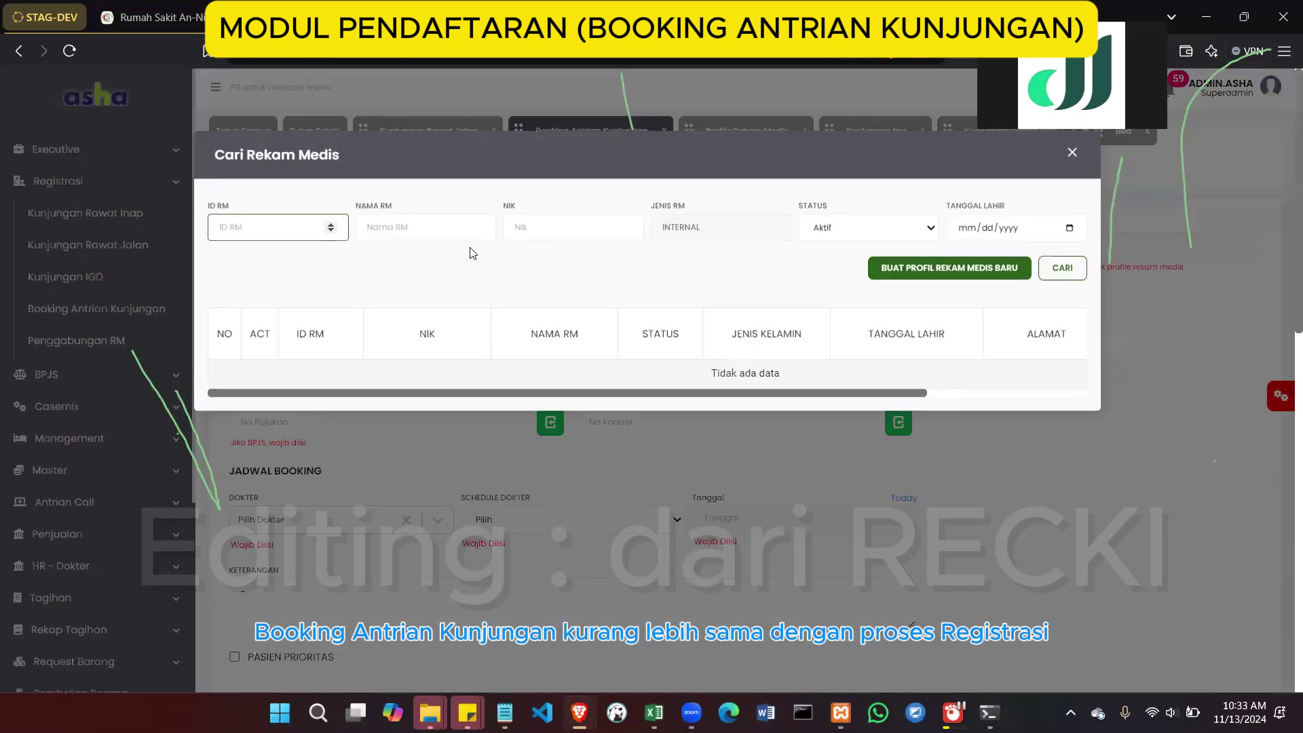
{"action": "left_click", "coordinate": [1079, 271]}
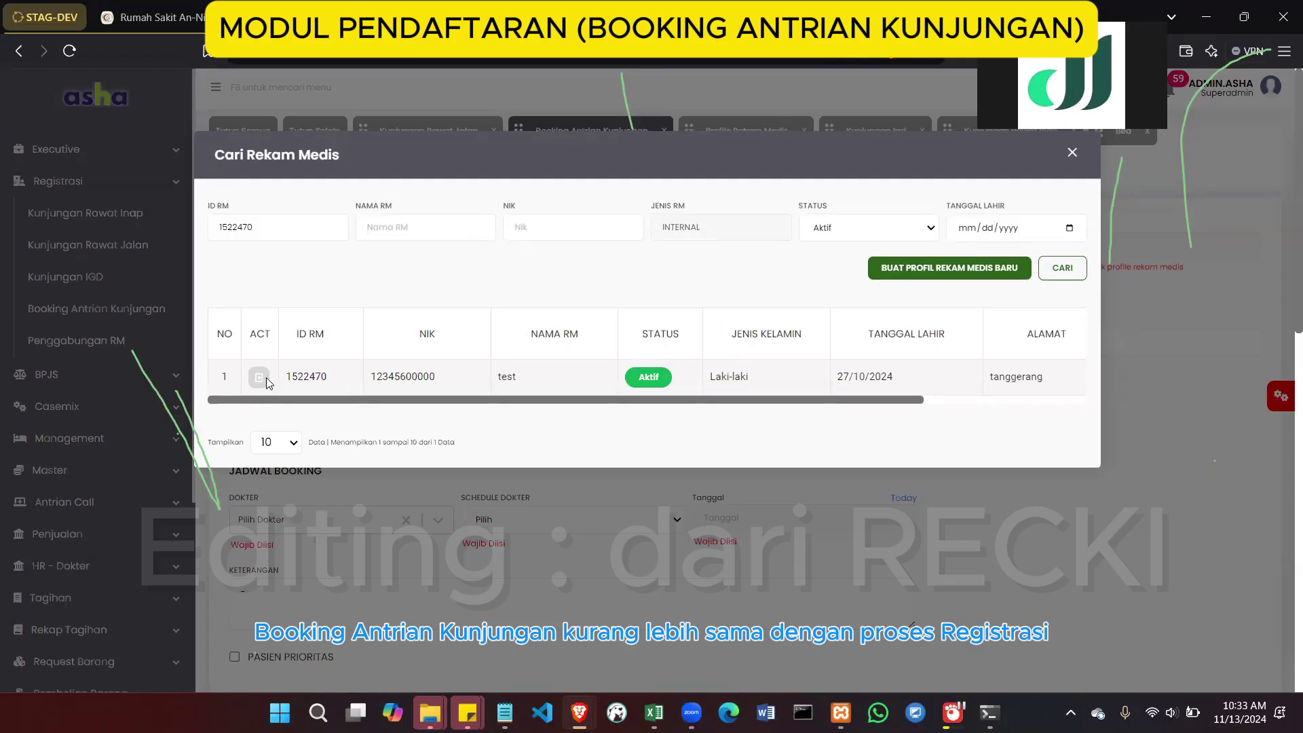
{"action": "left_click", "coordinate": [258, 377]}
Choose the doctor, the Kamis 09:00 - 16:30 schedule, and booking date 14/11/2024
{"action": "scroll", "coordinate": [499, 307], "scroll_direction": "down", "scroll_amount": 1}
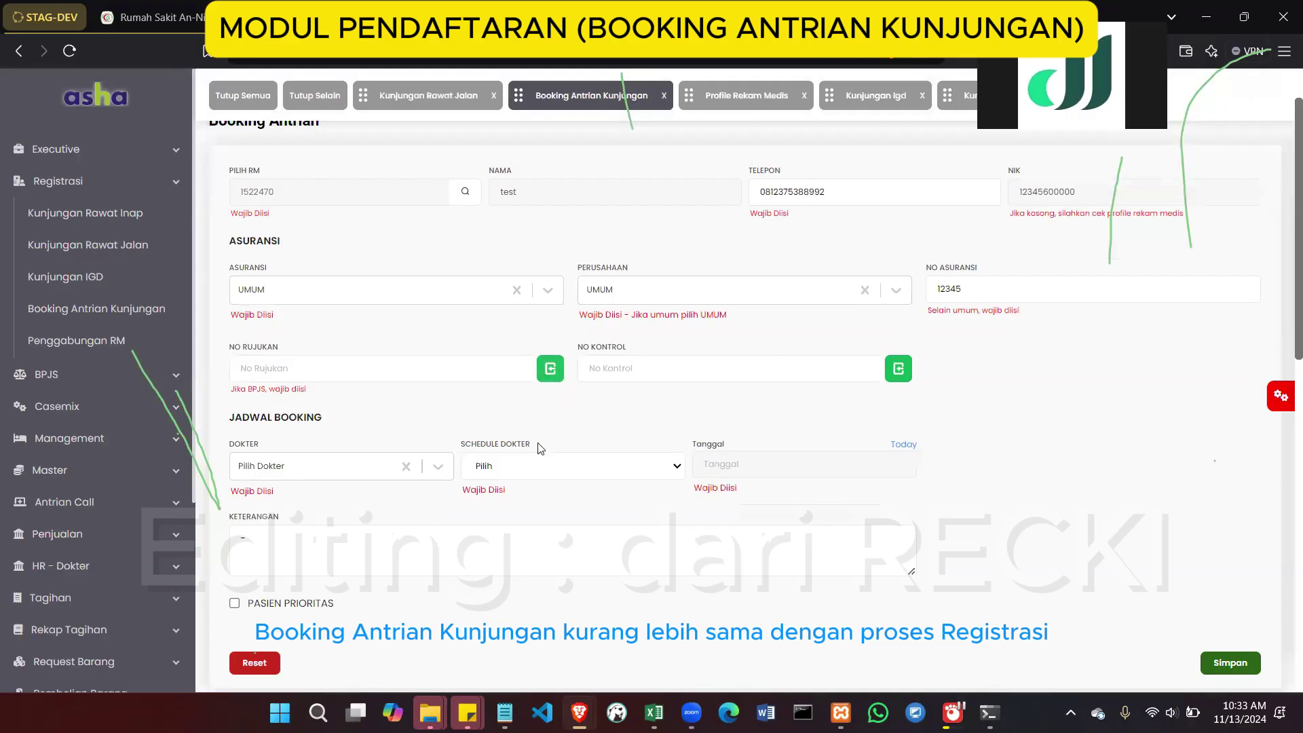
{"action": "left_click", "coordinate": [382, 468]}
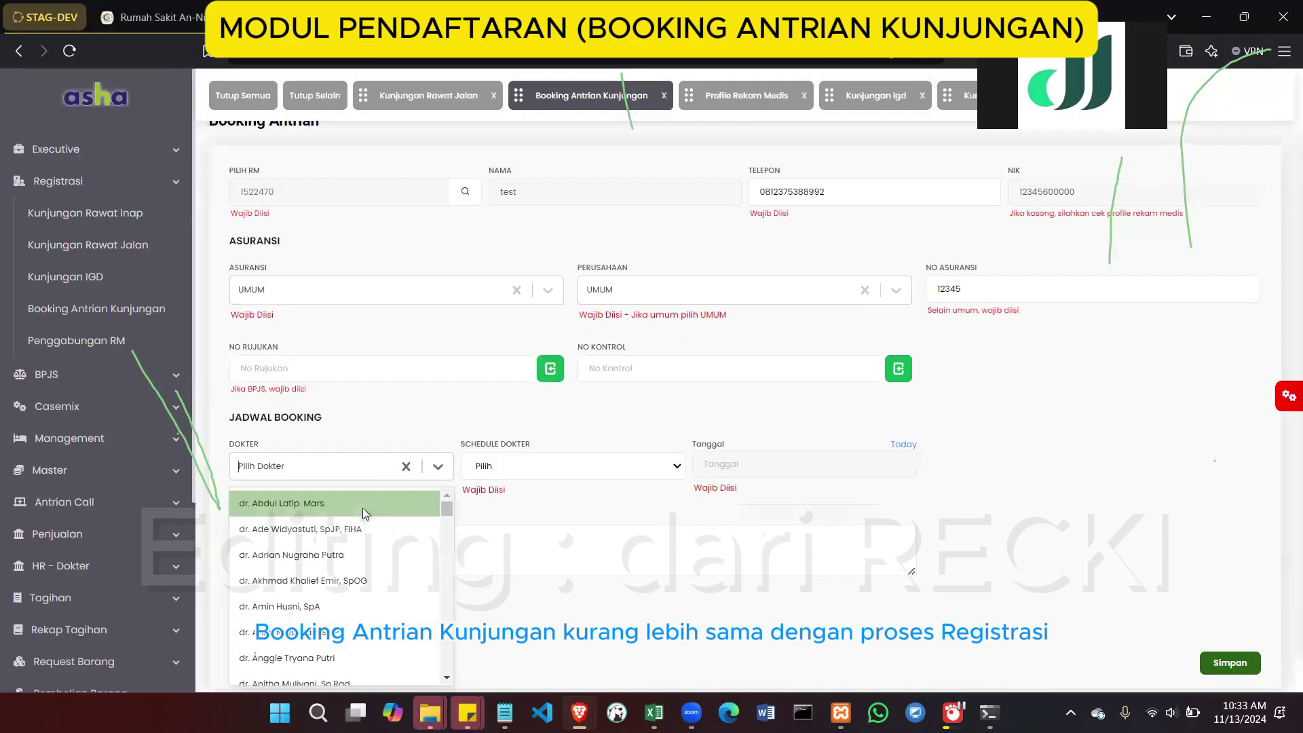
{"action": "left_click", "coordinate": [363, 528]}
{"action": "left_click", "coordinate": [515, 466]}
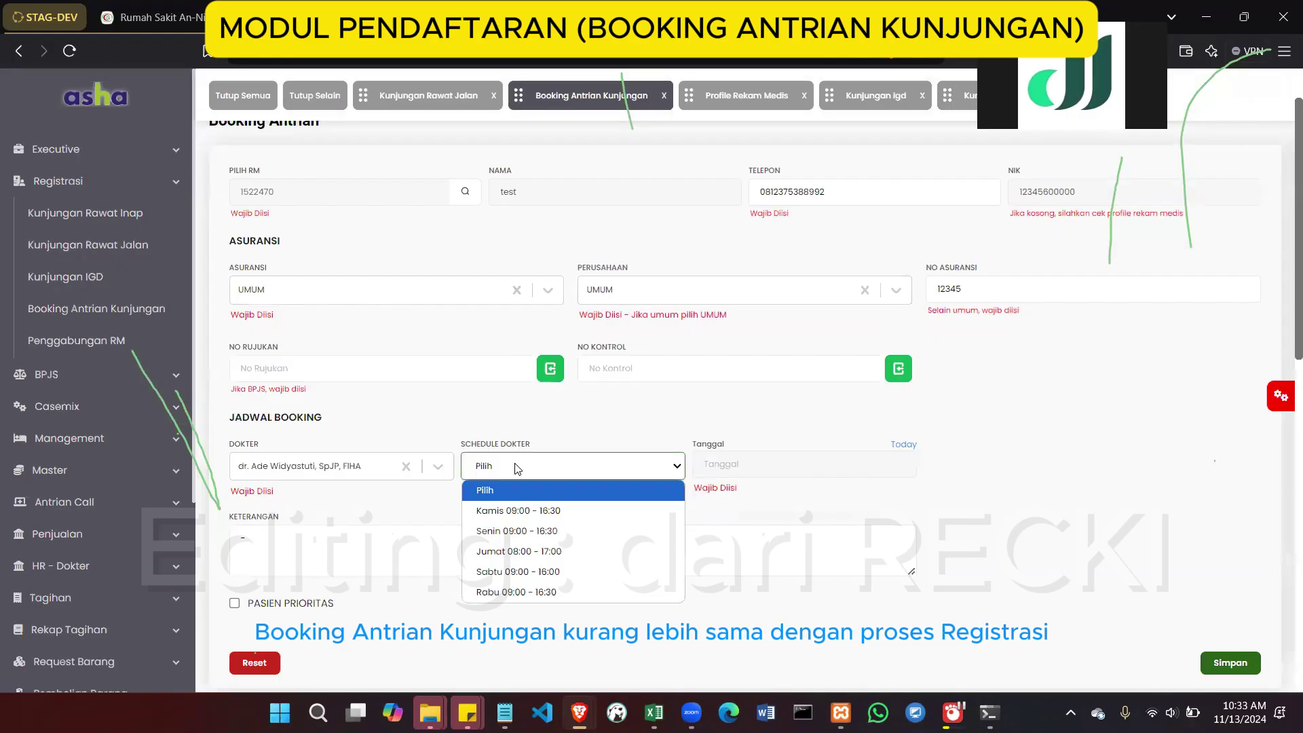
{"action": "left_click", "coordinate": [512, 512]}
{"action": "left_click", "coordinate": [781, 469]}
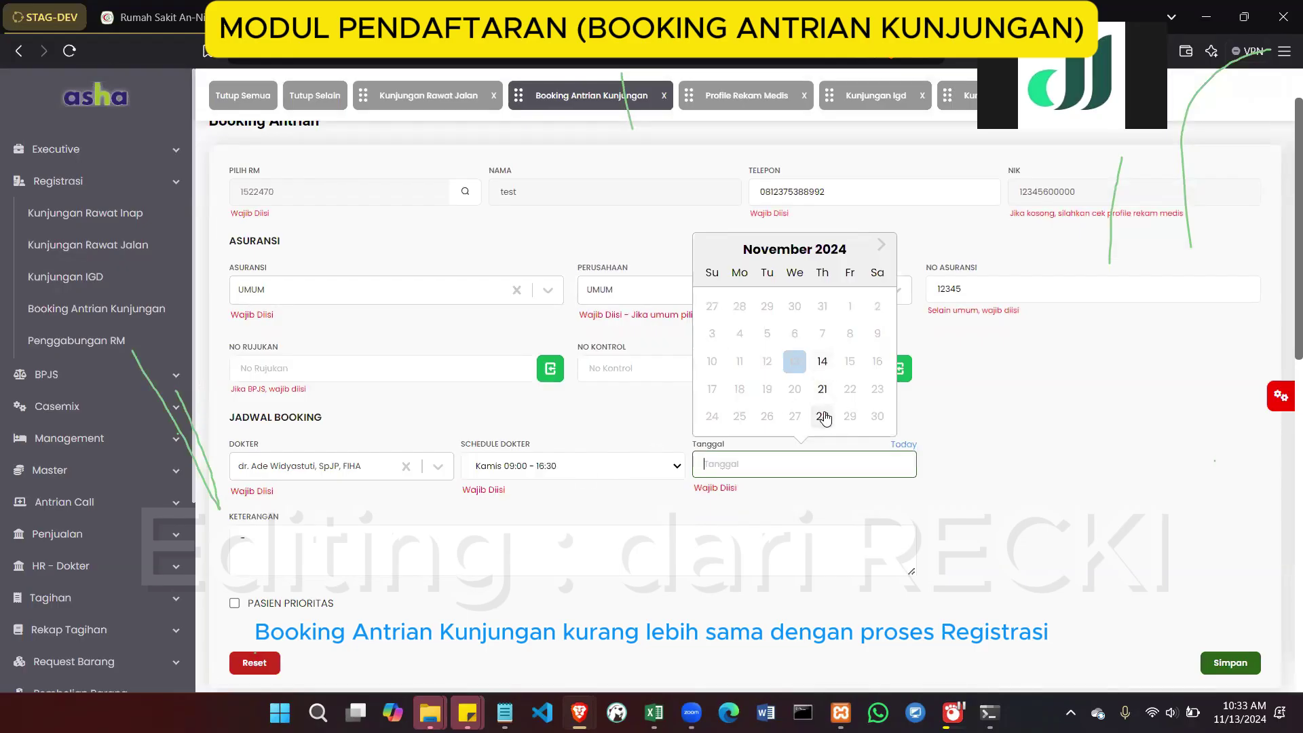
{"action": "left_click", "coordinate": [823, 369]}
Save the booking, receiving queue number C-6, and refresh the booking list
{"action": "scroll", "coordinate": [848, 489], "scroll_direction": "down", "scroll_amount": 2}
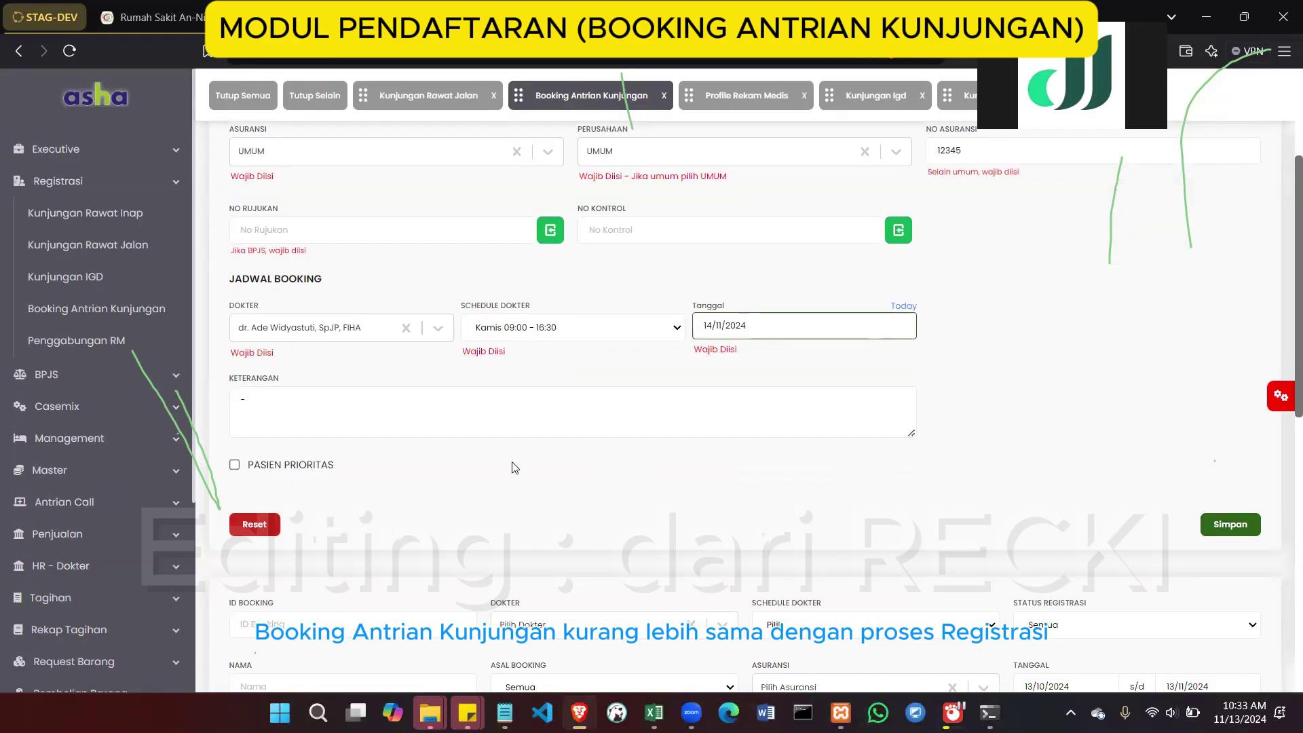
{"action": "left_click", "coordinate": [1237, 522]}
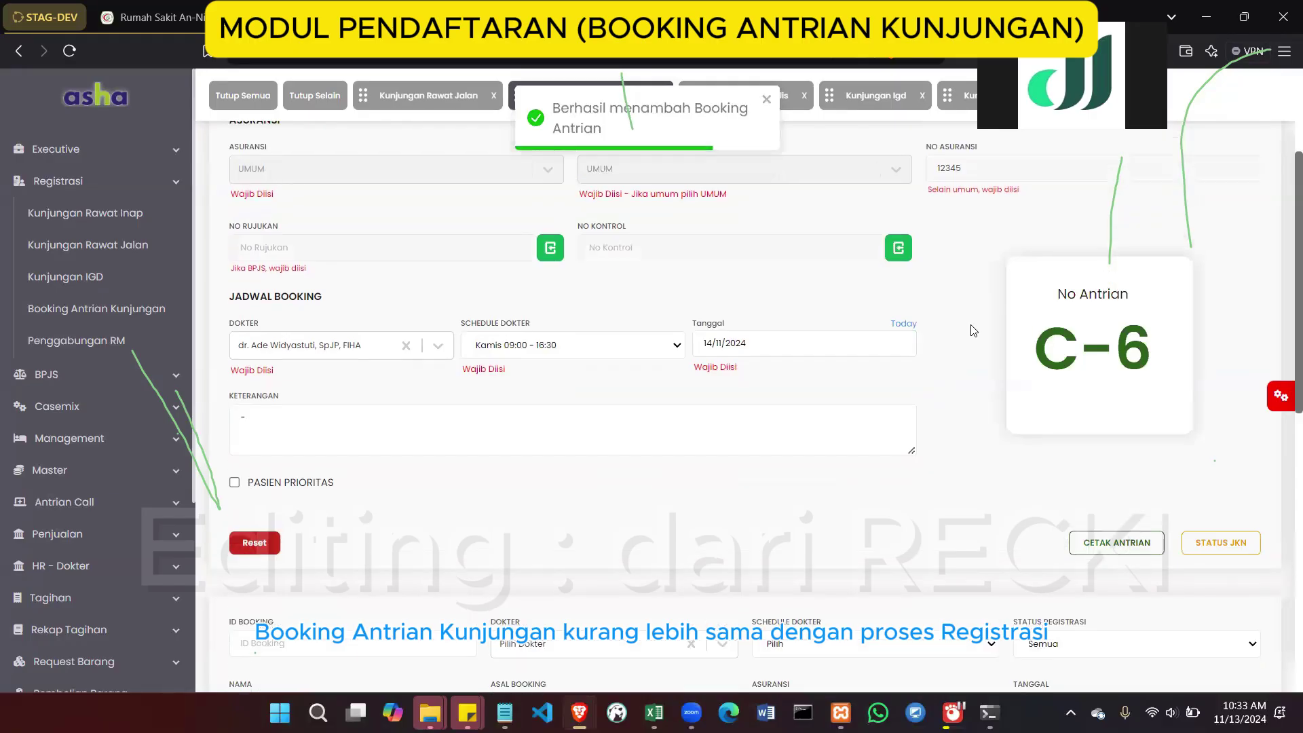
{"action": "scroll", "coordinate": [882, 272], "scroll_direction": "up", "scroll_amount": 3}
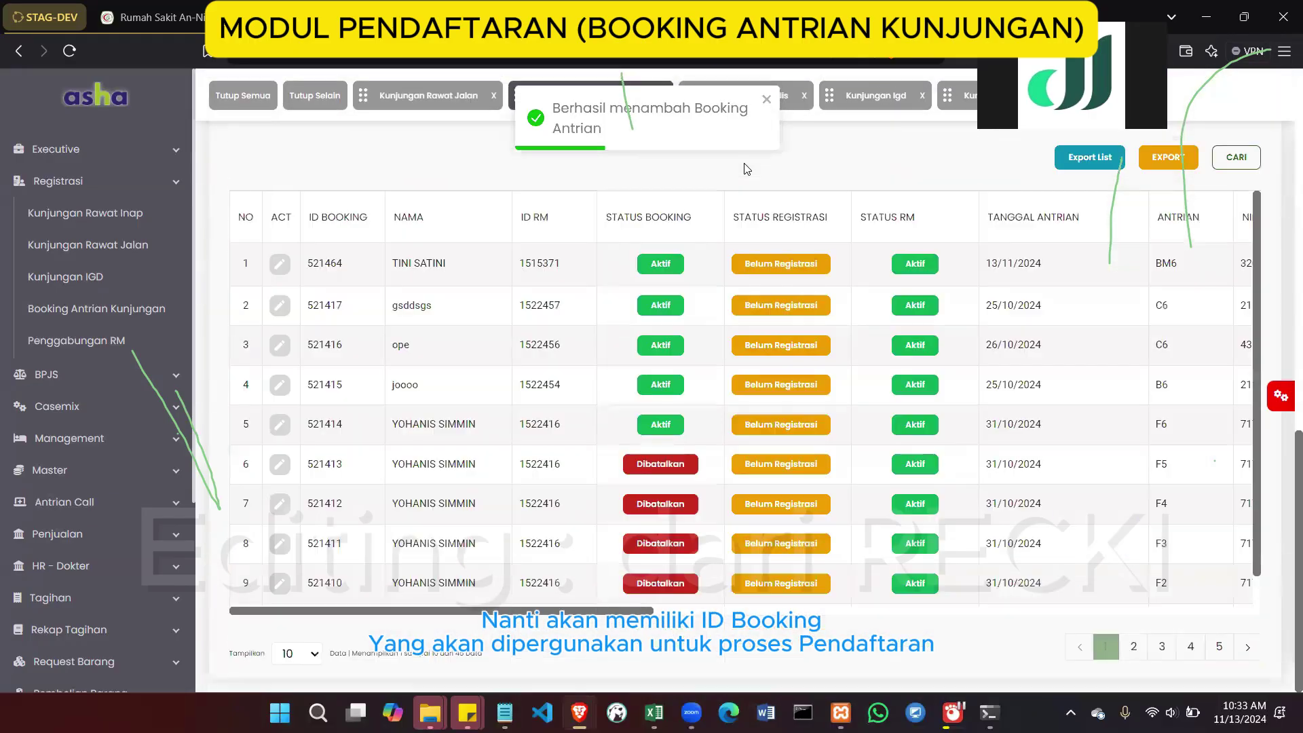
{"action": "left_click", "coordinate": [1228, 157]}
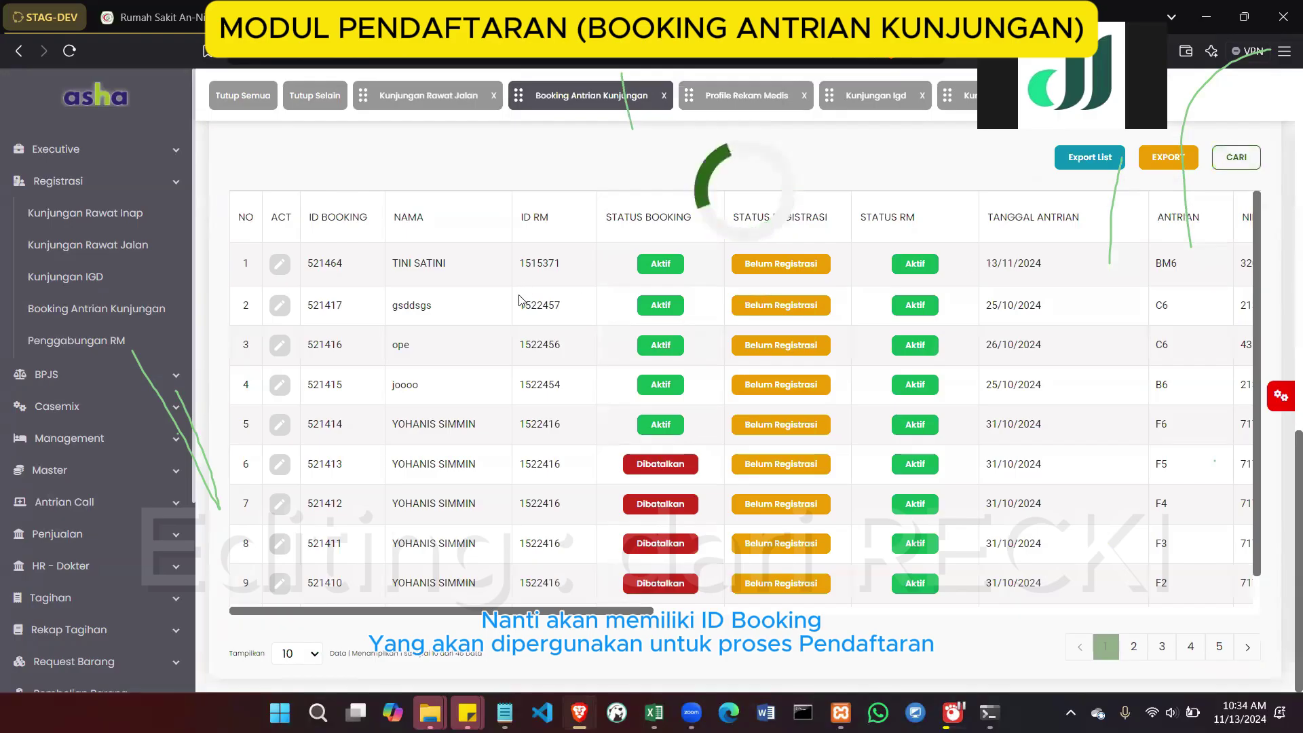
{"action": "scroll", "coordinate": [502, 313], "scroll_direction": "up", "scroll_amount": 10}
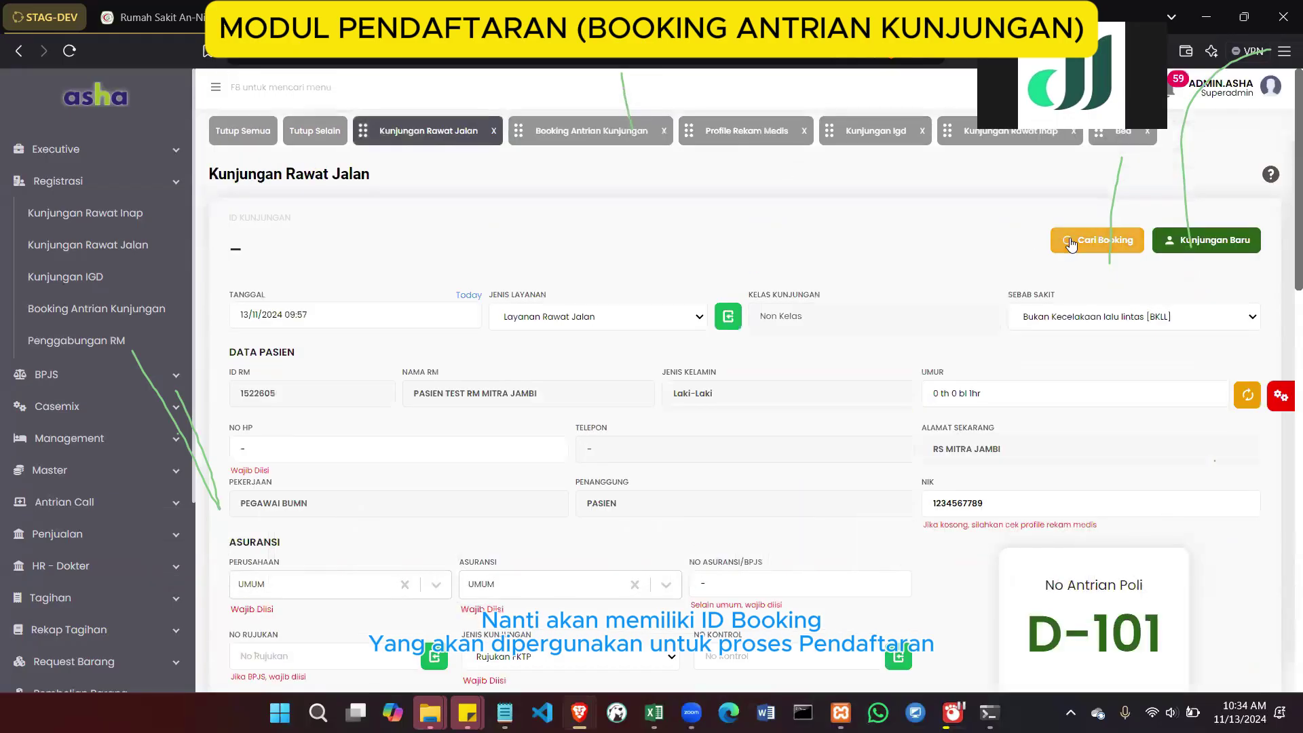
In Cari Booking, search the patient's number with date 14/11/2024, which returns no bookings
{"action": "left_click", "coordinate": [1072, 242]}
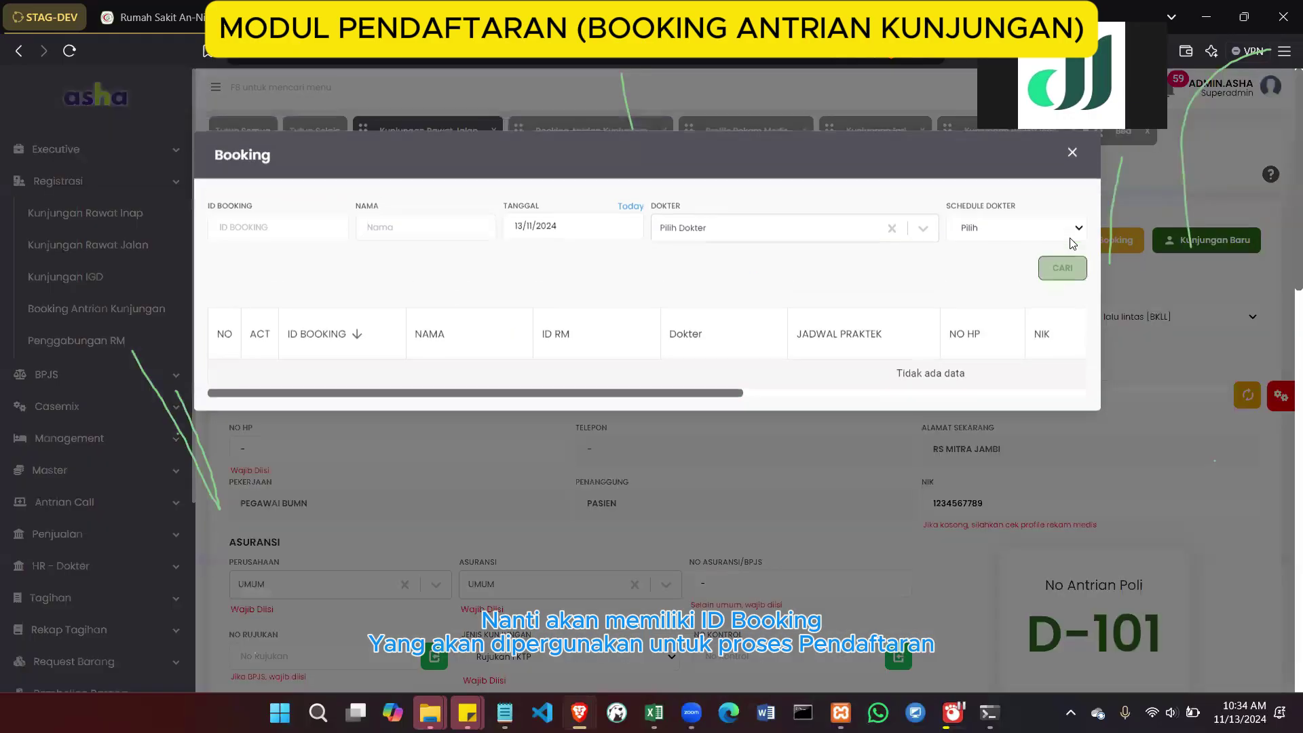
{"action": "left_click", "coordinate": [311, 237]}
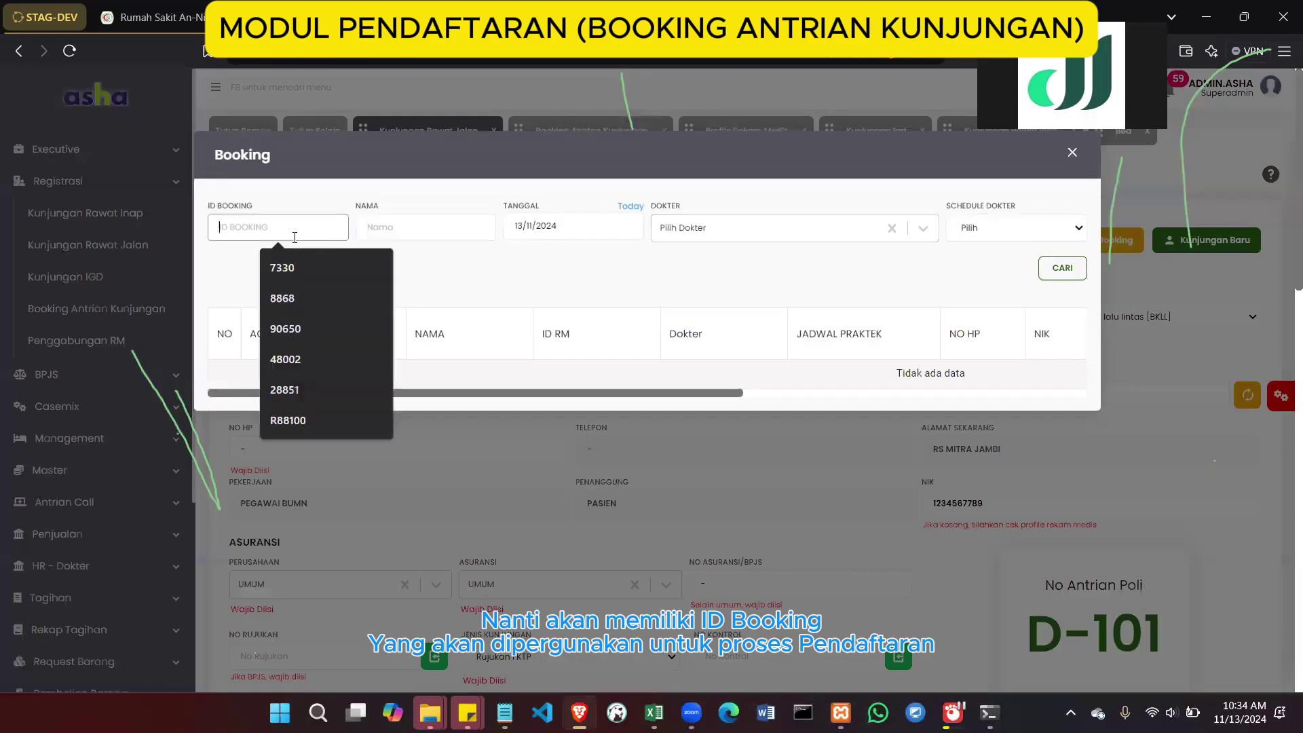
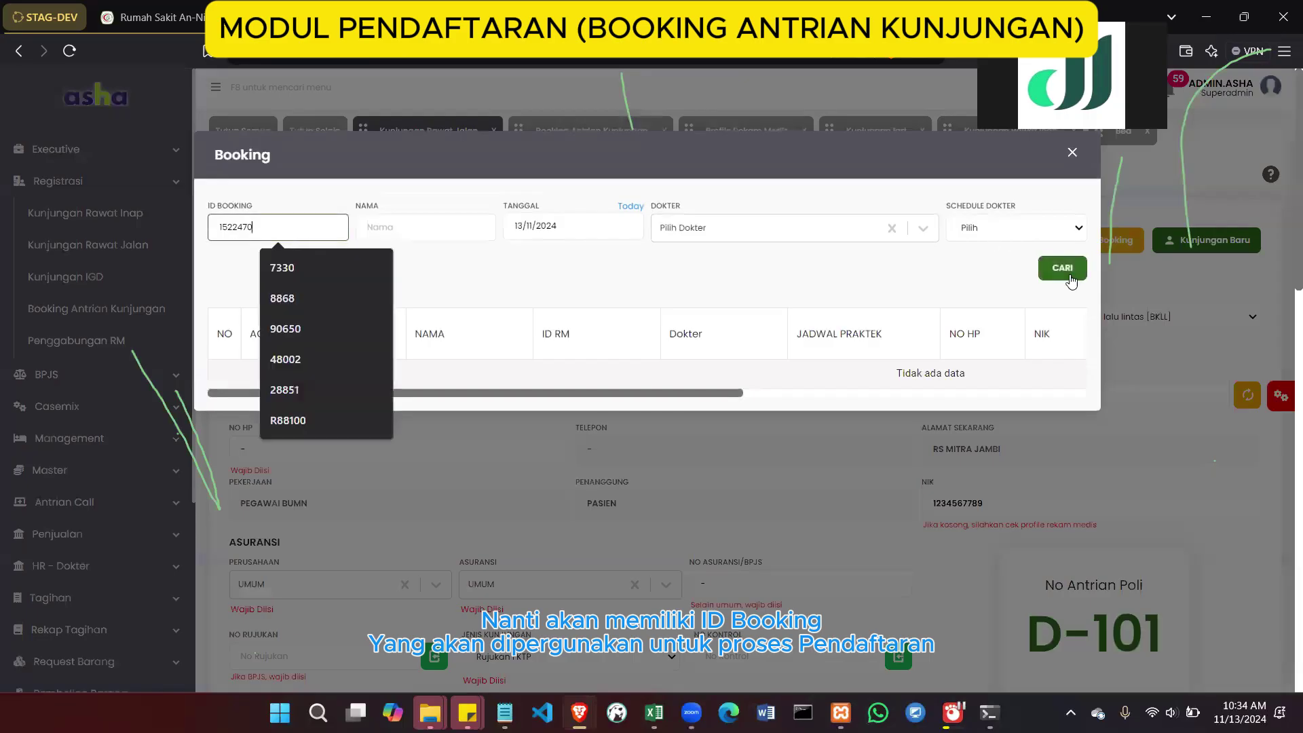
{"action": "left_click", "coordinate": [1060, 270]}
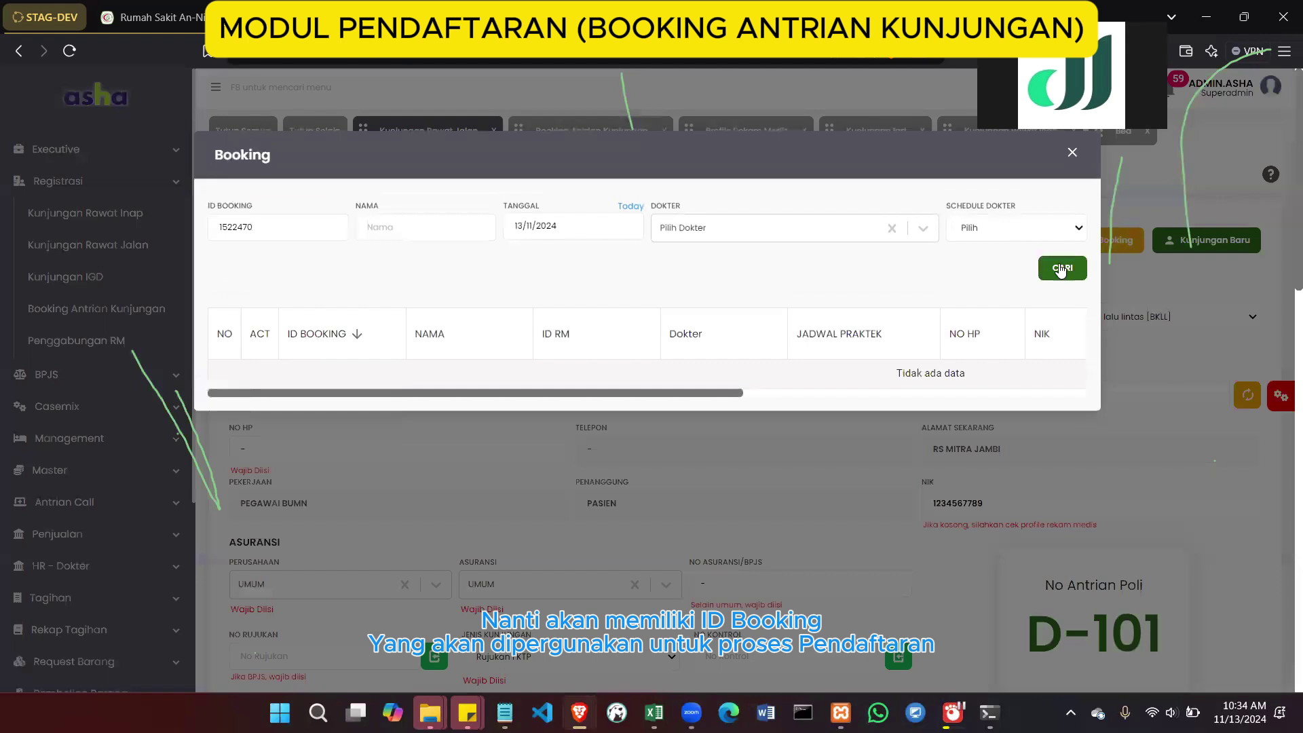
{"action": "left_click", "coordinate": [574, 236]}
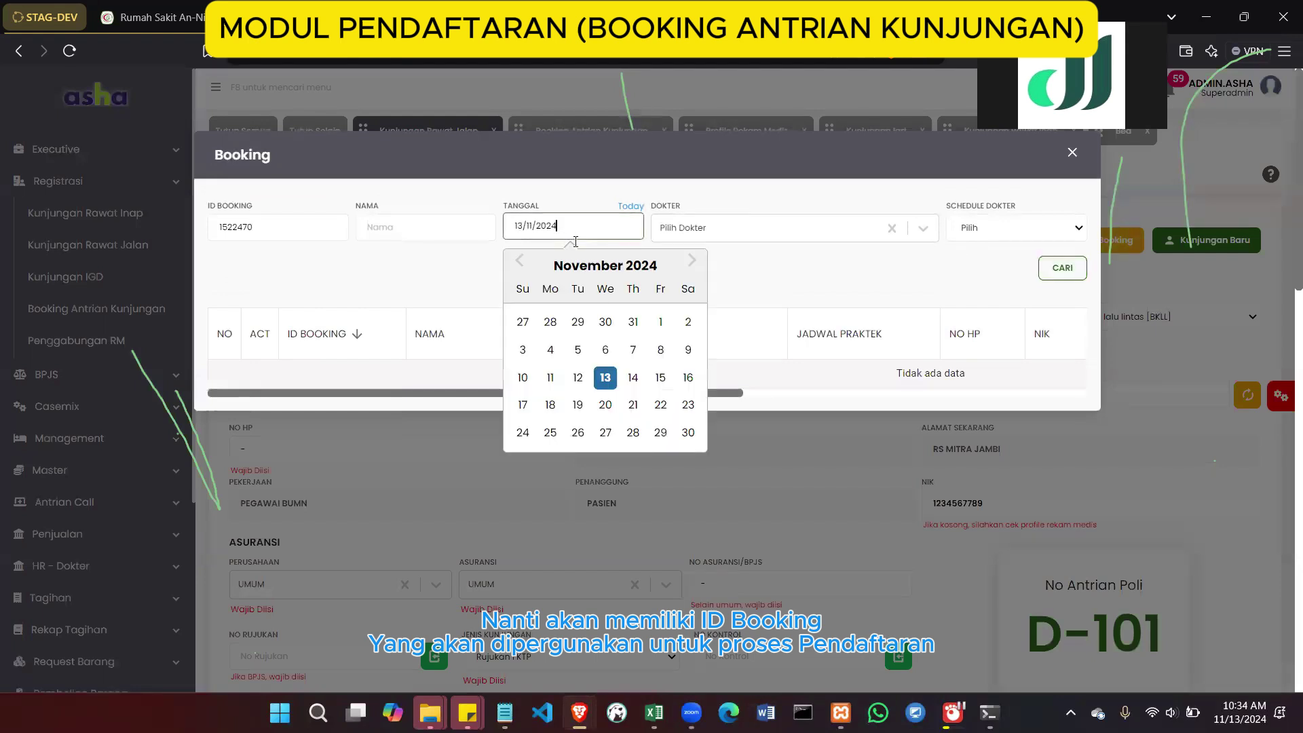
{"action": "left_click", "coordinate": [633, 378]}
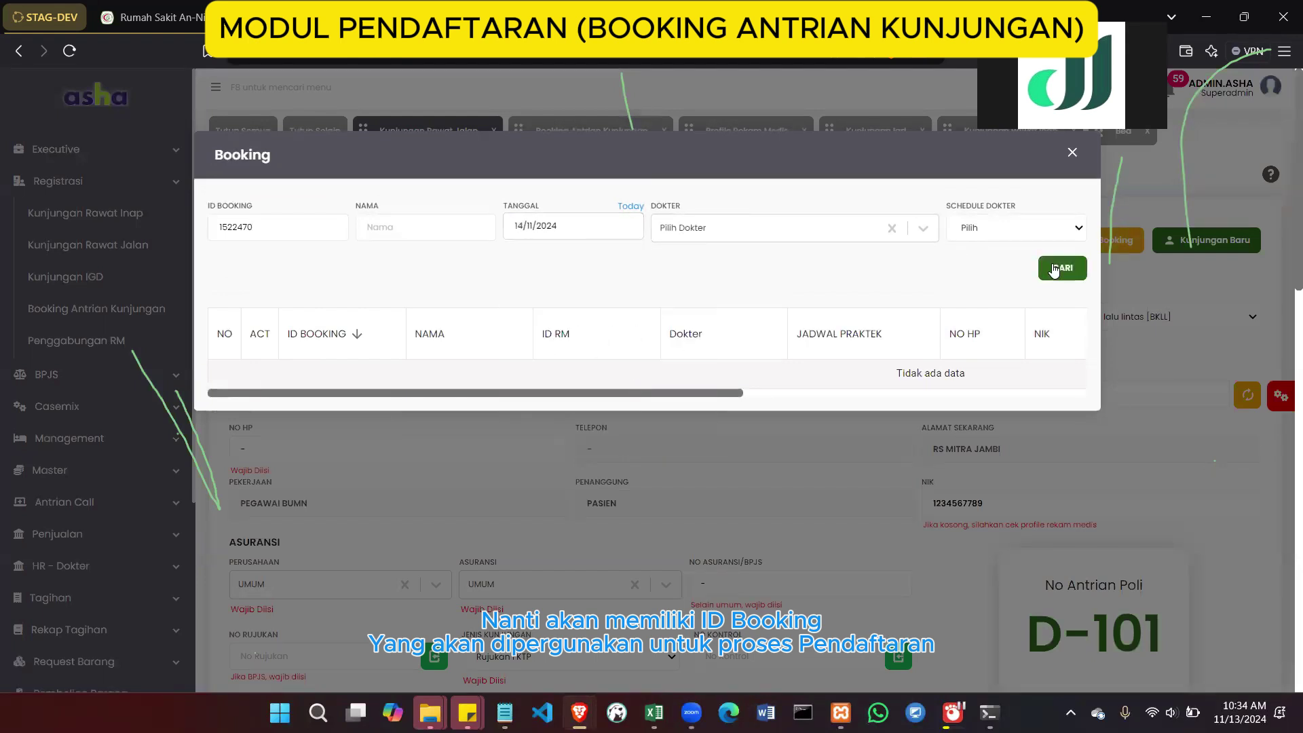
{"action": "left_click", "coordinate": [819, 229]}
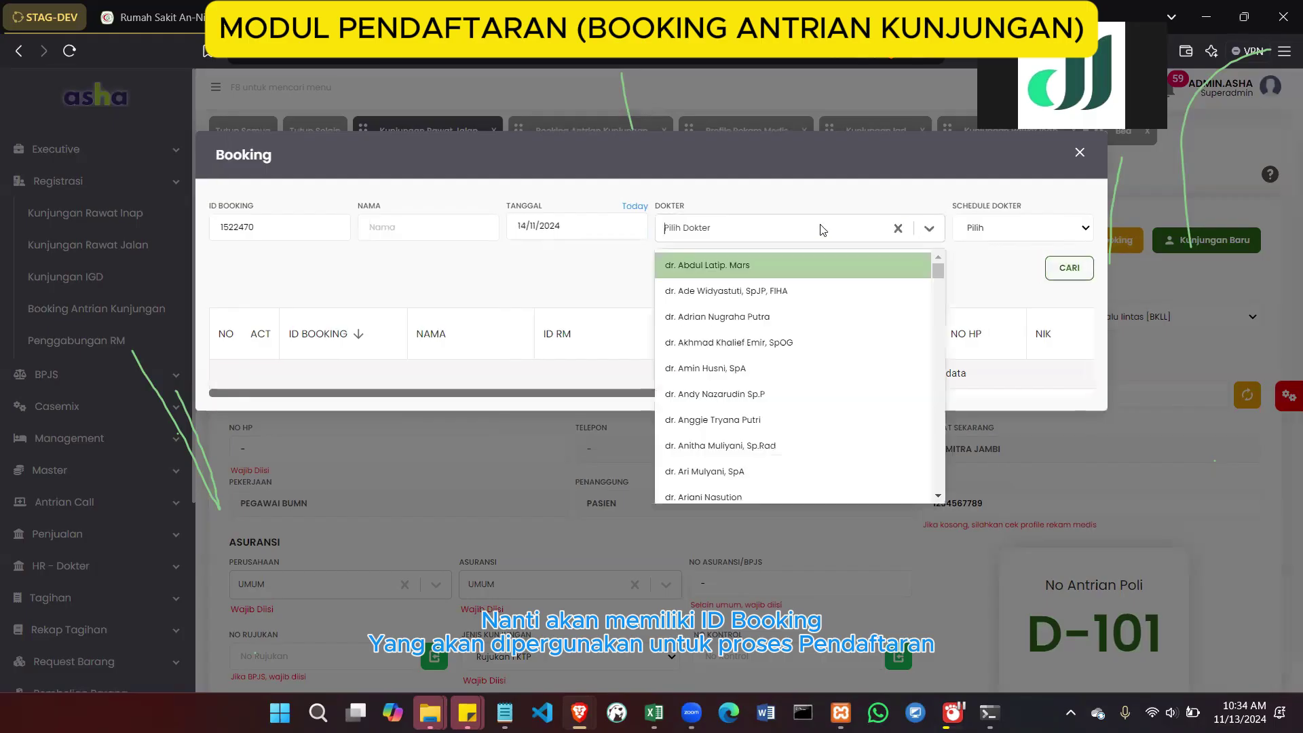
{"action": "left_click", "coordinate": [819, 228]}
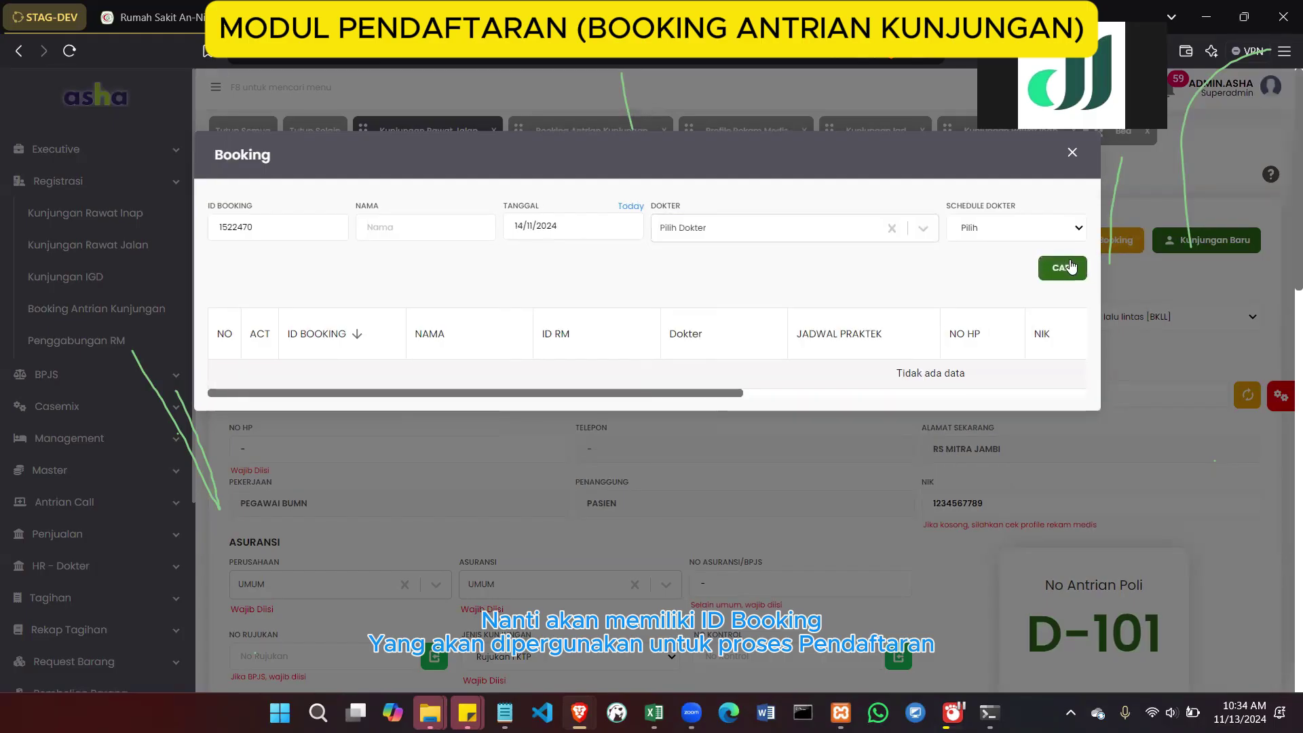
Close Cari Booking and open the patient's Aktif IGD visit dated 13/11/2024 10:11 under UMUM
{"action": "left_click", "coordinate": [1071, 155]}
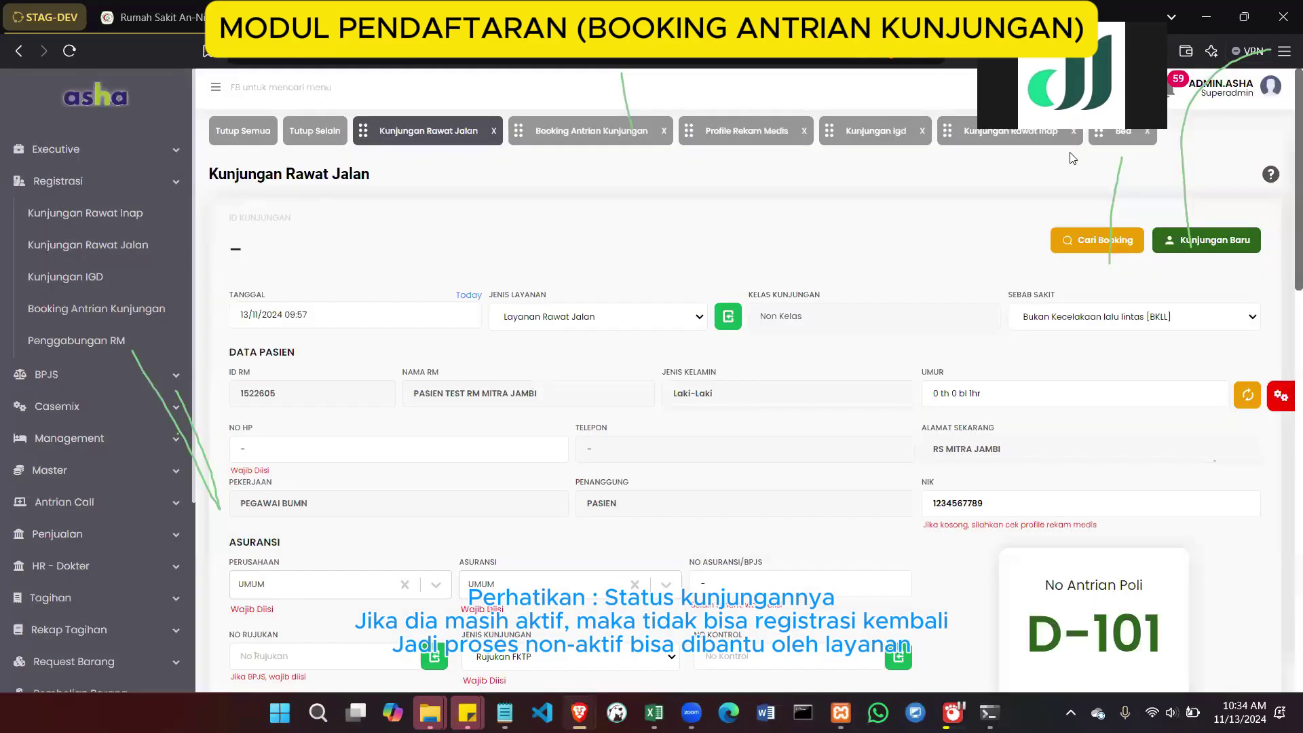
{"action": "scroll", "coordinate": [1056, 286], "scroll_direction": "down", "scroll_amount": 7}
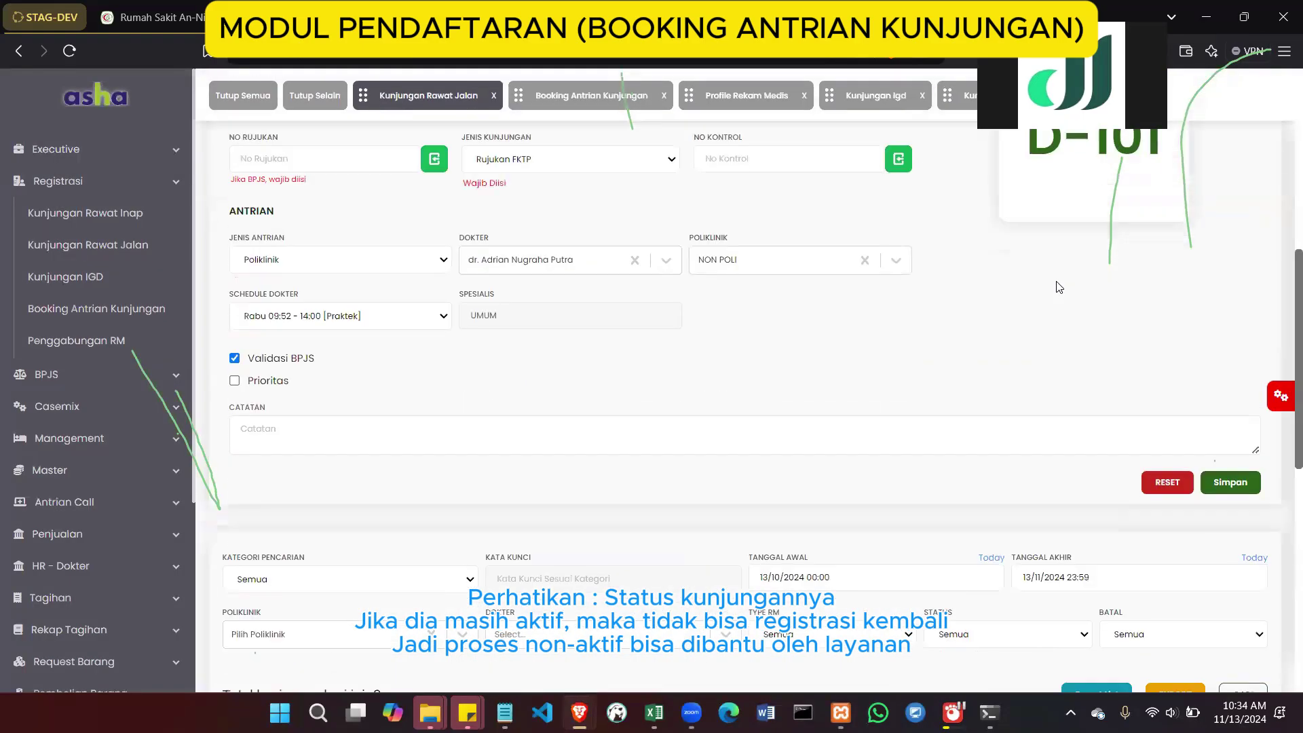
{"action": "scroll", "coordinate": [1056, 286], "scroll_direction": "down", "scroll_amount": 5}
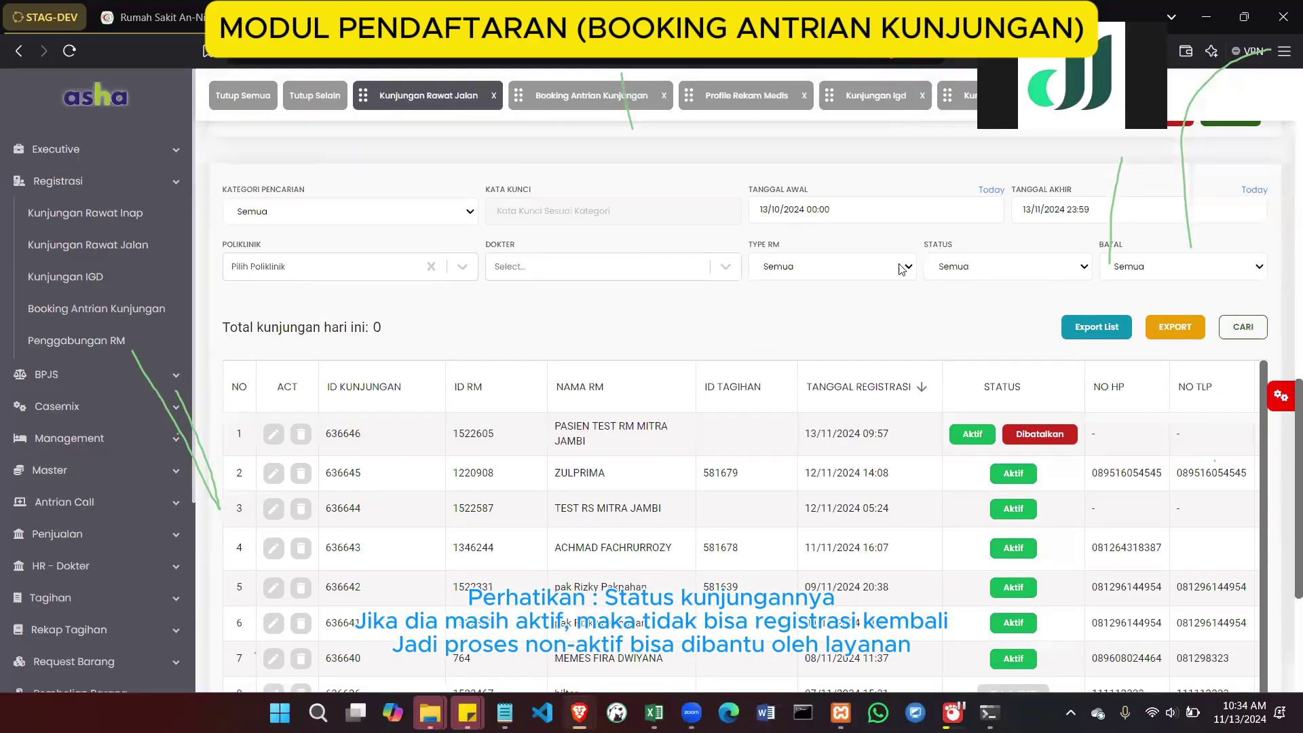
{"action": "scroll", "coordinate": [975, 239], "scroll_direction": "up", "scroll_amount": 12}
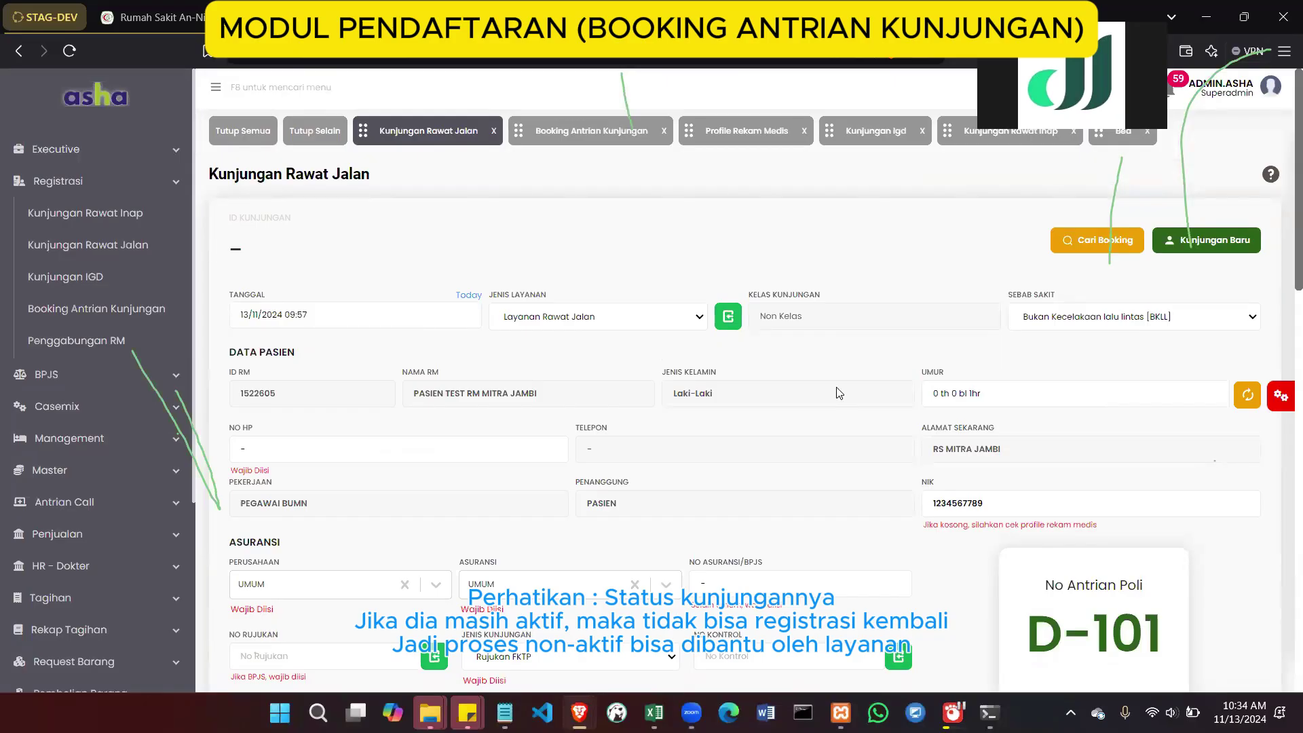
{"action": "scroll", "coordinate": [838, 392], "scroll_direction": "down", "scroll_amount": 5}
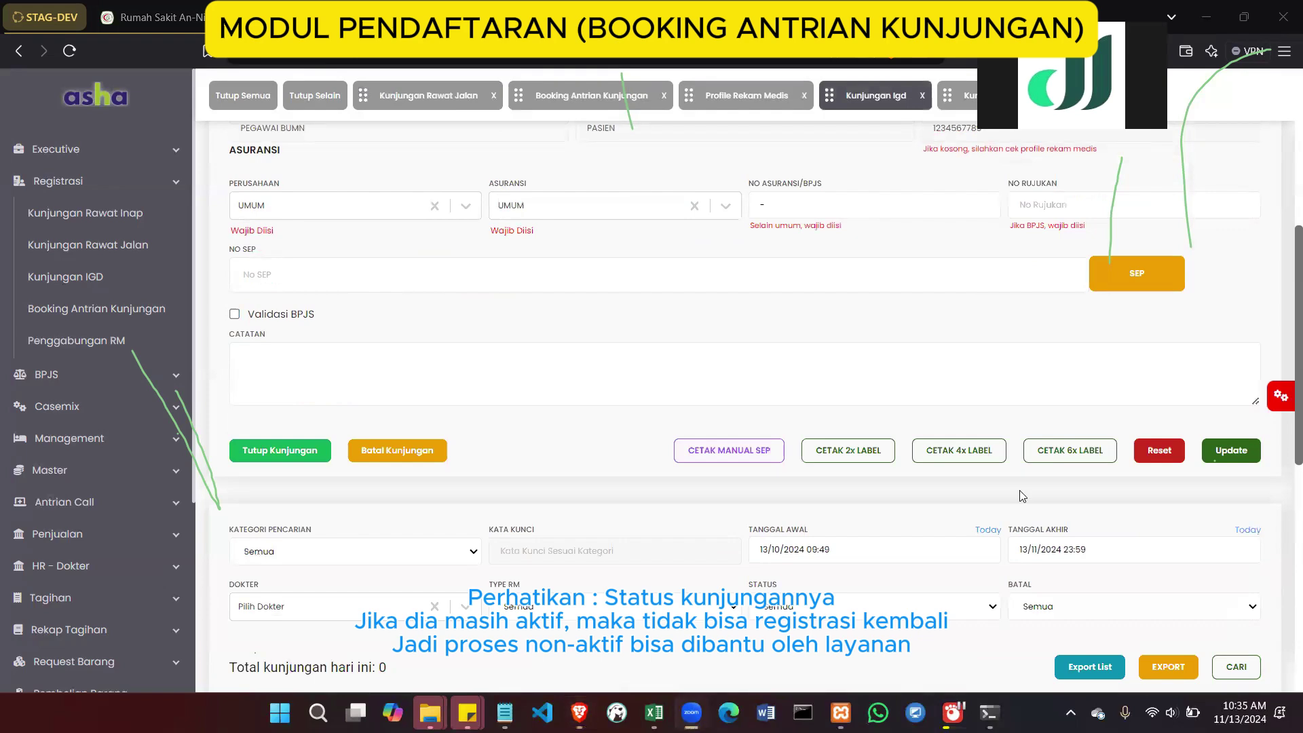
{"action": "scroll", "coordinate": [1019, 490], "scroll_direction": "down", "scroll_amount": 5}
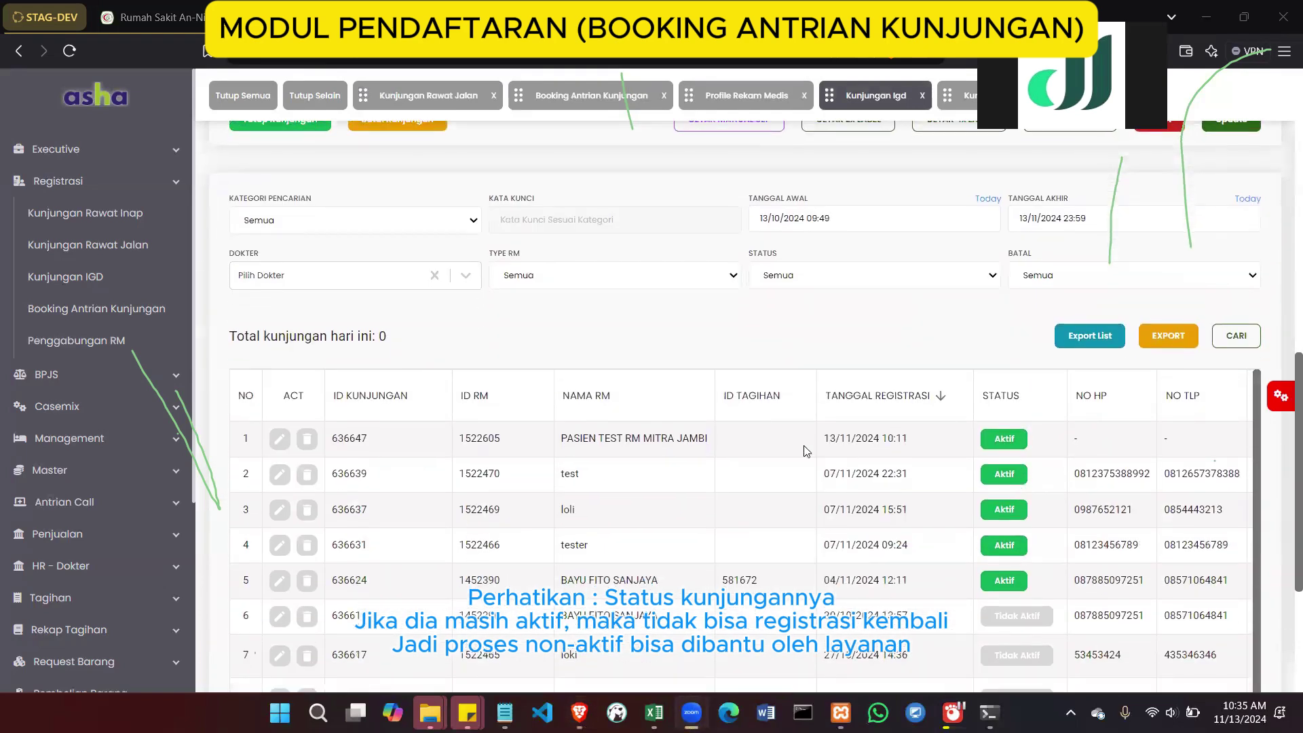
{"action": "scroll", "coordinate": [806, 450], "scroll_direction": "right", "scroll_amount": 3}
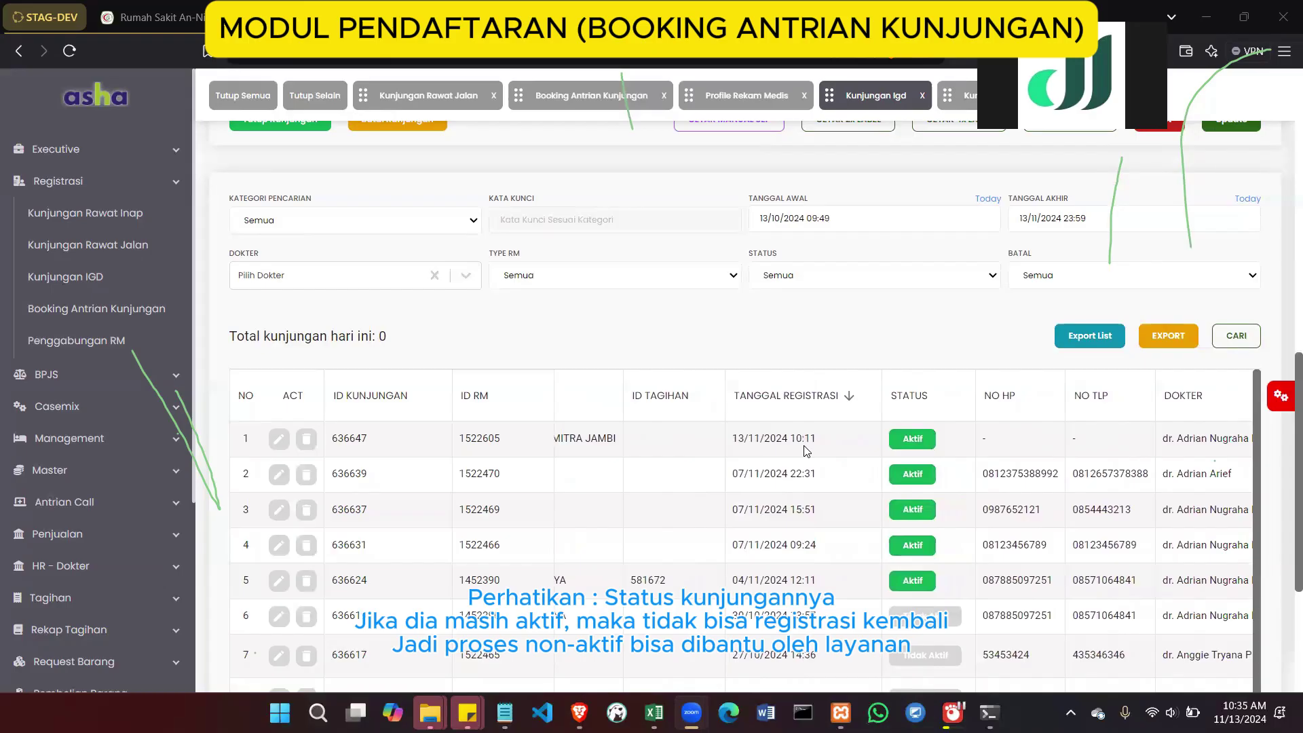
{"action": "left_click", "coordinate": [923, 459]}
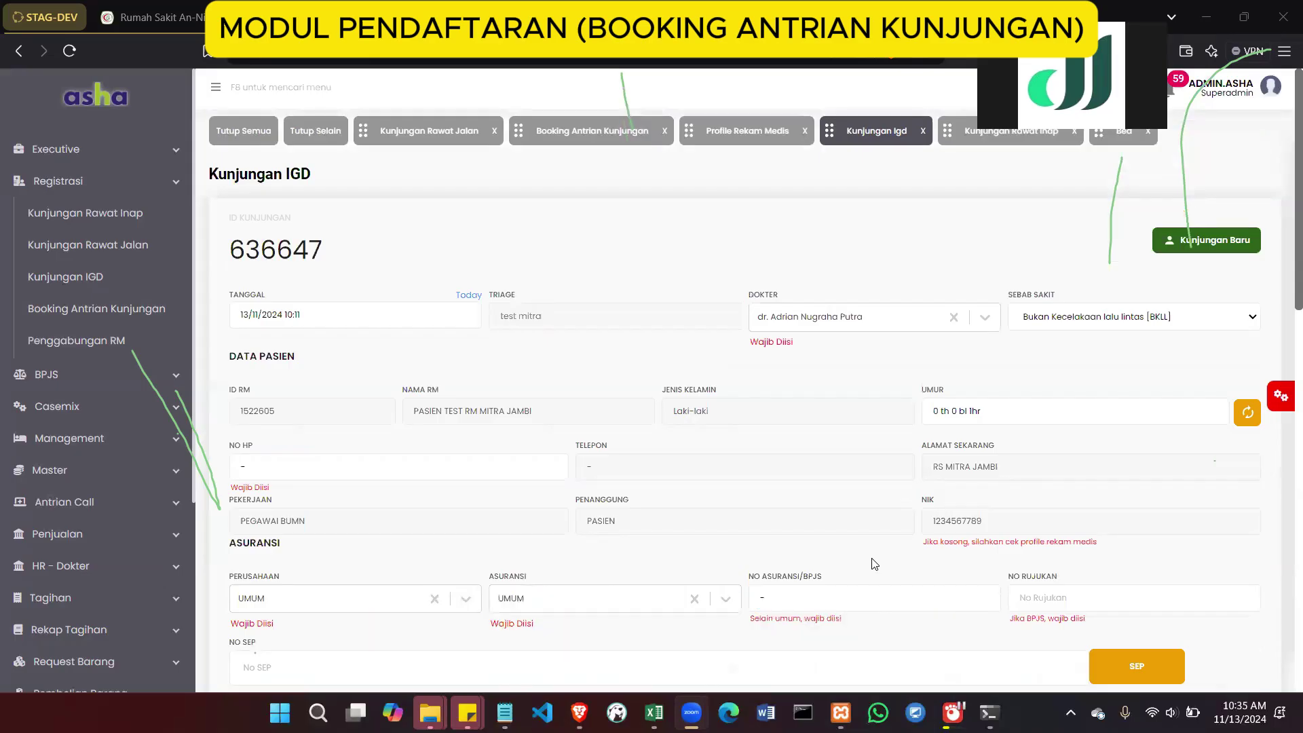
Filter Booking Antrian Kunjungan by Asal Booking JKN and review the 13/10–13/11/2024 results
{"action": "left_click", "coordinate": [146, 306]}
{"action": "scroll", "coordinate": [430, 393], "scroll_direction": "down", "scroll_amount": 10}
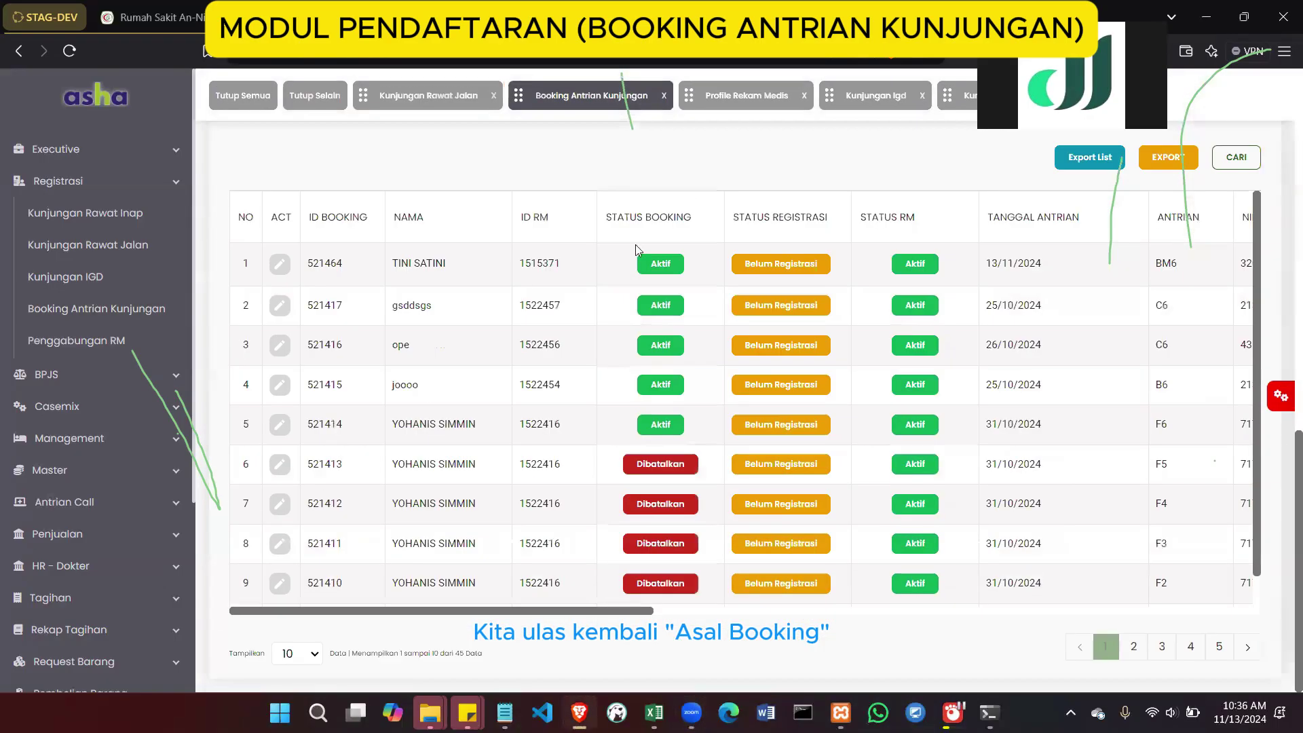
{"action": "scroll", "coordinate": [635, 250], "scroll_direction": "up", "scroll_amount": 4}
{"action": "left_click", "coordinate": [619, 303]}
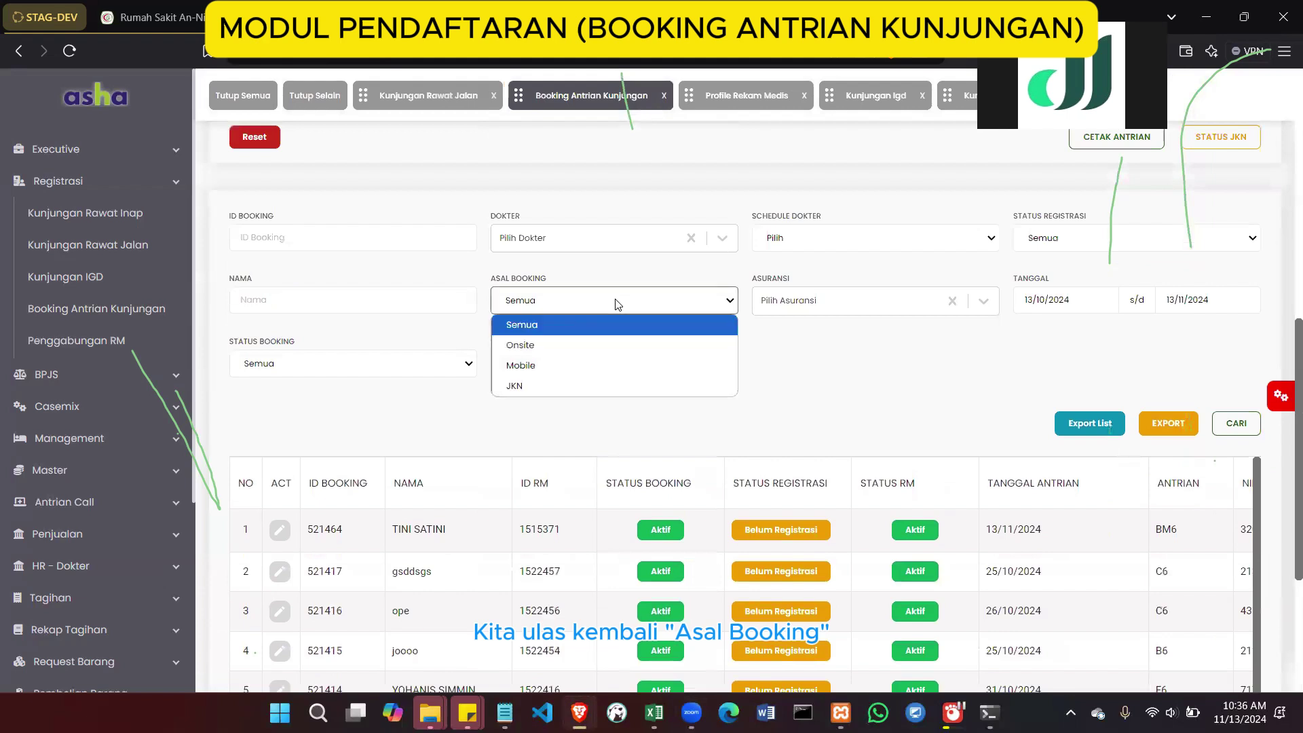
{"action": "left_click", "coordinate": [579, 384]}
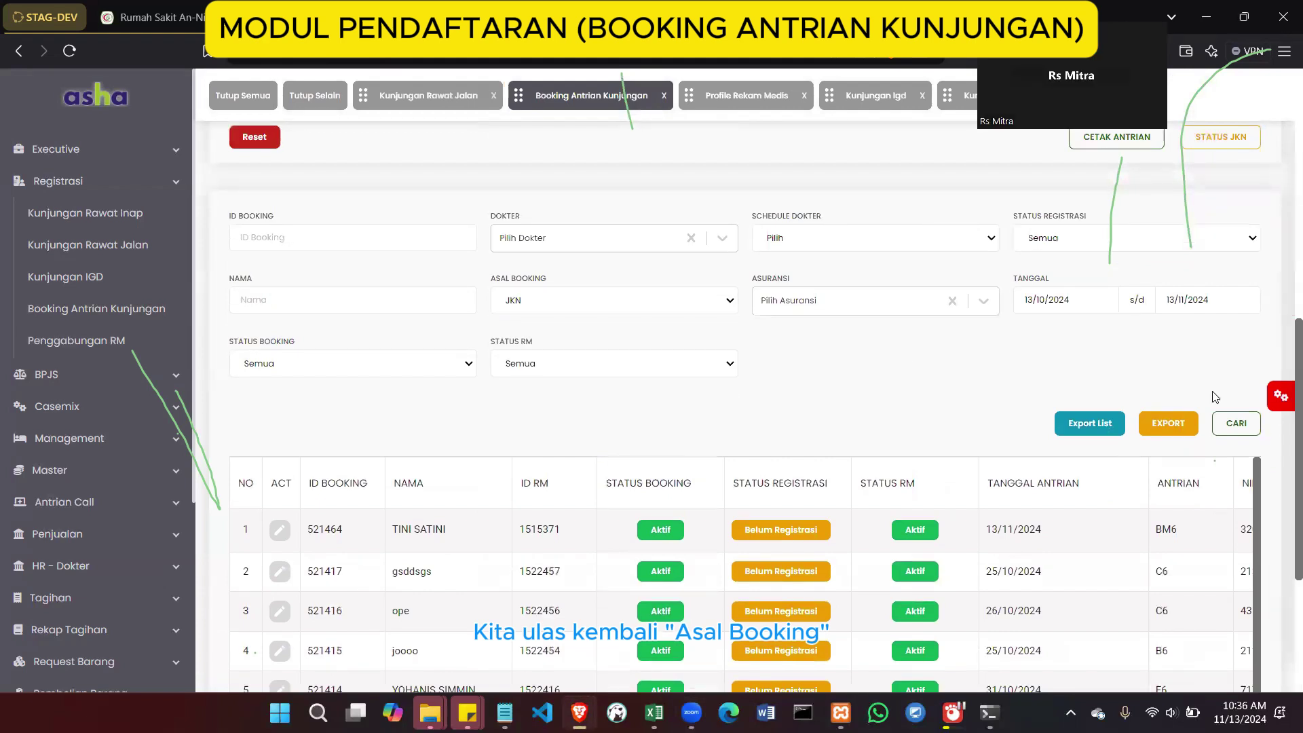
{"action": "left_click", "coordinate": [1234, 424]}
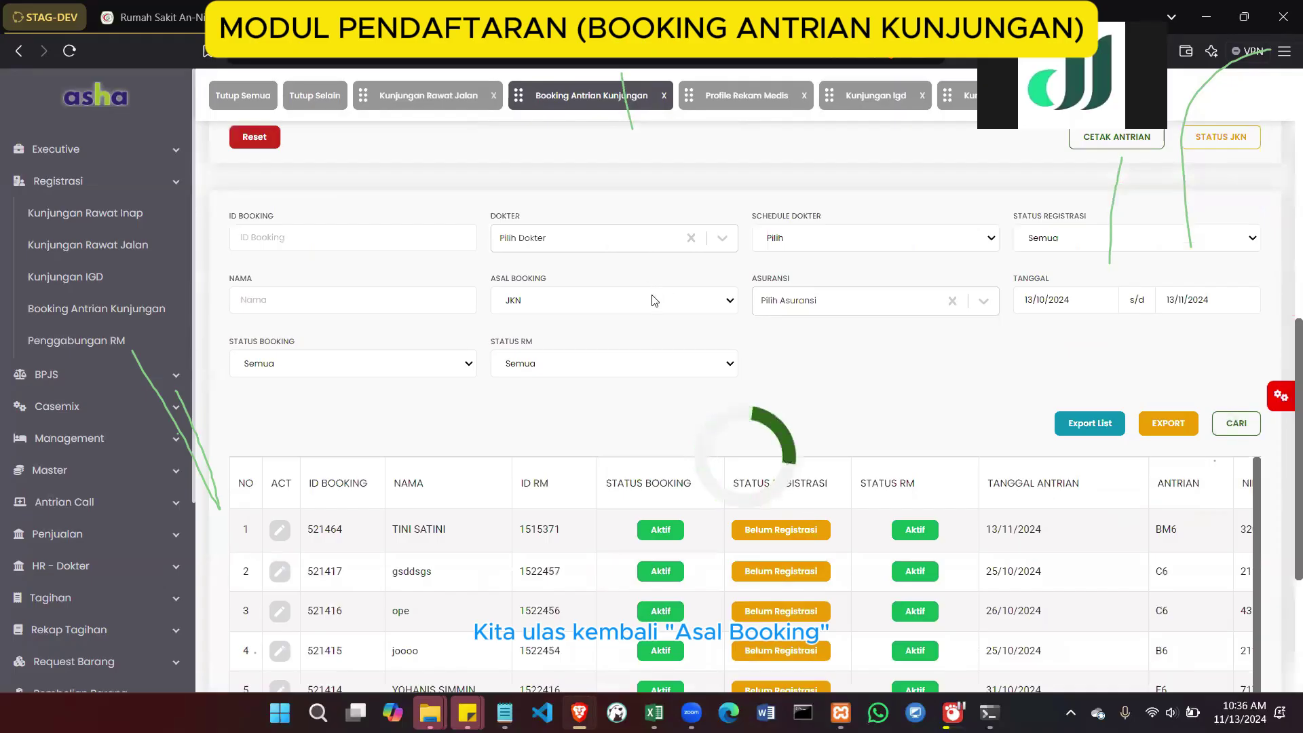
{"action": "scroll", "coordinate": [651, 475], "scroll_direction": "down", "scroll_amount": 1}
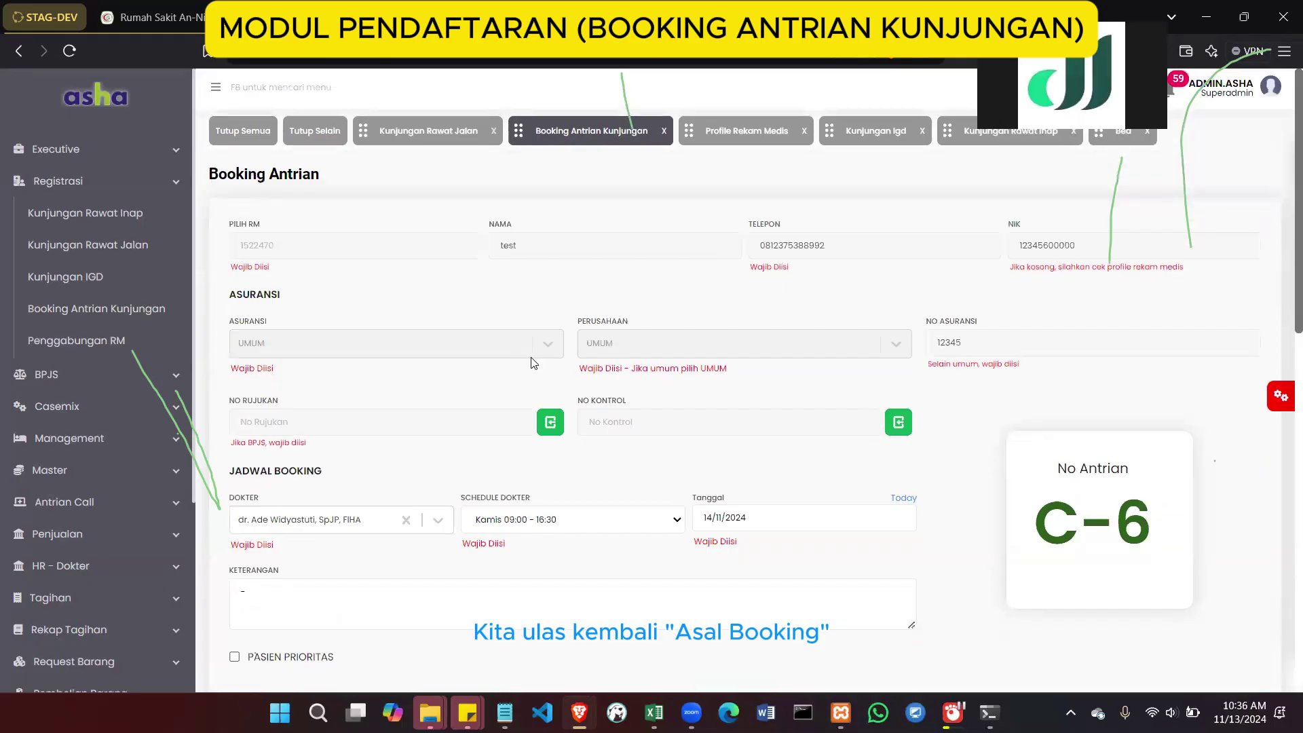
{"action": "scroll", "coordinate": [531, 357], "scroll_direction": "down", "scroll_amount": 5}
{"action": "scroll", "coordinate": [532, 357], "scroll_direction": "down", "scroll_amount": 5}
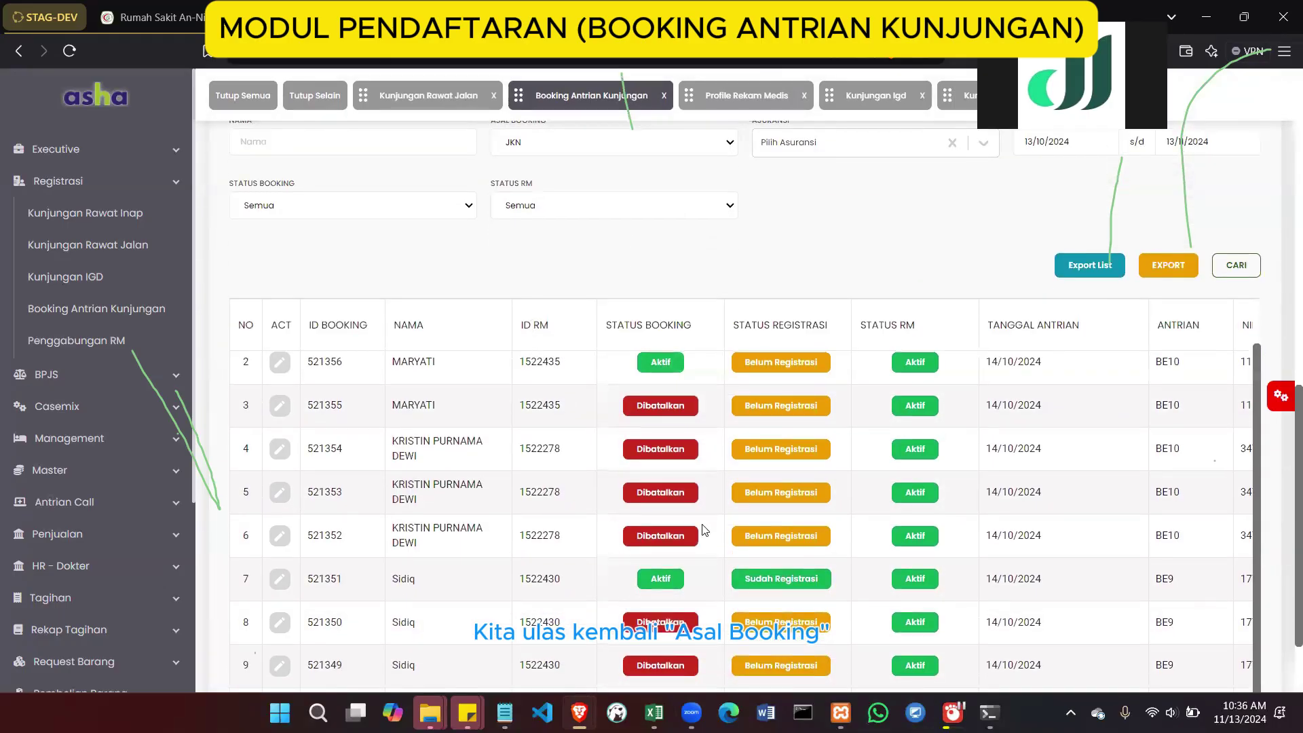
{"action": "scroll", "coordinate": [701, 528], "scroll_direction": "up", "scroll_amount": 1}
{"action": "scroll", "coordinate": [701, 528], "scroll_direction": "right", "scroll_amount": 5}
{"action": "scroll", "coordinate": [703, 528], "scroll_direction": "right", "scroll_amount": 3}
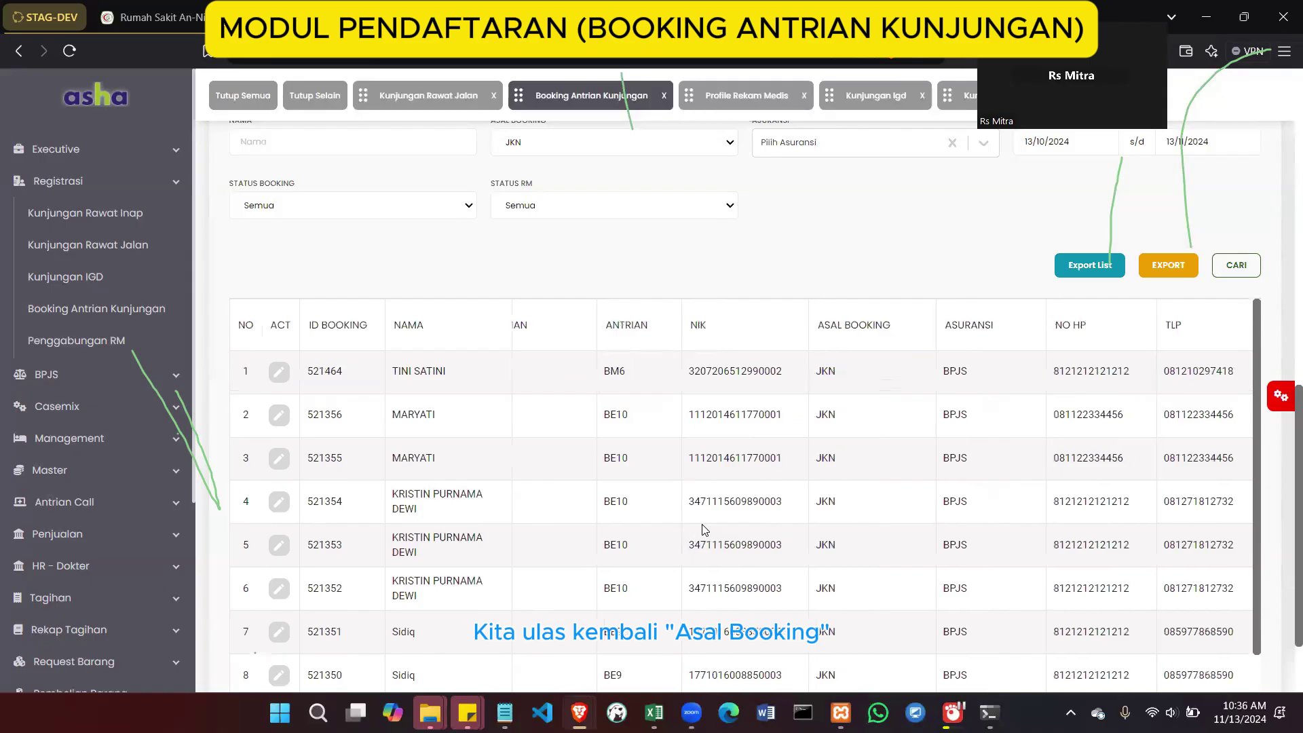
{"action": "scroll", "coordinate": [865, 467], "scroll_direction": "right", "scroll_amount": 2}
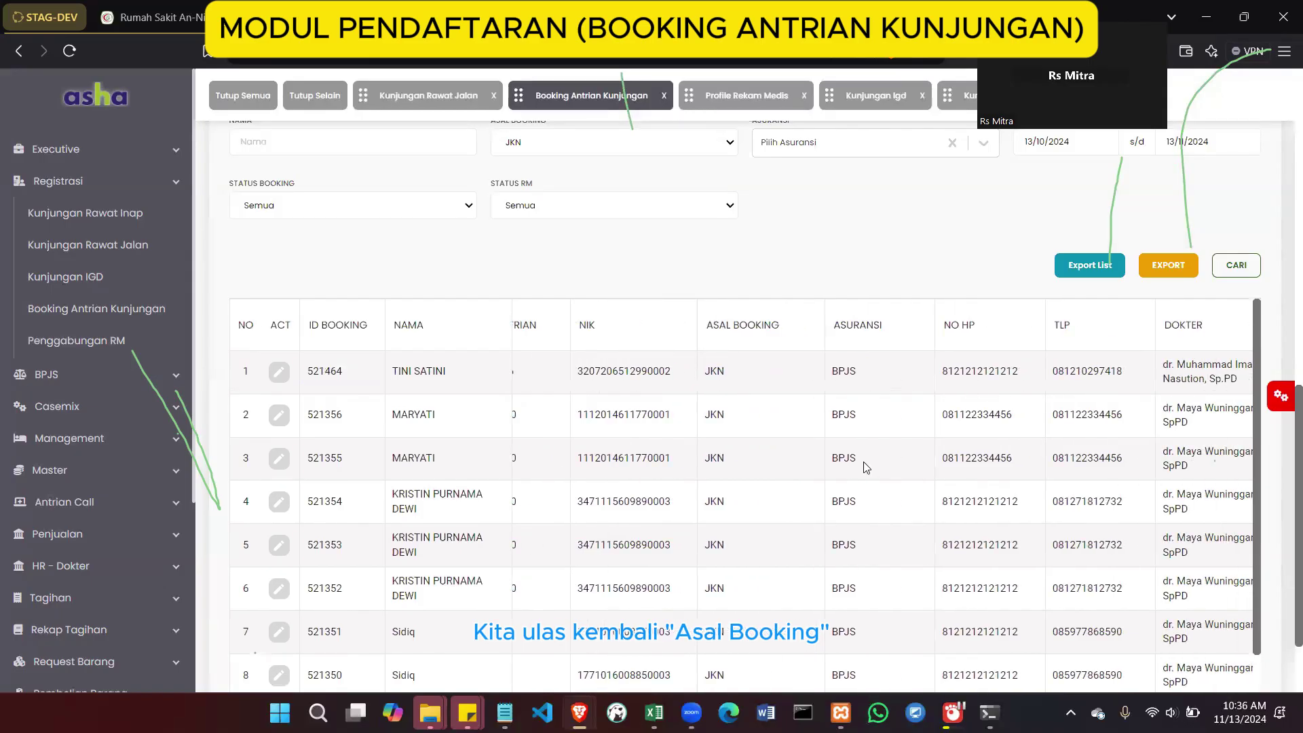
{"action": "scroll", "coordinate": [865, 467], "scroll_direction": "right", "scroll_amount": 2}
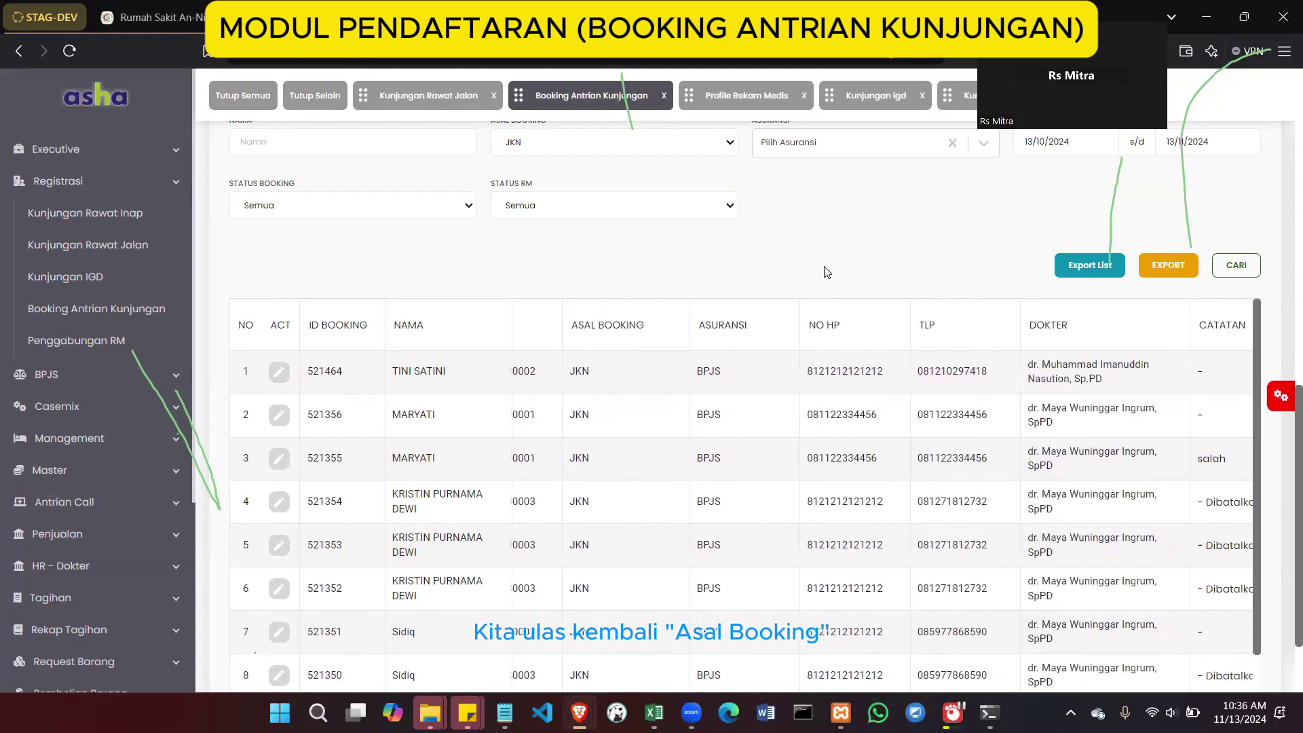
{"action": "scroll", "coordinate": [778, 552], "scroll_direction": "left", "scroll_amount": 8}
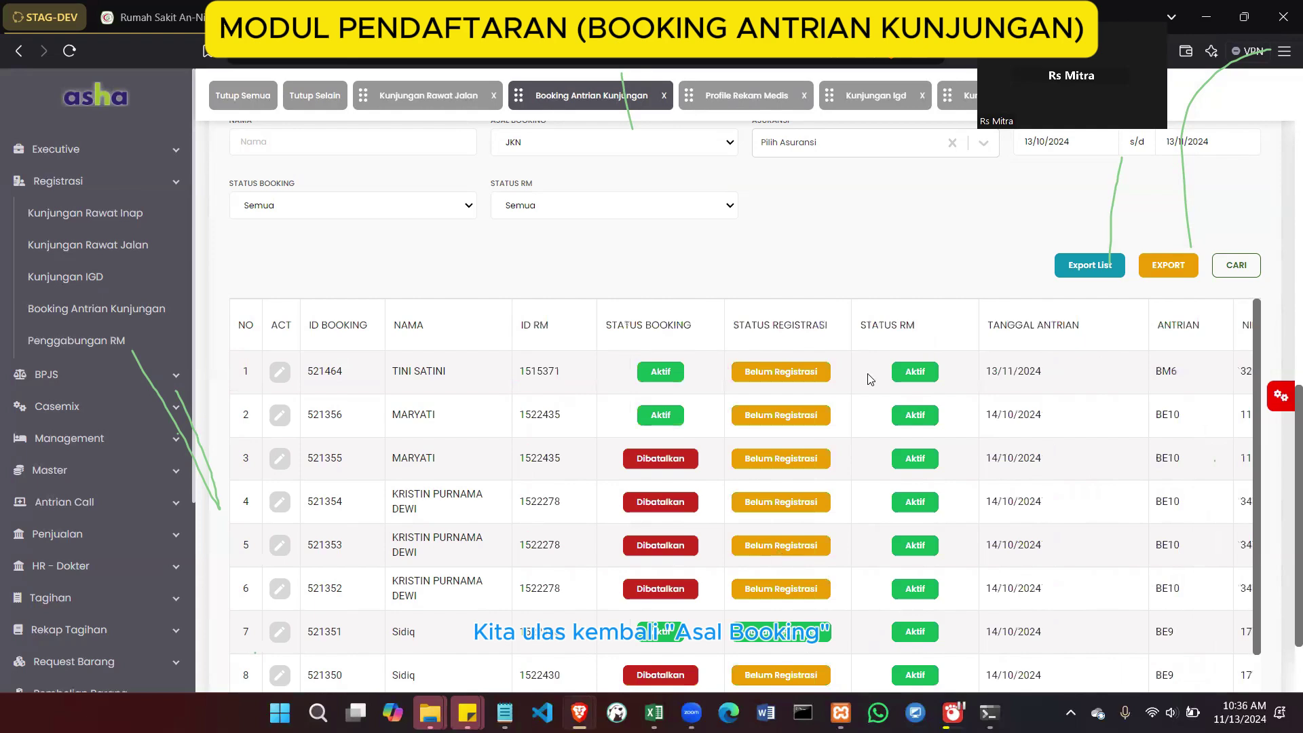
{"action": "scroll", "coordinate": [867, 378], "scroll_direction": "up", "scroll_amount": 5}
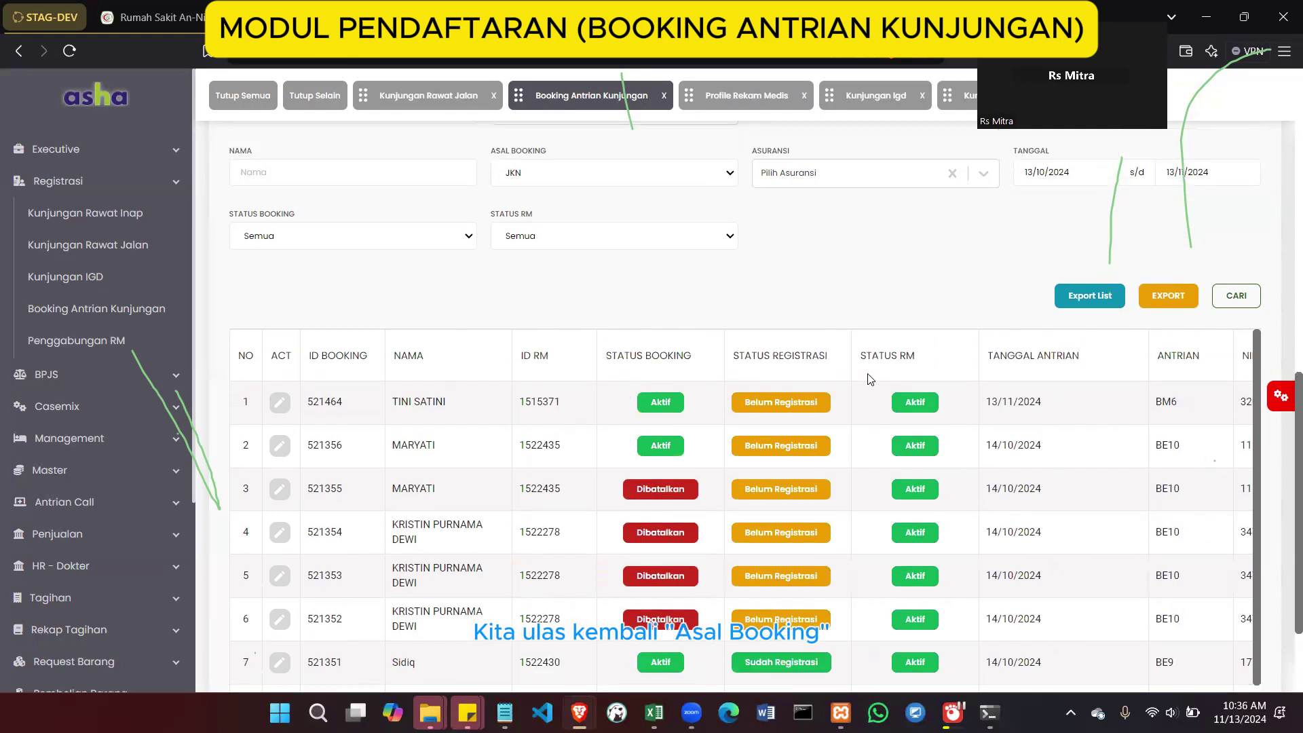
{"action": "scroll", "coordinate": [869, 379], "scroll_direction": "up", "scroll_amount": 5}
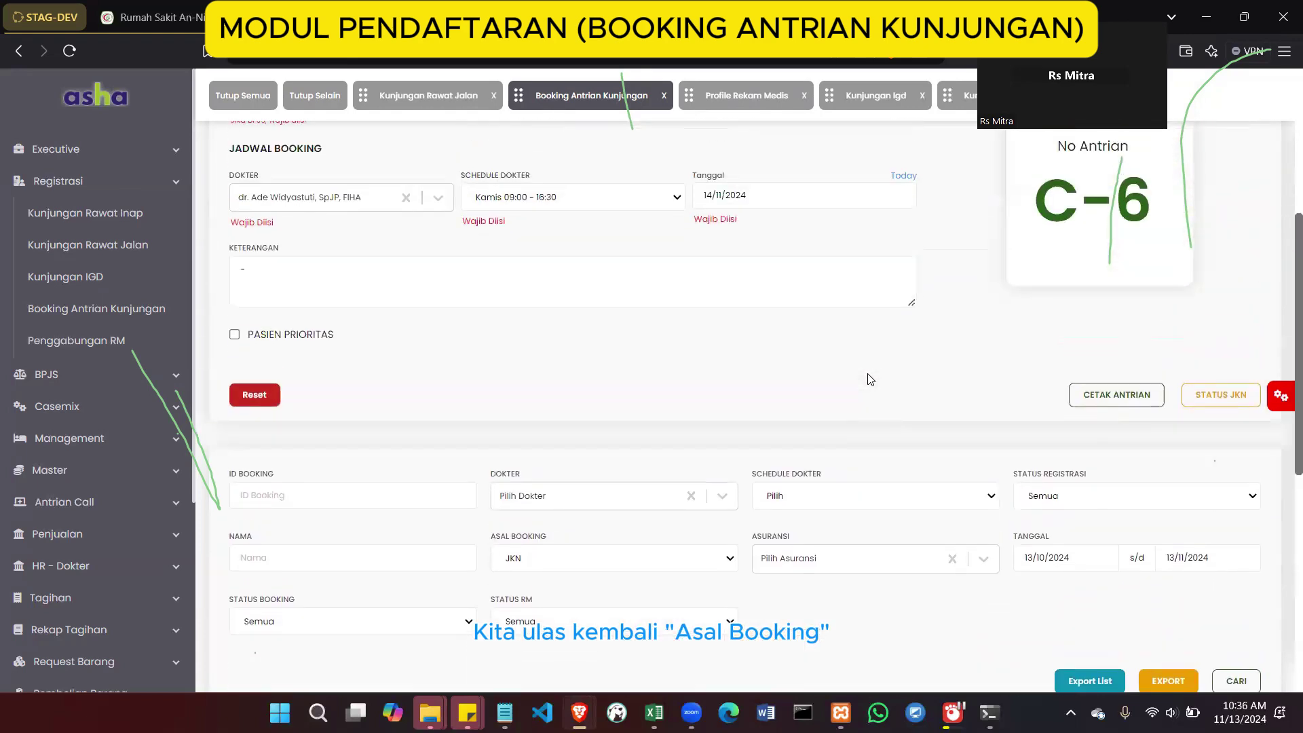
{"action": "scroll", "coordinate": [870, 378], "scroll_direction": "up", "scroll_amount": 2}
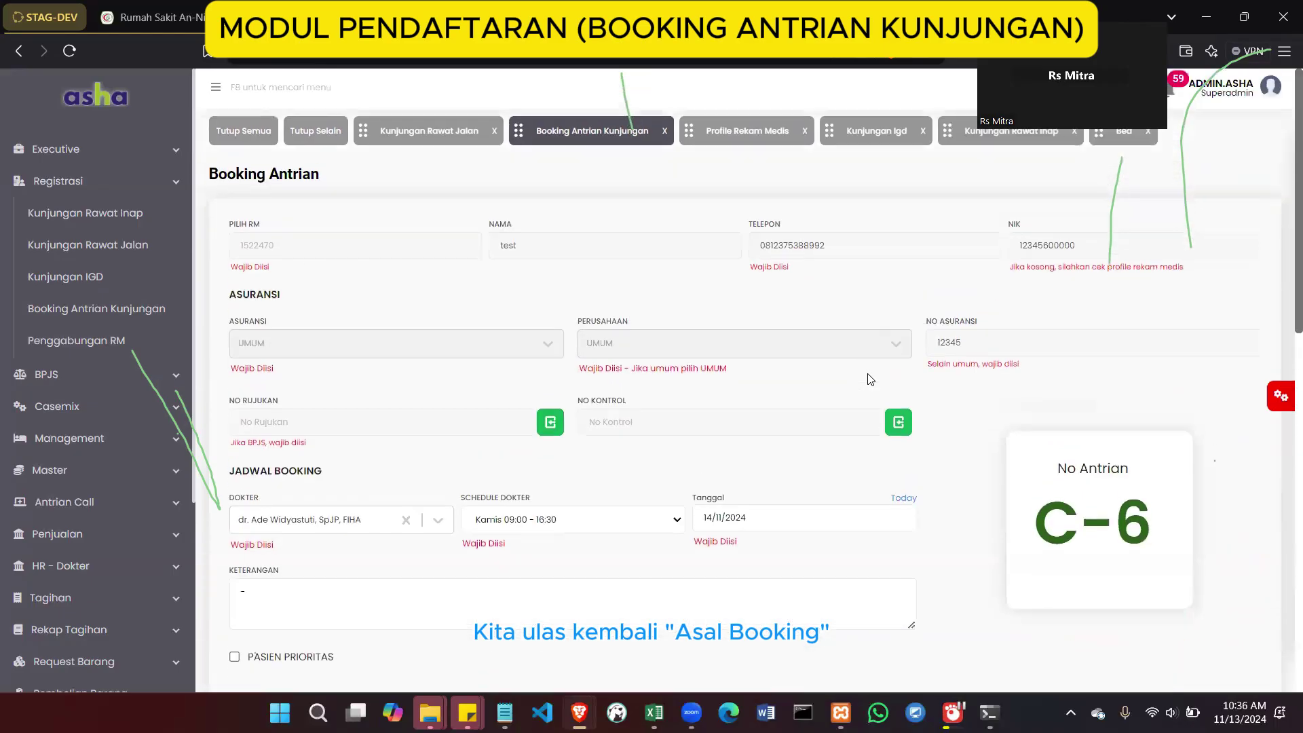
{"action": "scroll", "coordinate": [870, 379], "scroll_direction": "down", "scroll_amount": 8}
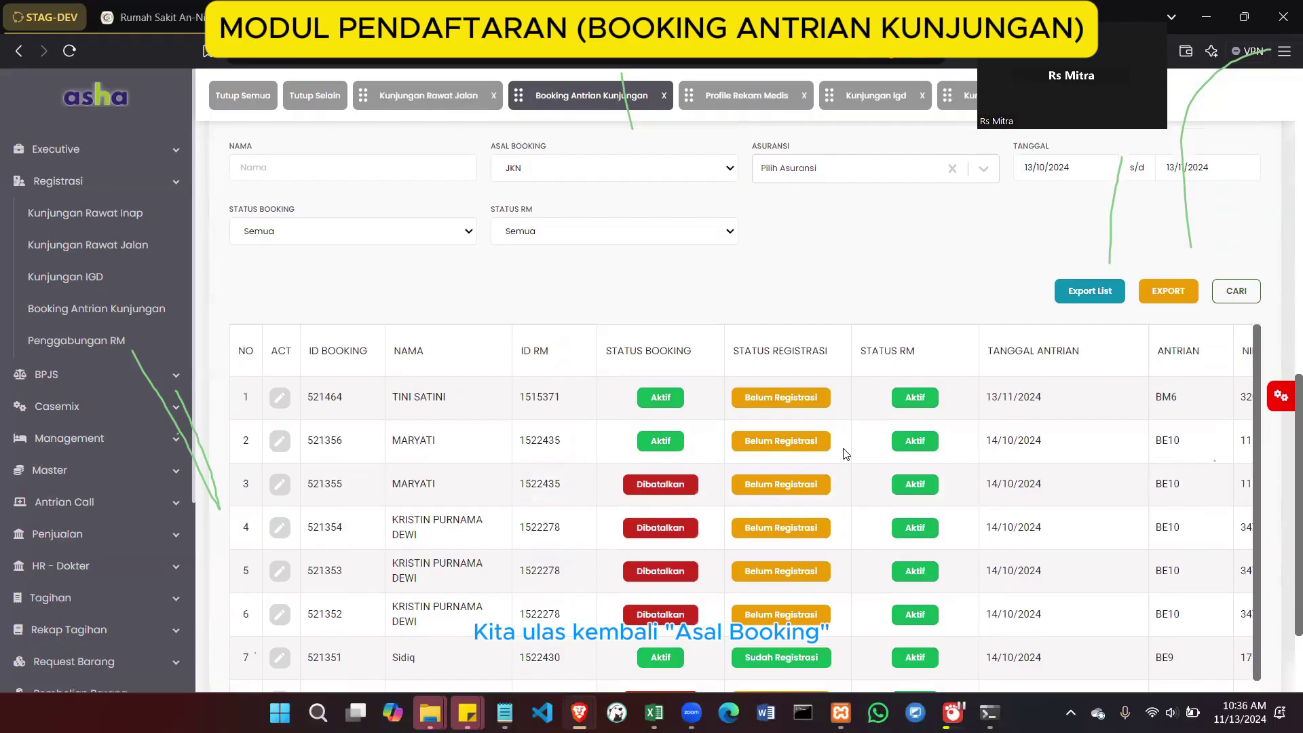
{"action": "scroll", "coordinate": [845, 453], "scroll_direction": "right", "scroll_amount": 5}
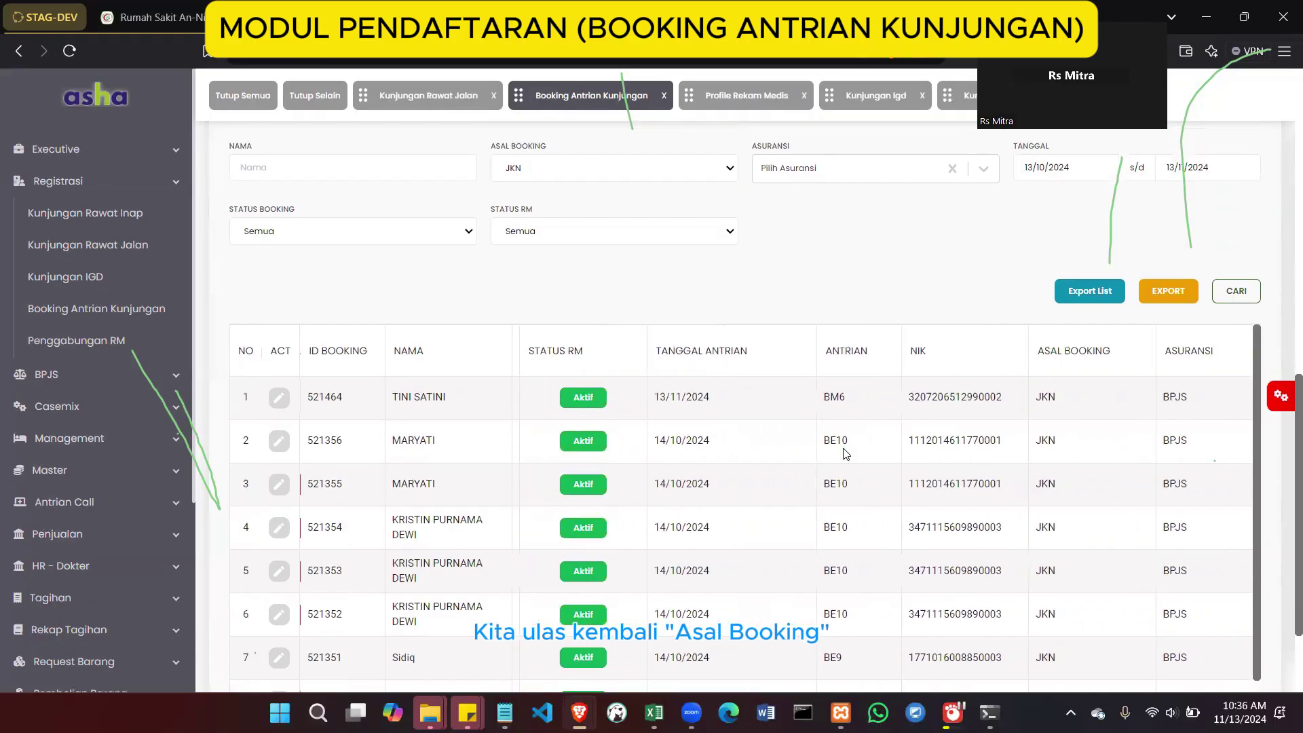
{"action": "scroll", "coordinate": [845, 453], "scroll_direction": "right", "scroll_amount": 10}
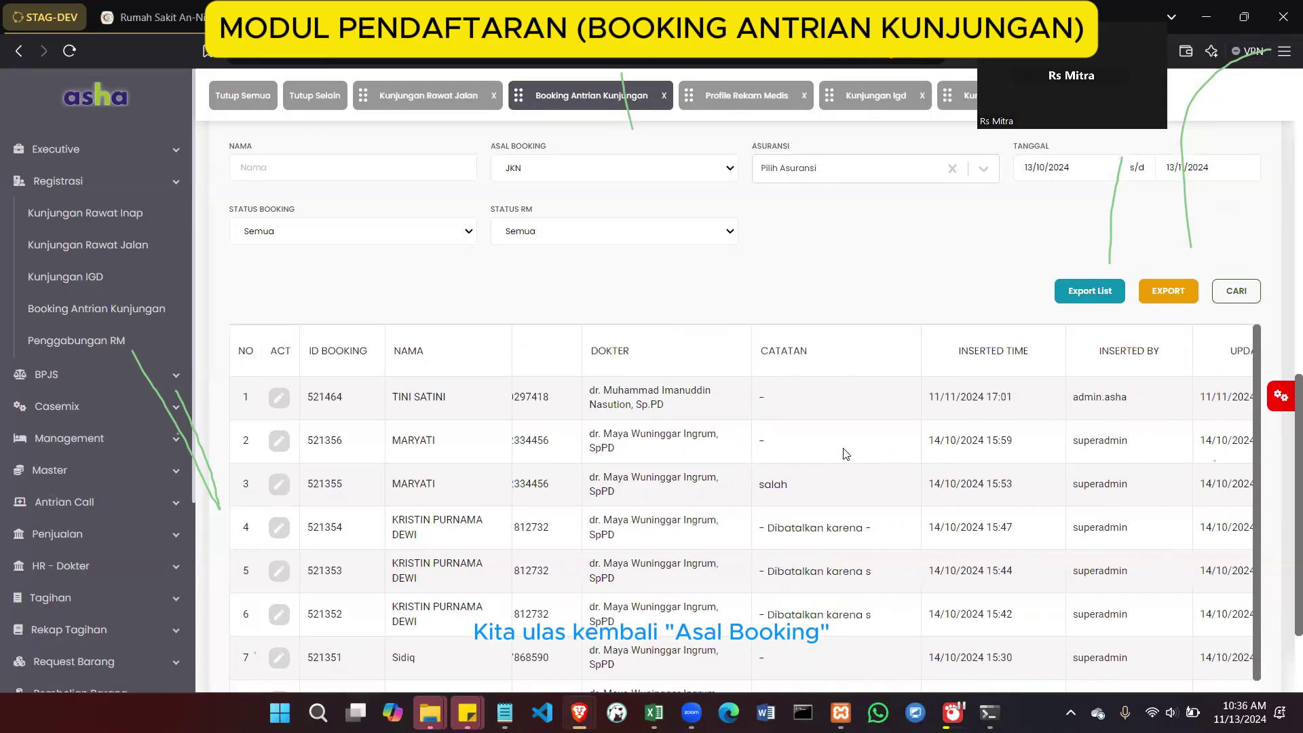
{"action": "scroll", "coordinate": [845, 453], "scroll_direction": "right", "scroll_amount": 3}
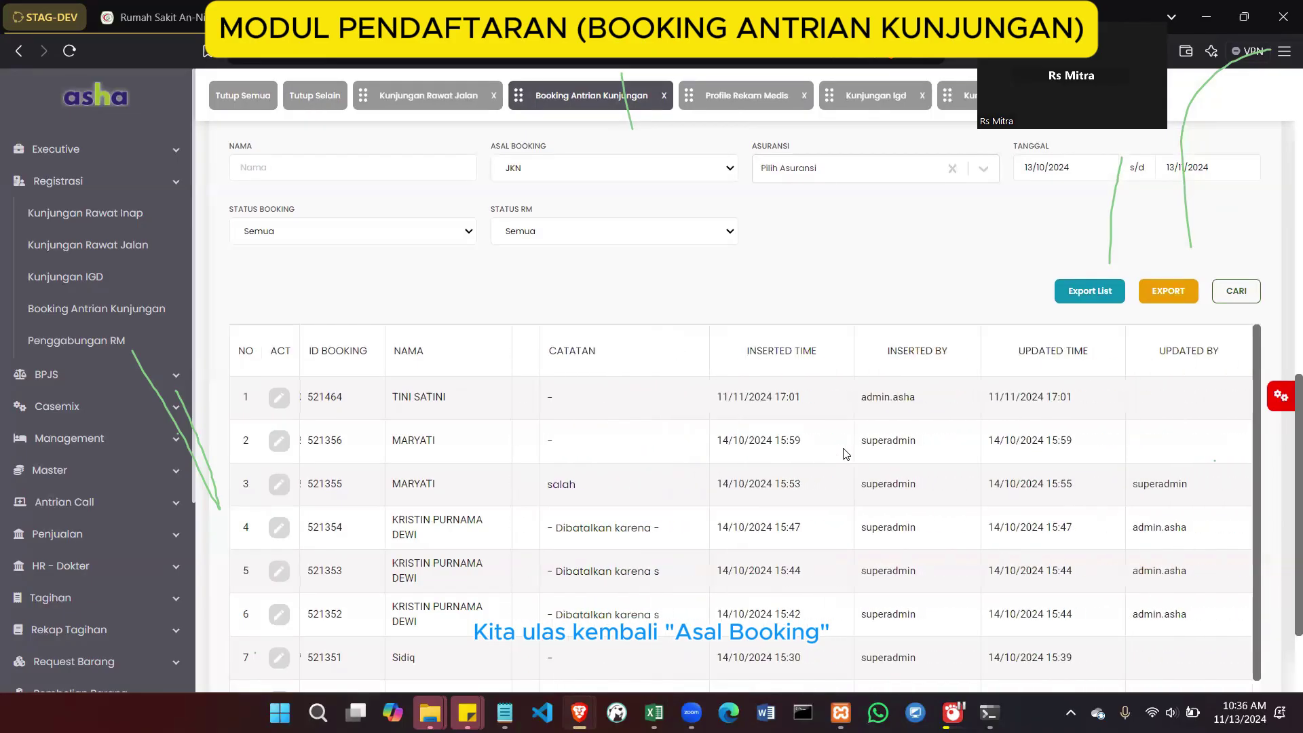
{"action": "scroll", "coordinate": [844, 453], "scroll_direction": "left", "scroll_amount": 15}
{"action": "scroll", "coordinate": [845, 453], "scroll_direction": "left", "scroll_amount": 1}
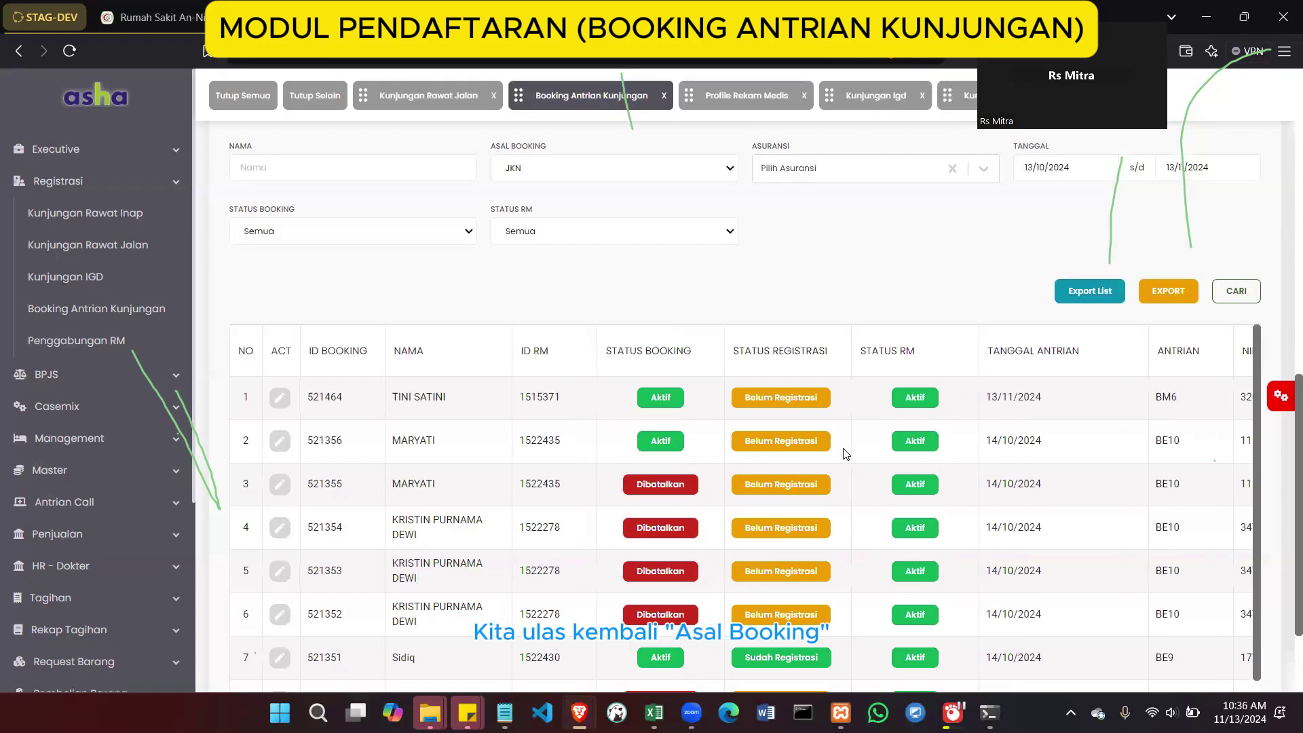
Return to the C-6 booking form and collapse the Registrasi sidebar menu
{"action": "scroll", "coordinate": [798, 337], "scroll_direction": "up", "scroll_amount": 10}
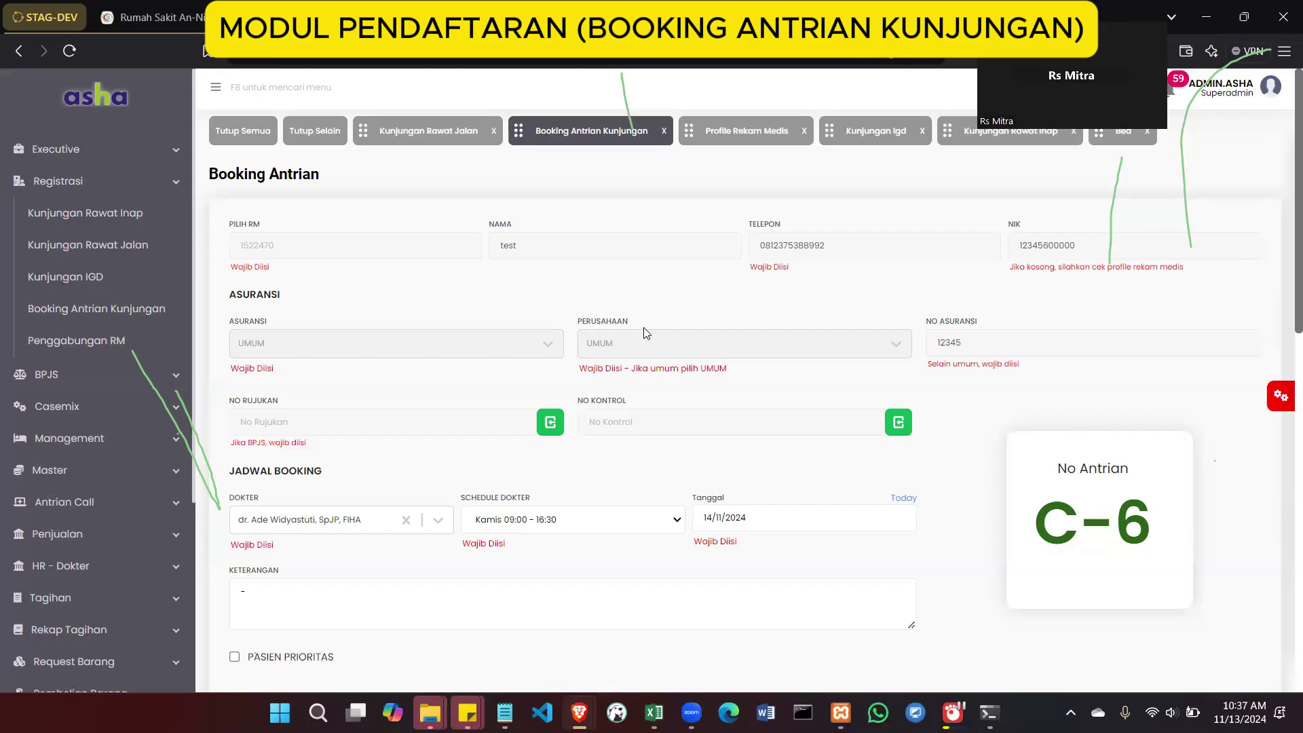
{"action": "left_click", "coordinate": [173, 190]}
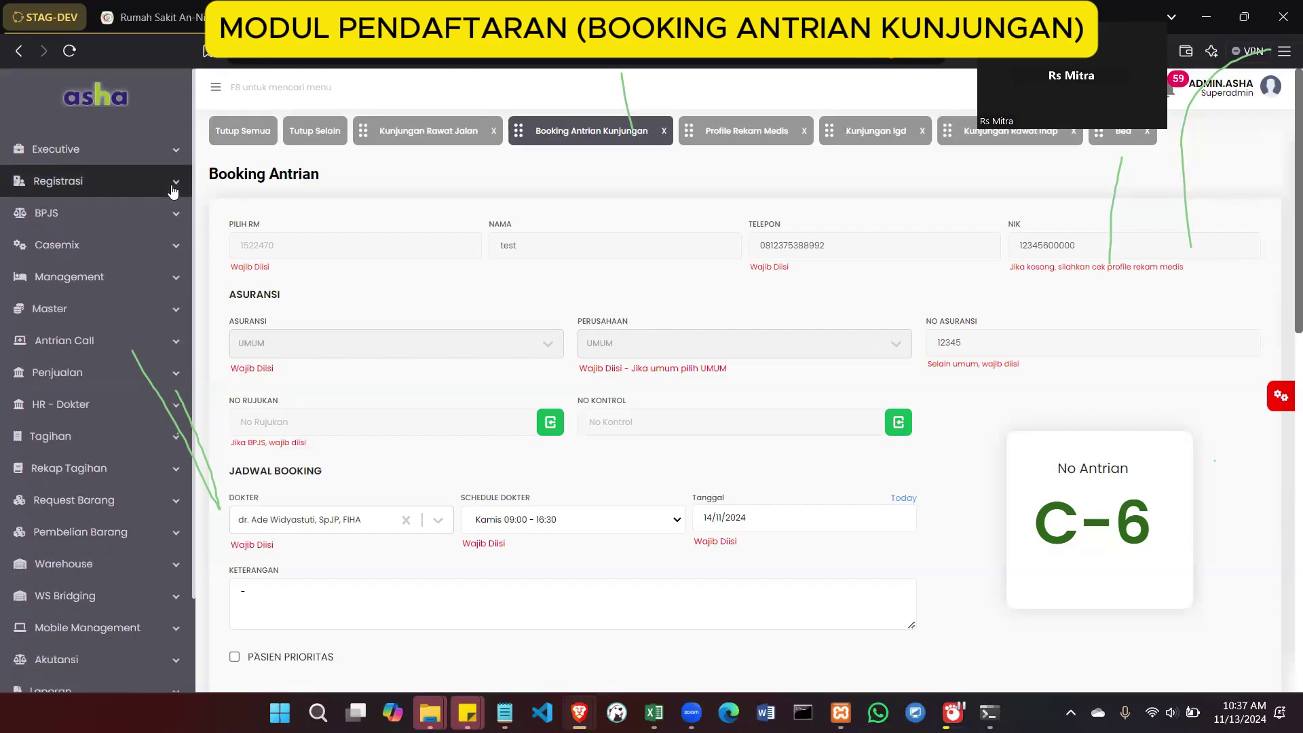